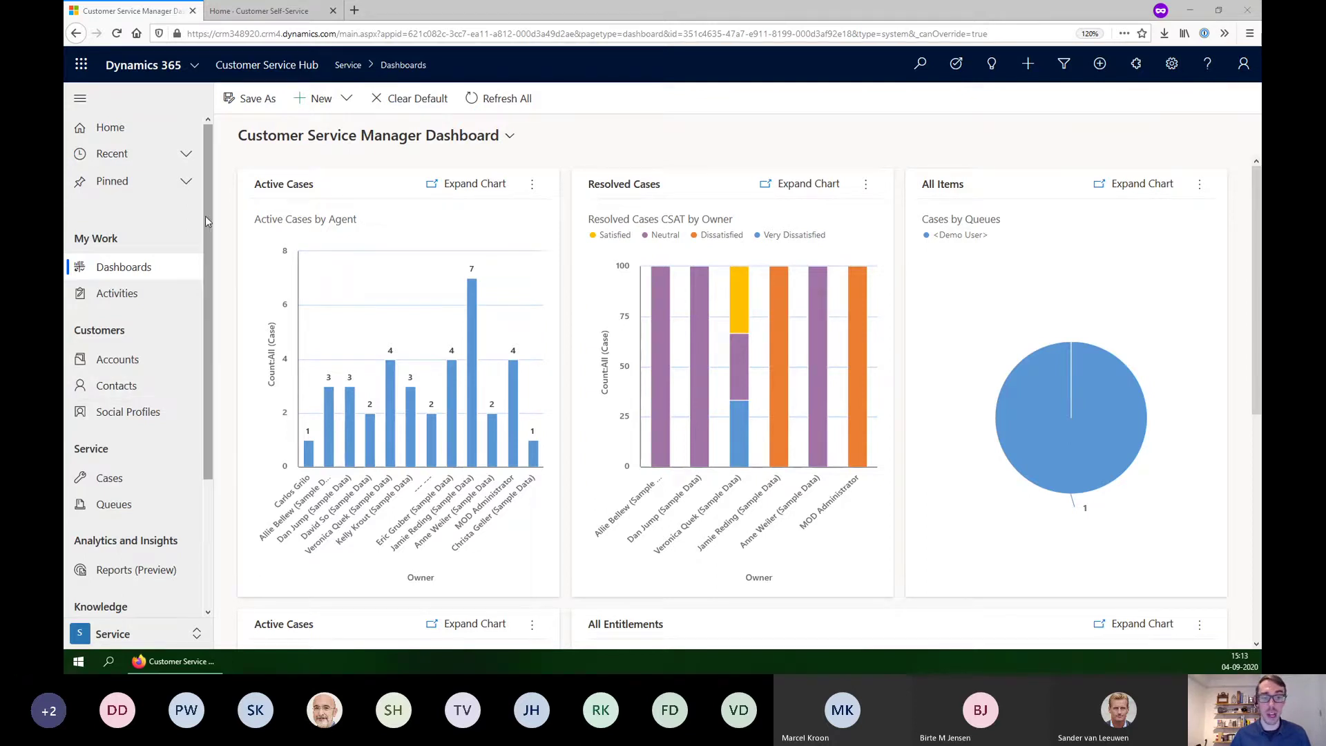
# Open the list of service cases and start a new case
pyautogui.moveTo(209, 213); pyautogui.dragTo(209, 306)
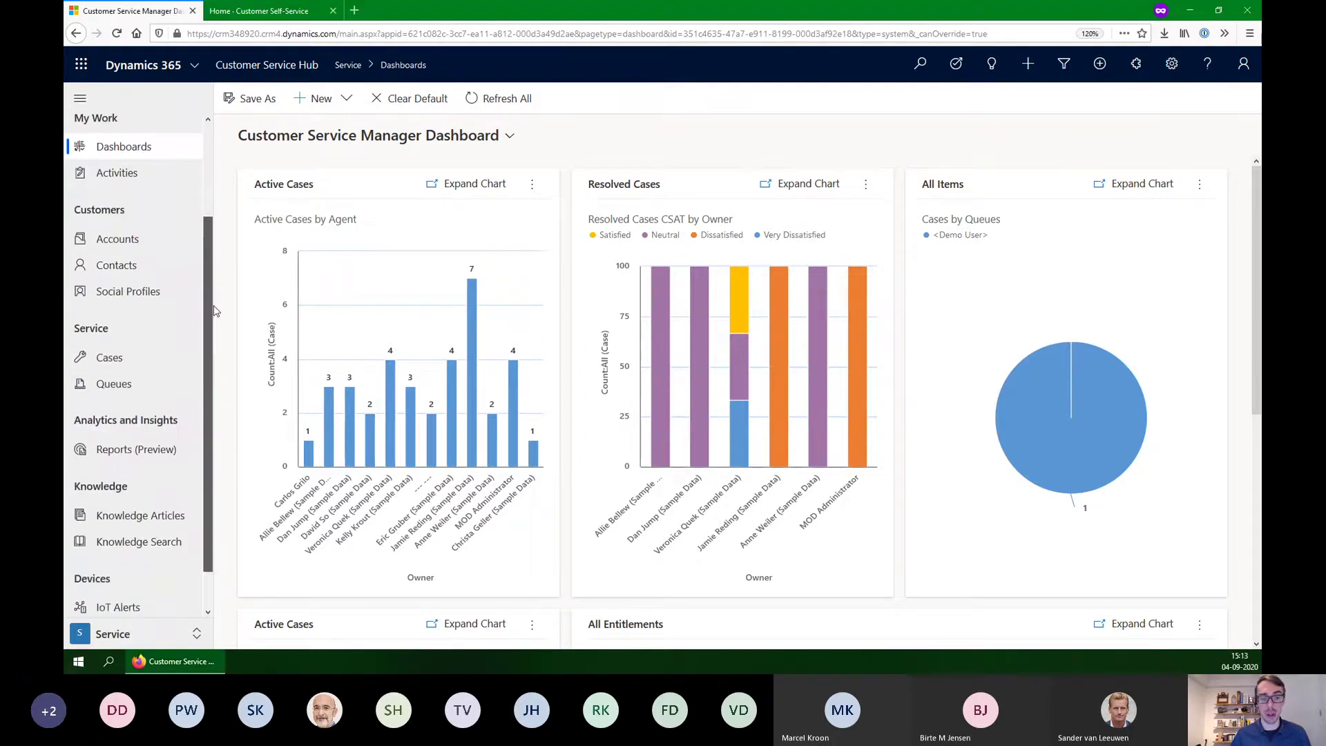
pyautogui.click(151, 364)
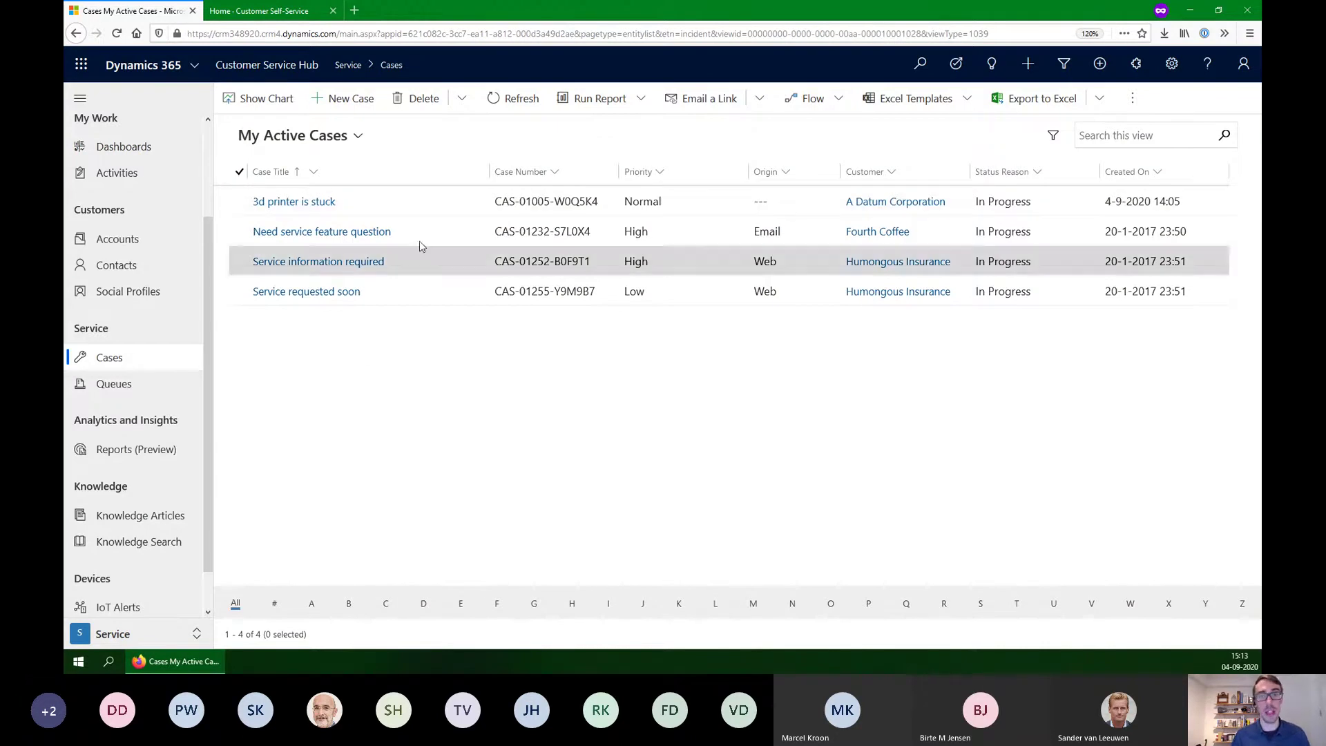
pyautogui.click(358, 102)
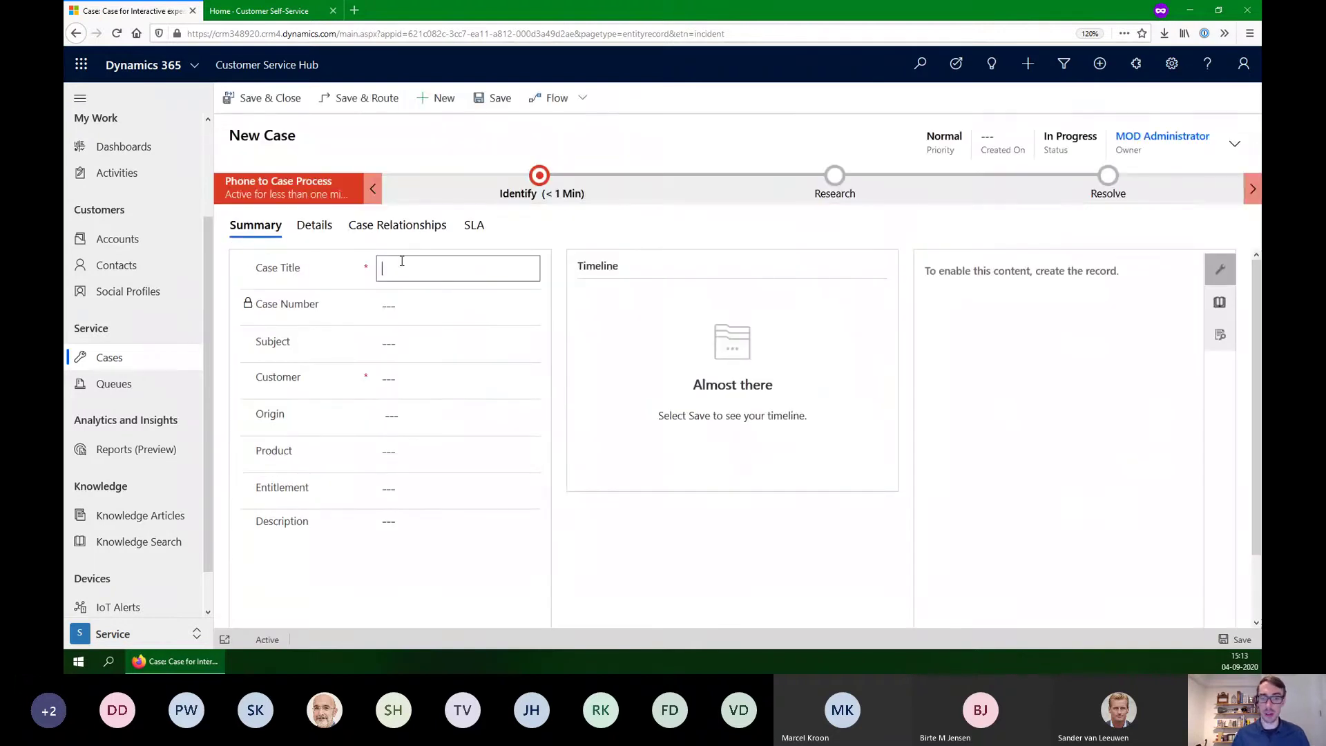
# Enter "Printer is very hot to the touch" as the title of the new case
pyautogui.click(401, 262)
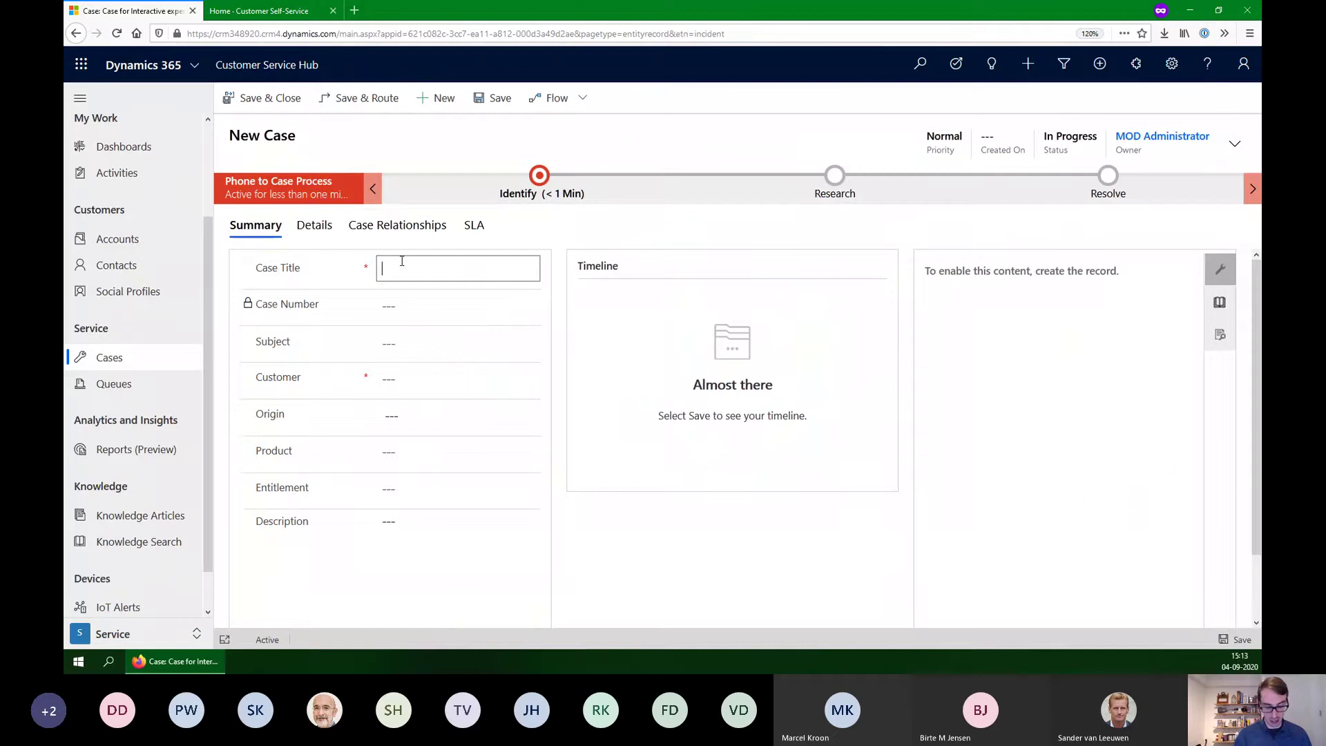
pyautogui.write('Printer ke')
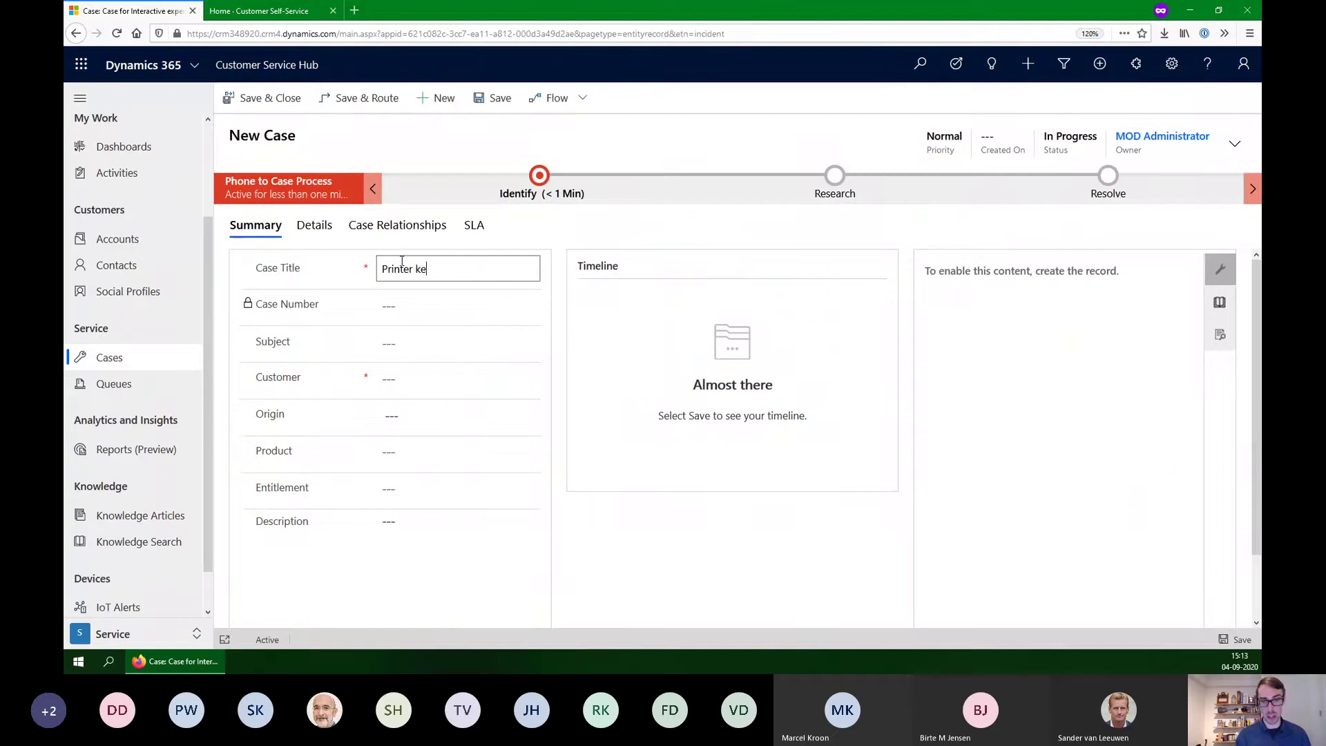
pyautogui.write('eps spi')
pyautogui.press('BackSpace')
pyautogui.press('BackSpace')
pyautogui.press('BackSpace')
pyautogui.press('BackSpace')
pyautogui.press('BackSpace')
pyautogui.press('BackSpace')
pyautogui.press('BackSpace')
pyautogui.press('BackSpace')
pyautogui.press('BackSpace')
pyautogui.write('i')
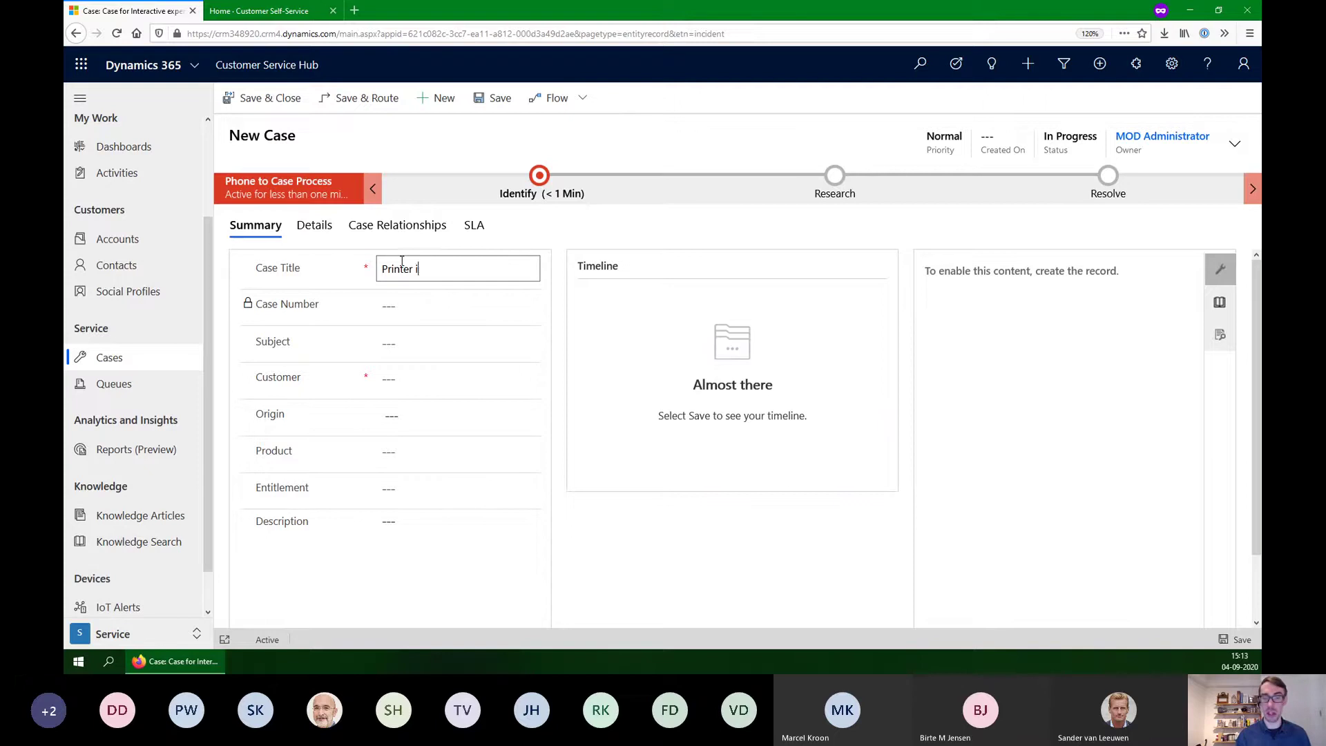
pyautogui.write('s very hot')
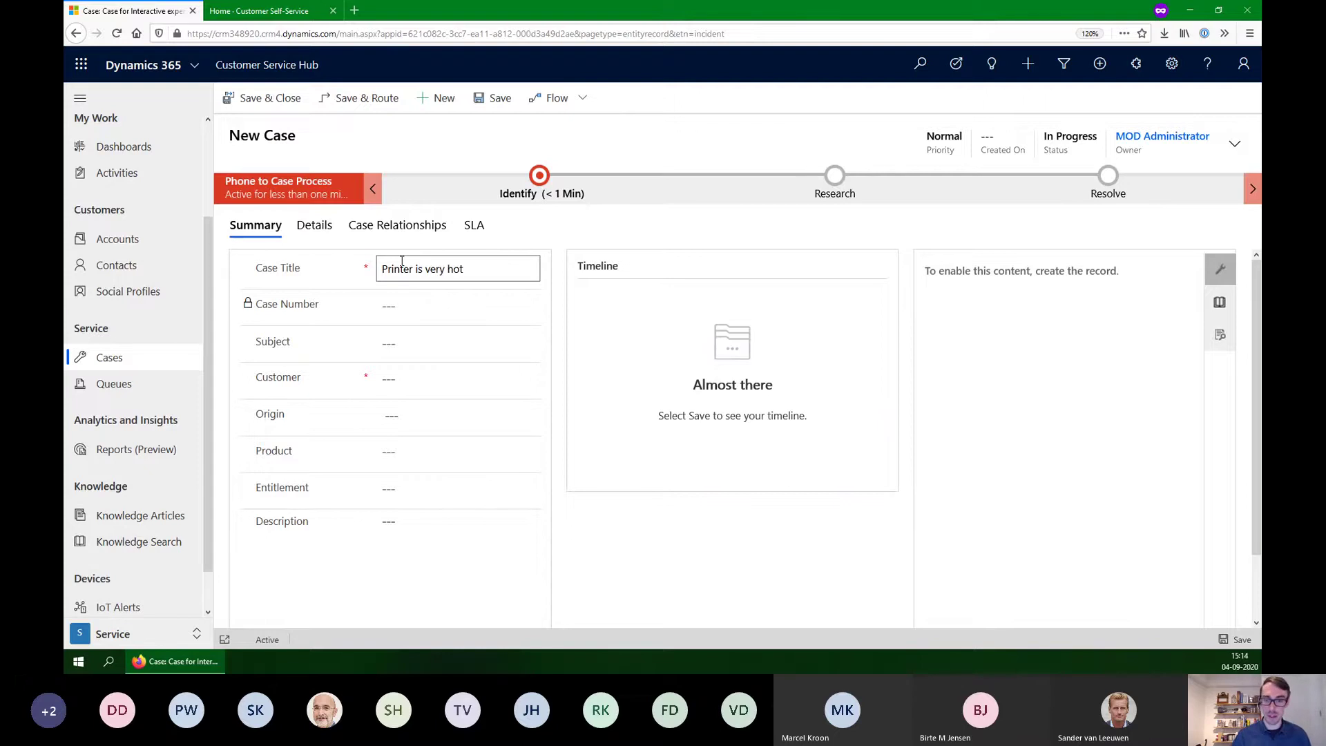
pyautogui.write(' to the to')
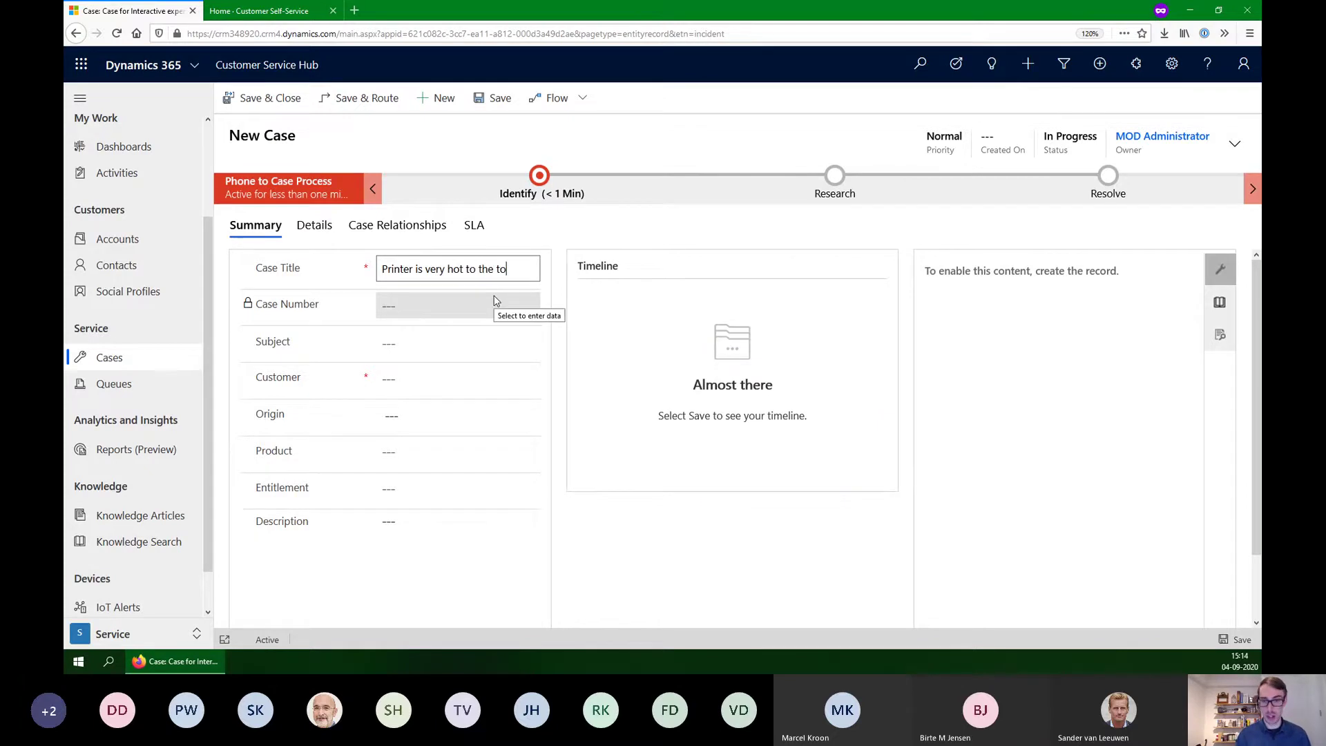
pyautogui.write('uch')
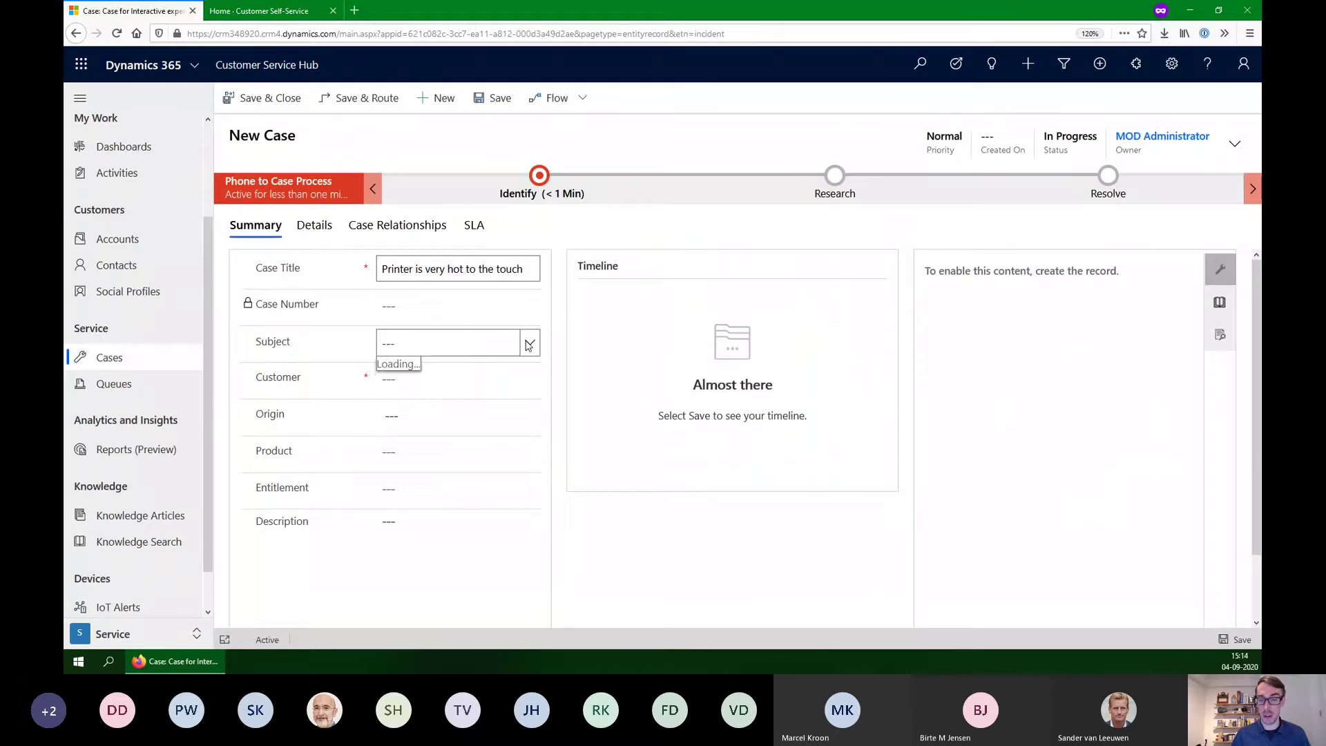
pyautogui.click(529, 344)
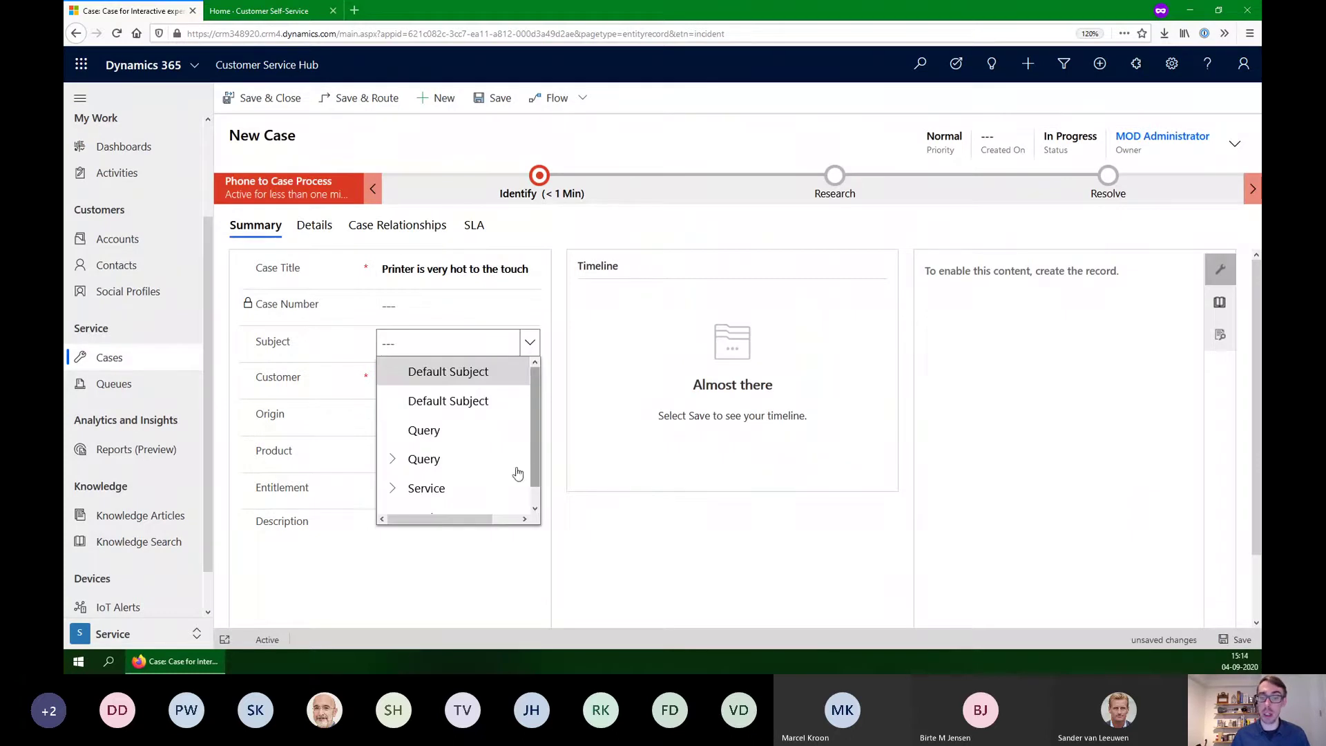
pyautogui.click(392, 488)
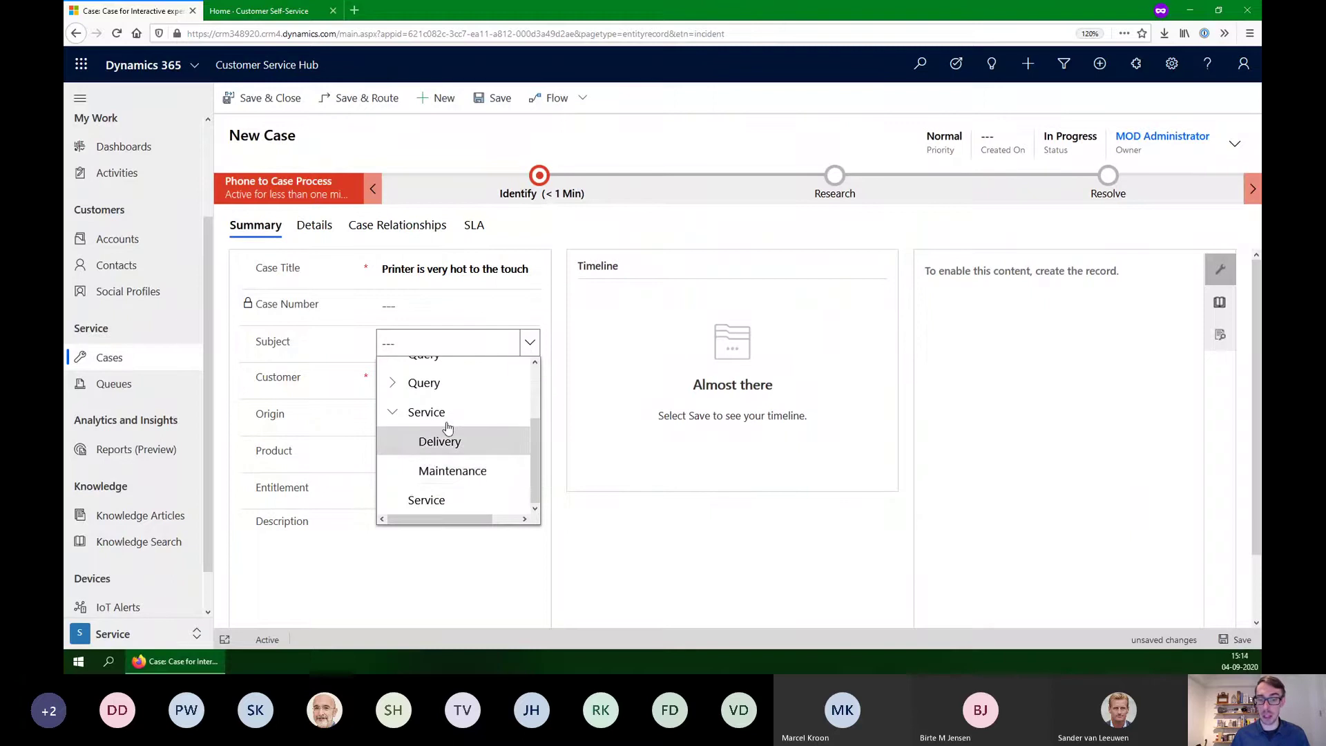
pyautogui.click(651, 543)
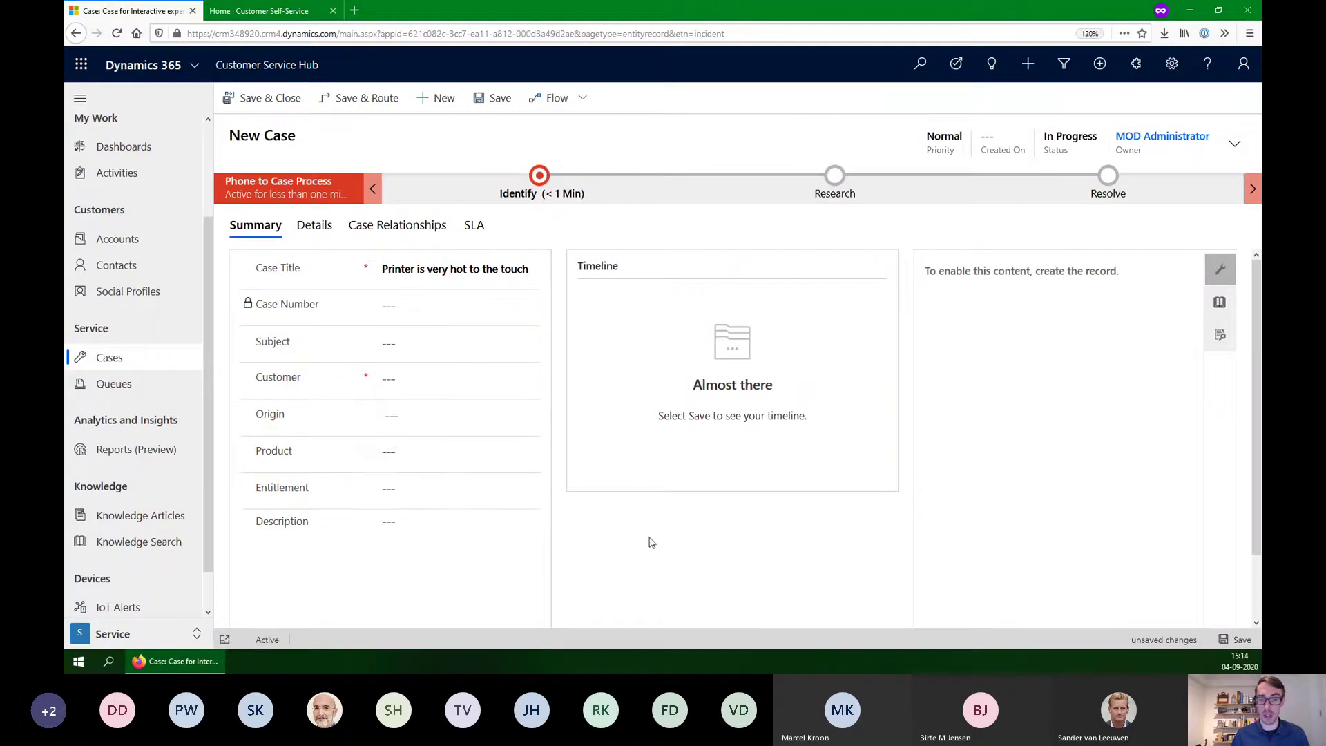
# Set the case's customer to the Adventure Works account that is listed with an e-mail address
pyautogui.click(526, 384)
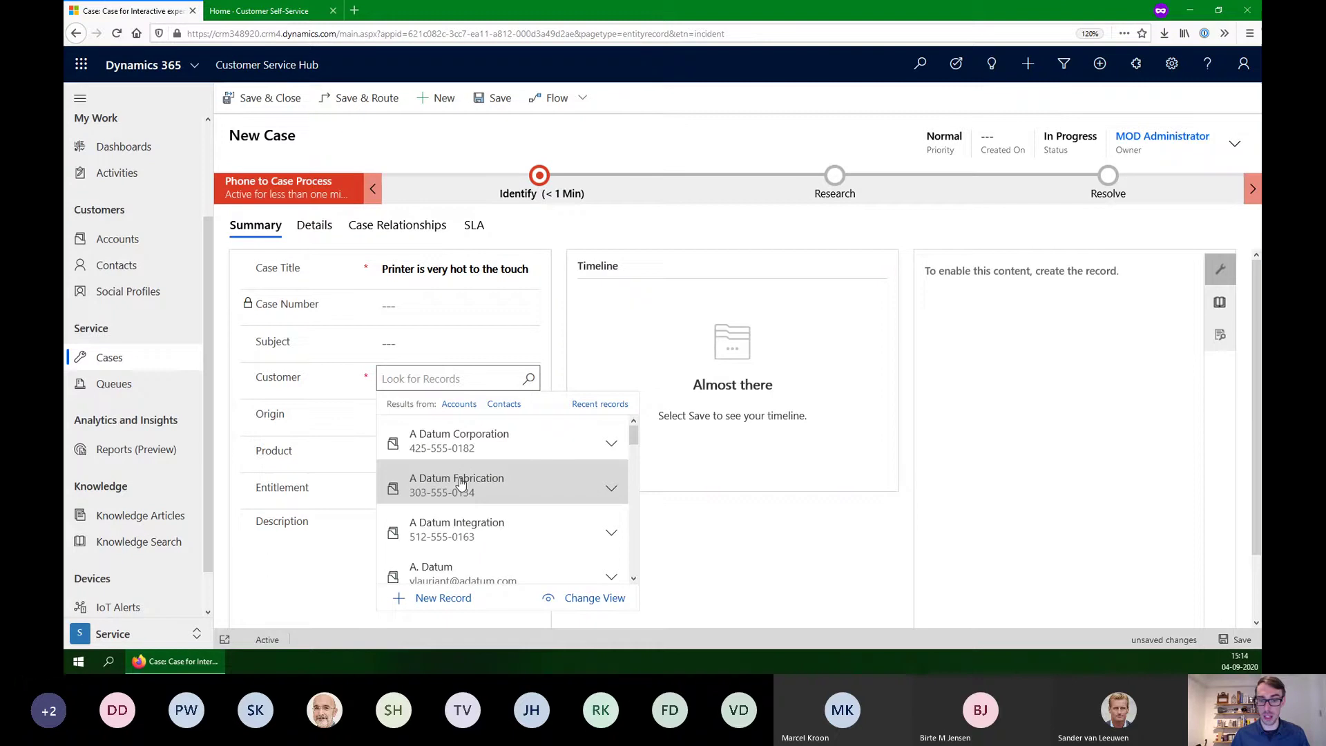
pyautogui.scroll(-3, 464, 512)
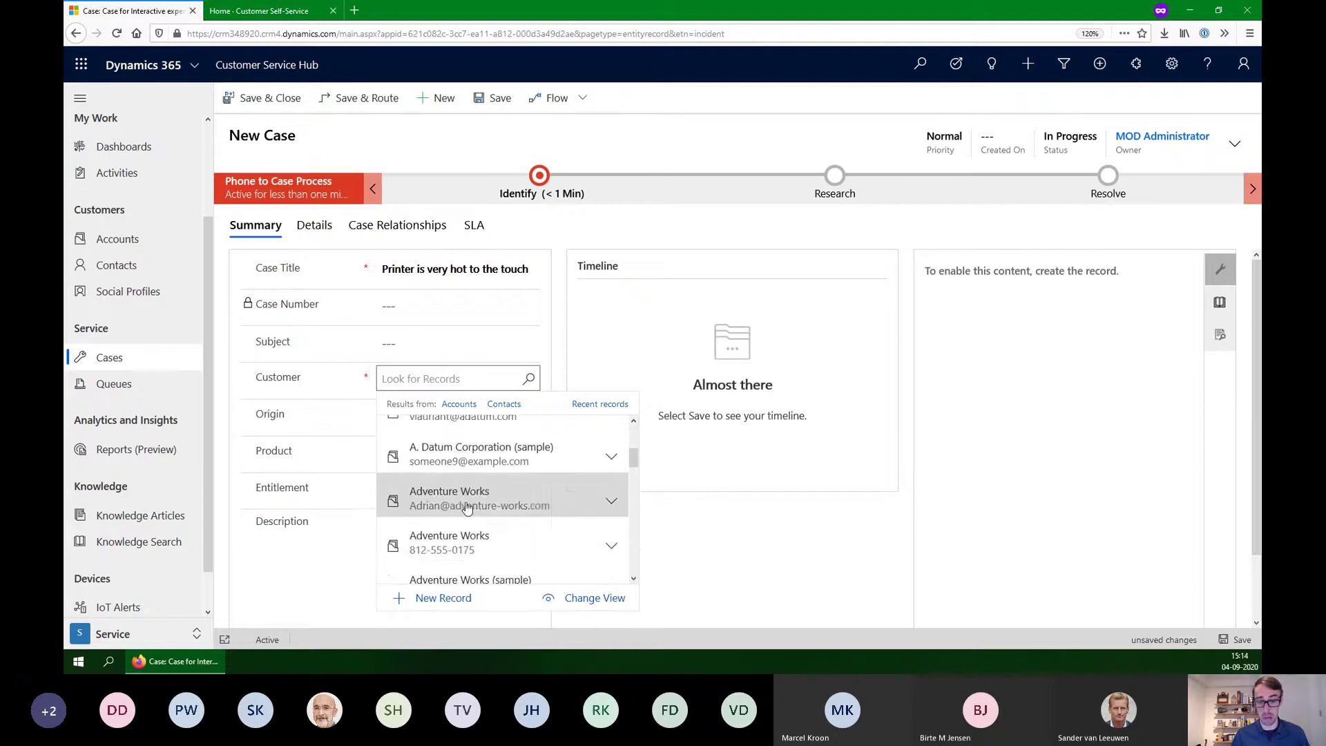
pyautogui.click(467, 508)
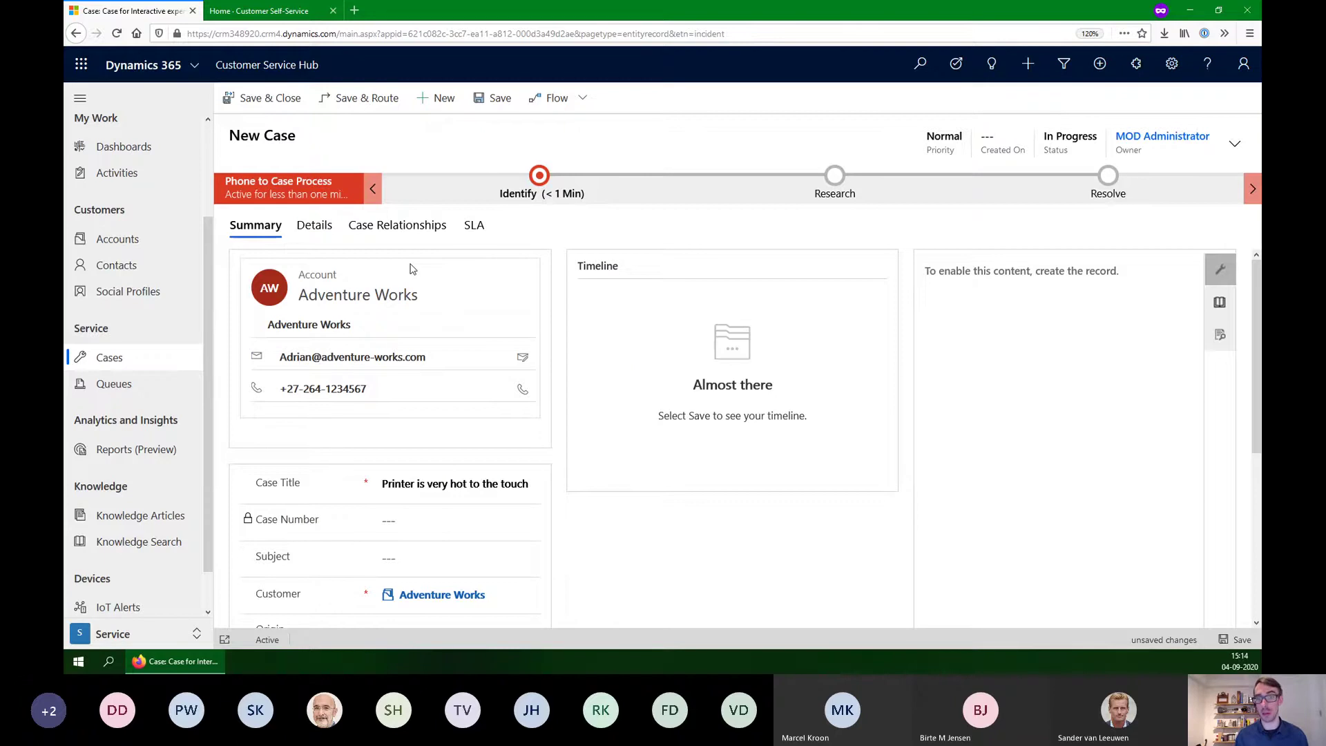
pyautogui.scroll(-4, 421, 297)
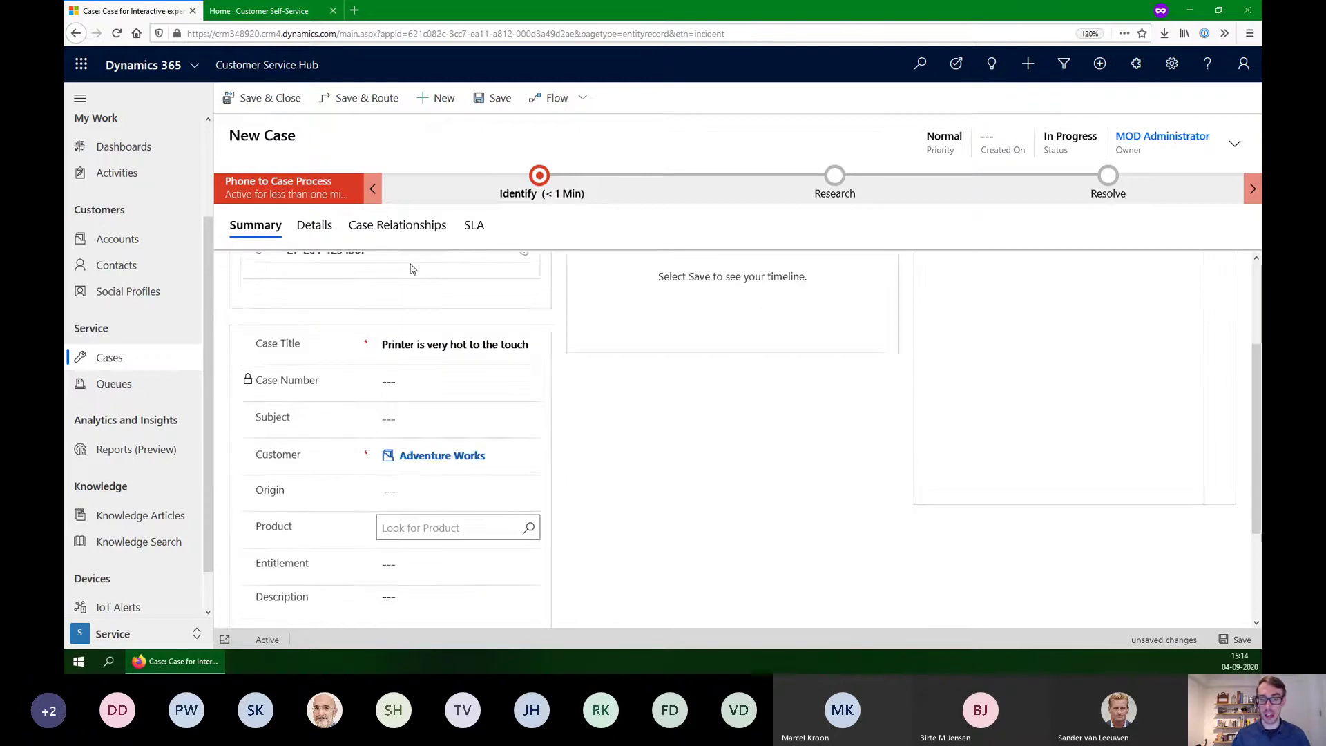
pyautogui.click(418, 387)
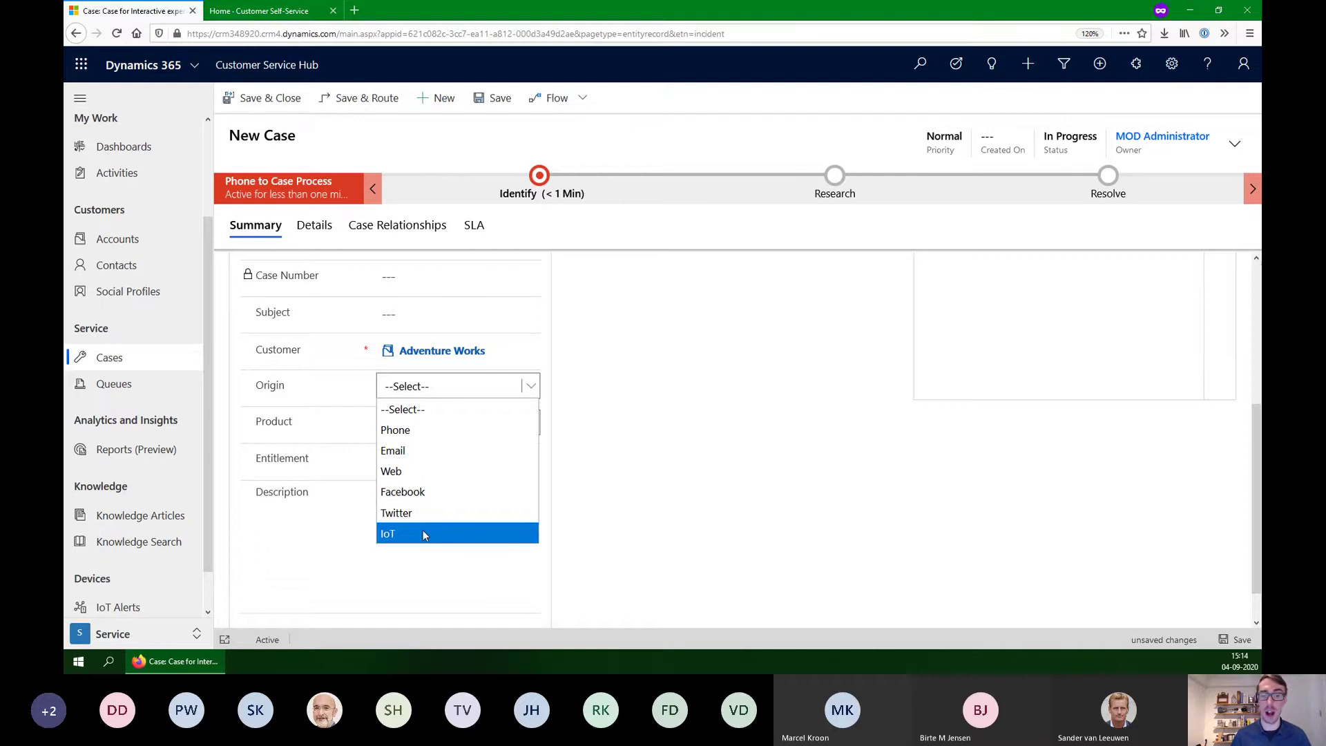
pyautogui.click(619, 503)
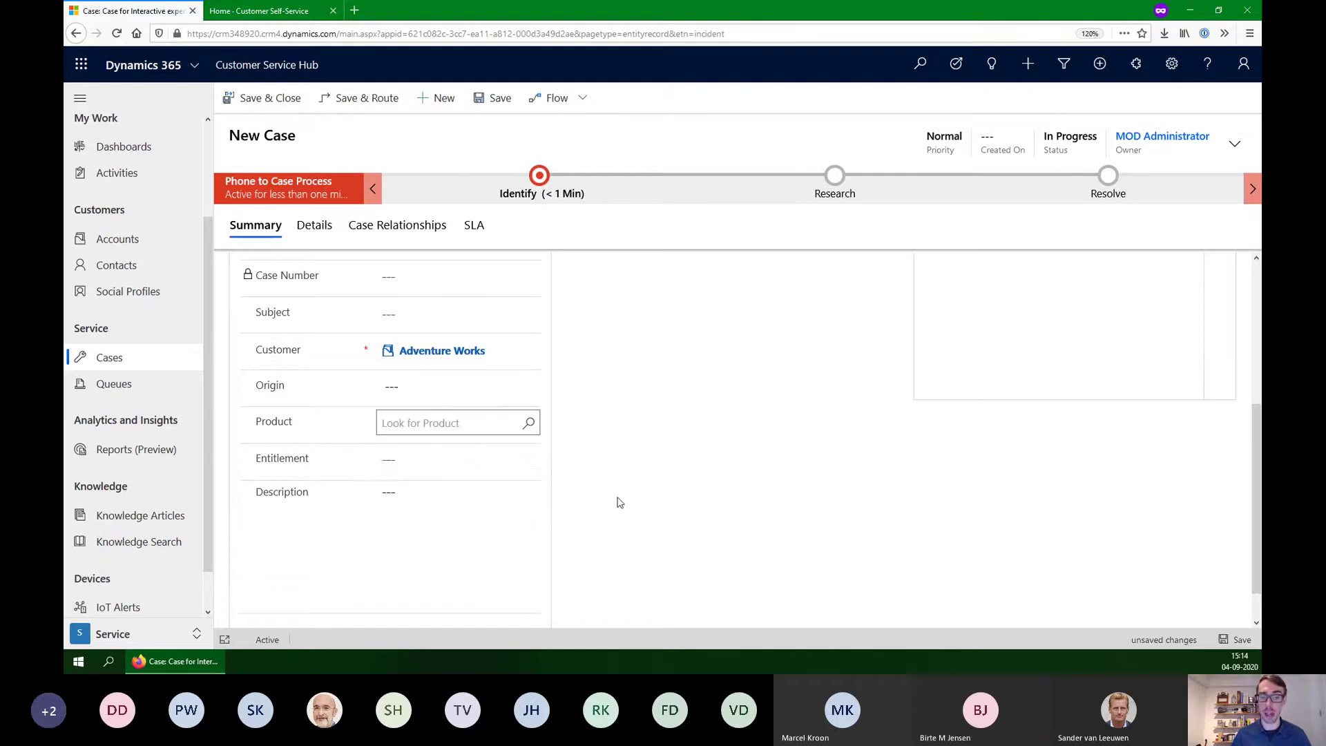
# Set the case's product to AssemblyVirtuoso 100
pyautogui.click(529, 423)
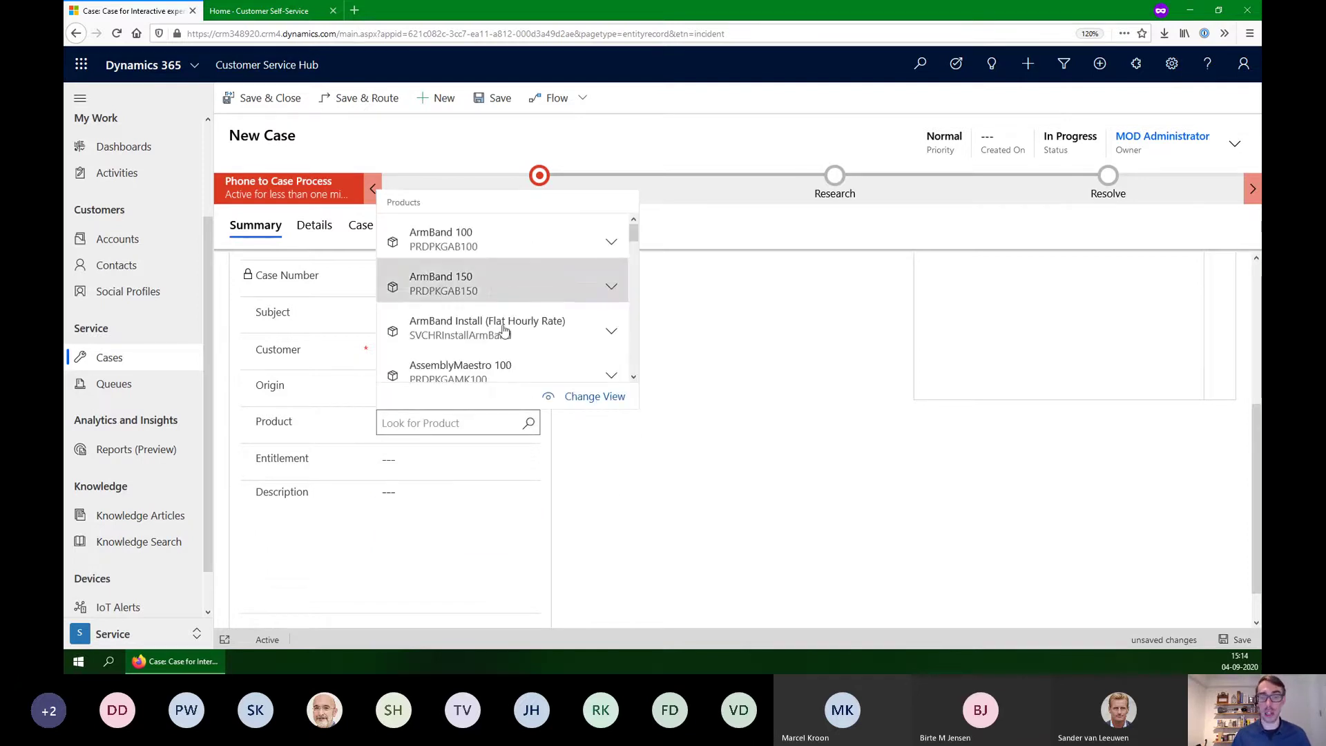
pyautogui.scroll(-5, 502, 336)
pyautogui.scroll(-8, 502, 336)
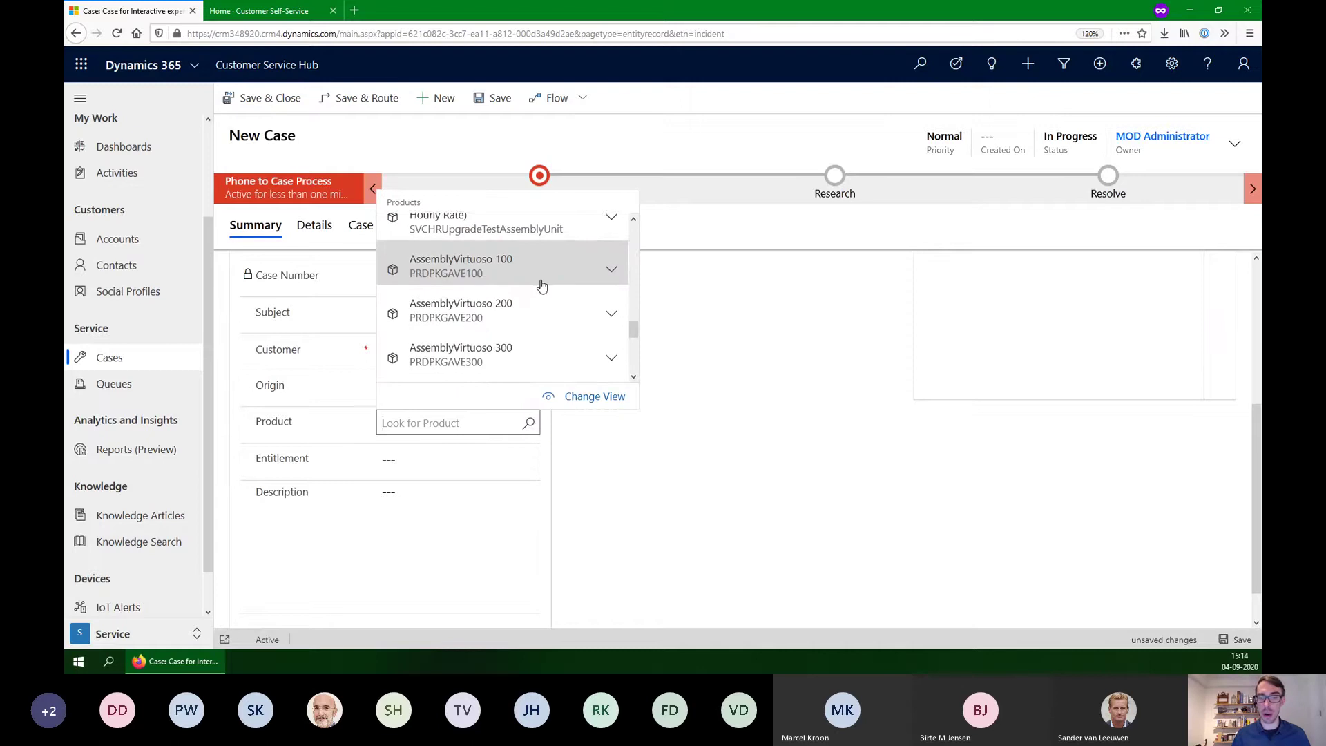
pyautogui.scroll(3, 533, 347)
pyautogui.scroll(-3, 533, 360)
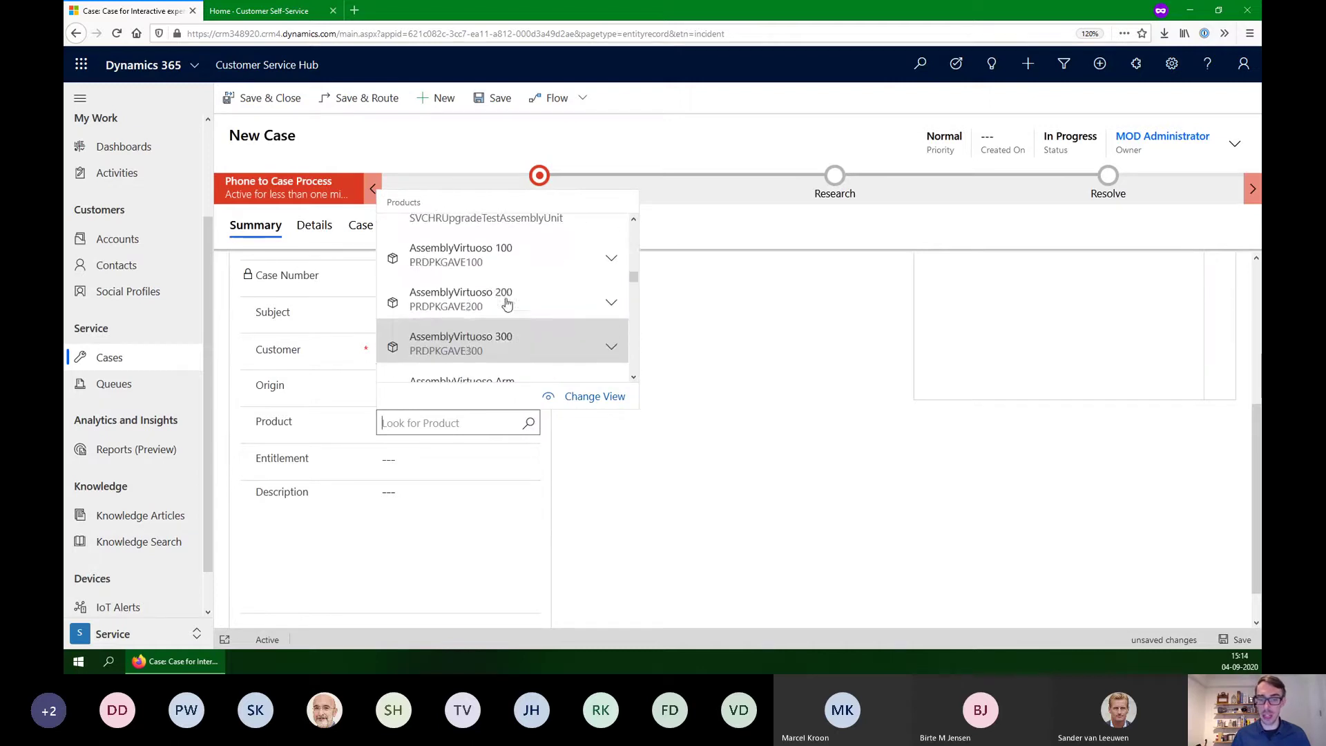
pyautogui.click(533, 356)
pyautogui.click(644, 415)
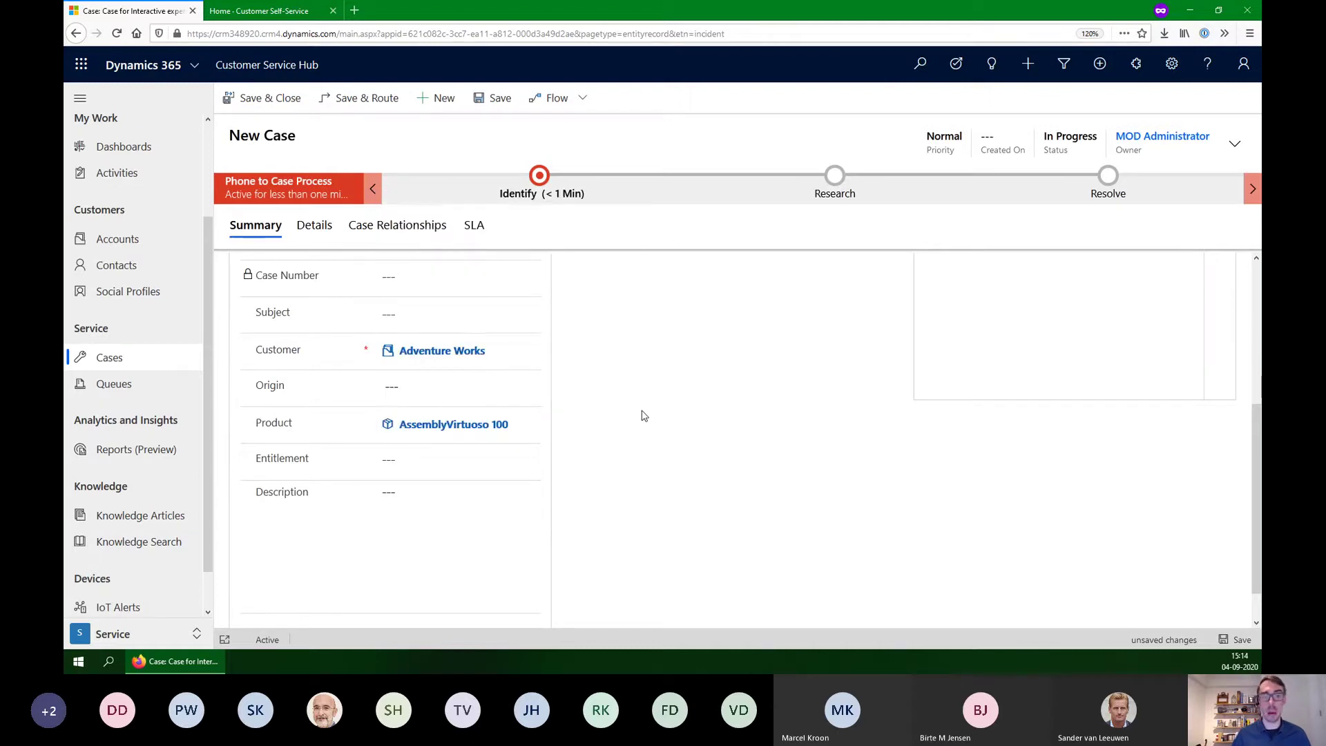
# Save the new case, leaving its description empty
pyautogui.scroll(-1, 642, 414)
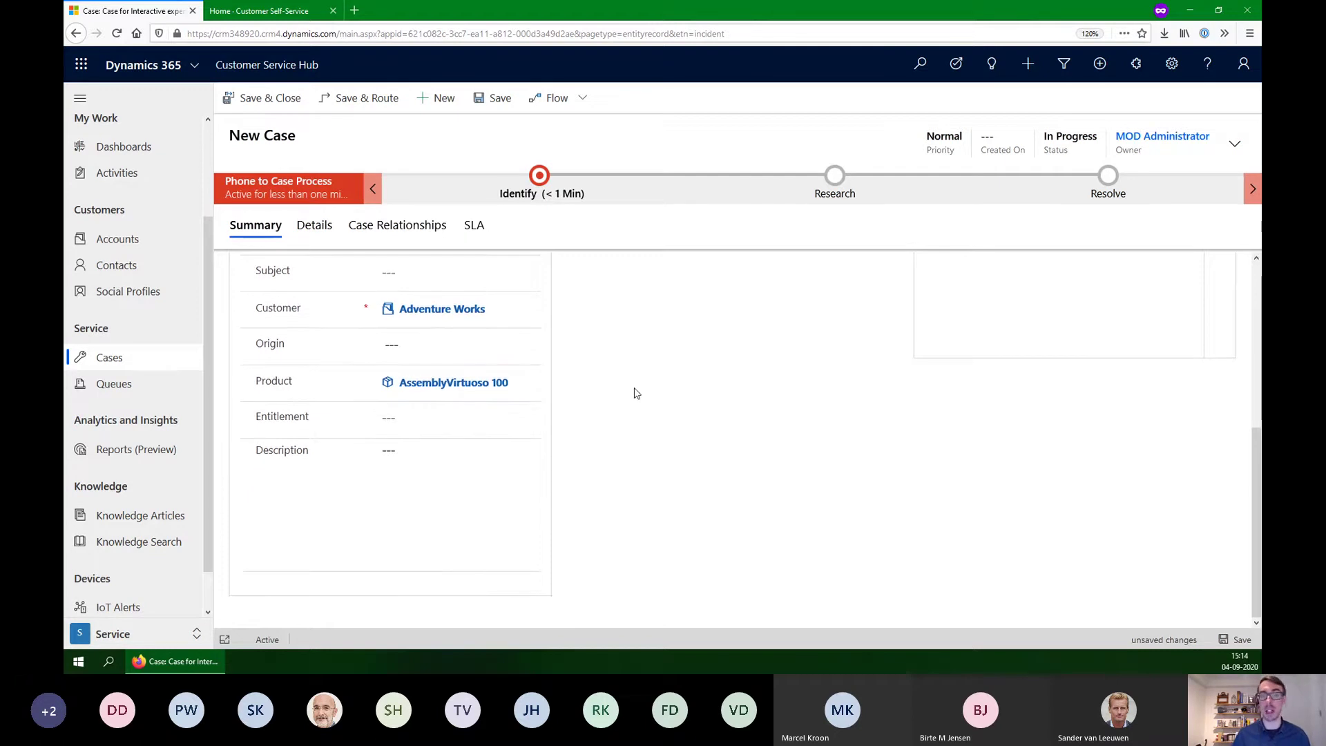
pyautogui.click(416, 465)
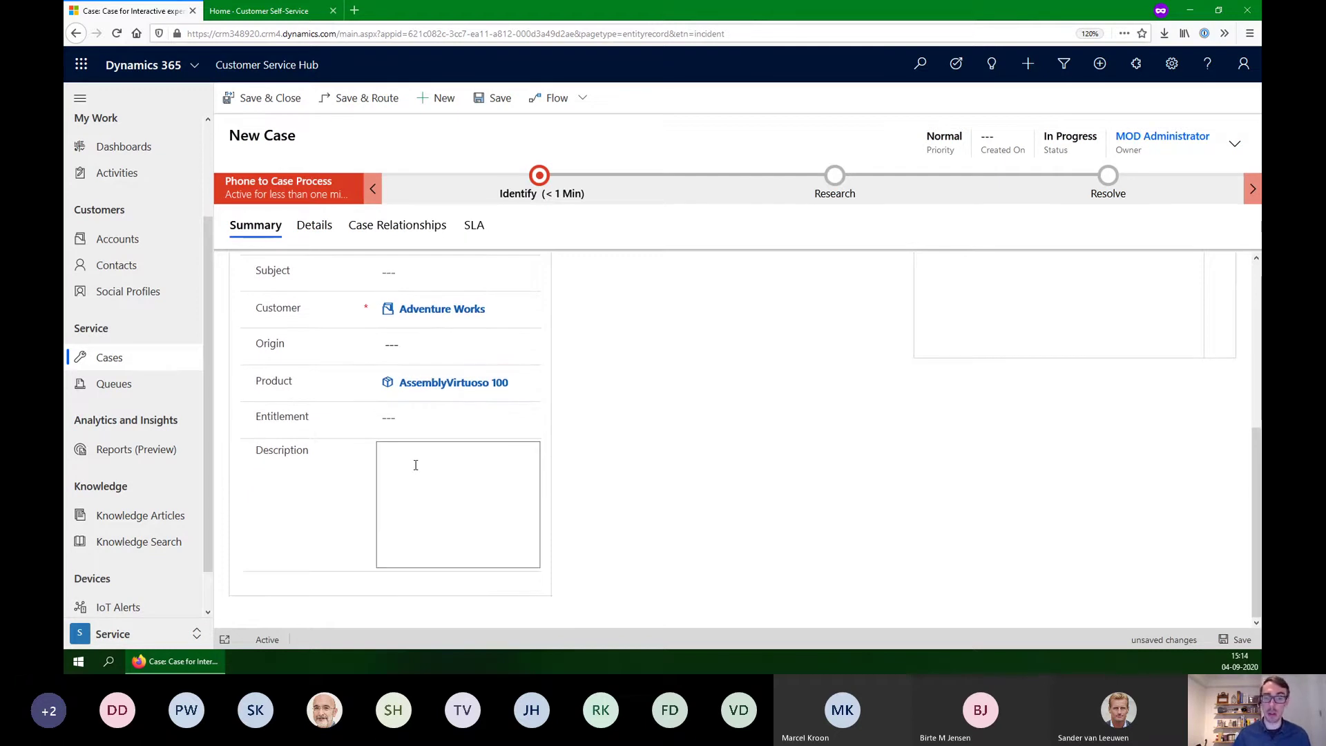
pyautogui.scroll(5, 416, 465)
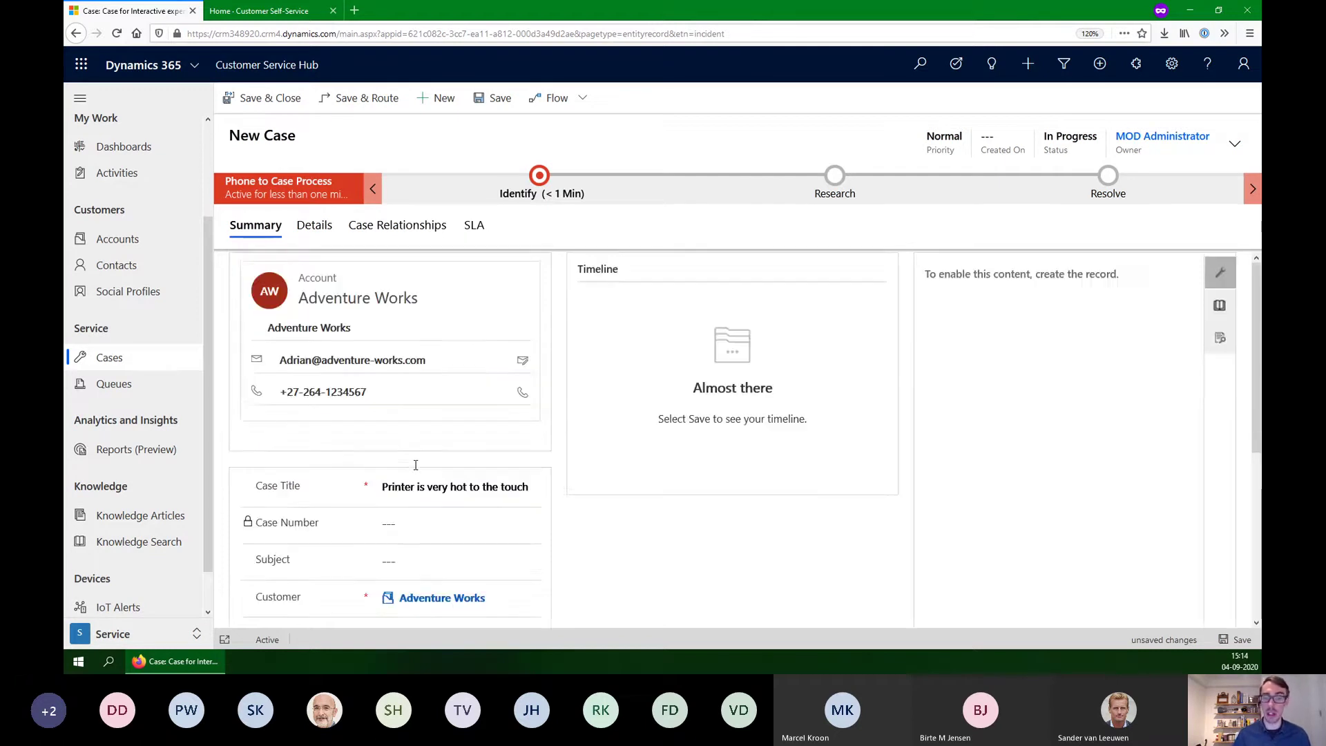
pyautogui.click(481, 102)
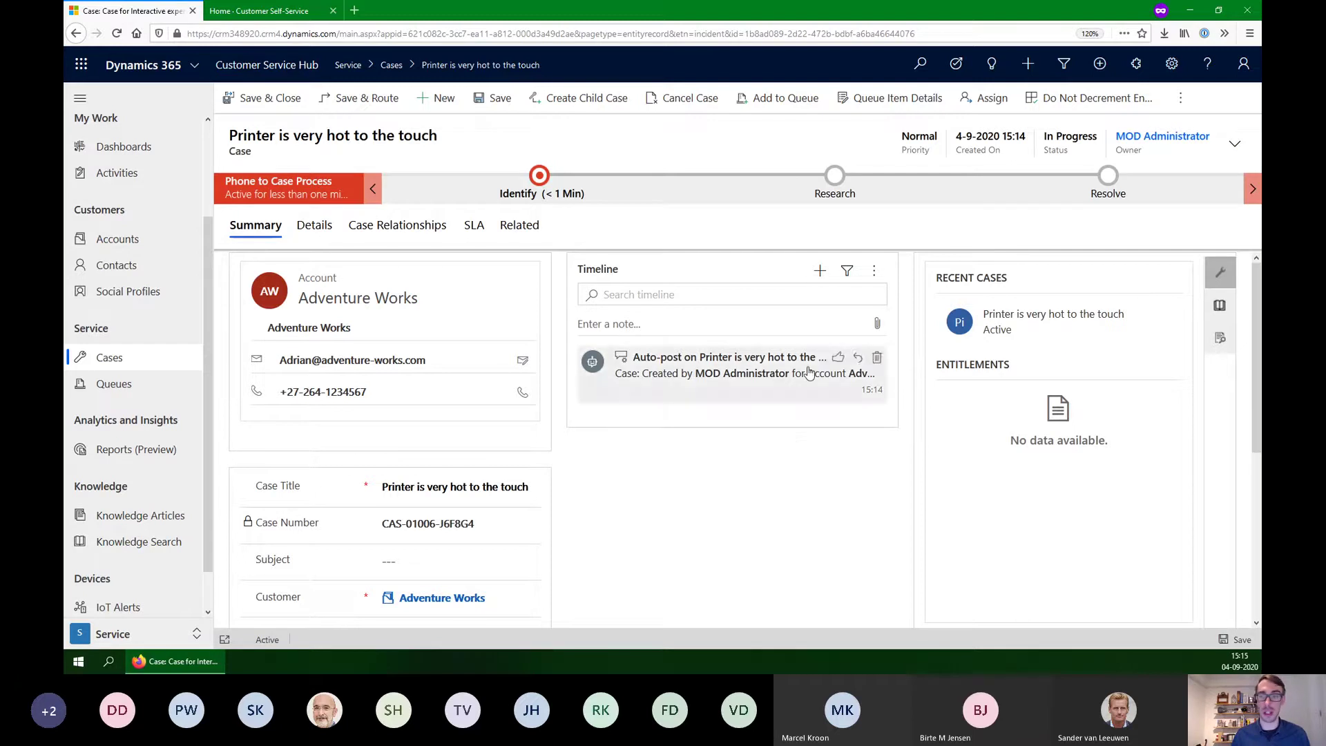
# Review the activity types offered in the timeline, and the case's related knowledge articles and similar cases
pyautogui.click(820, 276)
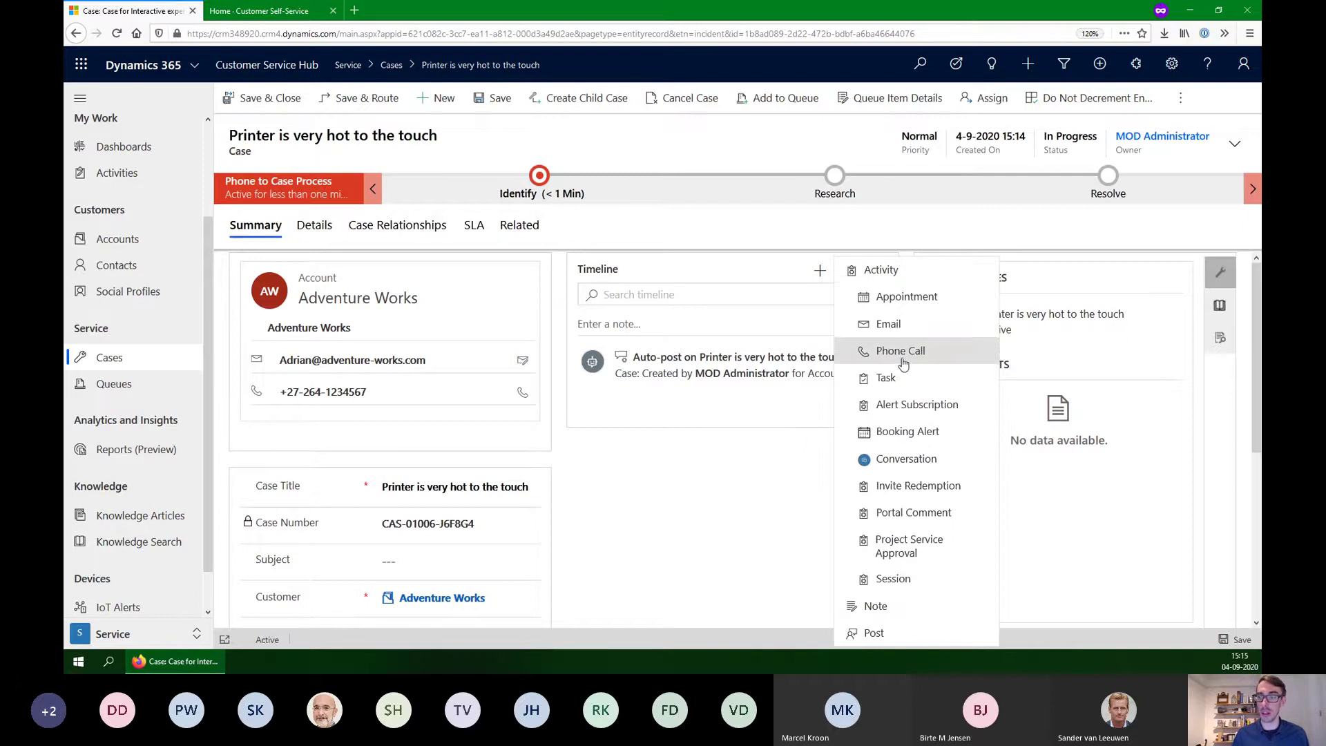
pyautogui.click(707, 470)
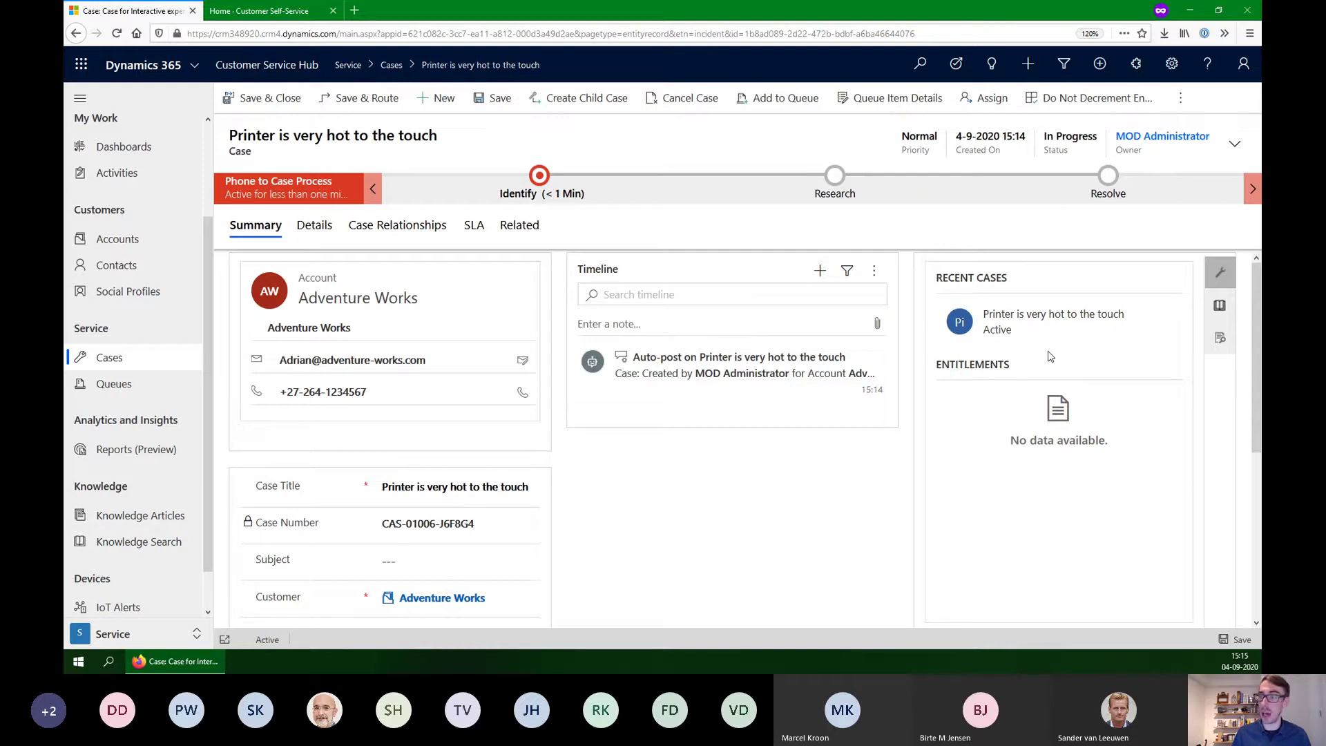
pyautogui.click(1221, 304)
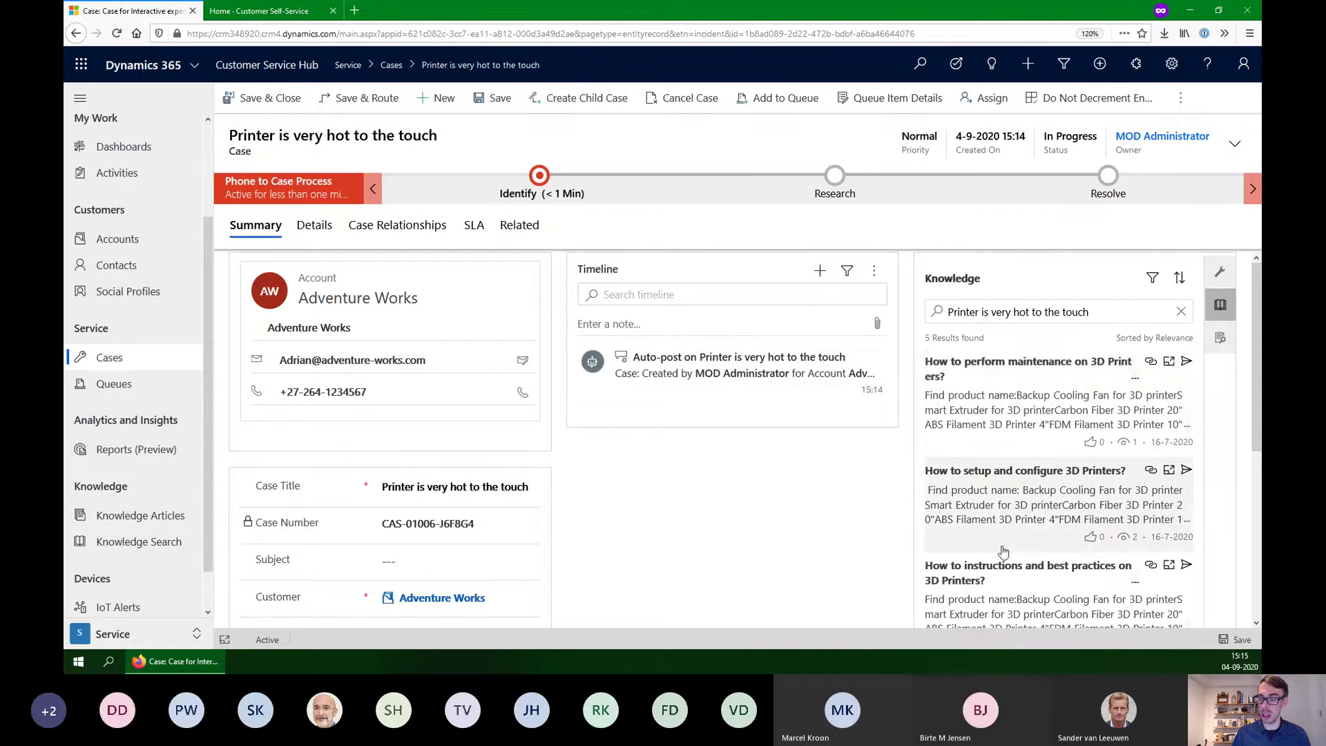
pyautogui.click(1222, 338)
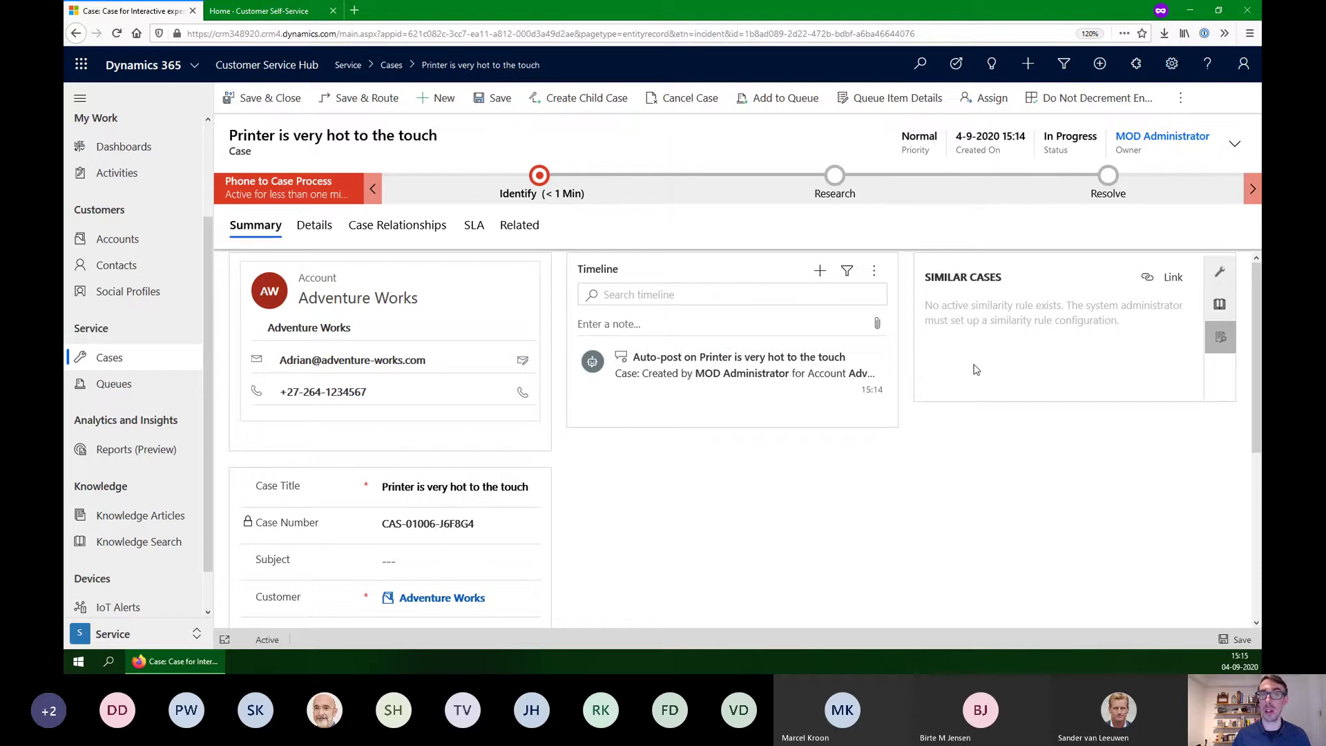
# Advance the case's process from Identify through Research to Resolve, and return it to the Research stage
pyautogui.click(550, 196)
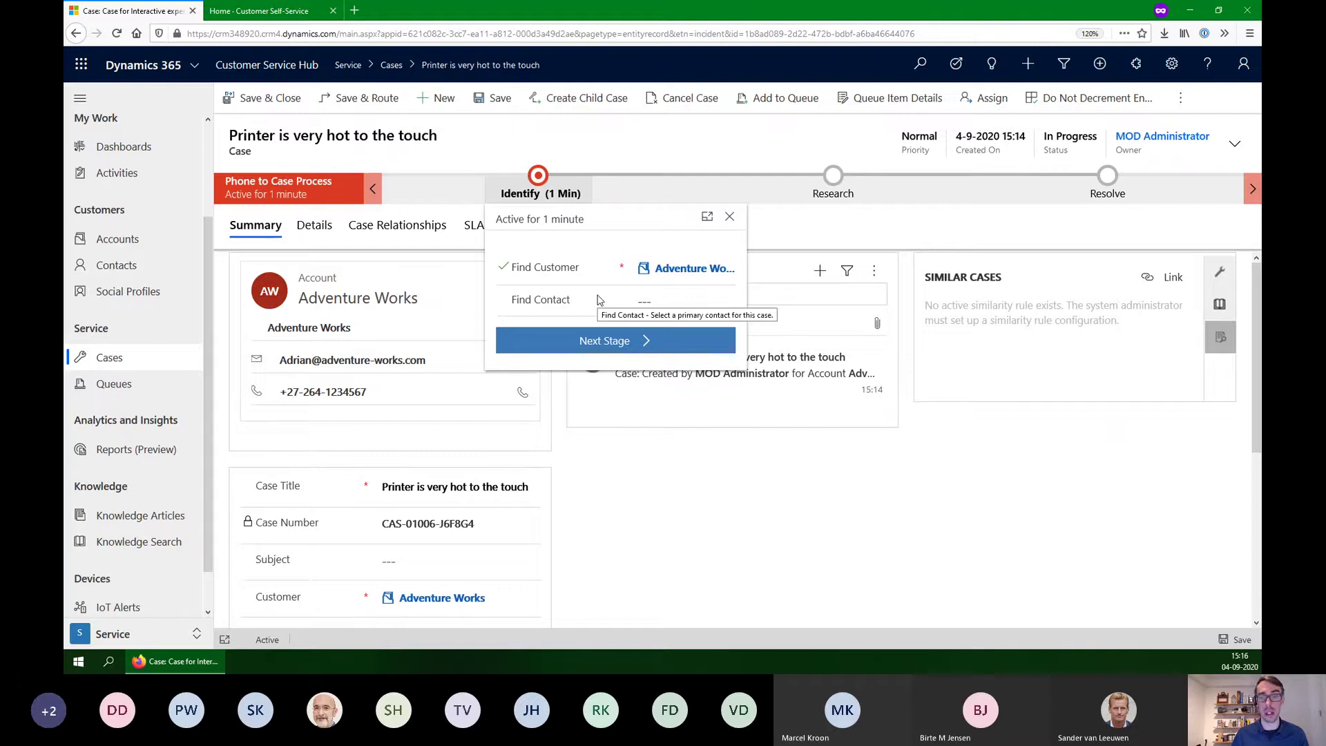
pyautogui.click(601, 341)
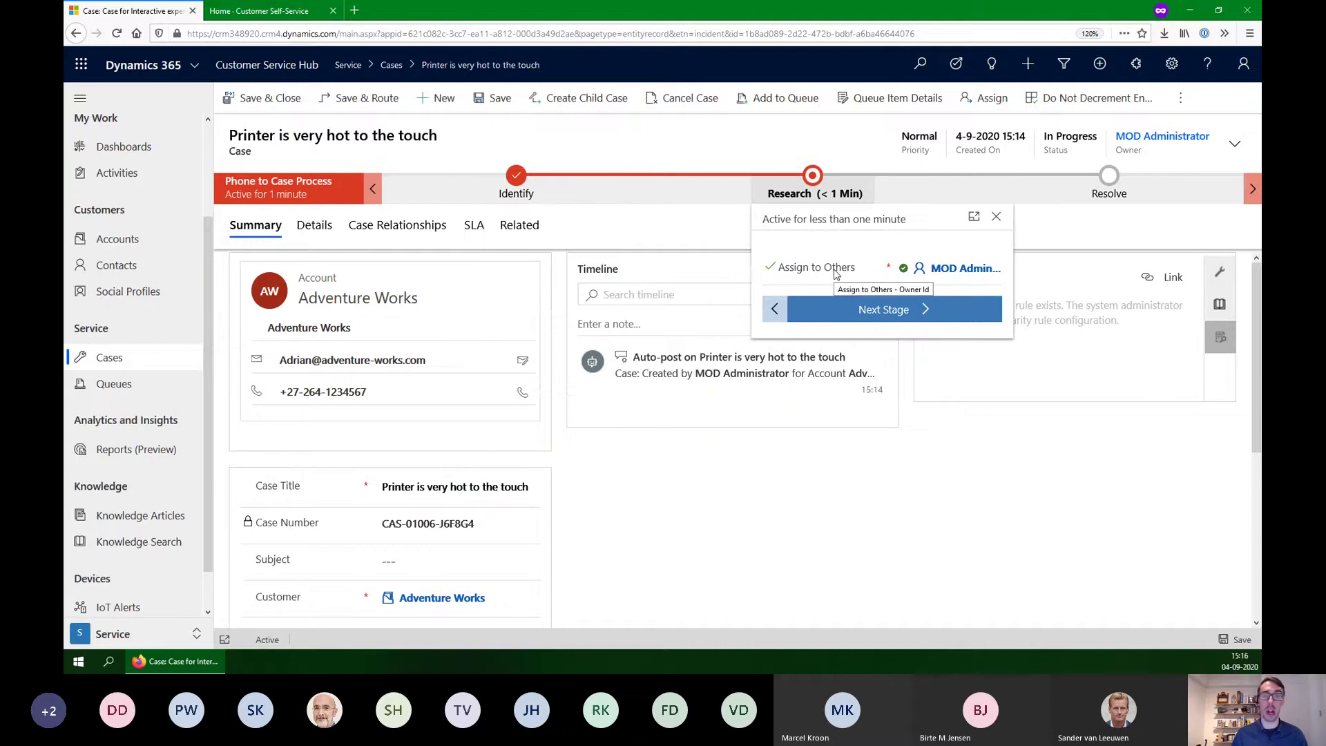
pyautogui.click(876, 313)
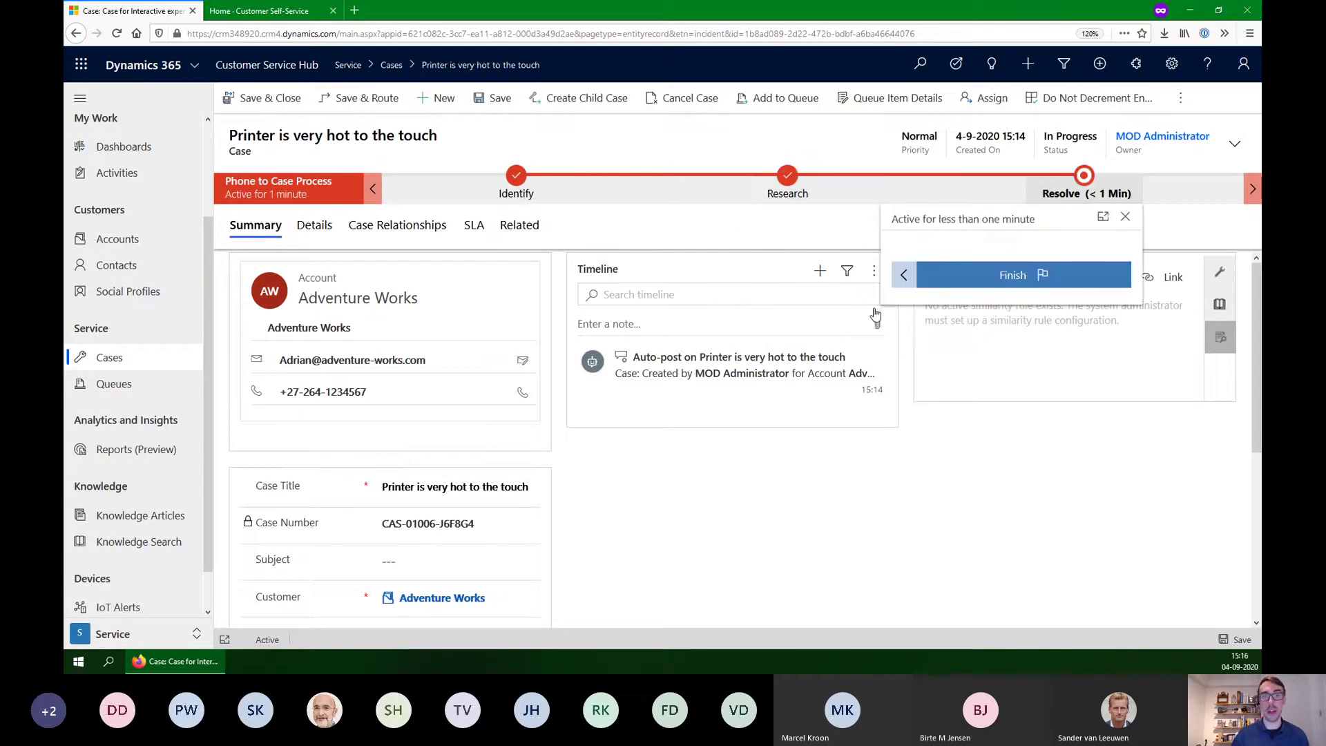
pyautogui.click(904, 275)
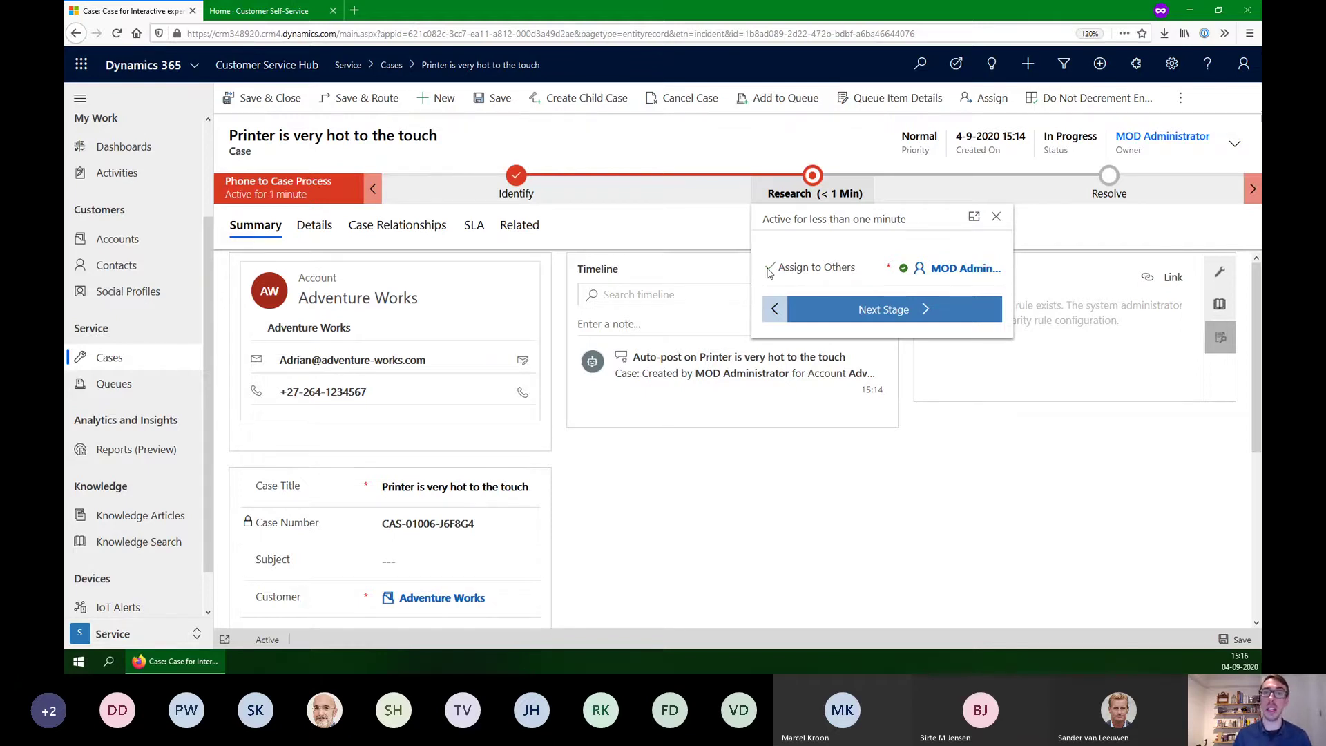
pyautogui.click(684, 491)
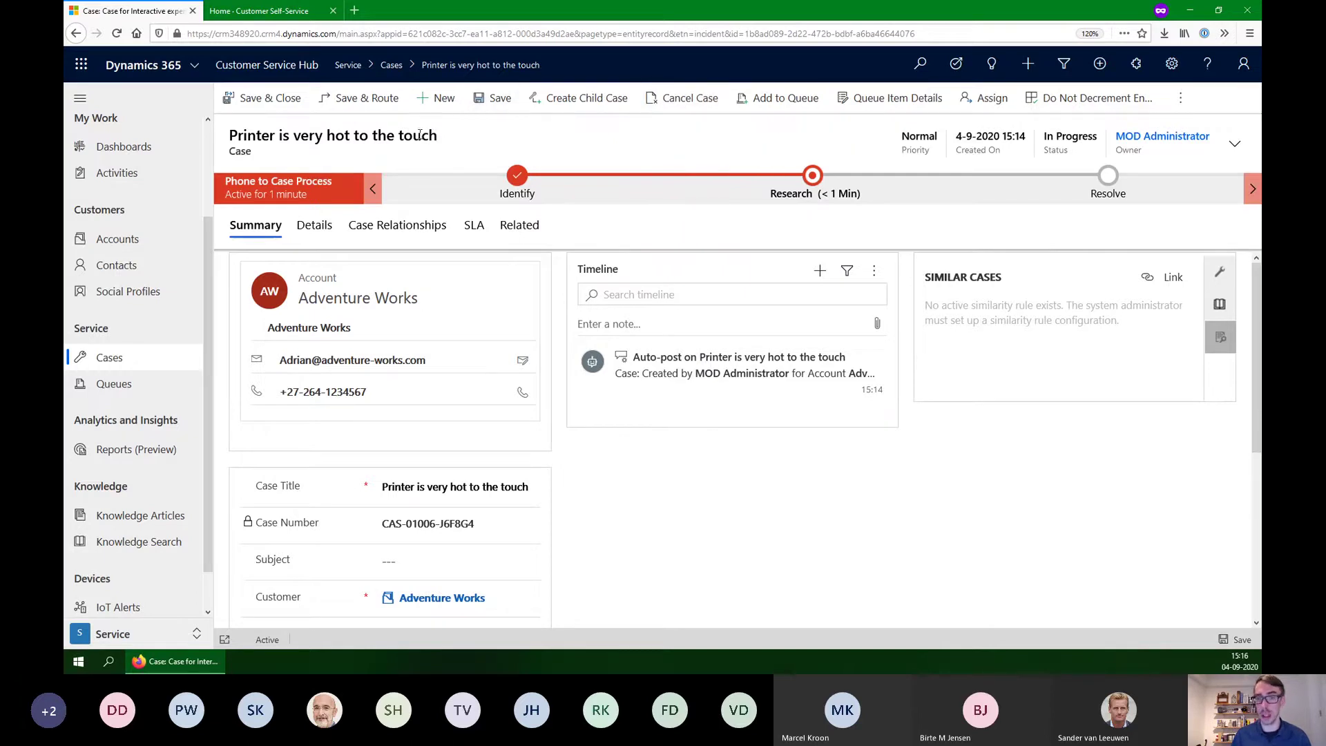
# Save and close the case, and reopen "Printer is very hot to the touch" from My Active Cases
pyautogui.click(284, 105)
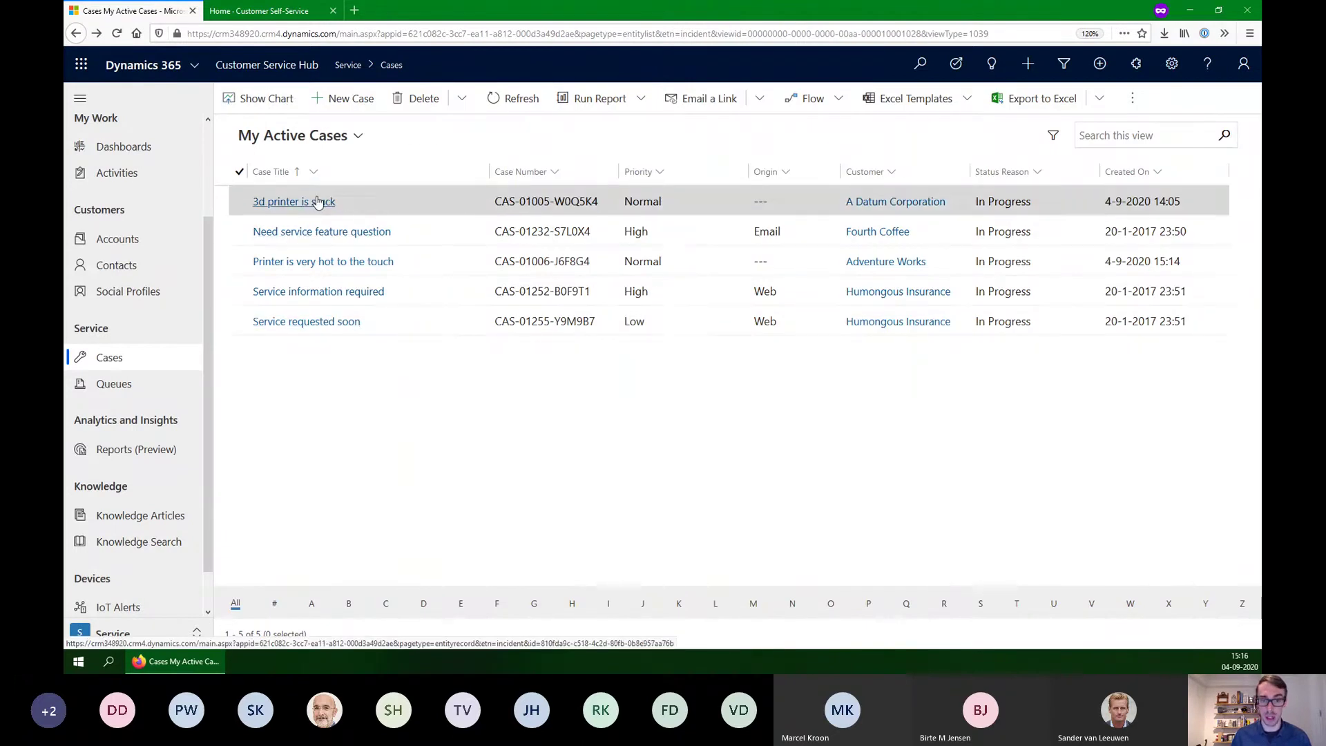
pyautogui.click(322, 259)
pyautogui.click(321, 260)
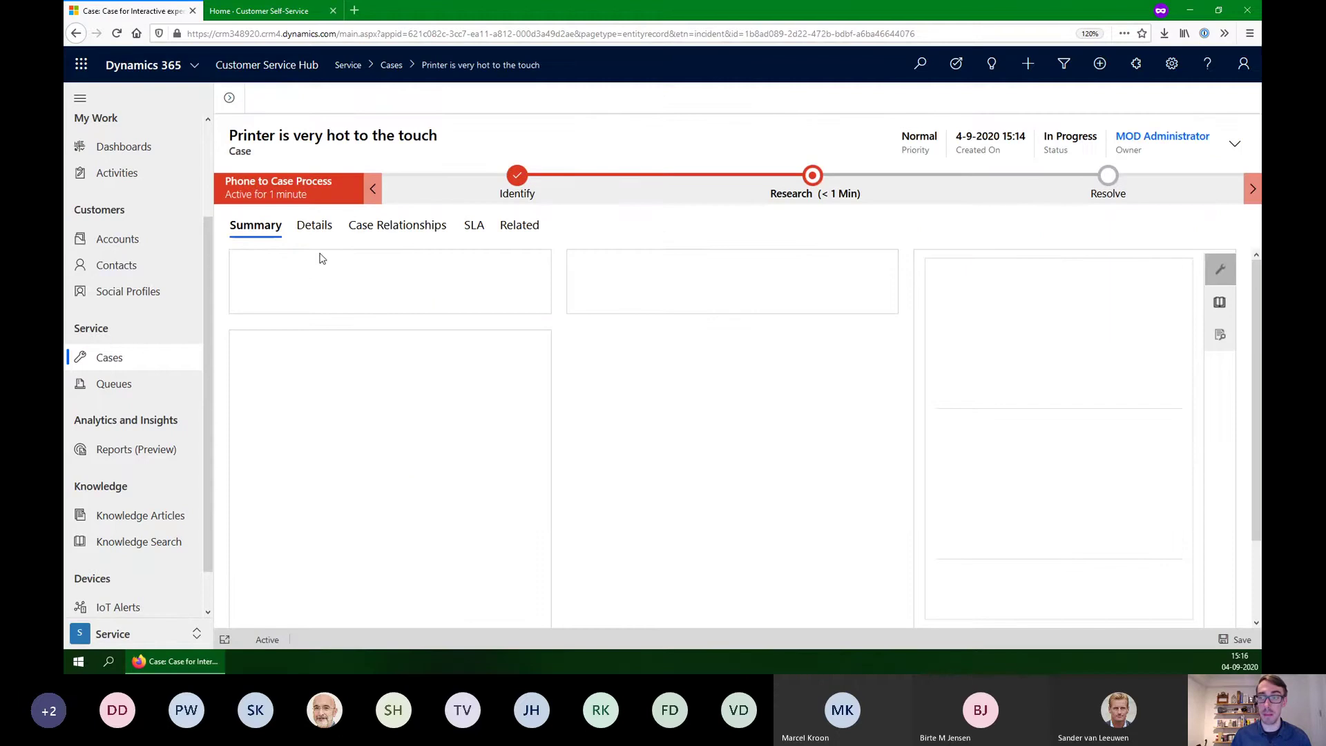
# Advance the case's process from Research to Resolve and finish the process
pyautogui.click(814, 177)
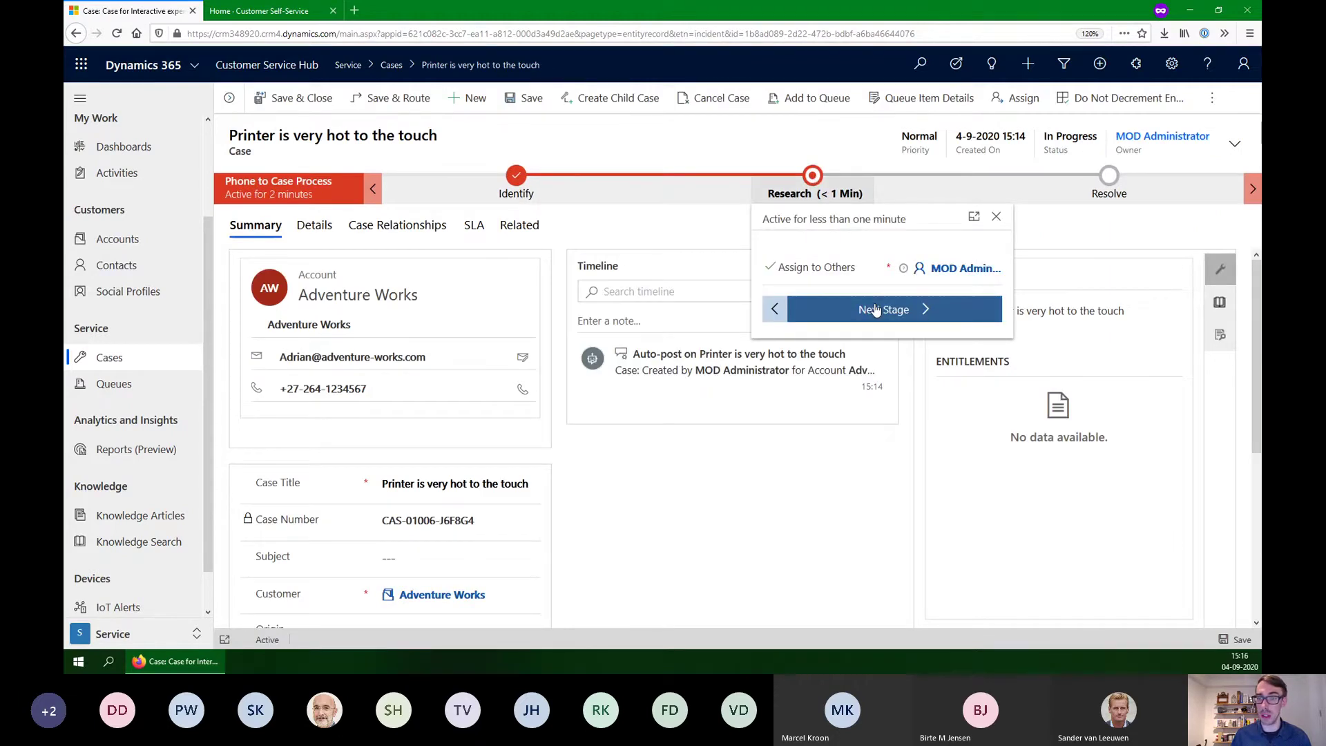
pyautogui.click(875, 310)
pyautogui.click(955, 284)
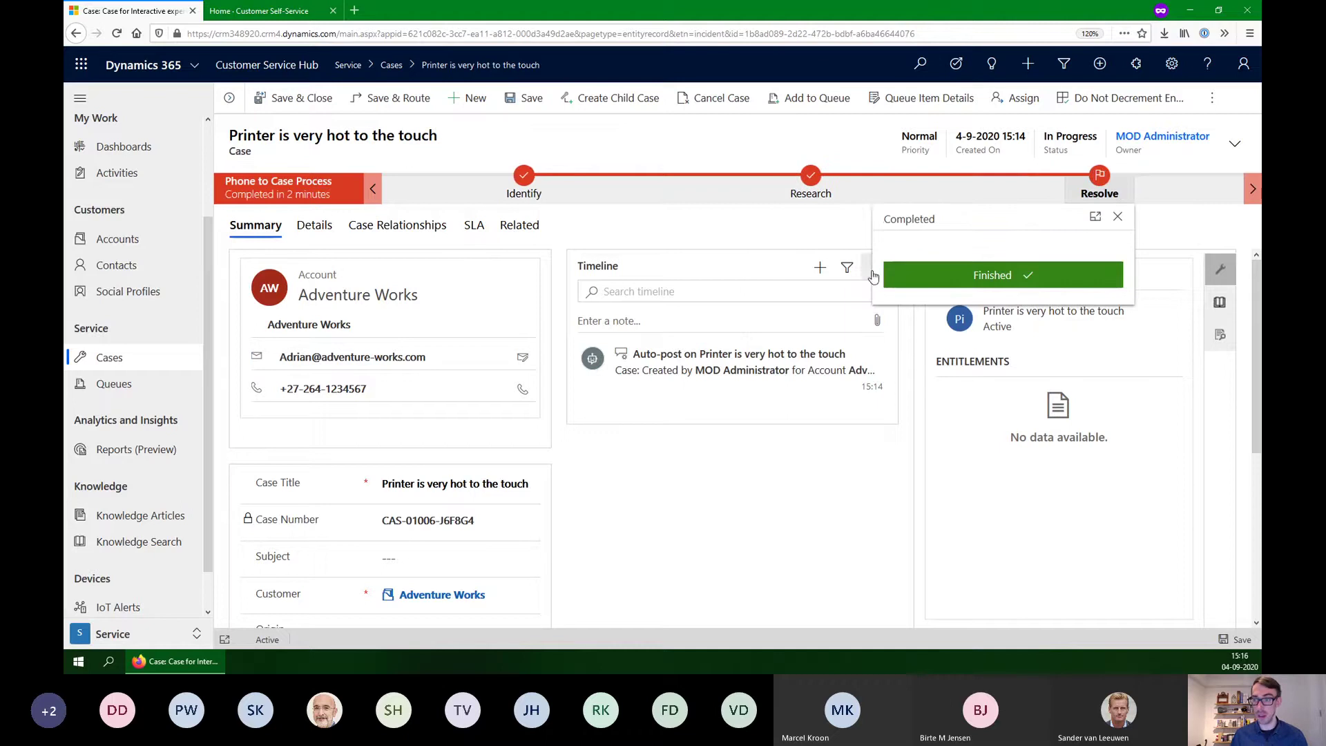
pyautogui.click(801, 197)
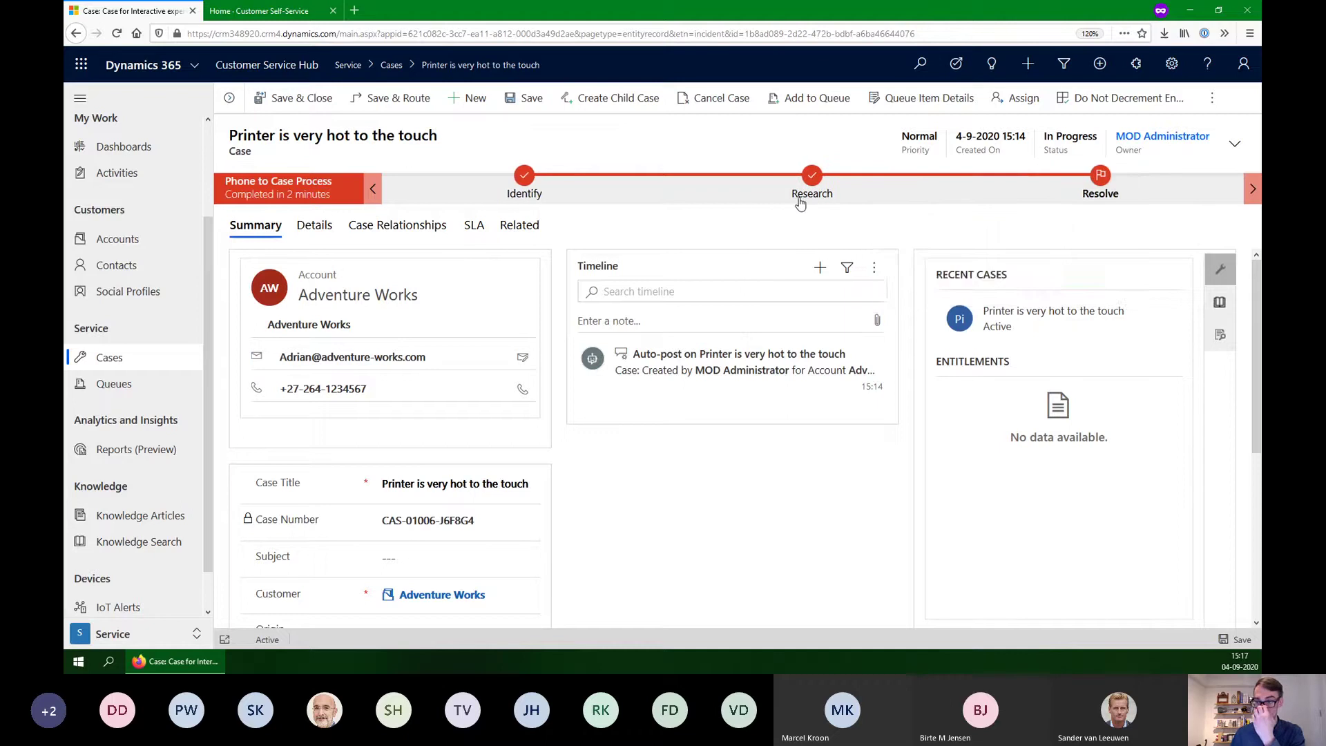
pyautogui.click(717, 215)
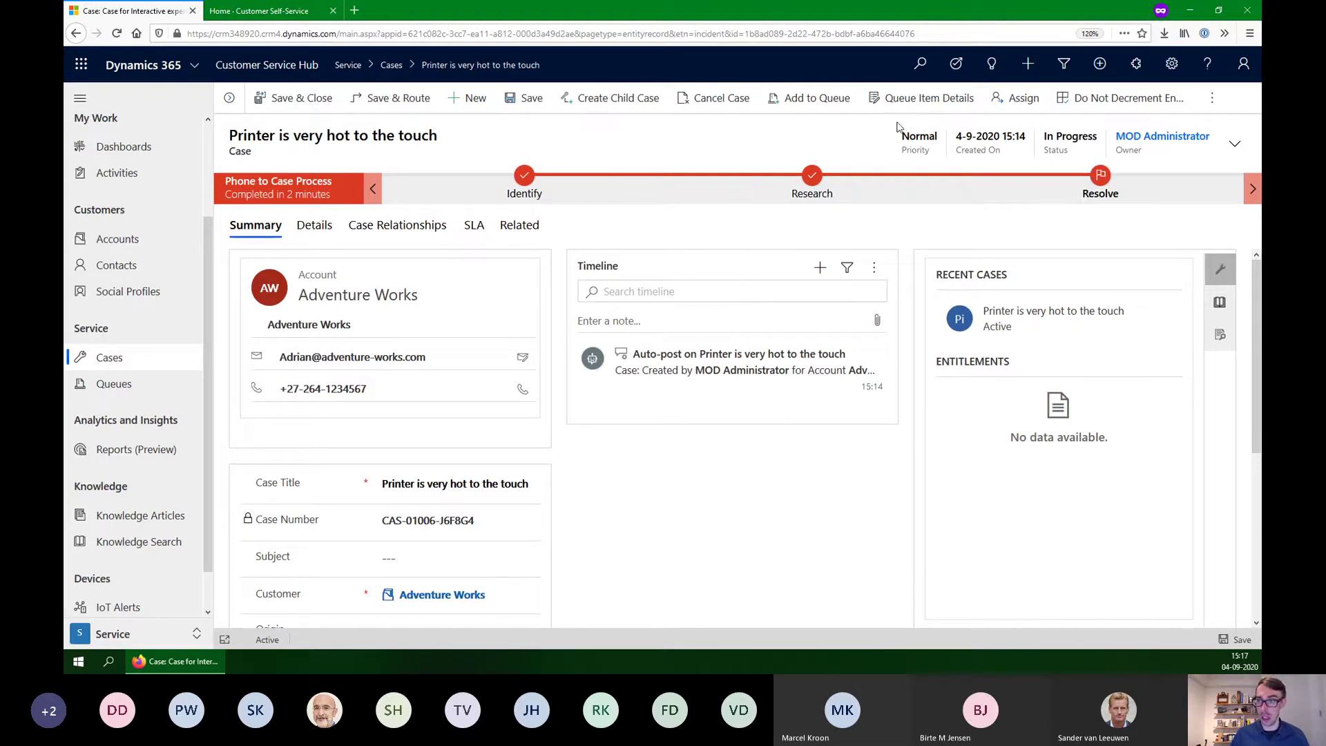
# Try resolving the case with resolution type Information Provided, cancel the resolution, and return to the list of active cases
pyautogui.click(1213, 97)
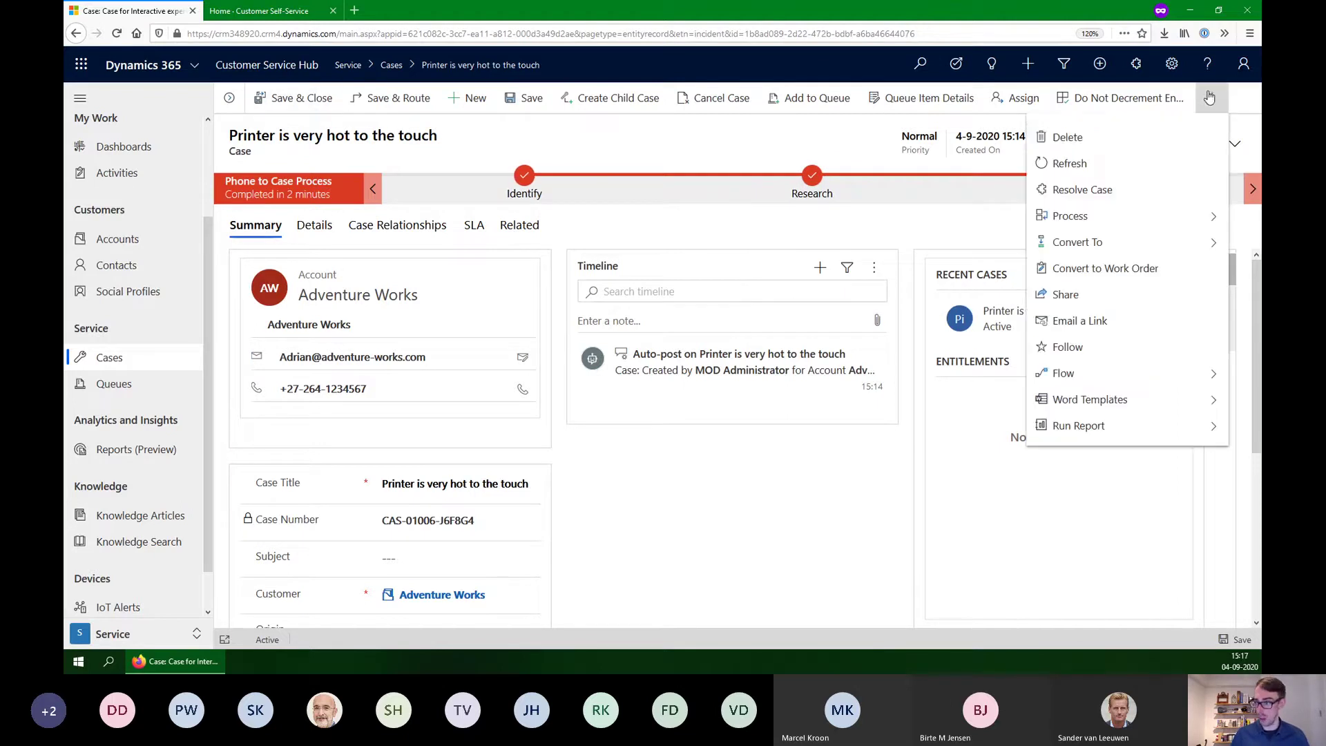
pyautogui.click(1112, 199)
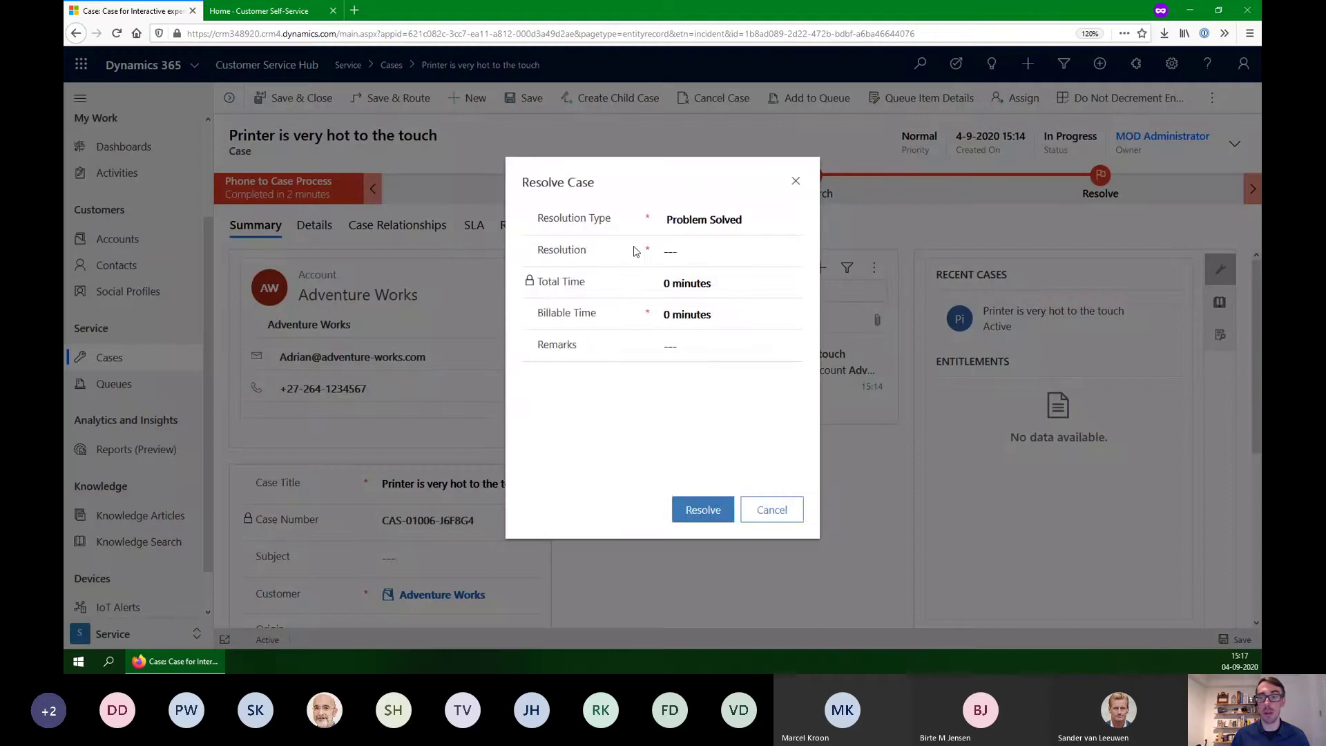
pyautogui.click(738, 222)
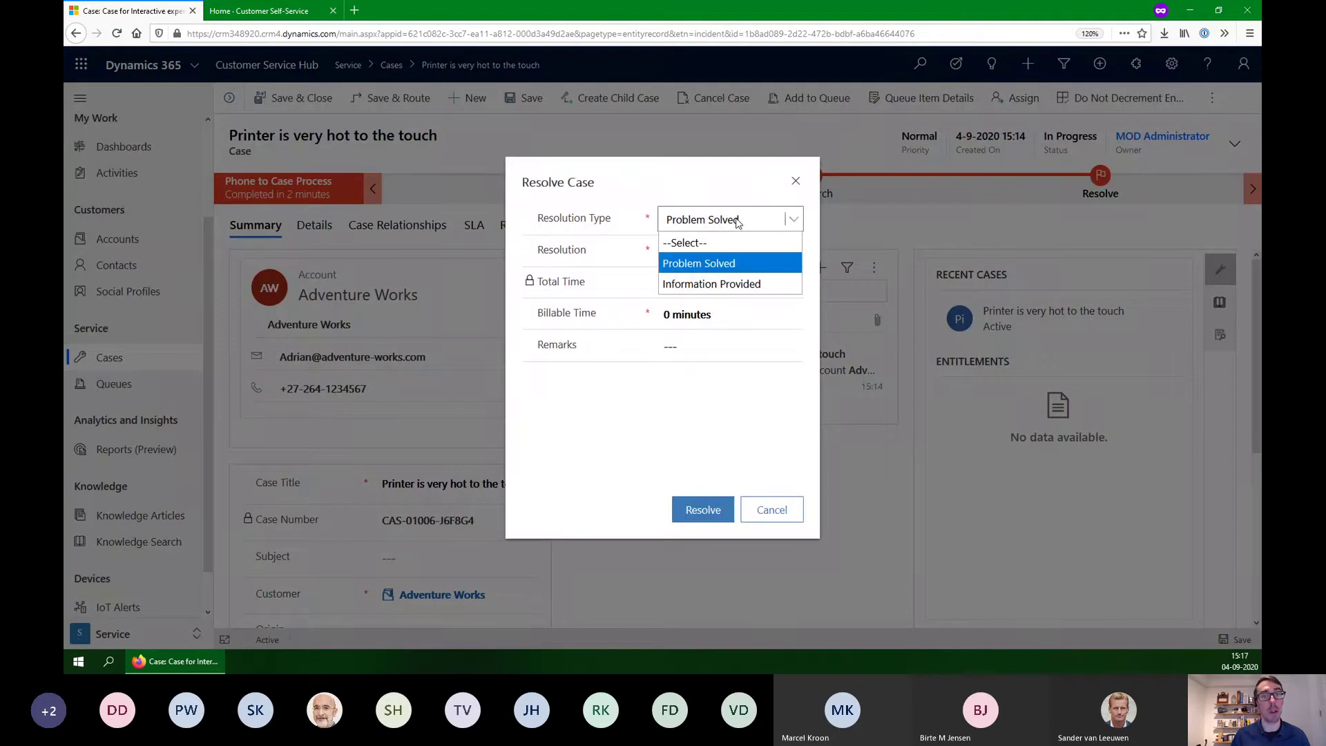
pyautogui.click(725, 283)
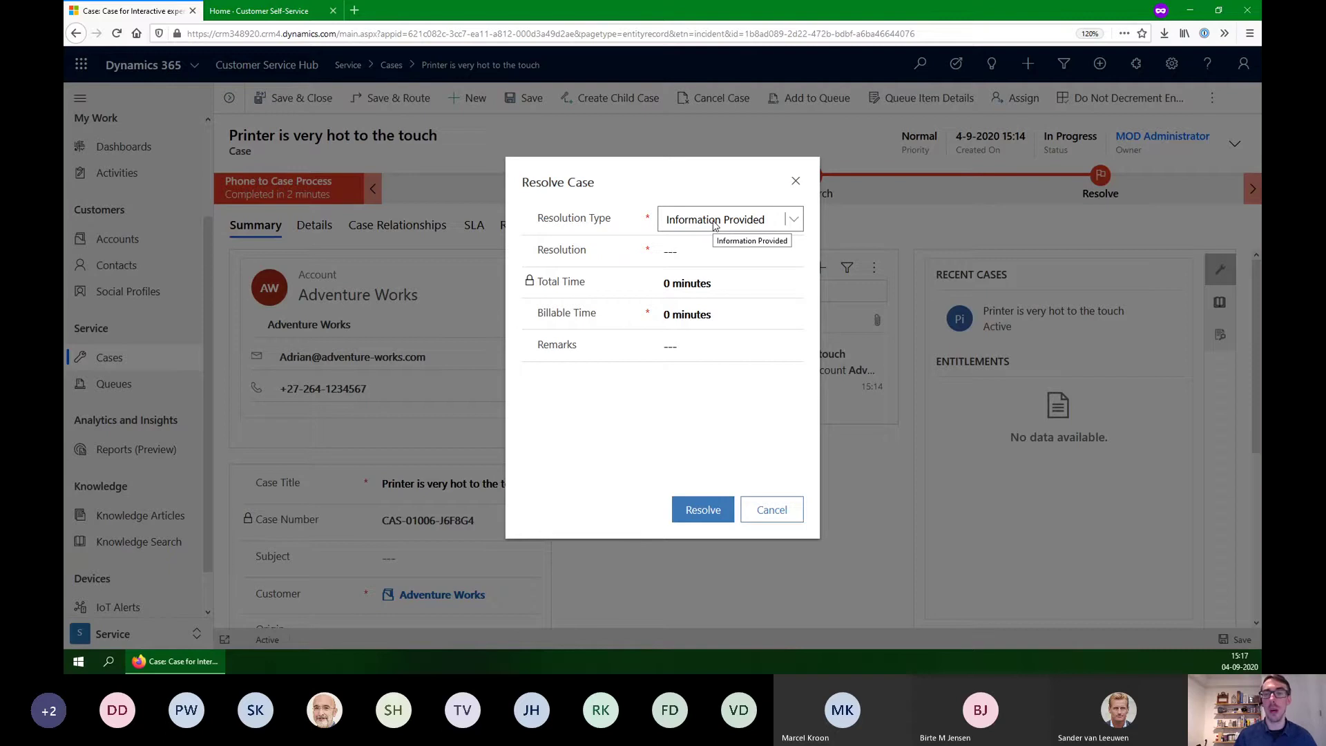
pyautogui.click(701, 257)
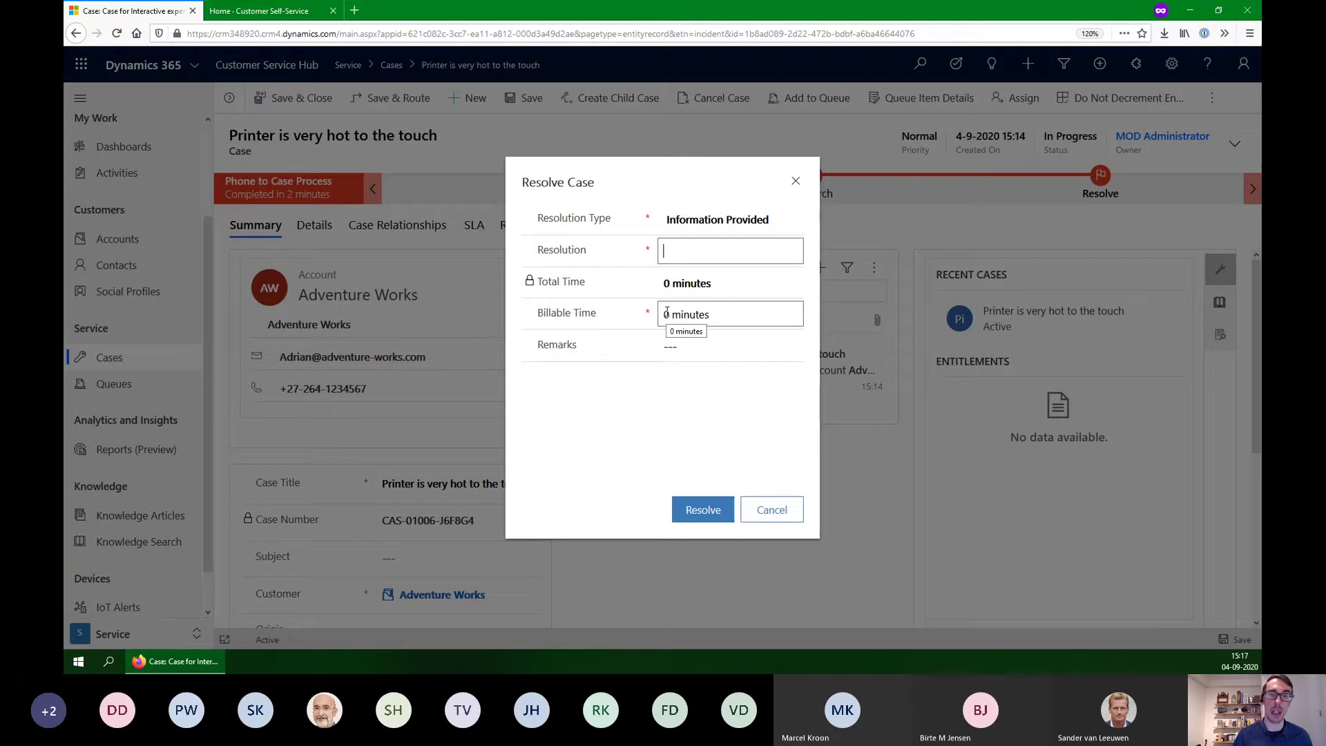
pyautogui.click(777, 511)
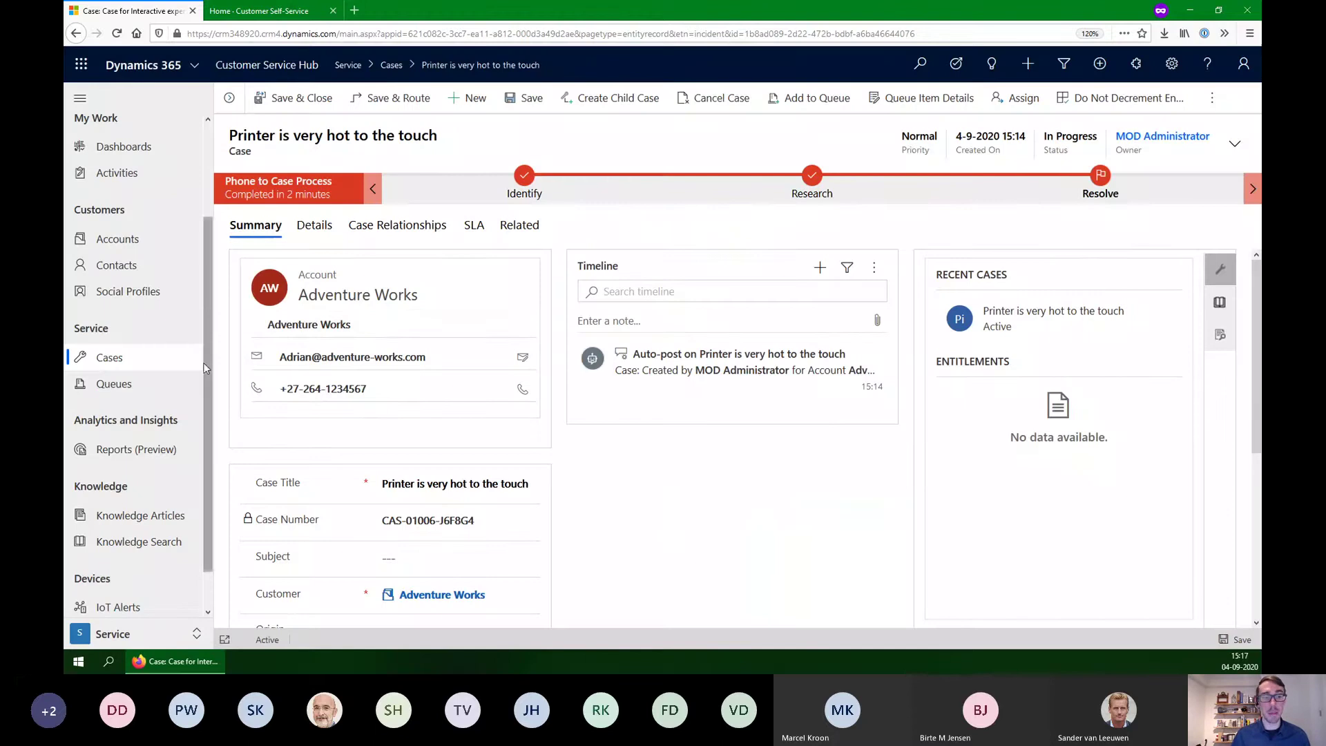
pyautogui.click(158, 366)
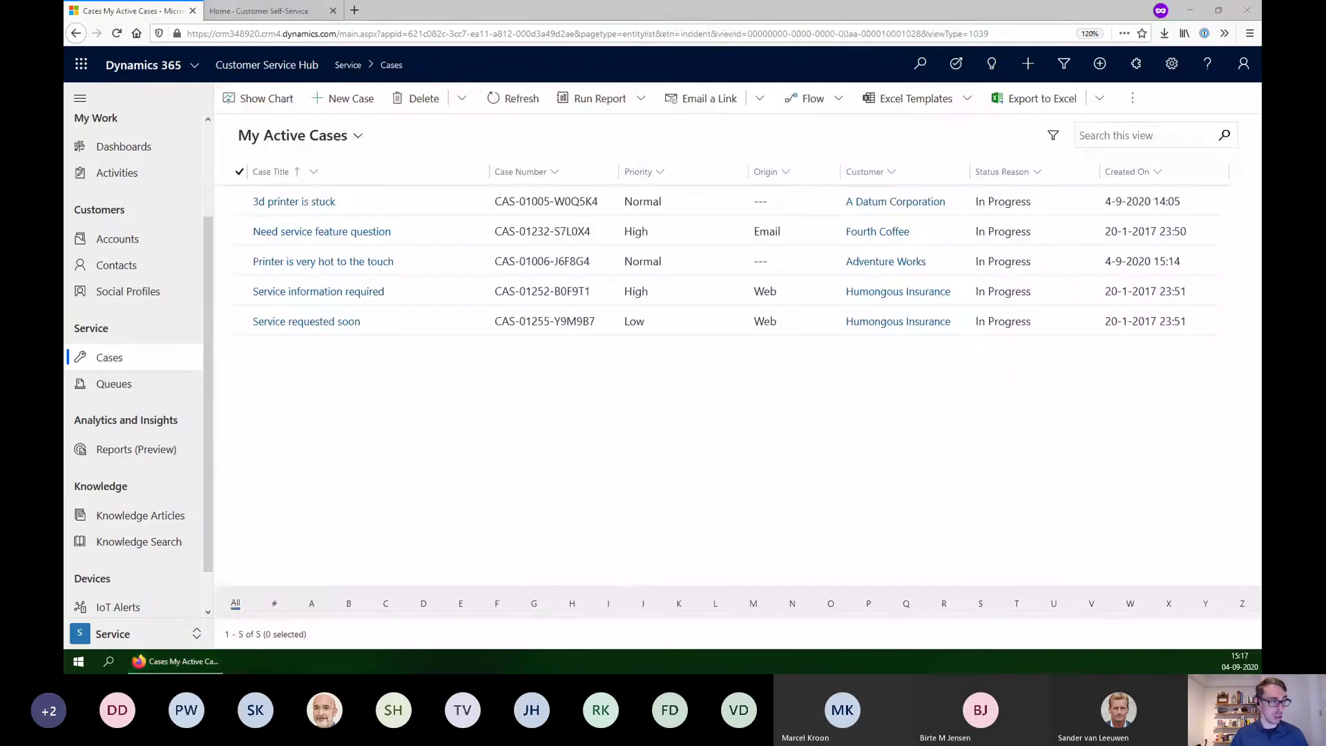
pyautogui.hotkey('alt', 'Tab')
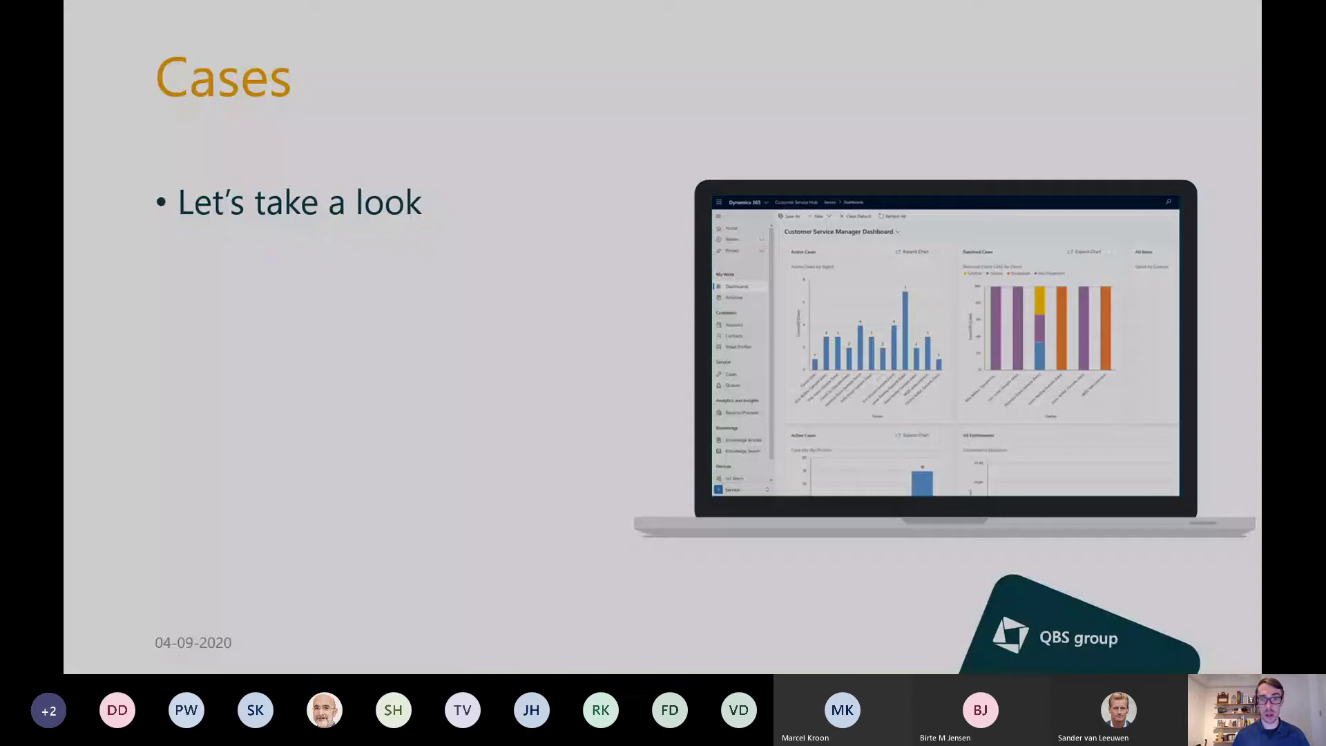
pyautogui.press('Right')
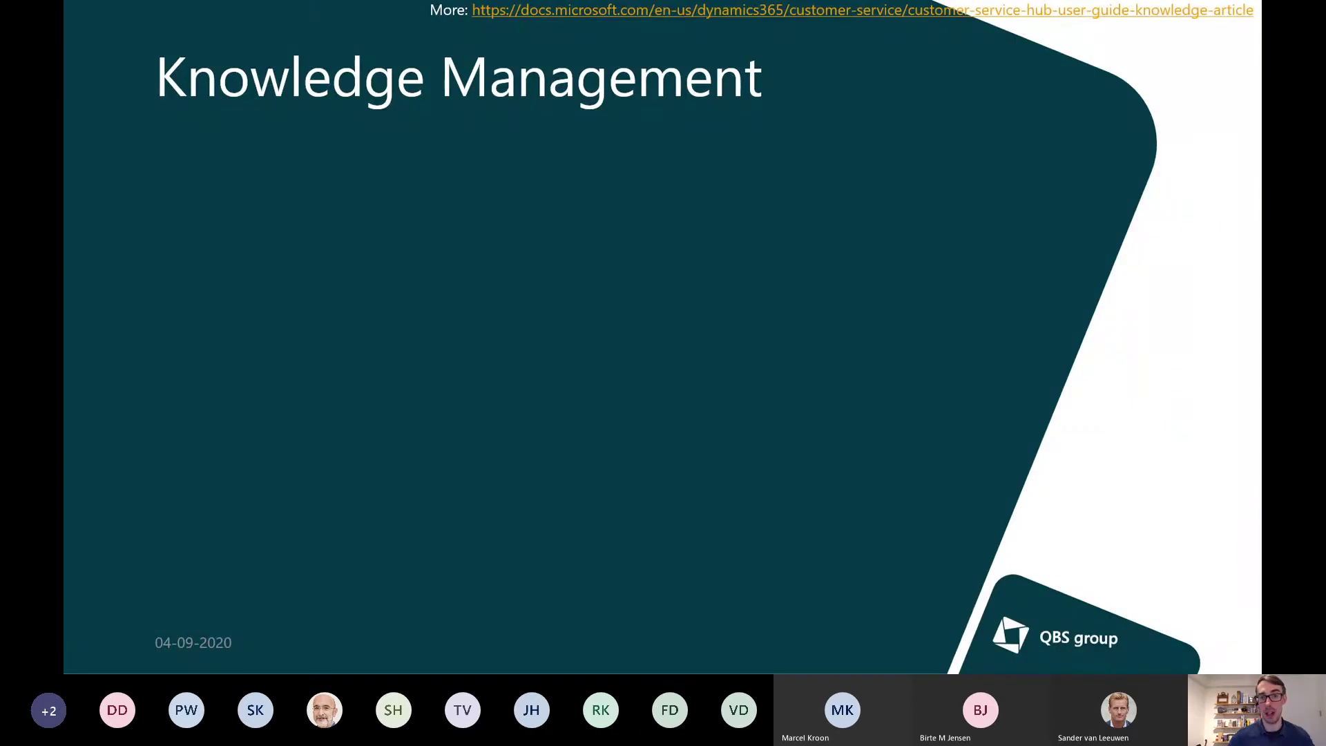
pyautogui.press('Right')
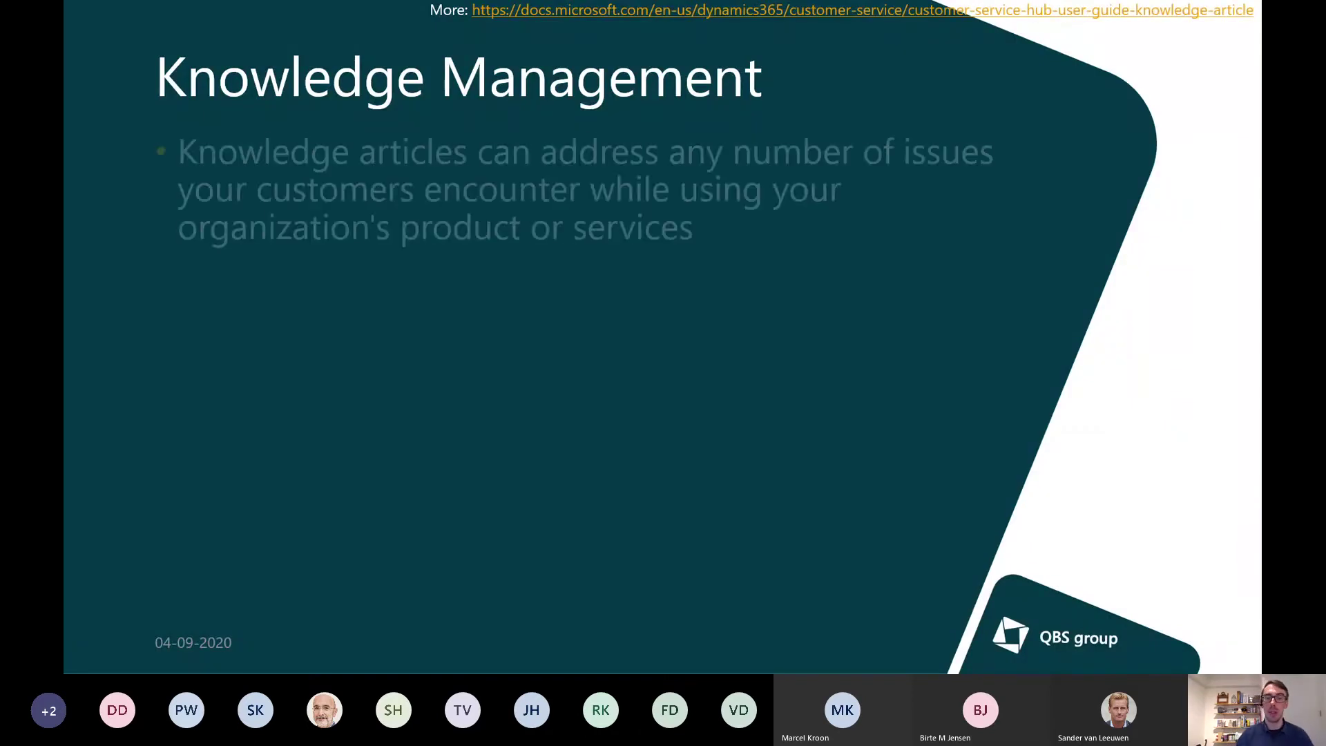
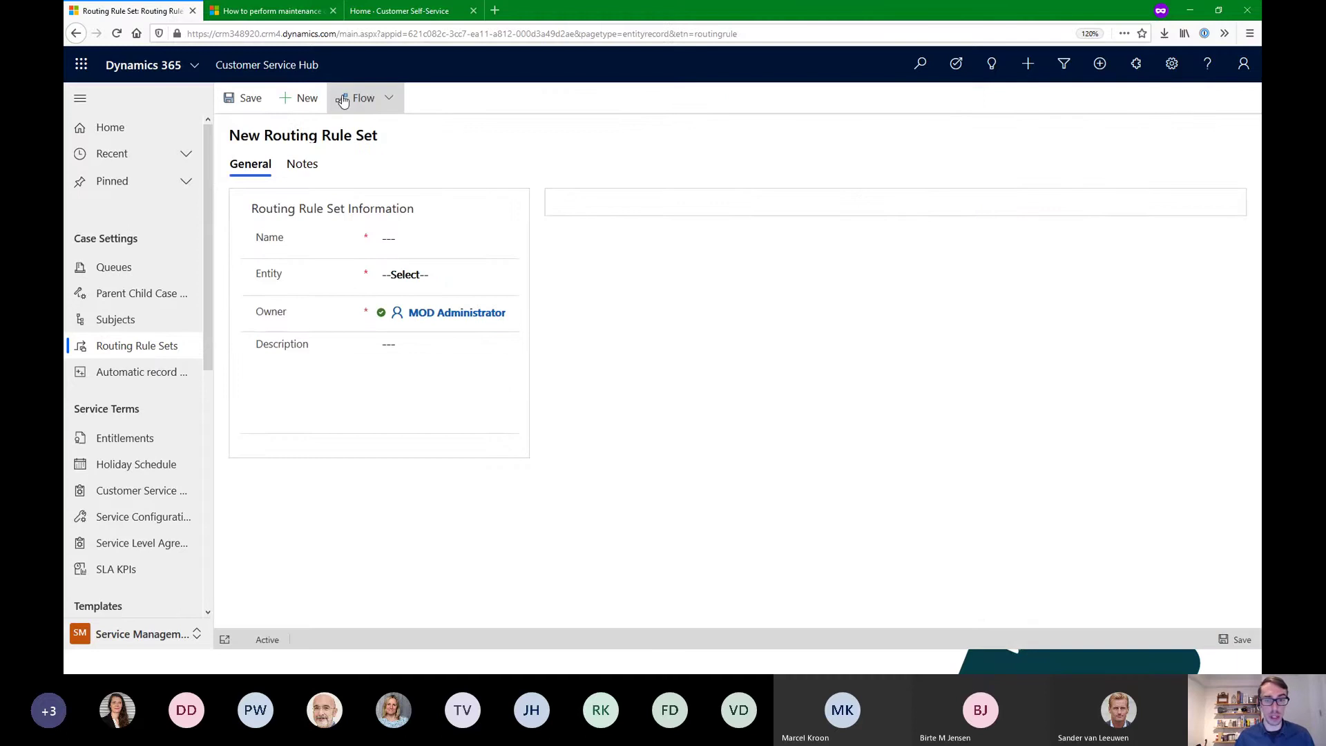
# Name the new routing rule set Printers, set its entity to Case, and save it
pyautogui.click(429, 237)
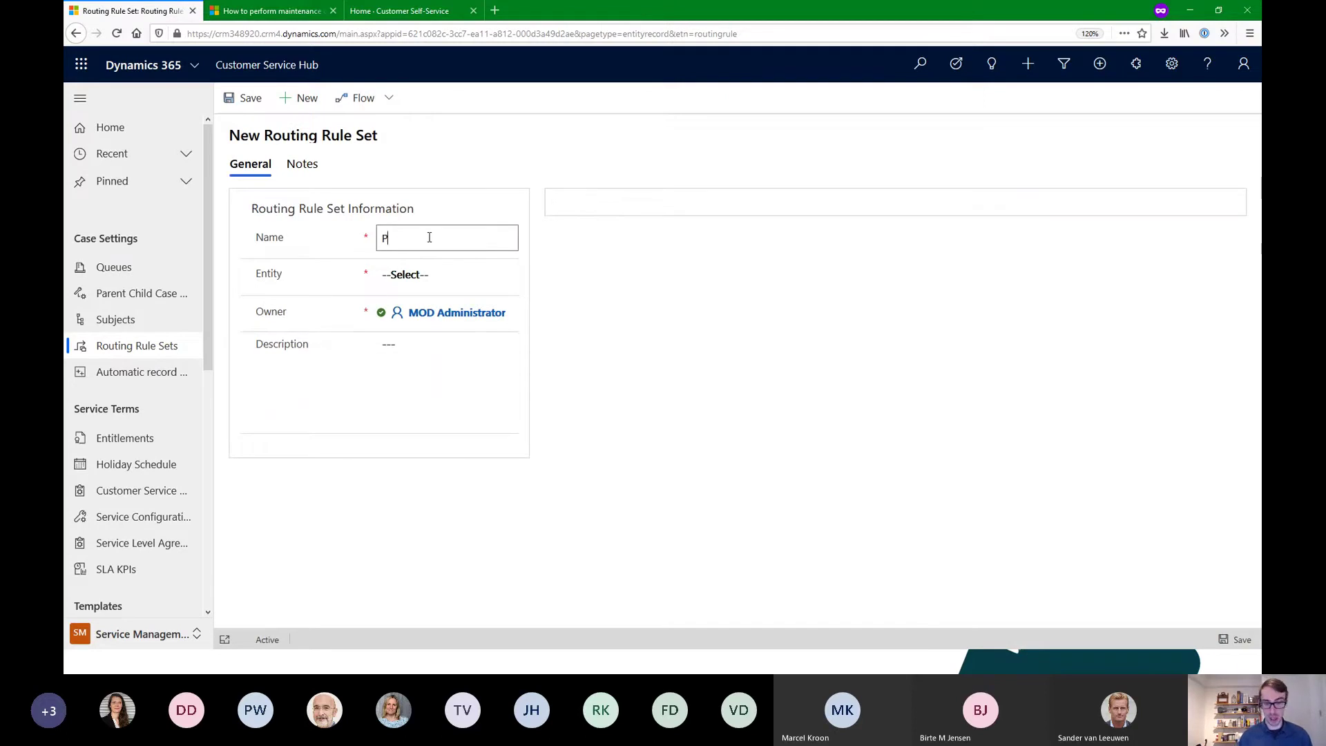
pyautogui.click(465, 274)
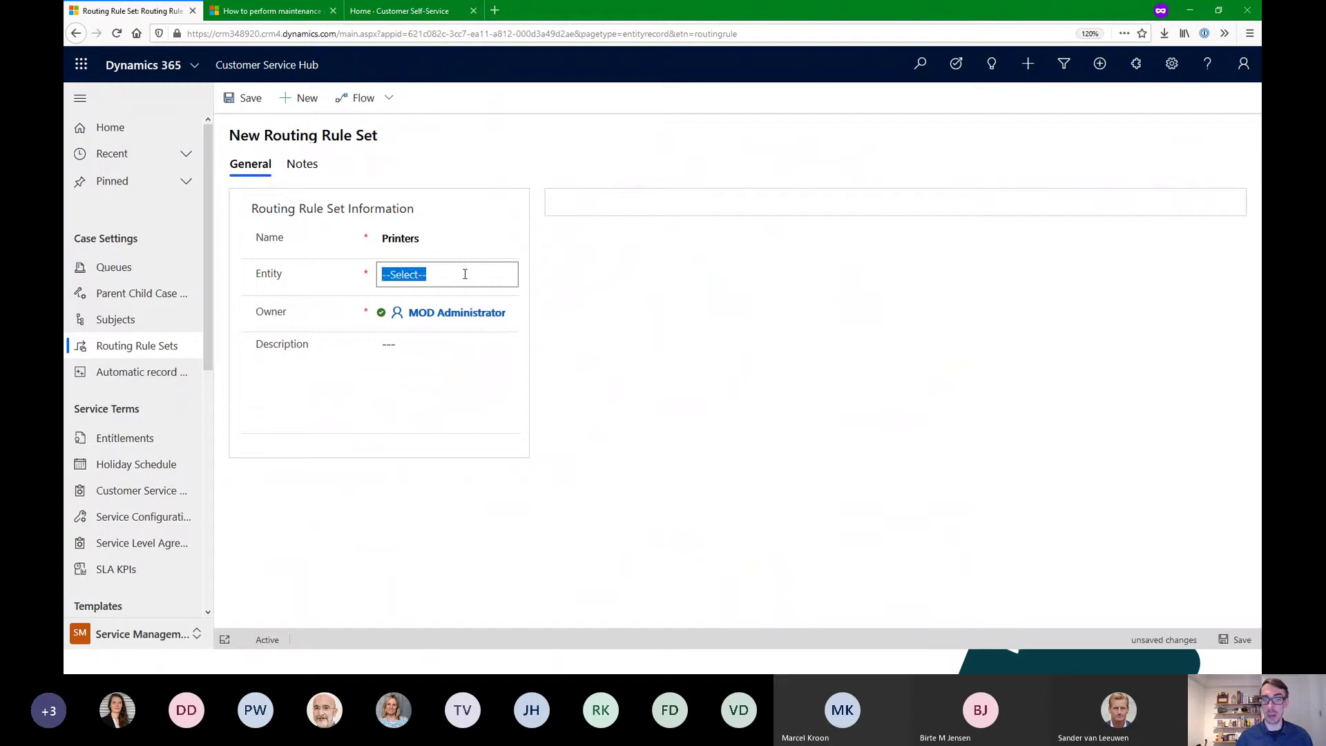
pyautogui.write('ca')
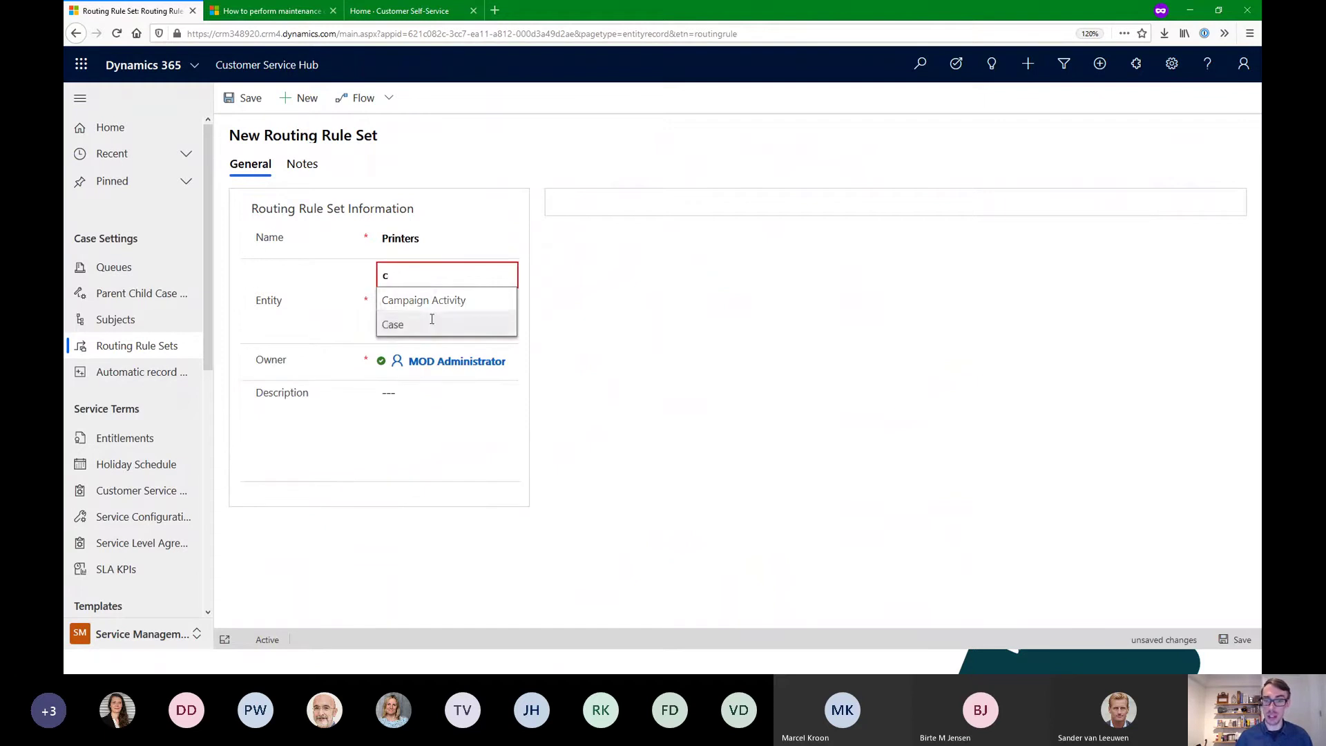
pyautogui.click(461, 324)
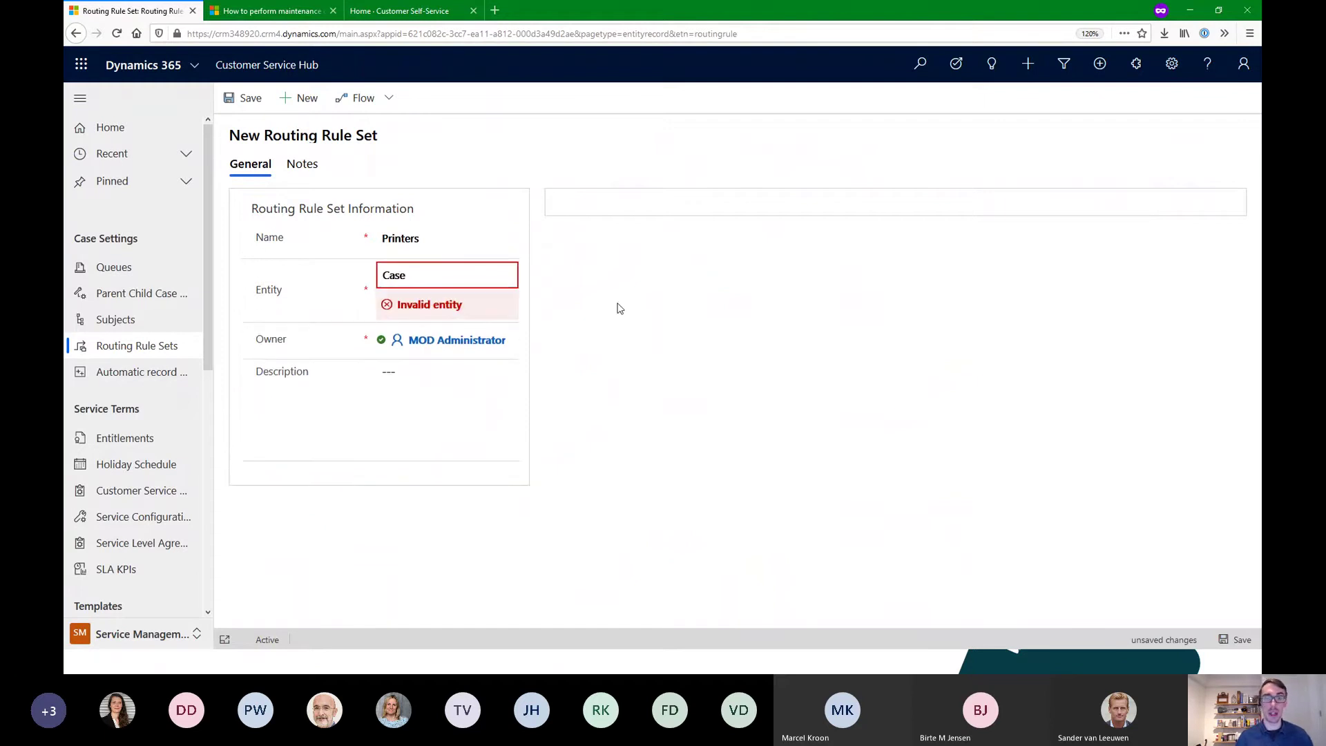
pyautogui.click(250, 101)
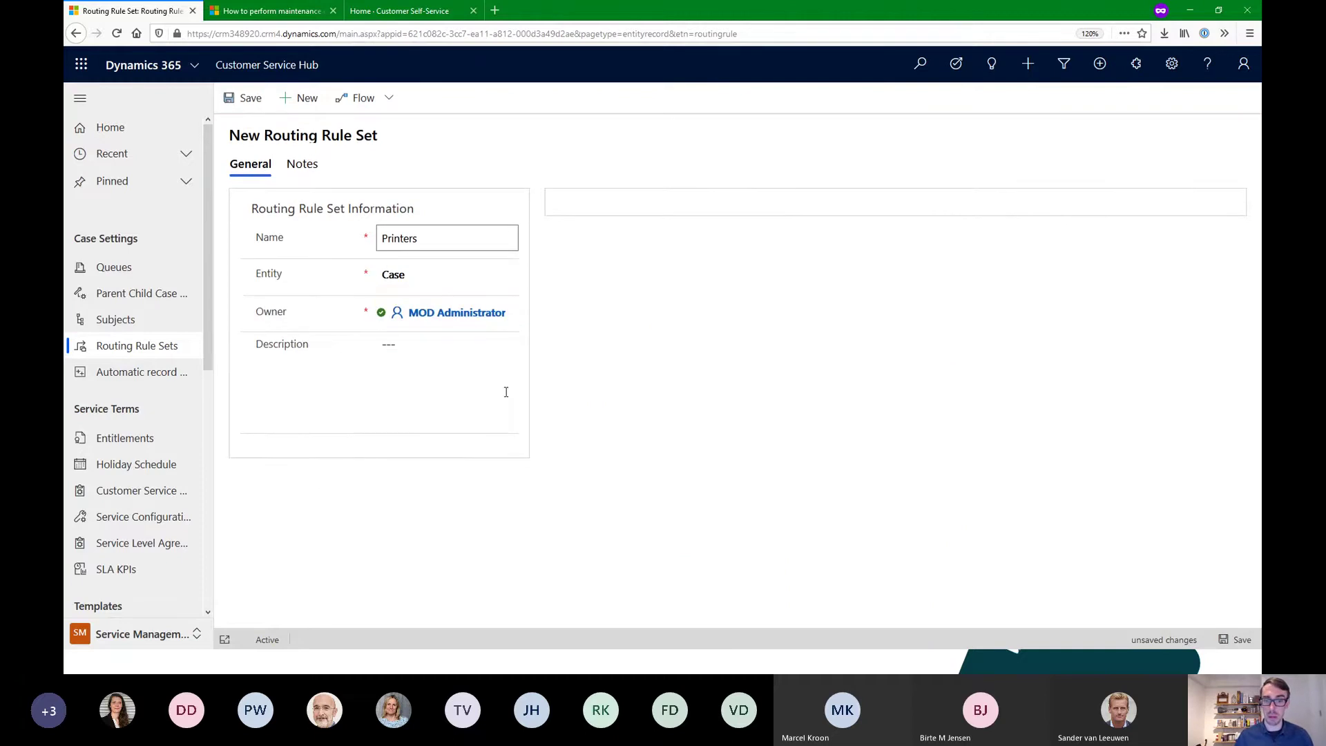
pyautogui.click(243, 103)
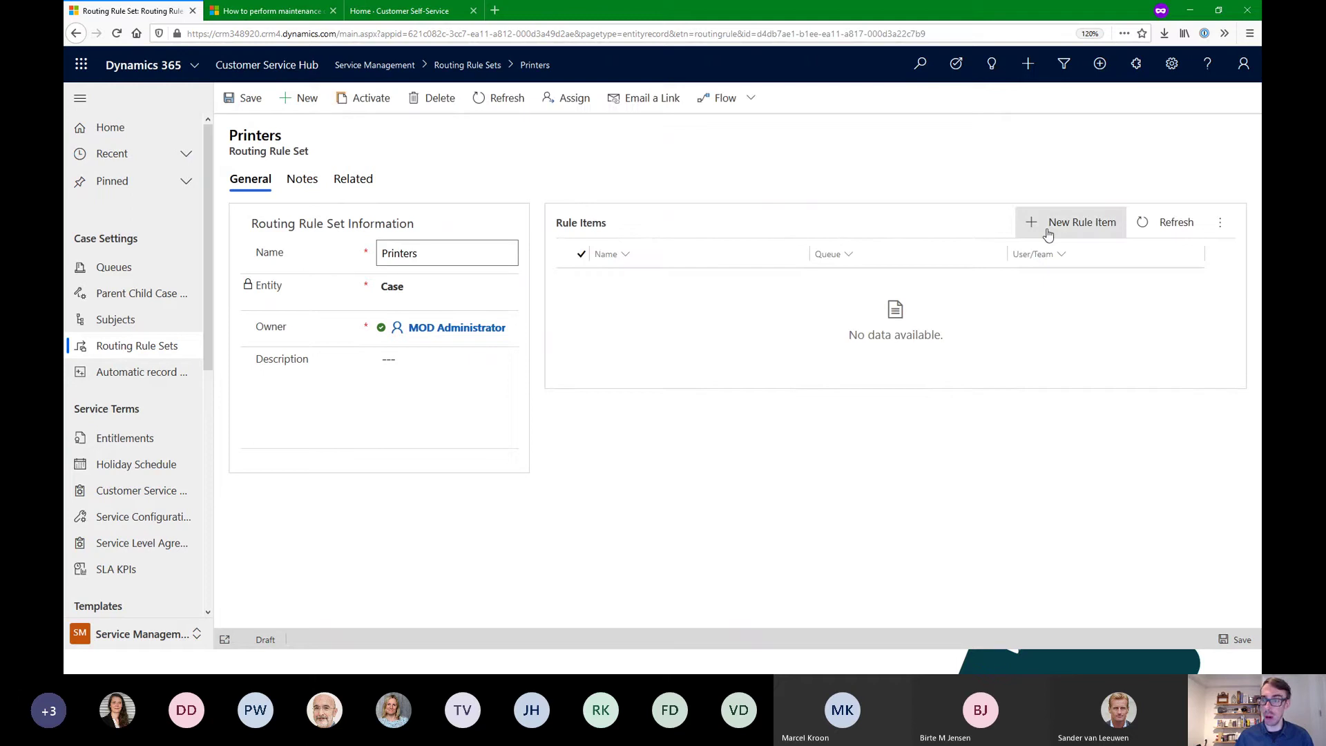
# Start a new rule item in the Printers rule set and add a criterion row on the Product field
pyautogui.click(1048, 235)
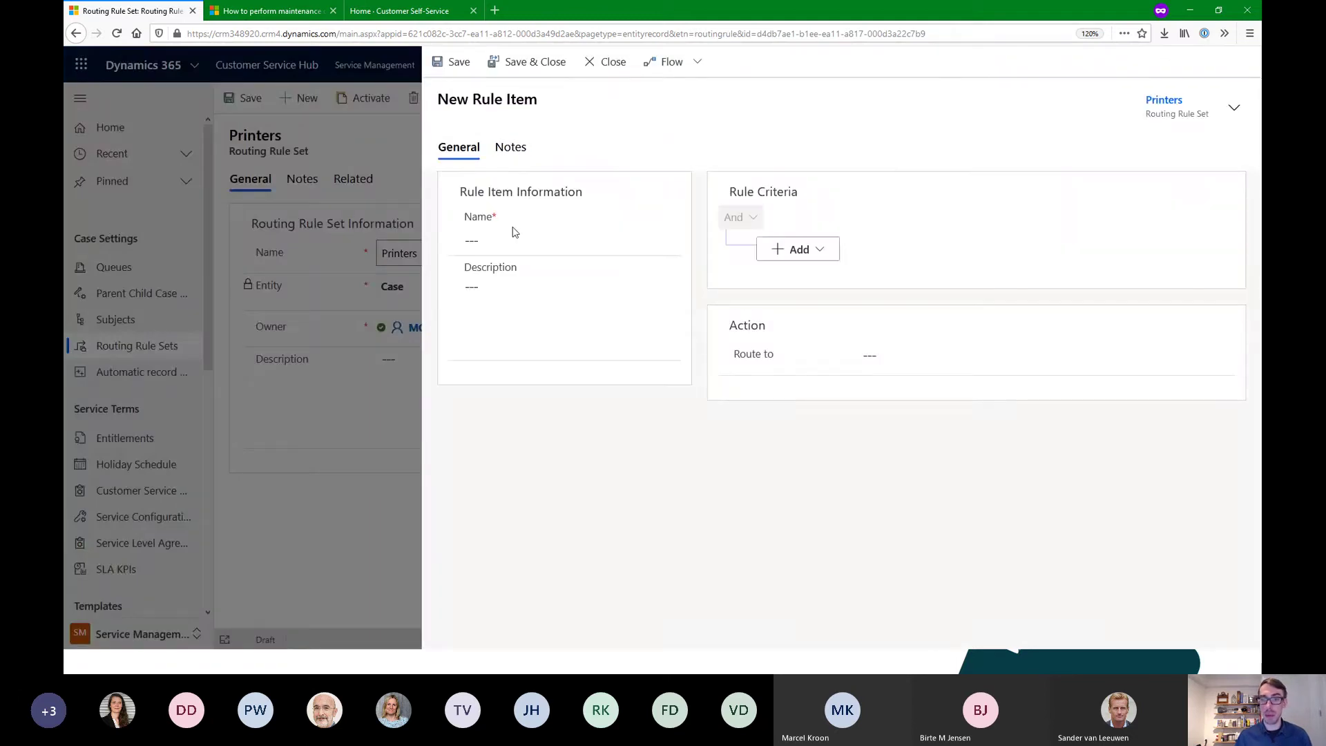
pyautogui.click(507, 240)
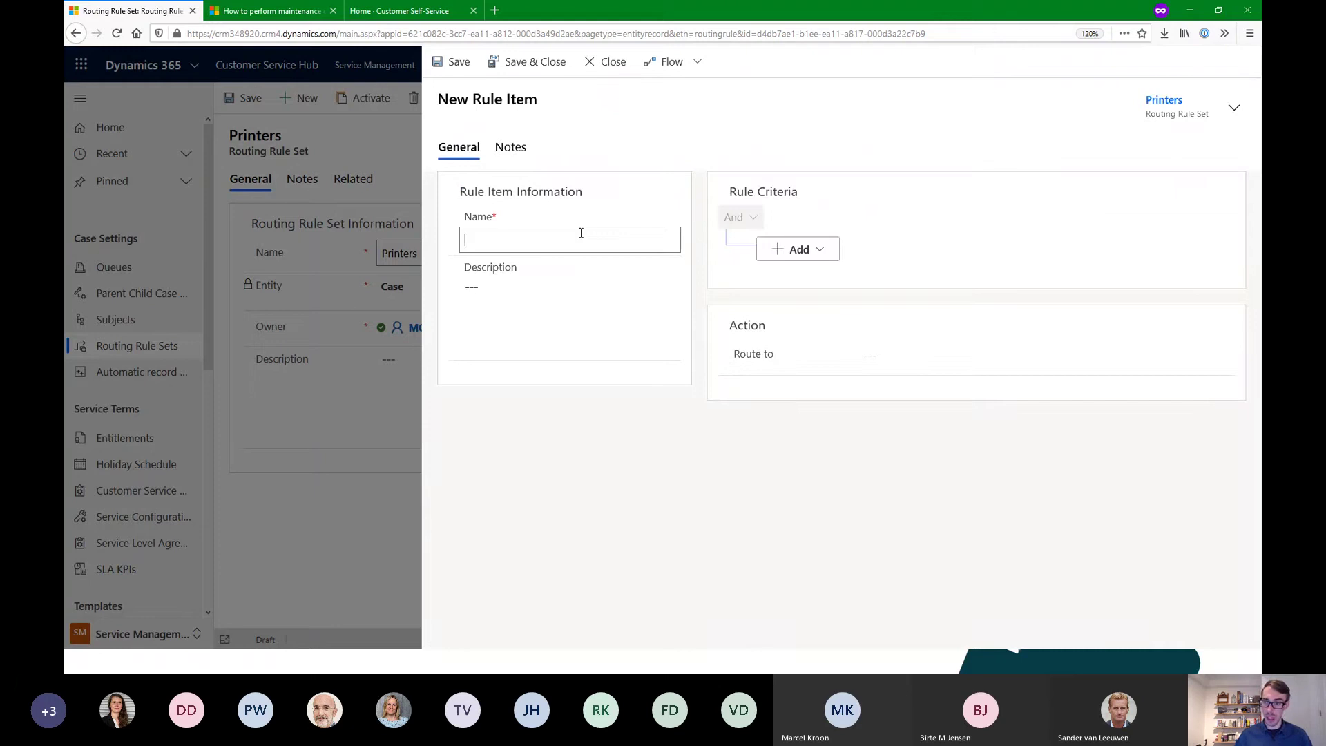
pyautogui.click(829, 250)
pyautogui.click(823, 274)
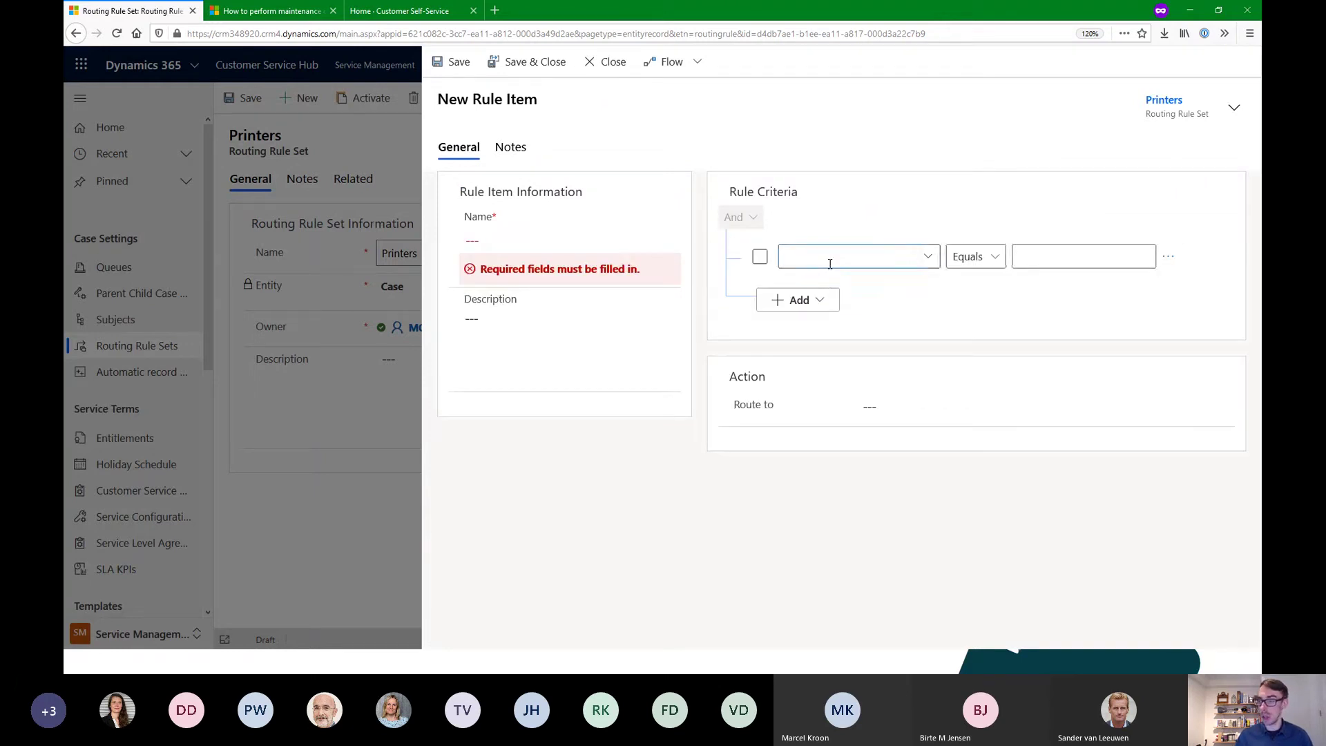
pyautogui.click(831, 264)
pyautogui.write('Product')
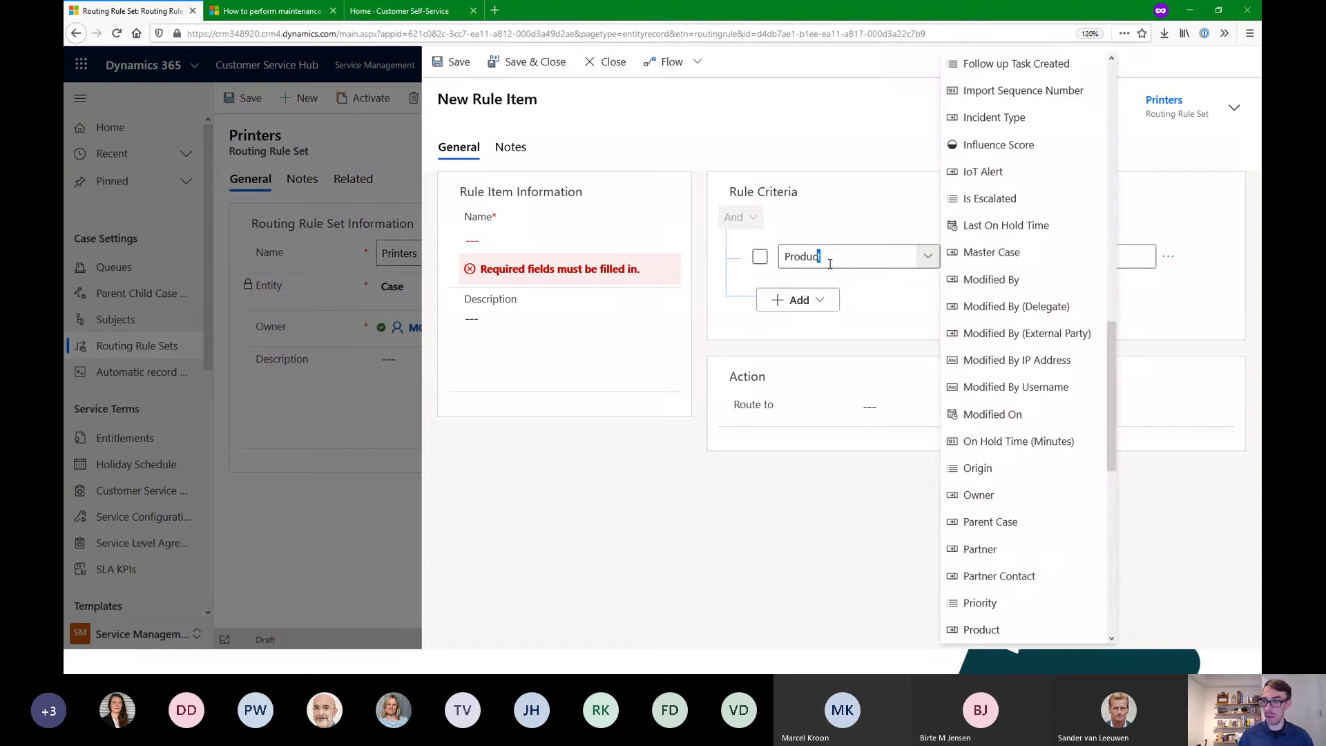
pyautogui.press('Return')
# Set the Product criterion to equal AssemblyWizard 100 and AssemblyMaestro 200
pyautogui.click(1114, 258)
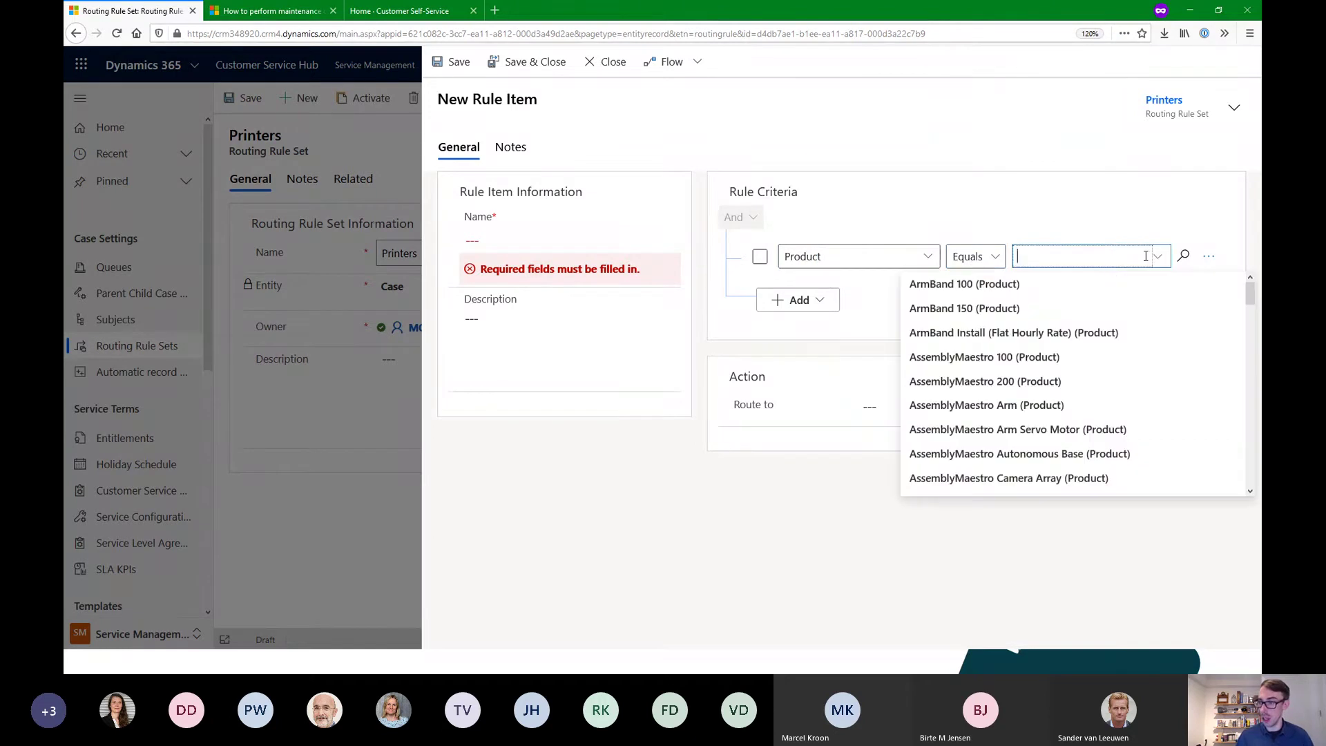
pyautogui.scroll(-6, 1035, 354)
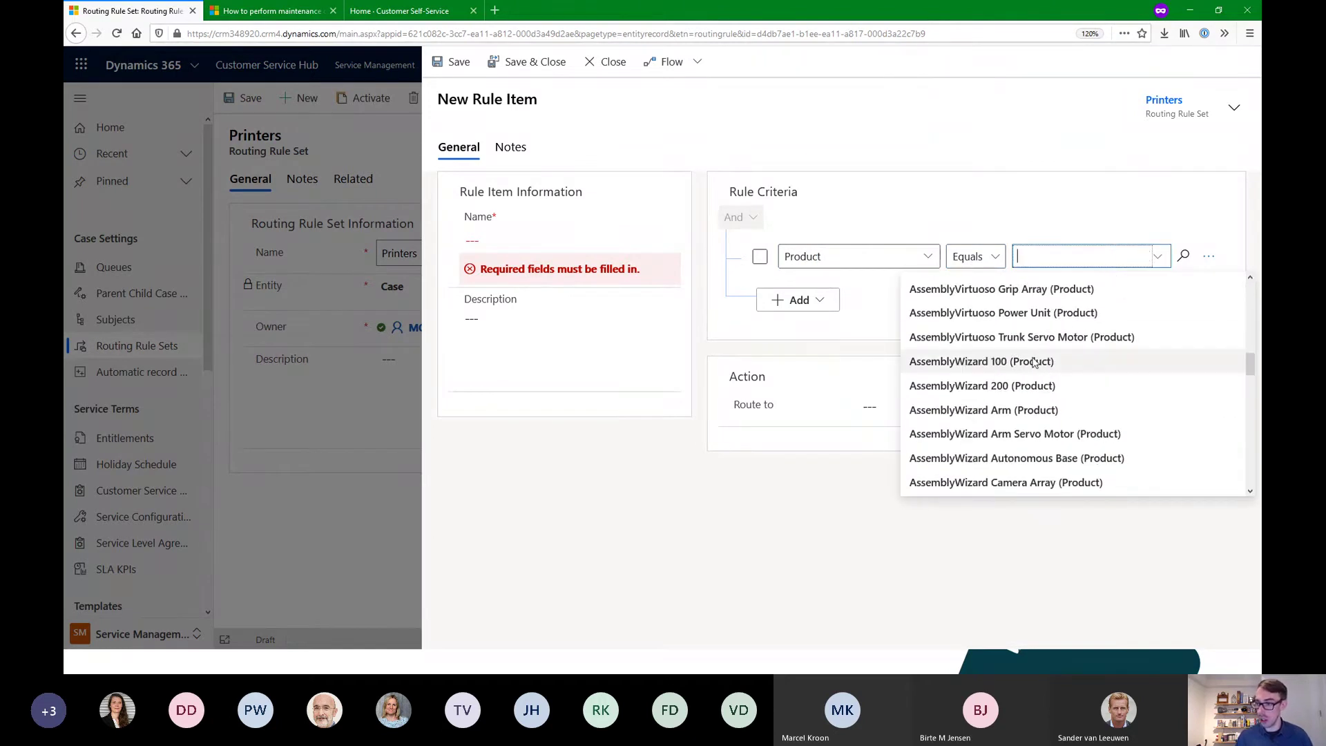
pyautogui.click(1034, 362)
pyautogui.click(1178, 263)
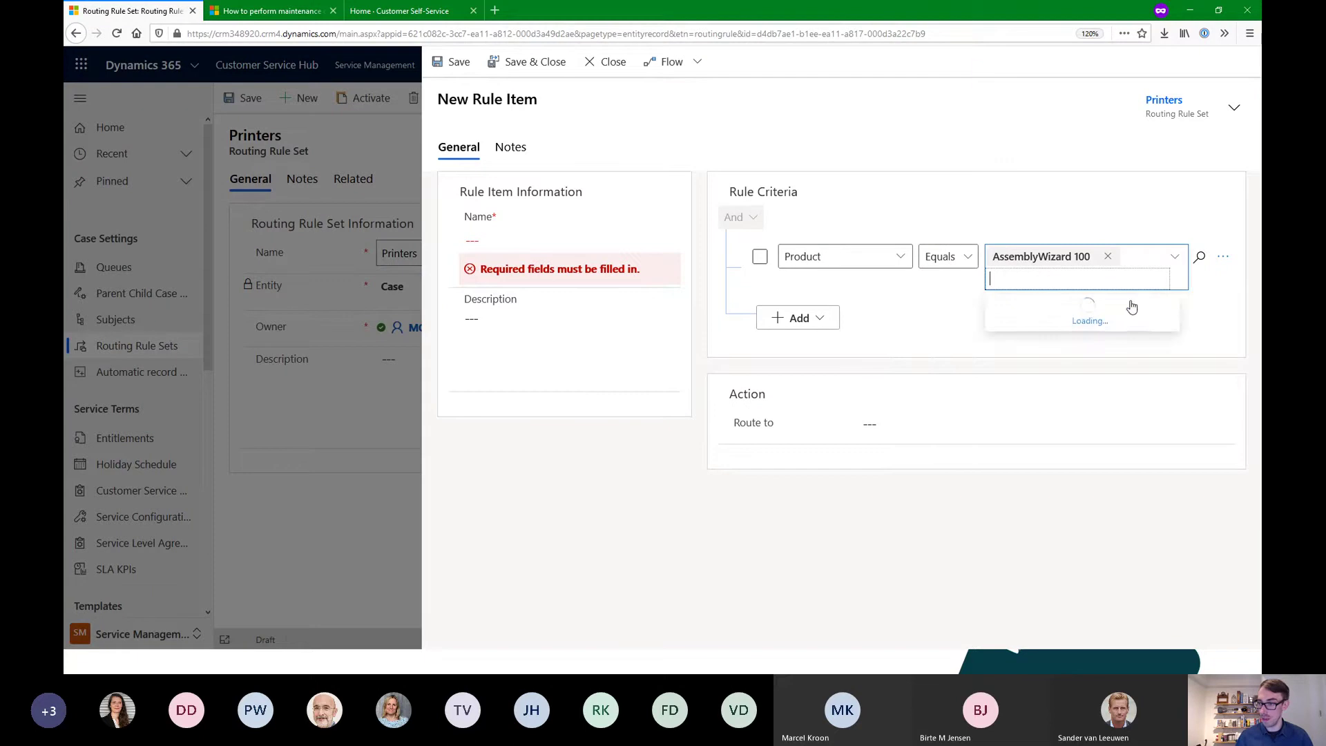
pyautogui.scroll(-1, 1106, 346)
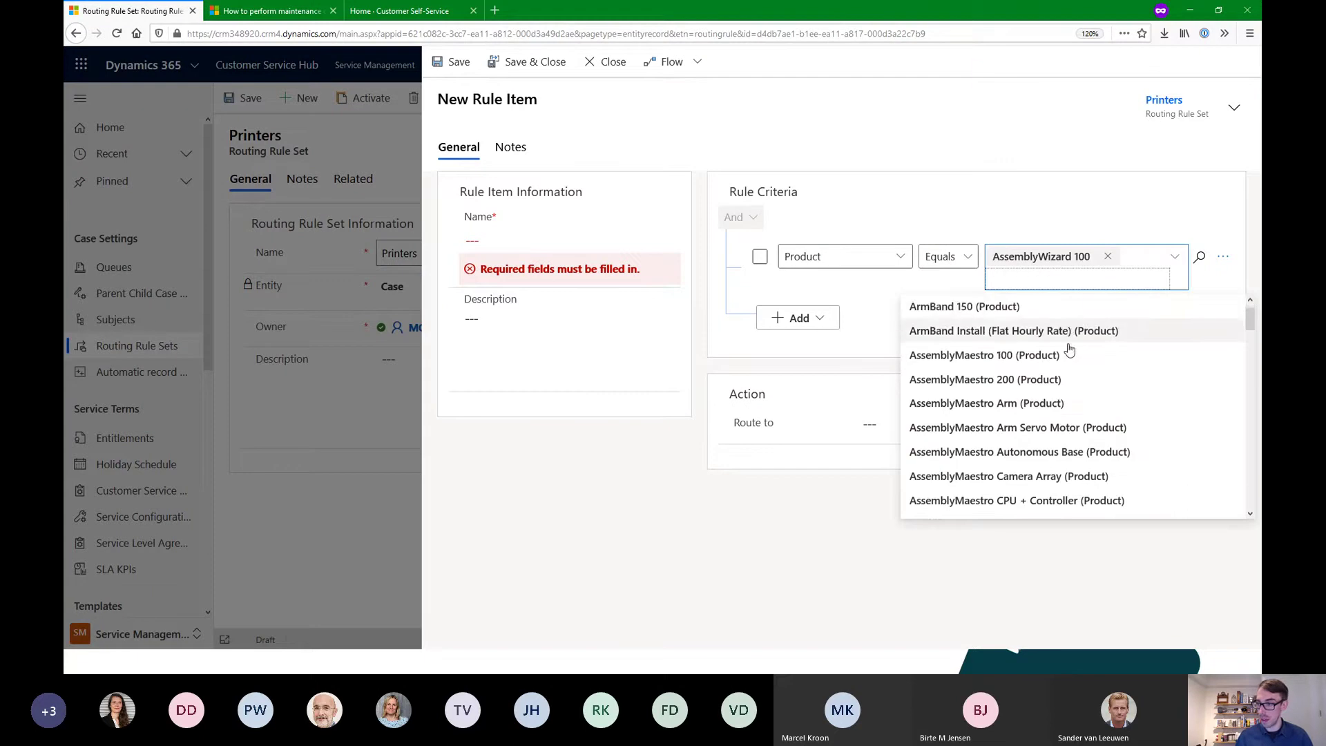
pyautogui.click(1036, 396)
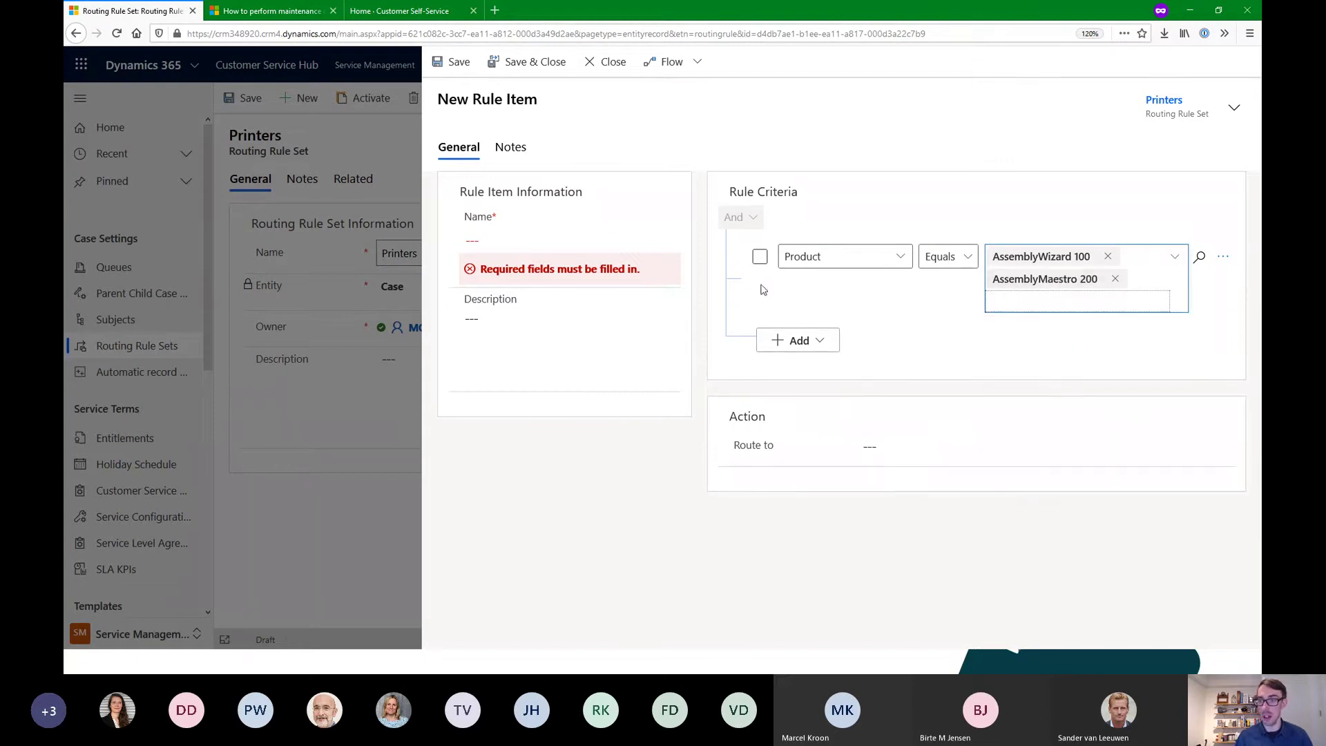
# Name the rule item "If it's about the assembly wizard or maestro"
pyautogui.click(531, 238)
pyautogui.write('I')
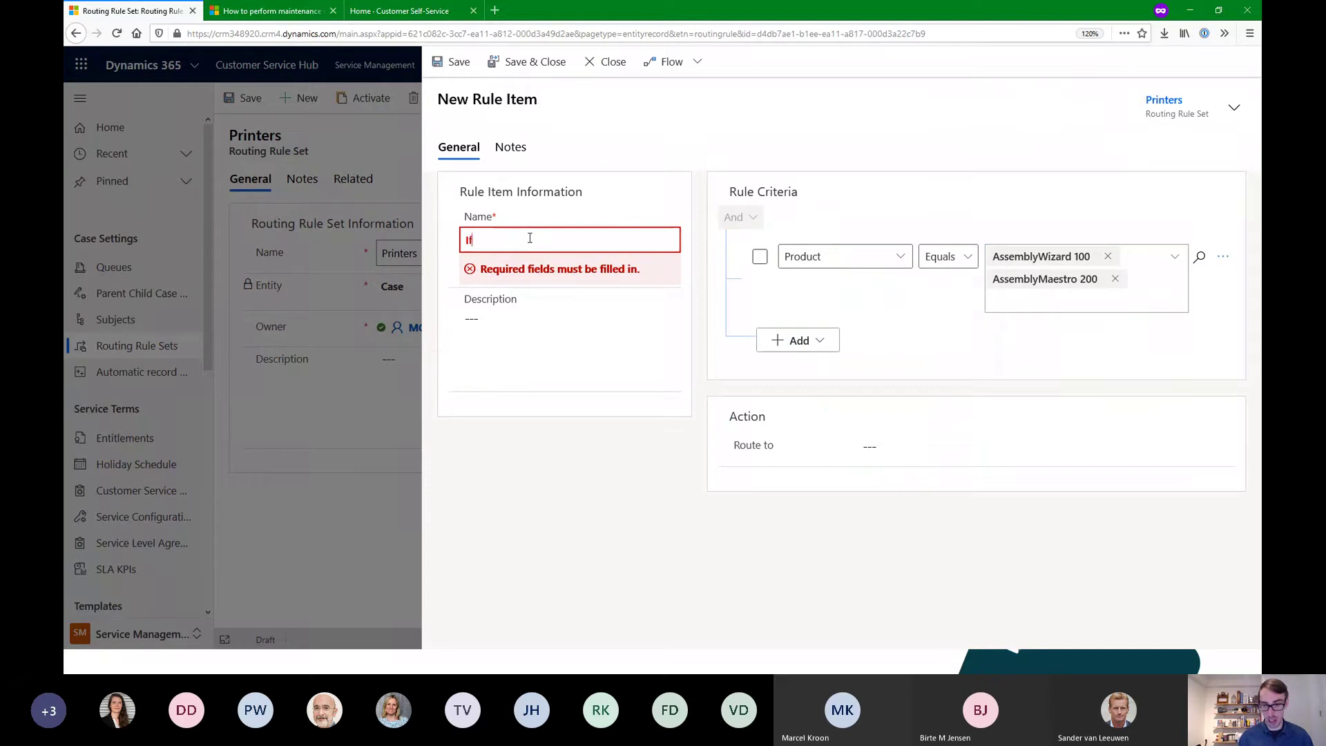
pyautogui.write("f it's about the assembly wizard or maestro")
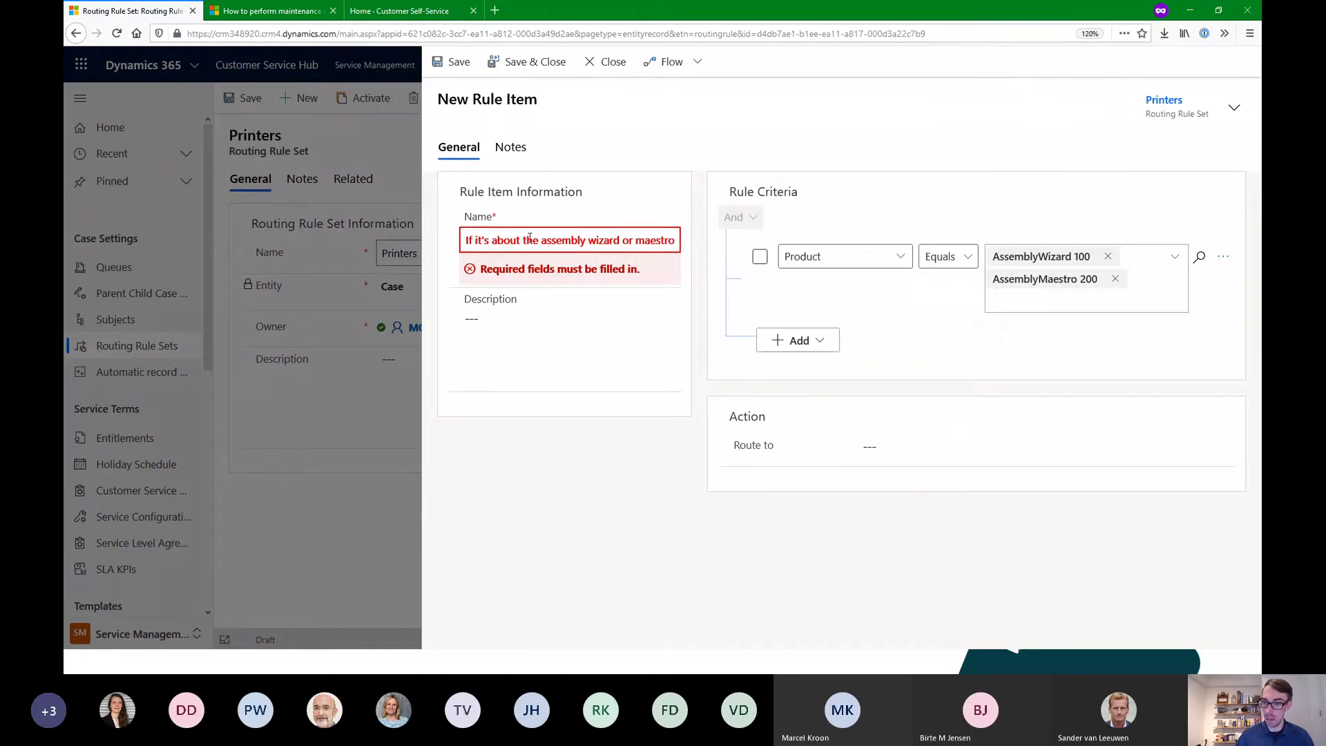
pyautogui.click(883, 375)
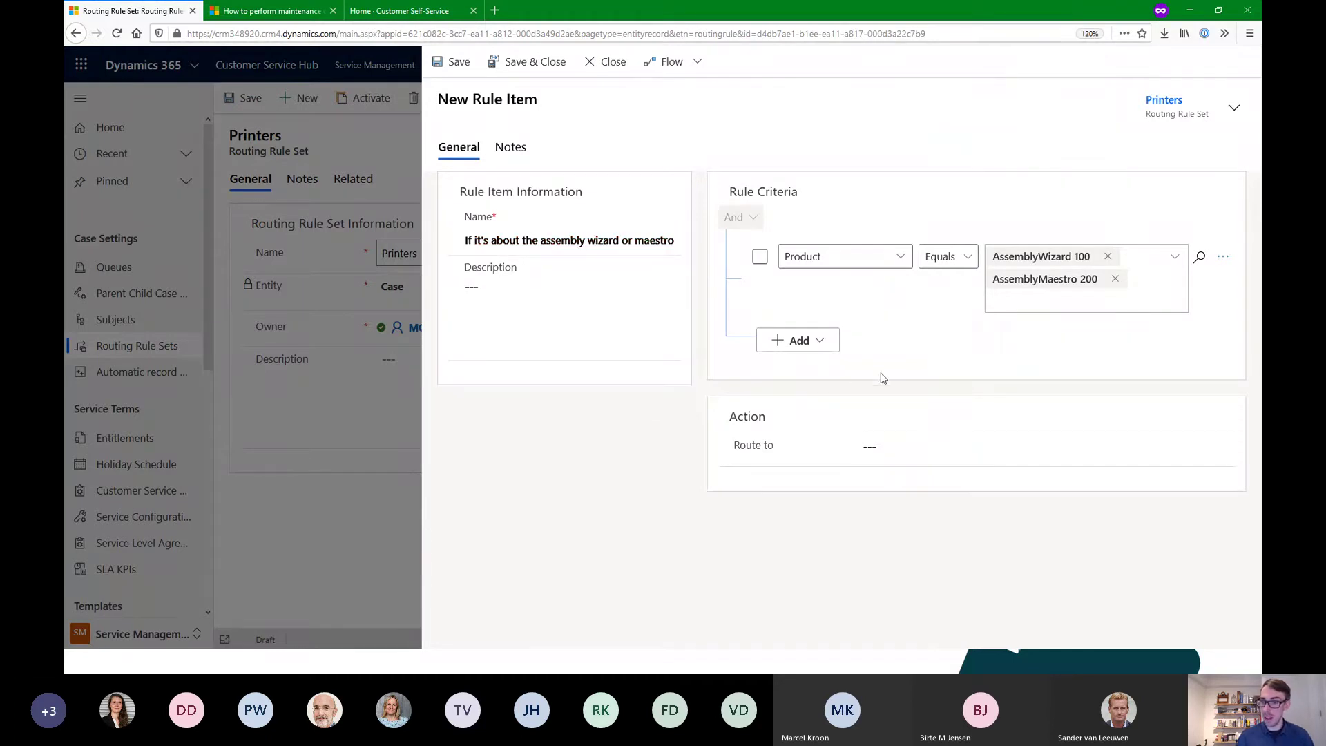
# Set the rule item's action to route to User/Team and assign it to a user from the lookup
pyautogui.click(1162, 451)
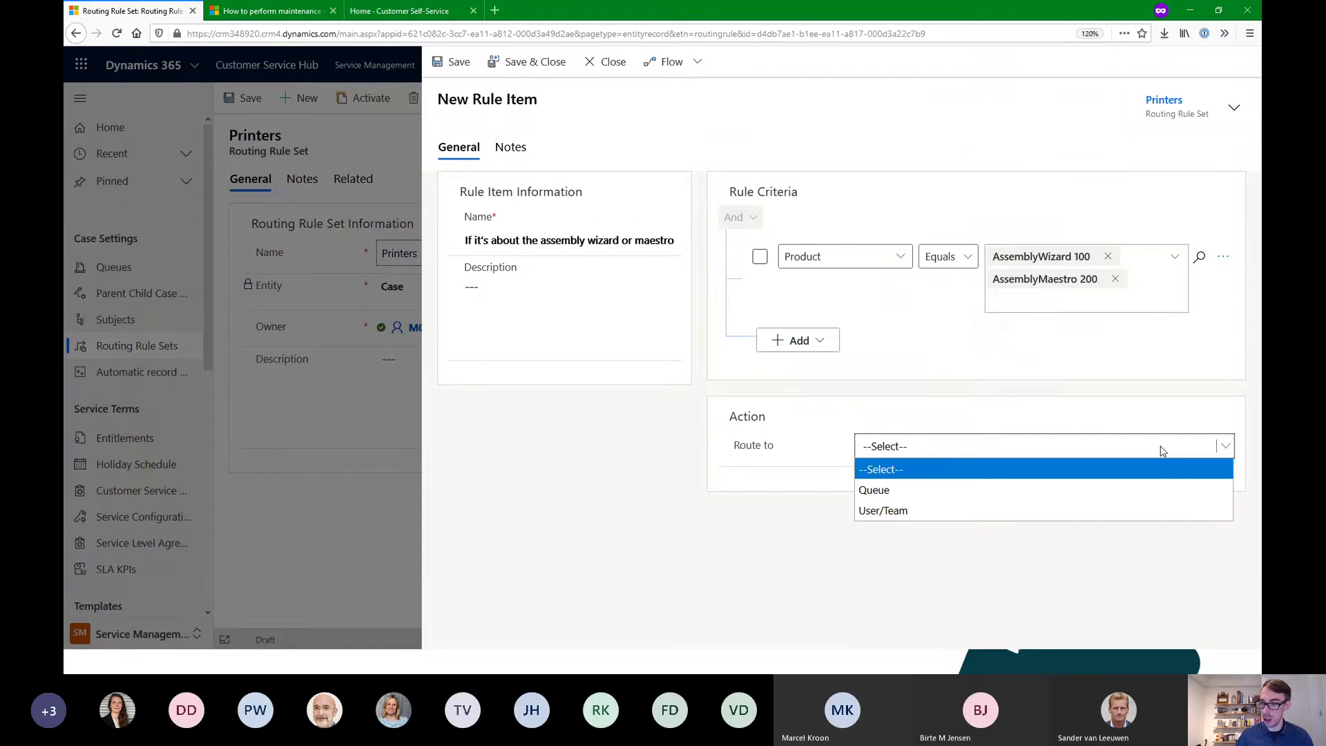
pyautogui.click(910, 509)
pyautogui.click(1211, 481)
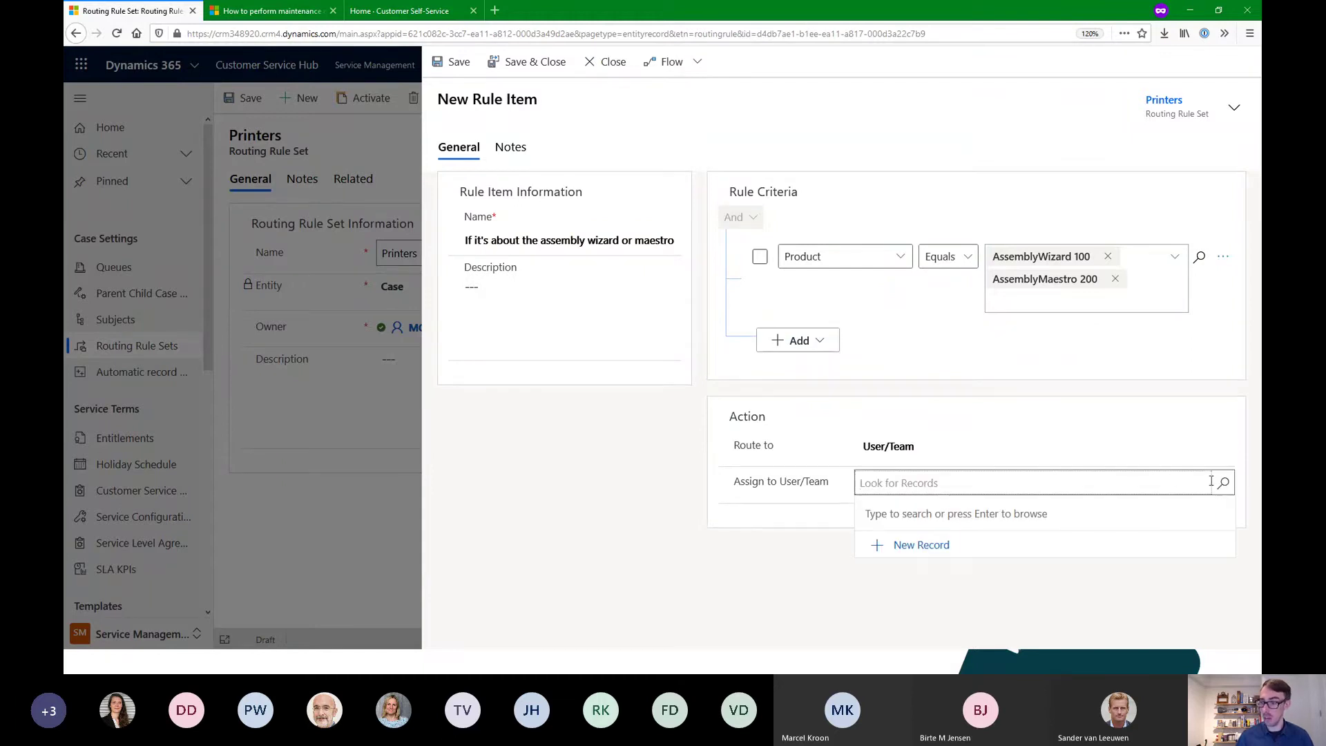
pyautogui.click(1220, 485)
pyautogui.scroll(-5, 1023, 390)
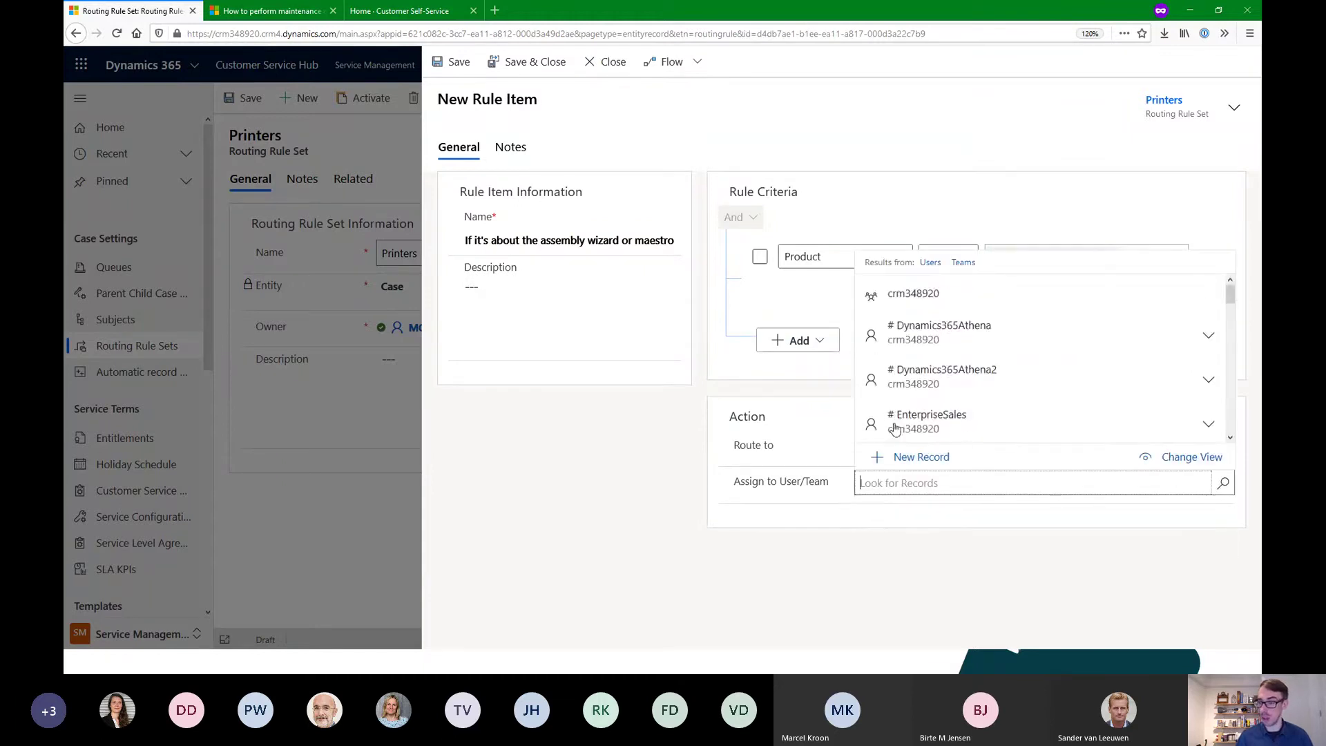
pyautogui.scroll(-2, 1019, 389)
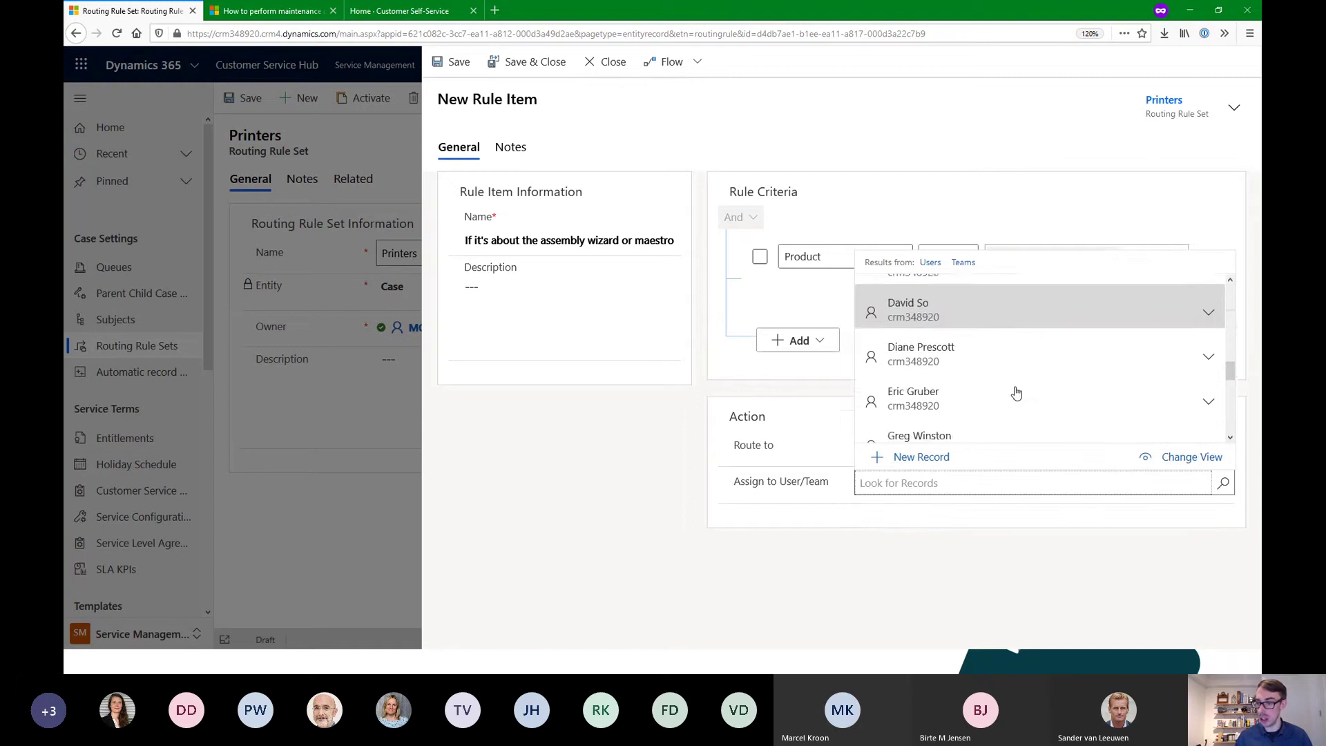
pyautogui.click(928, 298)
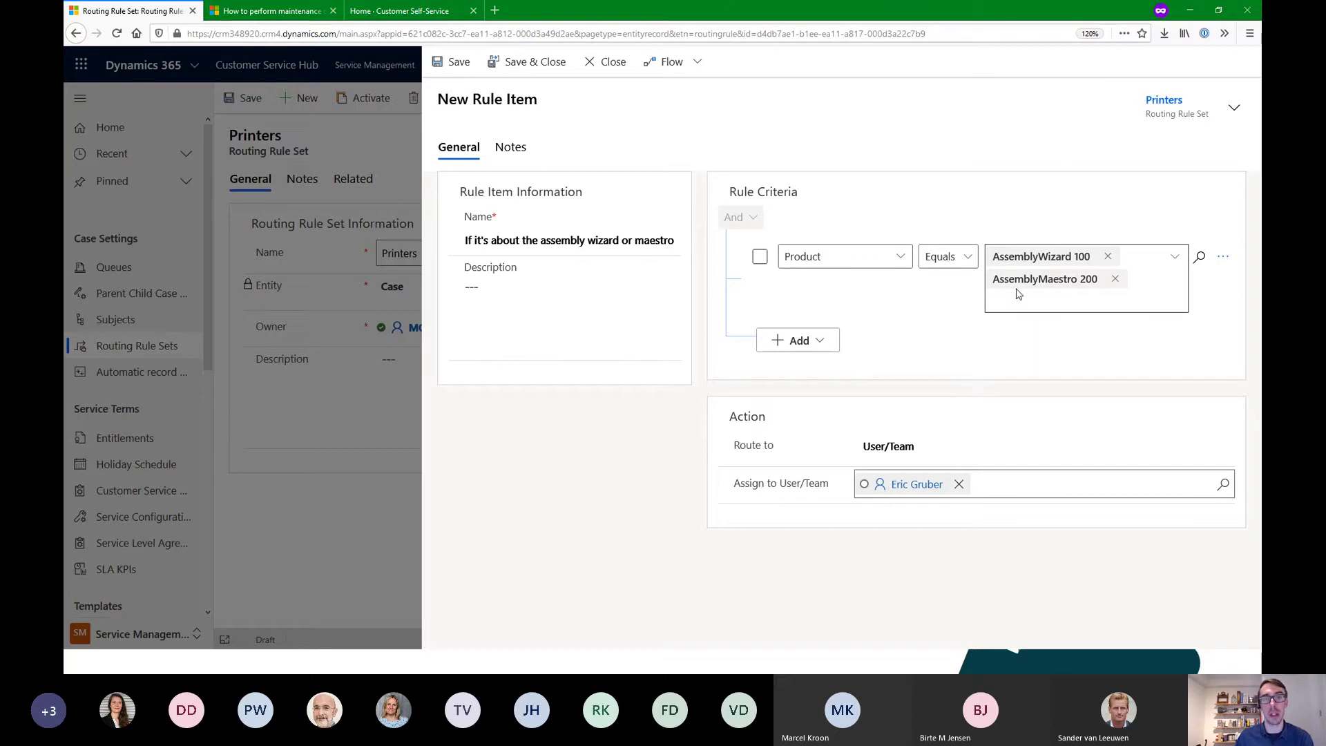
# Save and close the rule item and activate the Printers routing rule set
pyautogui.click(545, 61)
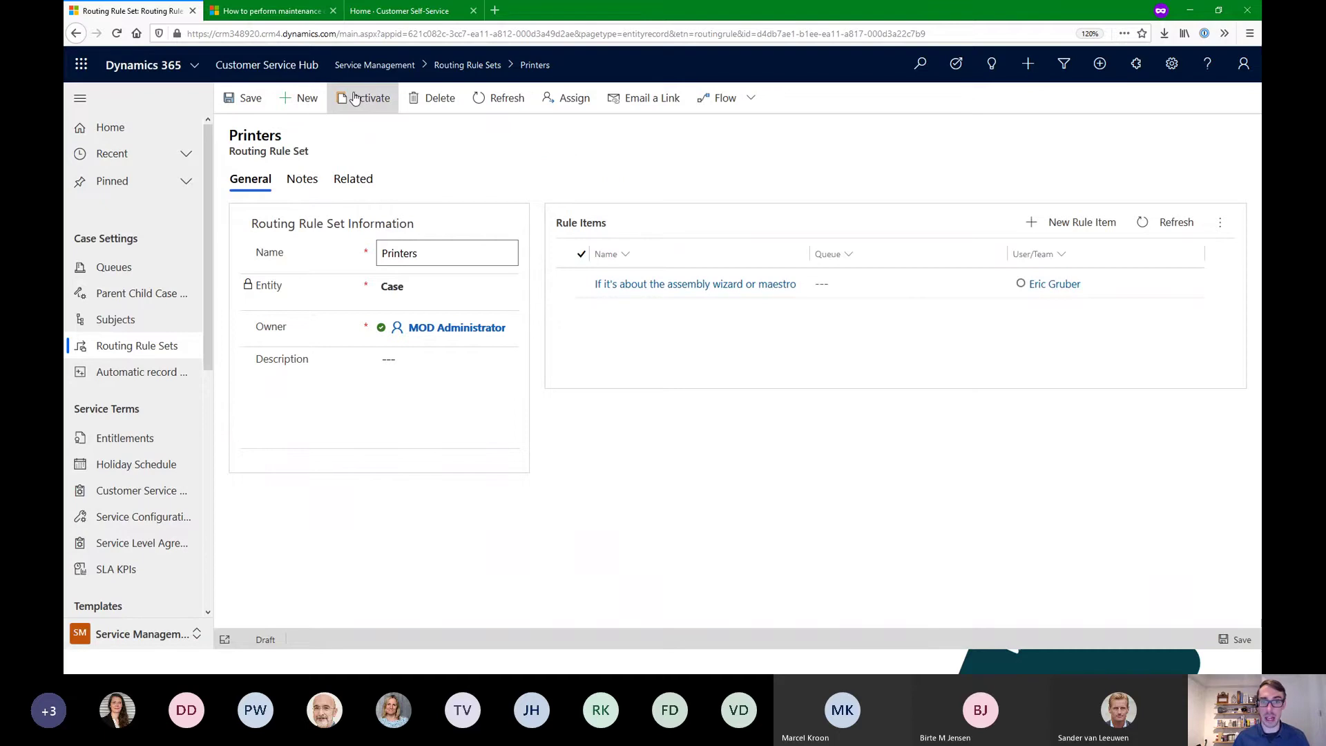
pyautogui.click(355, 97)
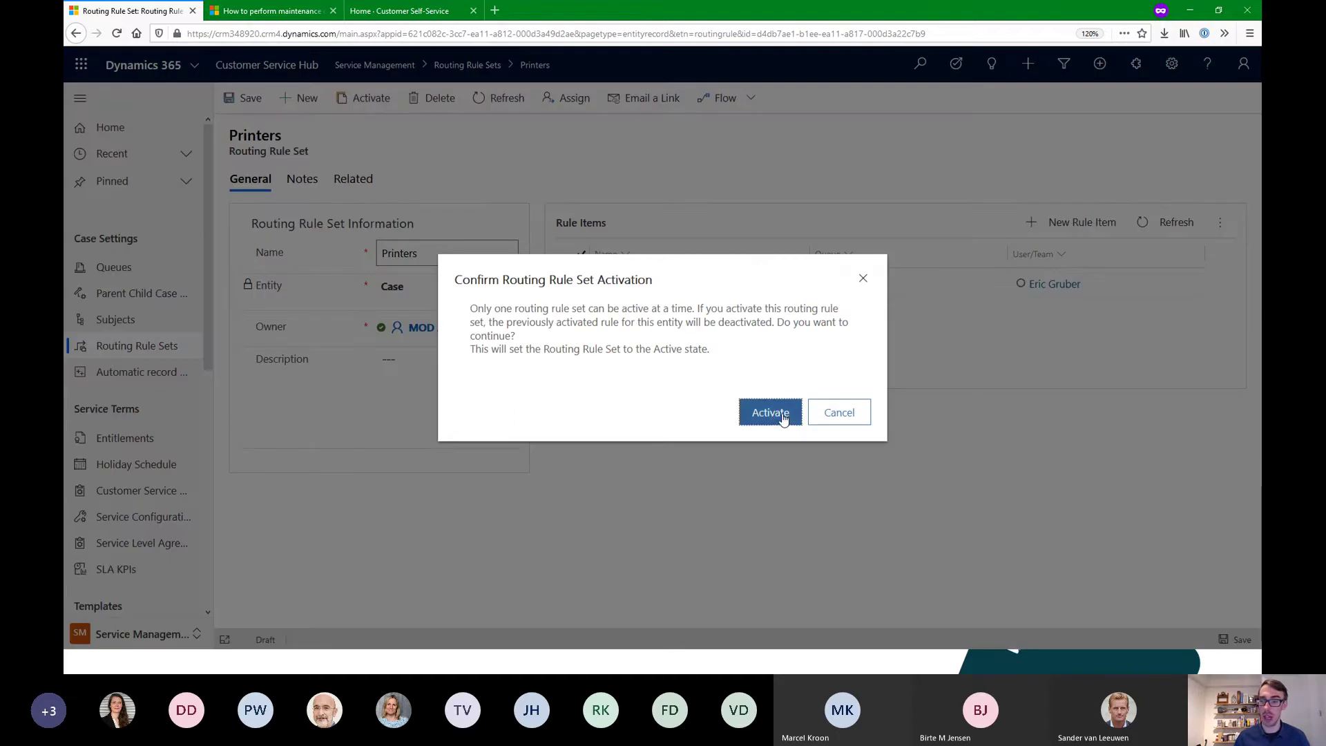
pyautogui.click(785, 418)
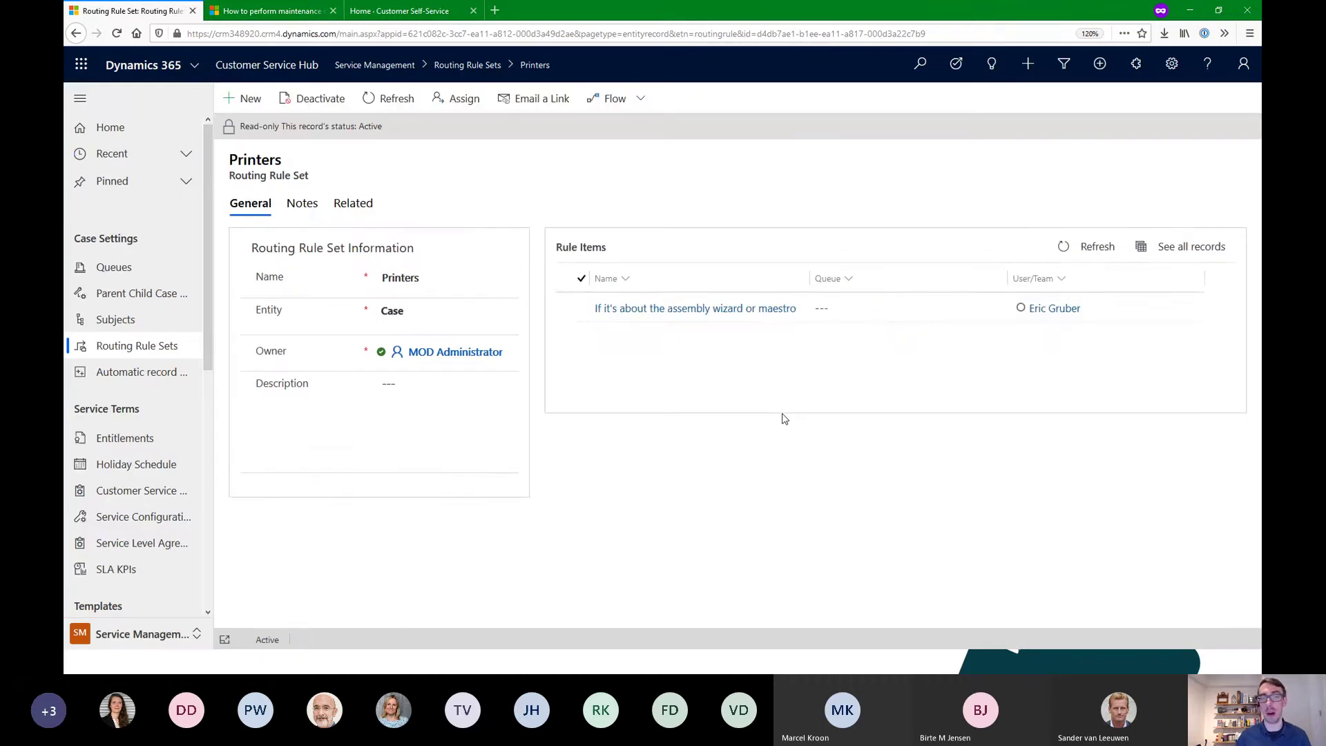
# Start a new case from the case list in the Service area
pyautogui.click(114, 635)
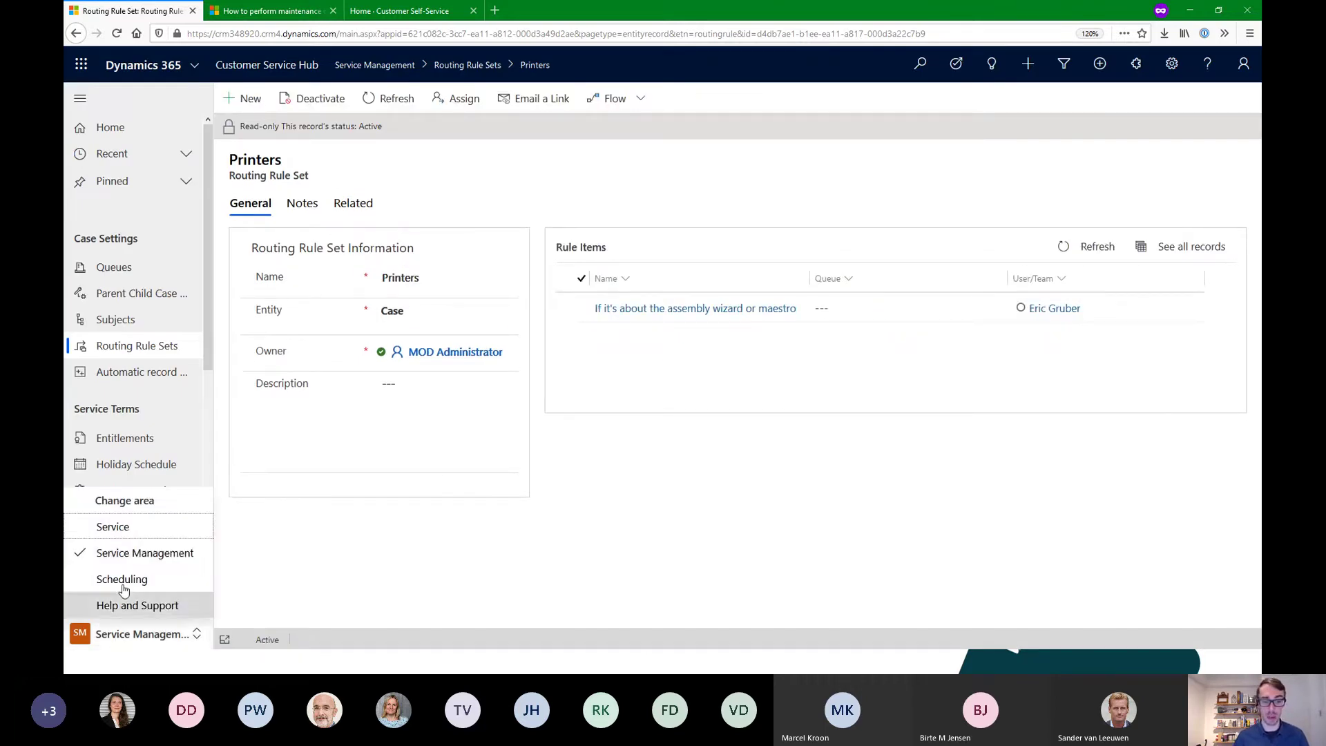
pyautogui.click(124, 532)
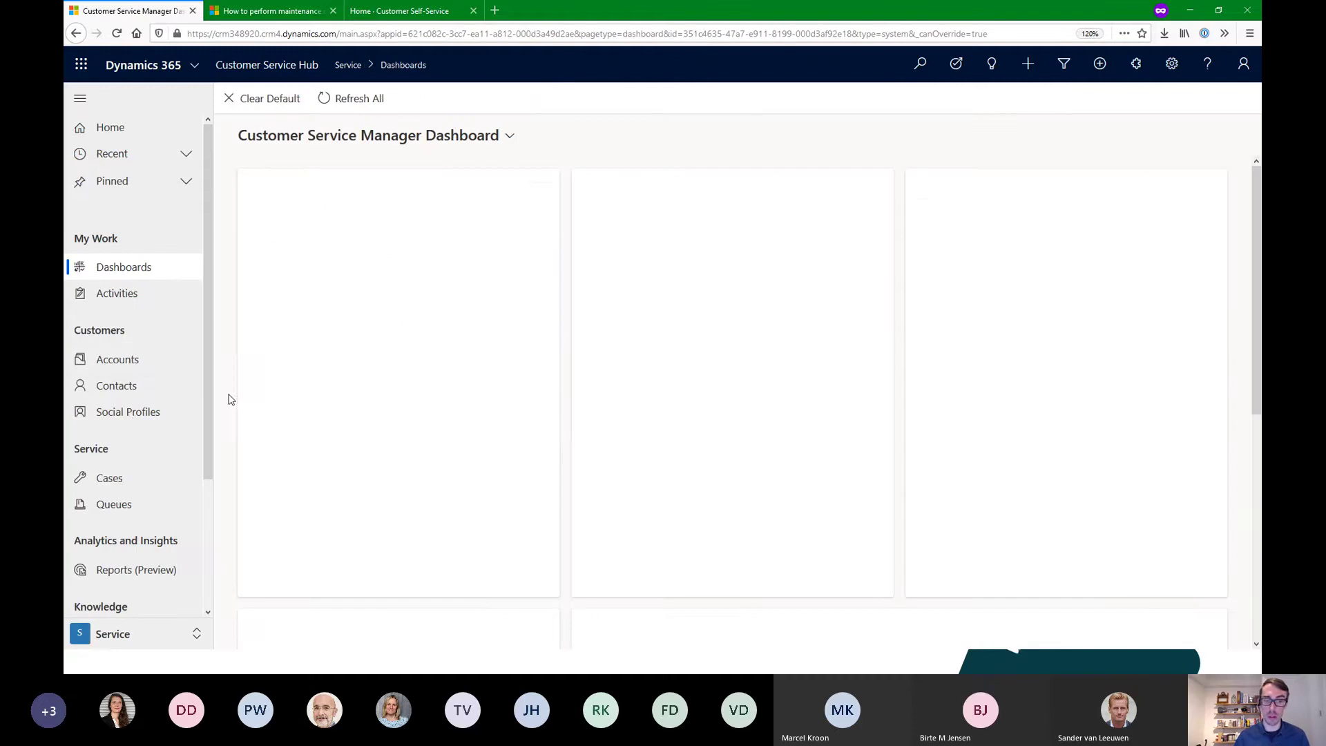
pyautogui.click(116, 478)
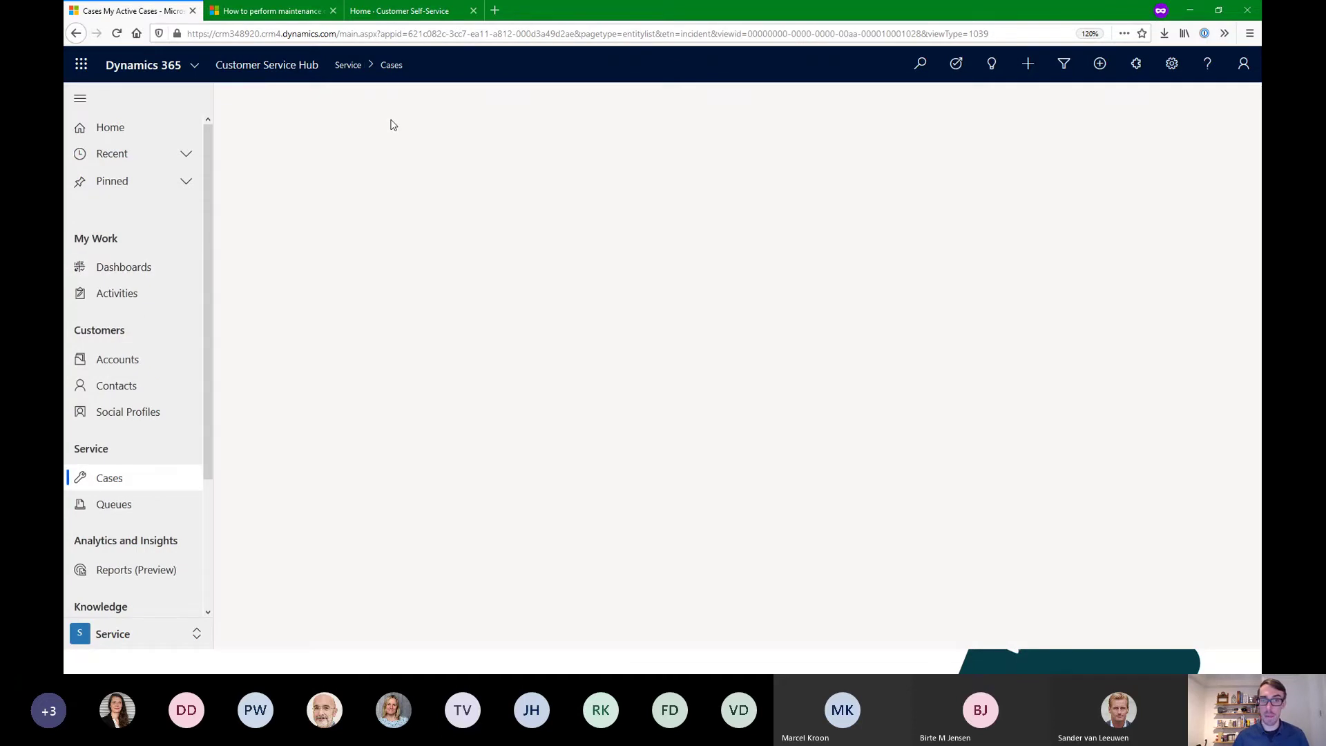
pyautogui.click(345, 98)
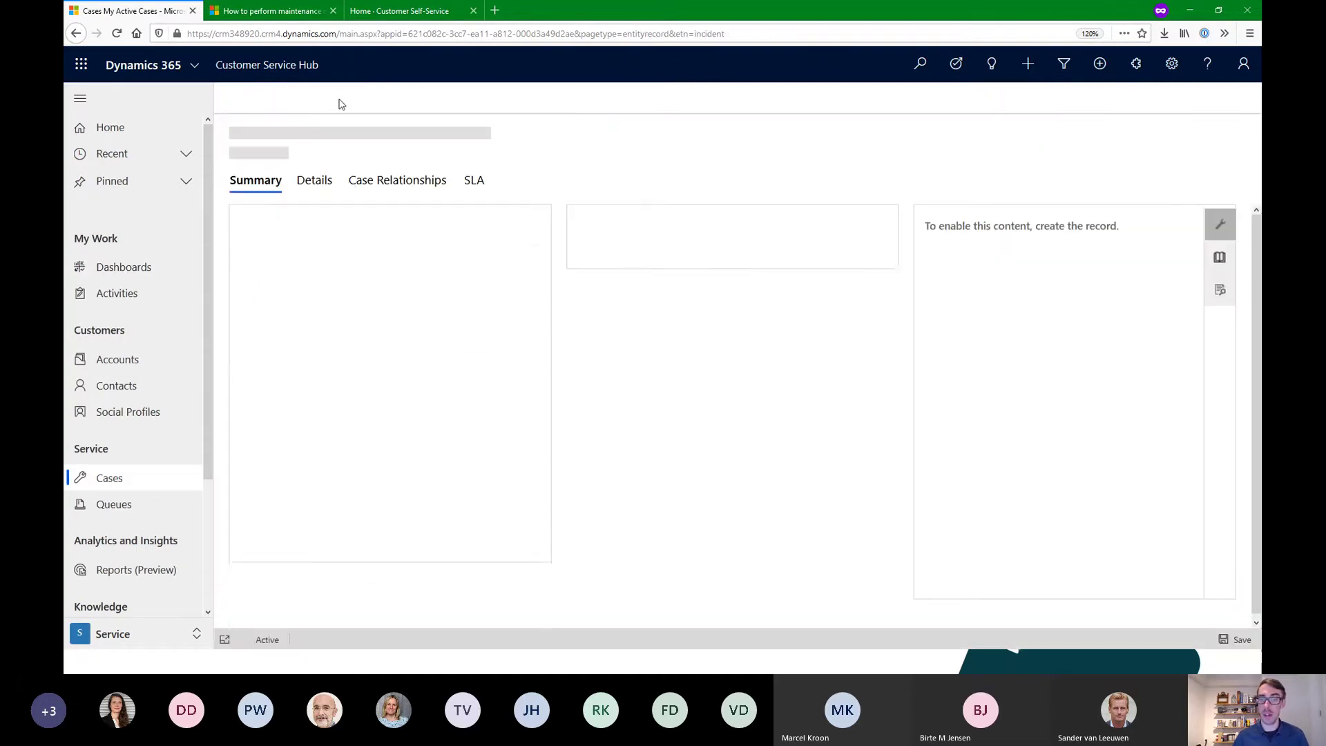
# Title the case "SOmething is stuck in my assembly wizard" and set its customer to A Datum Integration
pyautogui.click(423, 260)
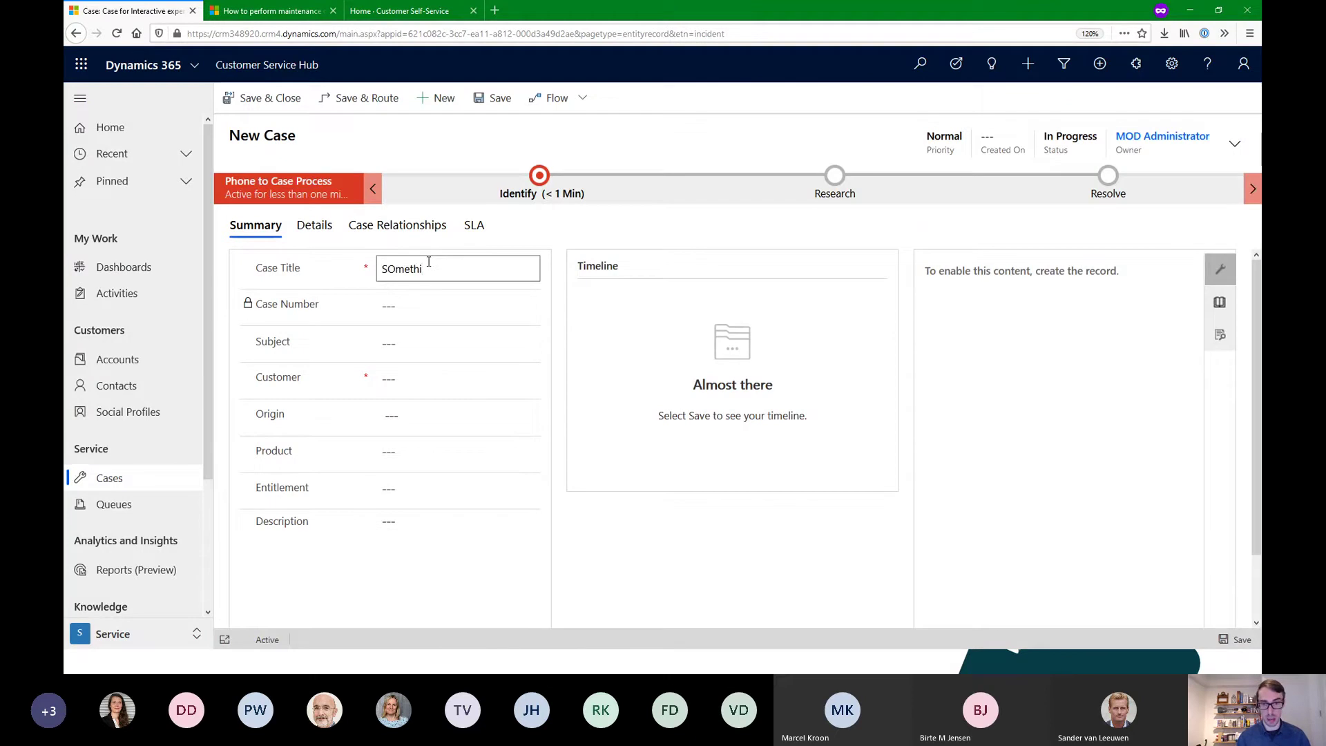
pyautogui.write('SOmething is stuck in')
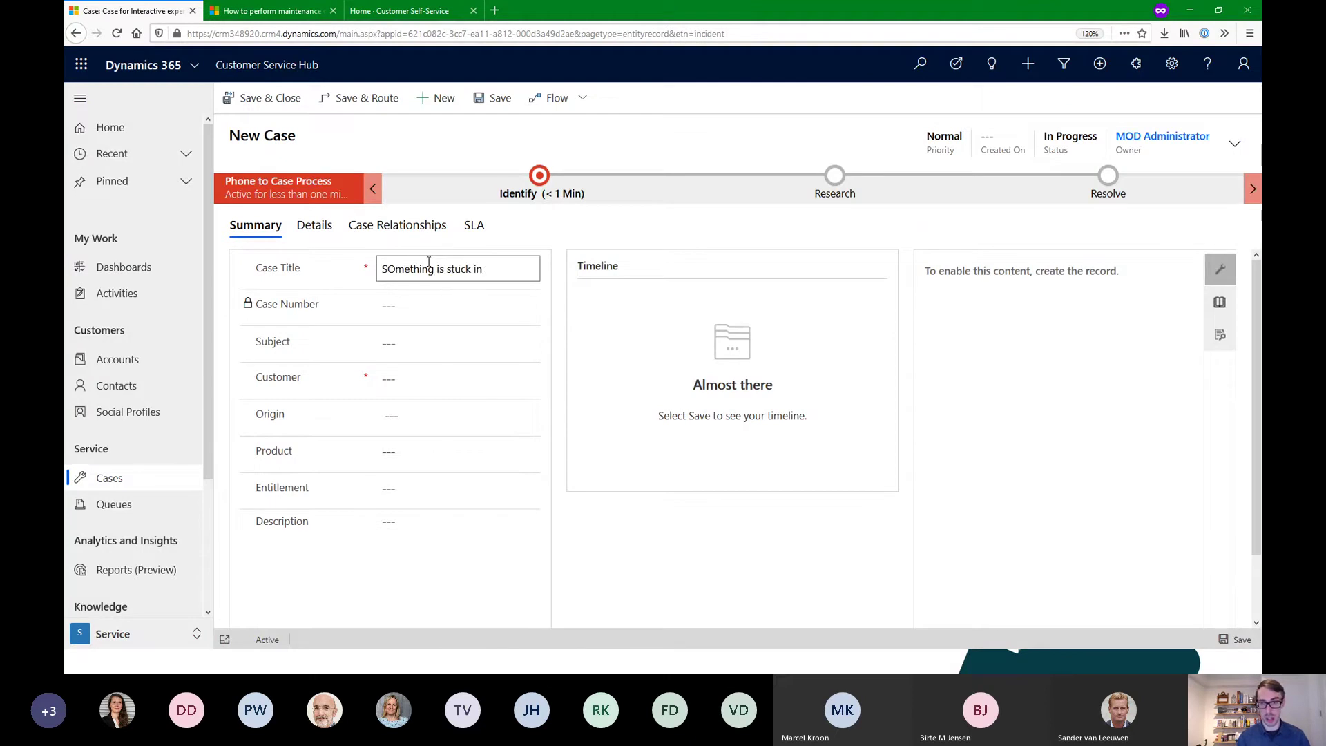
pyautogui.write(' my assembly wizard')
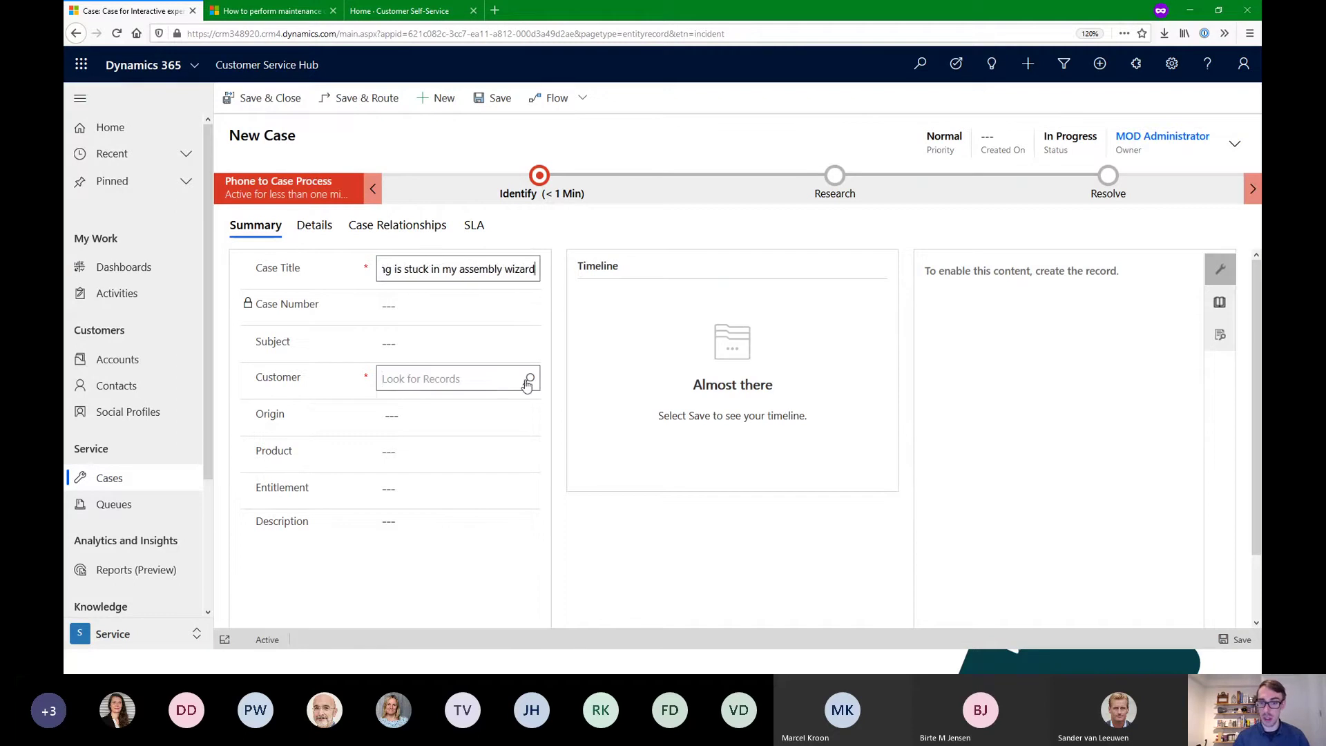
pyautogui.click(528, 379)
pyautogui.click(476, 529)
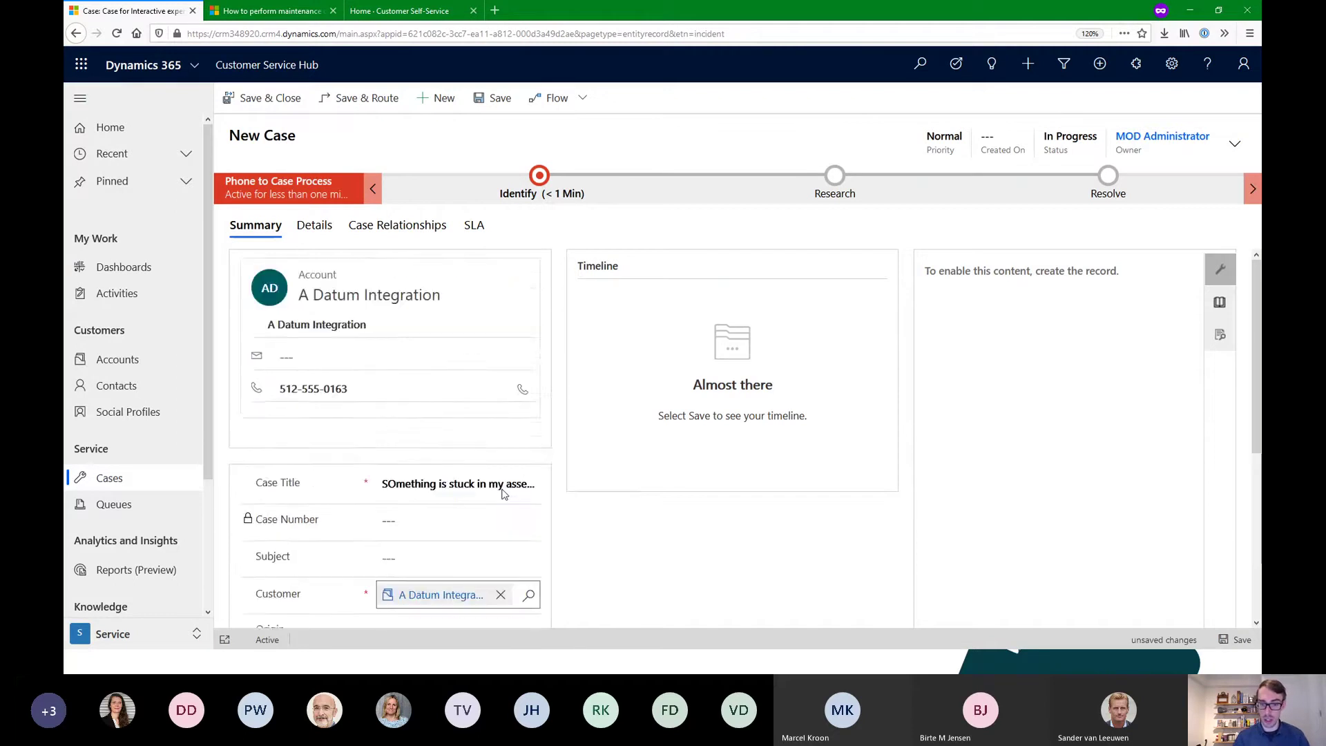
# Search the case's product lookup for "asse" and set the product to AssemblyMaestro 100
pyautogui.scroll(-4, 551, 450)
pyautogui.click(486, 381)
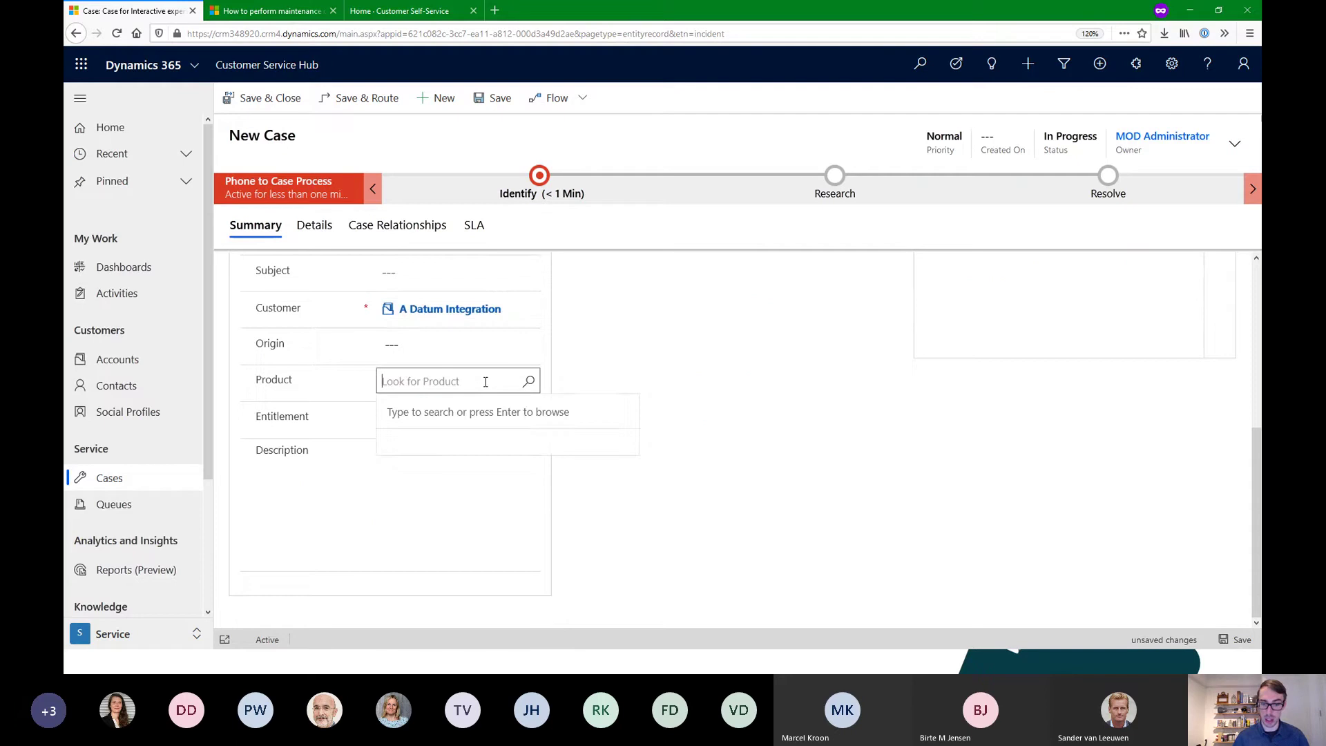
pyautogui.write('asse')
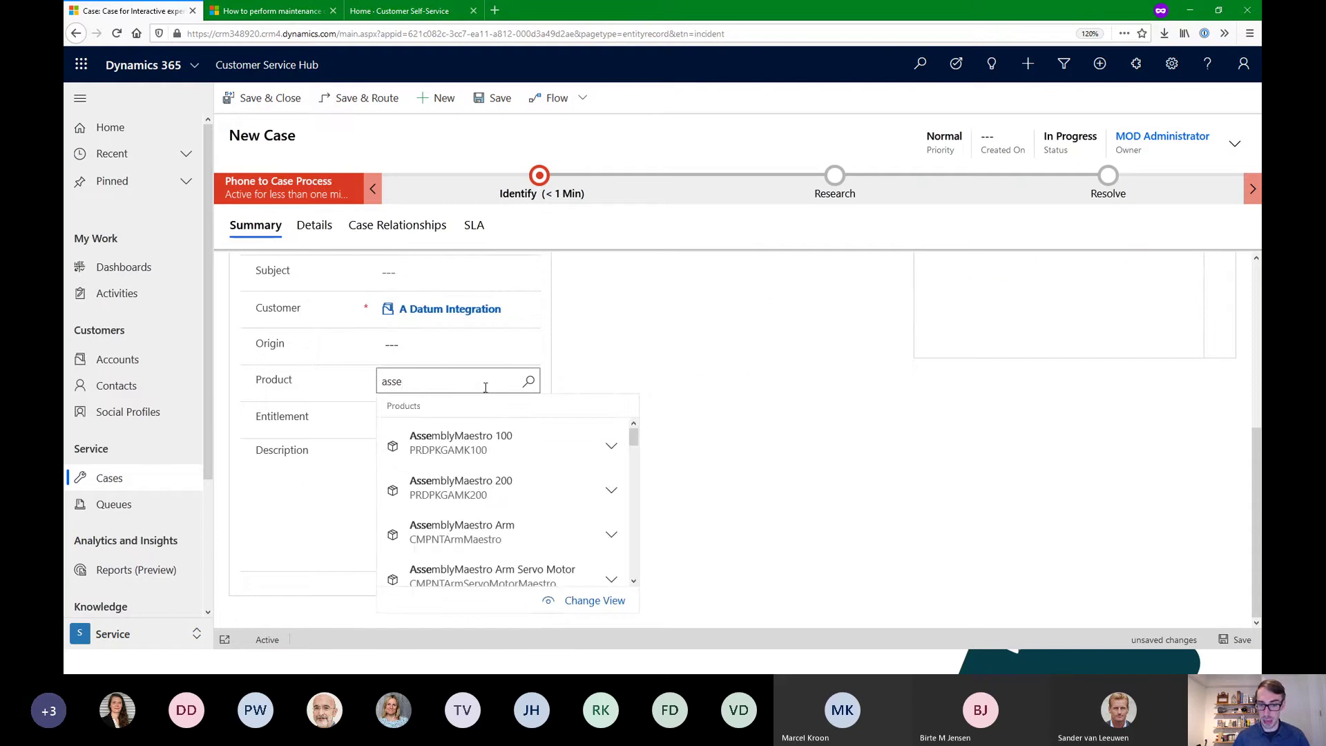
pyautogui.click(514, 445)
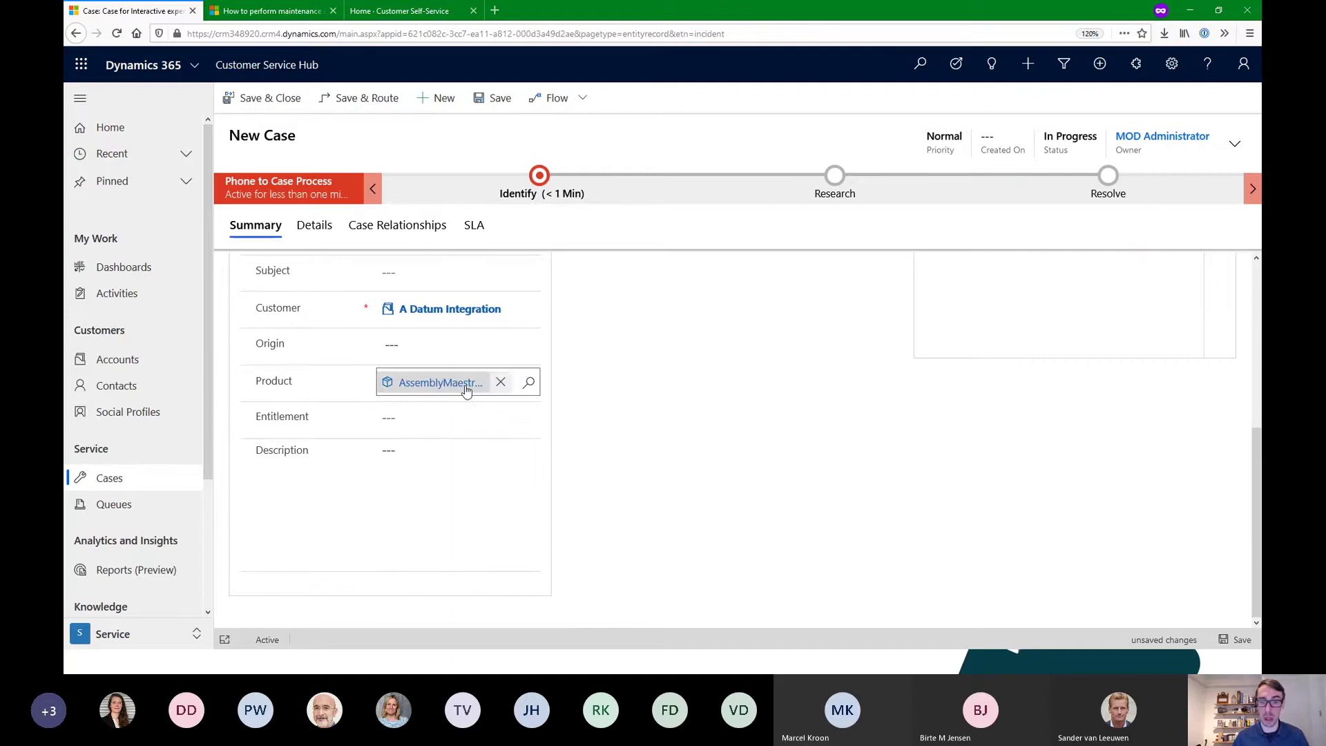
pyautogui.scroll(5, 385, 409)
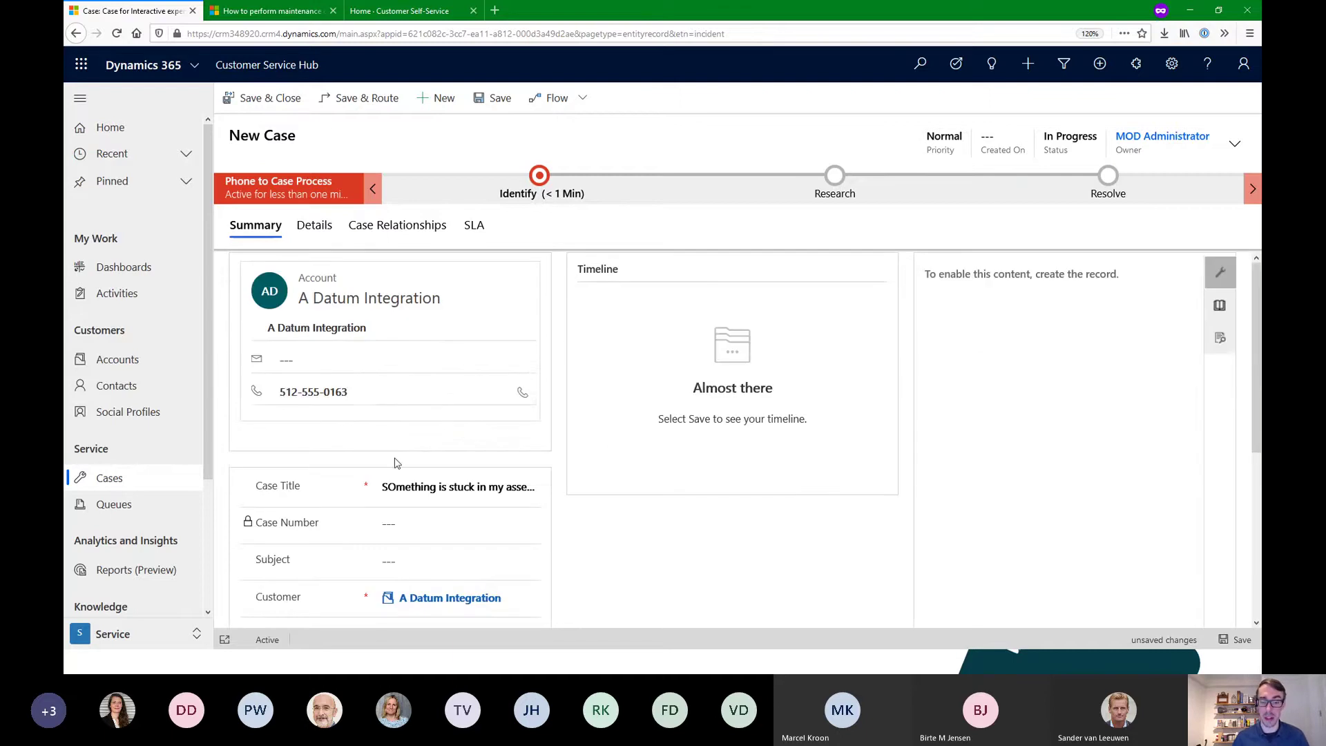
pyautogui.scroll(-3, 394, 462)
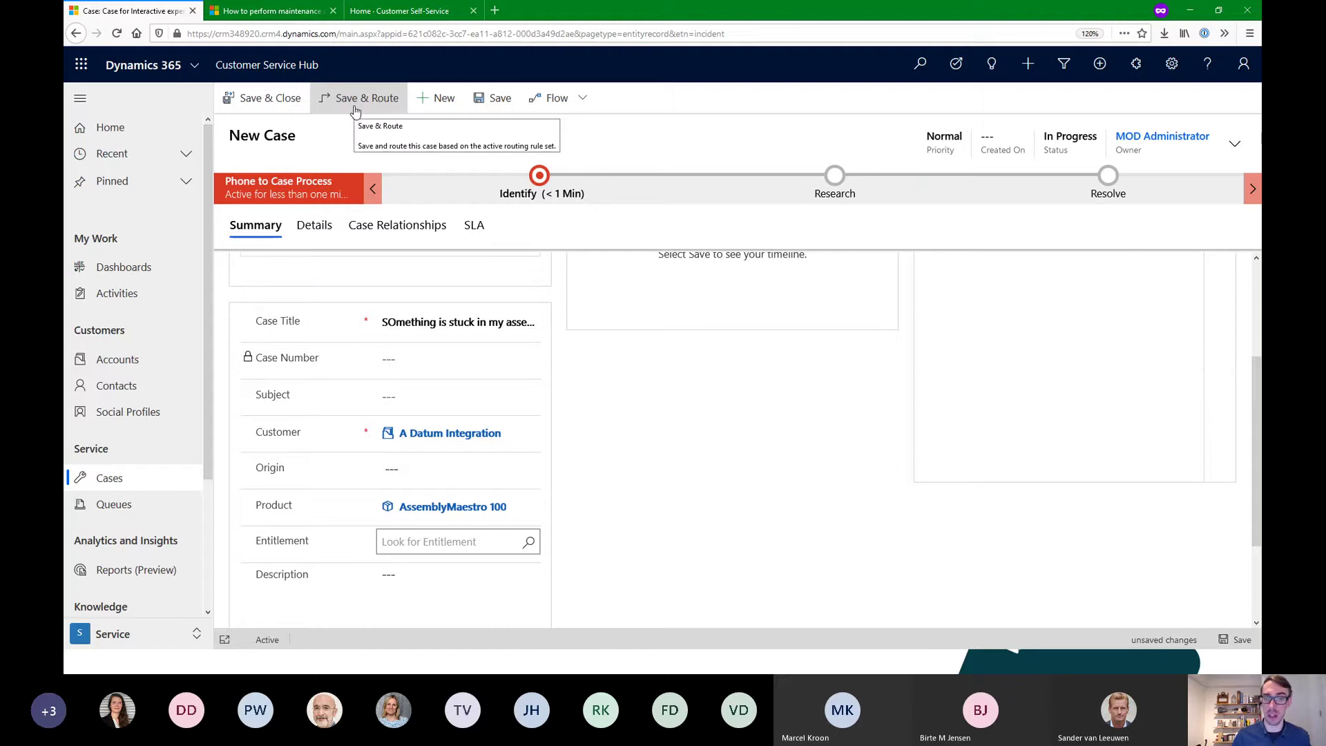
# Save and route the new case with the active routing rule set, and reopen it from My Active Cases
pyautogui.click(355, 111)
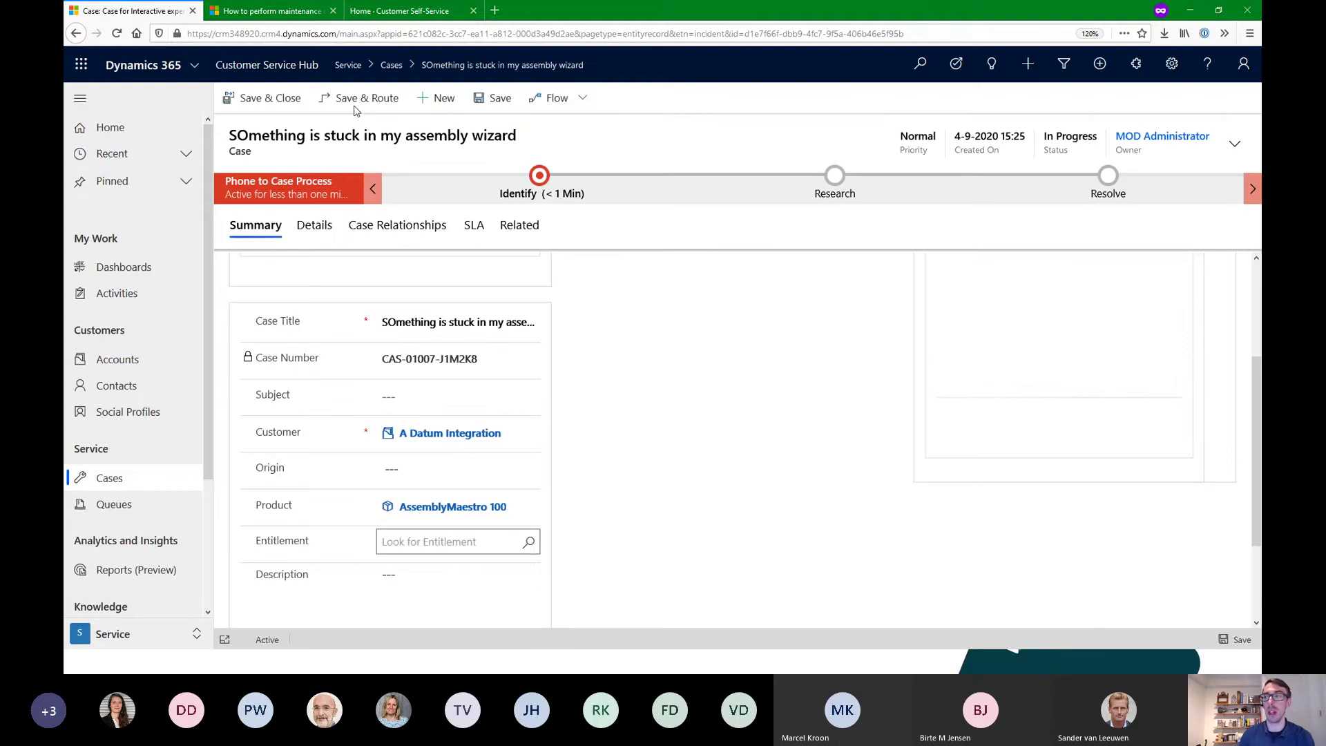
pyautogui.click(369, 98)
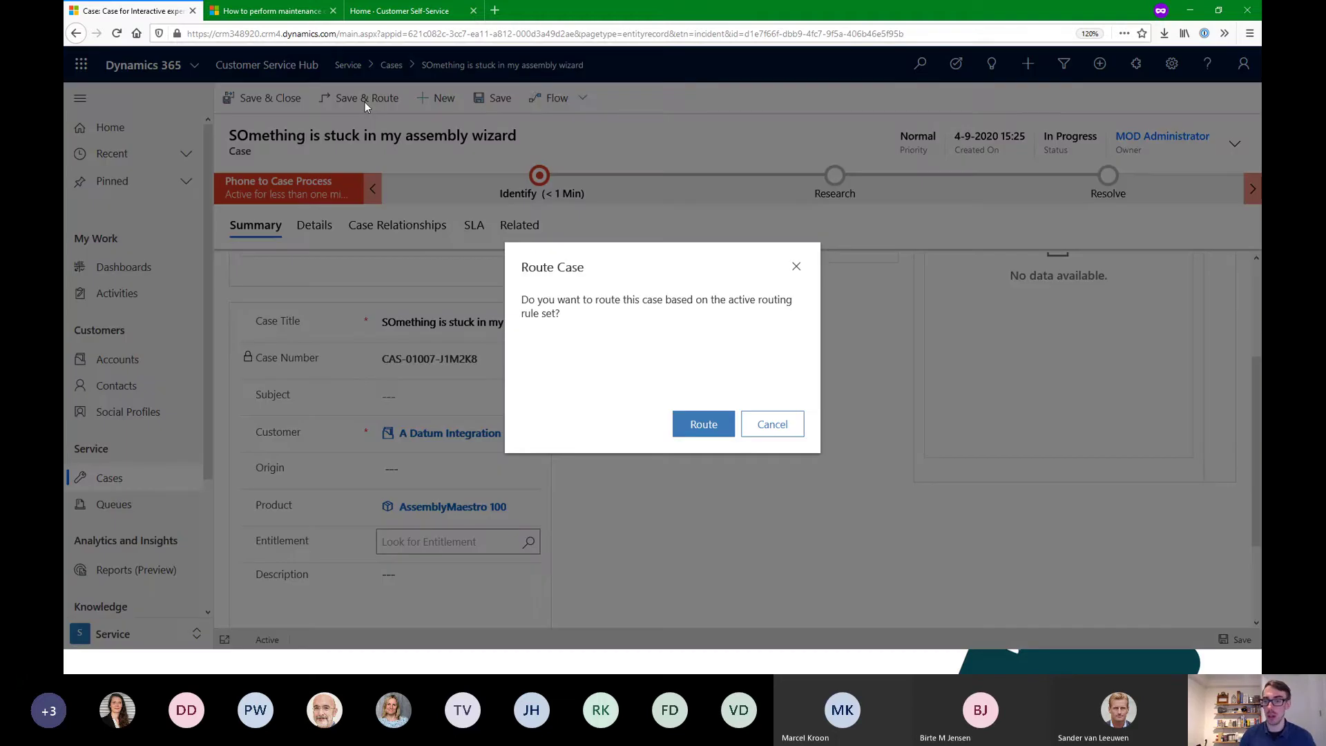
pyautogui.click(691, 434)
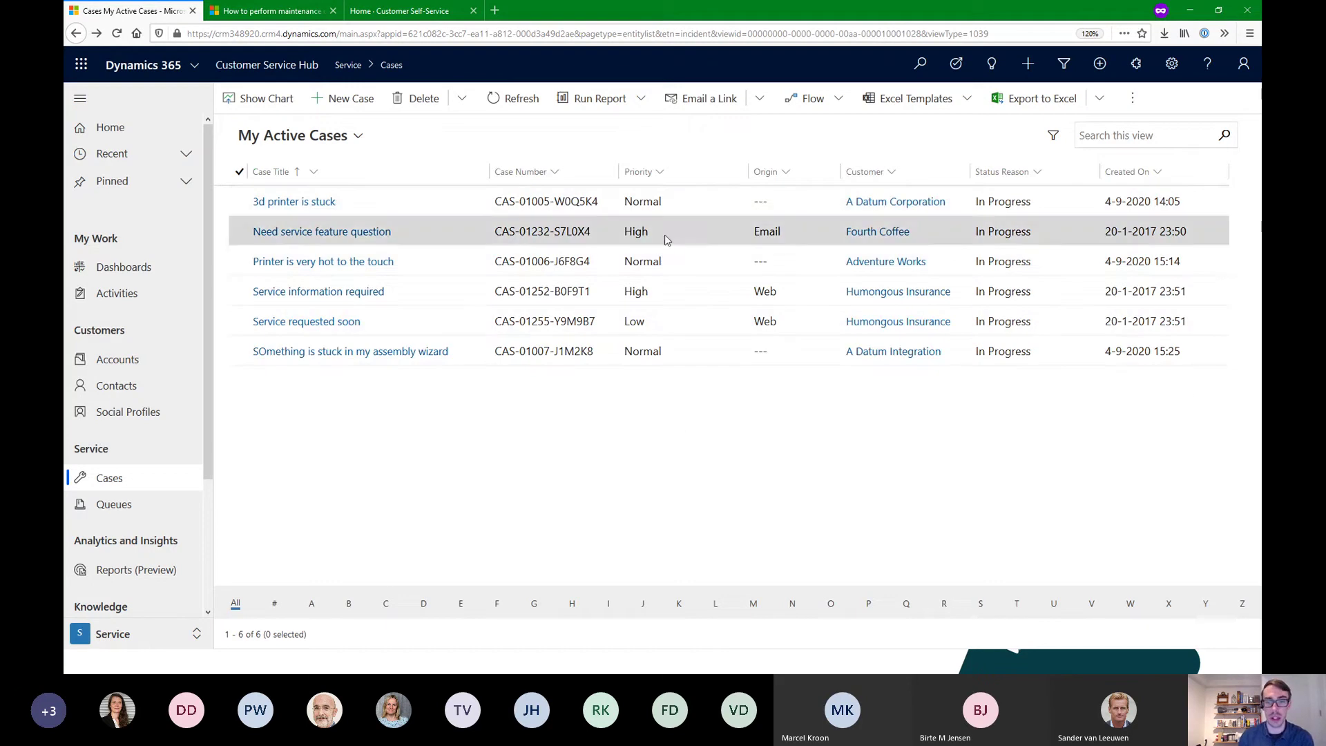
pyautogui.click(376, 359)
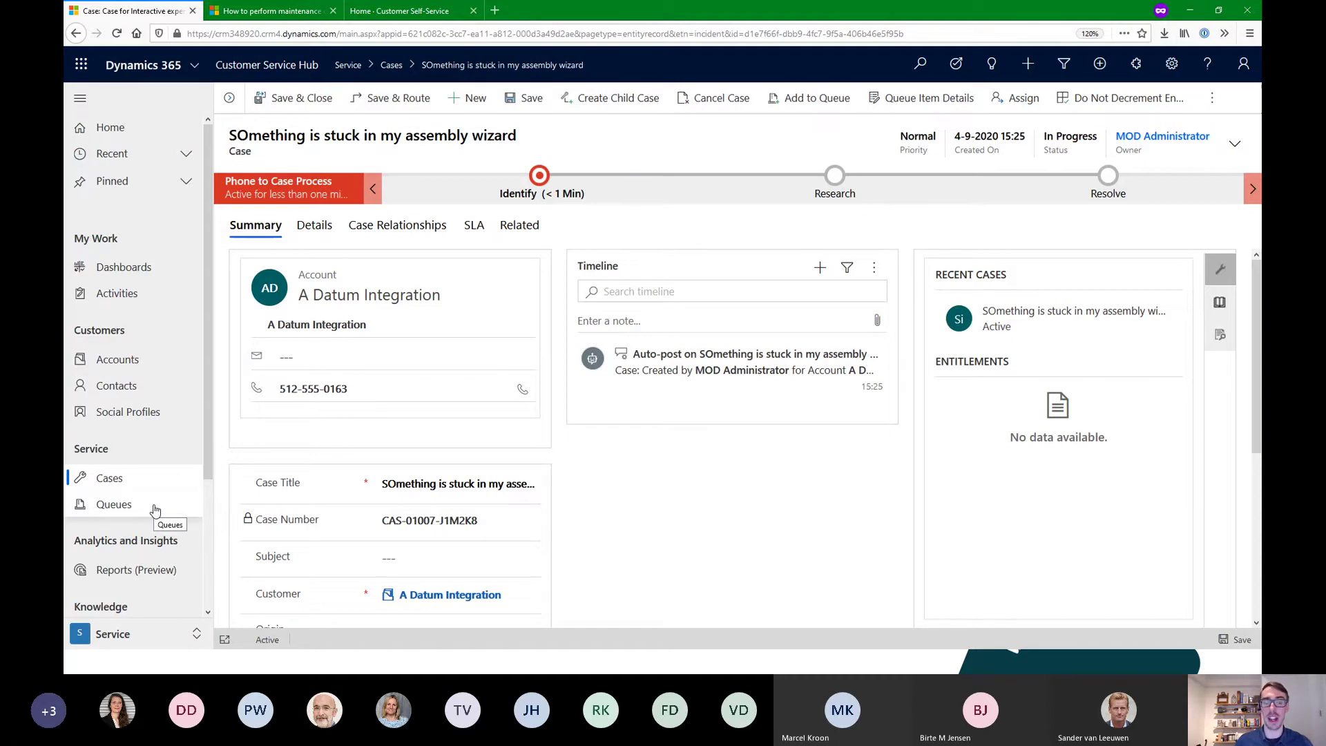
# Open the Armbands routing rule set from the routing rule sets in the Service Management area
pyautogui.scroll(-3, 131, 484)
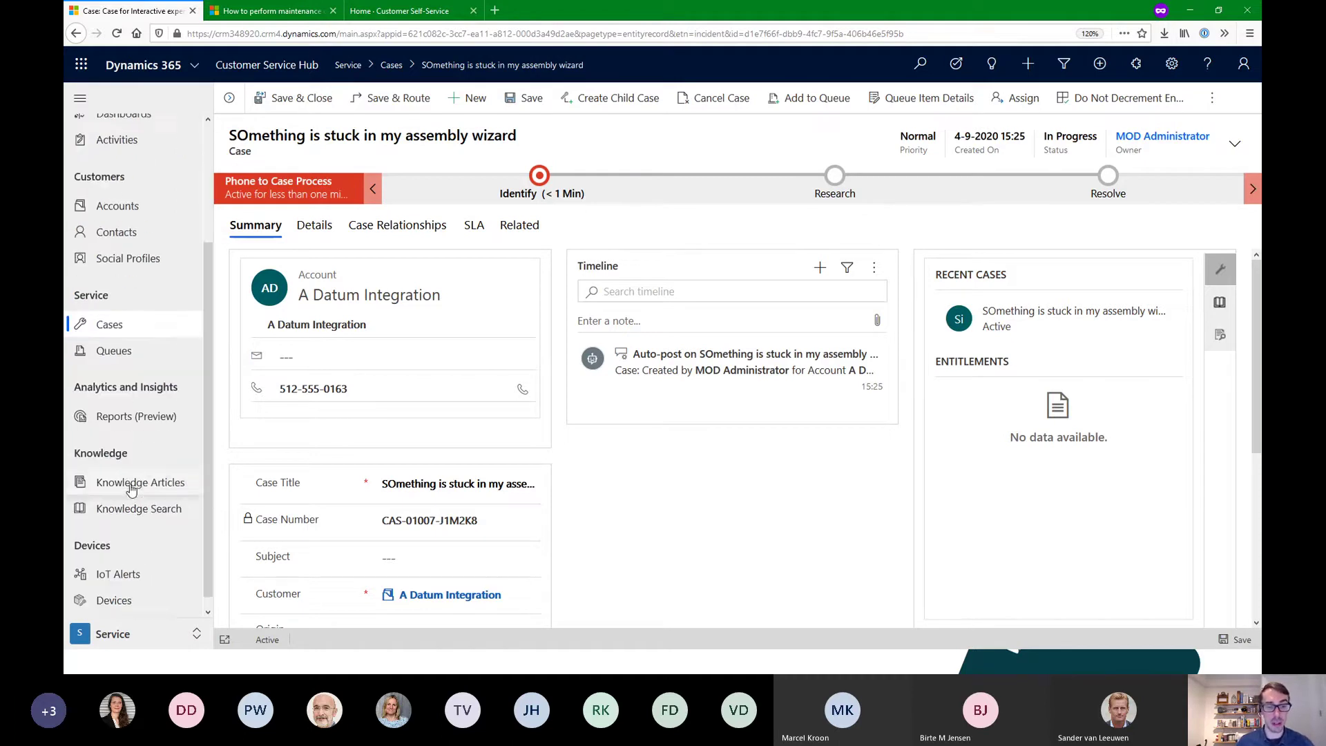
pyautogui.click(142, 630)
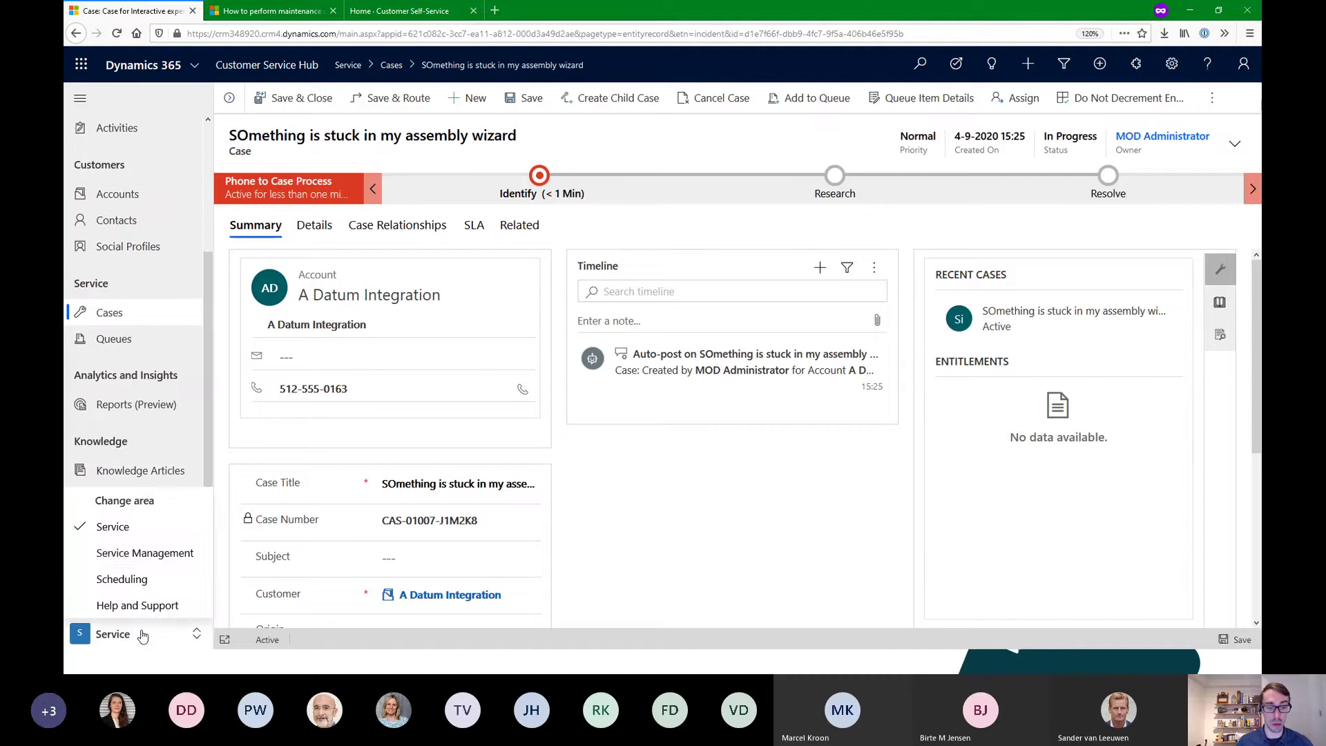
pyautogui.click(140, 562)
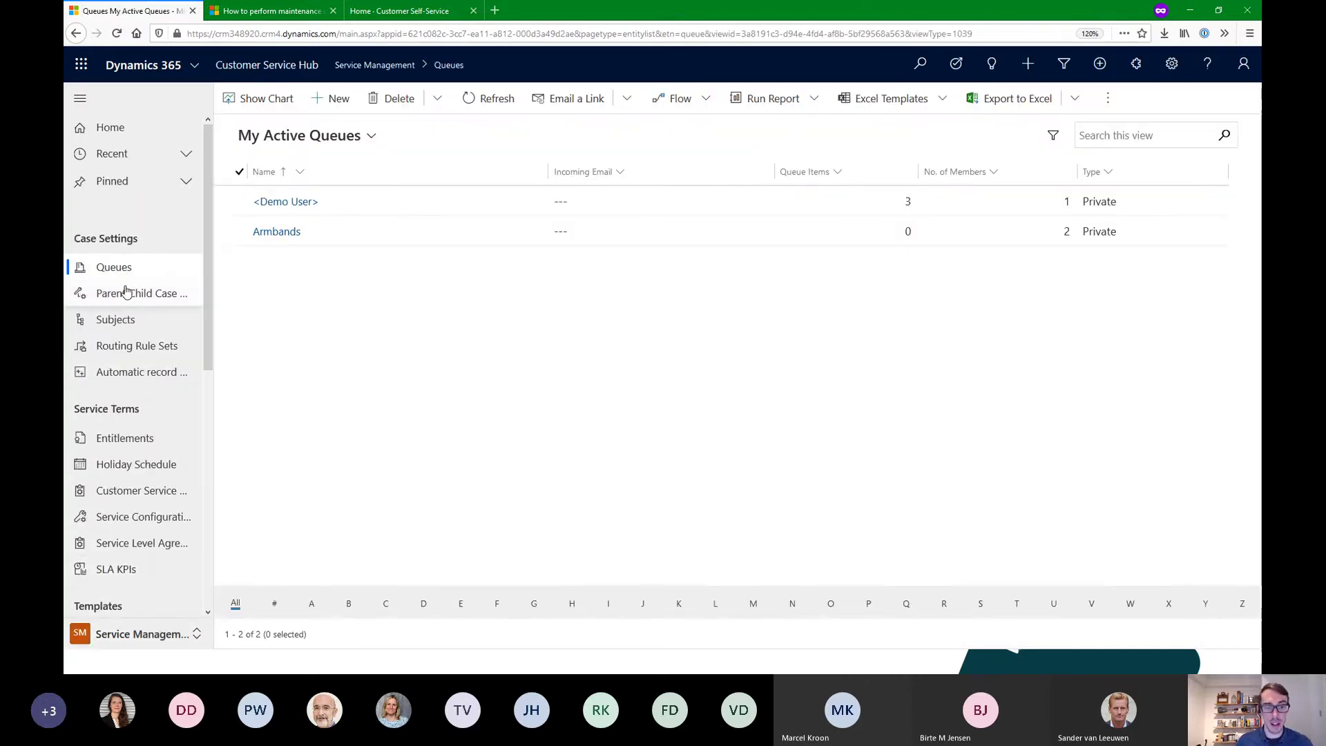
pyautogui.click(110, 346)
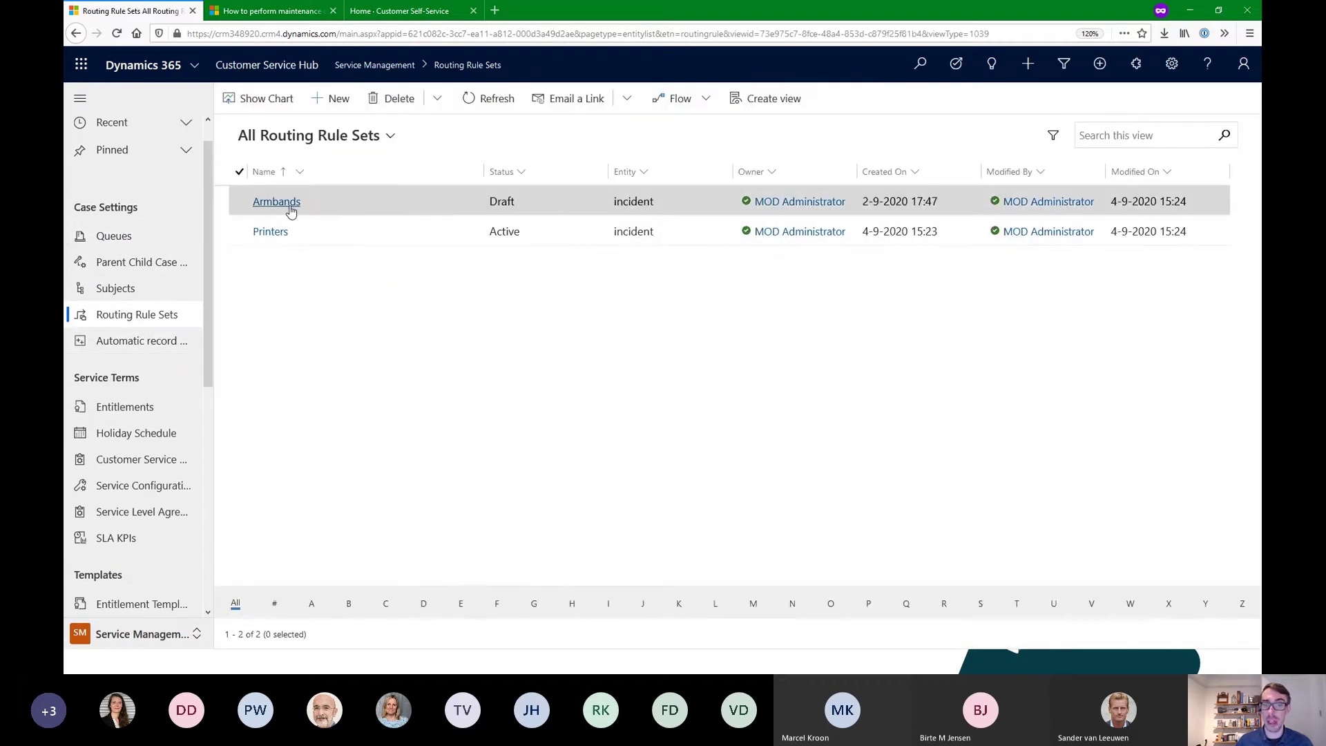
pyautogui.click(290, 207)
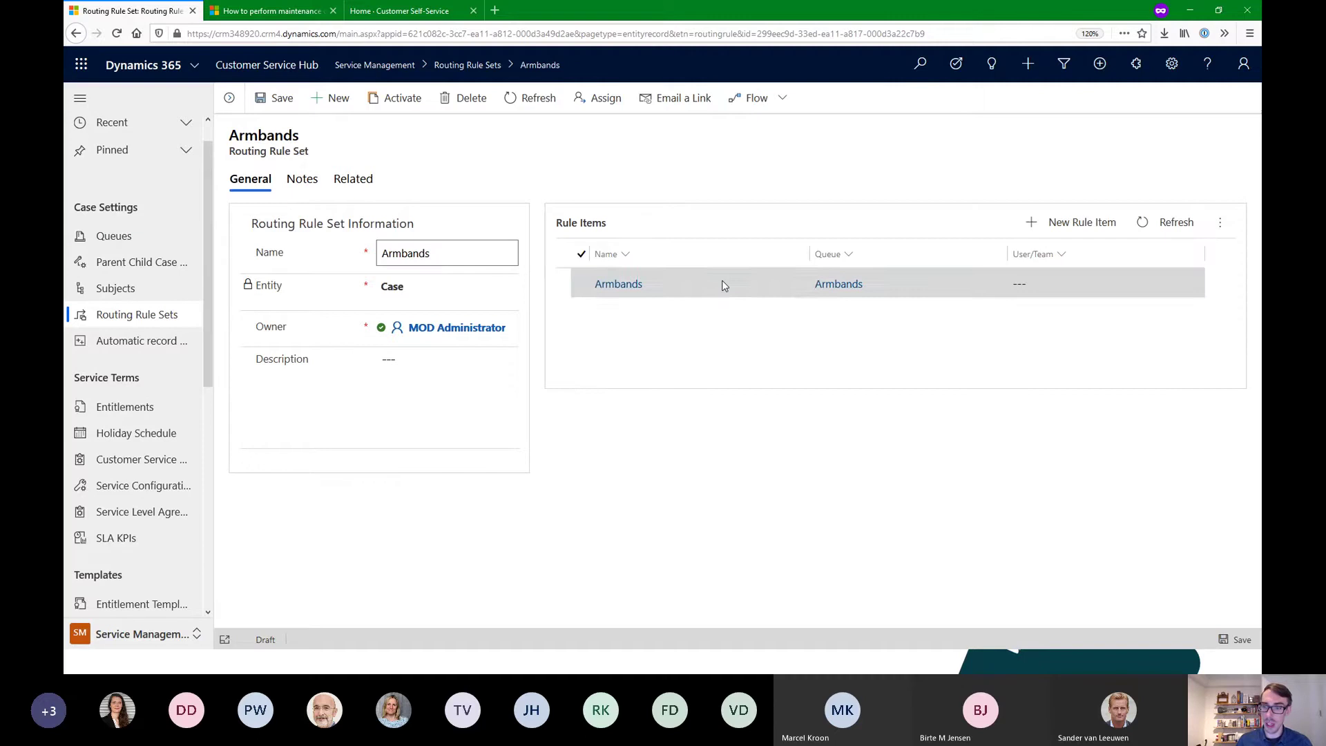
# Open the Armbands rule item to review its product criteria and routing action, and save and close it
pyautogui.click(723, 286)
pyautogui.doubleClick(795, 287)
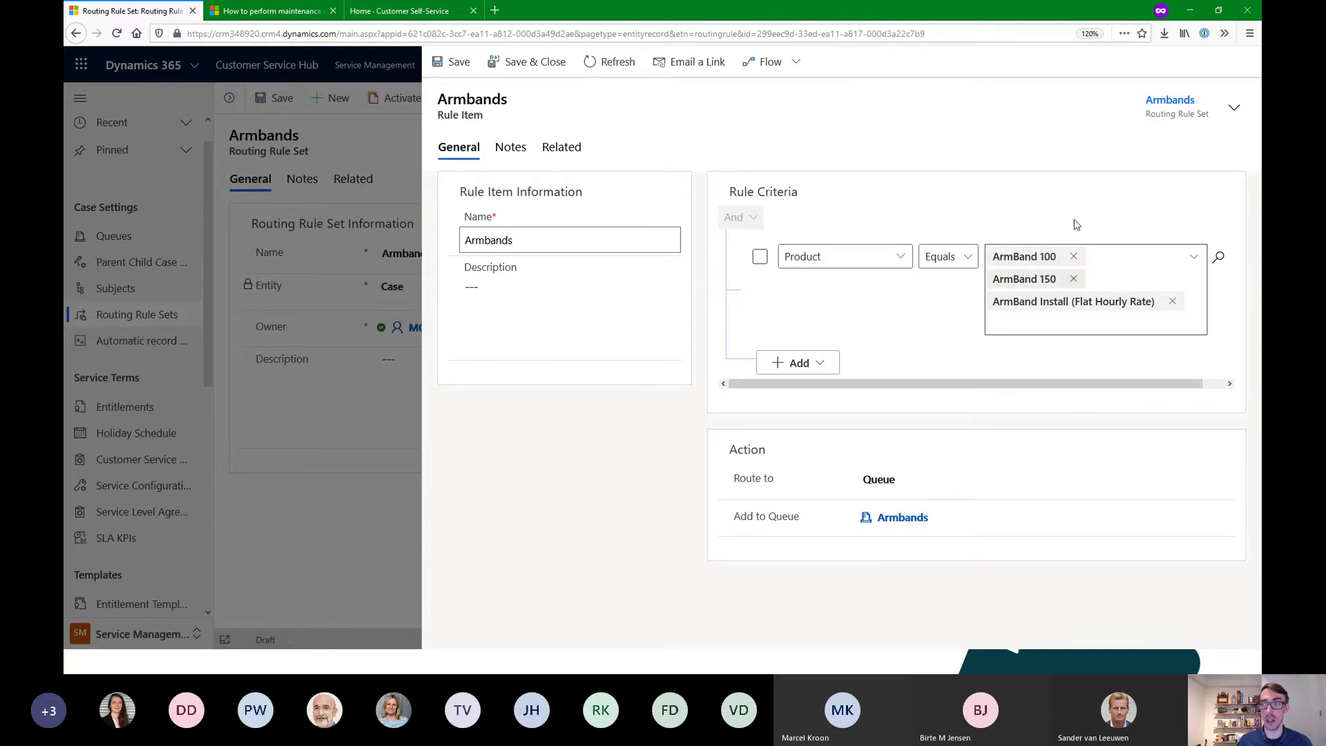
pyautogui.click(368, 188)
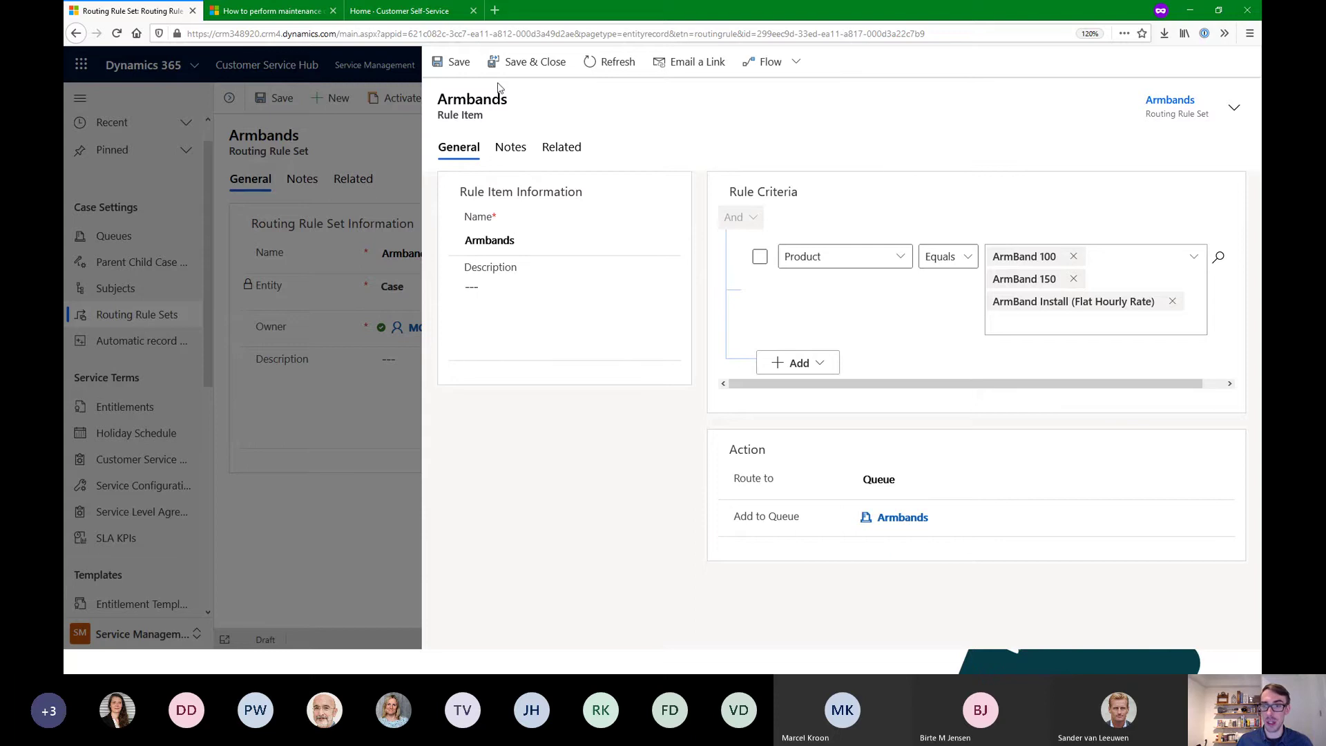
pyautogui.click(534, 74)
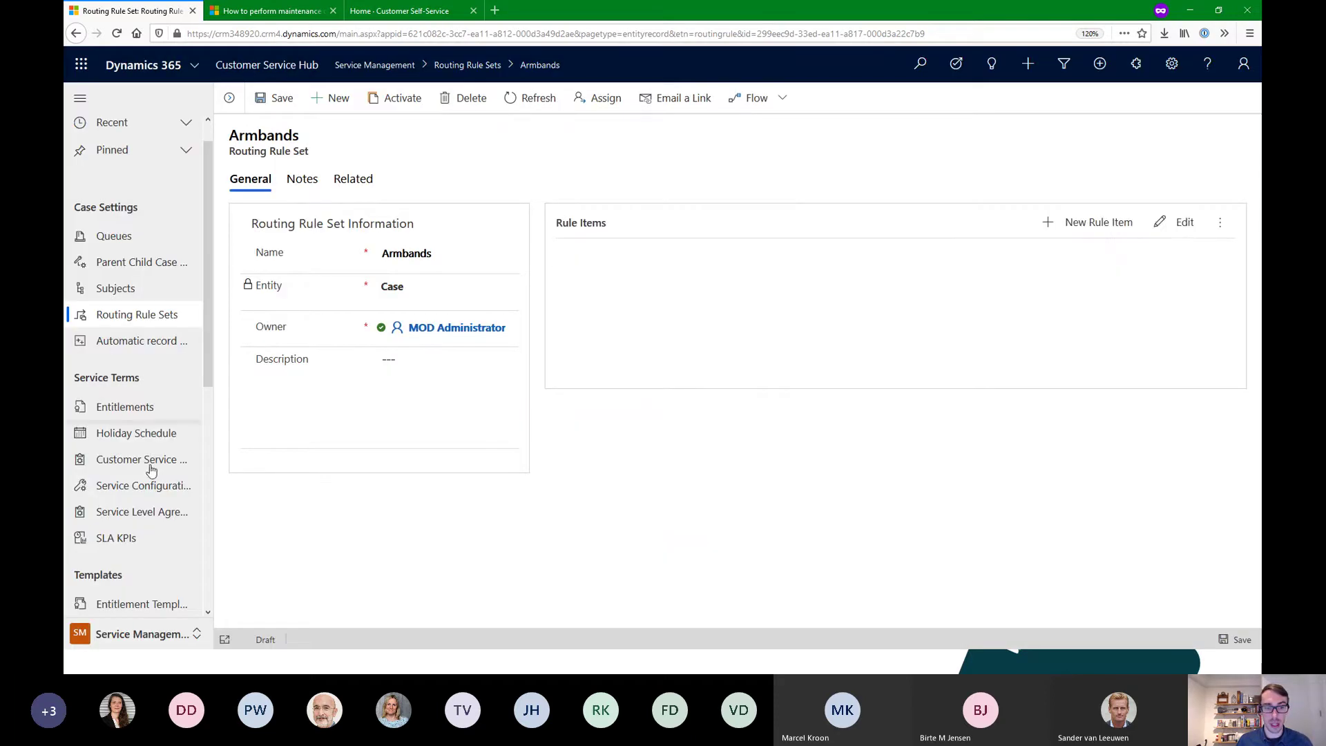
# Switch back to the Service area and open its queues
pyautogui.click(131, 634)
pyautogui.click(113, 528)
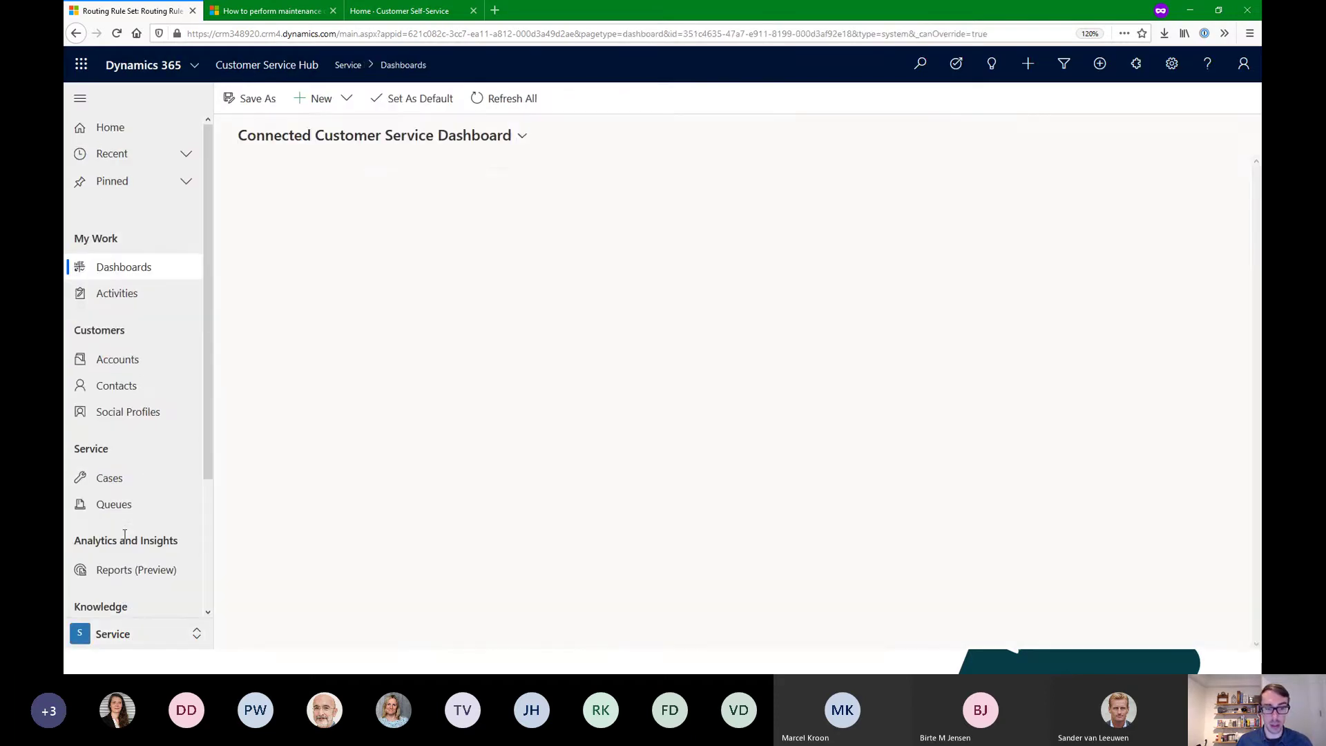
pyautogui.click(114, 505)
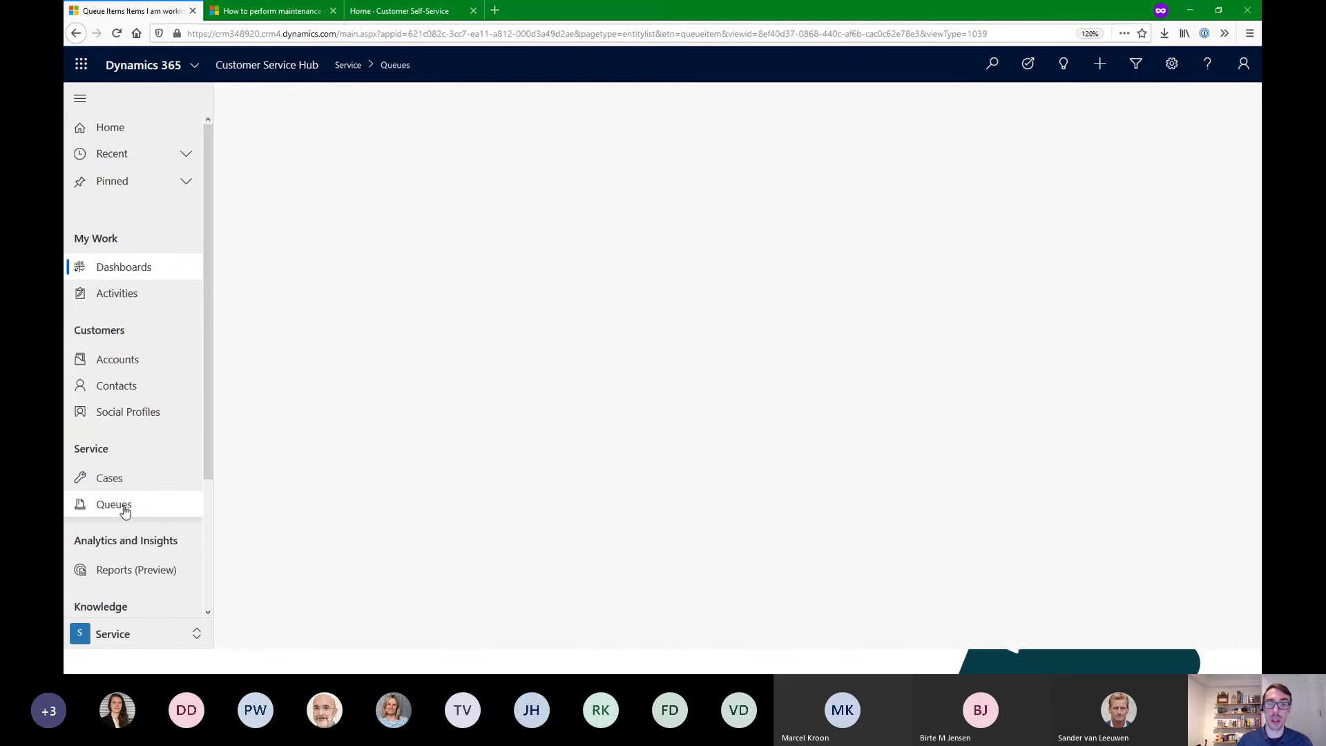
# Show all items in the Armbands queue
pyautogui.click(322, 134)
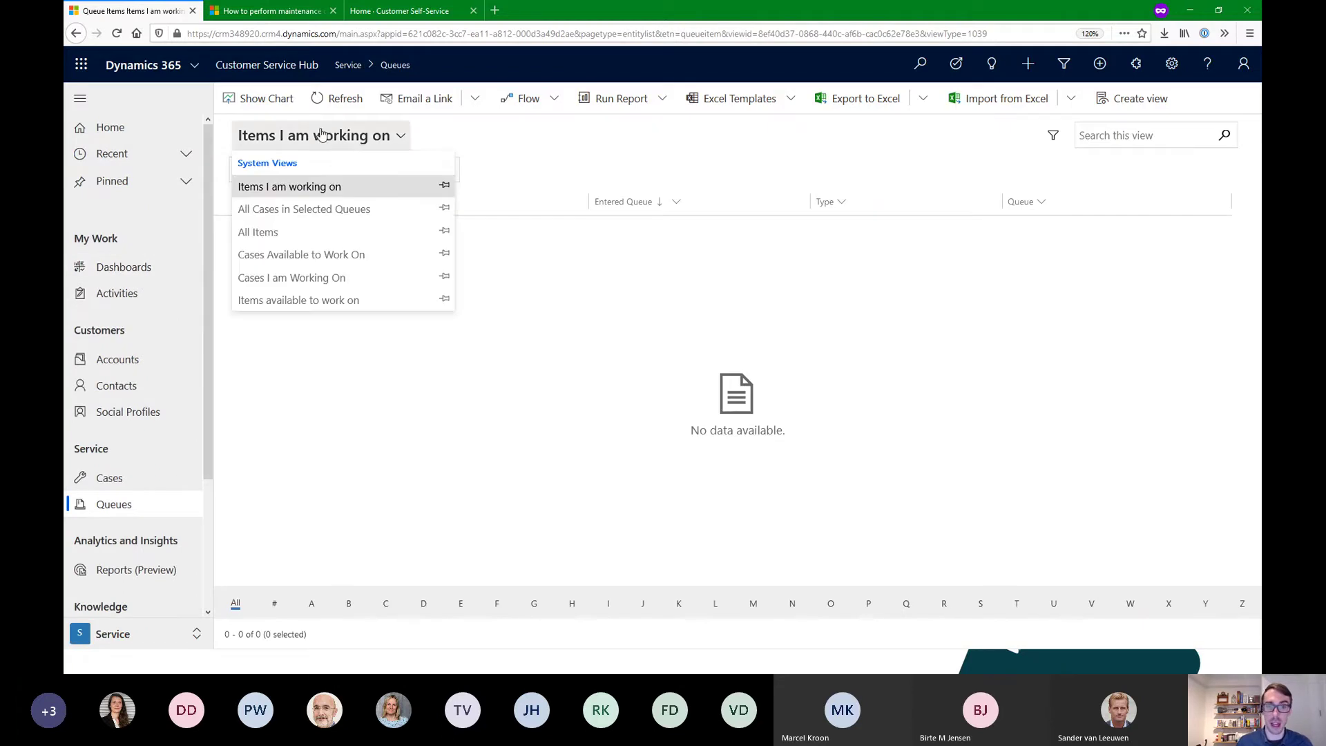
pyautogui.click(307, 232)
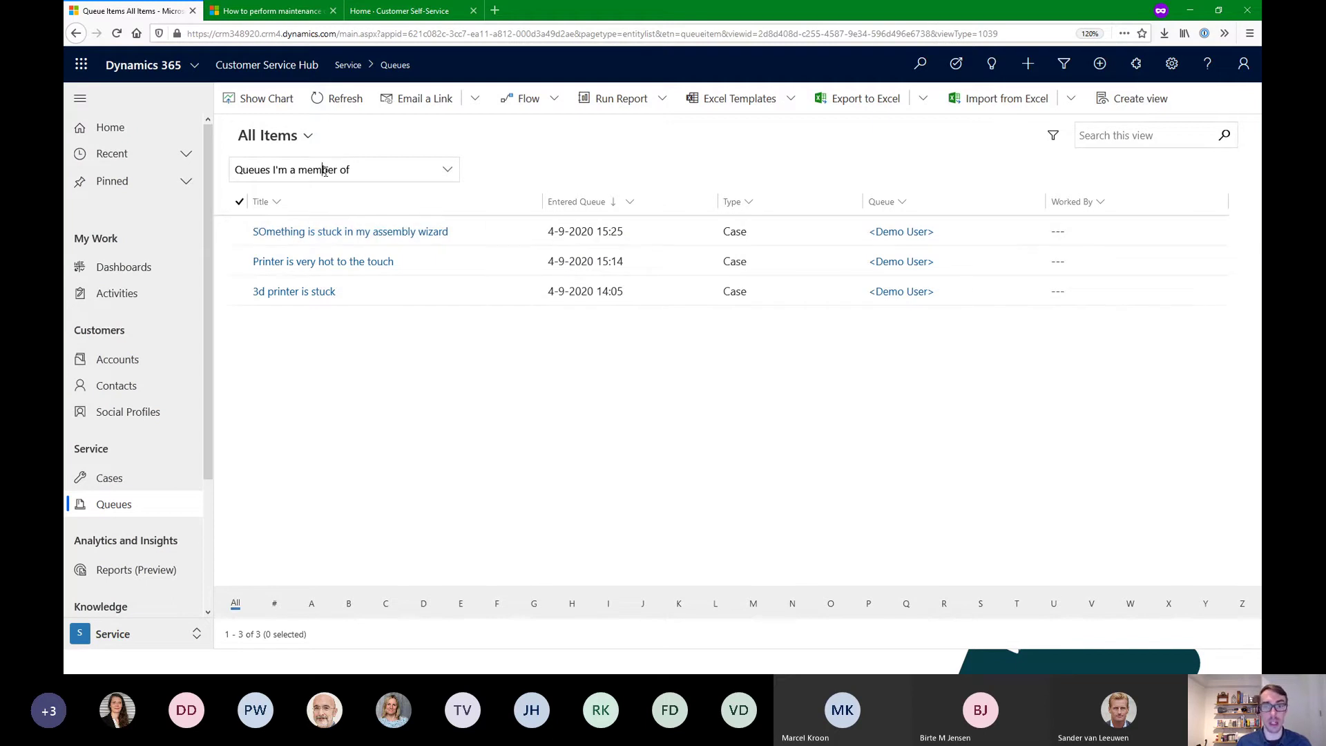
pyautogui.click(326, 169)
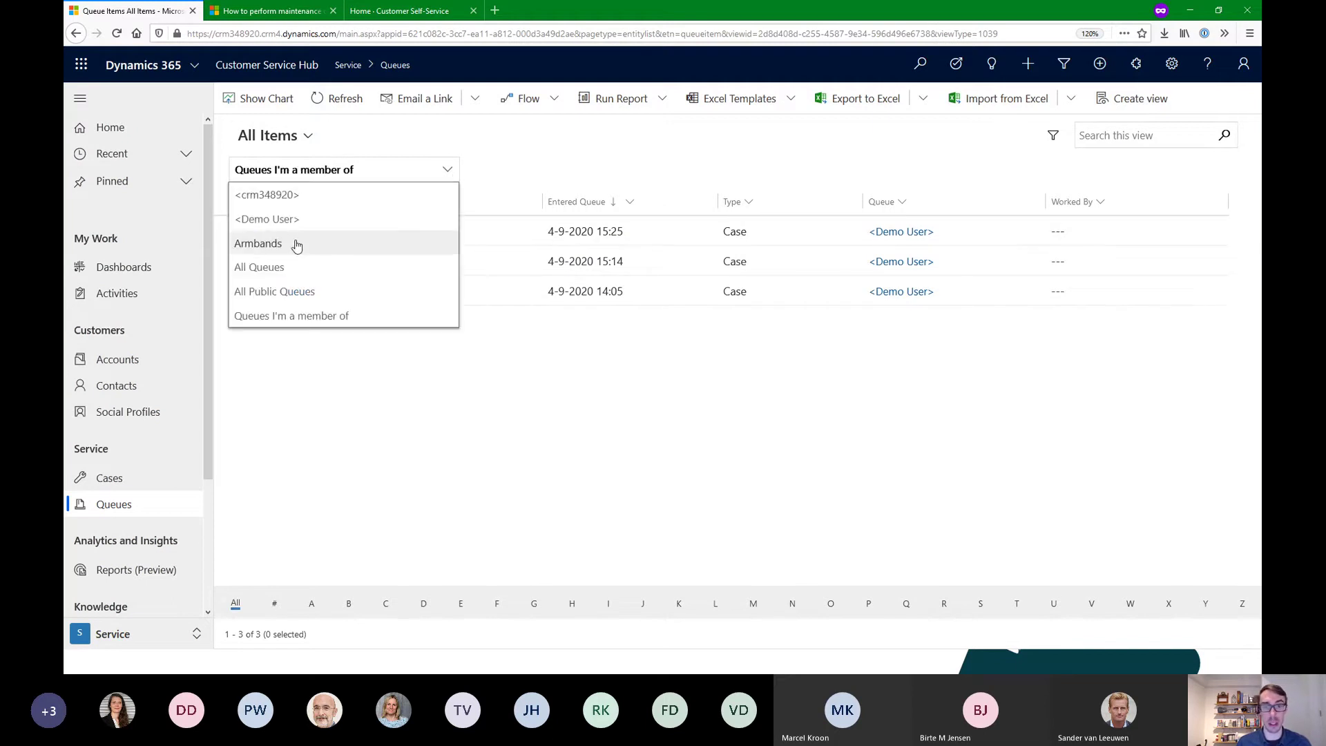
pyautogui.click(295, 244)
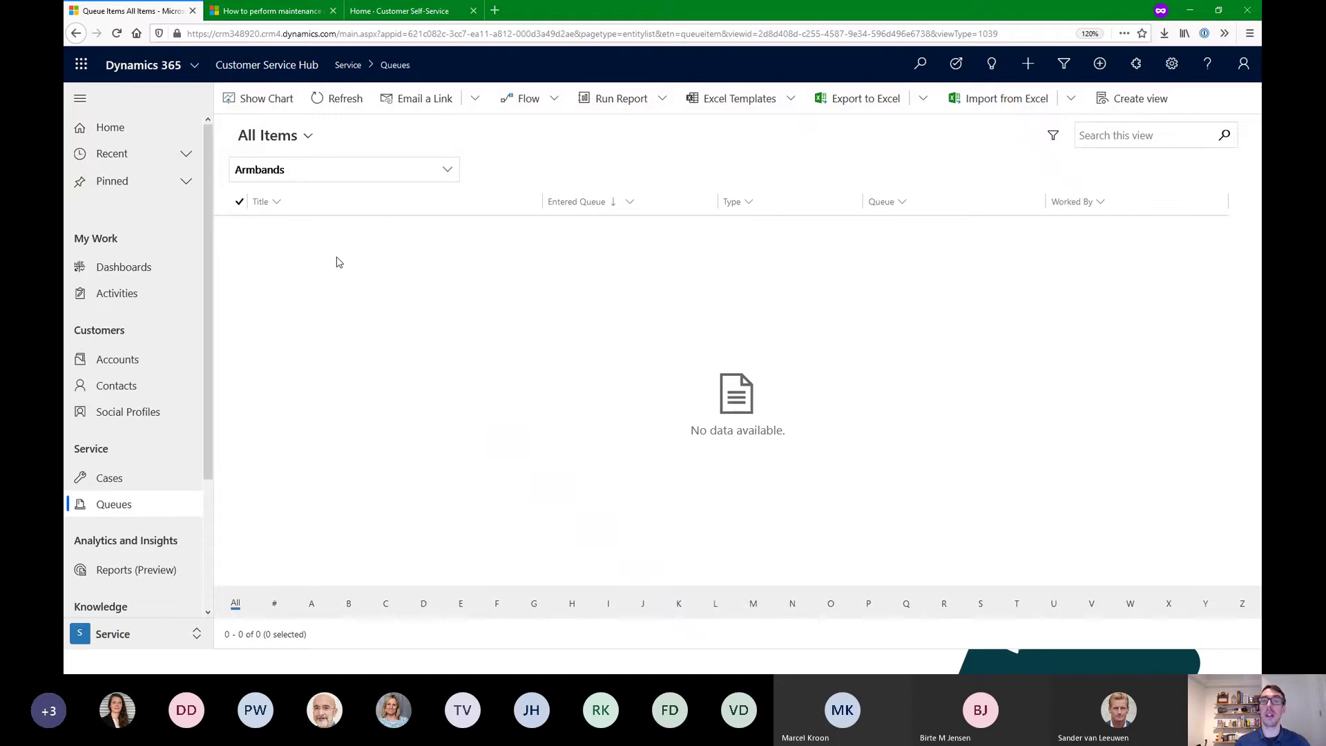
# Create a new case titled "Armband is broken" for the customer A Datum Integration
pyautogui.click(105, 477)
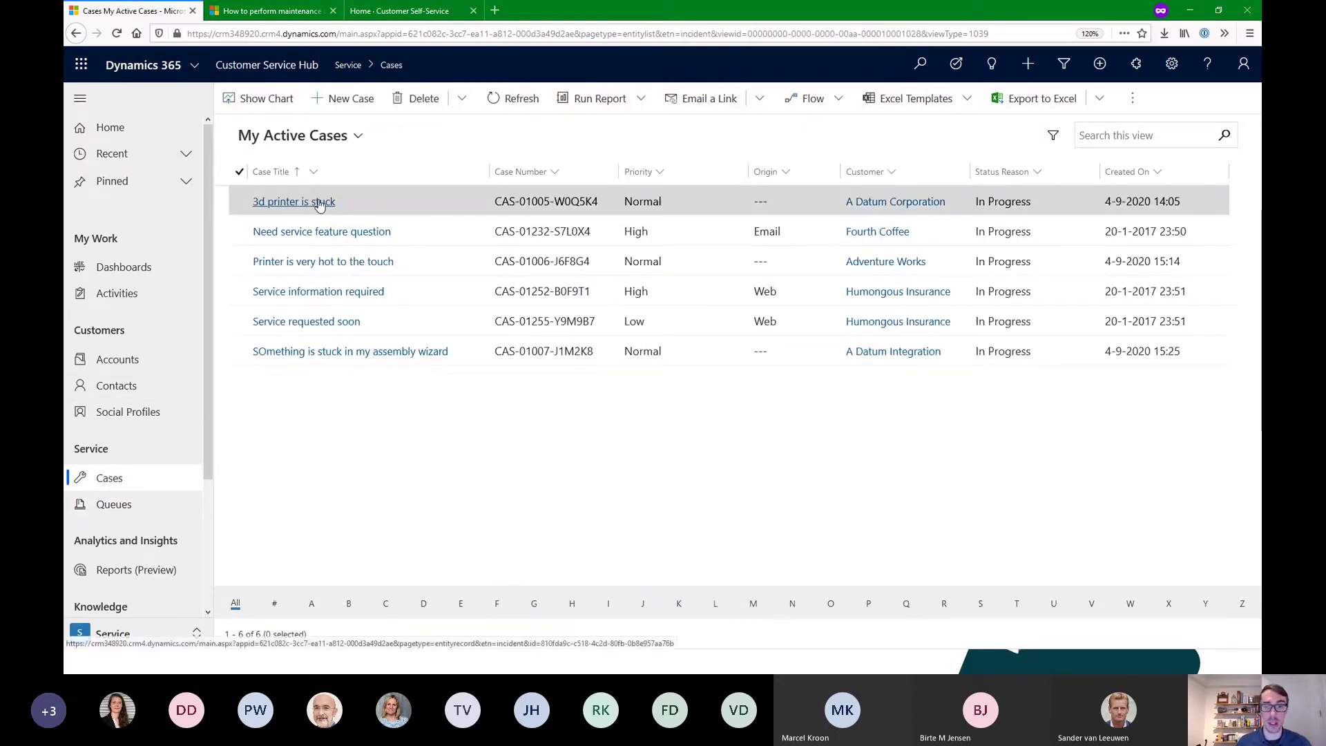
pyautogui.click(330, 107)
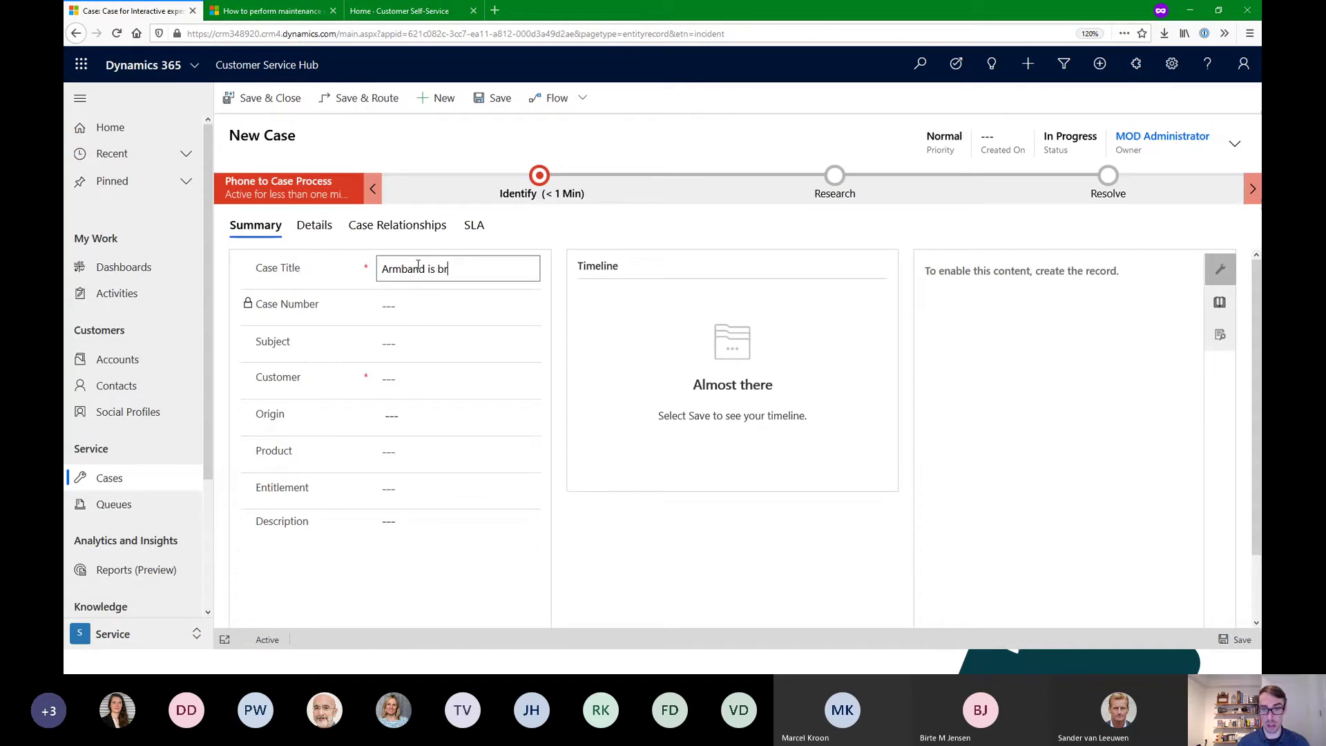
pyautogui.click(520, 378)
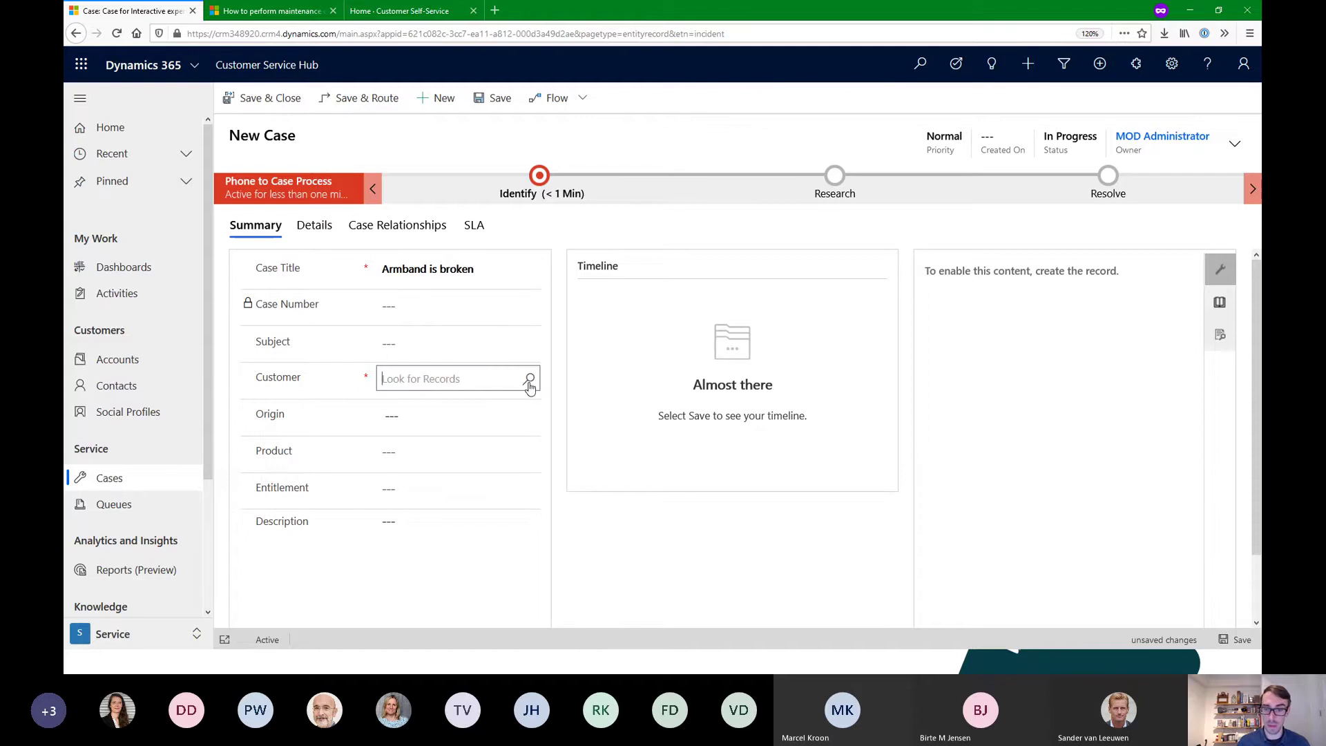
pyautogui.click(529, 379)
pyautogui.click(484, 529)
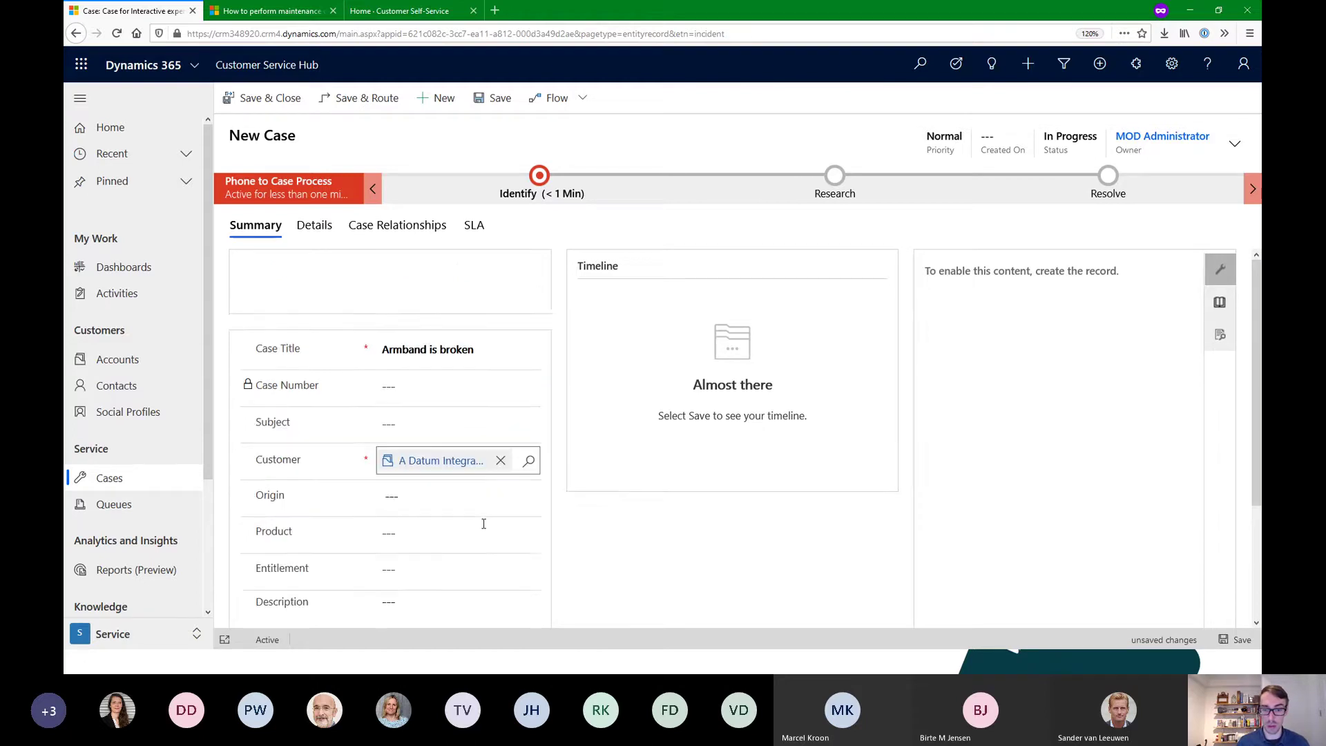
# Set the case's product to ArmBand 100, and save and route it with the active routing rule set
pyautogui.scroll(-4, 522, 475)
pyautogui.click(528, 382)
pyautogui.click(530, 384)
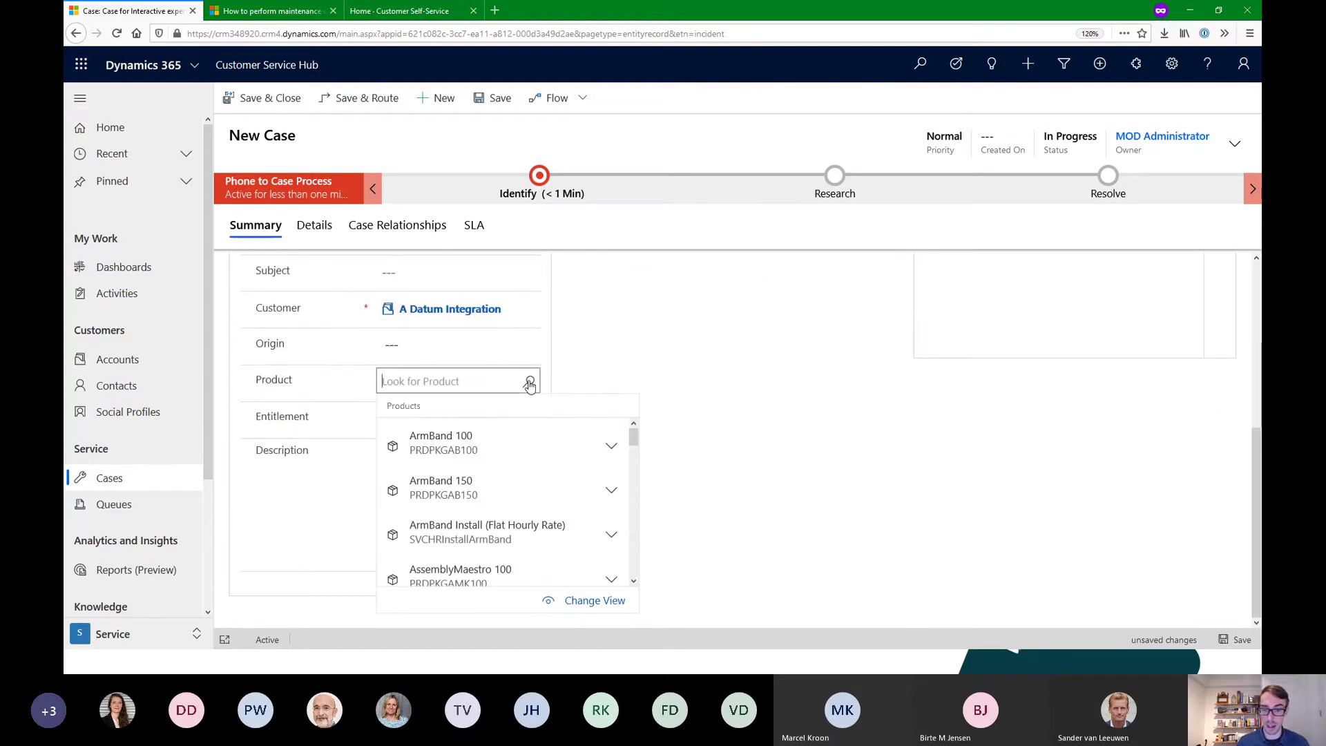
pyautogui.click(497, 442)
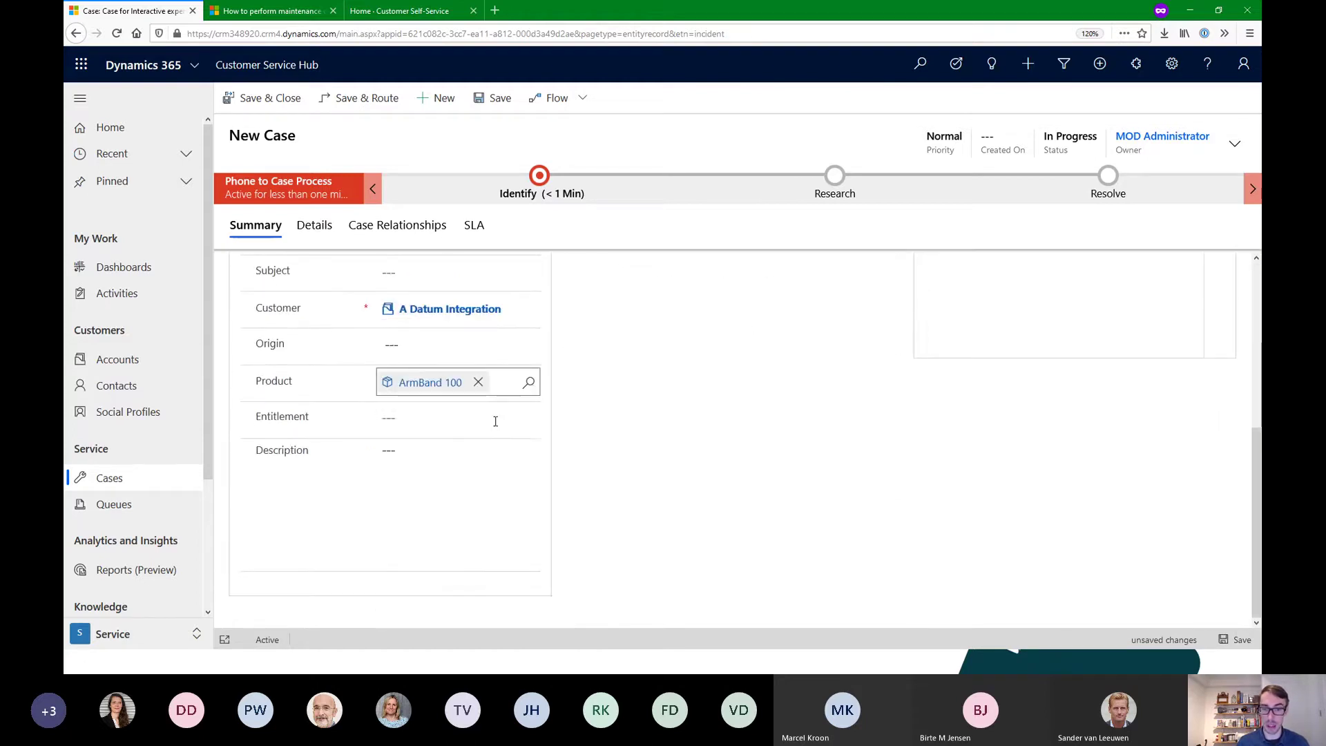
pyautogui.click(366, 104)
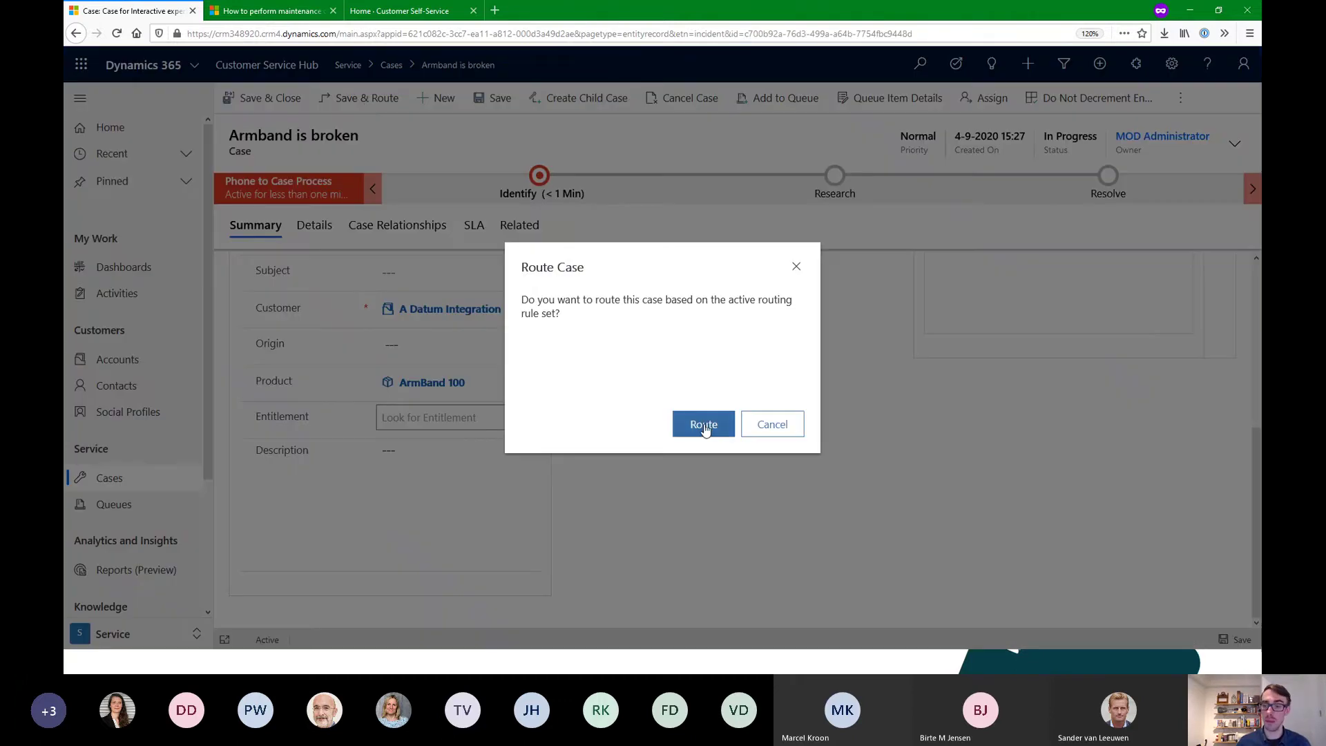
pyautogui.click(704, 424)
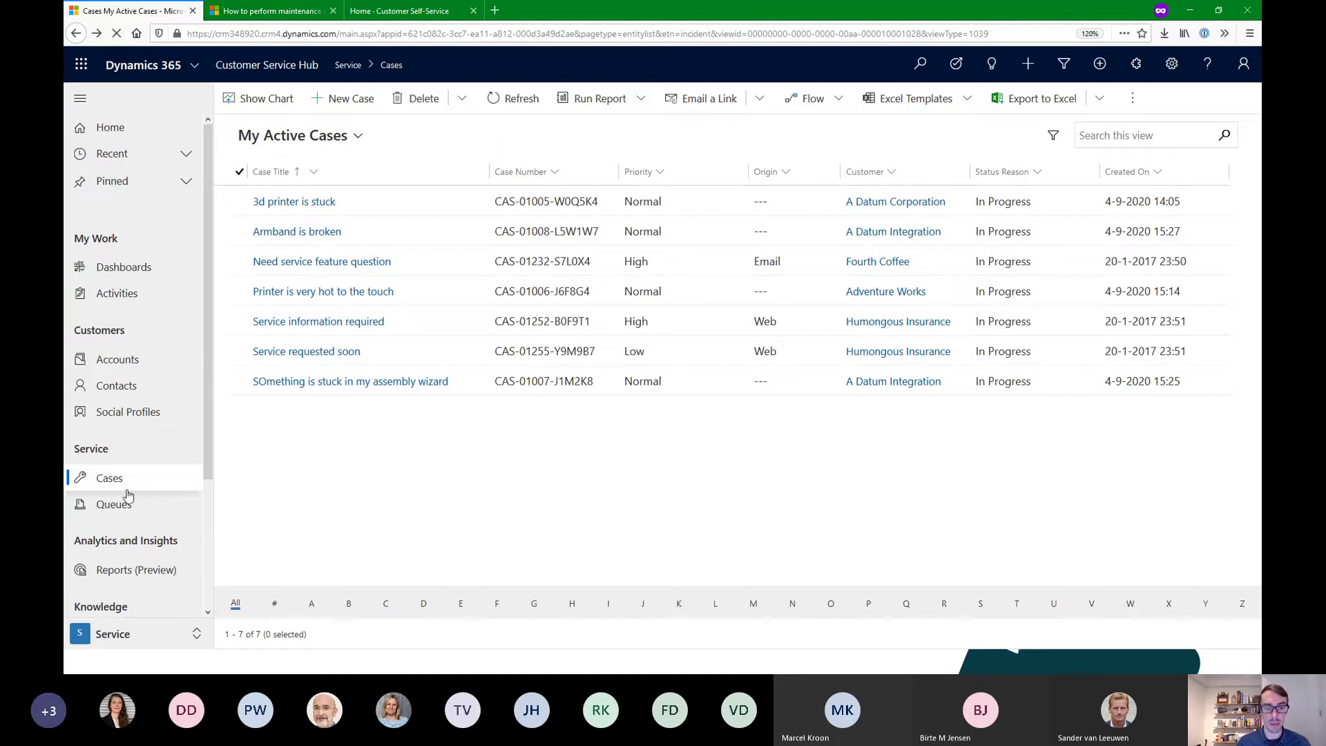
# Return to the queues and check all items of the Armbands queue for the routed case, refreshing the list
pyautogui.click(127, 505)
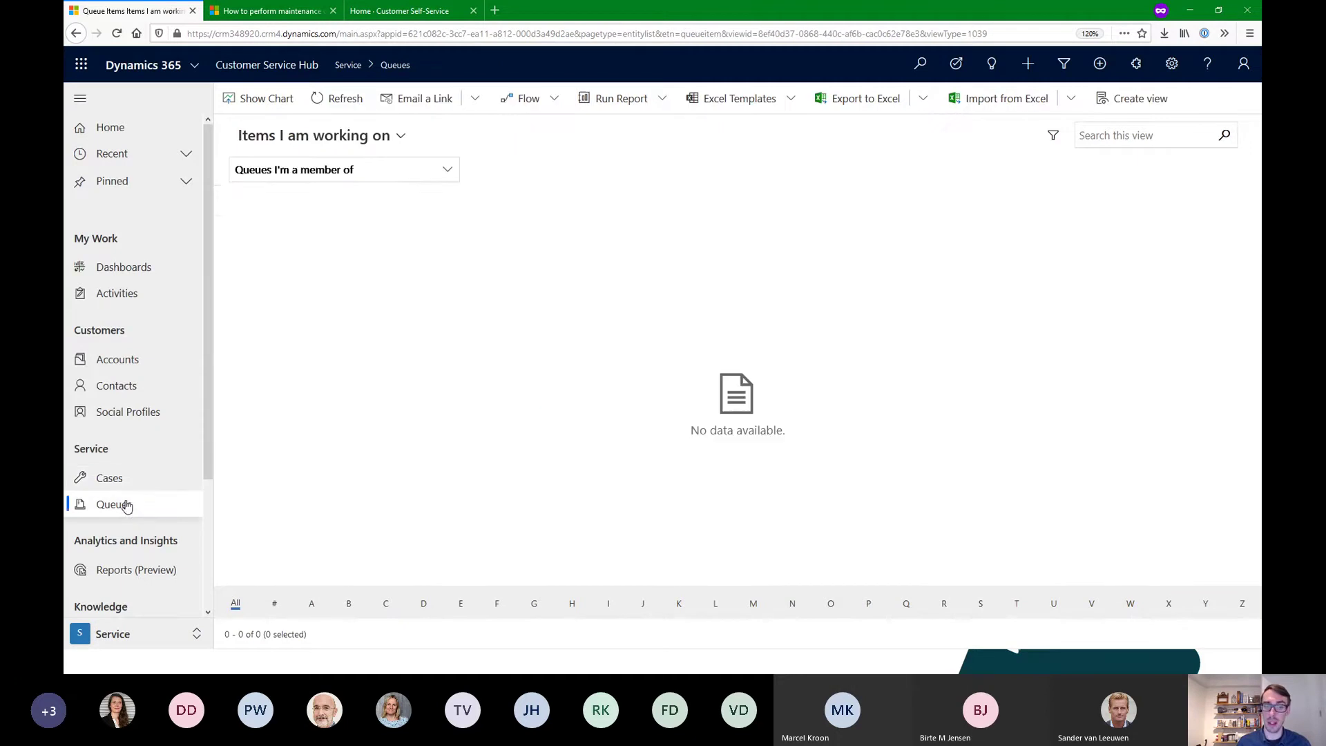
pyautogui.click(332, 135)
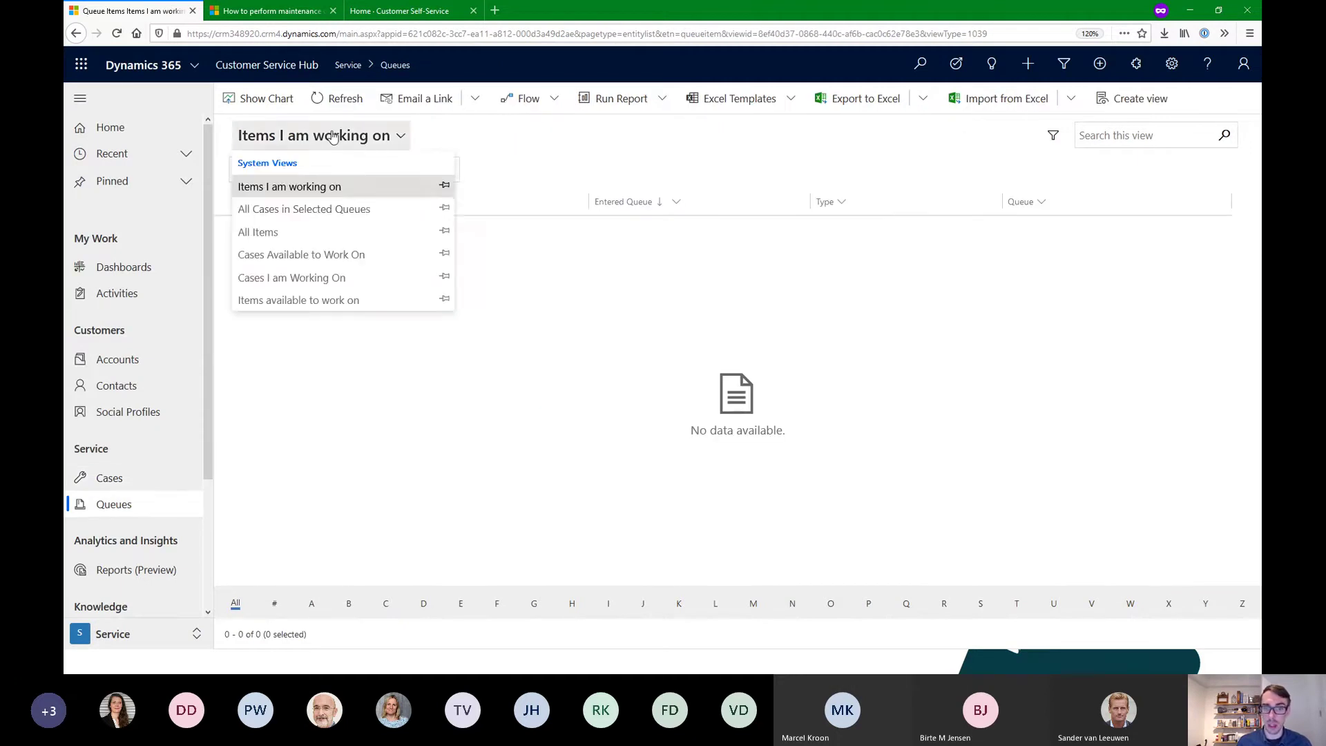
pyautogui.click(285, 237)
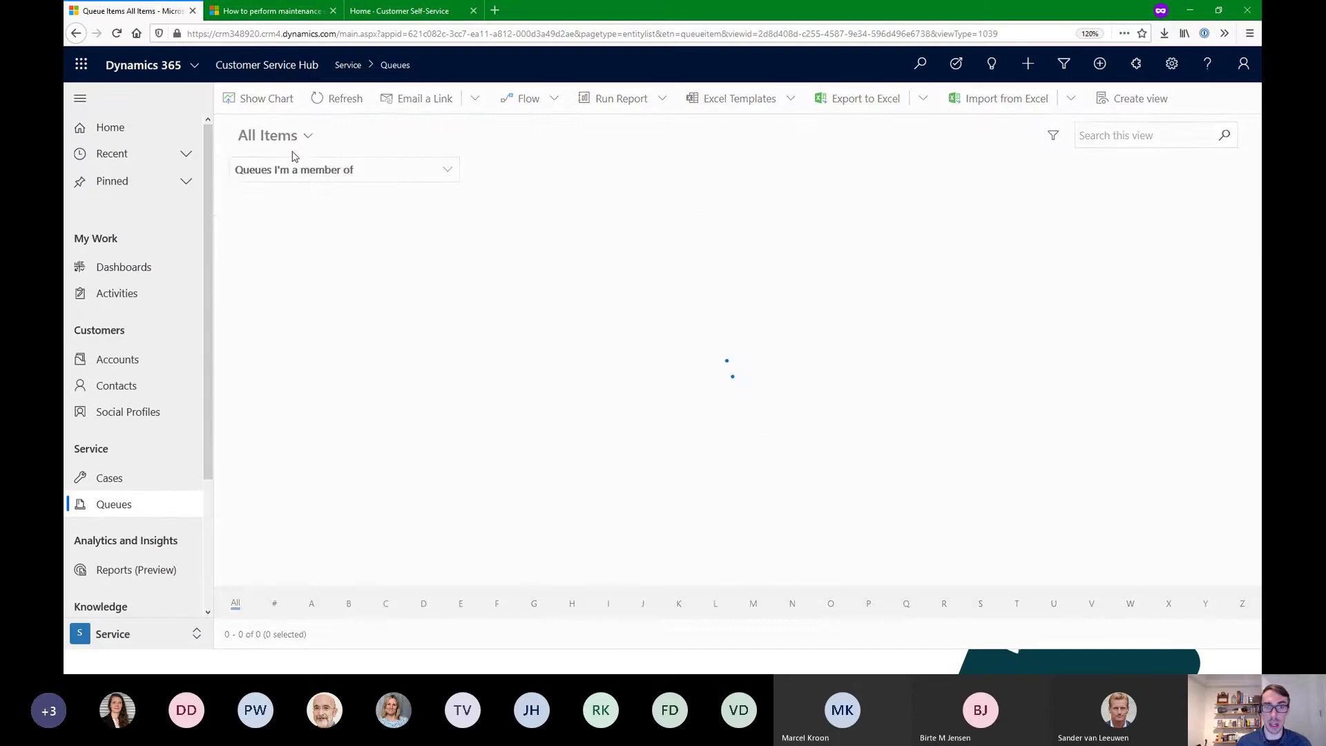
pyautogui.click(449, 170)
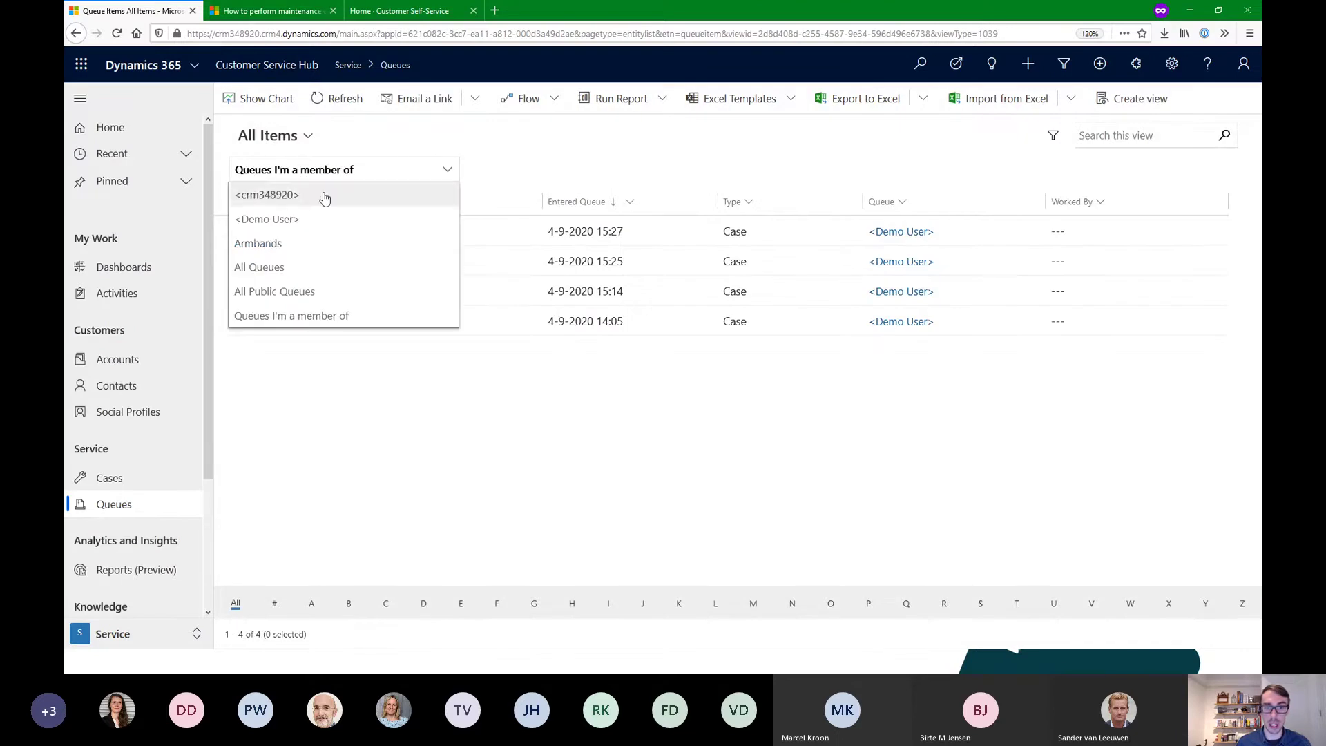
pyautogui.click(284, 243)
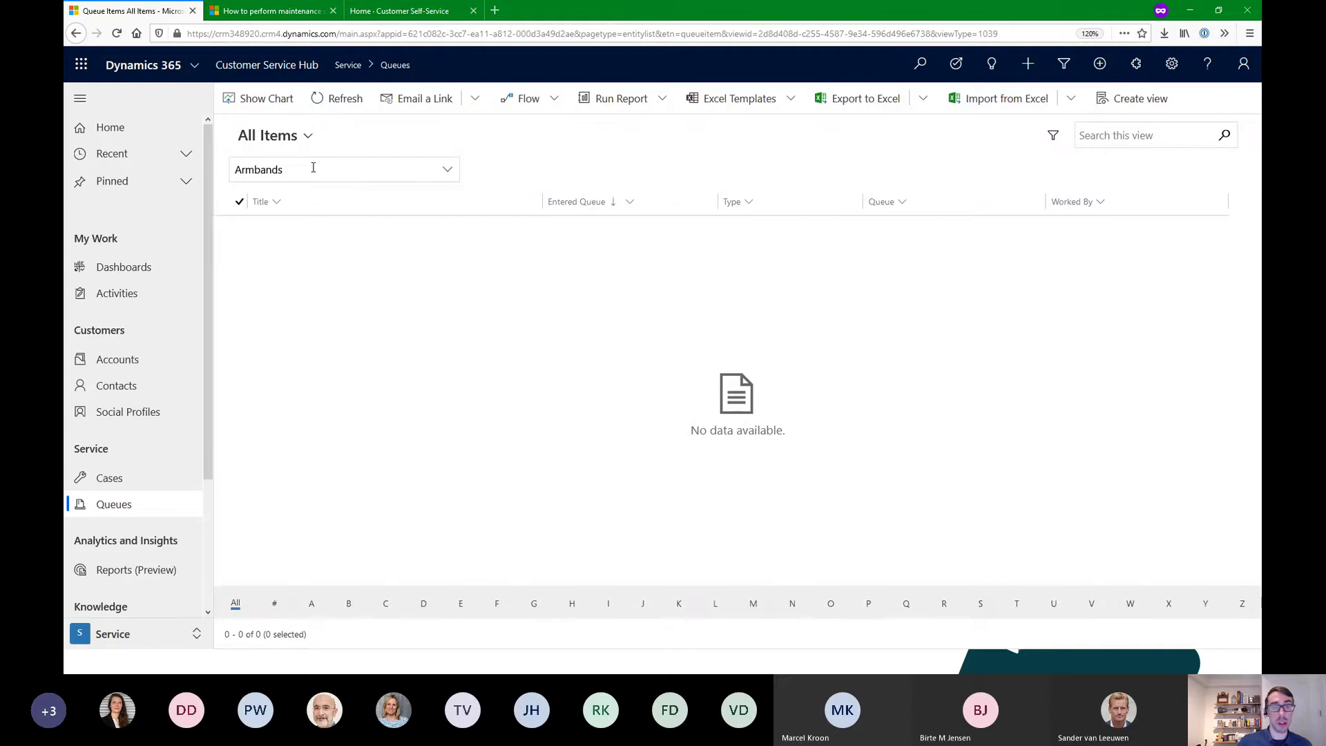
pyautogui.click(340, 112)
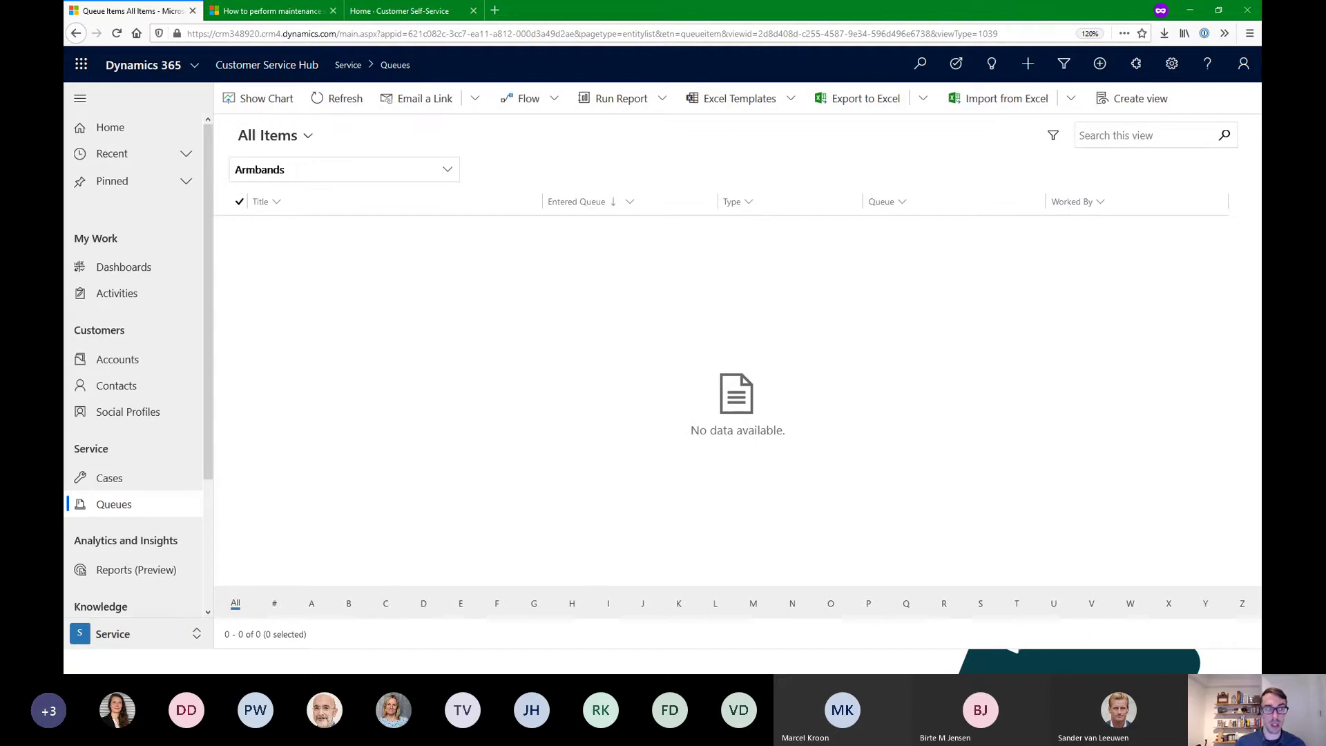
pyautogui.hotkey('alt', 'Tab')
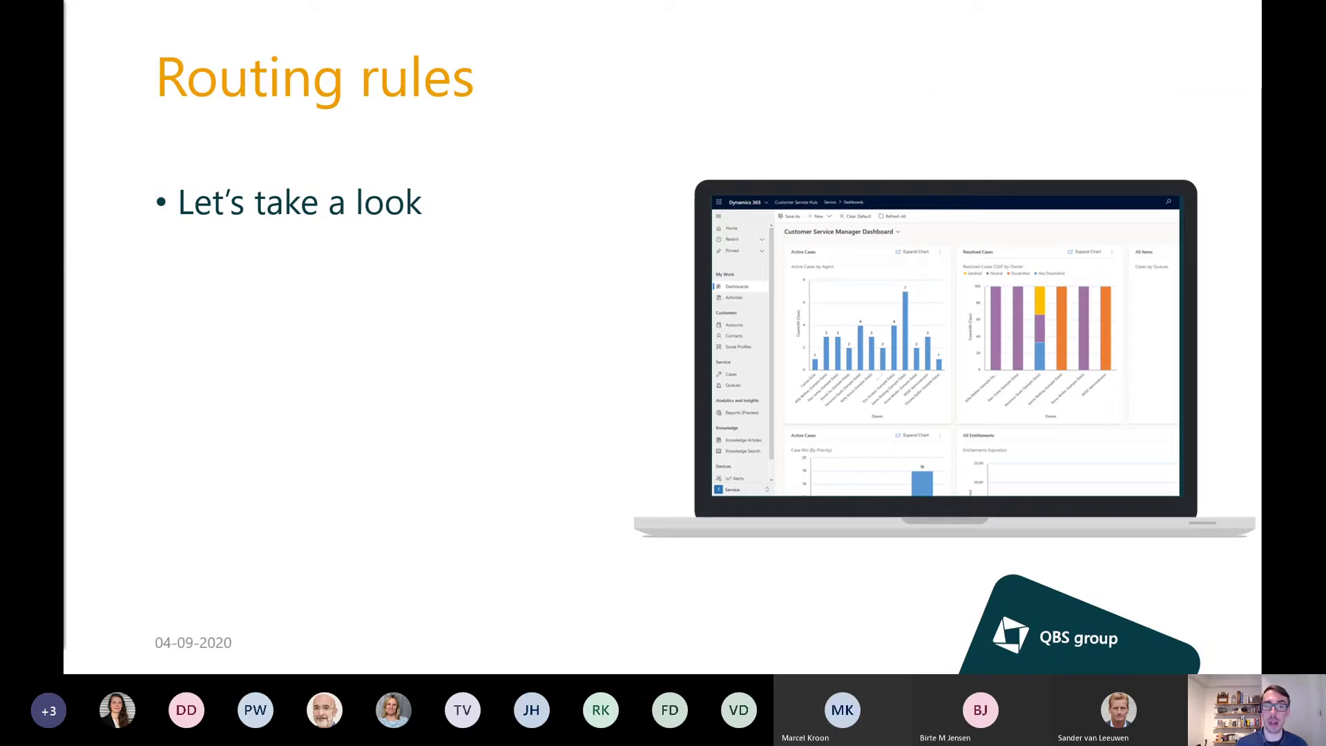
pyautogui.press('Right')
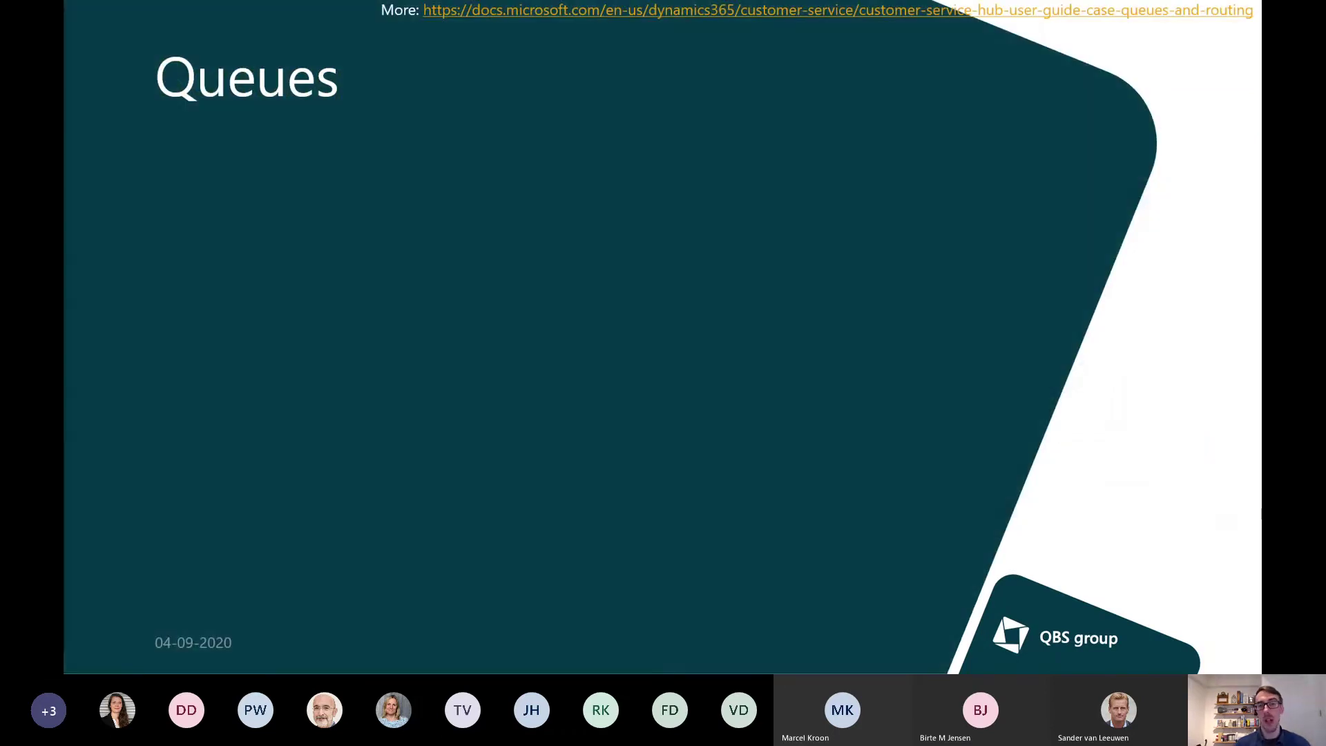
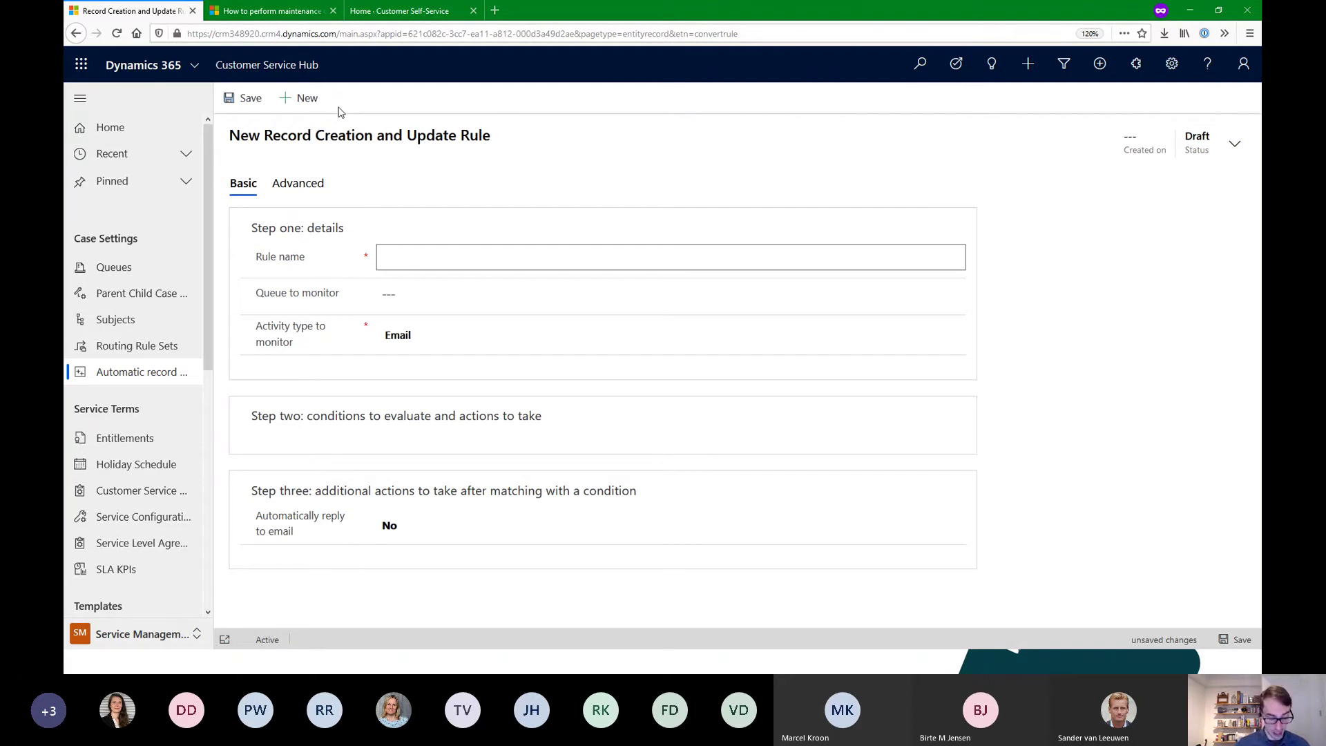
# Name the new record creation and update rule "Incoming service emails" and browse the available queues to monitor
pyautogui.write('ming serv')
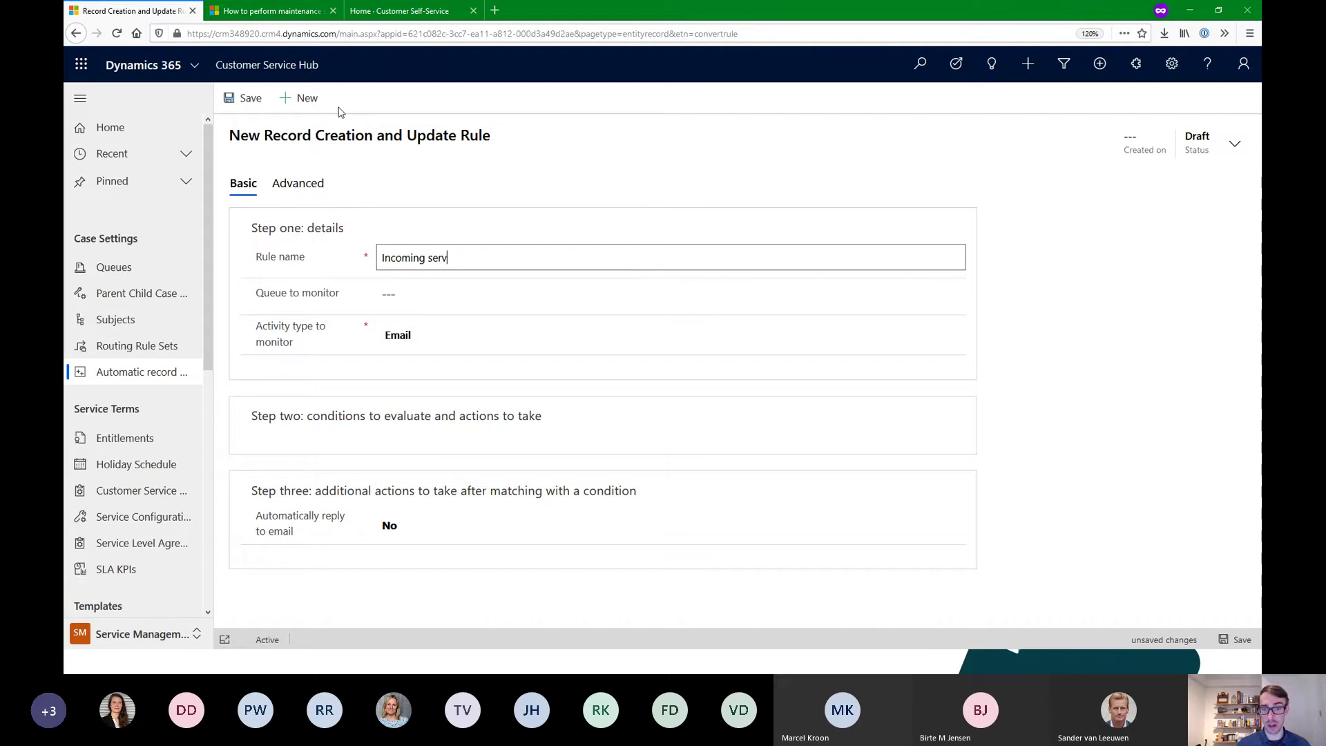
pyautogui.write('ice emails')
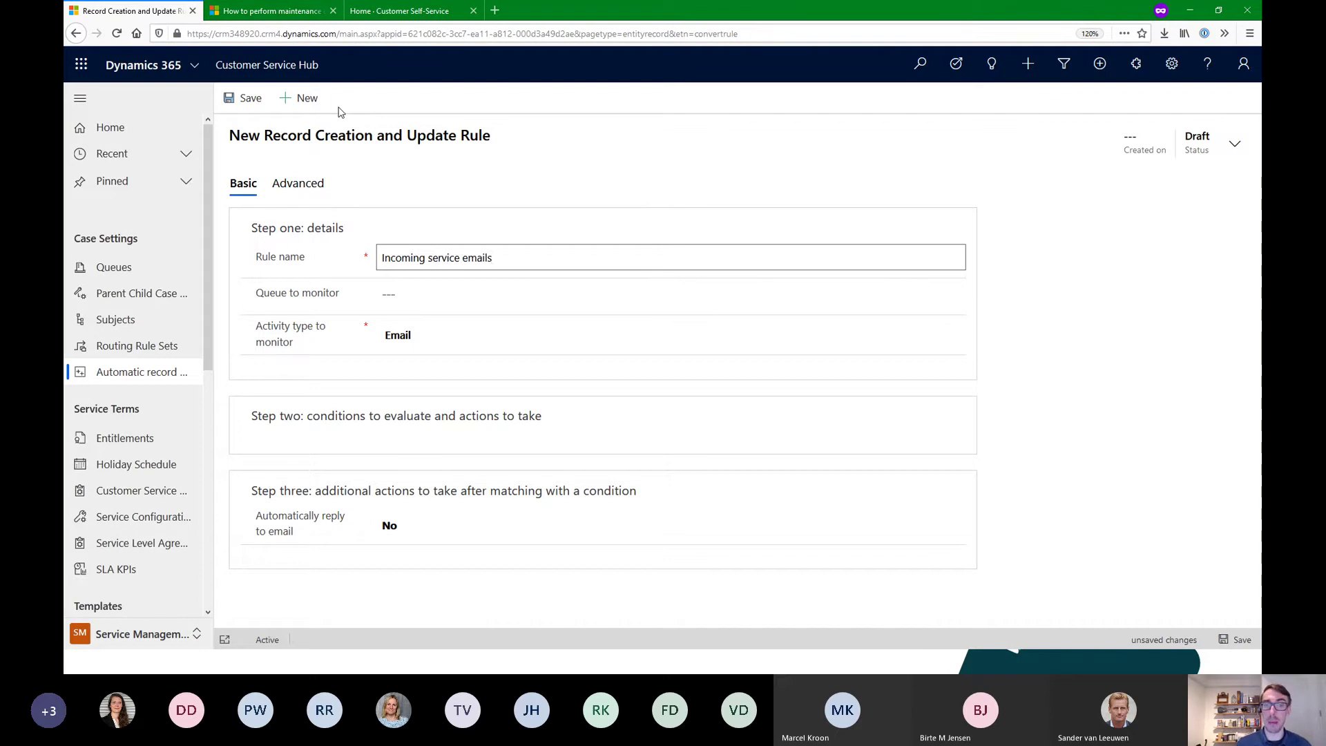
pyautogui.click(447, 311)
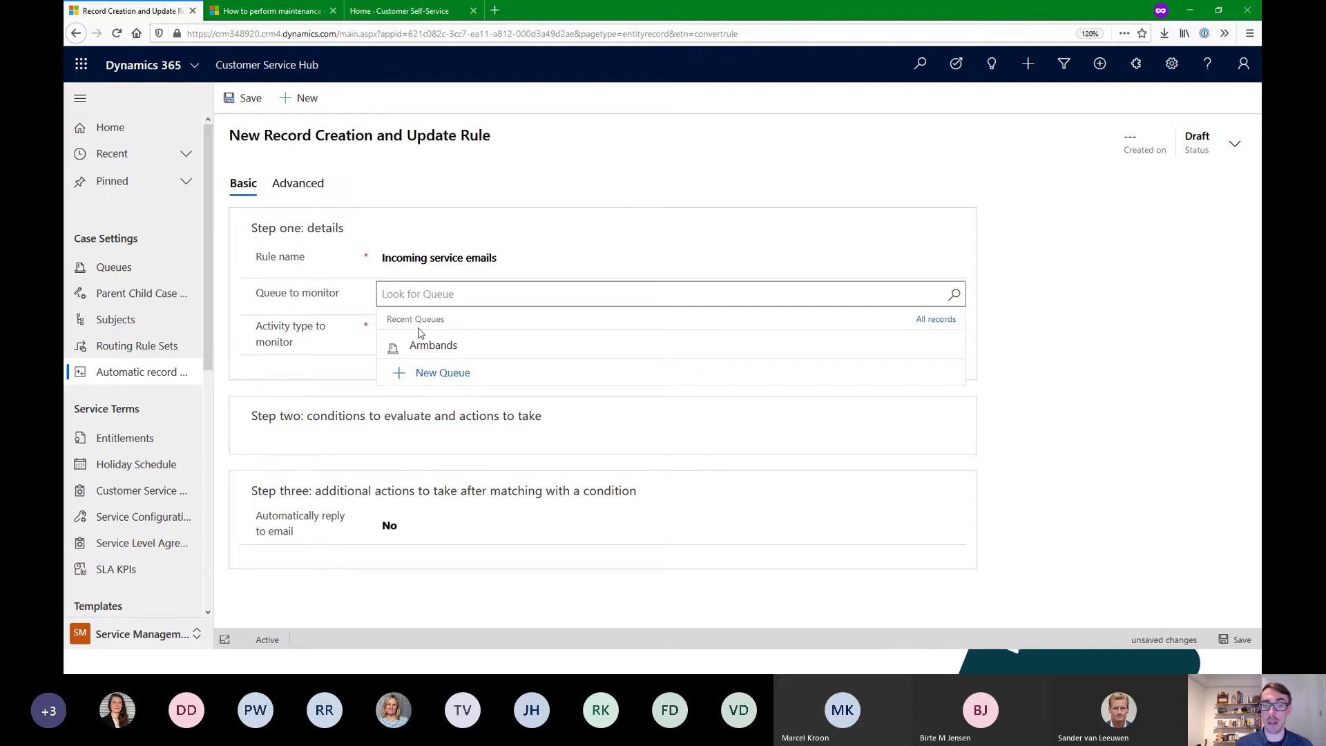
pyautogui.click(953, 295)
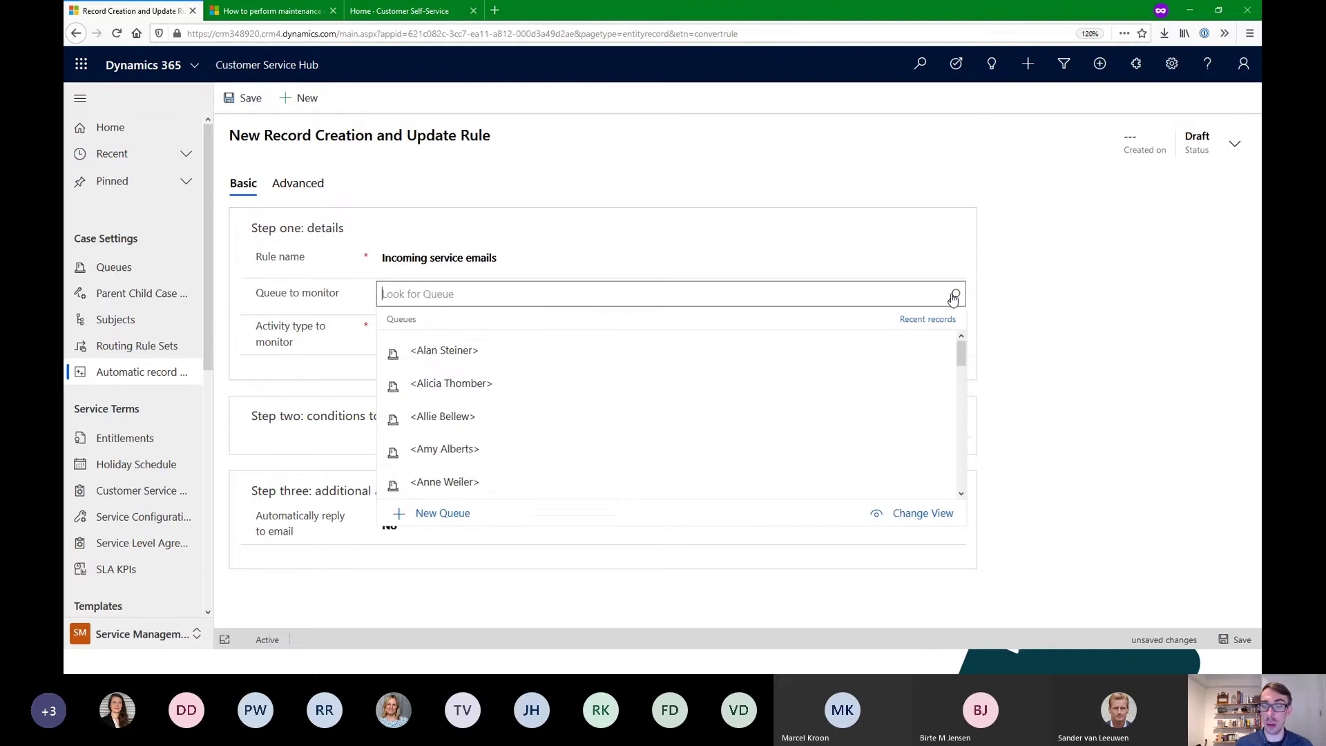
pyautogui.scroll(-10, 428, 425)
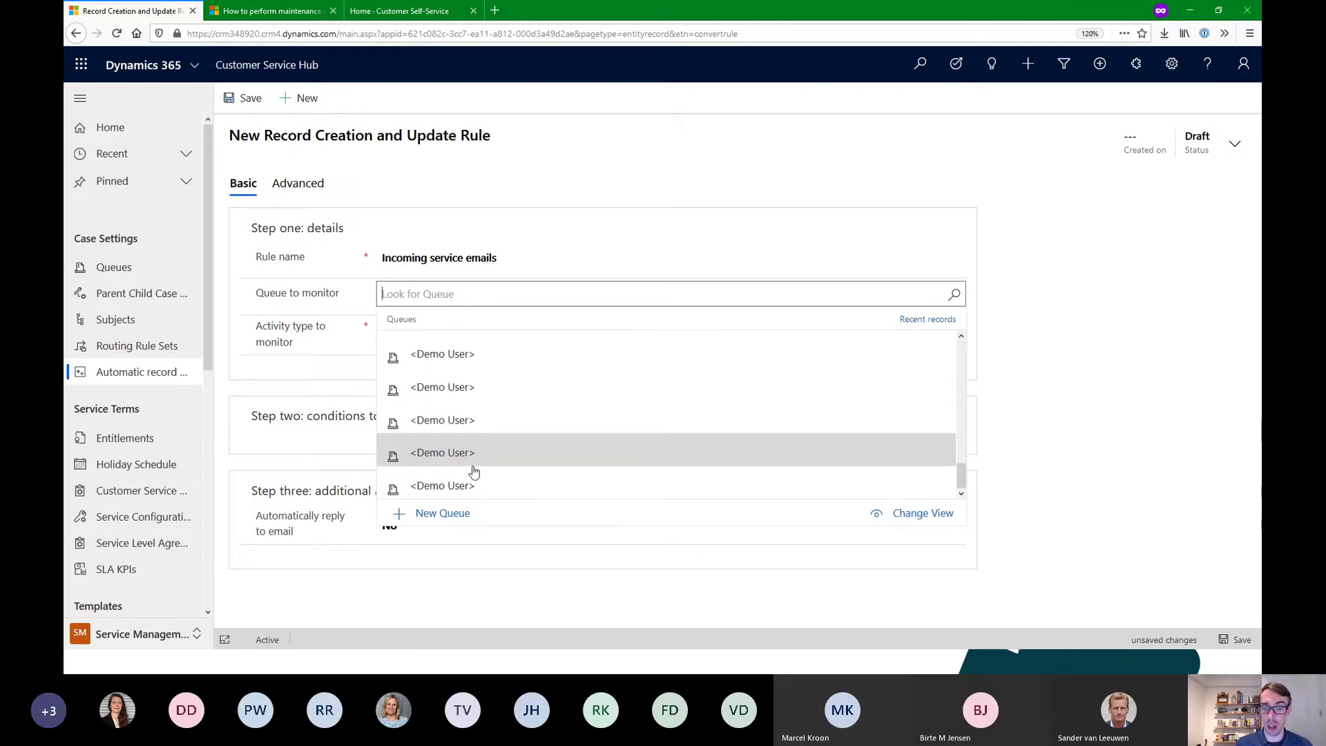
pyautogui.scroll(10, 474, 463)
pyautogui.click(956, 296)
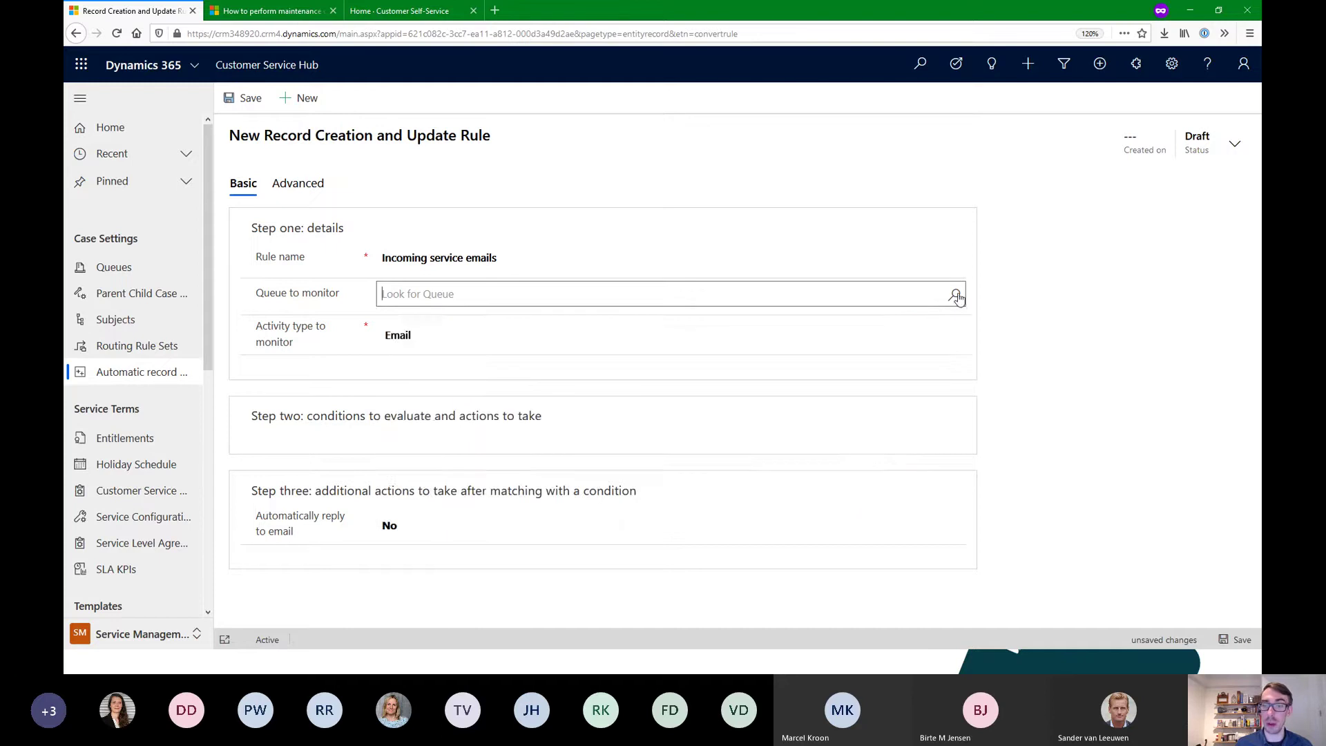
pyautogui.click(957, 297)
pyautogui.click(346, 275)
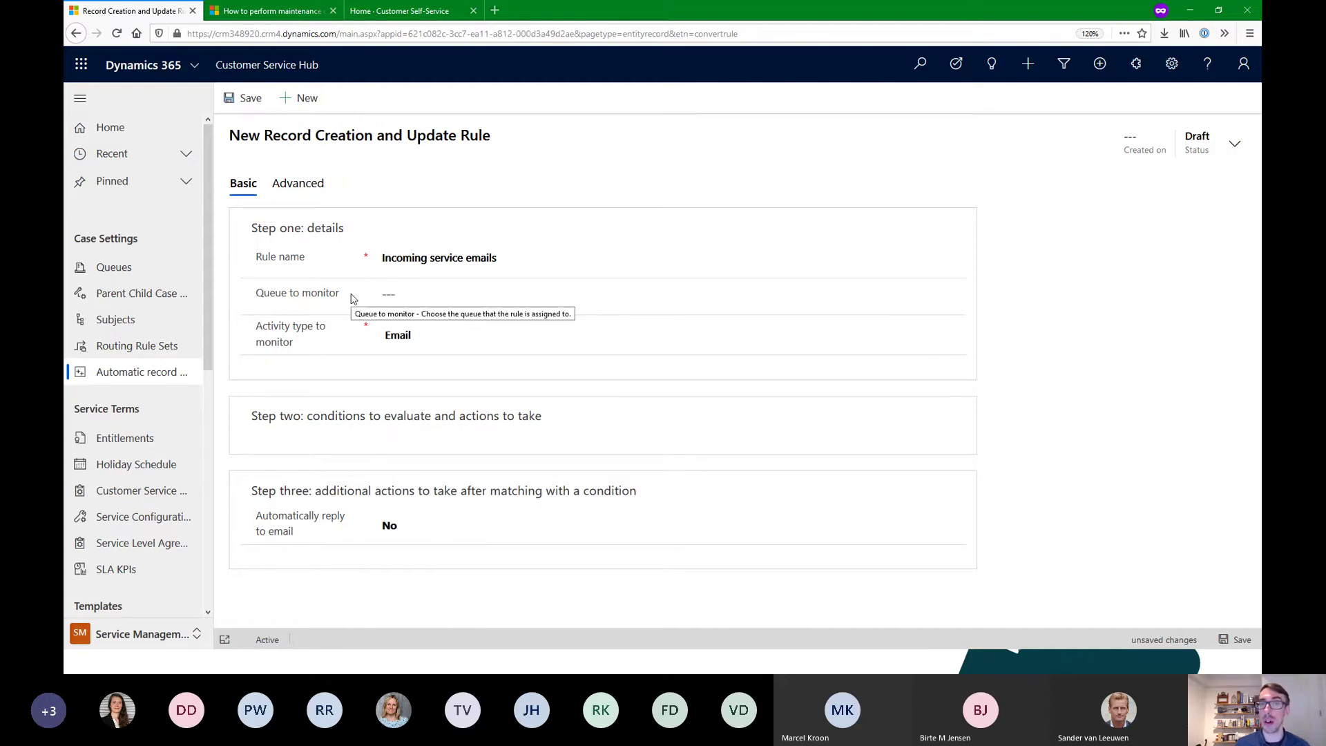
# Leave the new rule unsaved and start a queue named "Support Mailbox" from the case settings queues
pyautogui.click(154, 270)
pyautogui.click(764, 420)
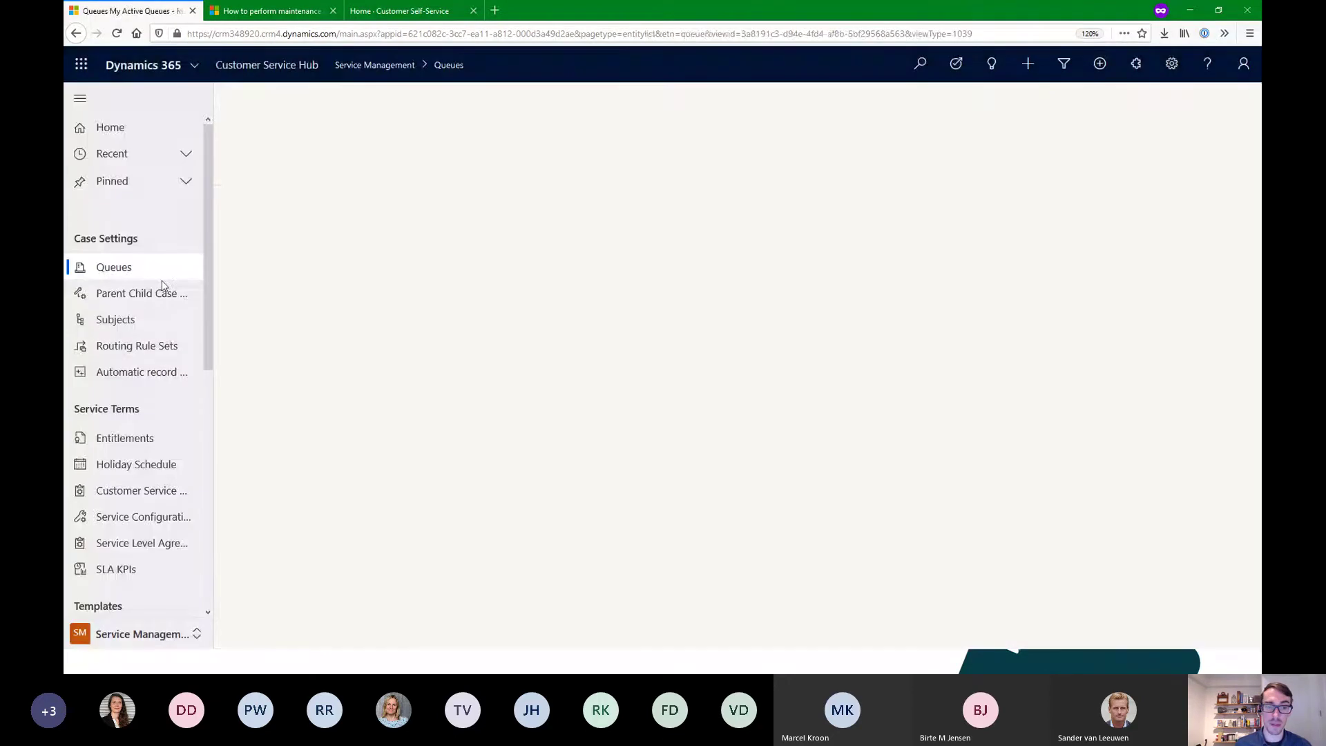
pyautogui.click(340, 99)
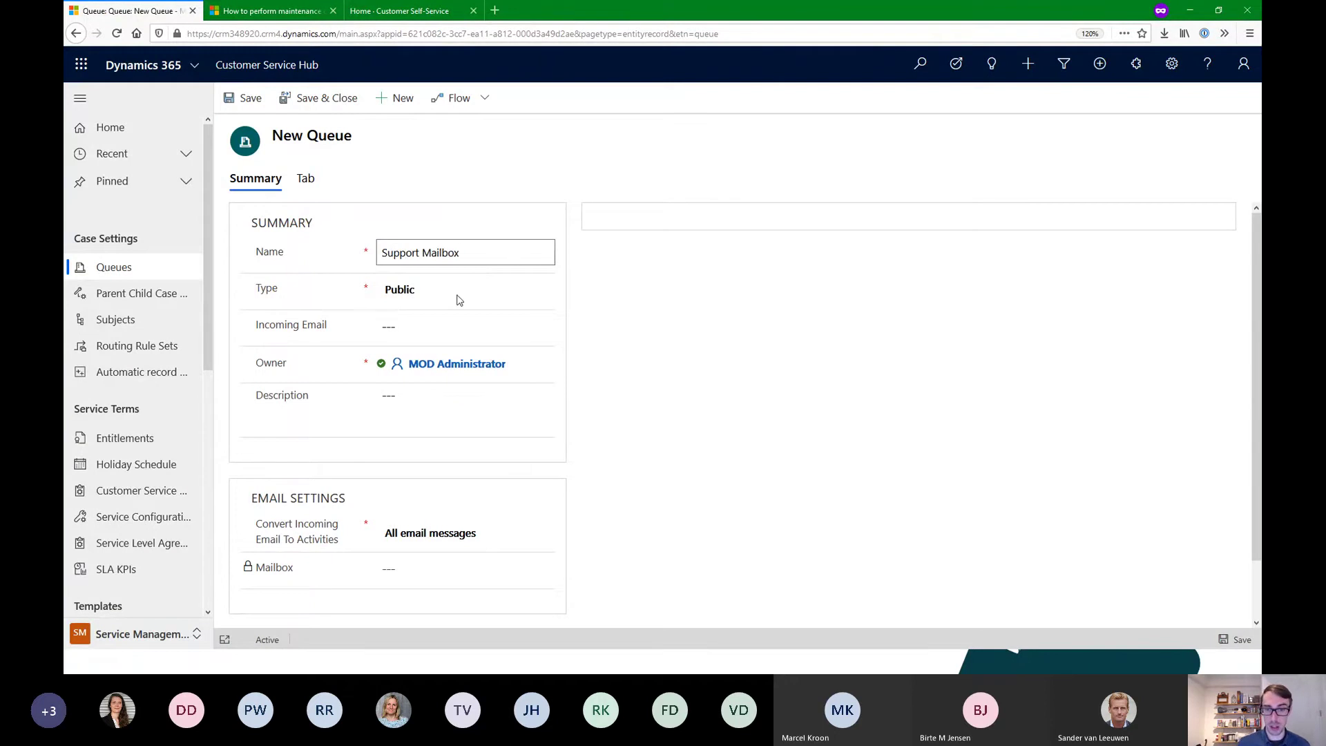
# Enter the support email address as the queue's incoming email, save the queue, and review its email settings
pyautogui.click(443, 331)
pyautogui.write('suppor')
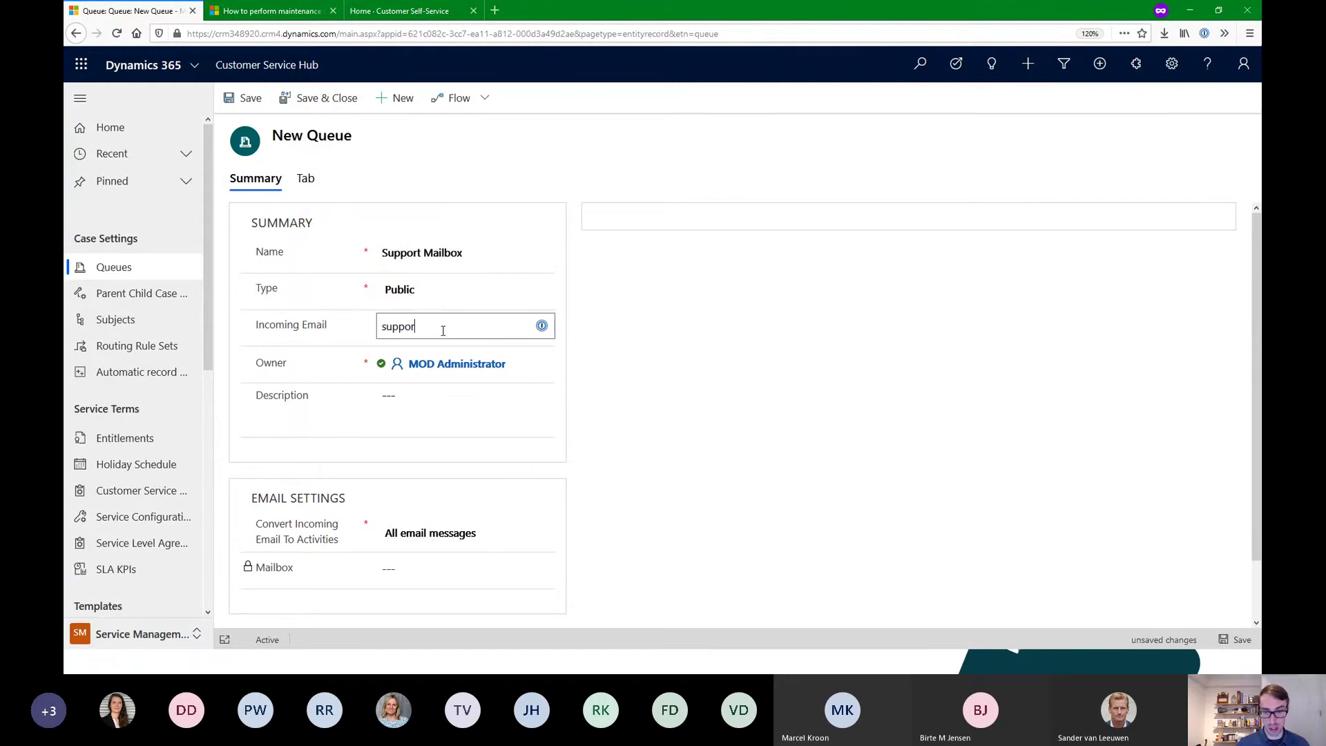
pyautogui.write('t@contoso.com')
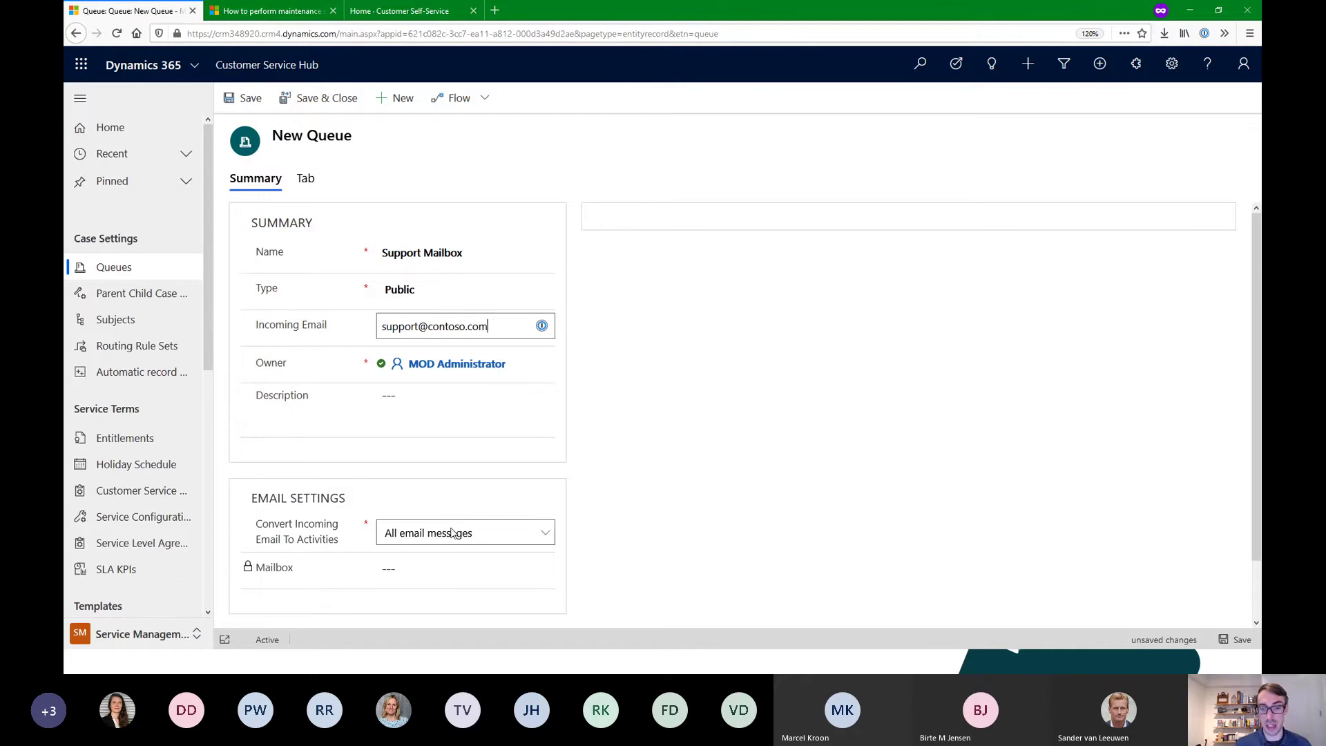
pyautogui.click(249, 100)
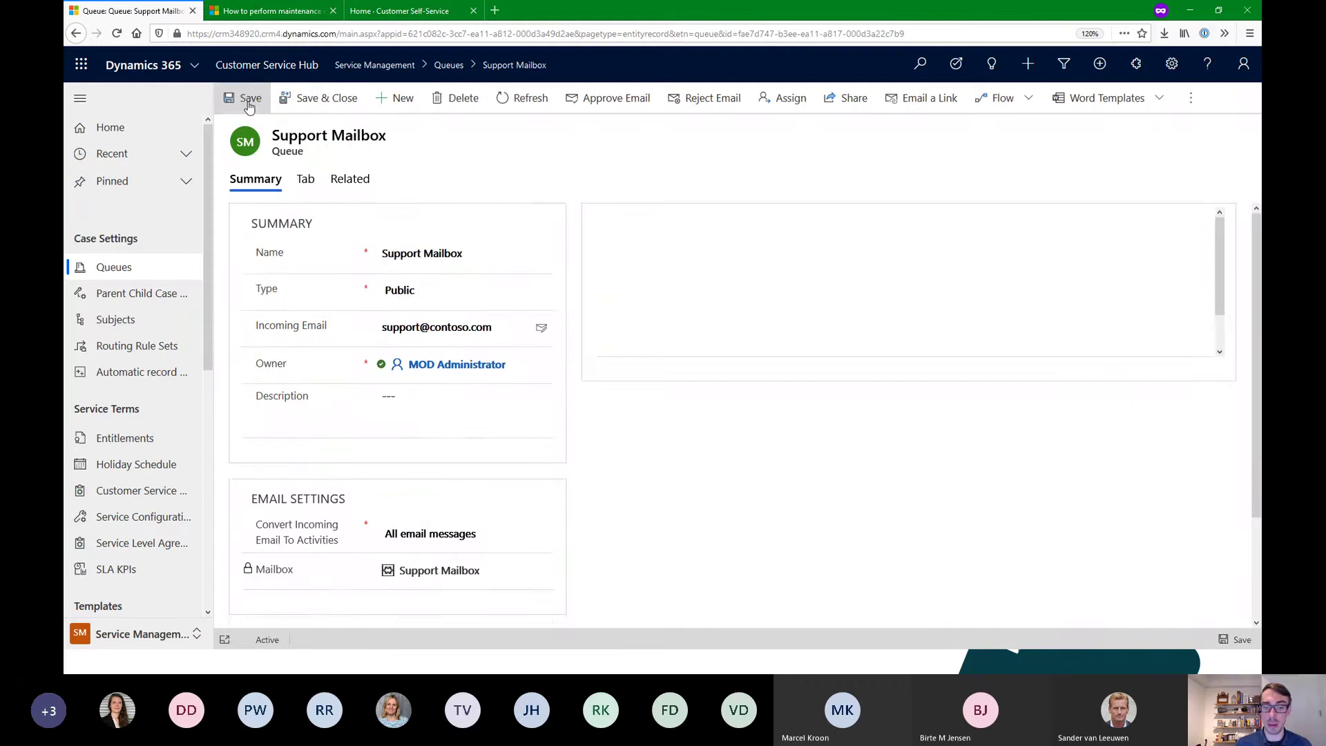
pyautogui.scroll(-3, 290, 280)
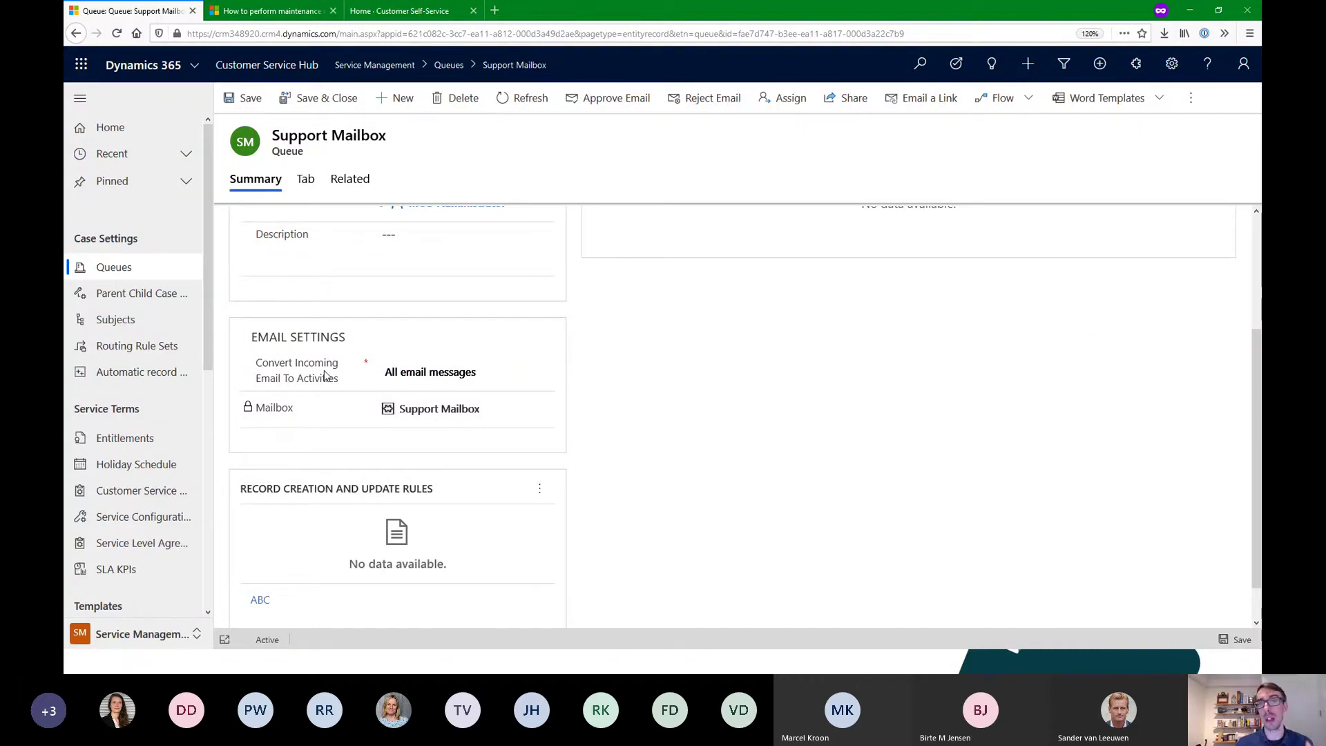
pyautogui.scroll(2, 327, 375)
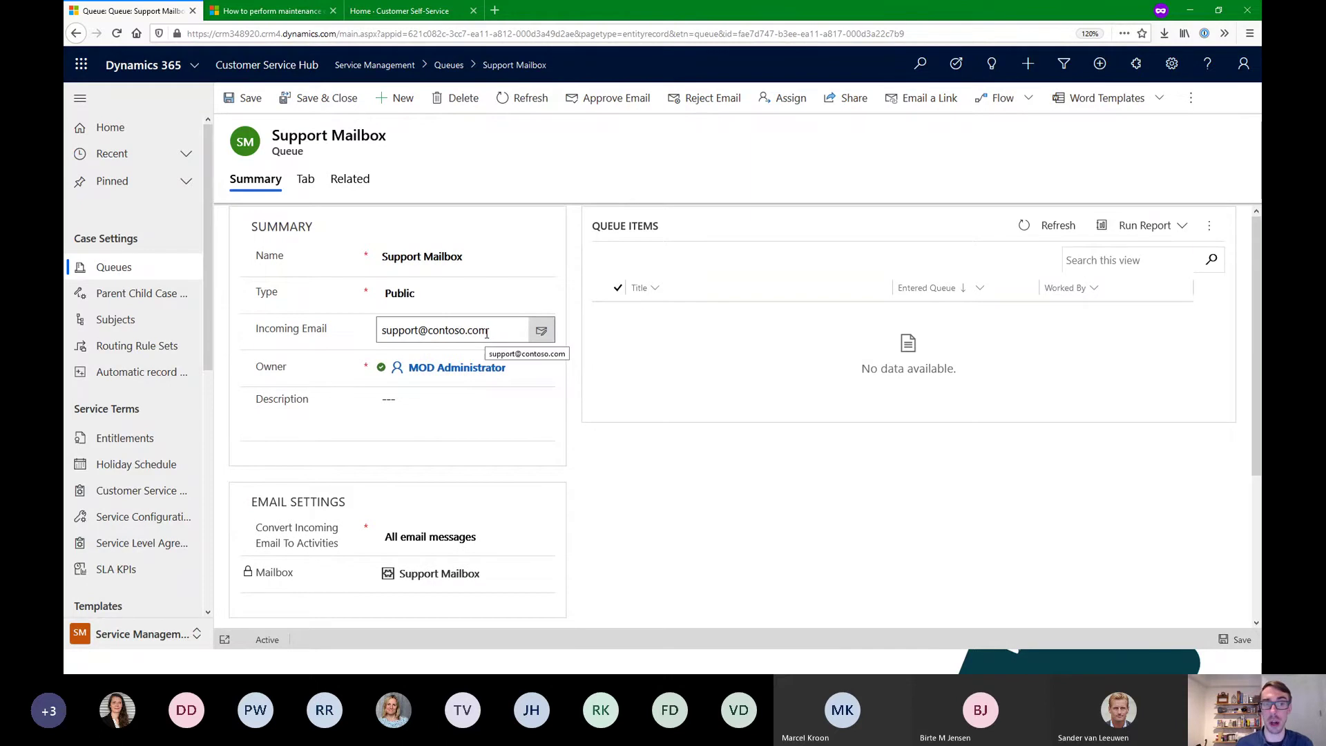
# Start a new automatic record creation and update rule named "Support mail"
pyautogui.click(152, 372)
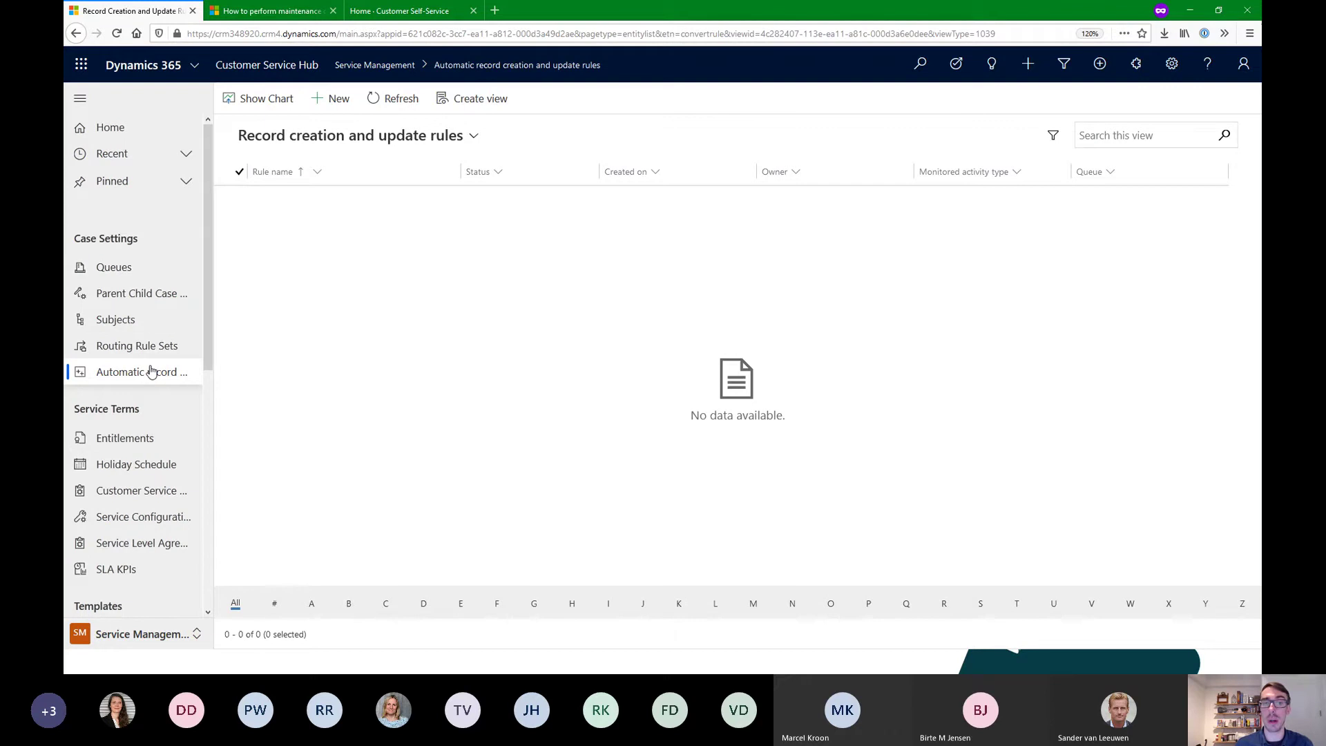
pyautogui.click(333, 98)
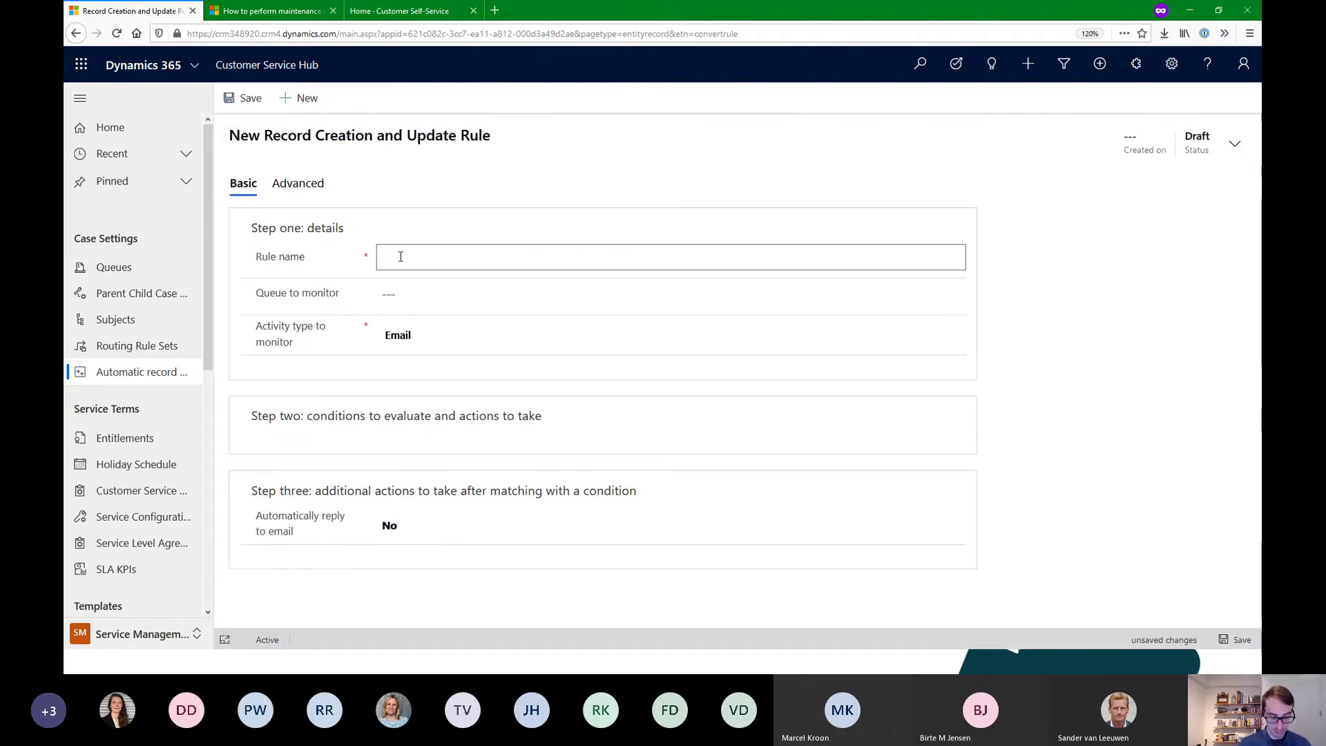
pyautogui.write('Sup')
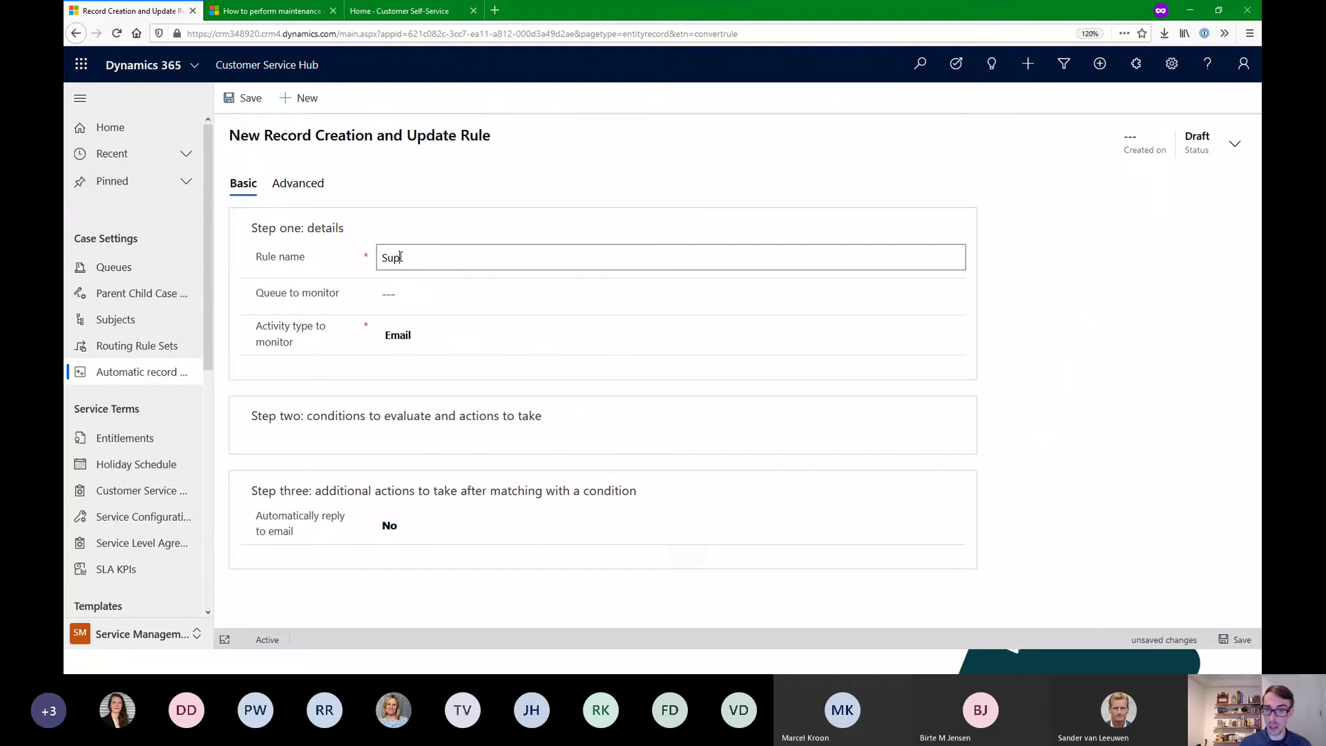
pyautogui.write('port mail')
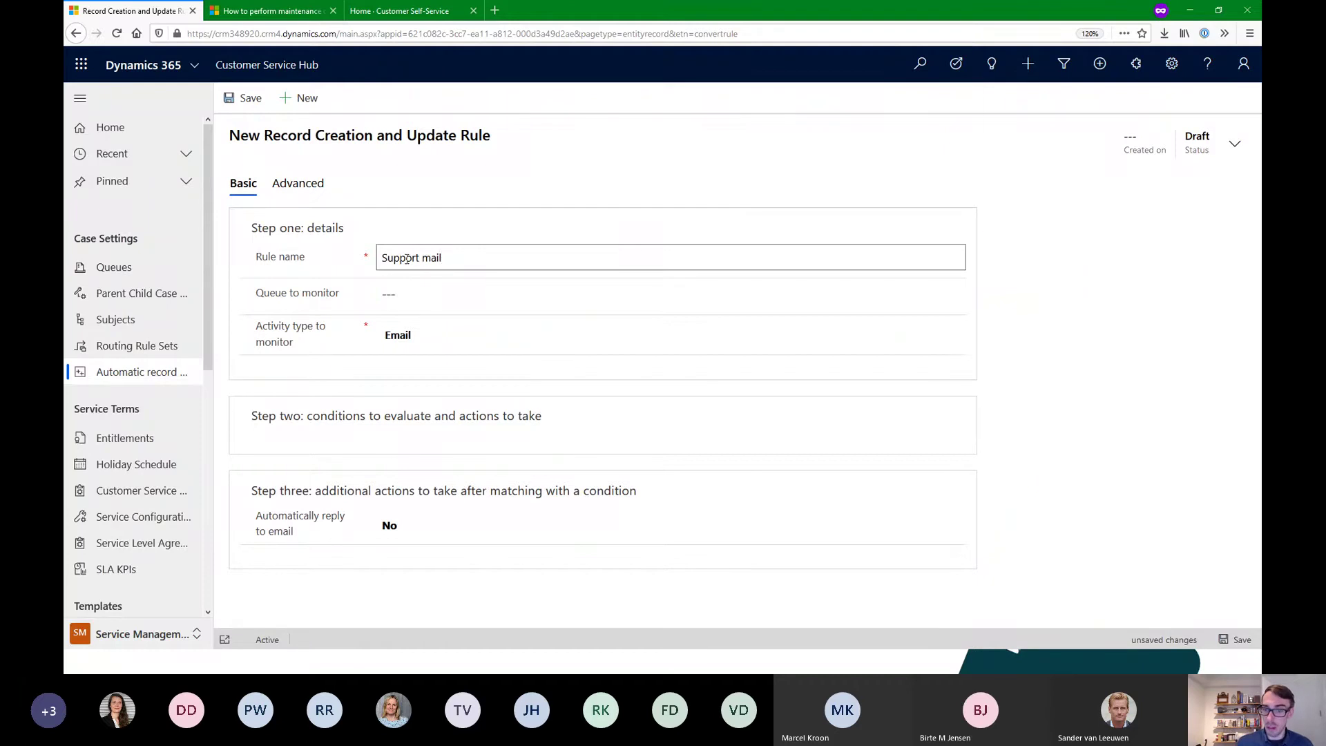
# Set Support Mailbox as the queue to monitor and save the rule
pyautogui.click(952, 301)
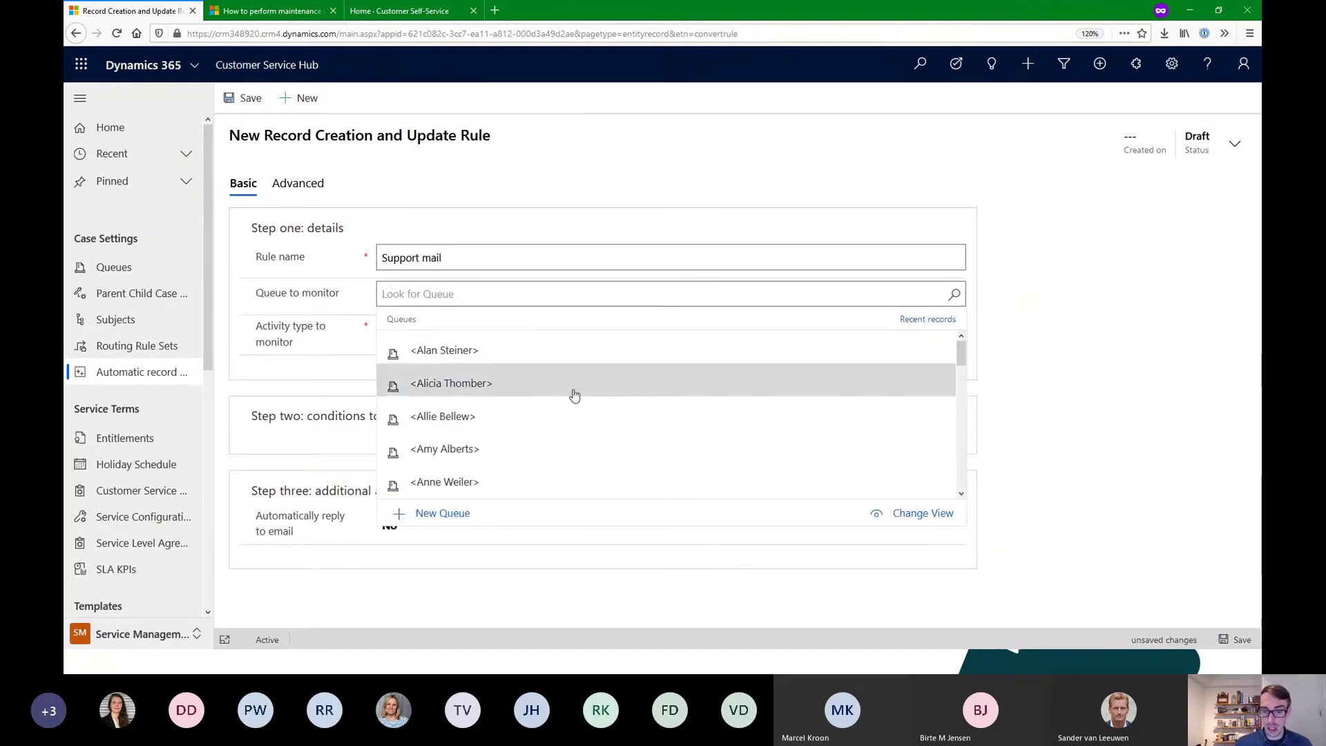
pyautogui.scroll(-5, 553, 387)
pyautogui.write('sup')
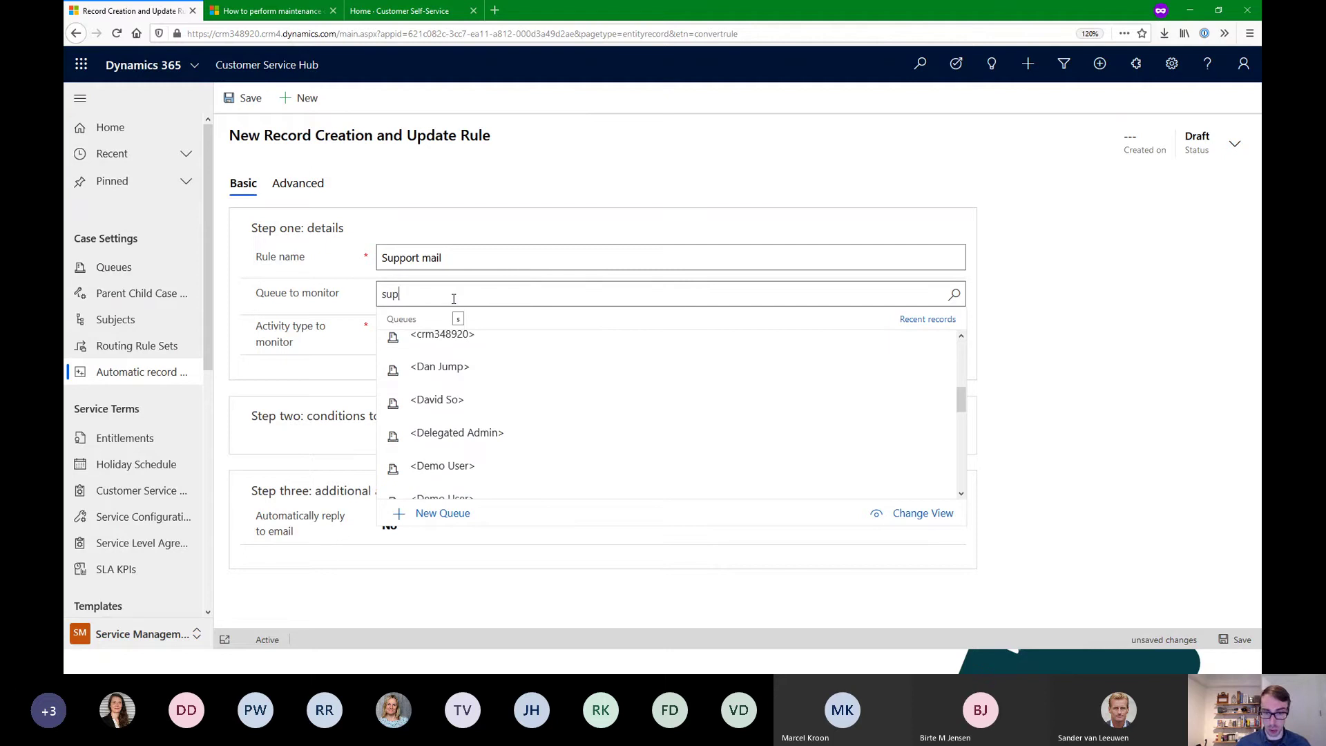
pyautogui.write('port')
pyautogui.click(458, 351)
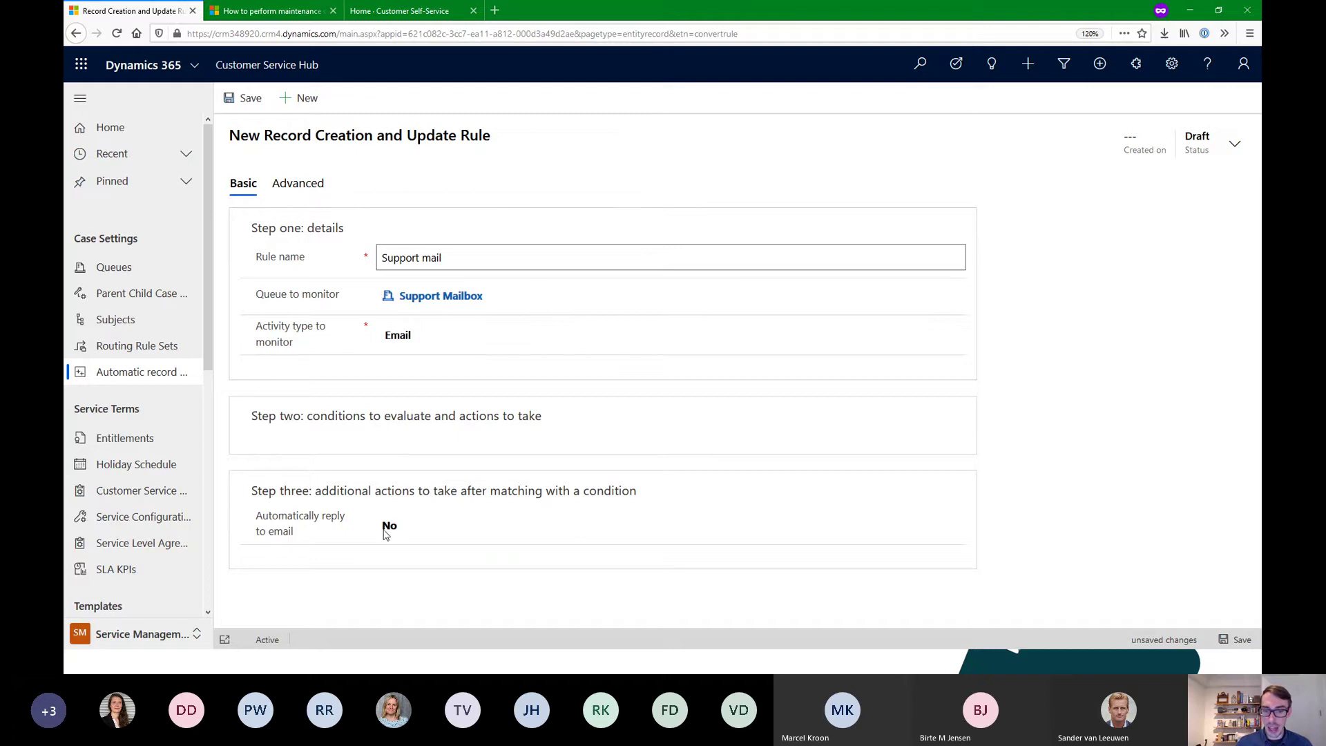
pyautogui.click(237, 98)
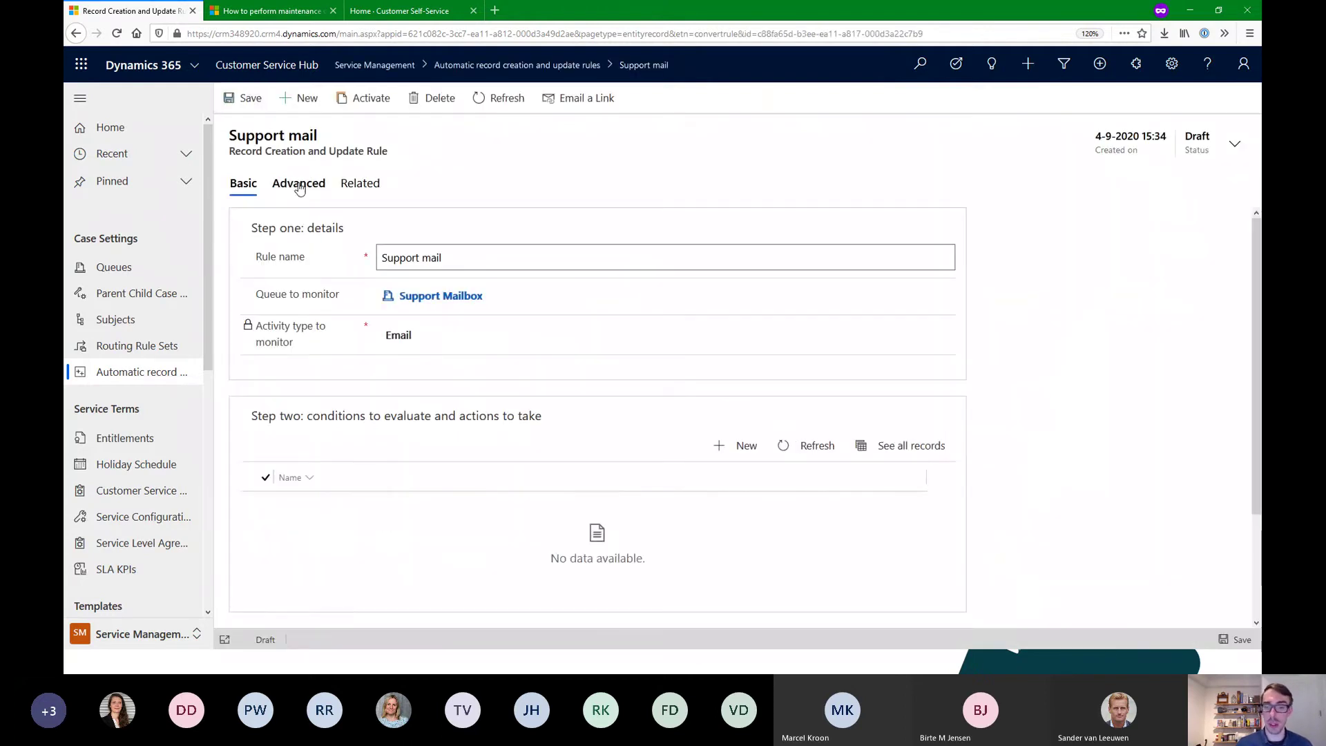
# Create a rule item with the condition name "Default" and add an empty condition row to it
pyautogui.scroll(-1, 260, 389)
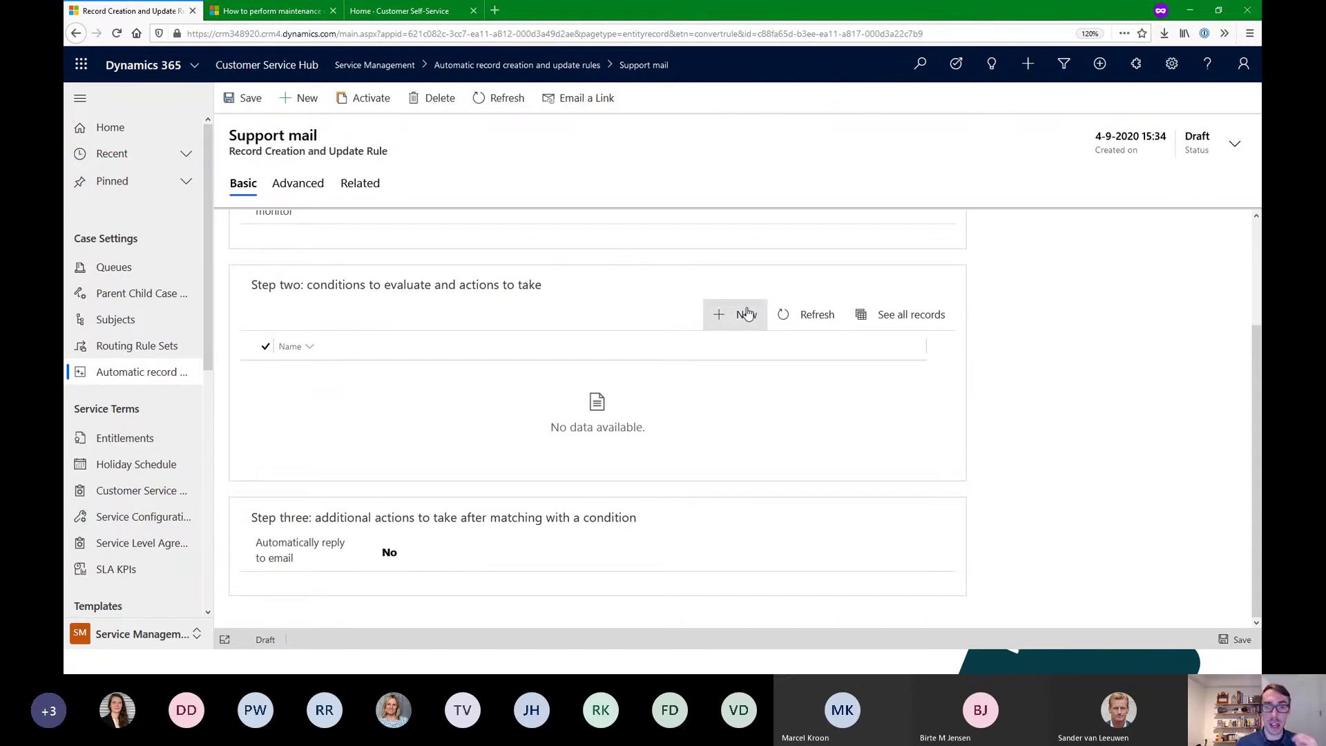
pyautogui.click(747, 314)
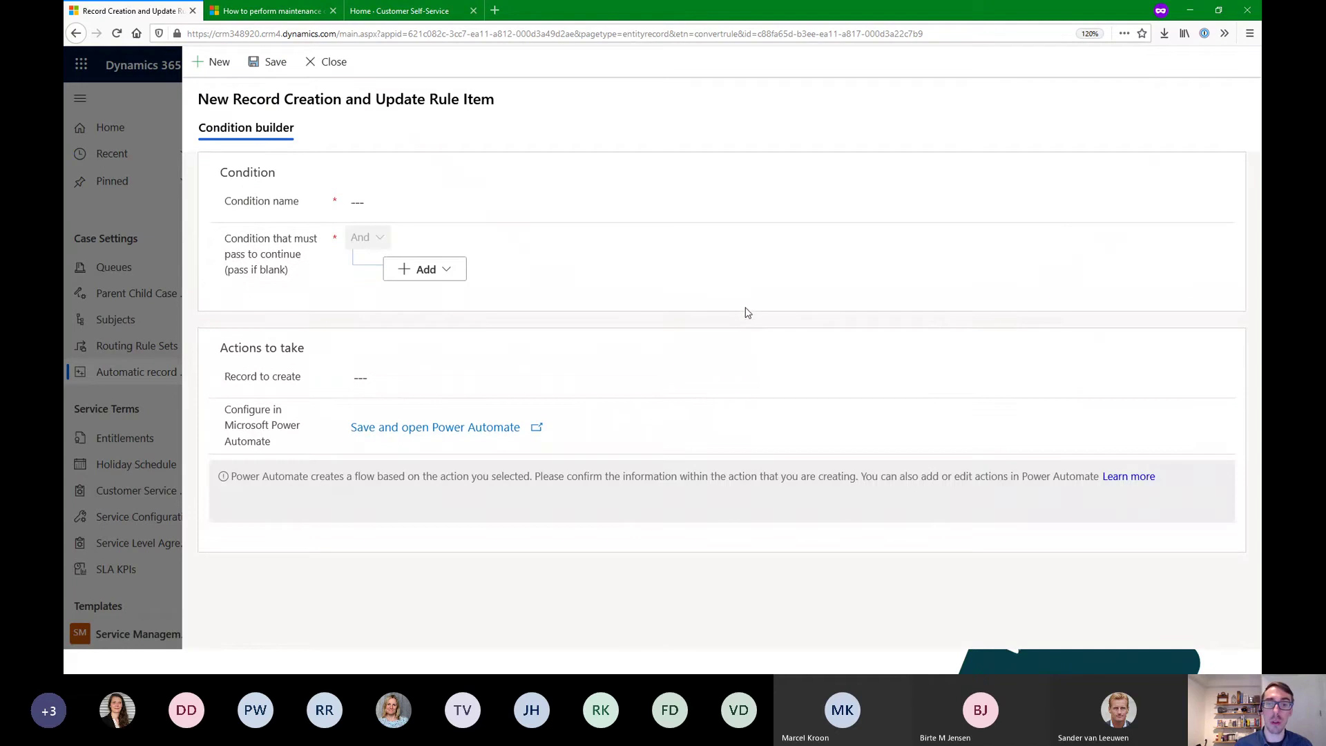
pyautogui.click(417, 205)
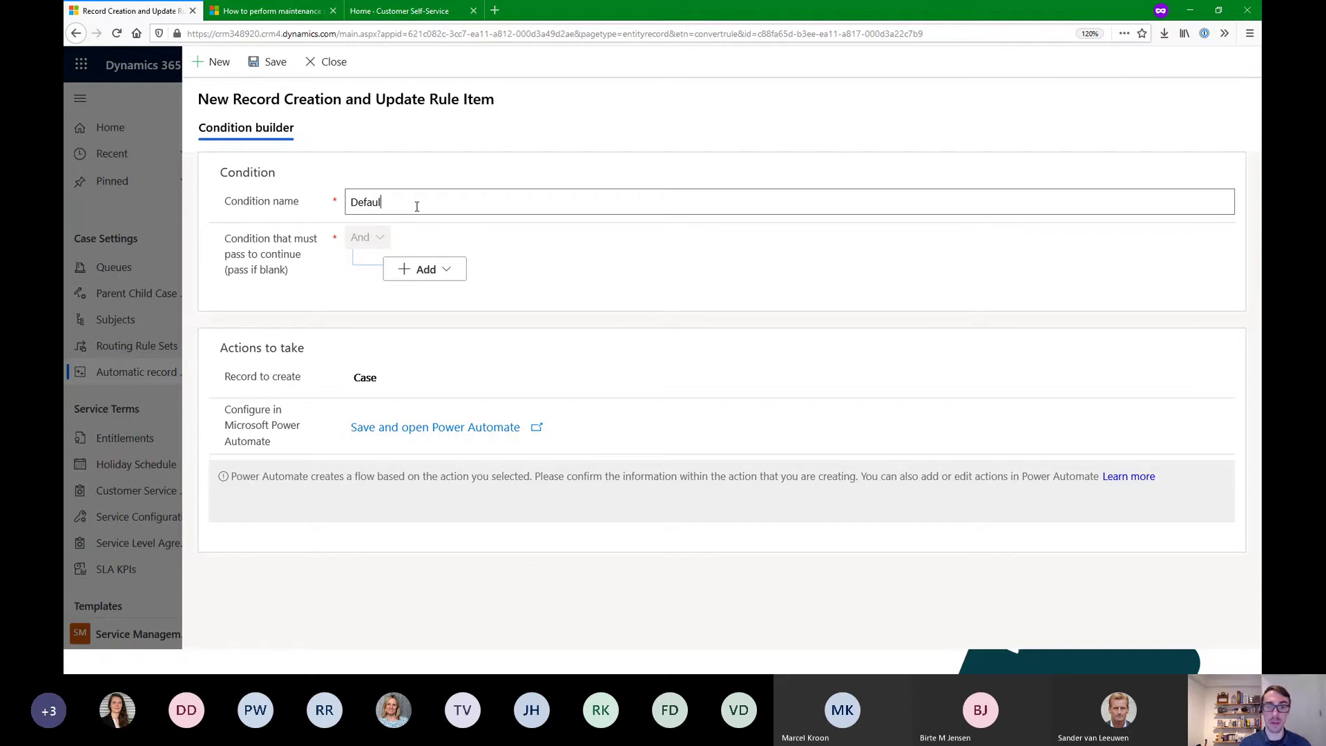
pyautogui.click(420, 269)
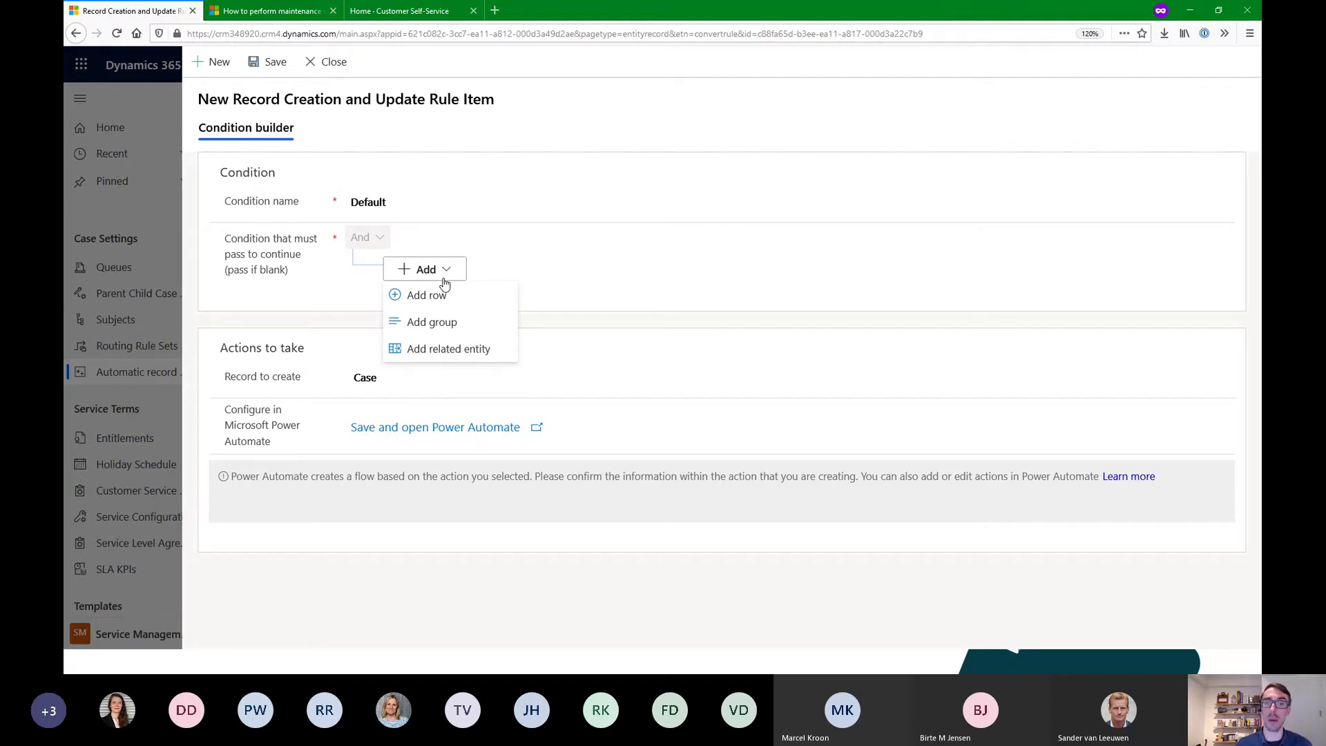
pyautogui.click(460, 298)
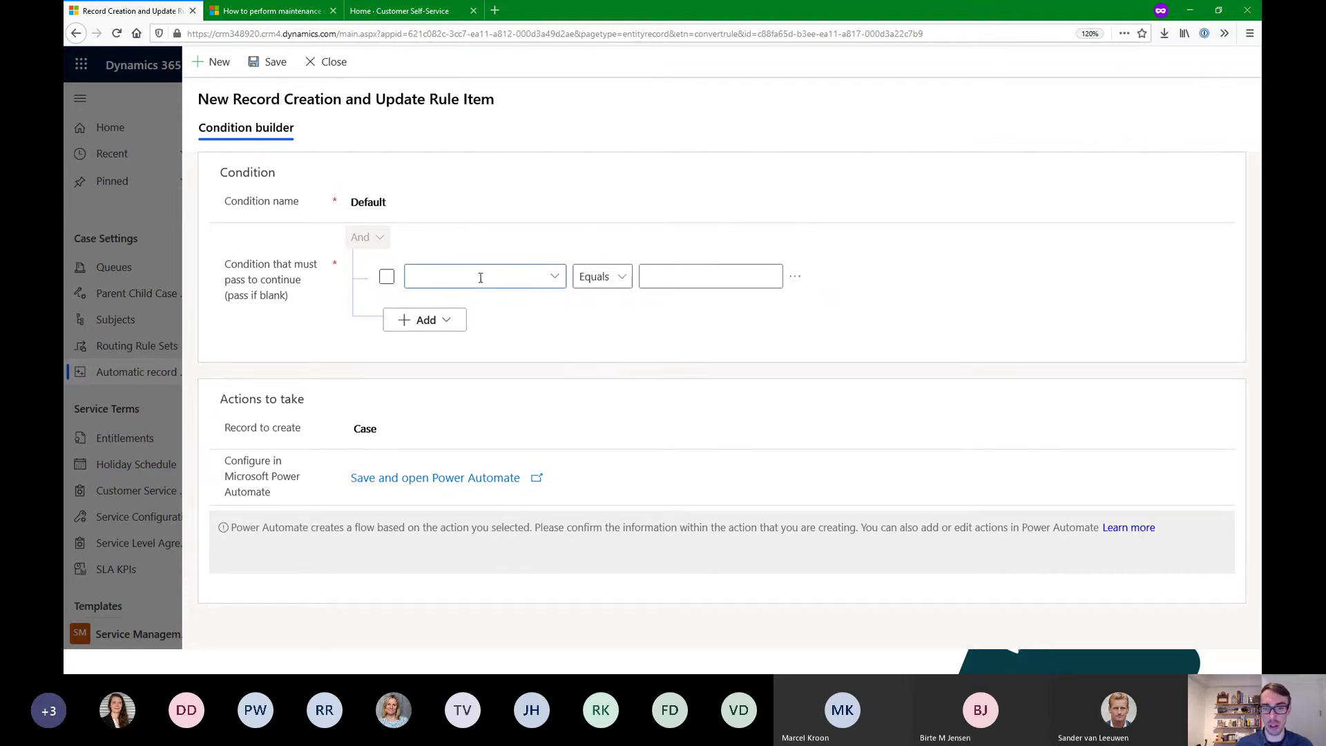
# Browse the email fields available for the condition row and try finding one that starts with "Con"
pyautogui.click(480, 276)
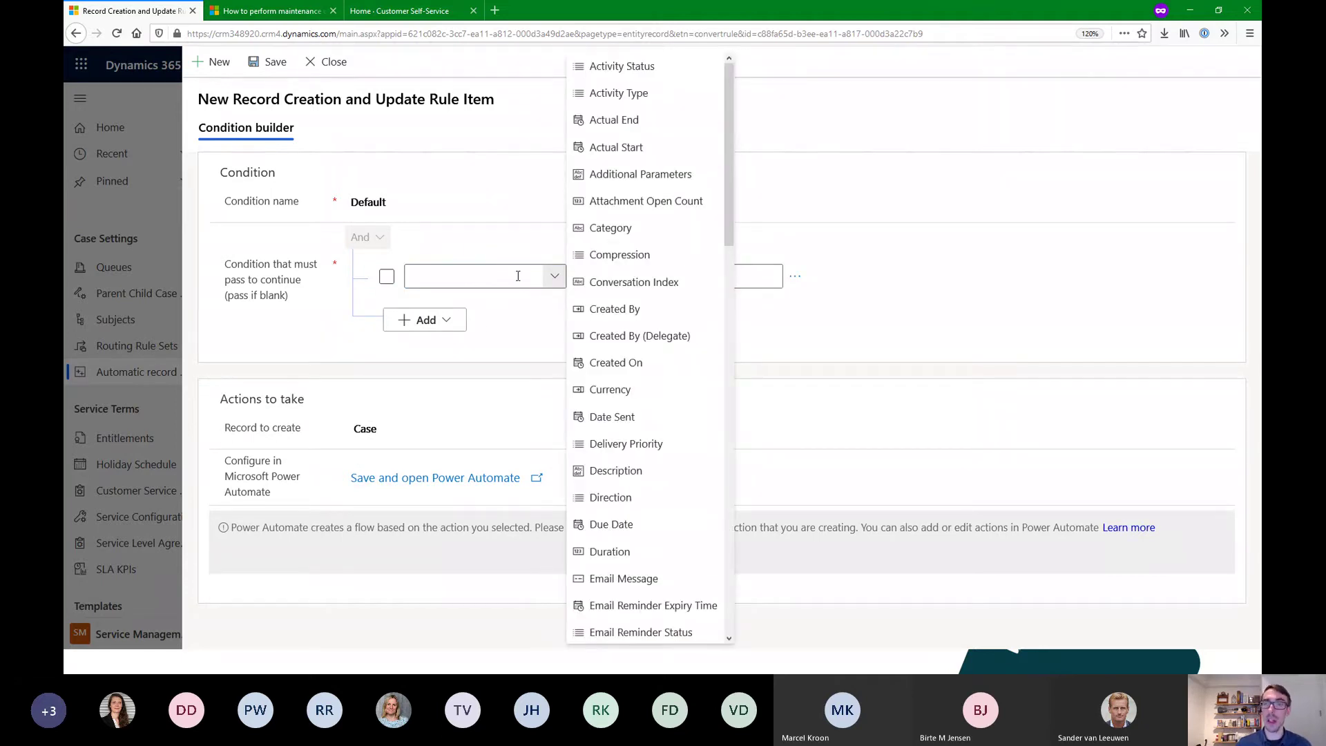
pyautogui.scroll(-3, 622, 276)
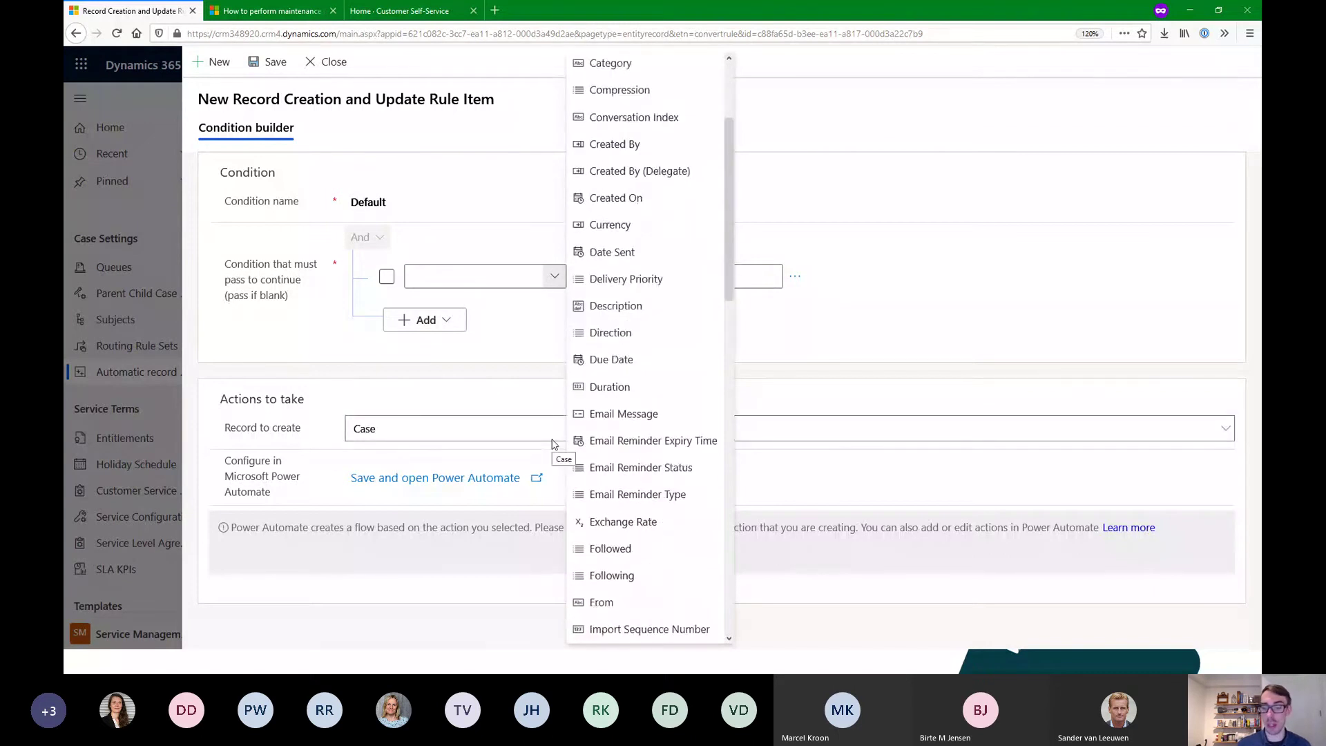
pyautogui.scroll(-2, 608, 394)
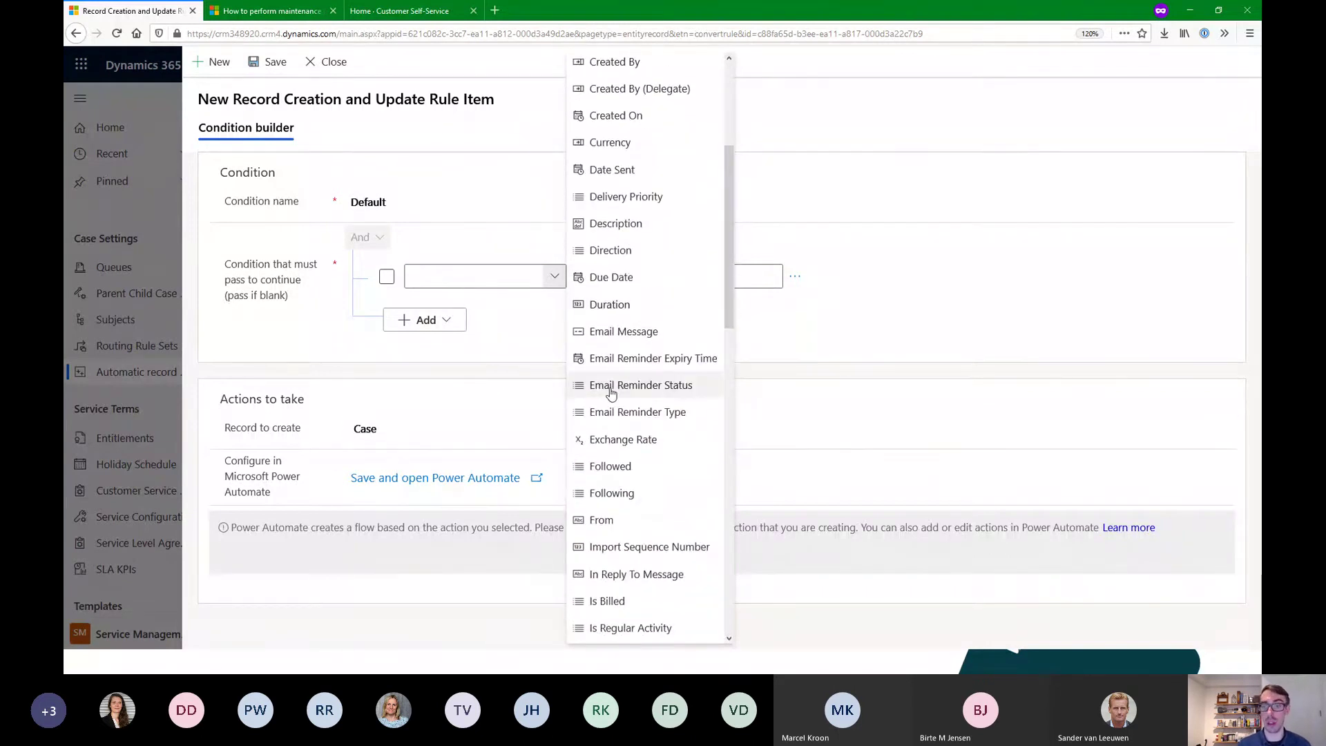
pyautogui.scroll(-5, 611, 393)
pyautogui.scroll(8, 612, 394)
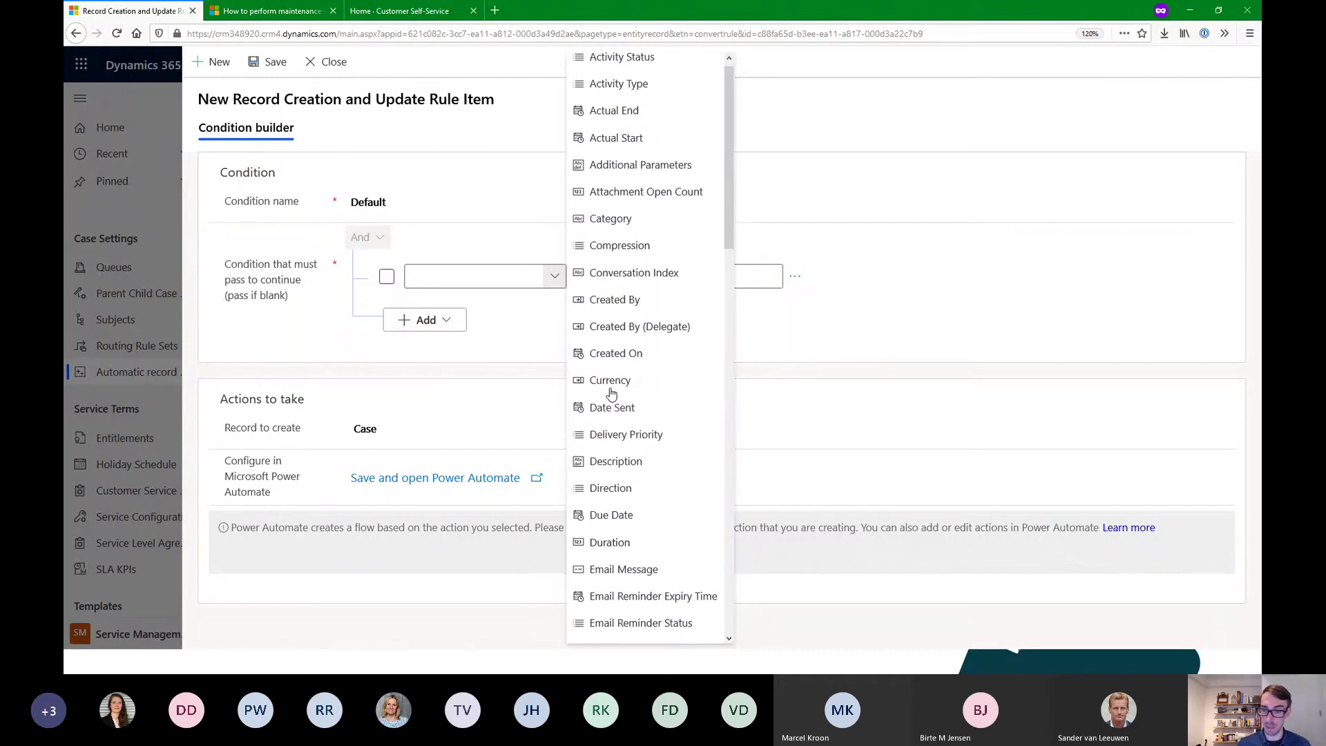
pyautogui.write('Con')
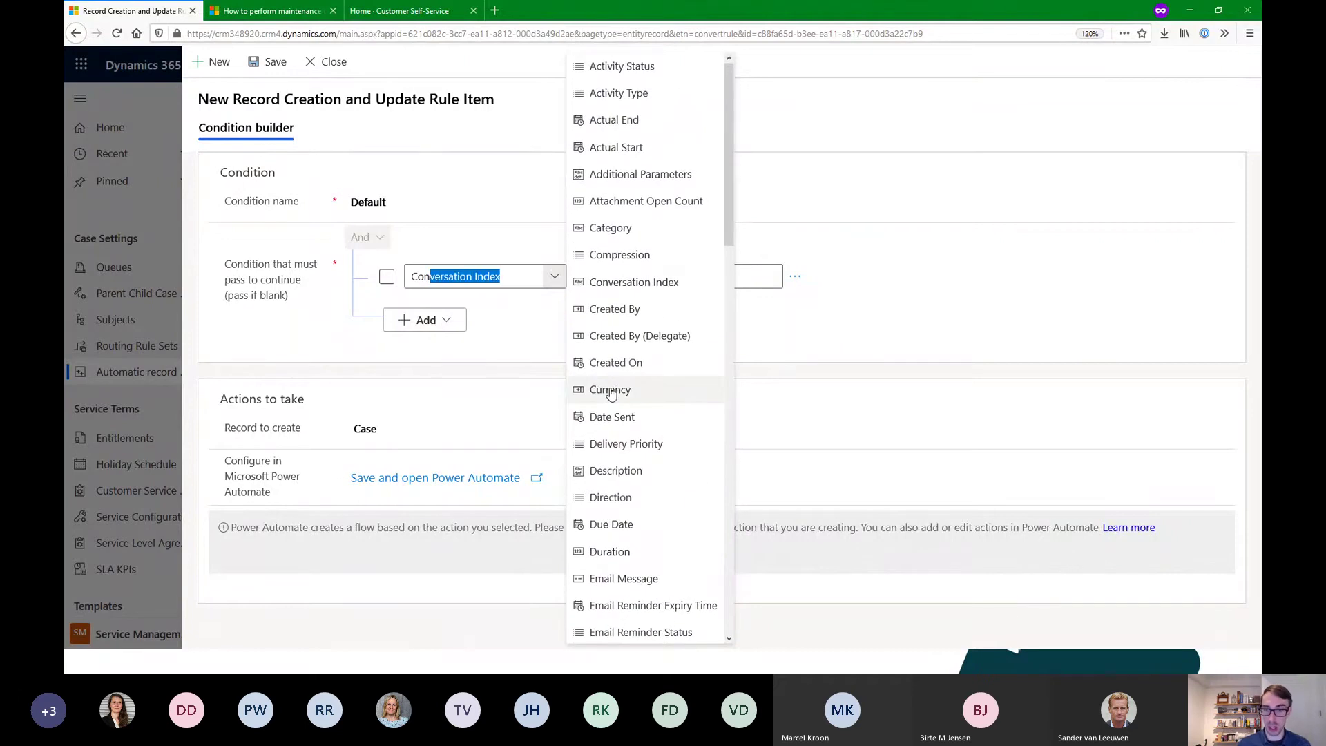
pyautogui.press('Down')
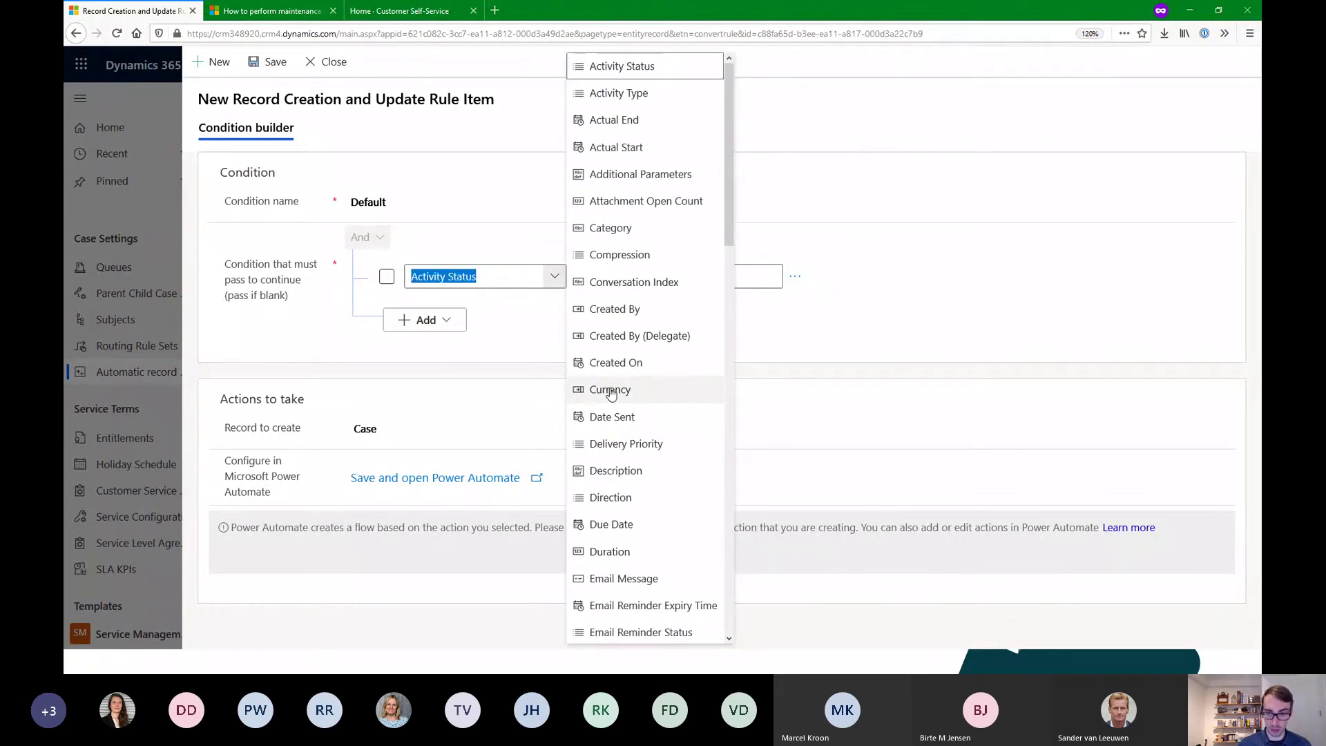
# Try to set the condition row's field to From by entering its name
pyautogui.click(503, 273)
pyautogui.hotkey('ctrl', 'shift', 'Left')
pyautogui.hotkey('ctrl', 'shift', 'Left')
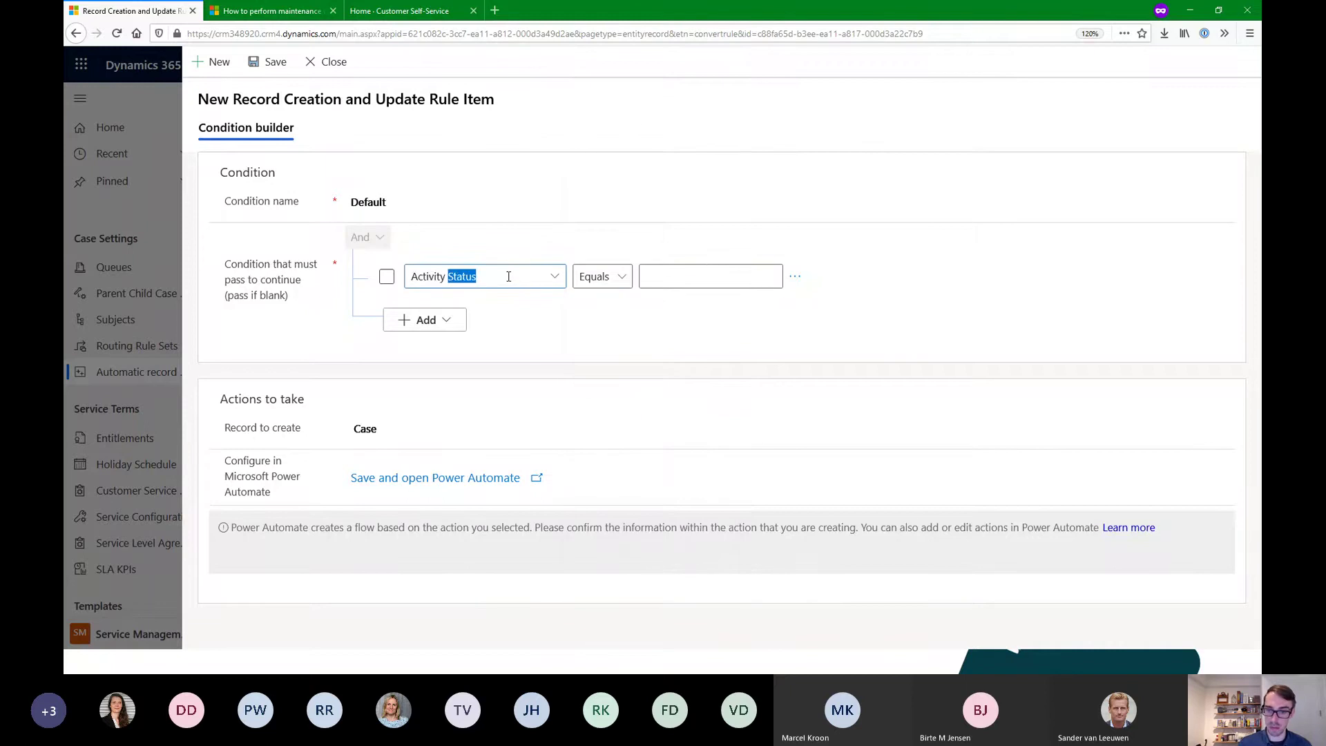
pyautogui.write('FRO')
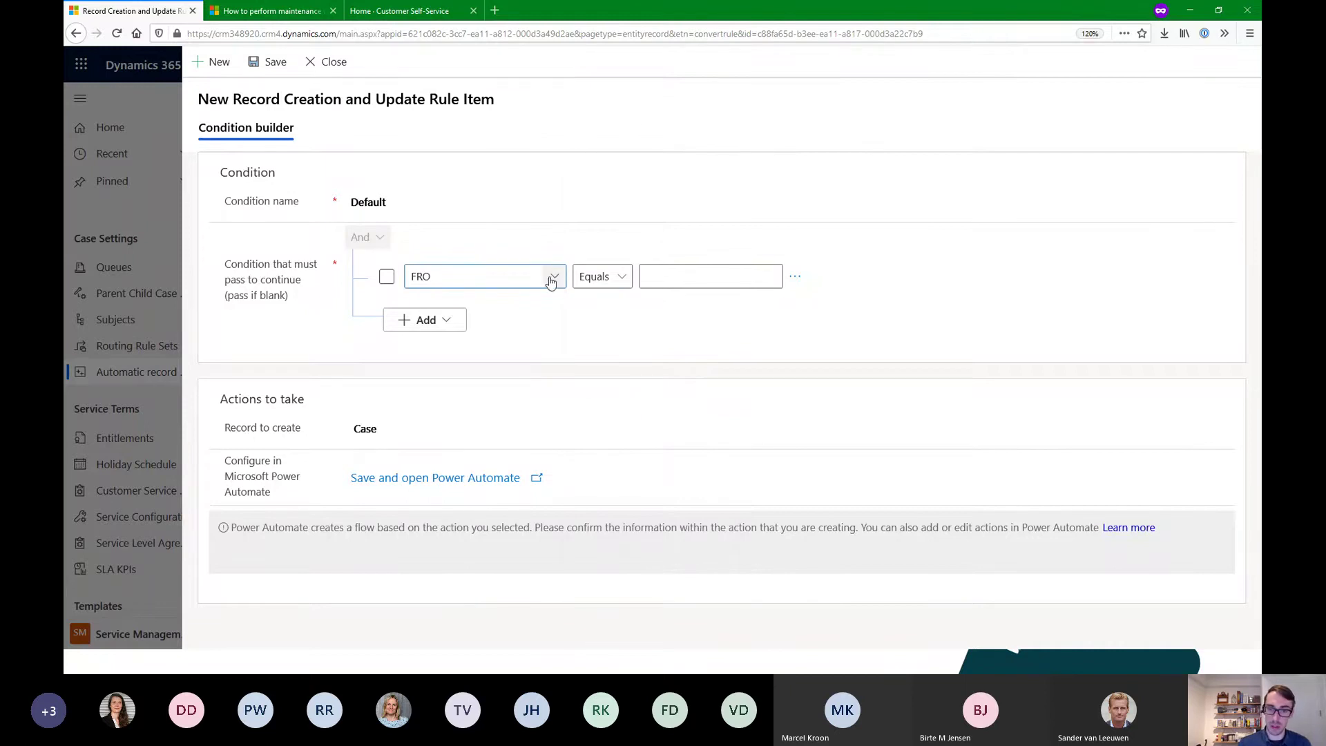
pyautogui.hotkey('ctrl', 'shift', 'Left')
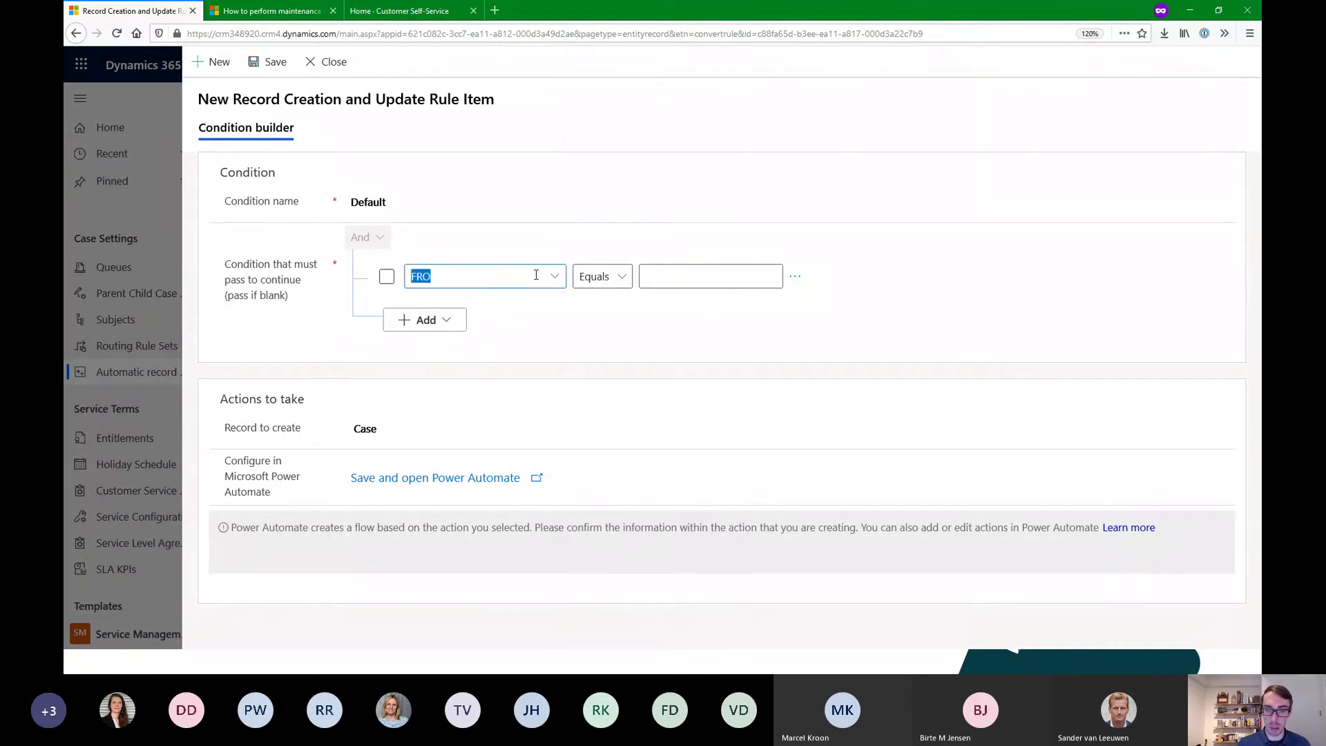
pyautogui.write('F')
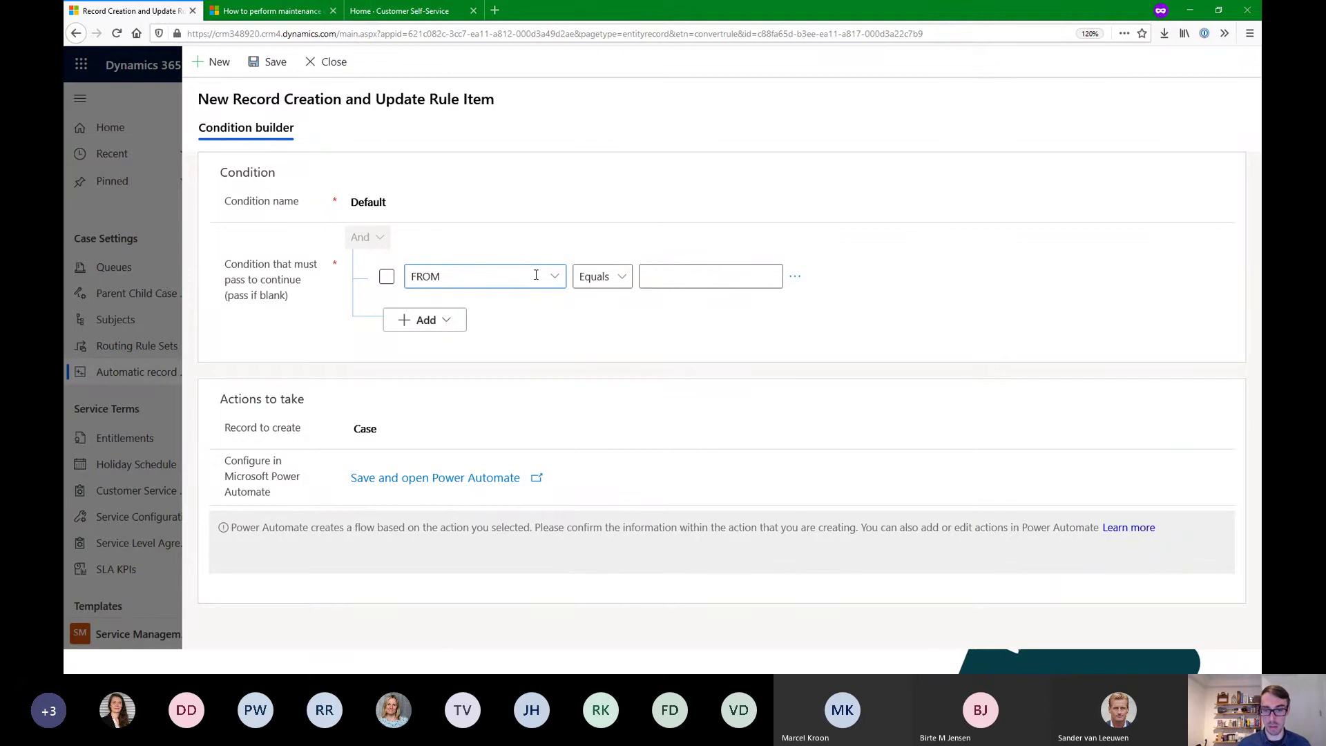
pyautogui.click(554, 276)
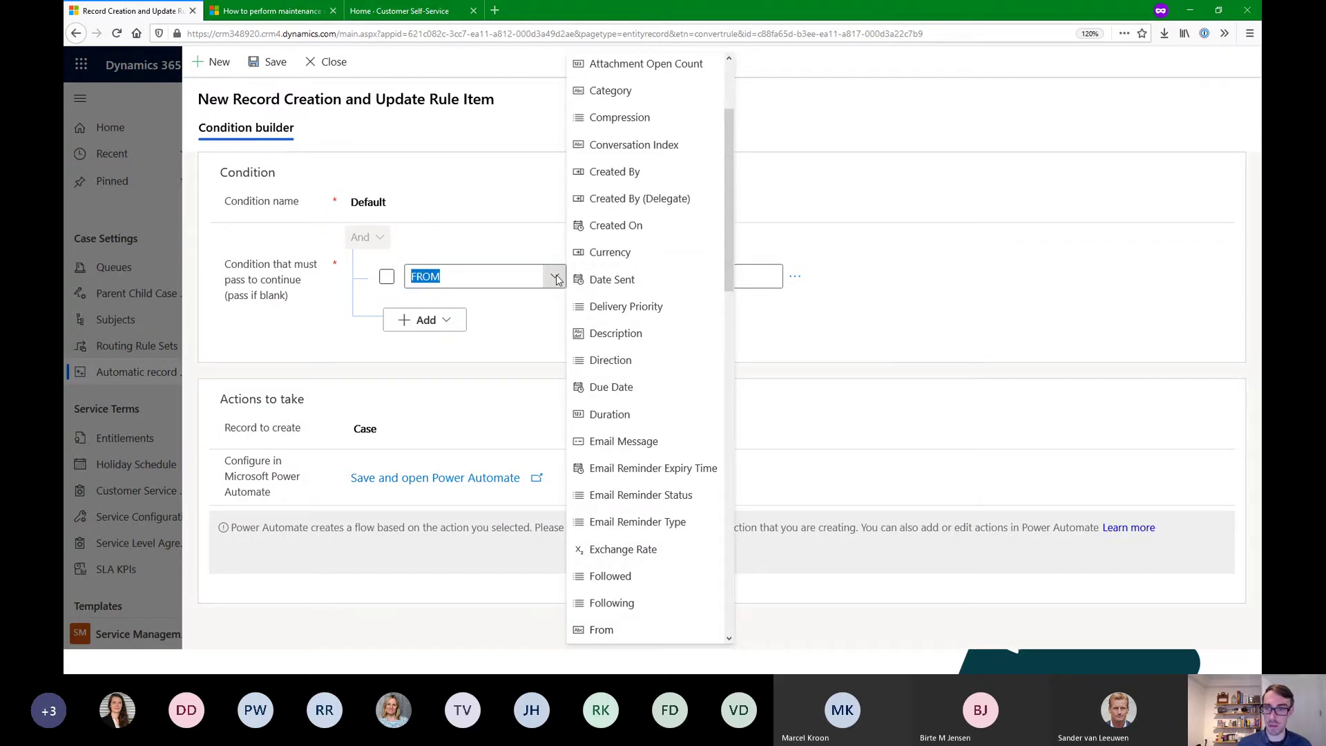
pyautogui.click(554, 277)
pyautogui.click(498, 280)
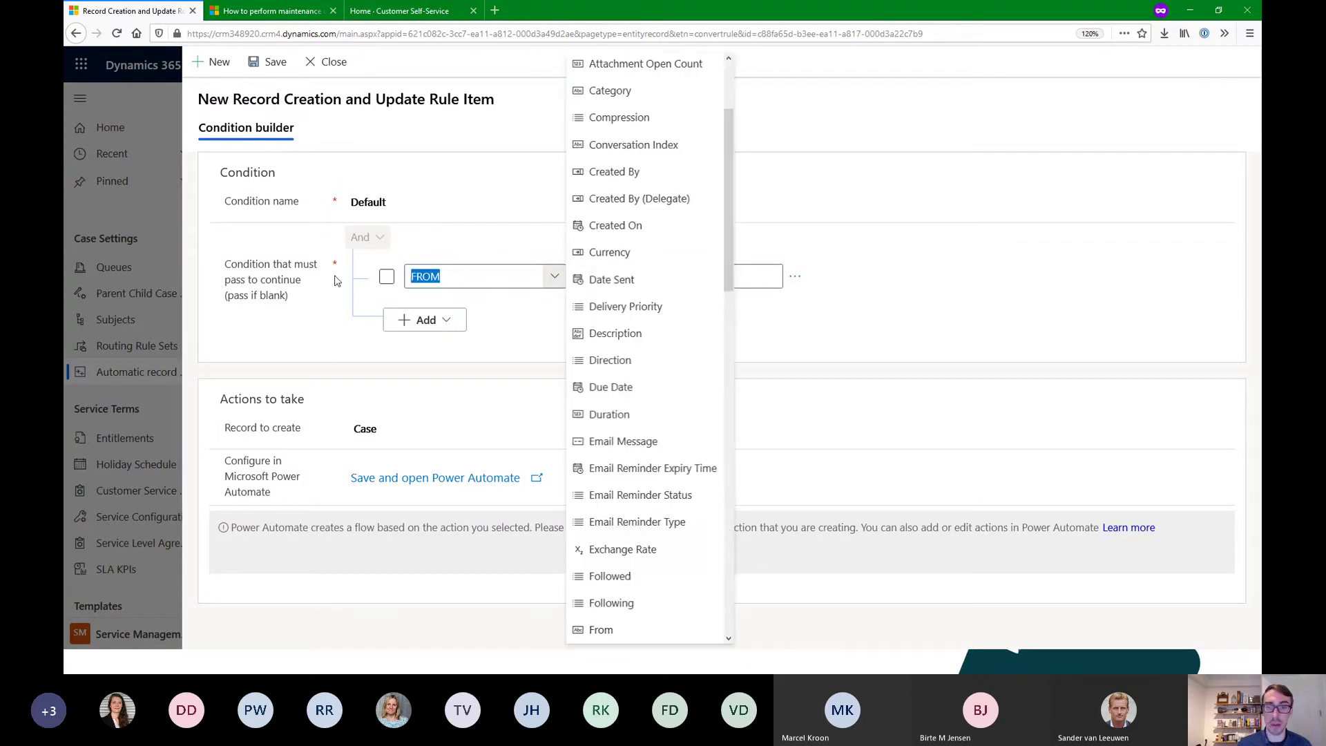
pyautogui.click(386, 279)
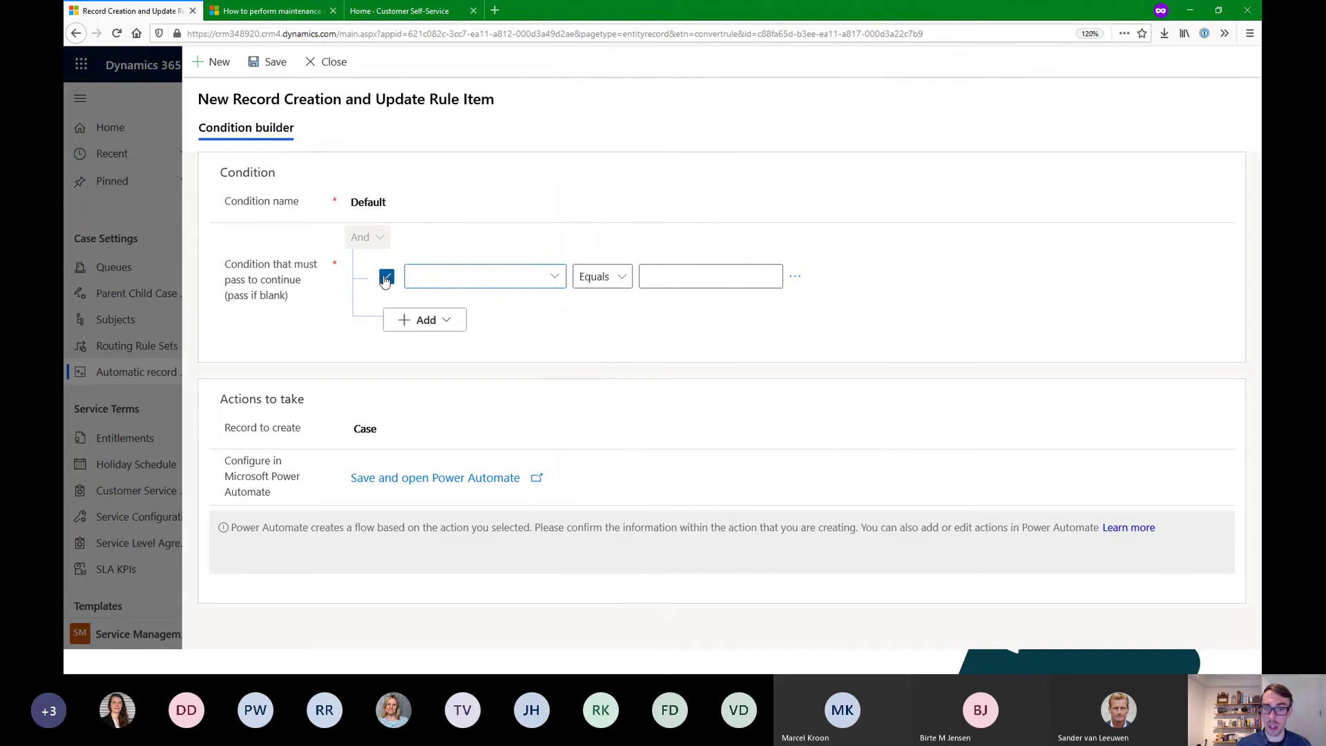
# Set the condition row to Description Contains "HELLO" and keep Case as the record to create
pyautogui.click(563, 276)
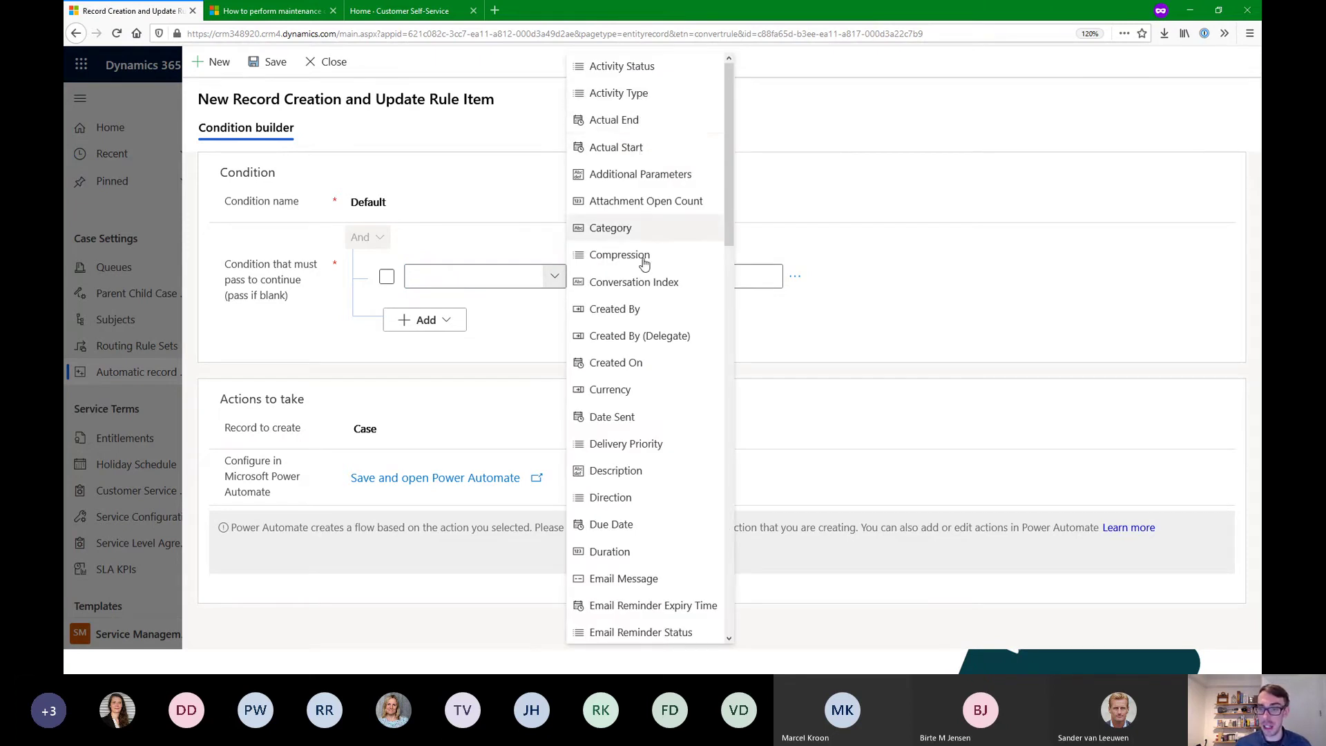
pyautogui.scroll(-5, 646, 269)
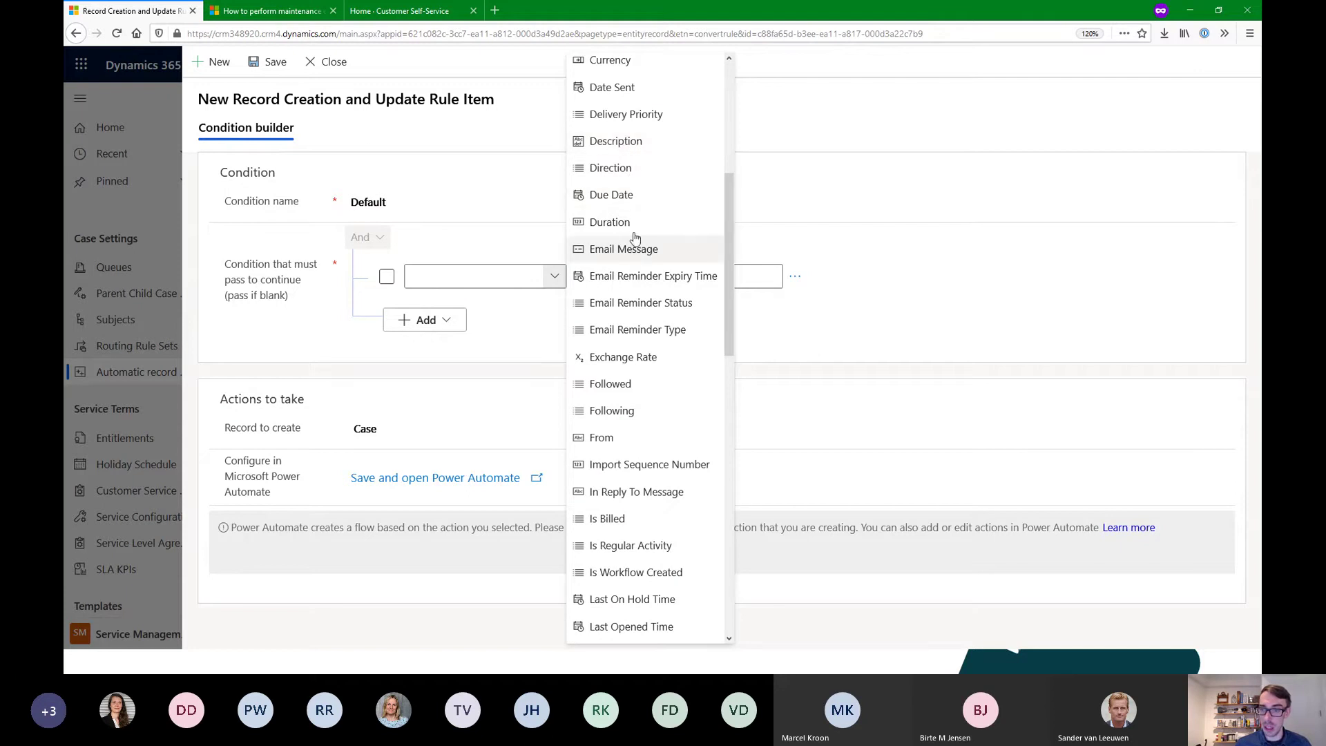
pyautogui.click(612, 141)
pyautogui.click(606, 278)
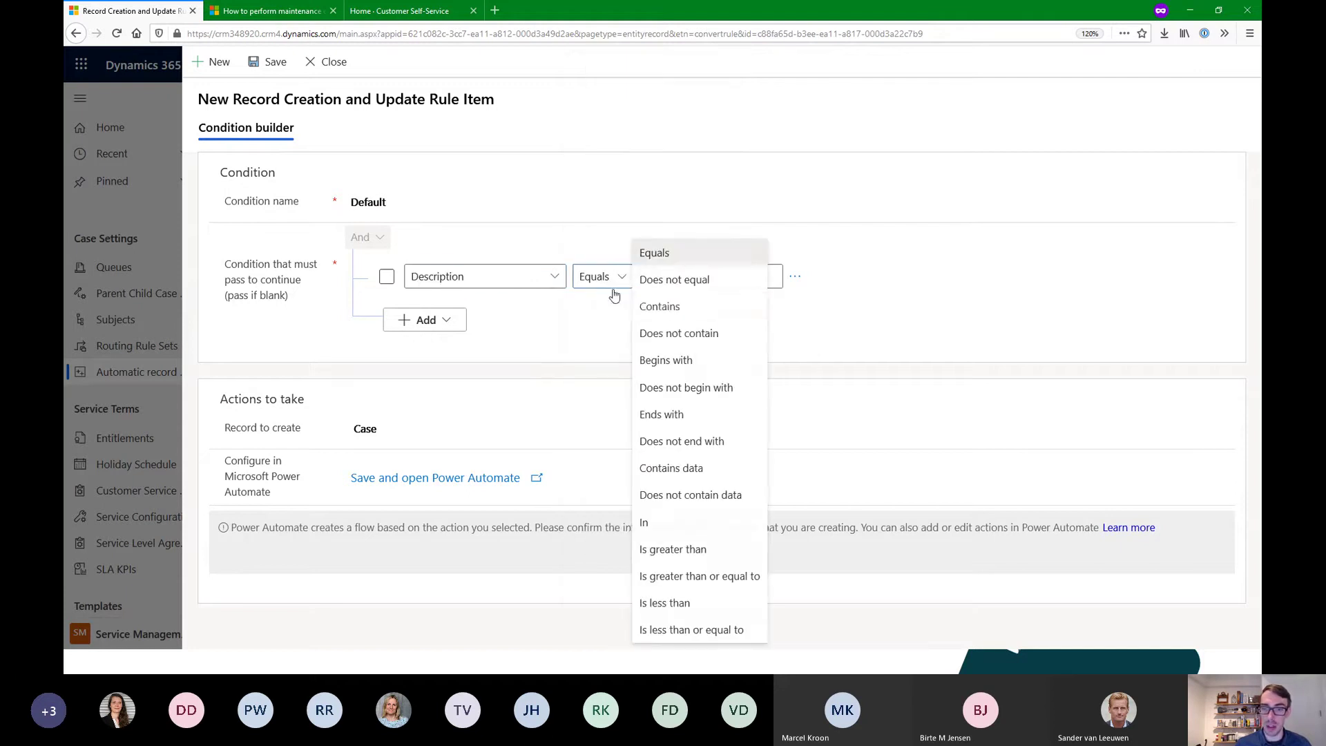
pyautogui.click(686, 309)
pyautogui.click(691, 284)
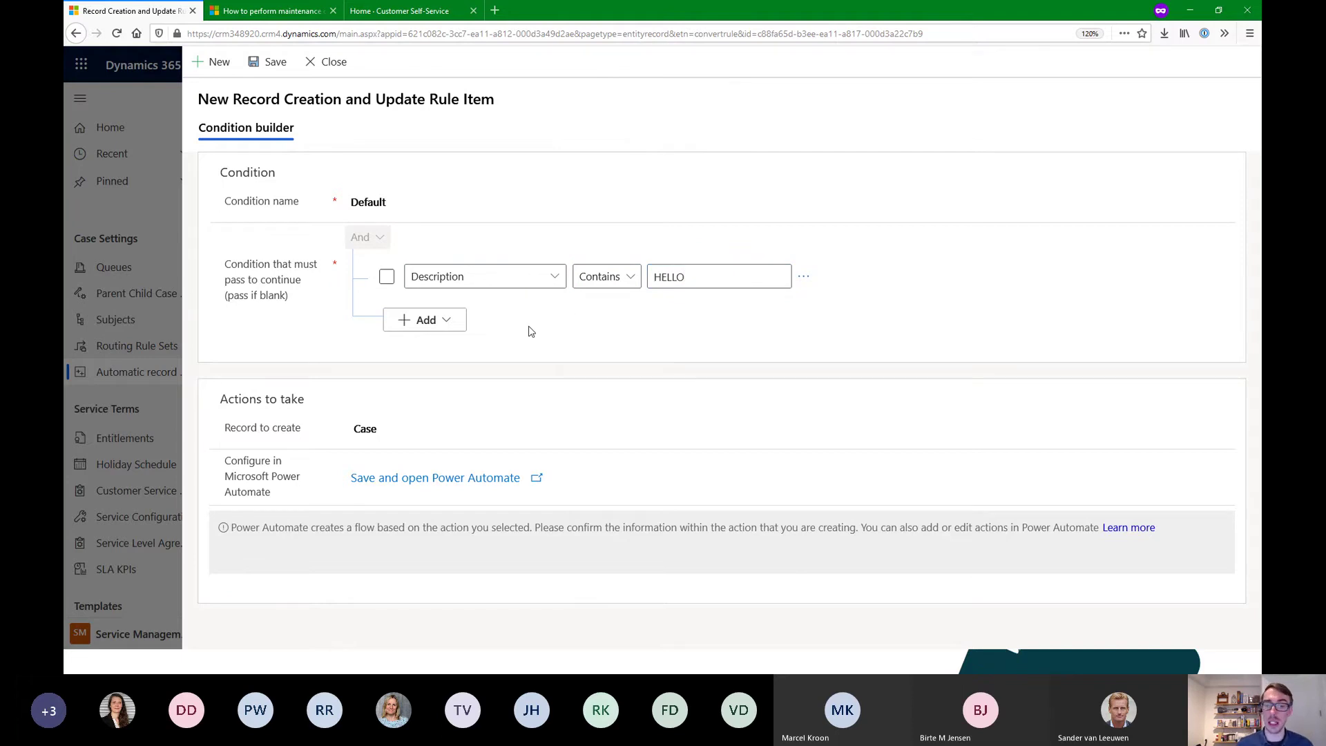
pyautogui.click(375, 433)
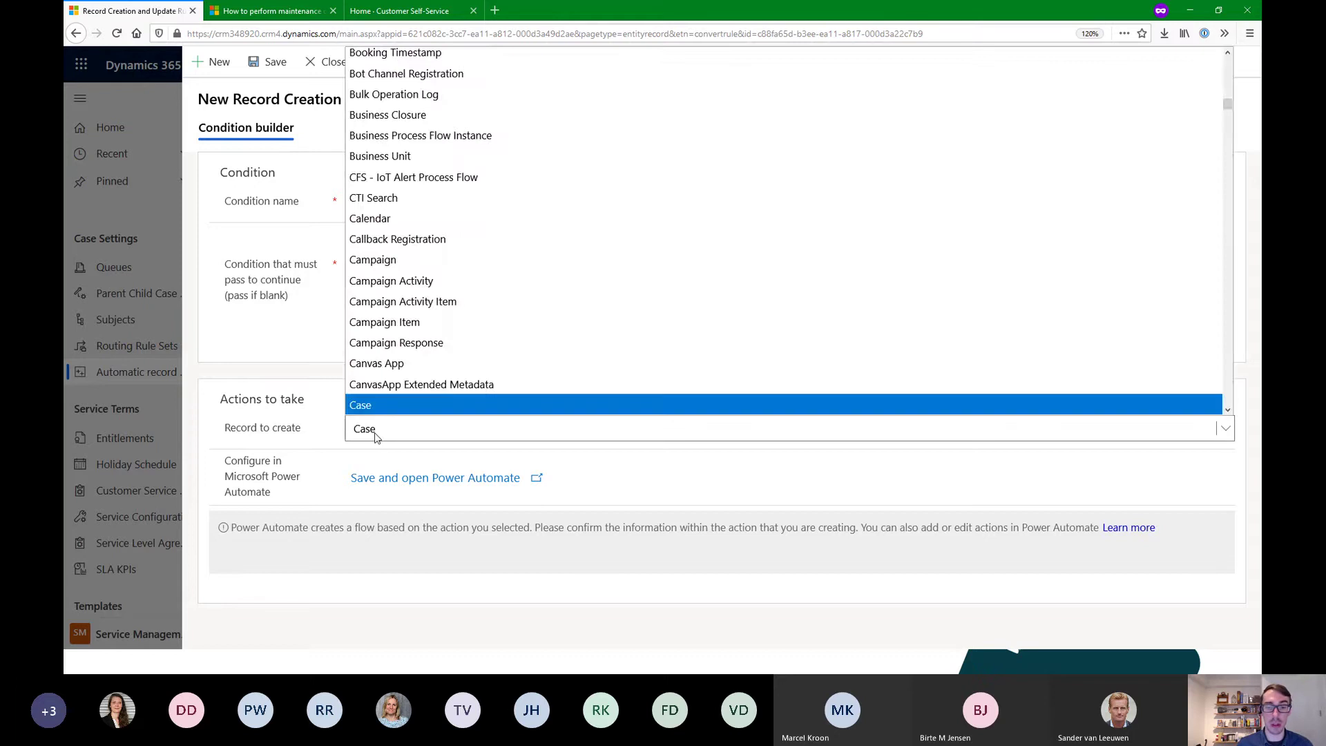
pyautogui.click(376, 437)
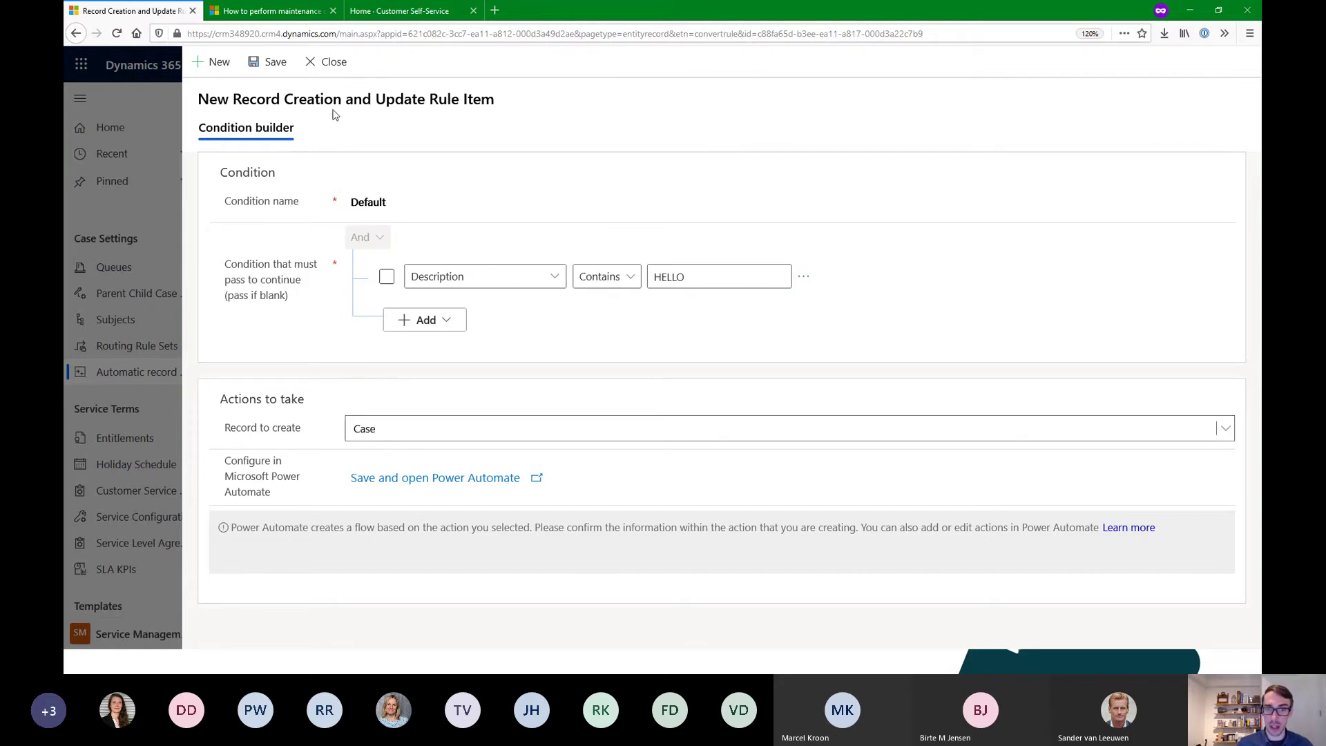
# Save the rule item, open its flow in Power Automate, and expand the check for whether the email sender is a contact or account
pyautogui.click(434, 483)
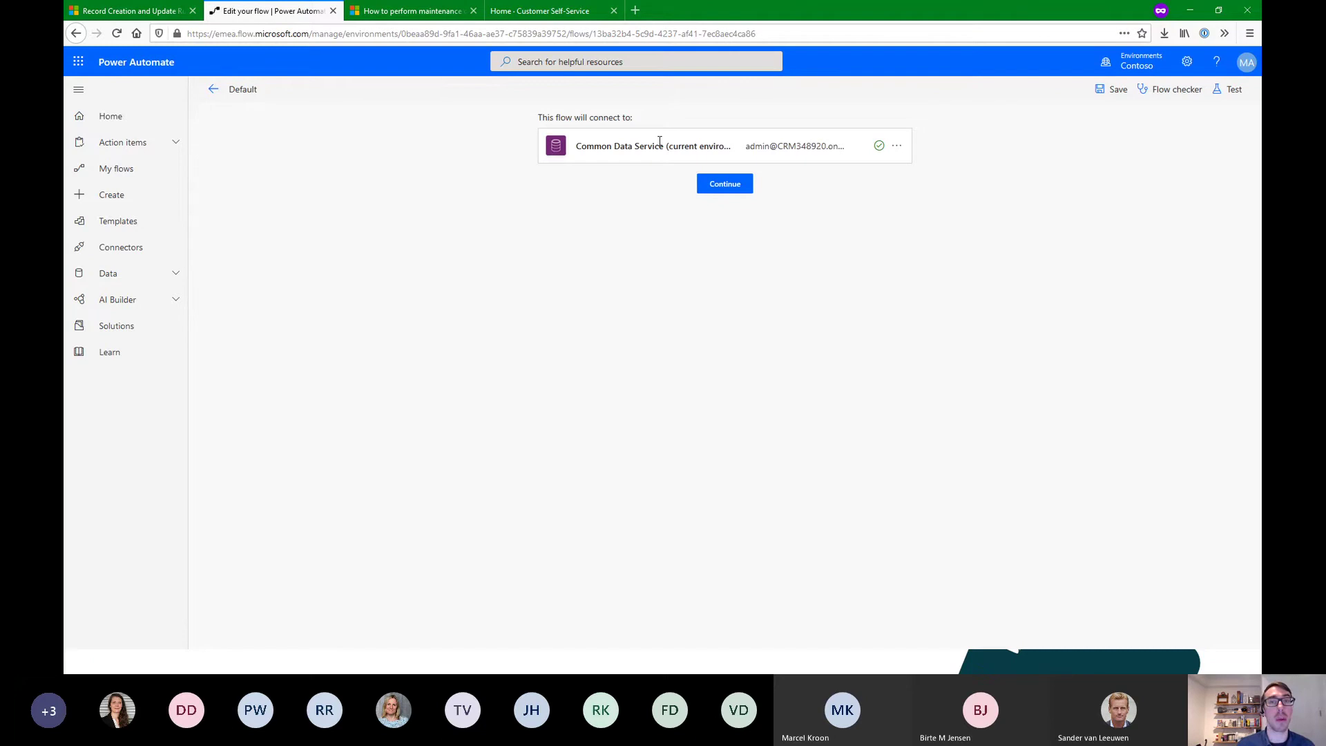
pyautogui.click(723, 186)
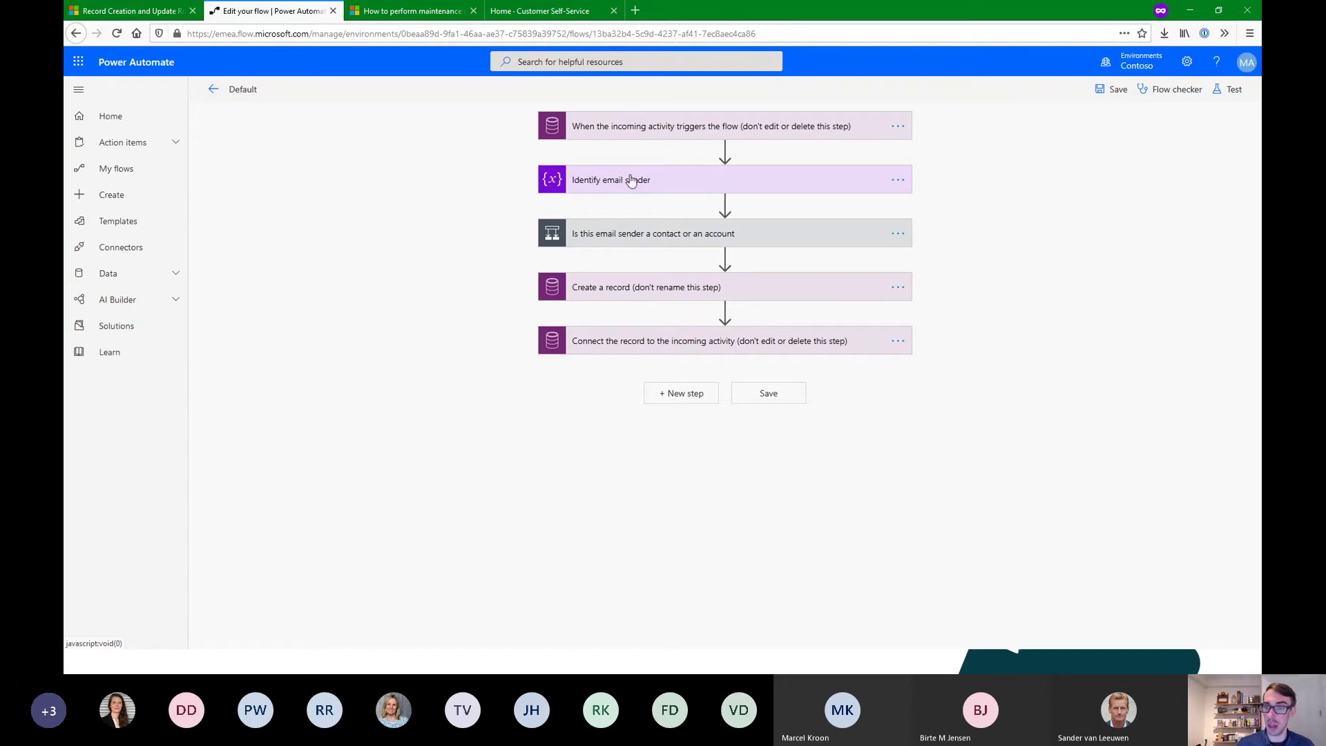
pyautogui.click(656, 235)
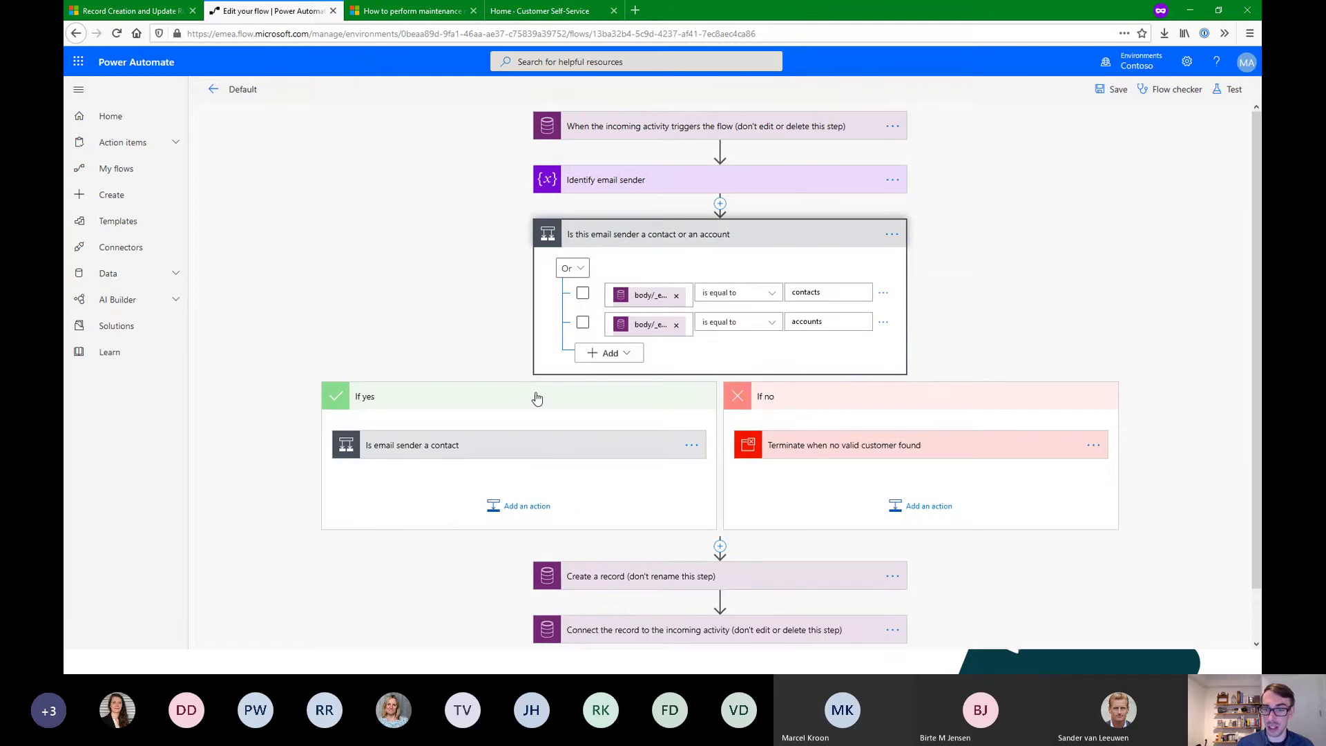
# Review the flow's record creation step with its case field mappings and the step connecting the record to the incoming activity
pyautogui.click(697, 238)
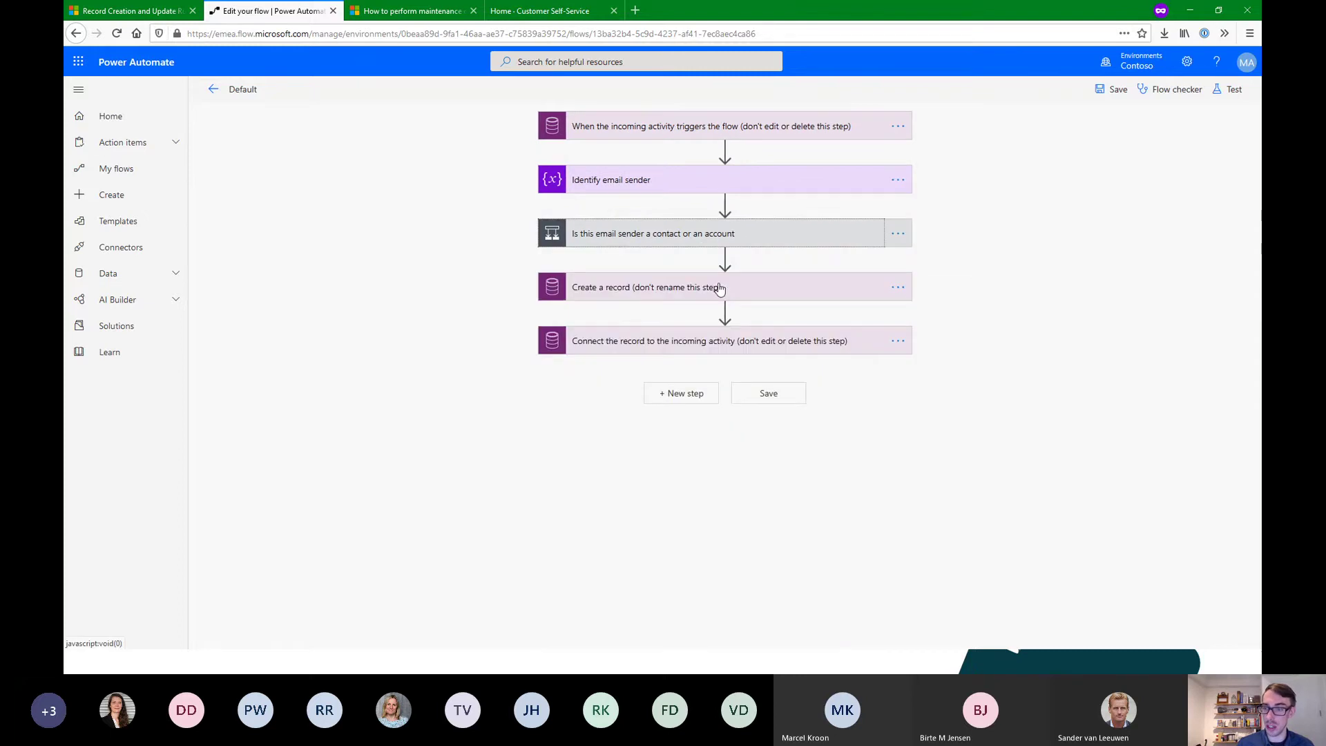
pyautogui.click(635, 298)
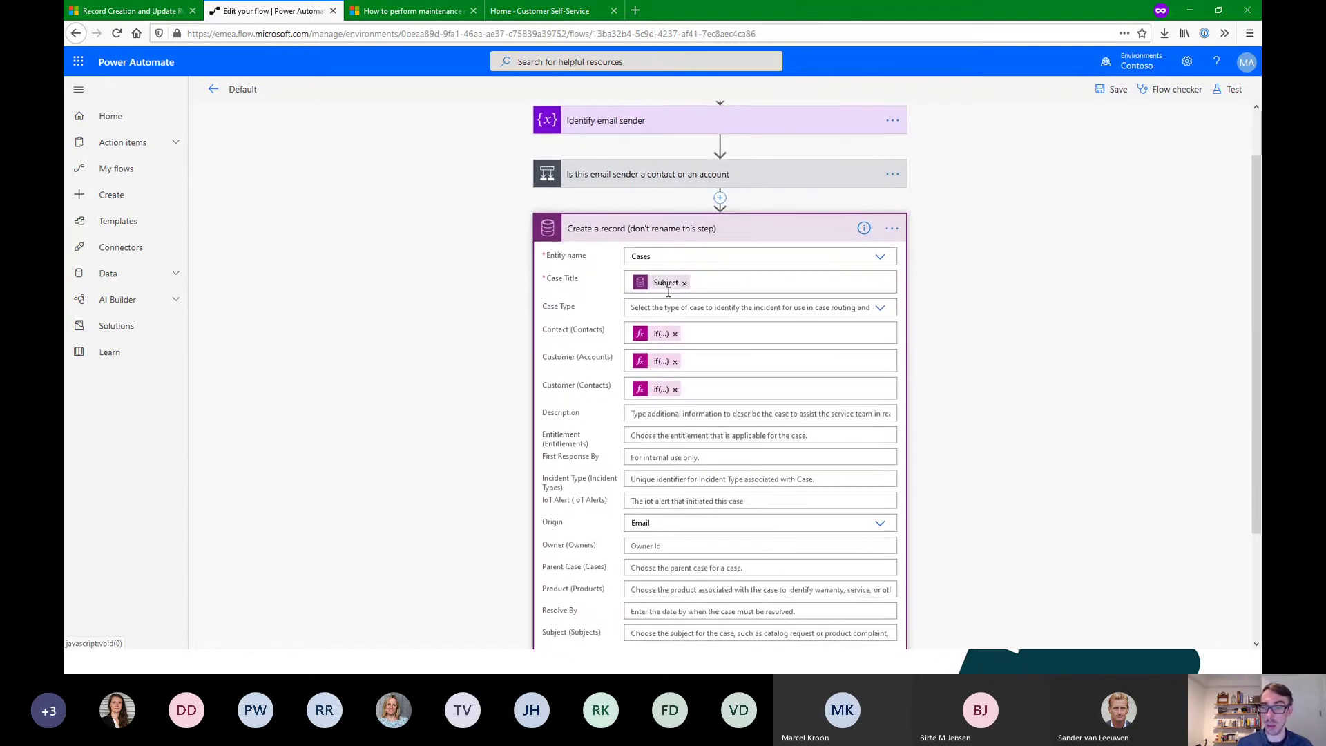
pyautogui.scroll(-2, 658, 280)
pyautogui.scroll(3, 653, 293)
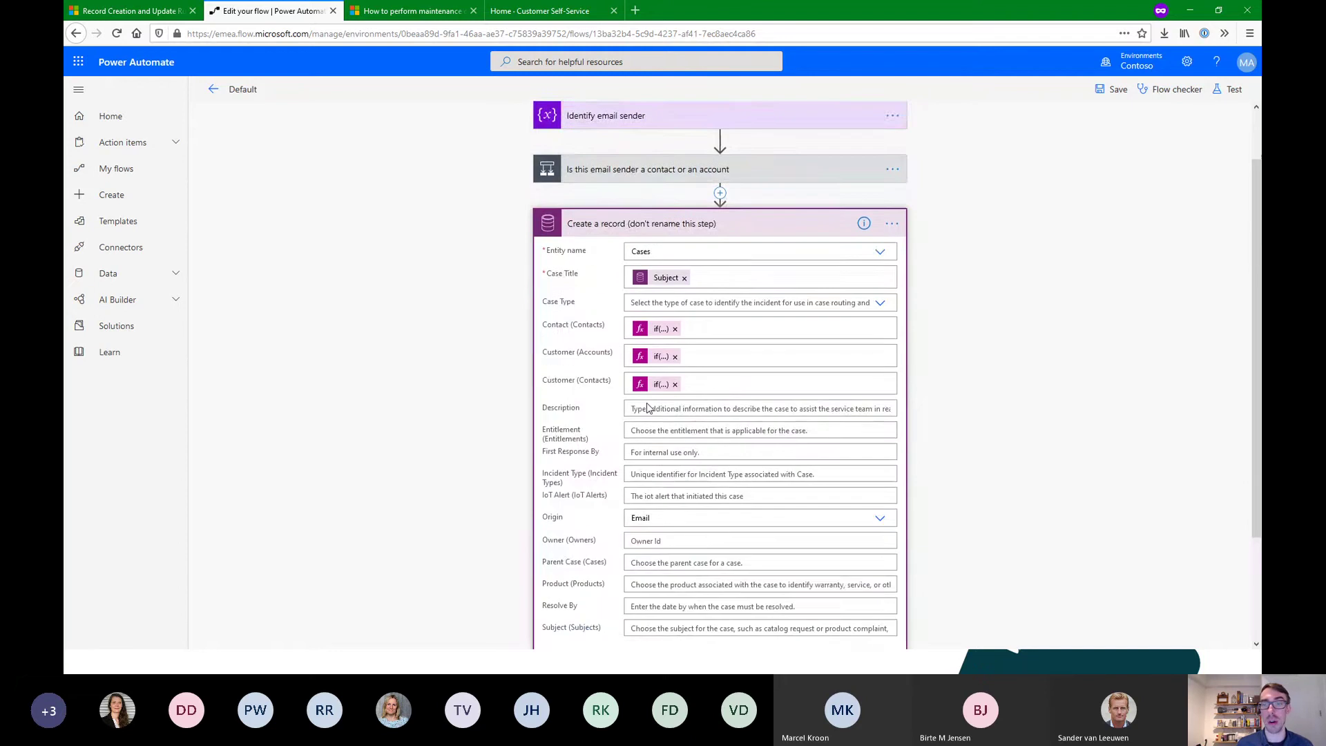
pyautogui.click(650, 296)
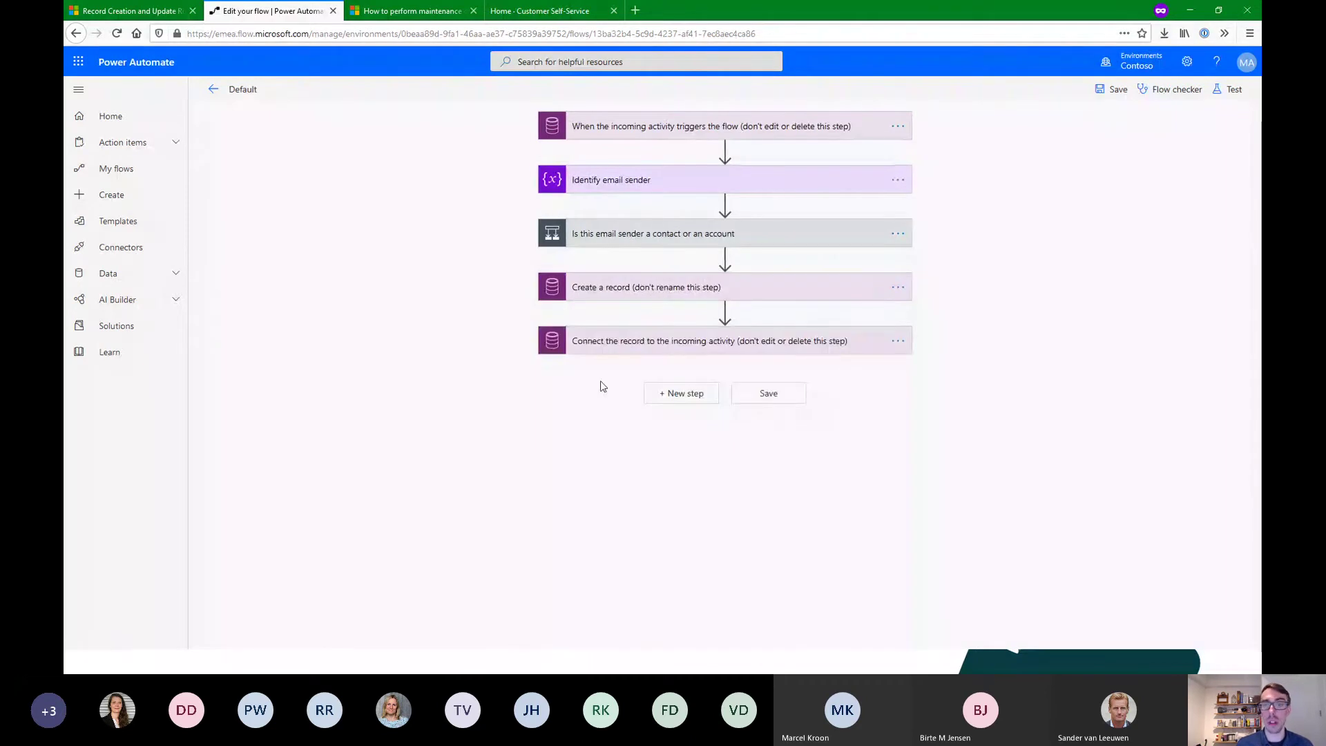
pyautogui.click(699, 344)
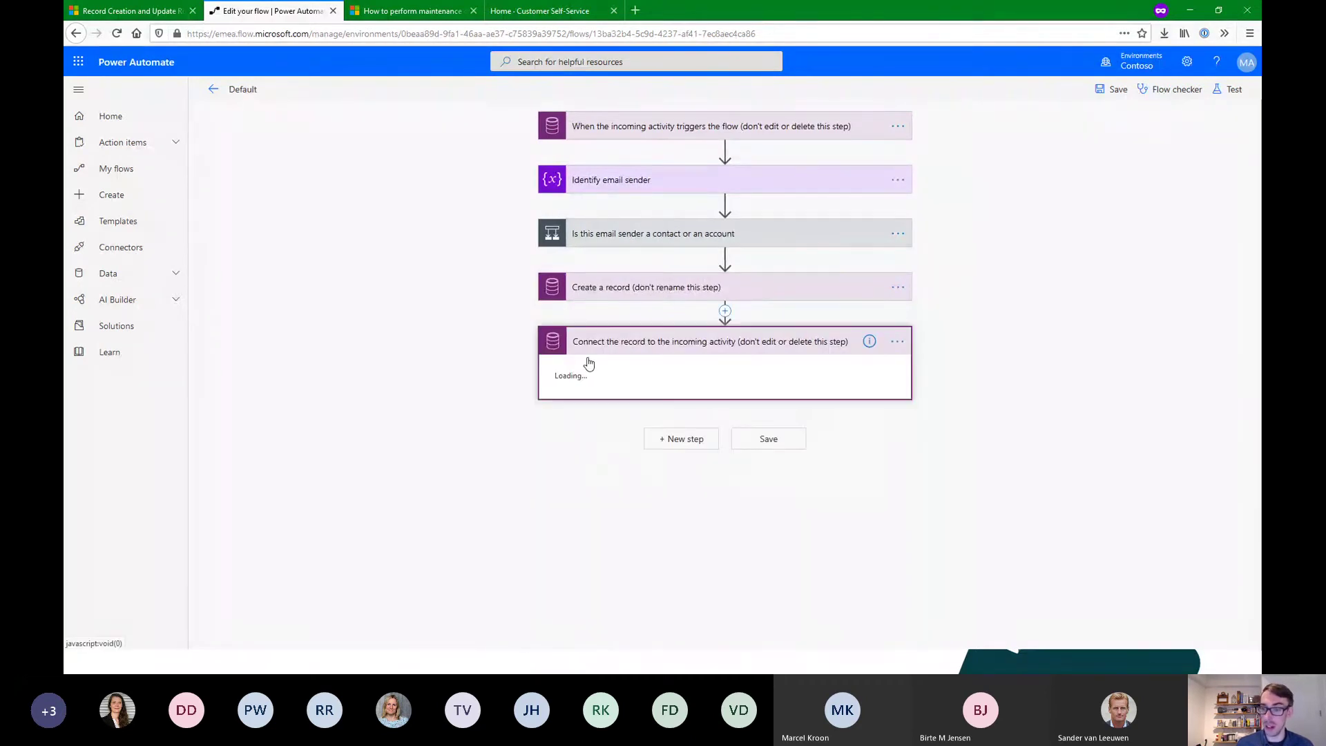
pyautogui.click(650, 348)
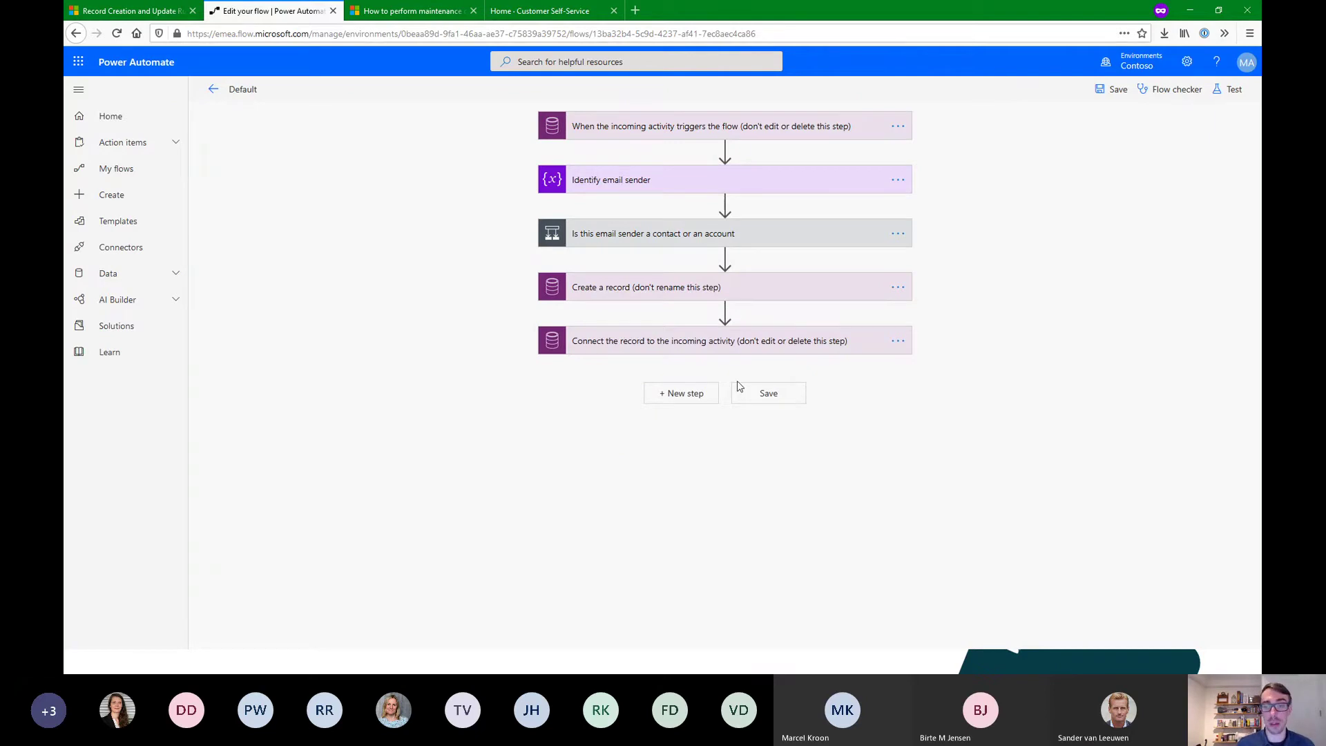
# Save the flow and activate the Support mail record creation and update rule in Customer Service Hub
pyautogui.click(1105, 90)
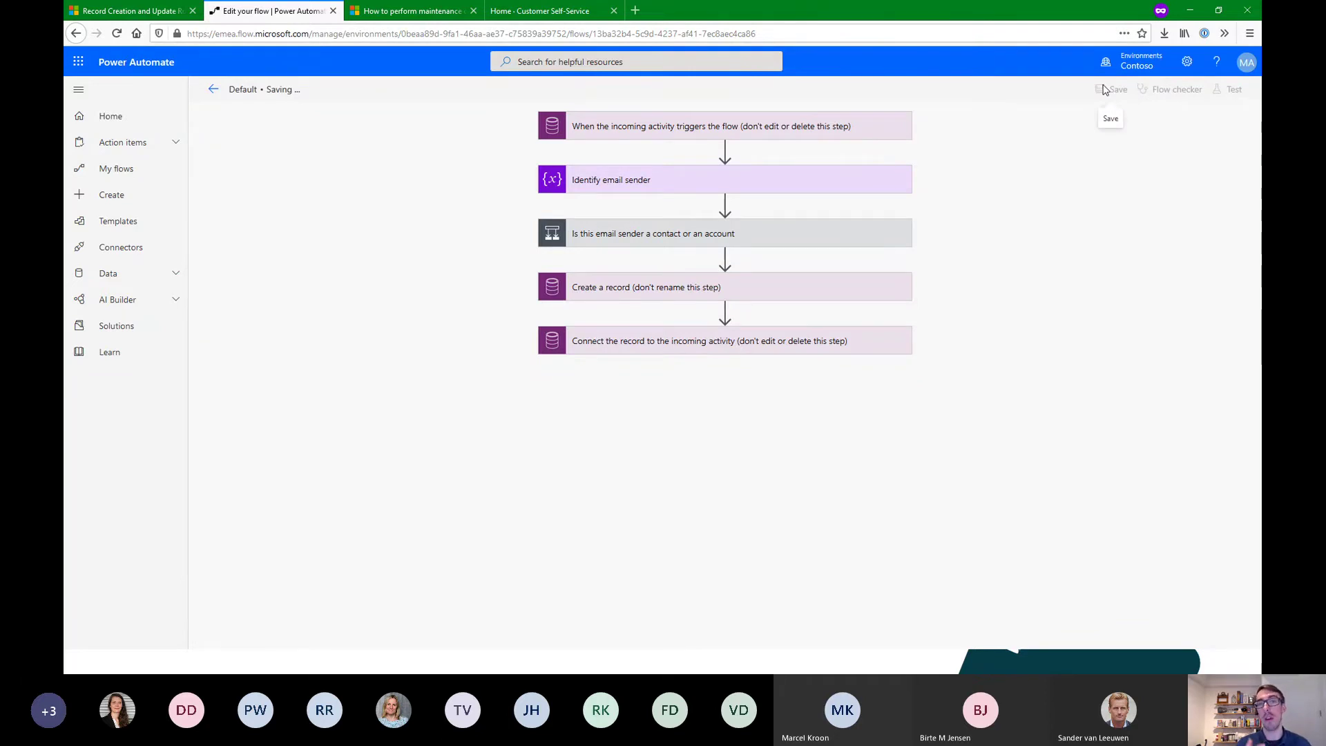
pyautogui.click(129, 10)
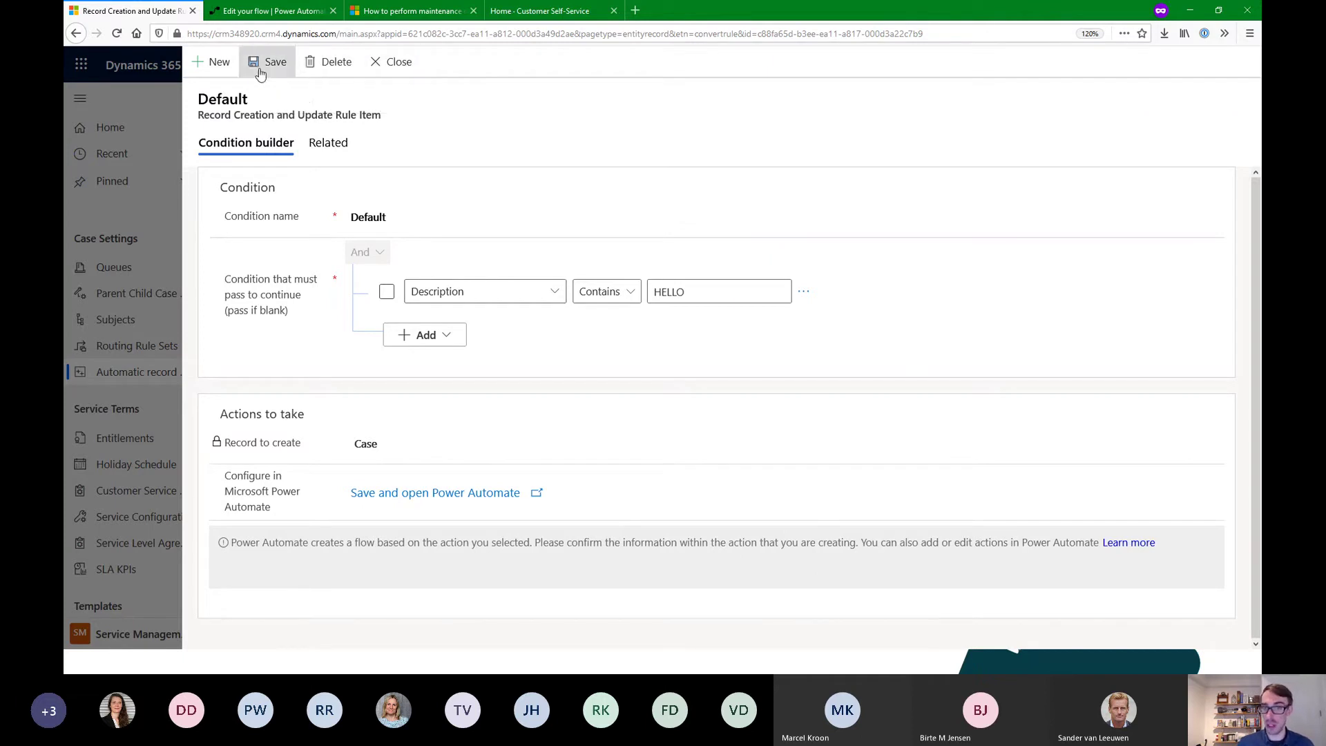
pyautogui.click(412, 67)
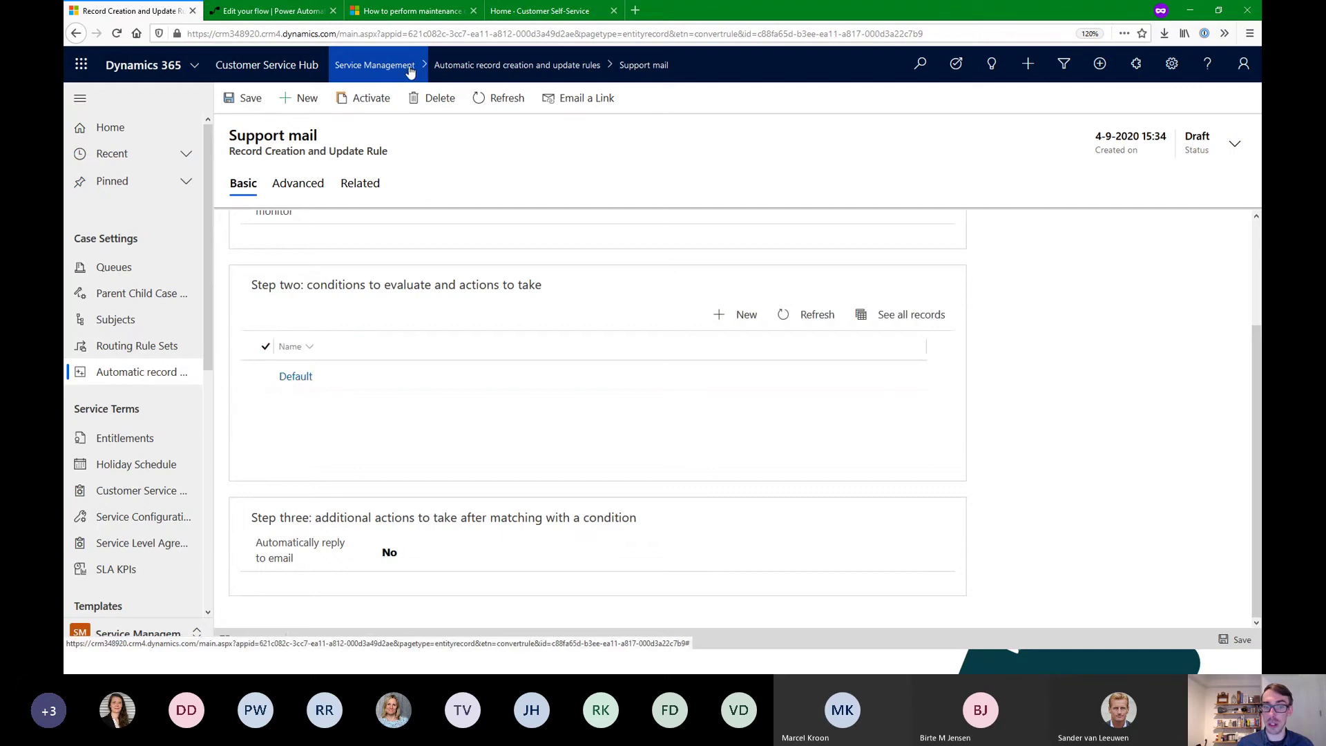
pyautogui.scroll(5, 346, 377)
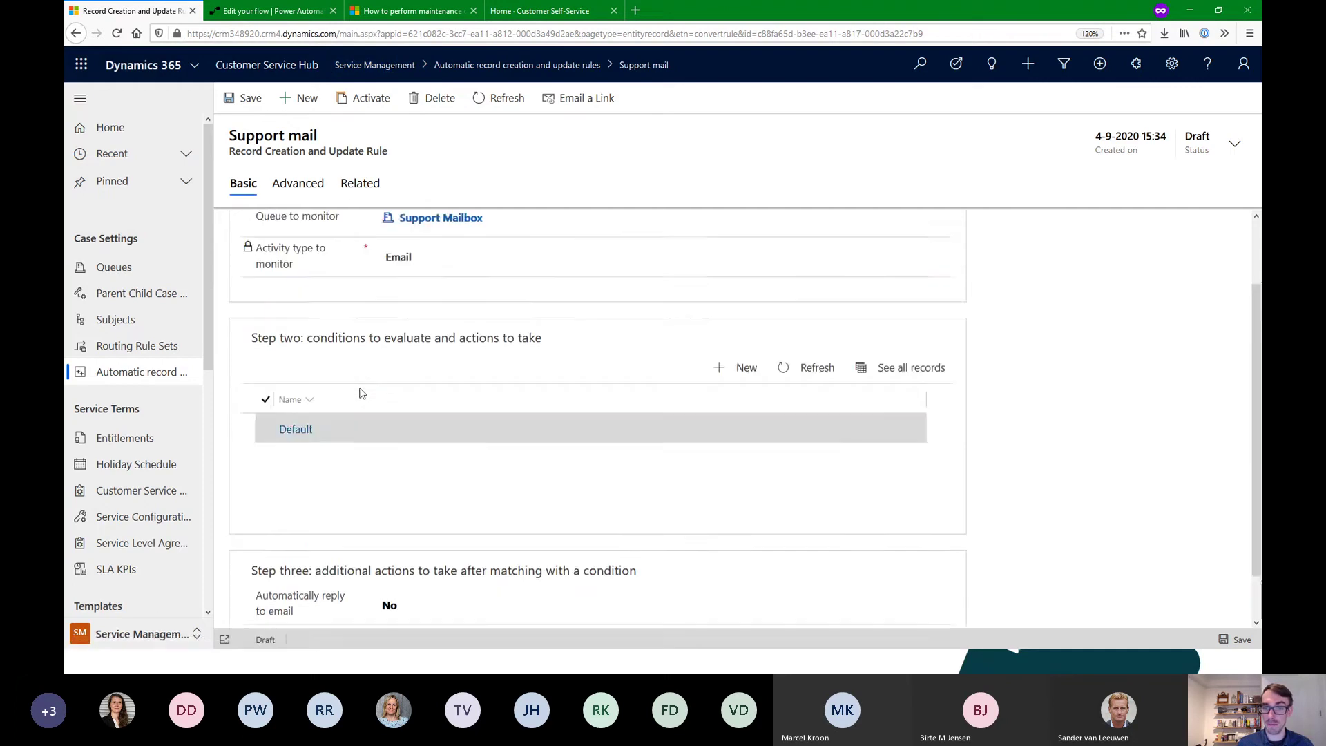
pyautogui.click(364, 104)
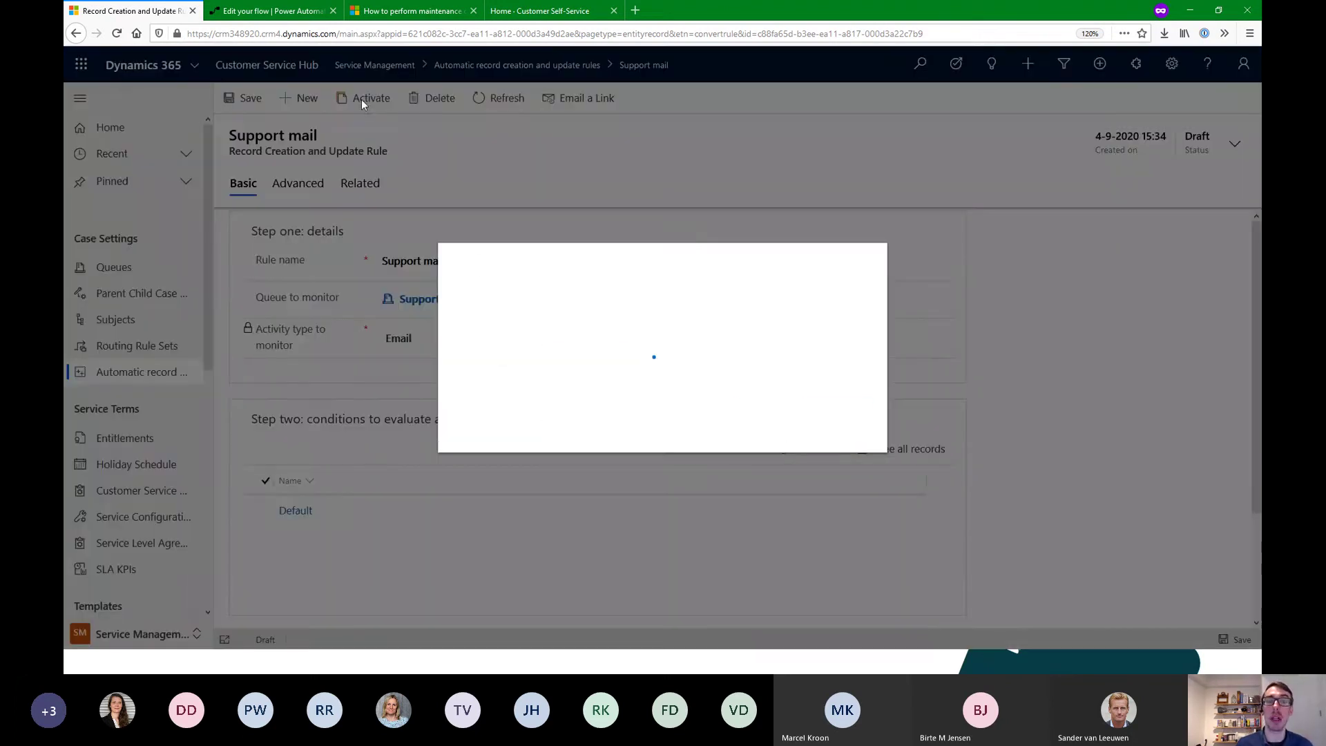
pyautogui.click(782, 427)
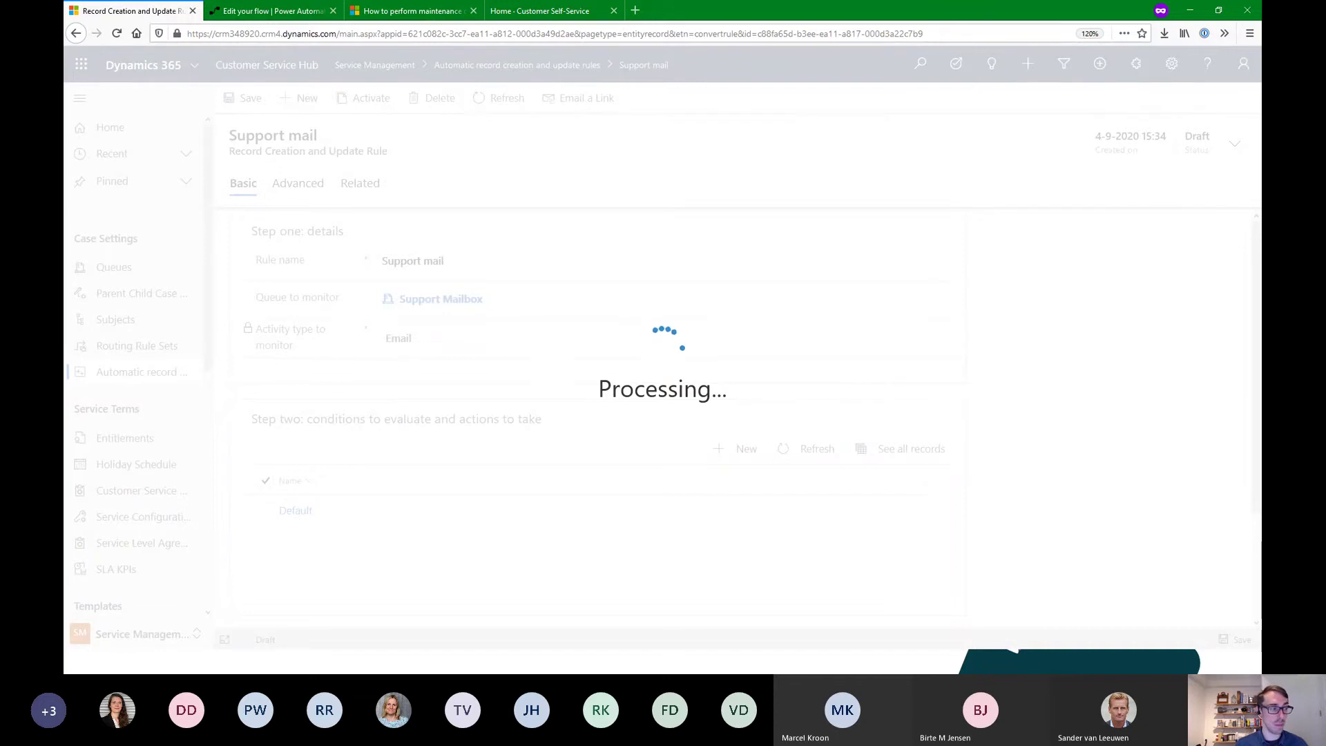
pyautogui.hotkey('alt', 'Tab')
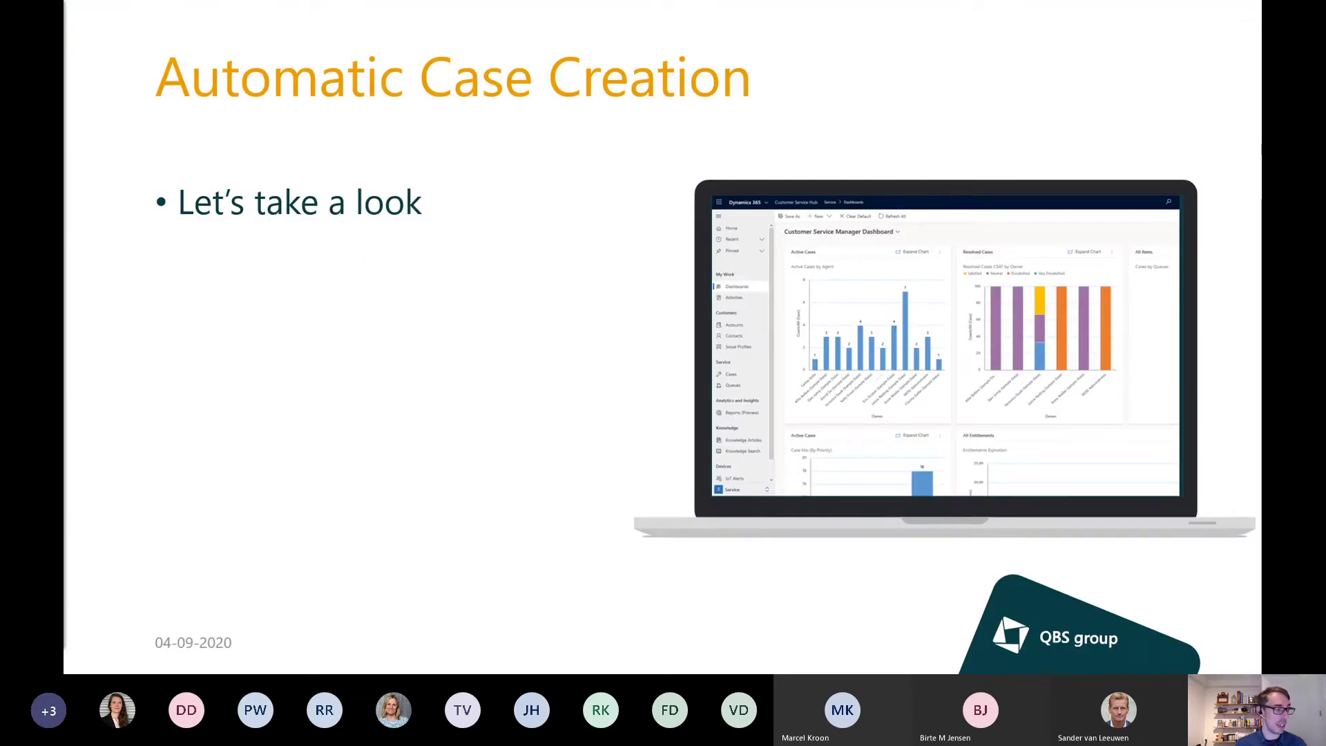
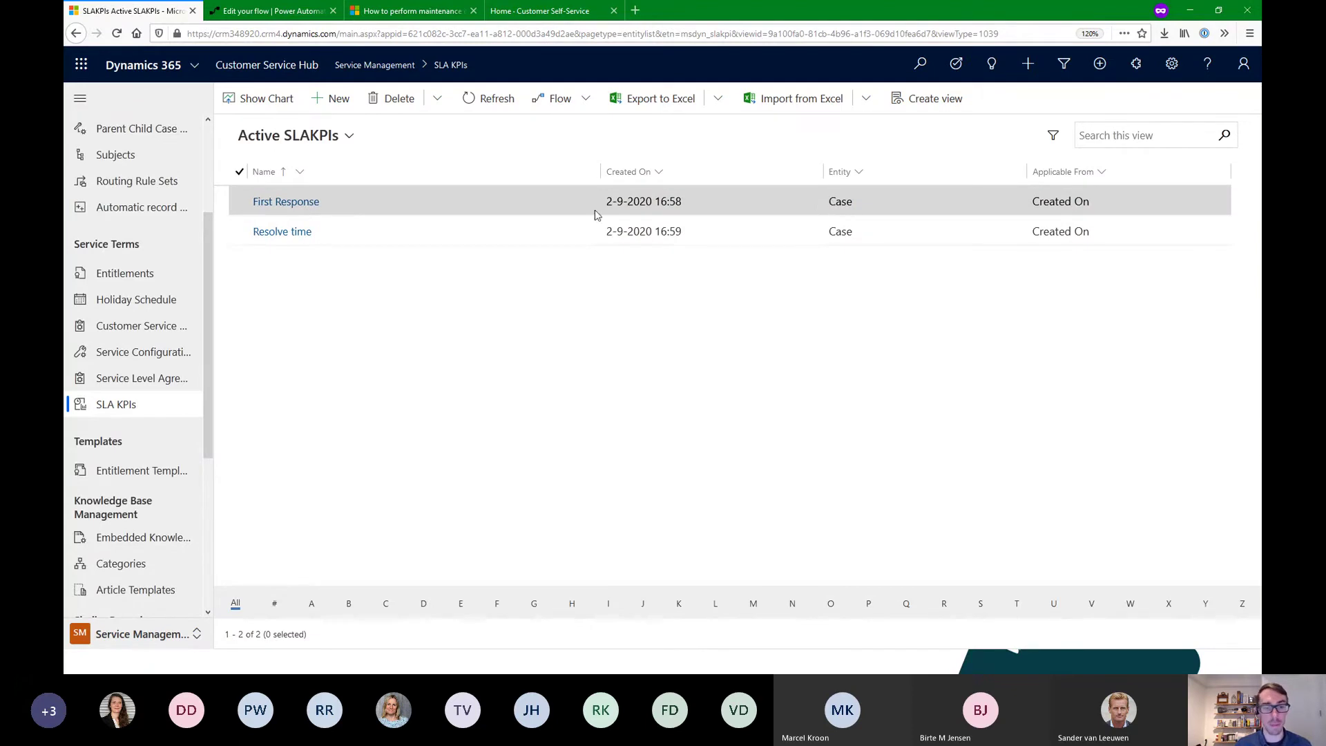
# Review the Standard Business Hours and Gold Business Hours customer service calendars and the list of holiday schedules
pyautogui.click(133, 325)
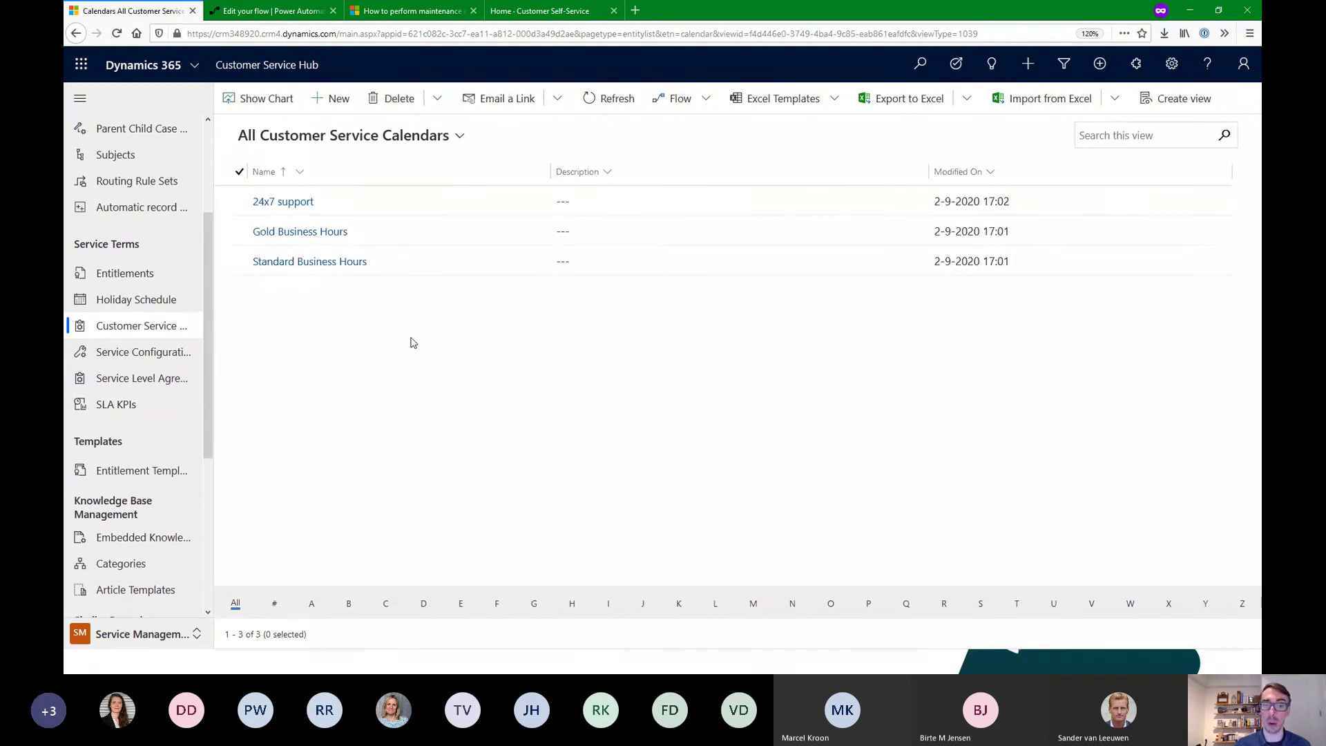
pyautogui.click(308, 262)
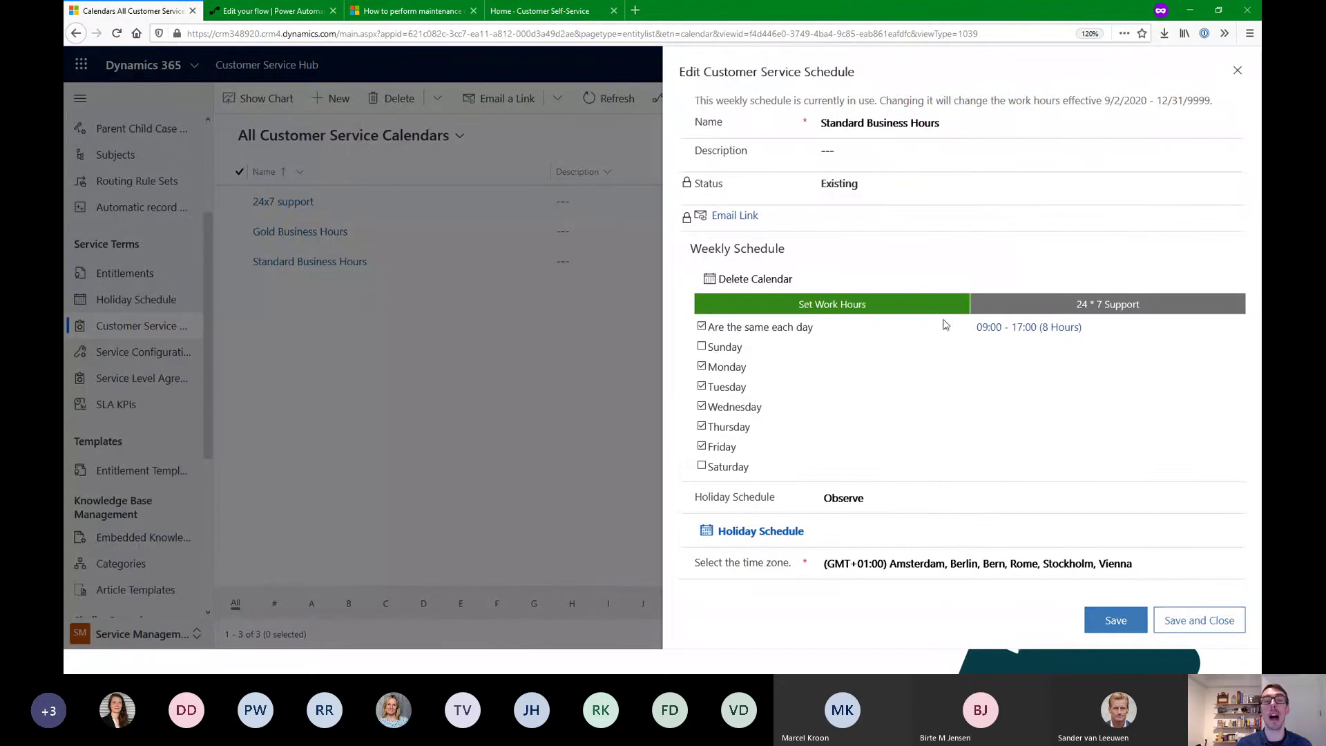
pyautogui.click(1238, 70)
pyautogui.click(281, 235)
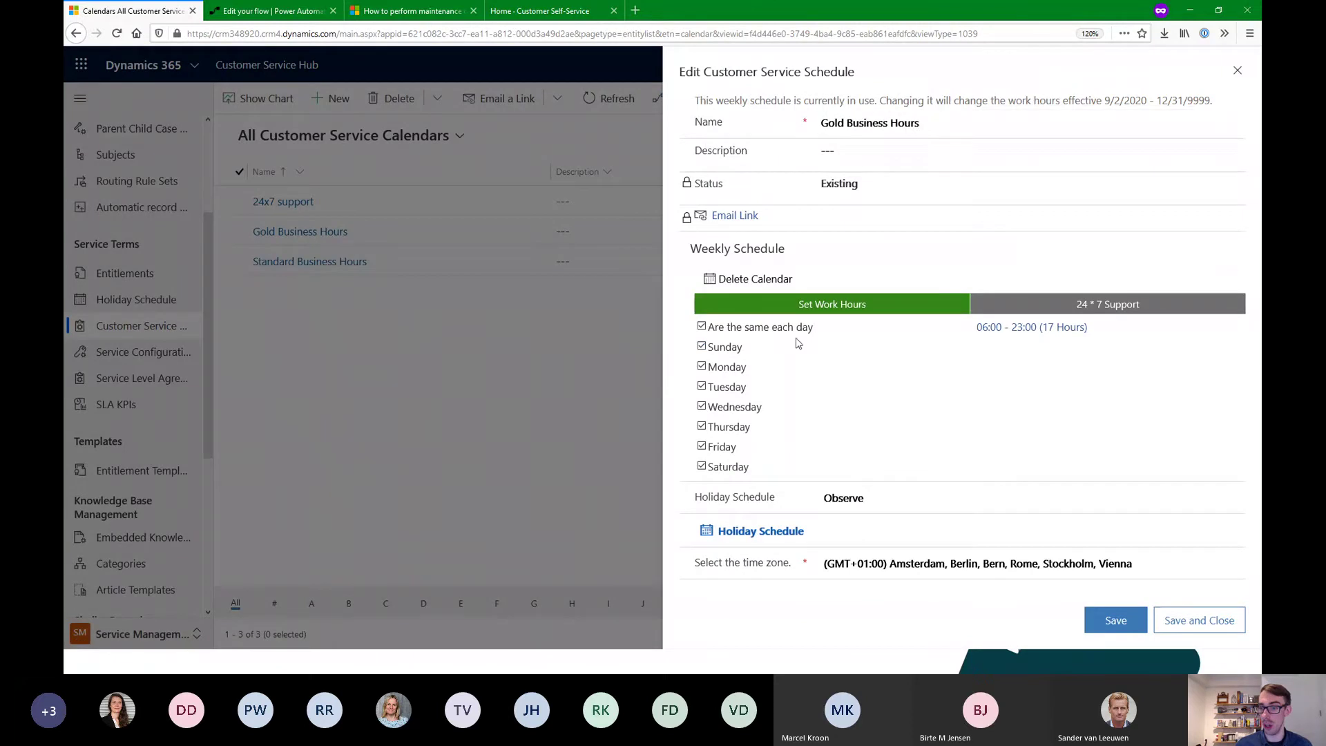
pyautogui.click(1238, 70)
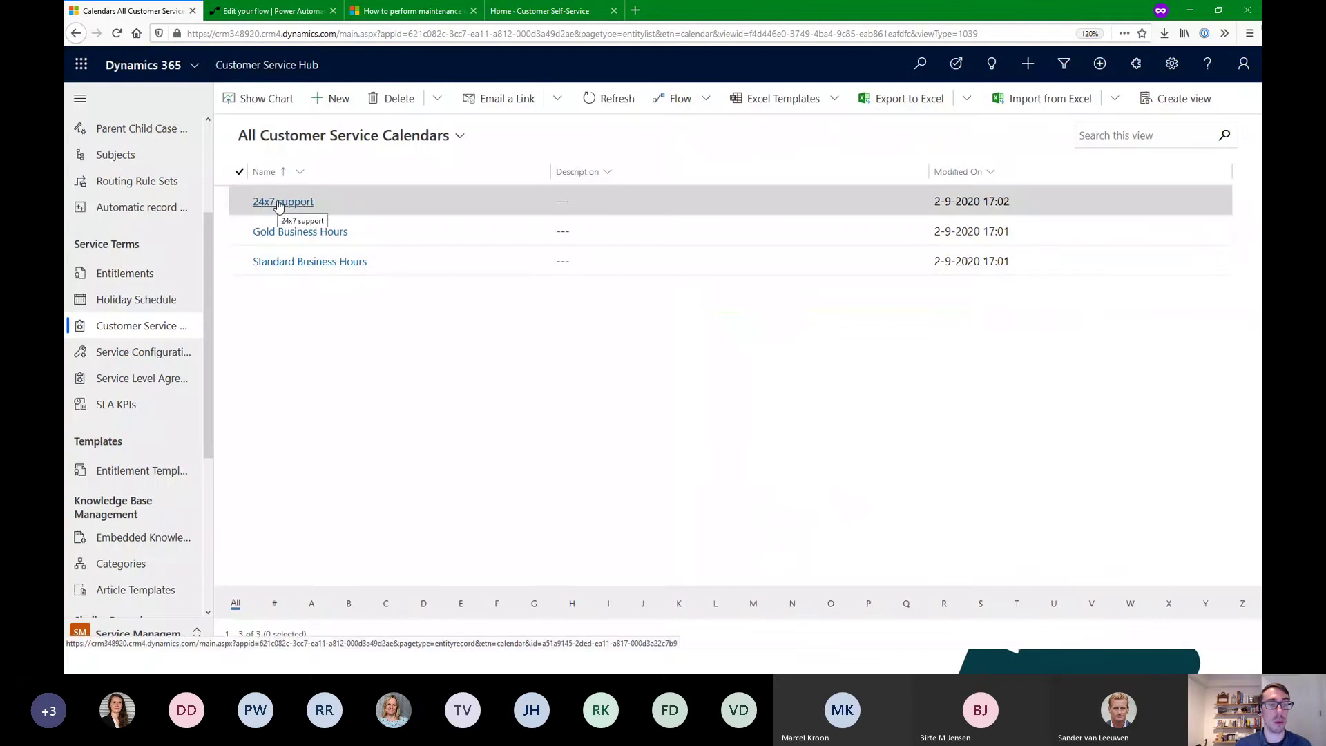
pyautogui.click(135, 298)
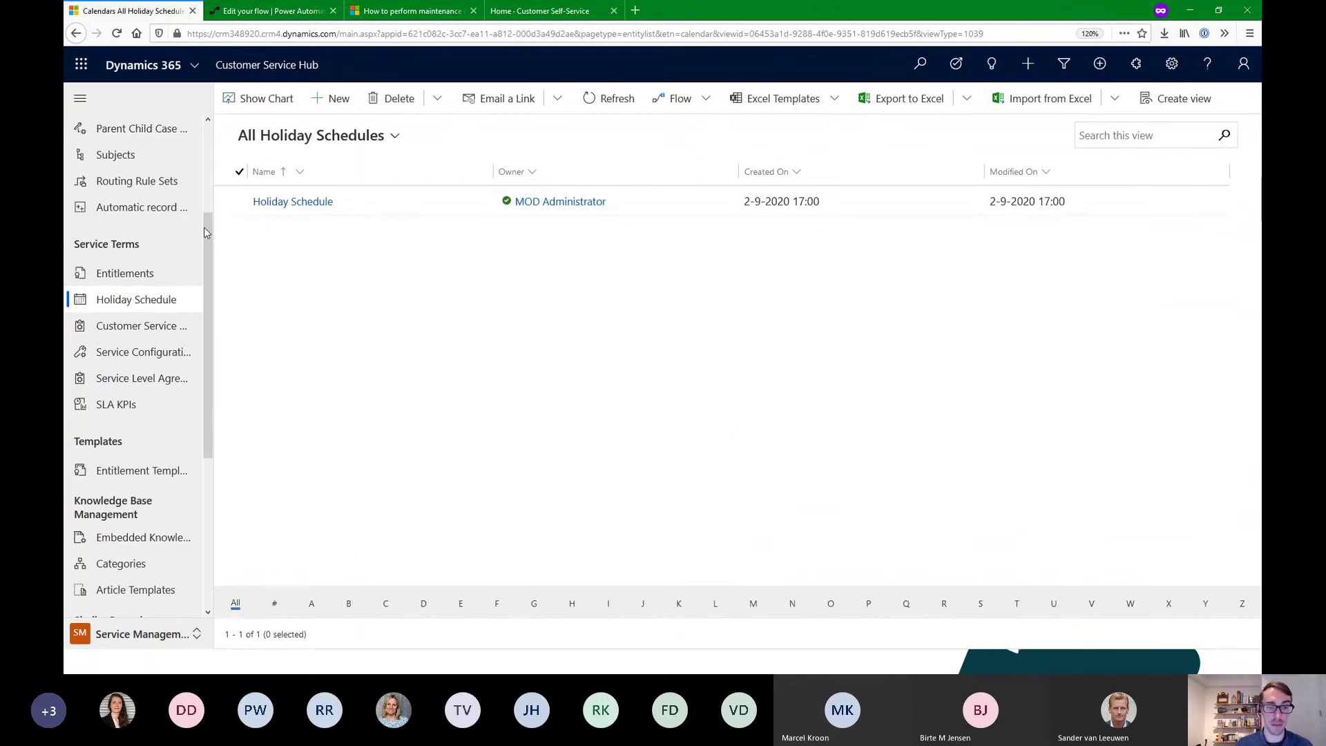
# Start a new service level agreement named "Silver SLA" and try to save it
pyautogui.click(136, 379)
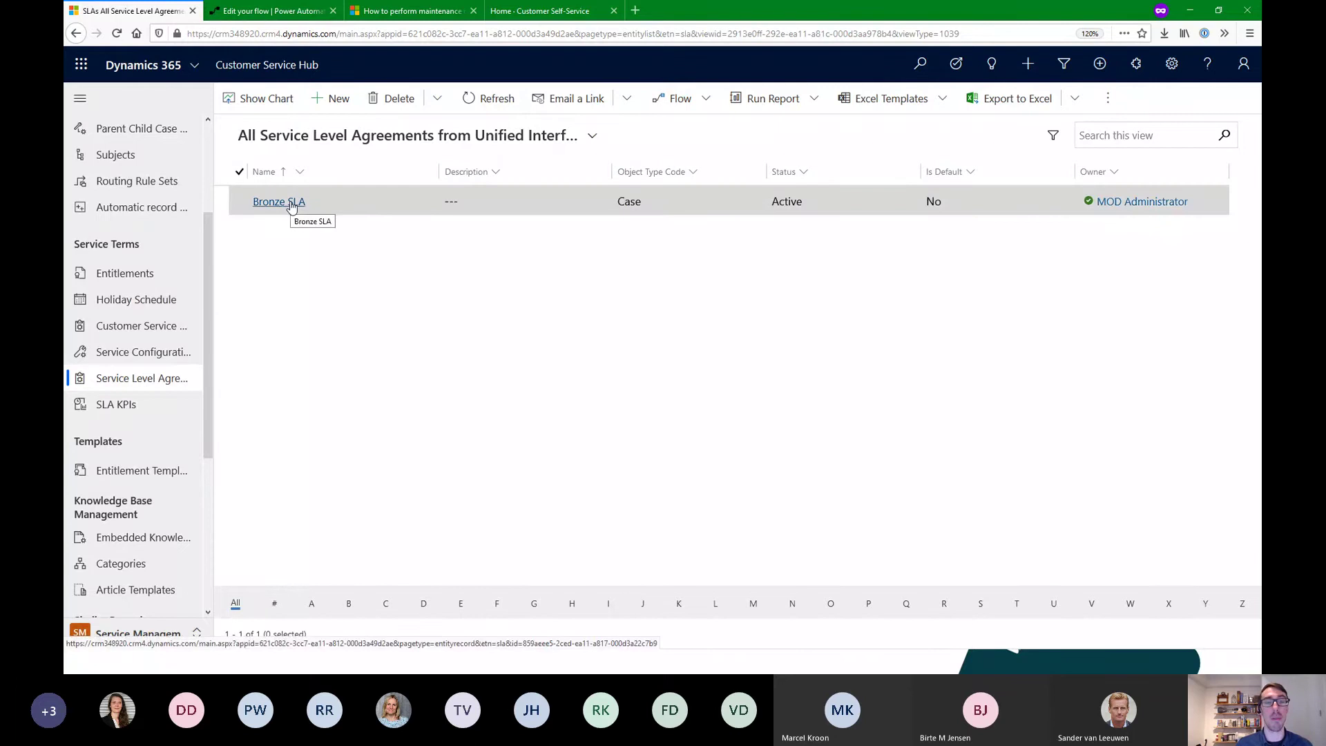
pyautogui.click(341, 110)
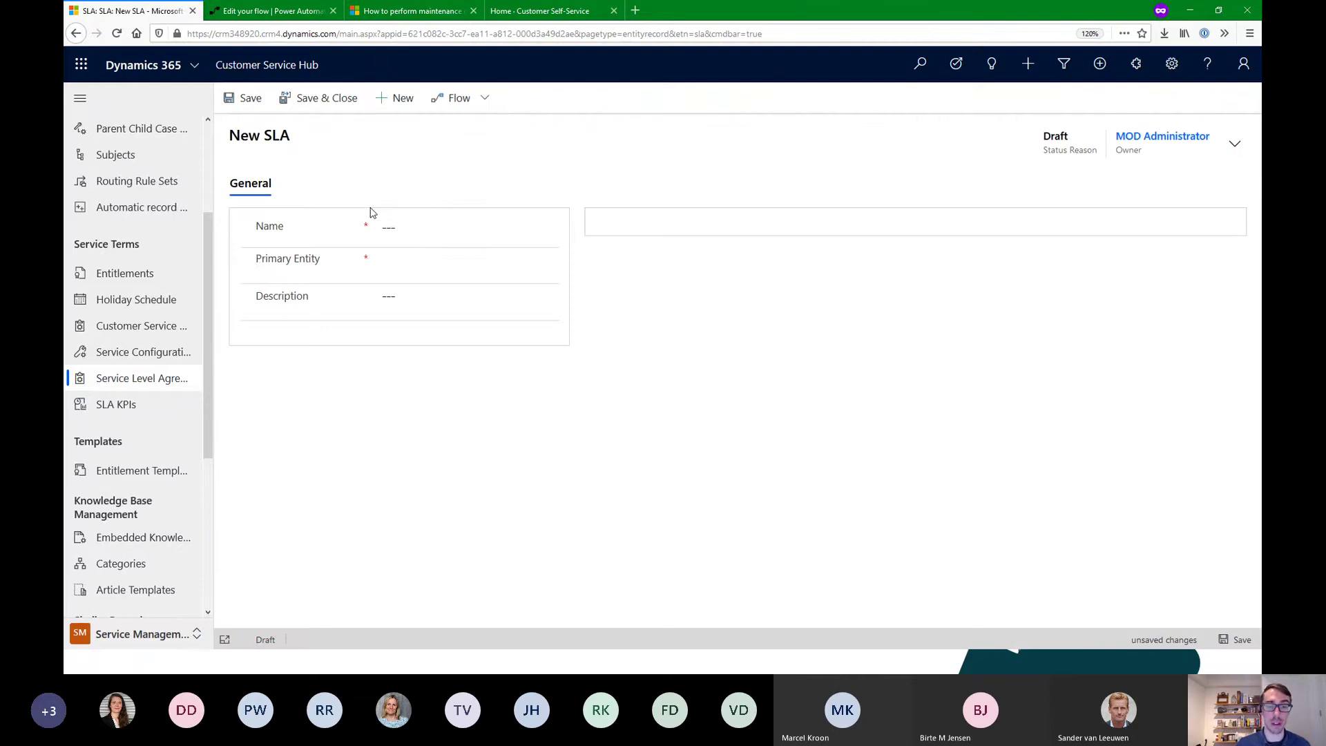
pyautogui.click(406, 220)
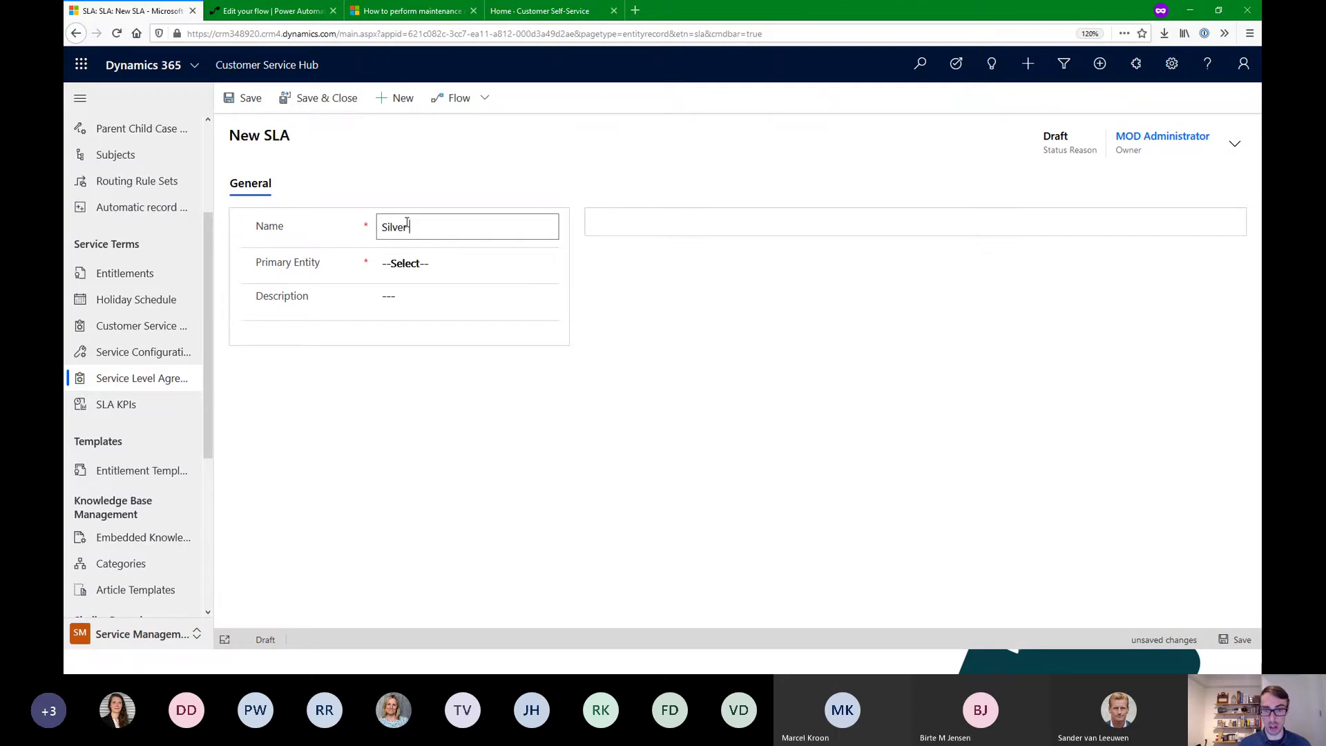
pyautogui.click(250, 99)
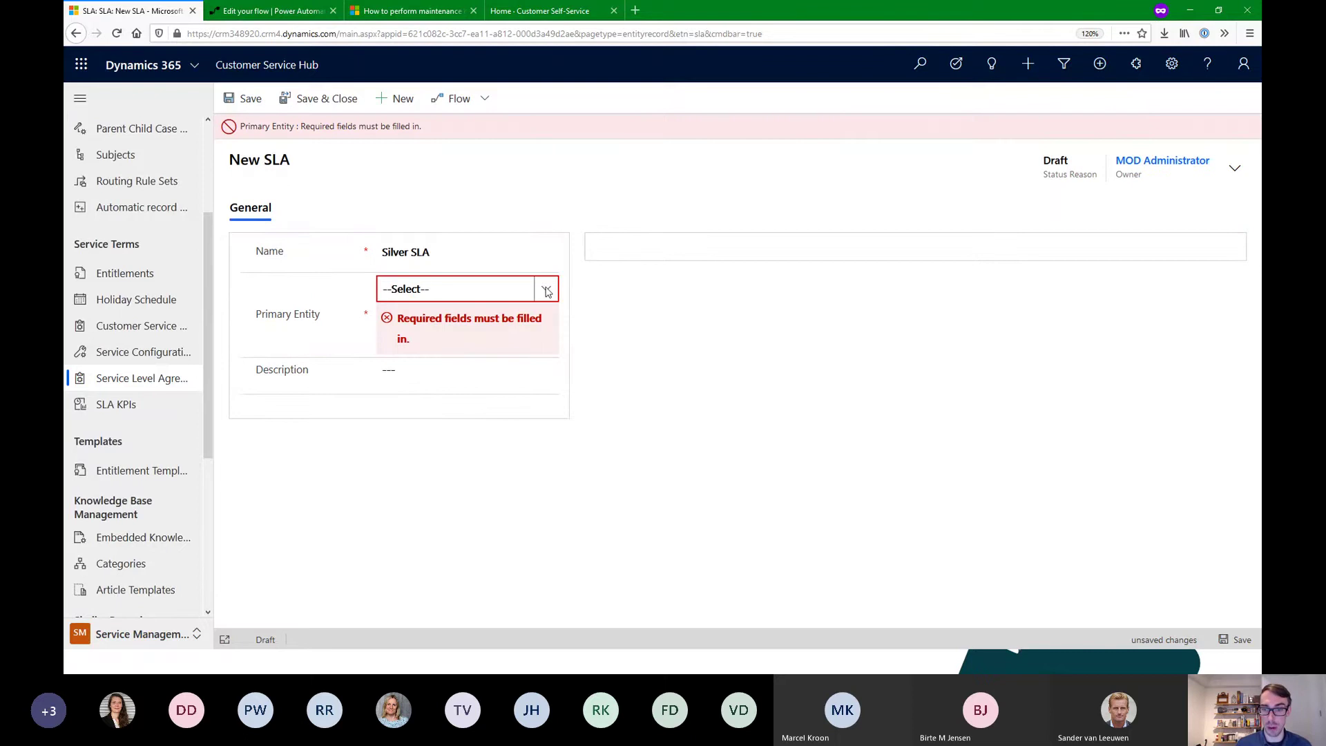
# Set the Silver SLA's primary entity to Case and save the agreement
pyautogui.click(546, 290)
pyautogui.click(413, 339)
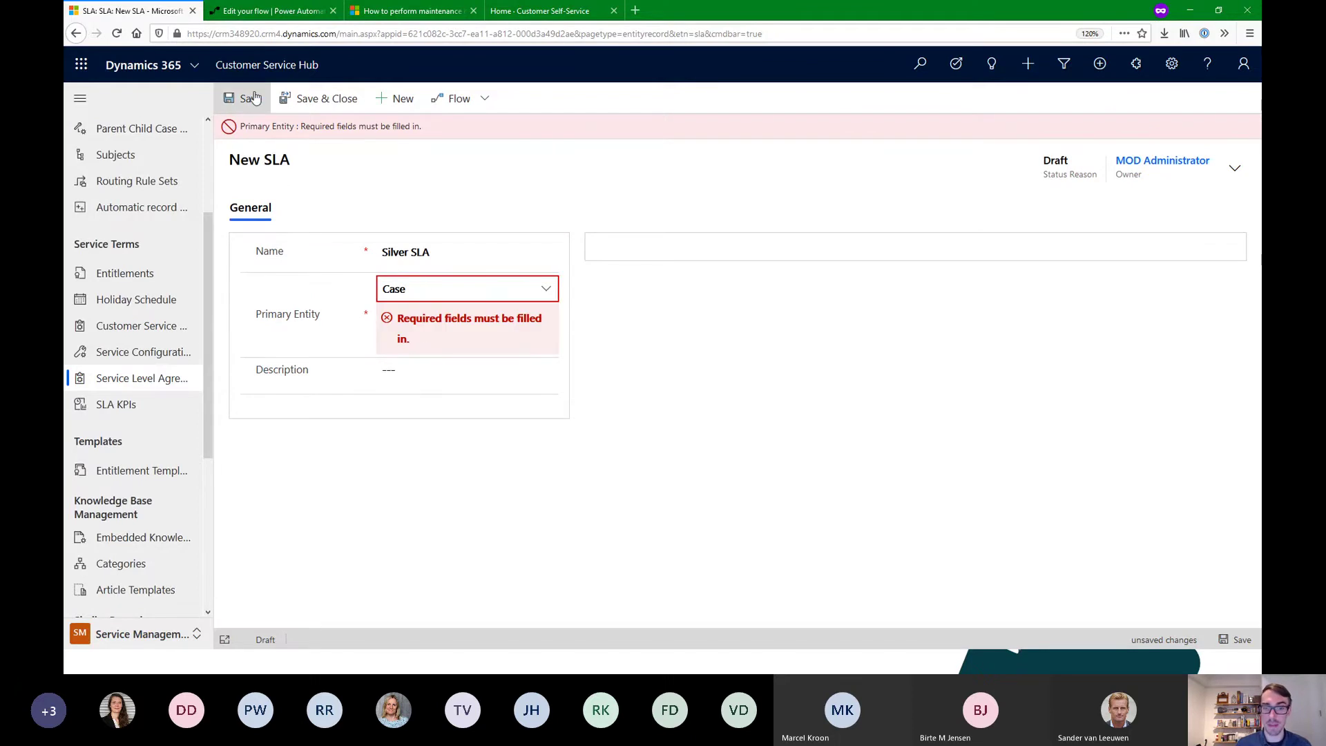
pyautogui.click(444, 304)
pyautogui.click(454, 370)
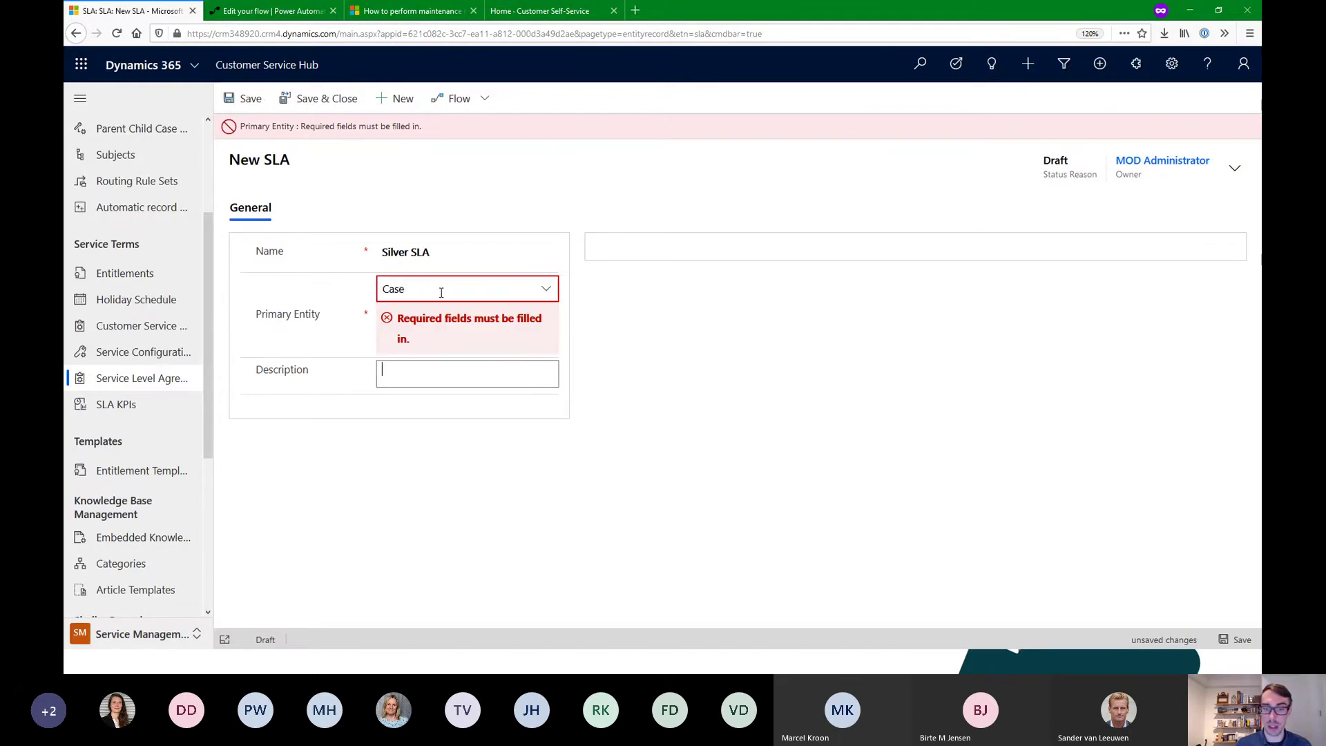
pyautogui.click(551, 299)
pyautogui.click(550, 298)
pyautogui.click(446, 314)
pyautogui.click(548, 298)
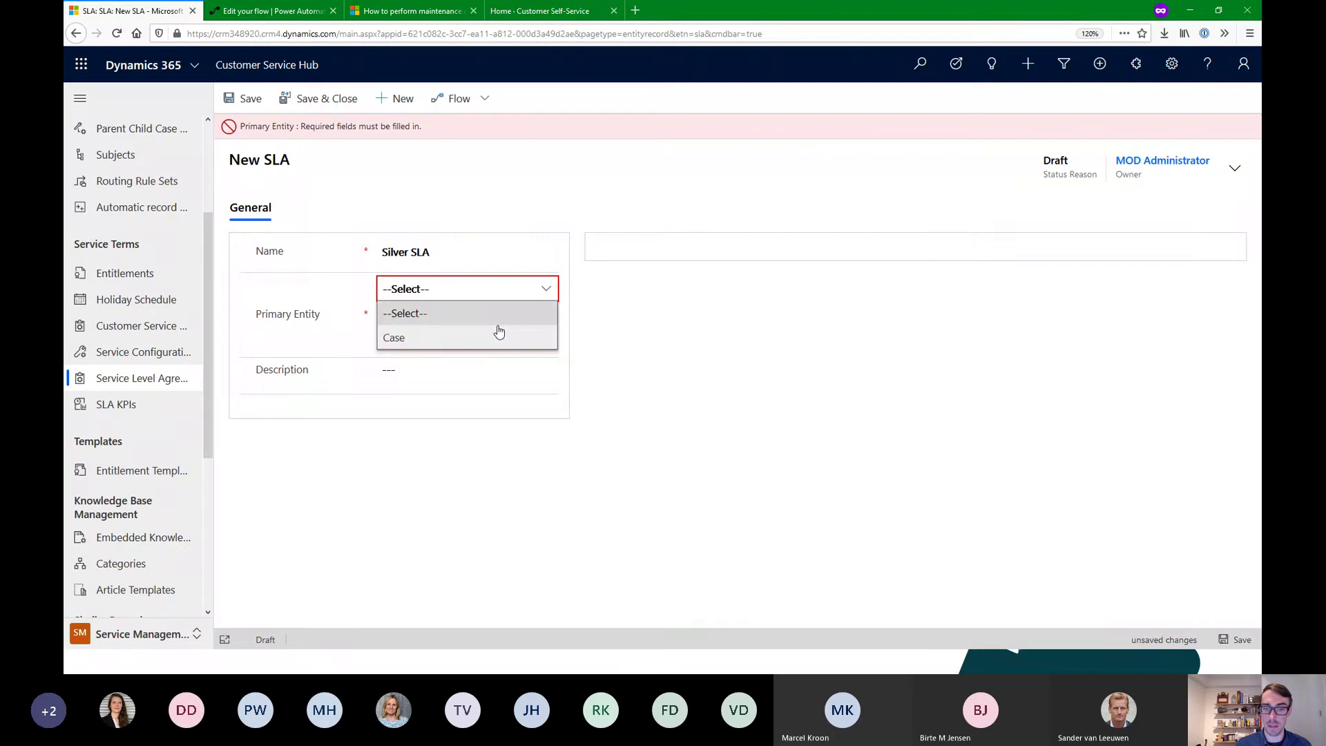
pyautogui.click(498, 333)
pyautogui.click(237, 99)
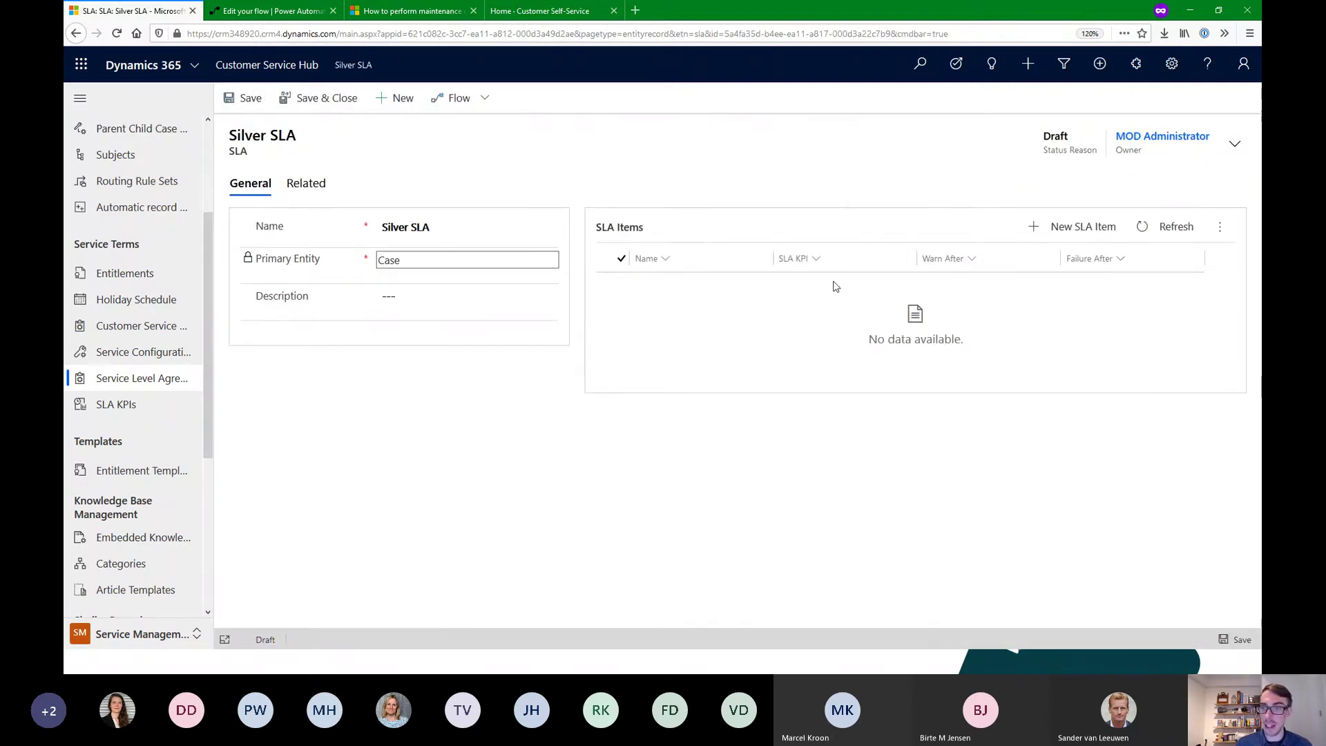
# Add an SLA item named "First Response" with the First Response KPI and Standard Business Hours
pyautogui.click(1075, 235)
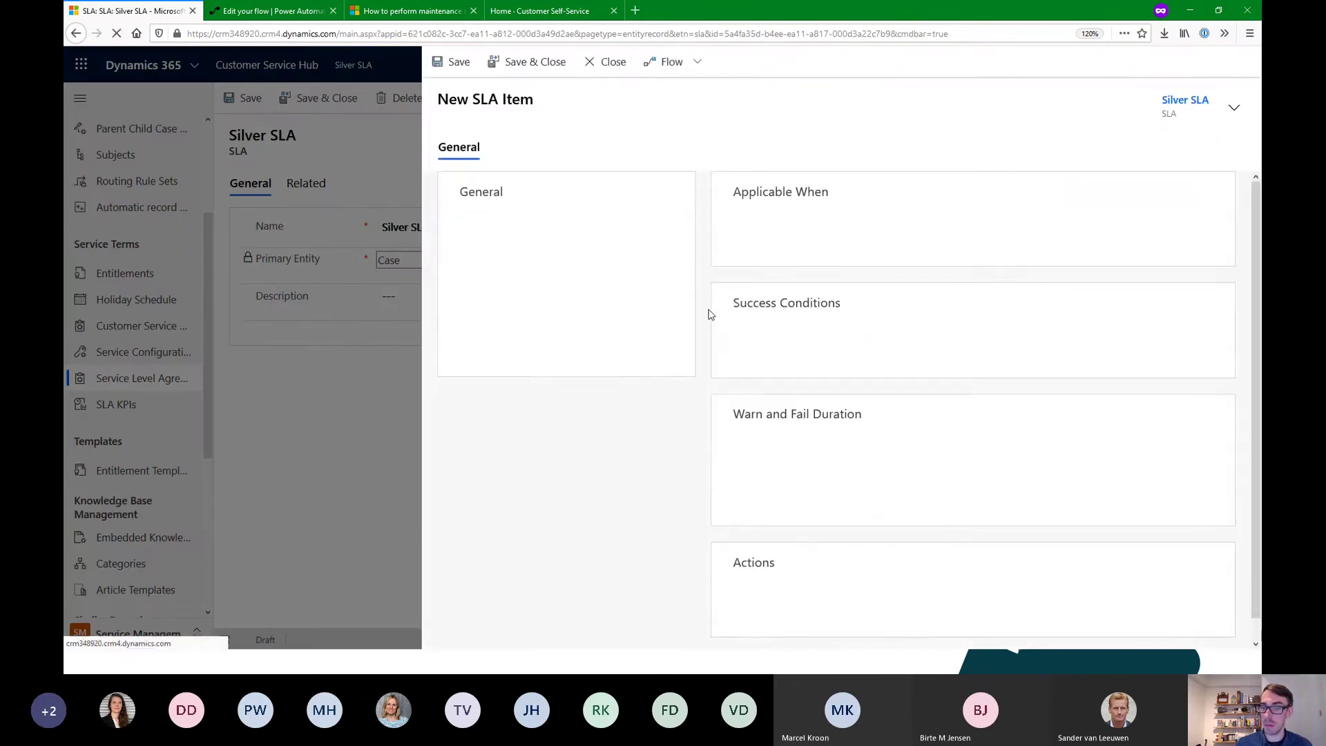
pyautogui.click(670, 290)
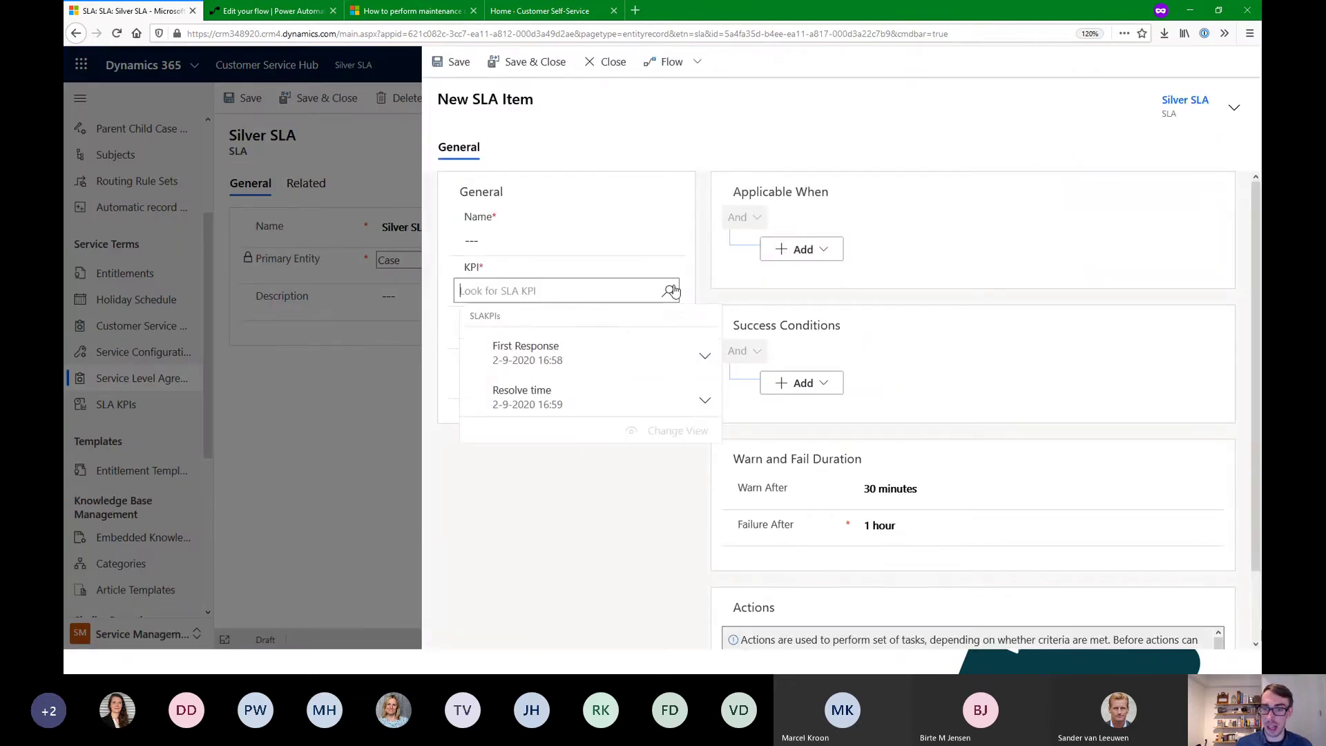
pyautogui.click(542, 348)
pyautogui.click(508, 237)
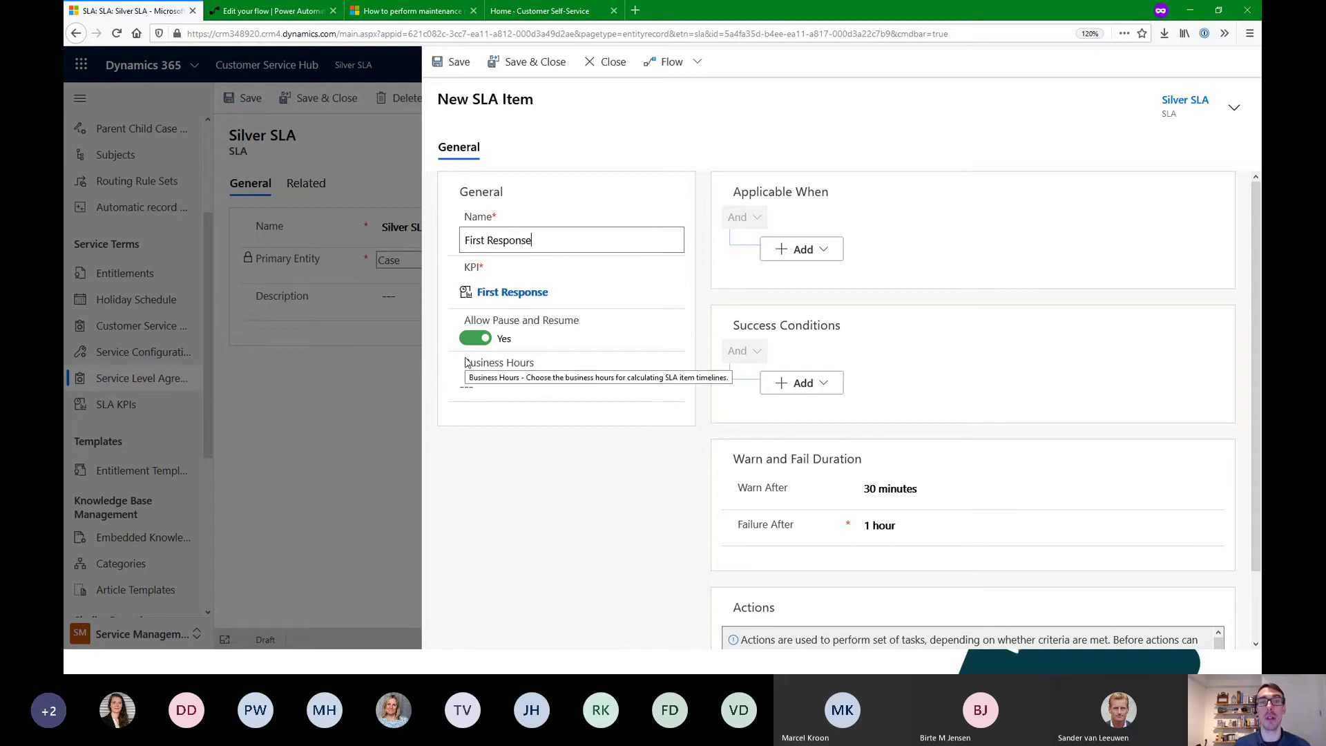
pyautogui.click(668, 385)
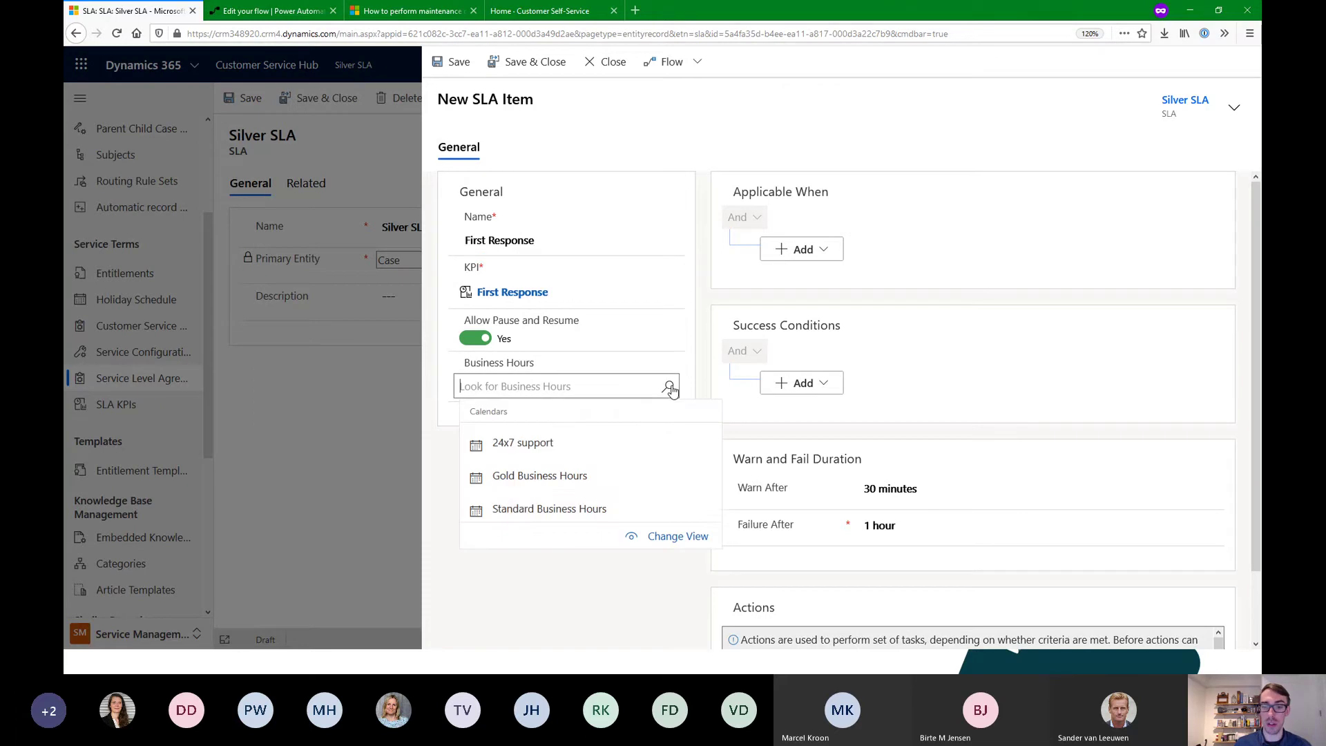
pyautogui.click(535, 510)
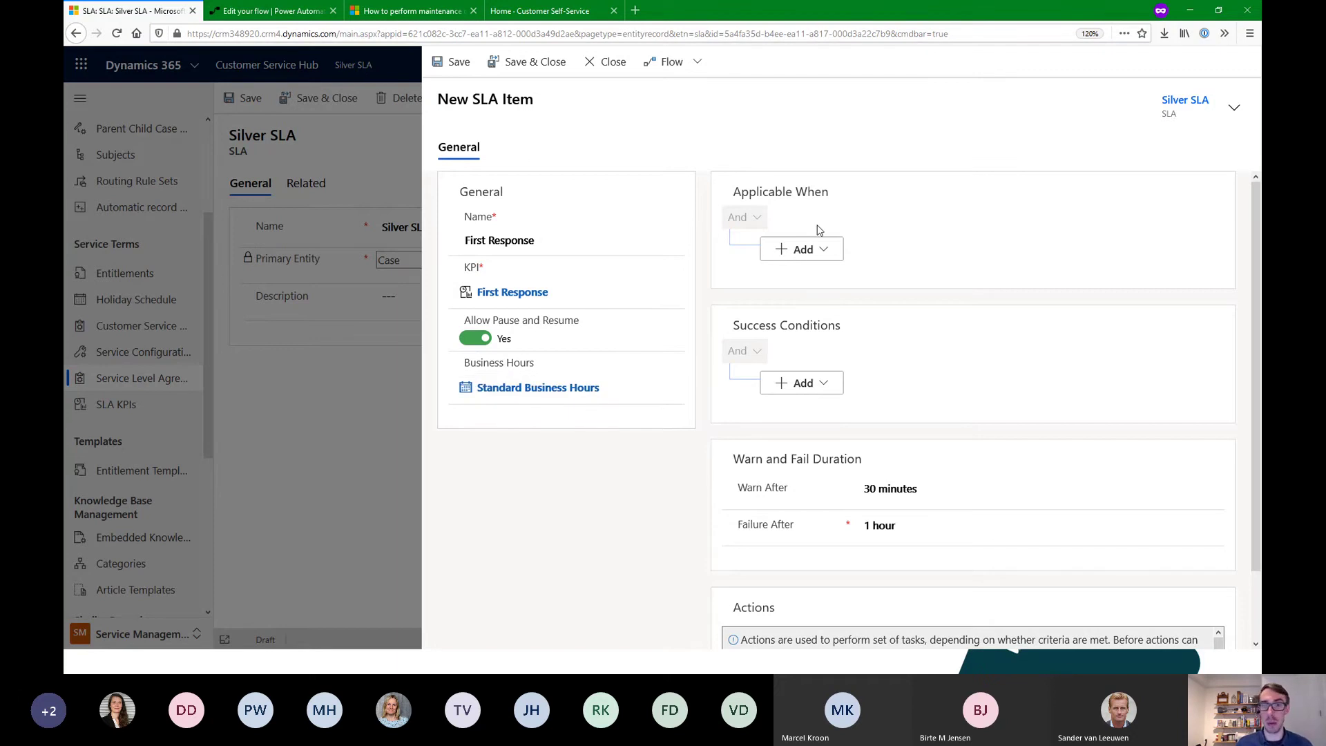
# Add an applicable-when condition to the First Response item requiring Case Type to equal Problem or Request
pyautogui.click(825, 251)
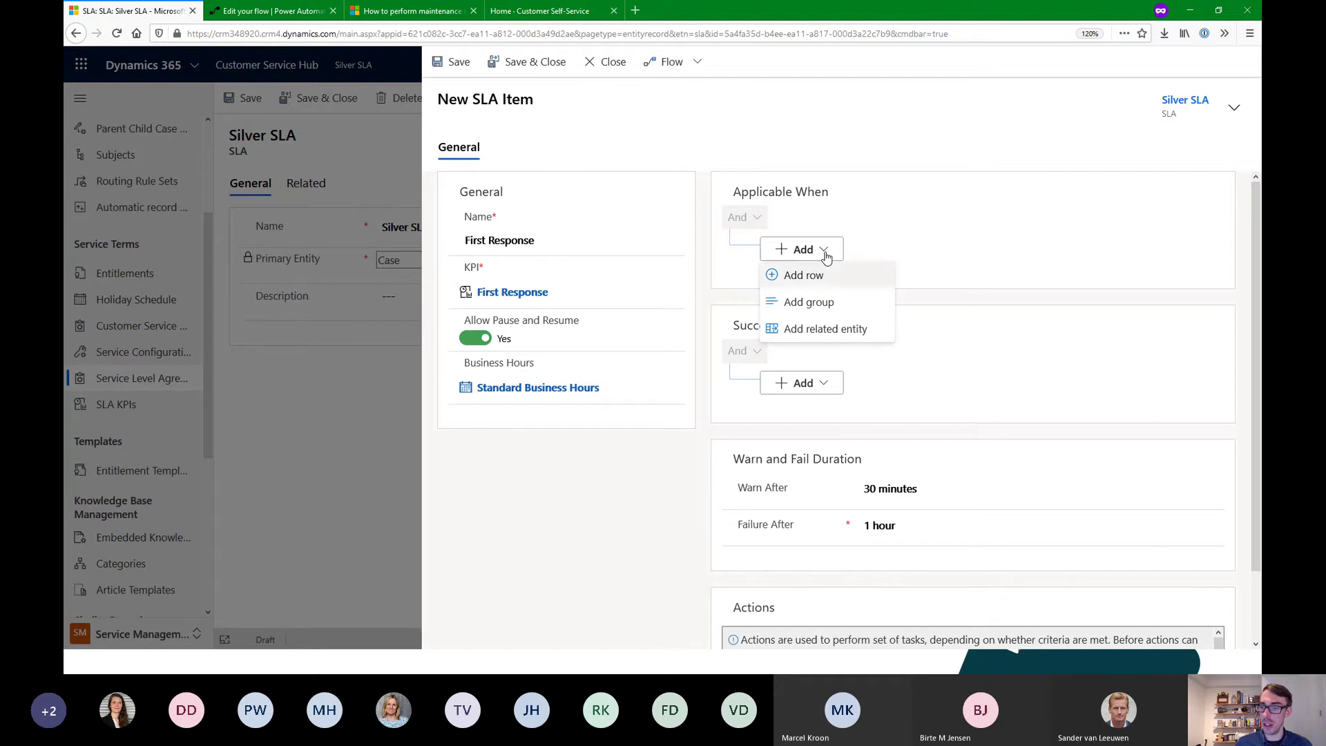
pyautogui.click(804, 275)
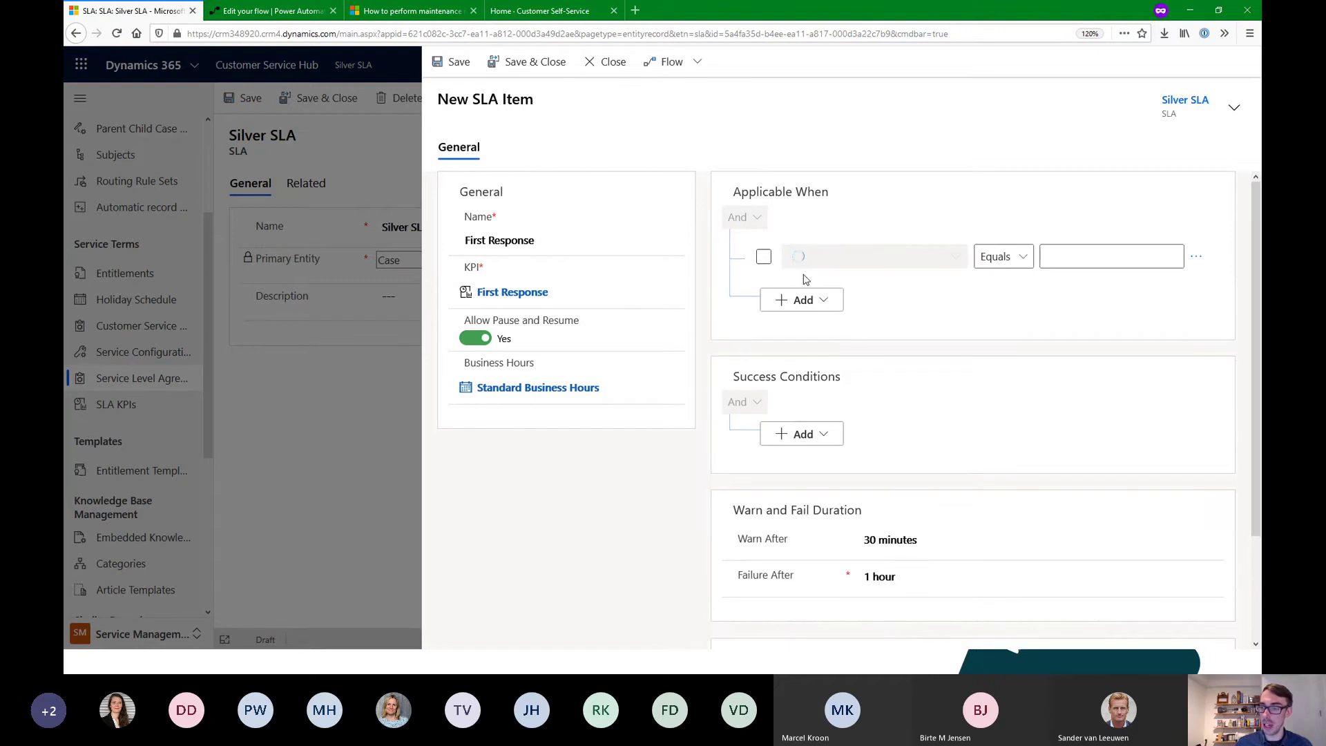
pyautogui.click(872, 257)
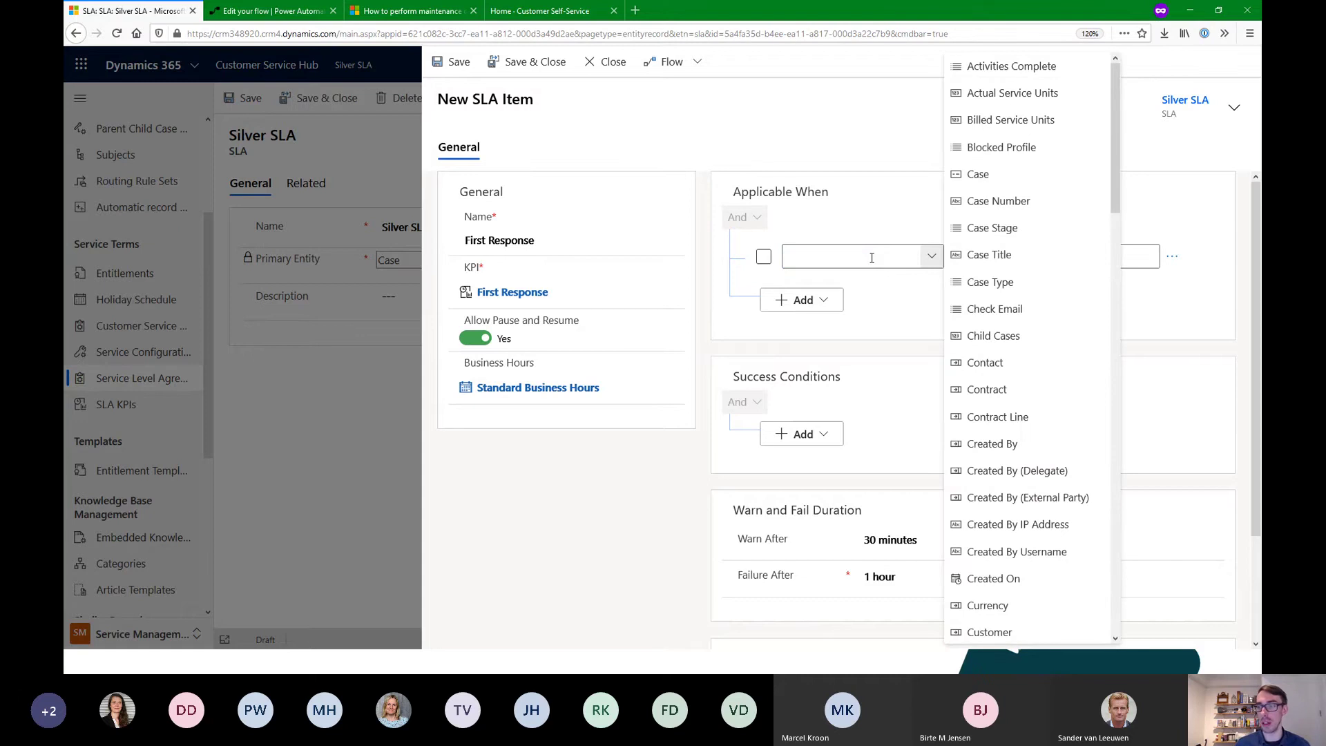
pyautogui.click(981, 282)
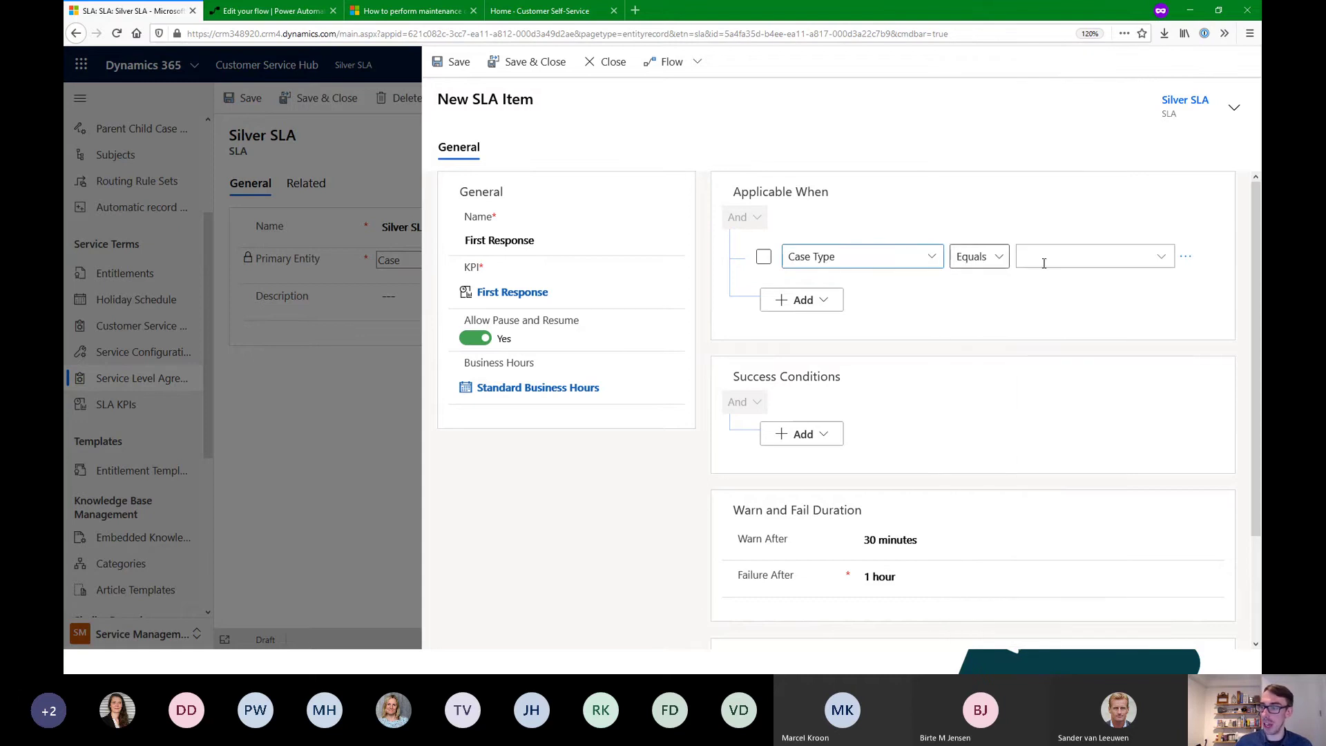
pyautogui.click(1123, 257)
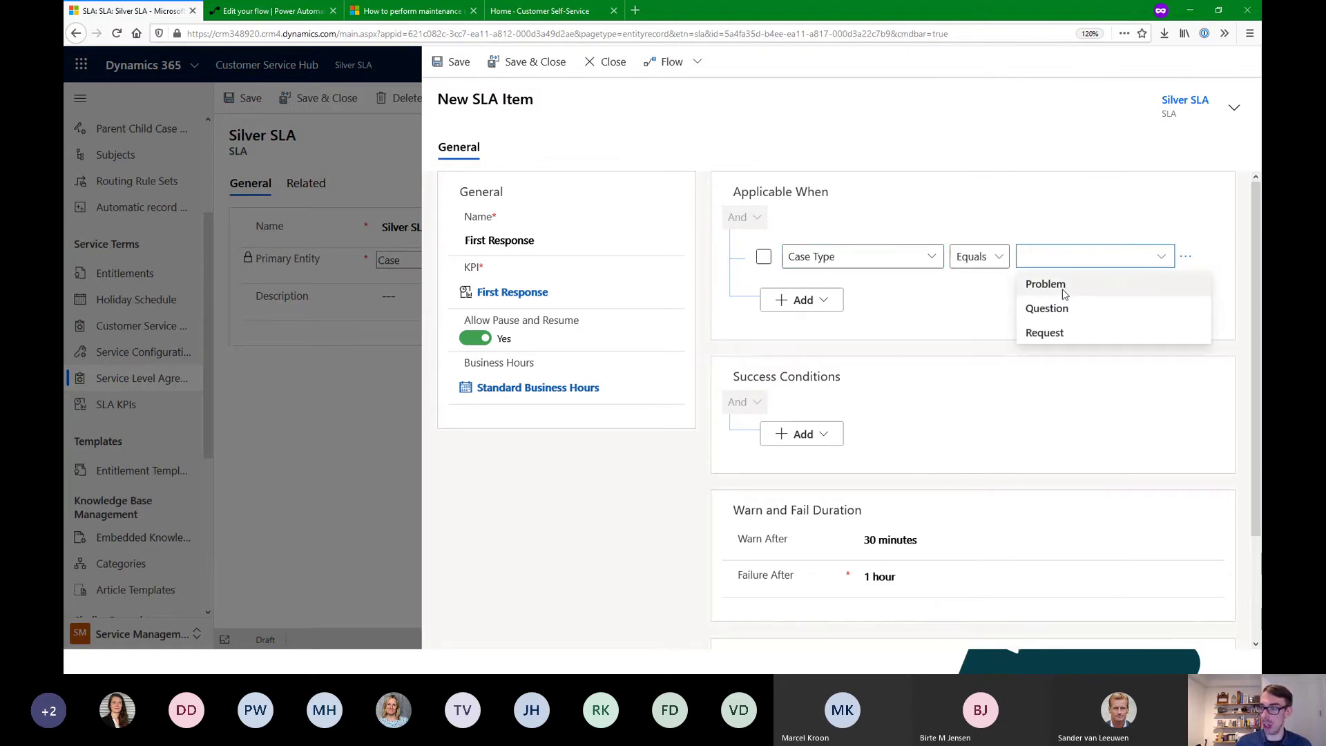
pyautogui.click(1063, 295)
pyautogui.click(1137, 272)
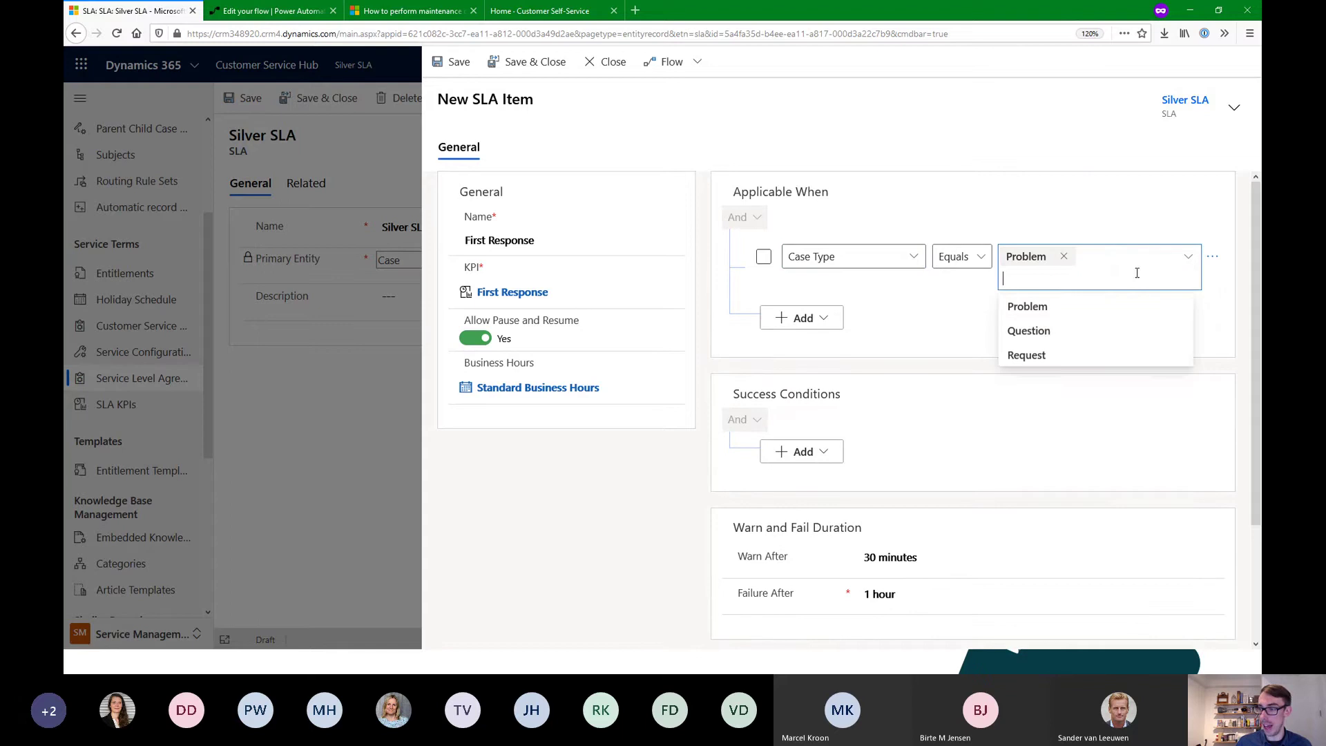
pyautogui.click(1026, 355)
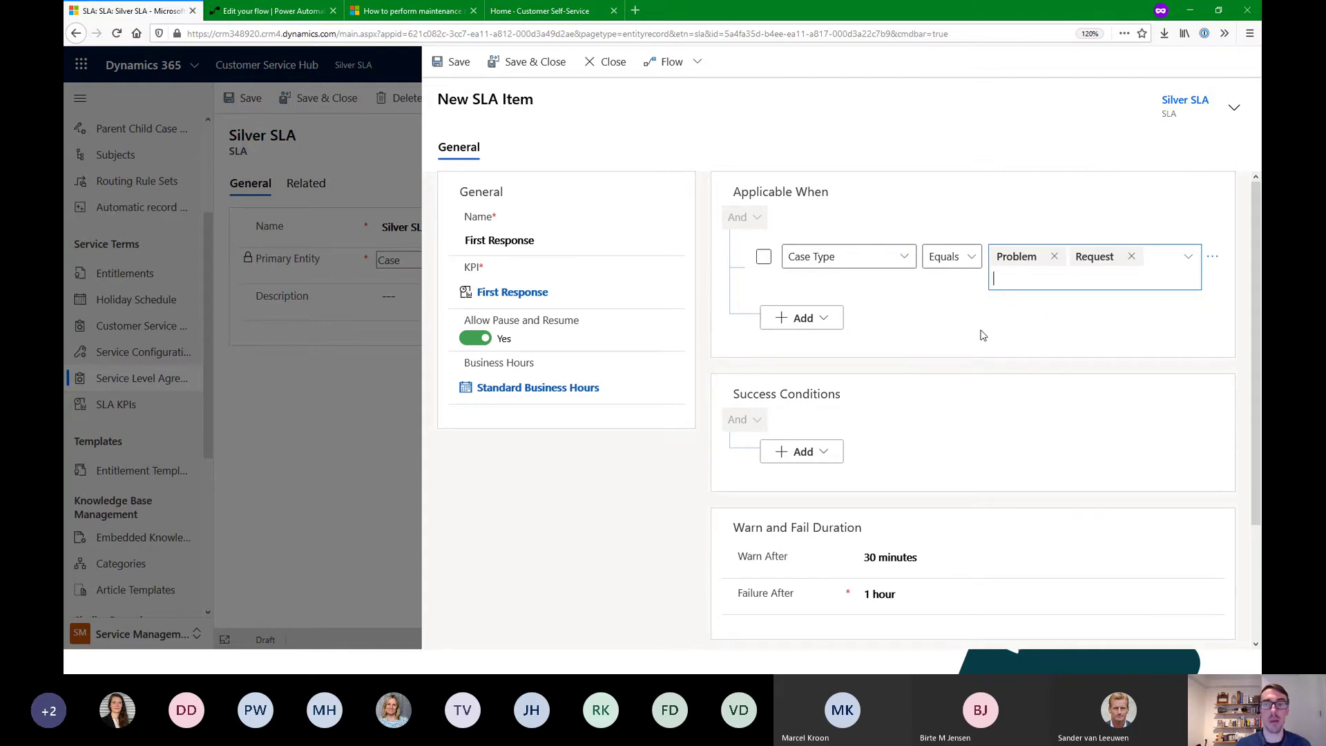
pyautogui.click(1188, 257)
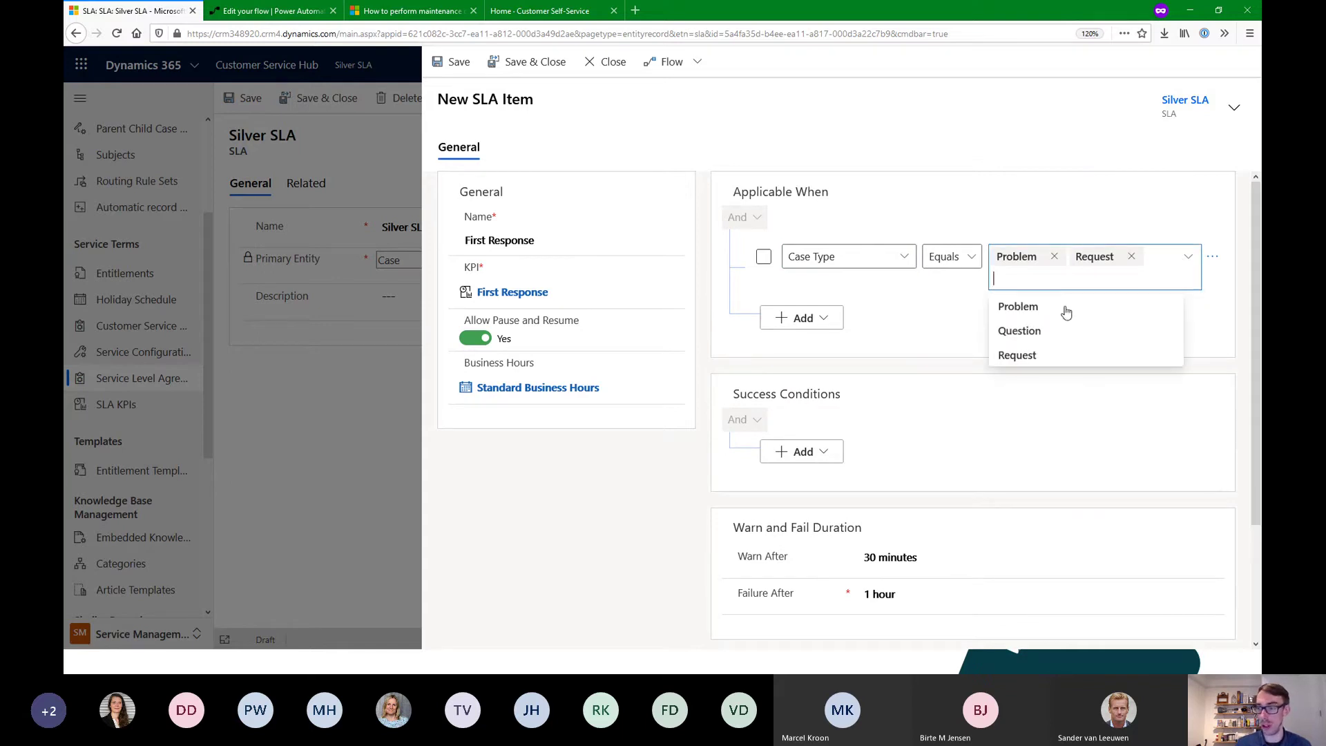
pyautogui.click(951, 315)
# Add an empty condition row to the success conditions of the First Response SLA item
pyautogui.scroll(-2, 864, 335)
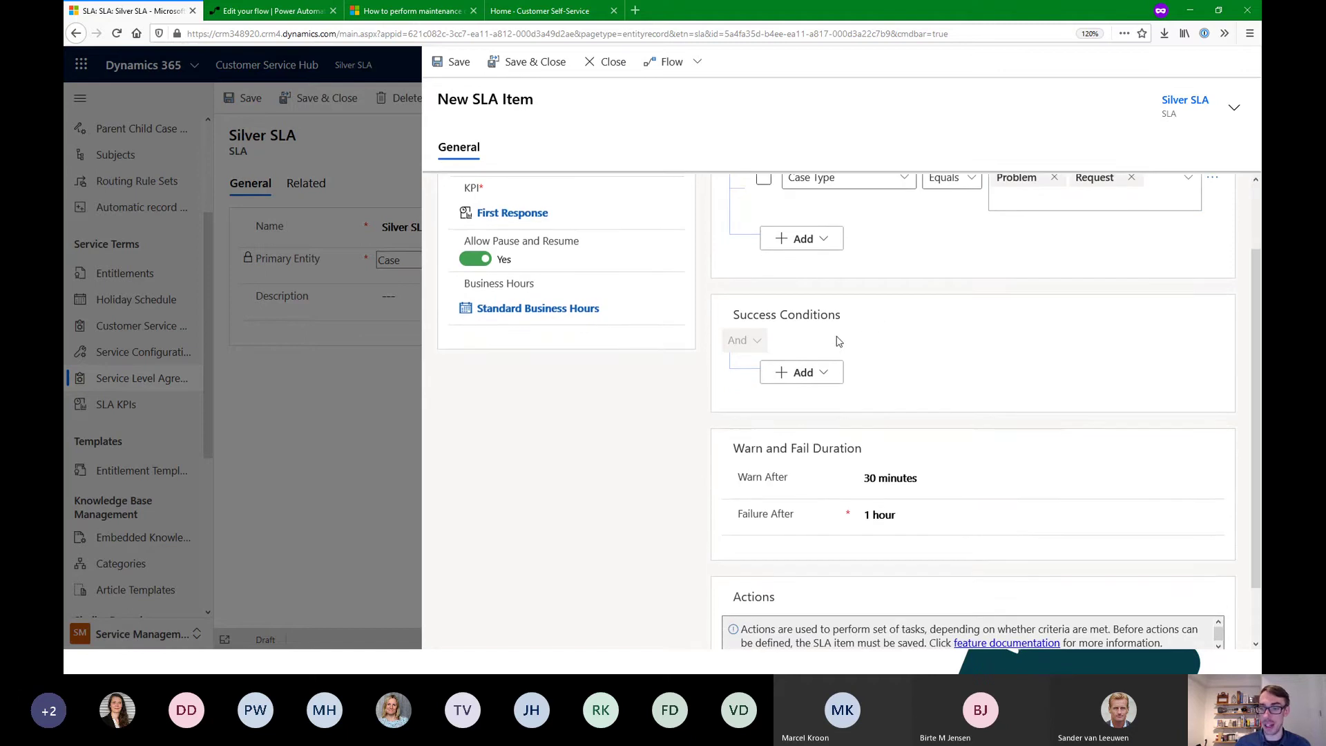
pyautogui.scroll(2, 874, 318)
pyautogui.scroll(-2, 874, 318)
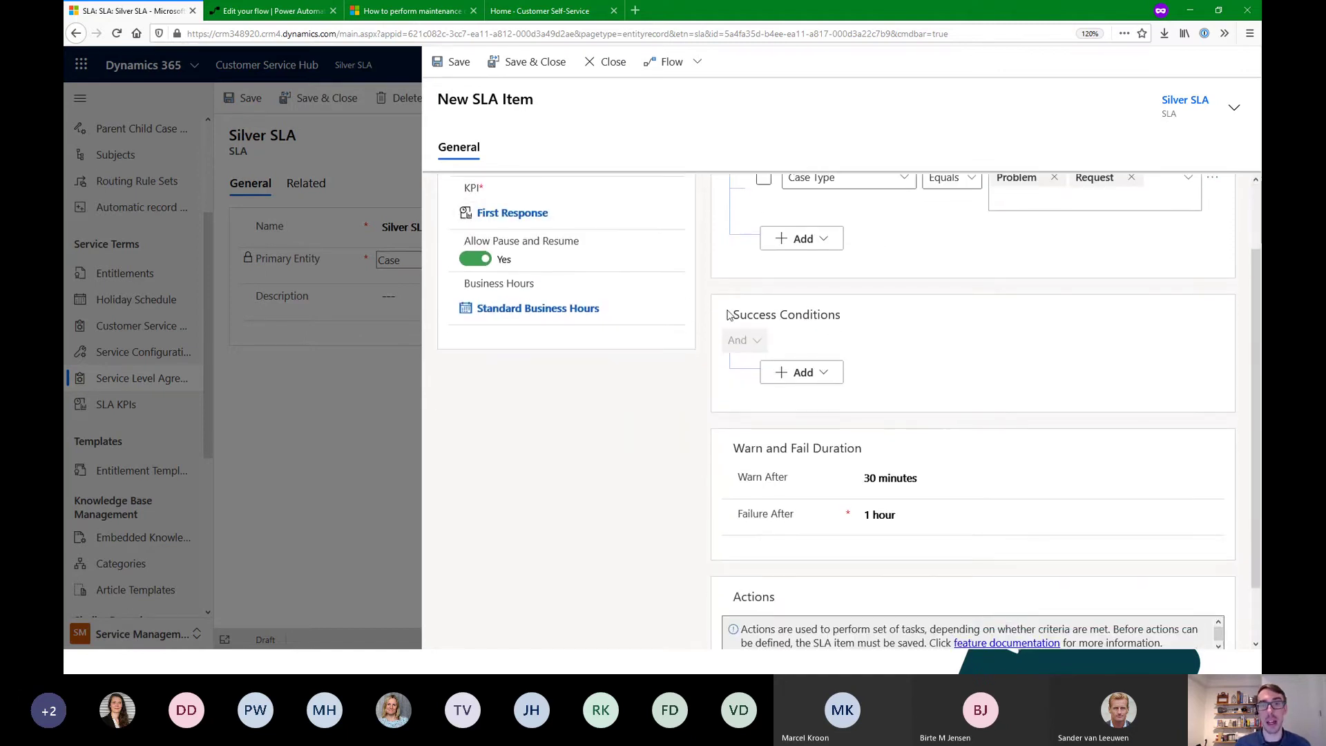
pyautogui.click(818, 370)
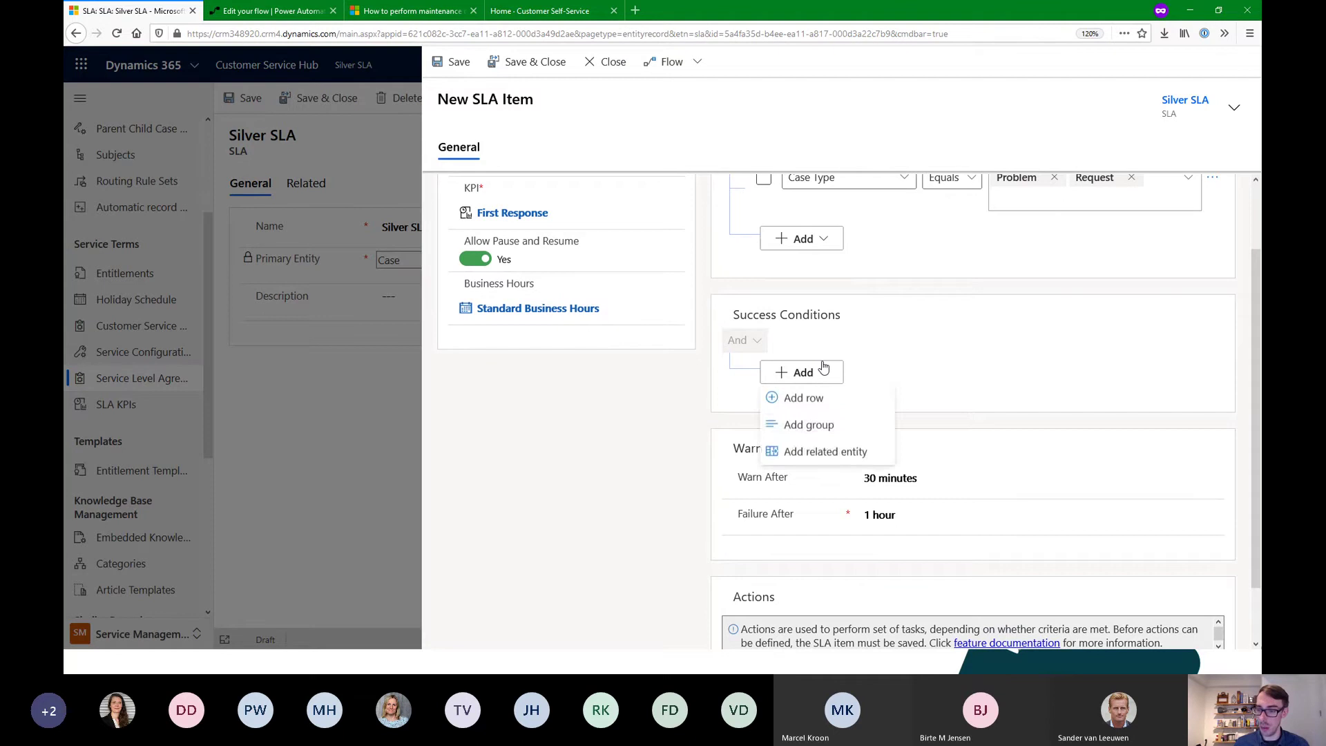
pyautogui.click(810, 398)
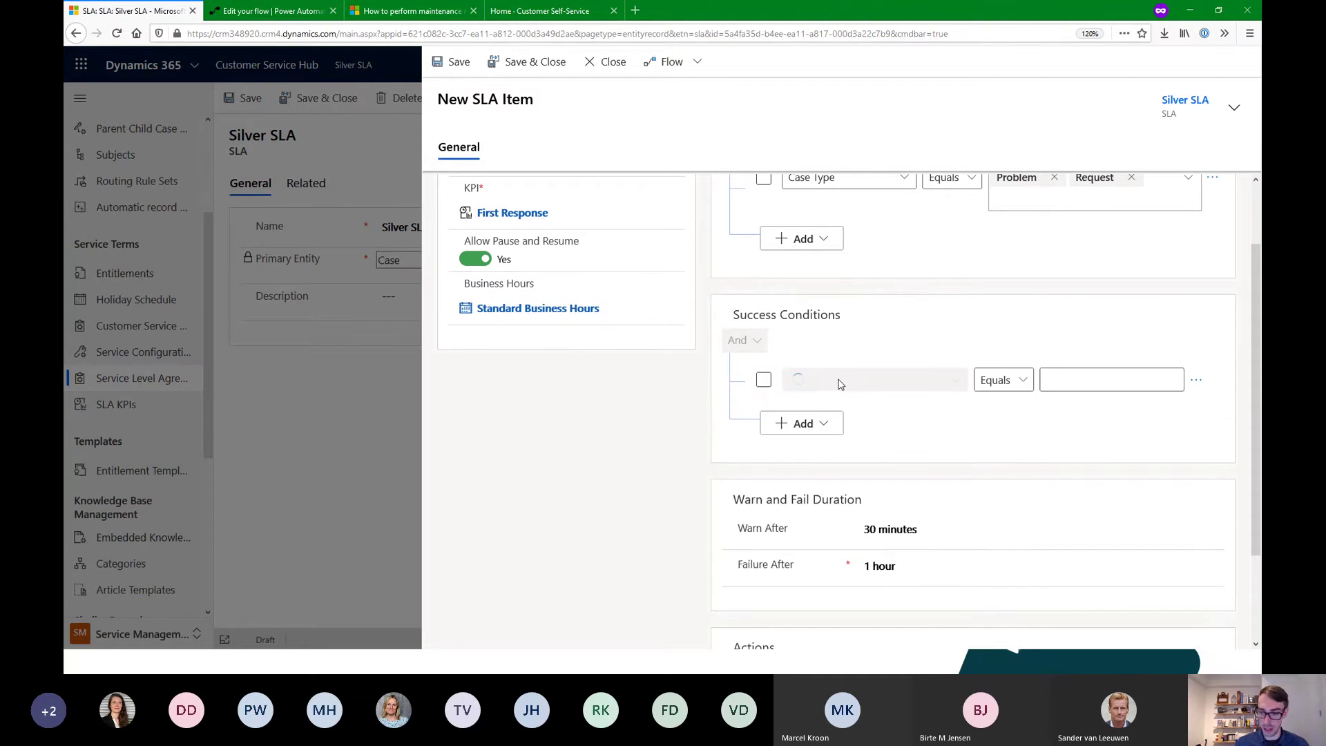
pyautogui.click(838, 382)
pyautogui.write('Status')
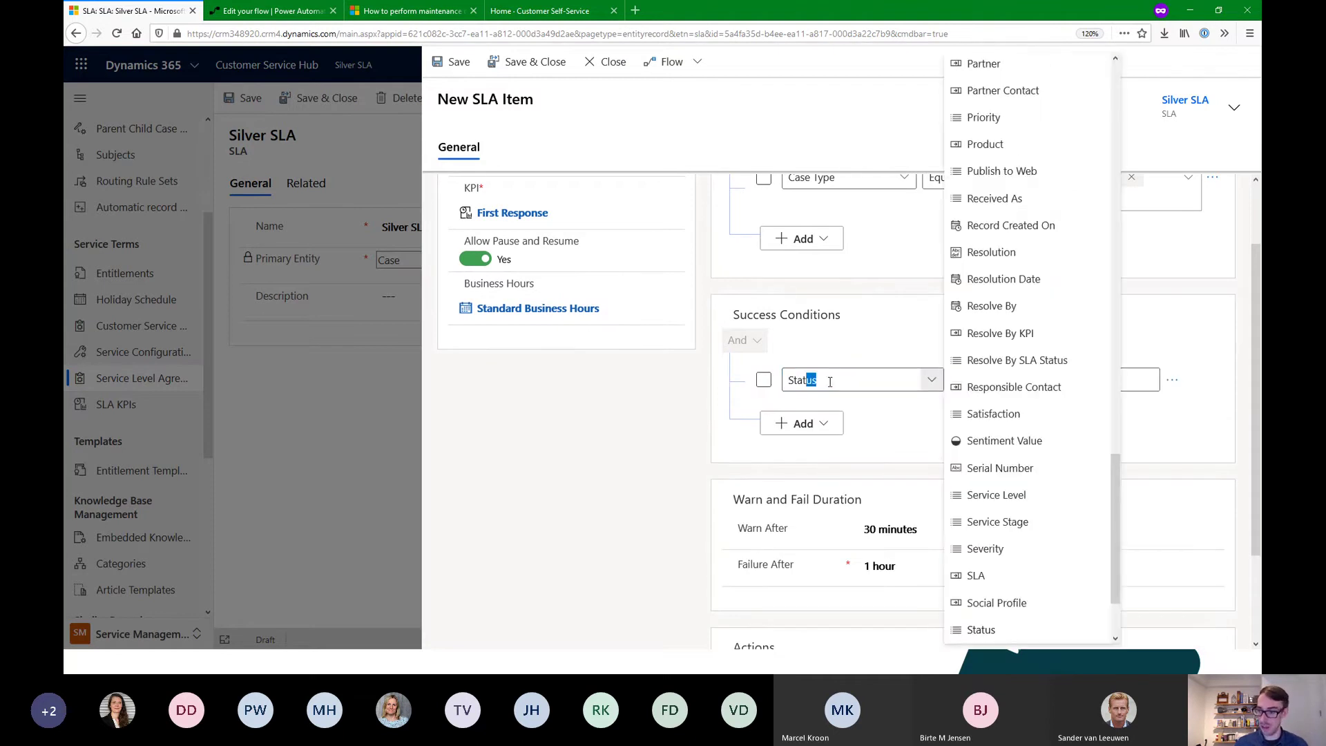
pyautogui.press('Return')
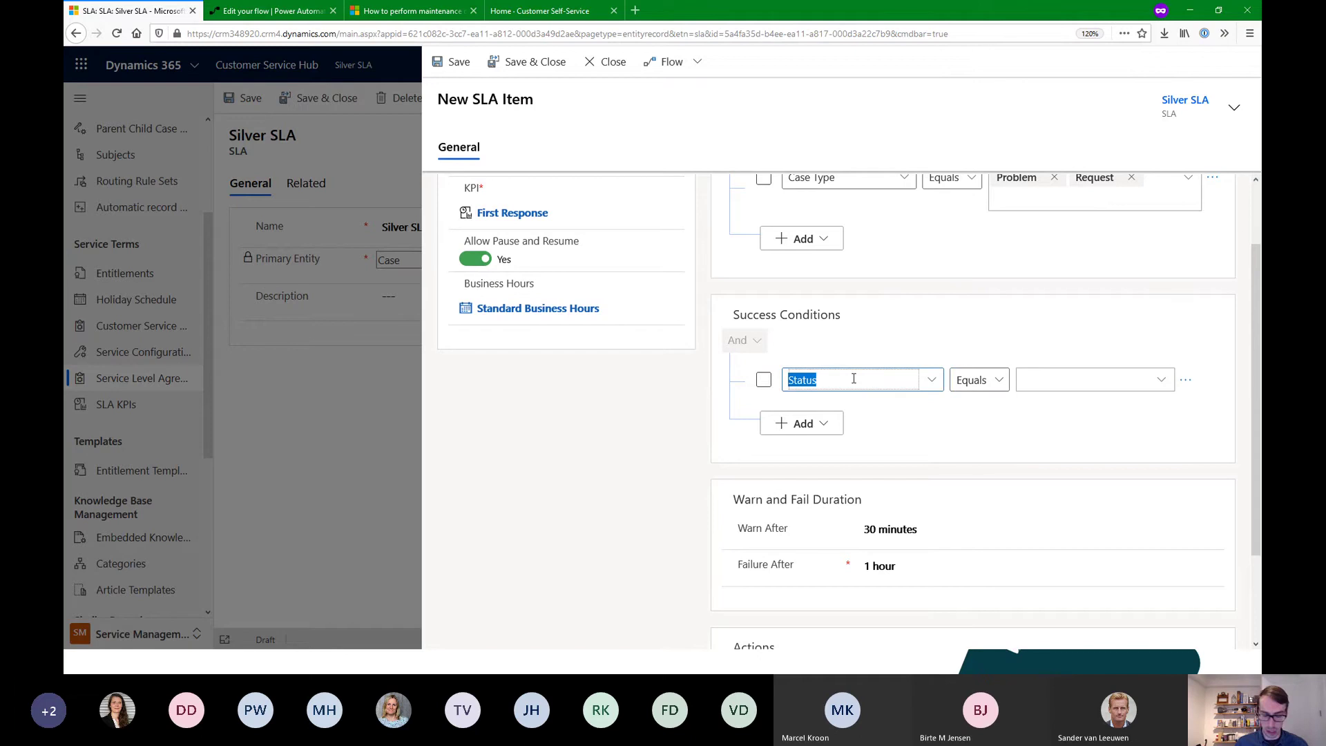
pyautogui.write('First Response By')
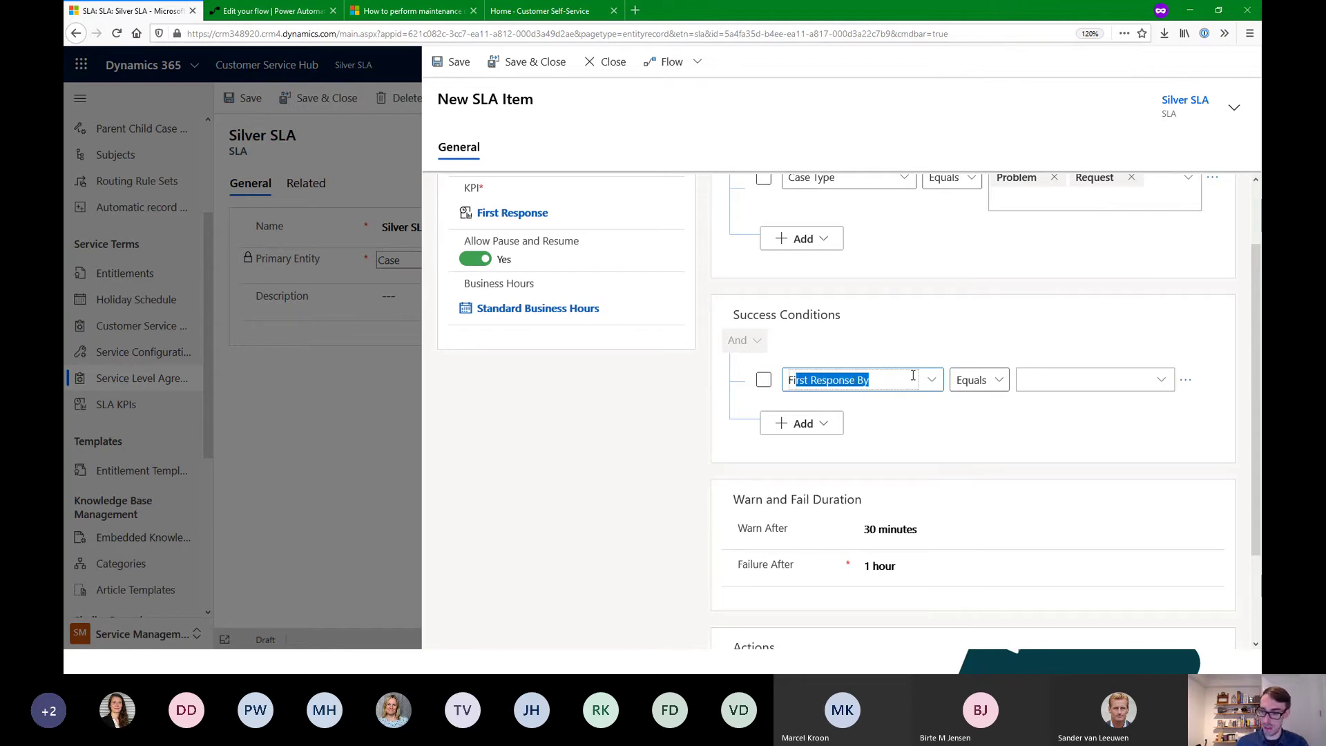
pyautogui.click(884, 379)
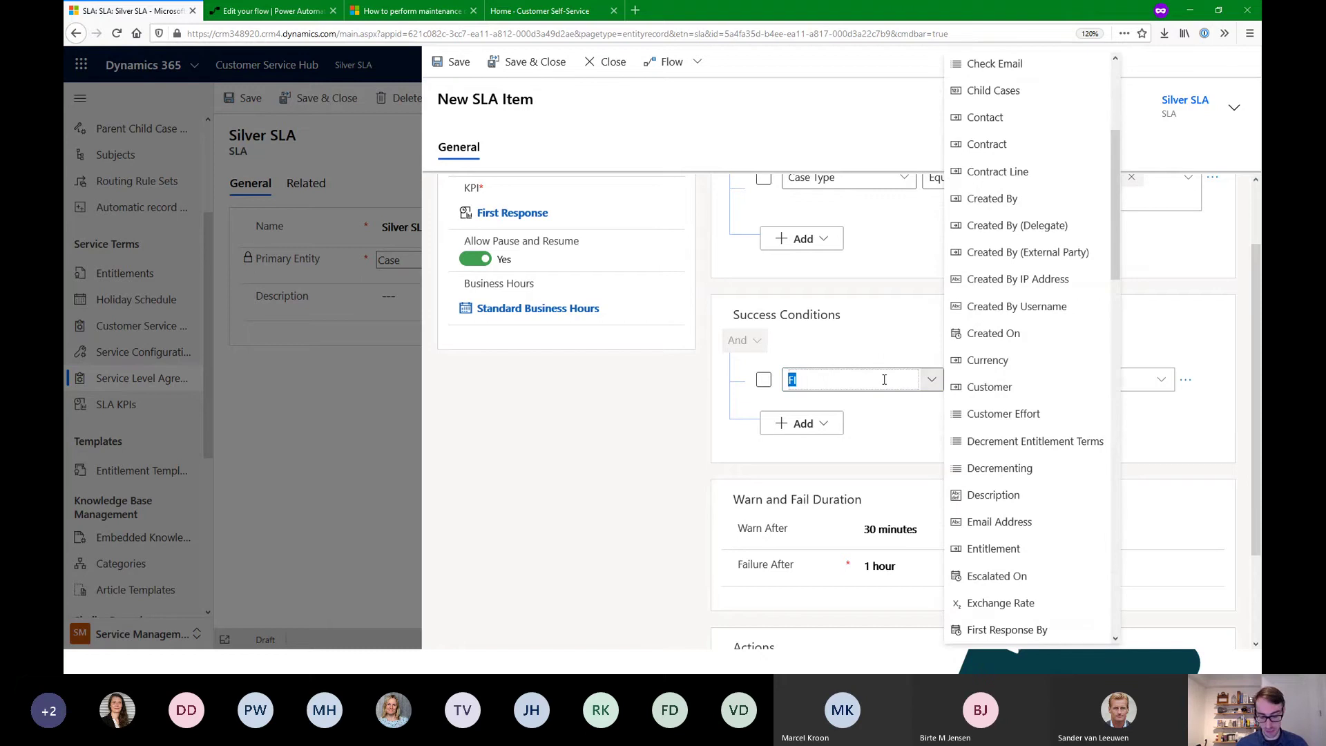
pyautogui.write('SENT')
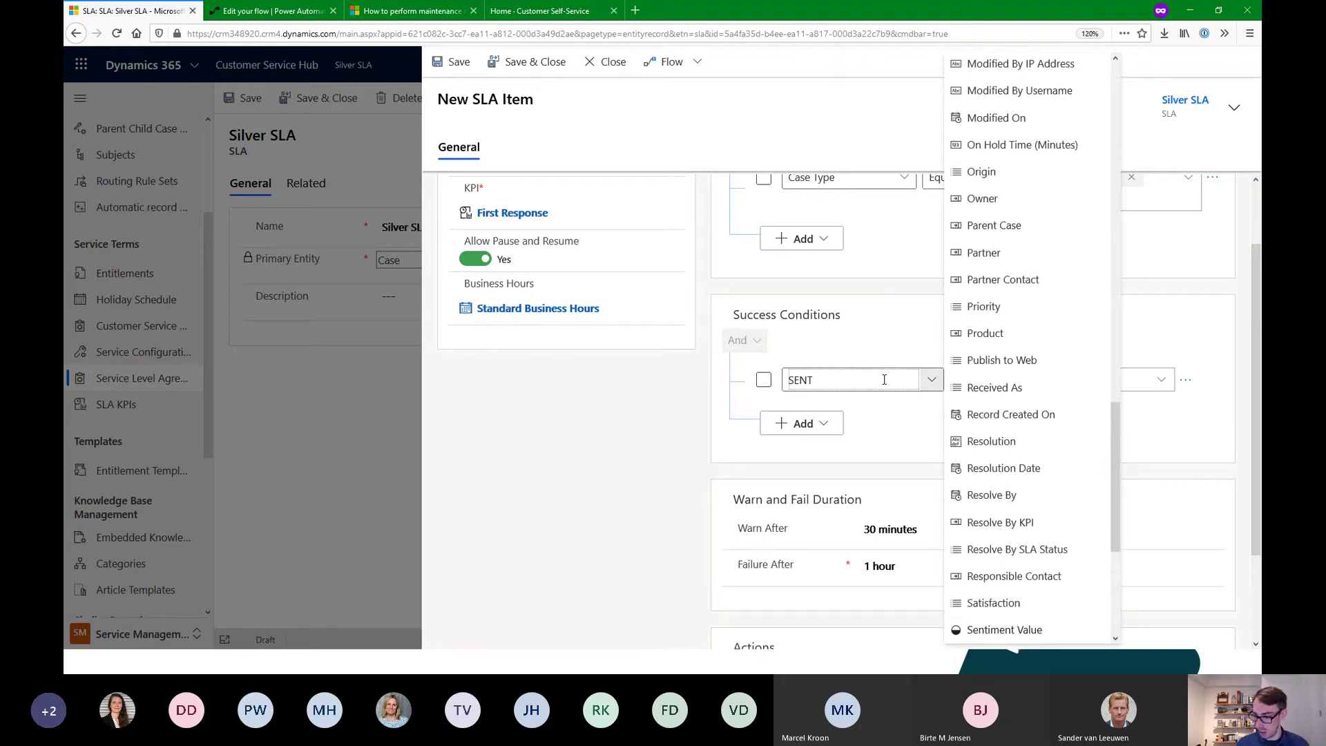
pyautogui.scroll(-1, 1015, 467)
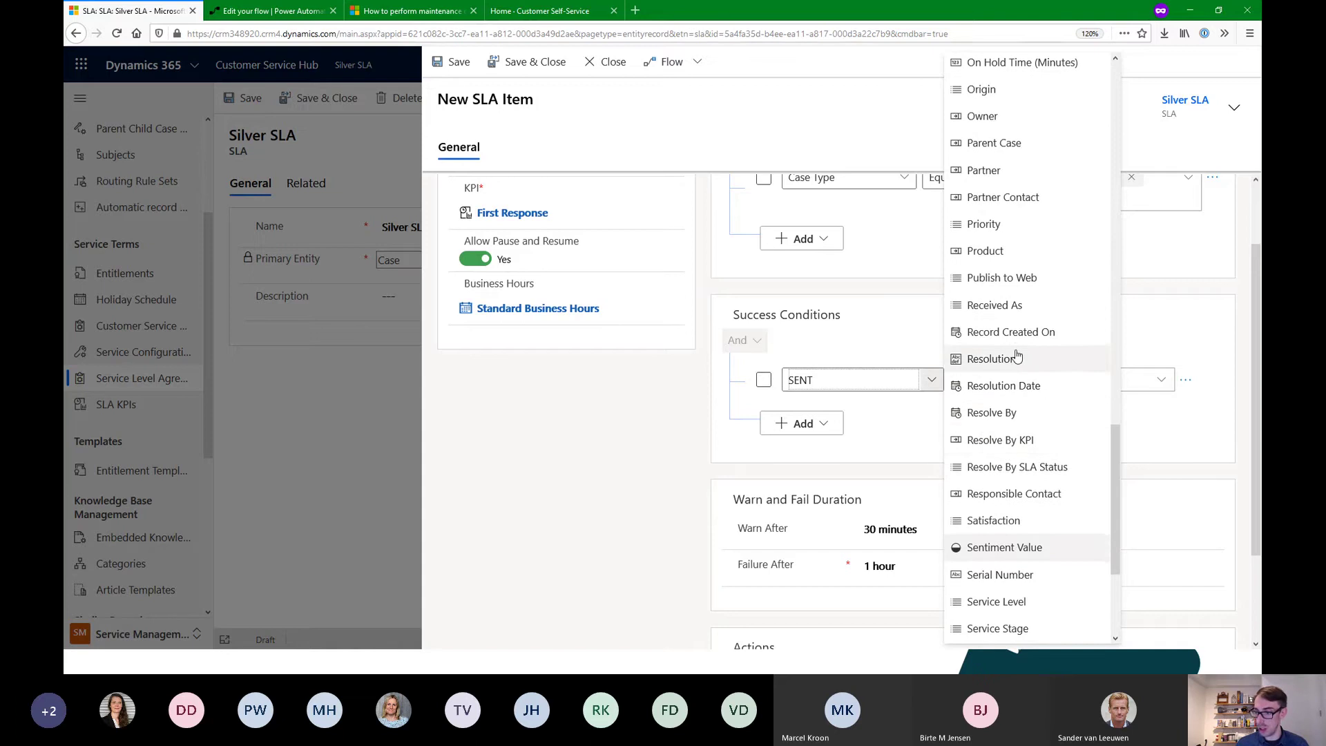
pyautogui.scroll(-2, 1017, 357)
# Define the success condition row as First Response Sent equals Yes
pyautogui.click(805, 376)
pyautogui.write('FI')
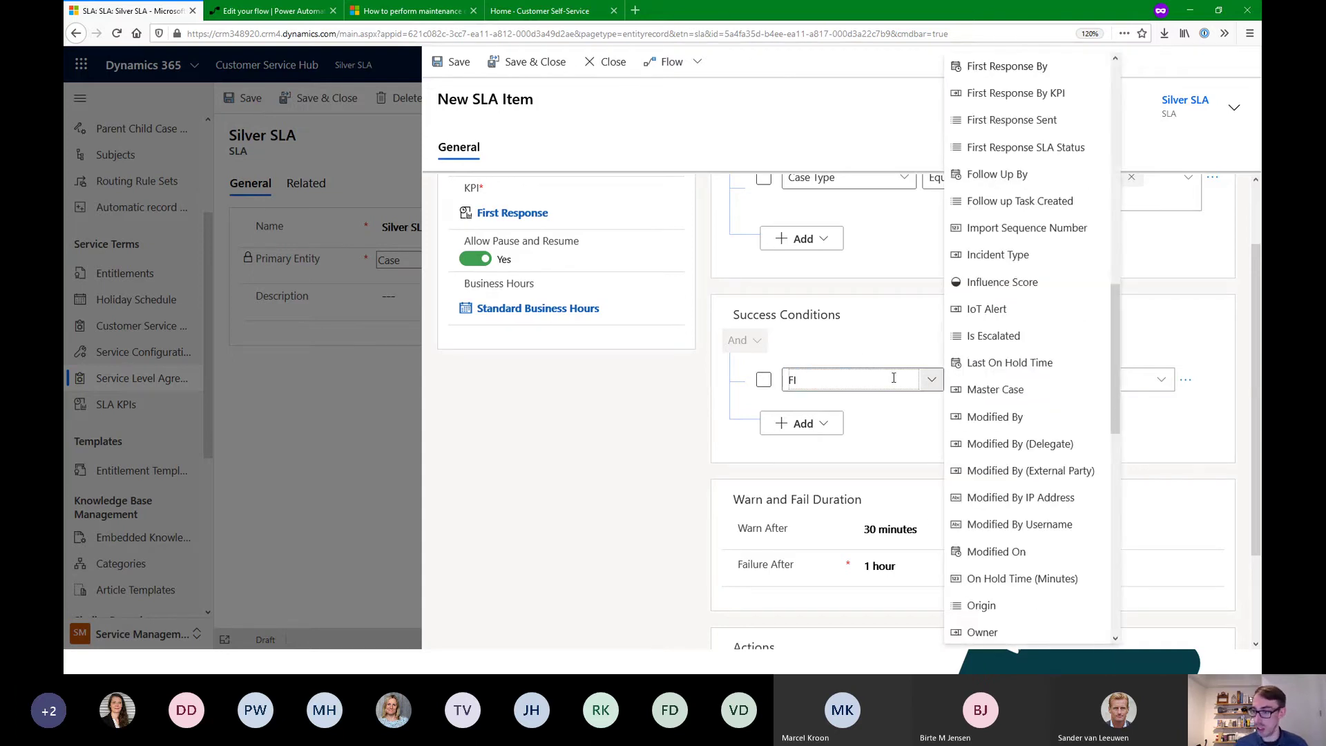
pyautogui.click(1029, 120)
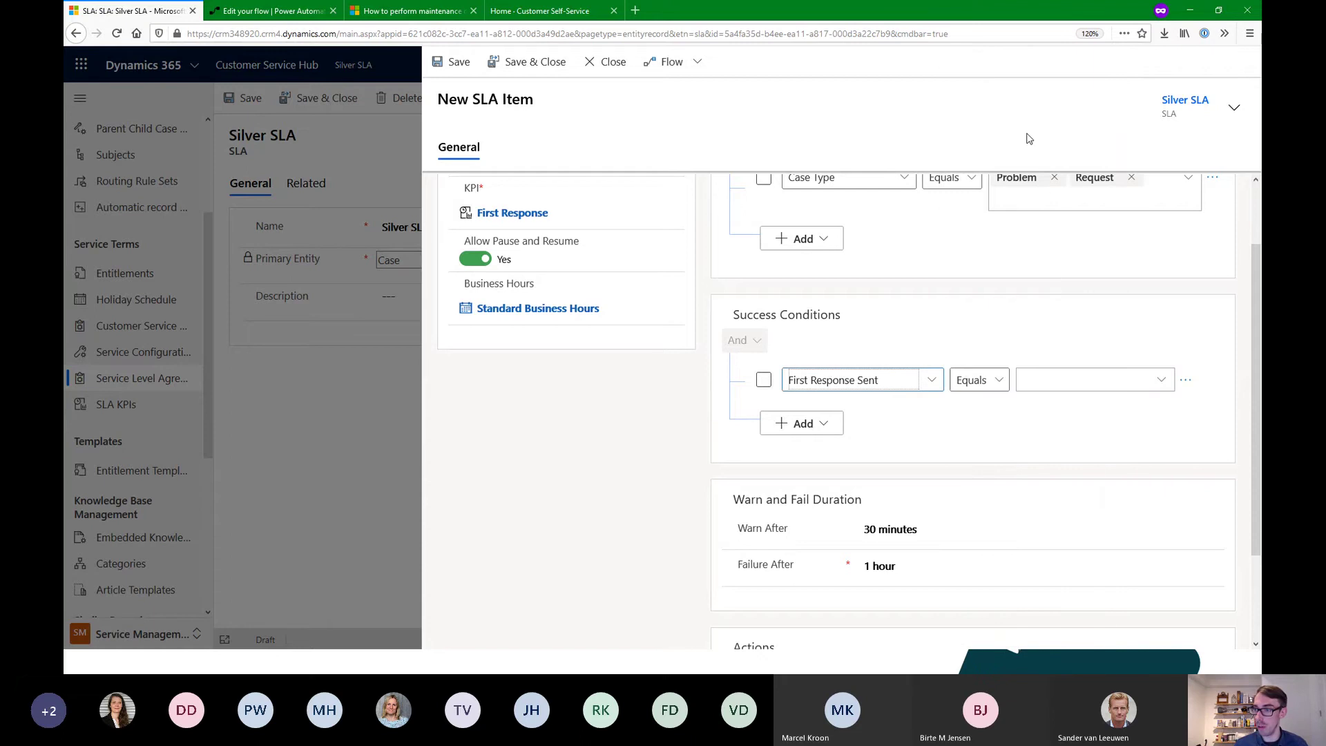
pyautogui.click(1161, 379)
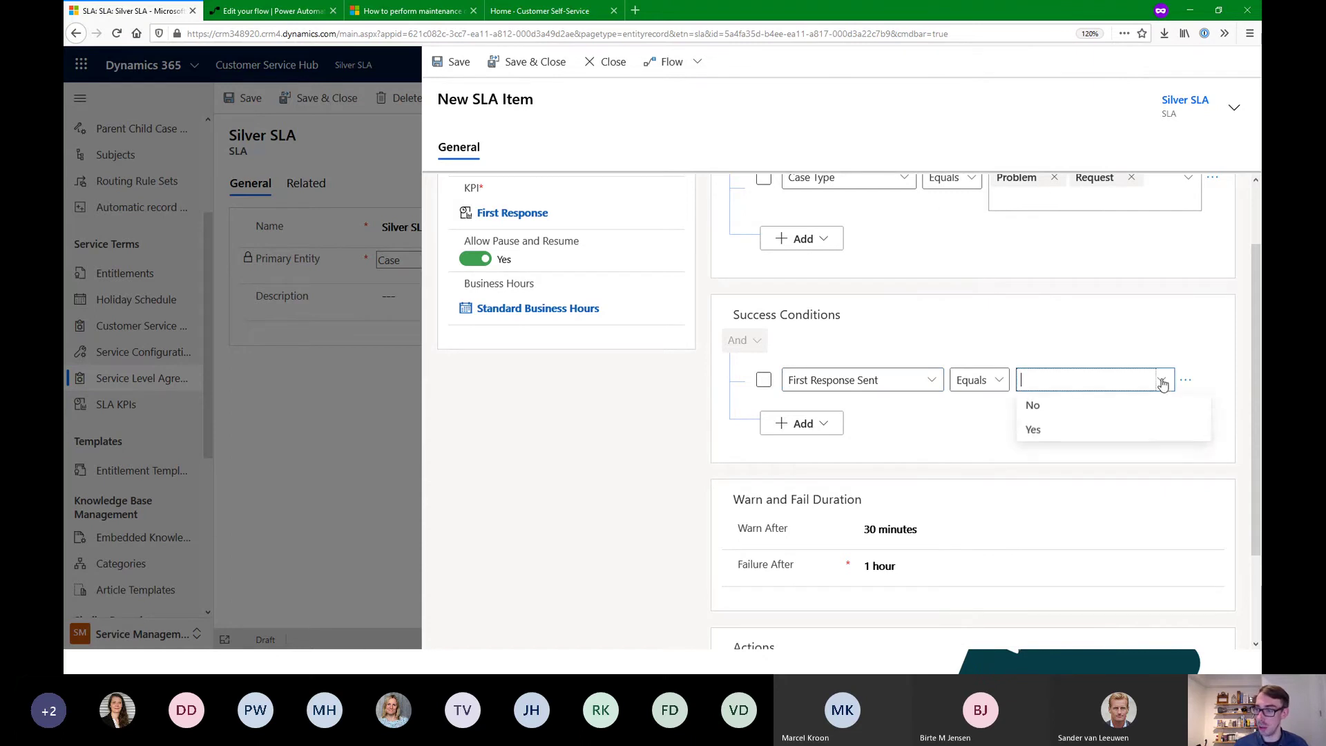
pyautogui.click(1035, 429)
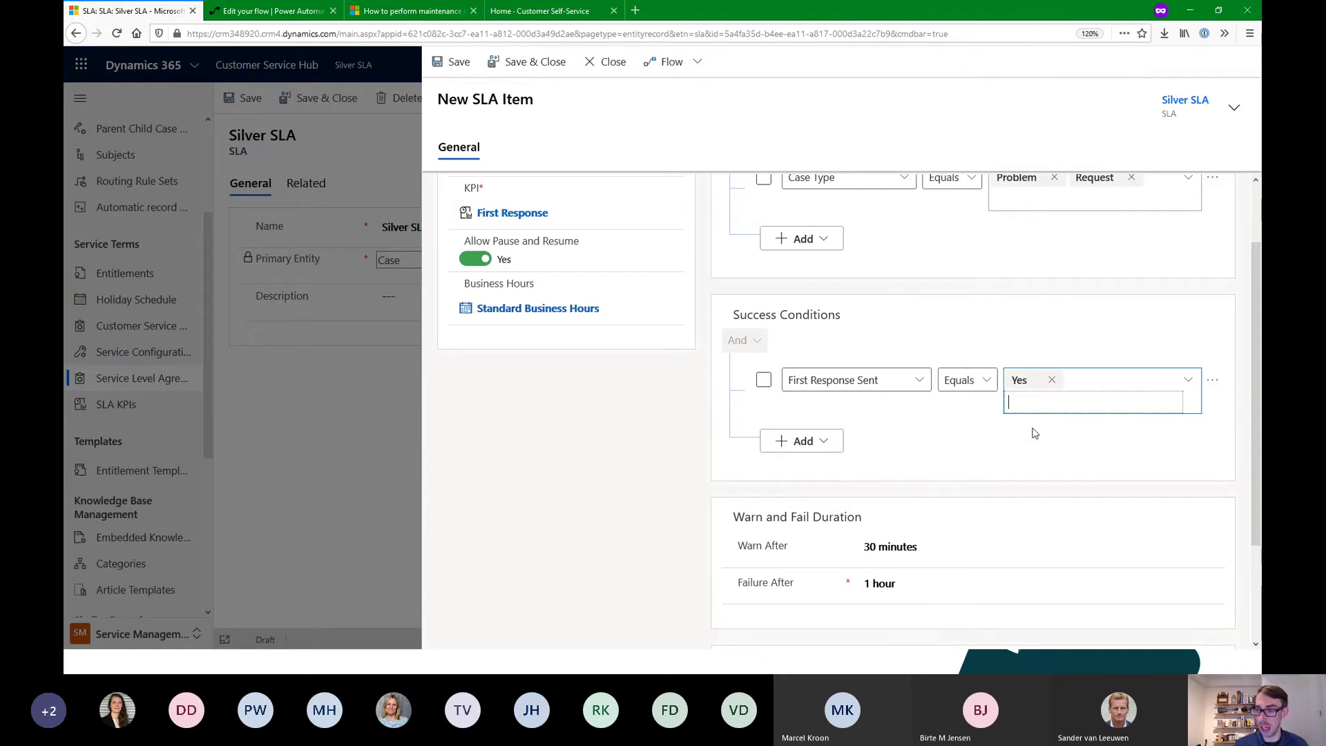
pyautogui.click(1028, 311)
# Set the SLA item's Failure After duration to 8 hours
pyautogui.scroll(2, 836, 379)
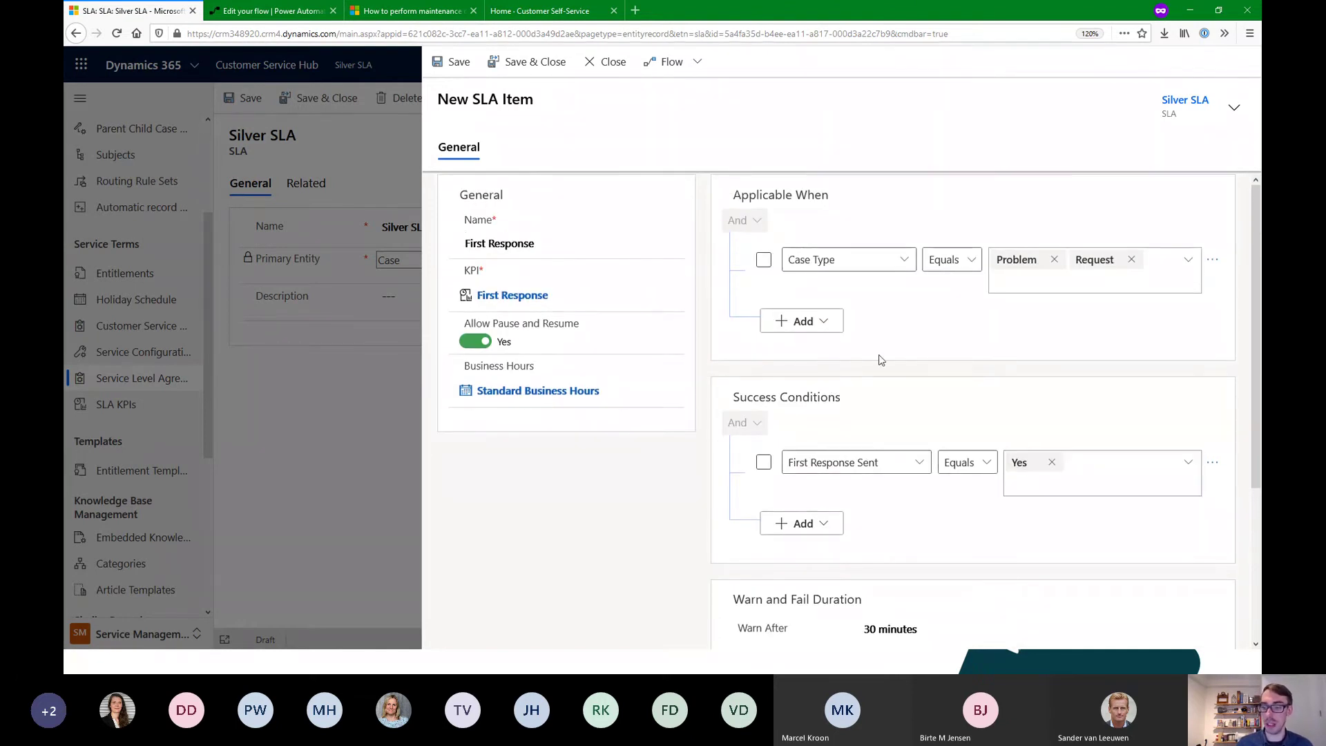
pyautogui.scroll(-3, 881, 360)
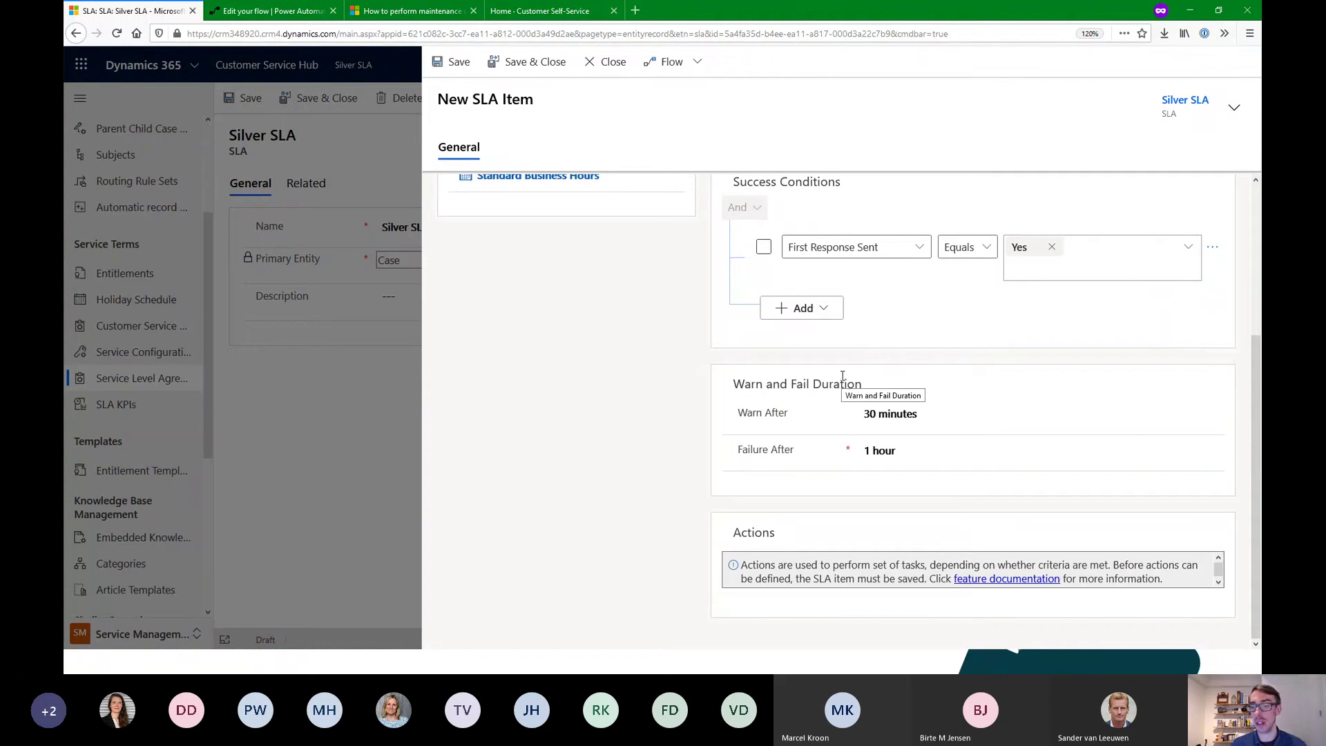
pyautogui.click(902, 450)
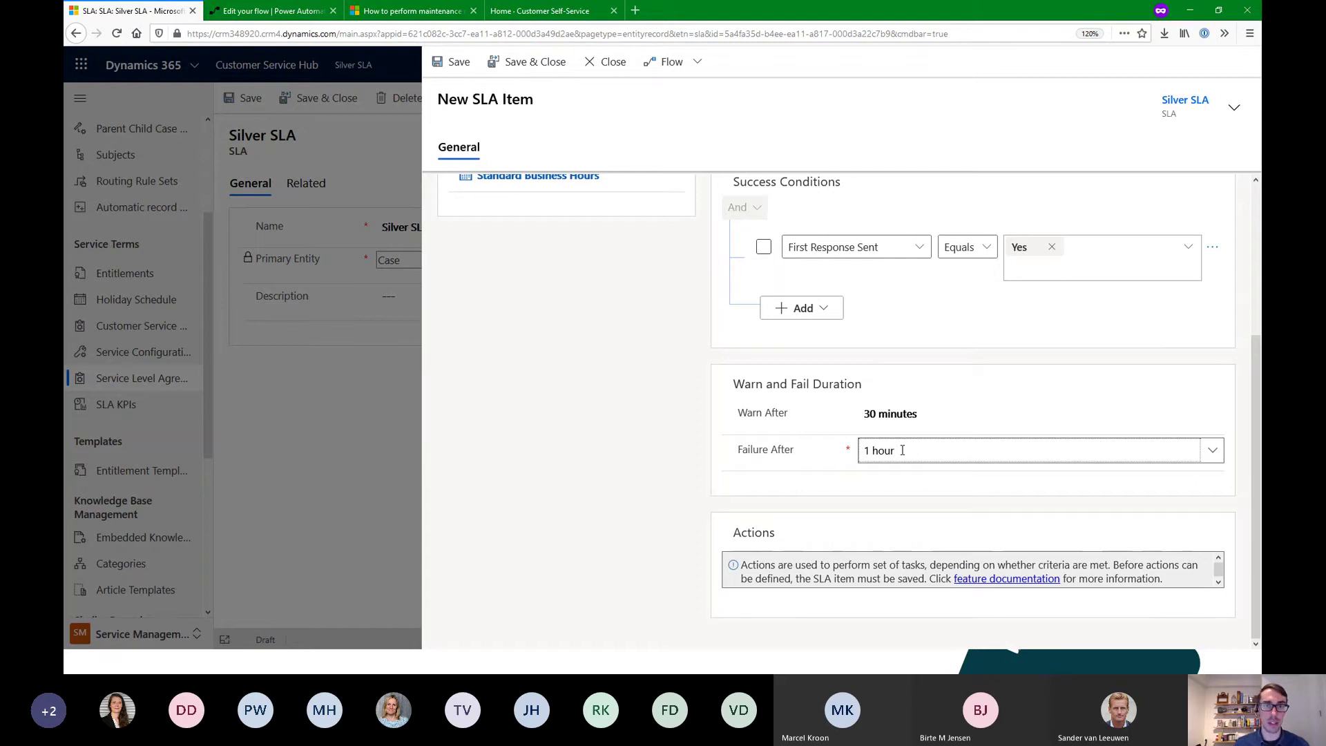
pyautogui.moveTo(920, 451); pyautogui.dragTo(836, 454)
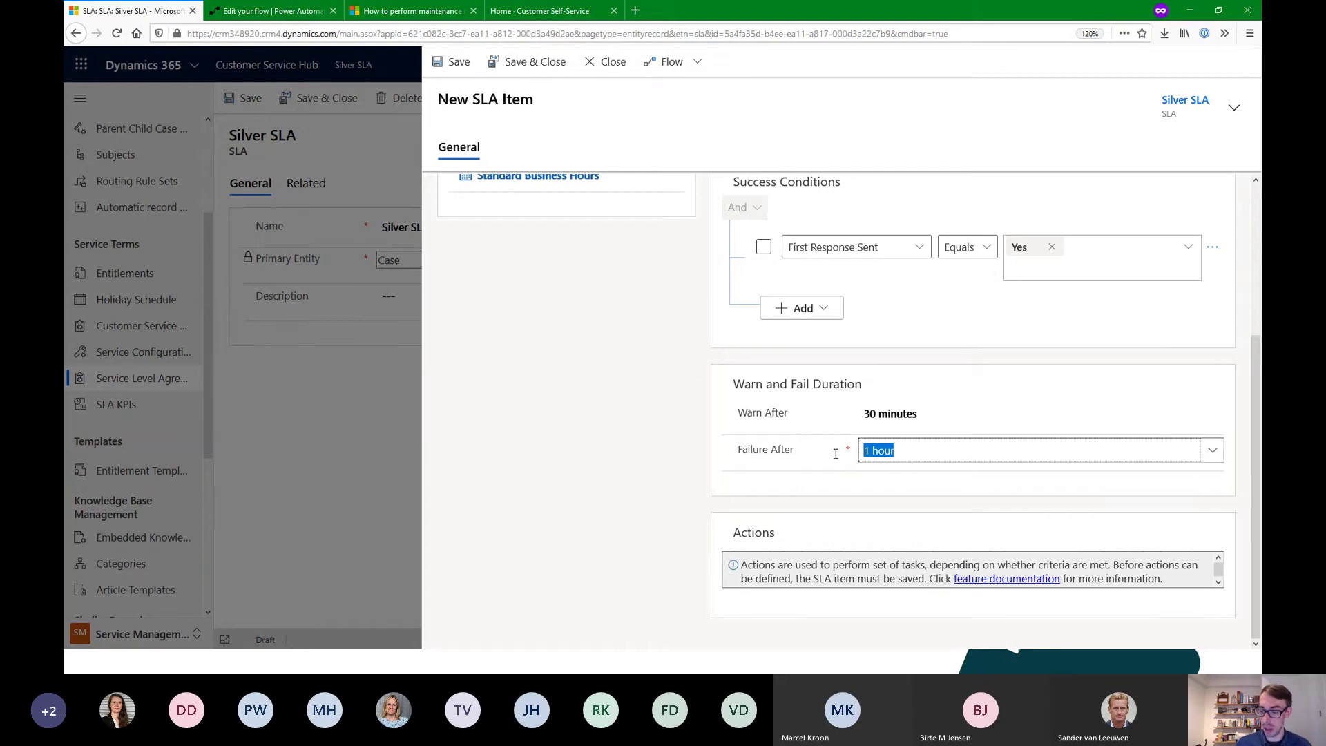
pyautogui.write('8 h')
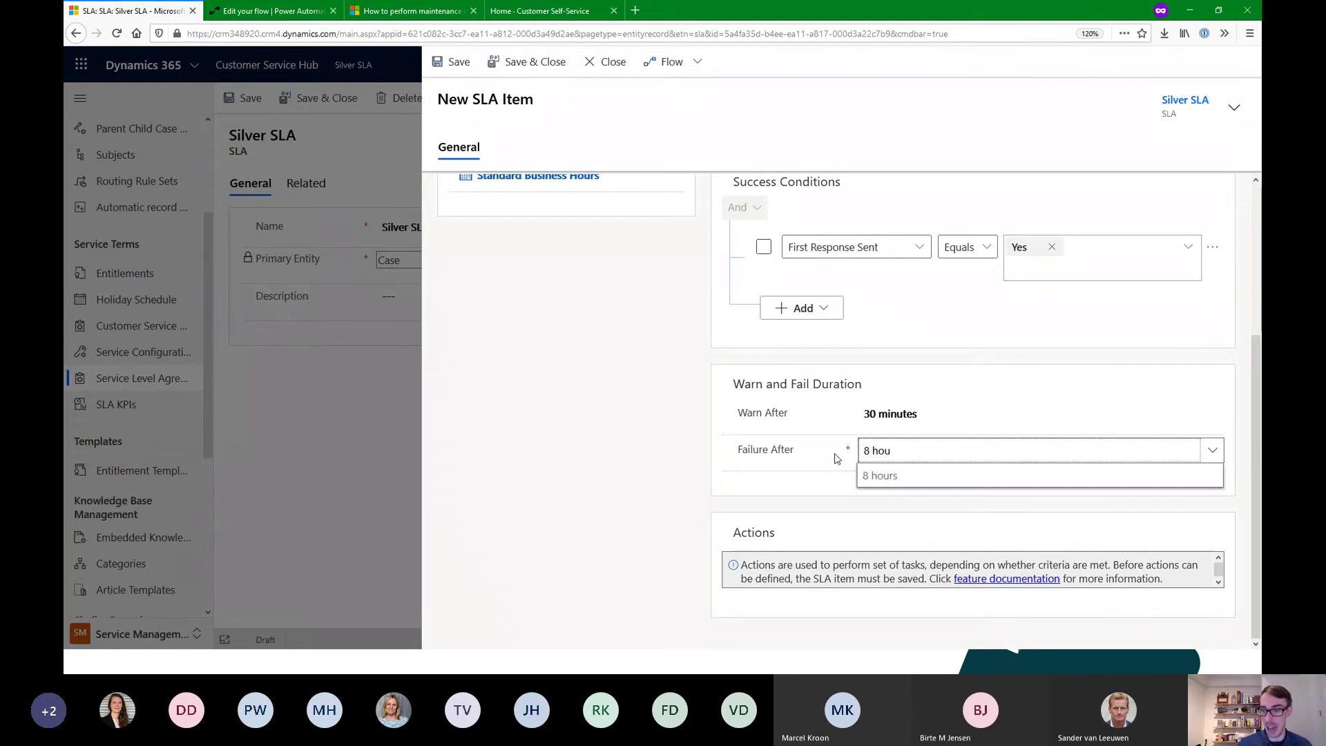
pyautogui.click(921, 476)
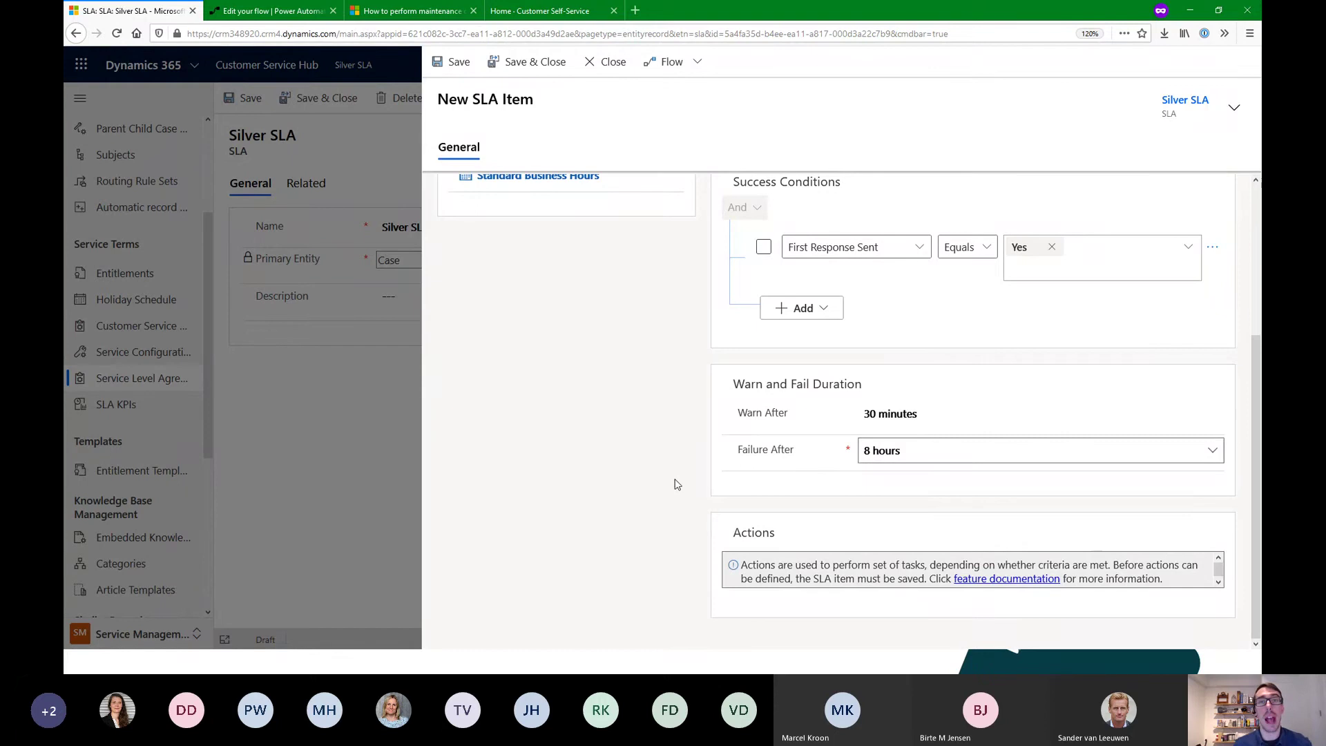
# Set the SLA item's Warn After duration to 4 hours
pyautogui.scroll(3, 953, 495)
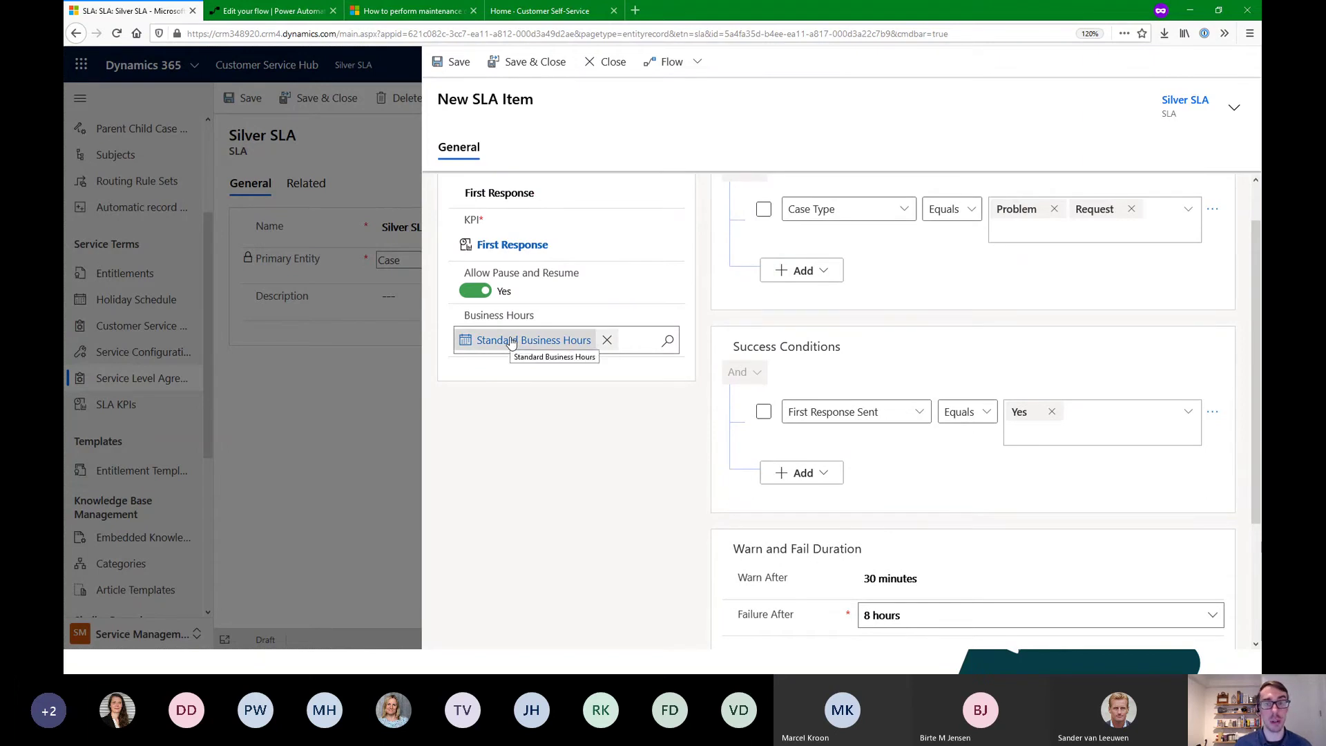
pyautogui.scroll(-3, 551, 394)
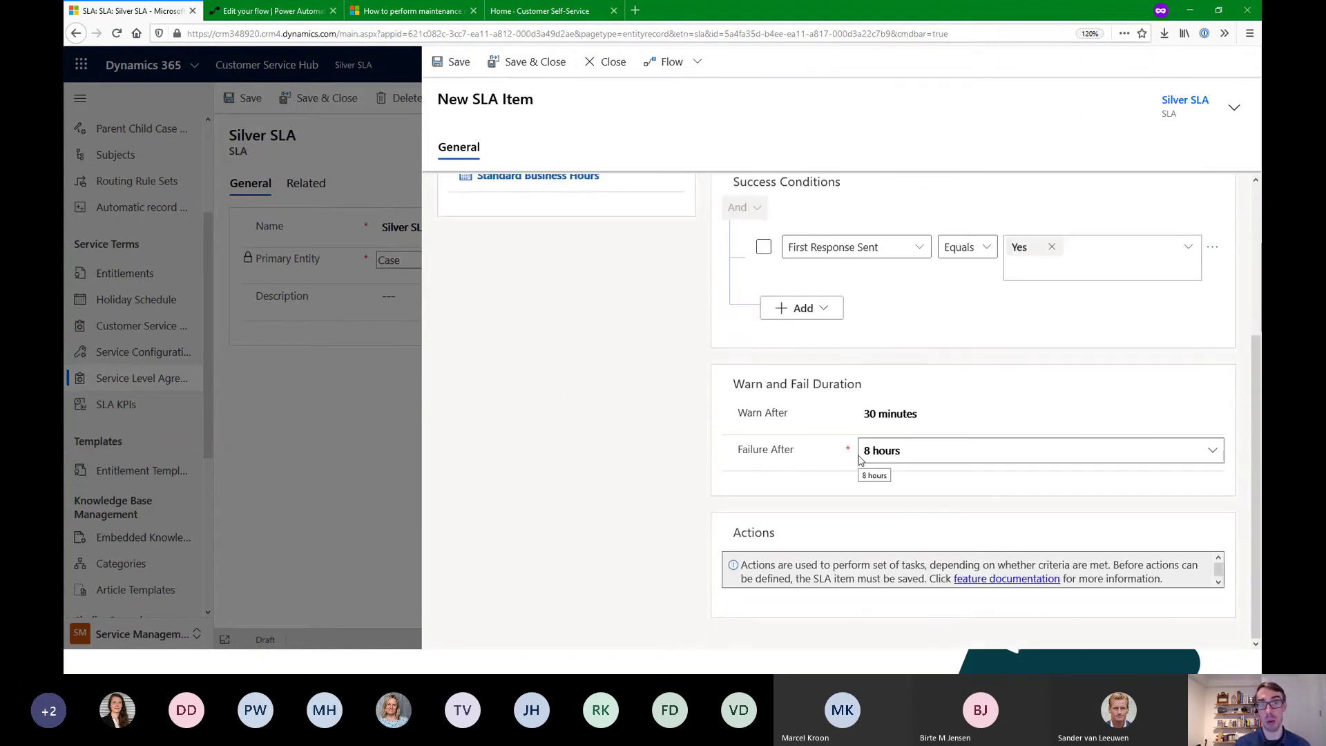
pyautogui.scroll(2, 548, 225)
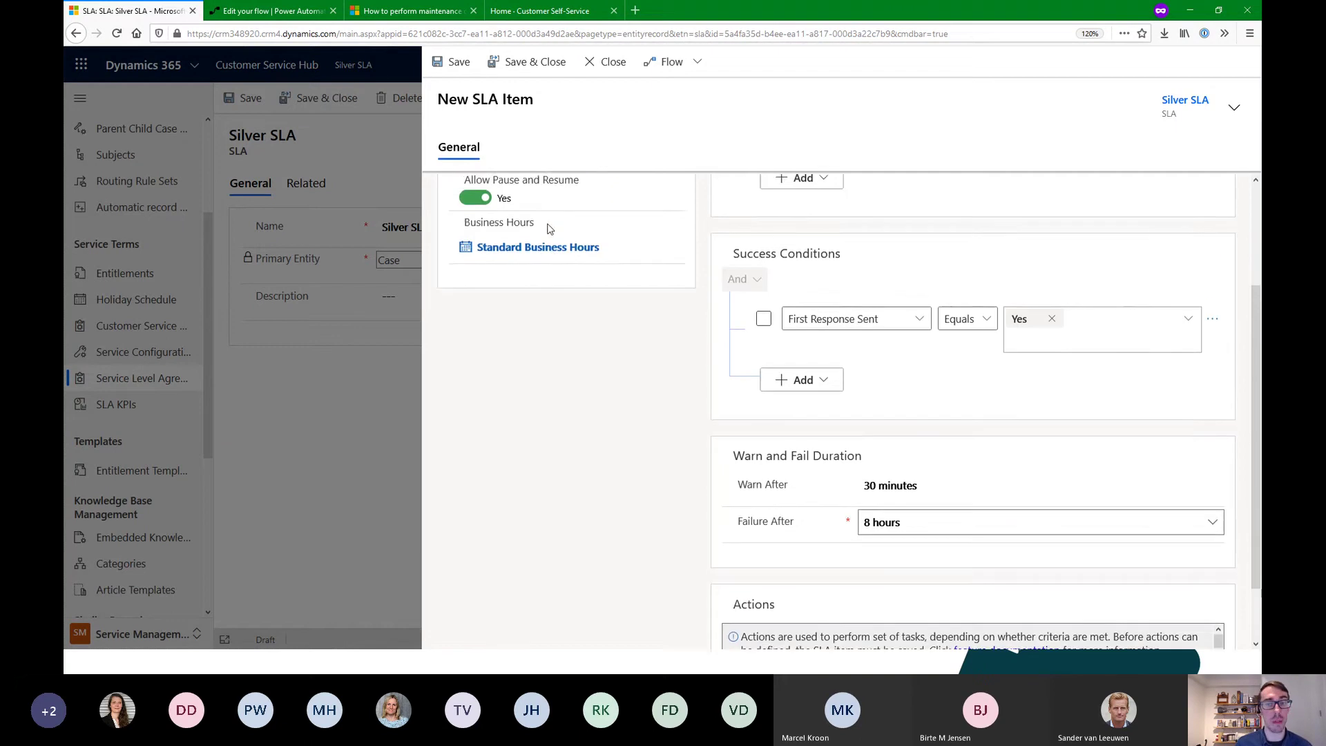
pyautogui.scroll(-2, 519, 280)
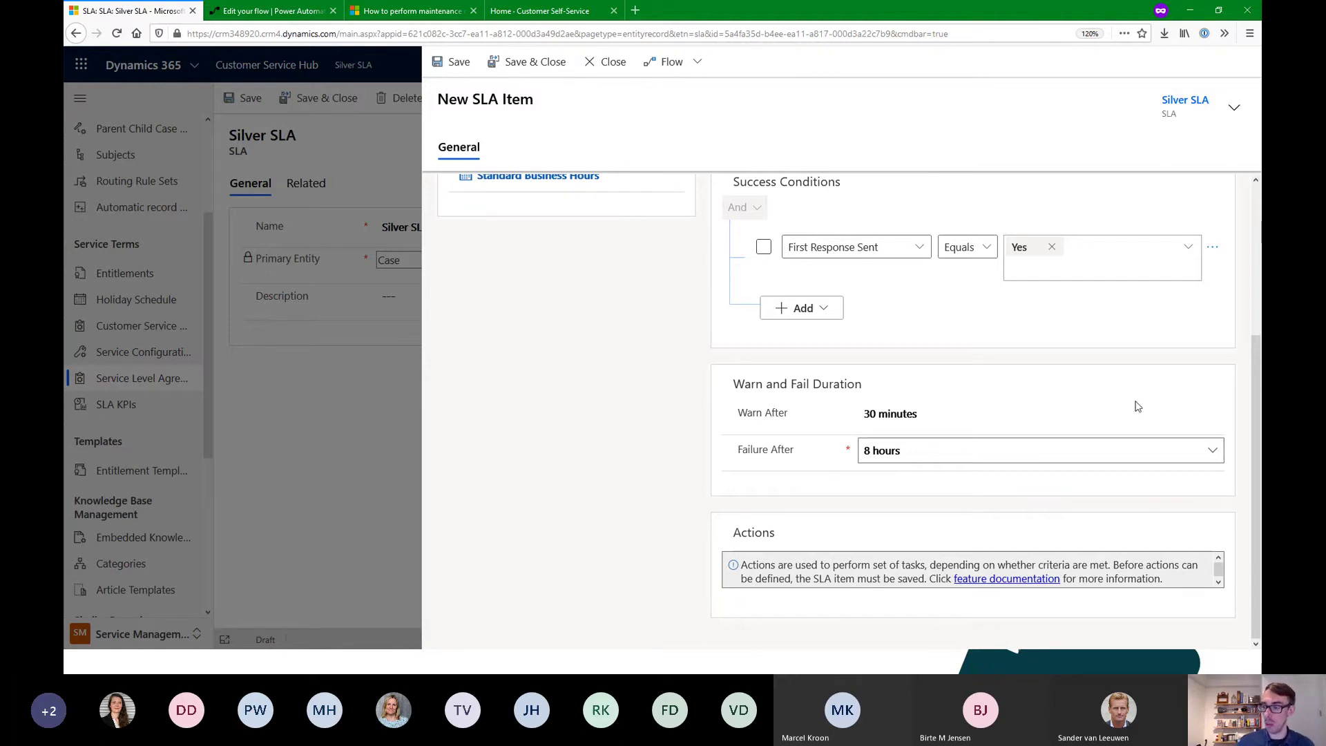
pyautogui.click(1217, 416)
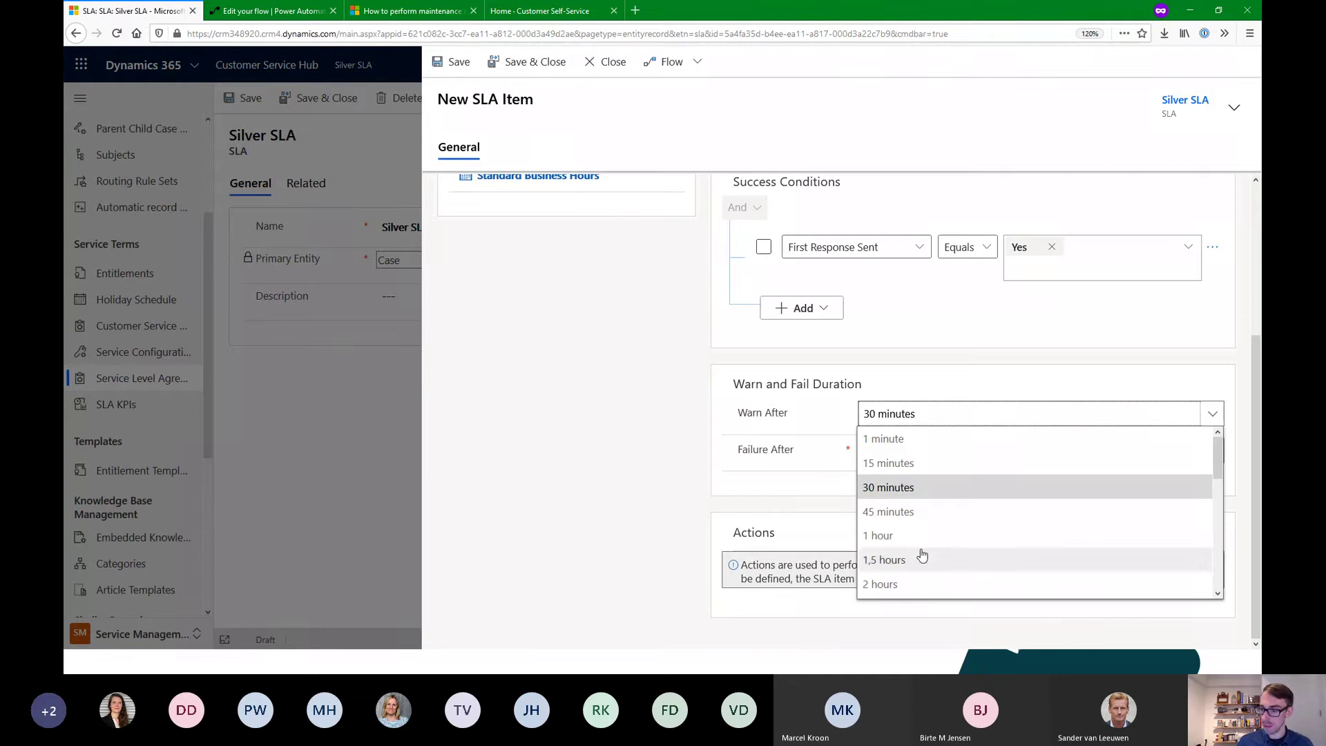
pyautogui.click(921, 419)
pyautogui.write('4 hours')
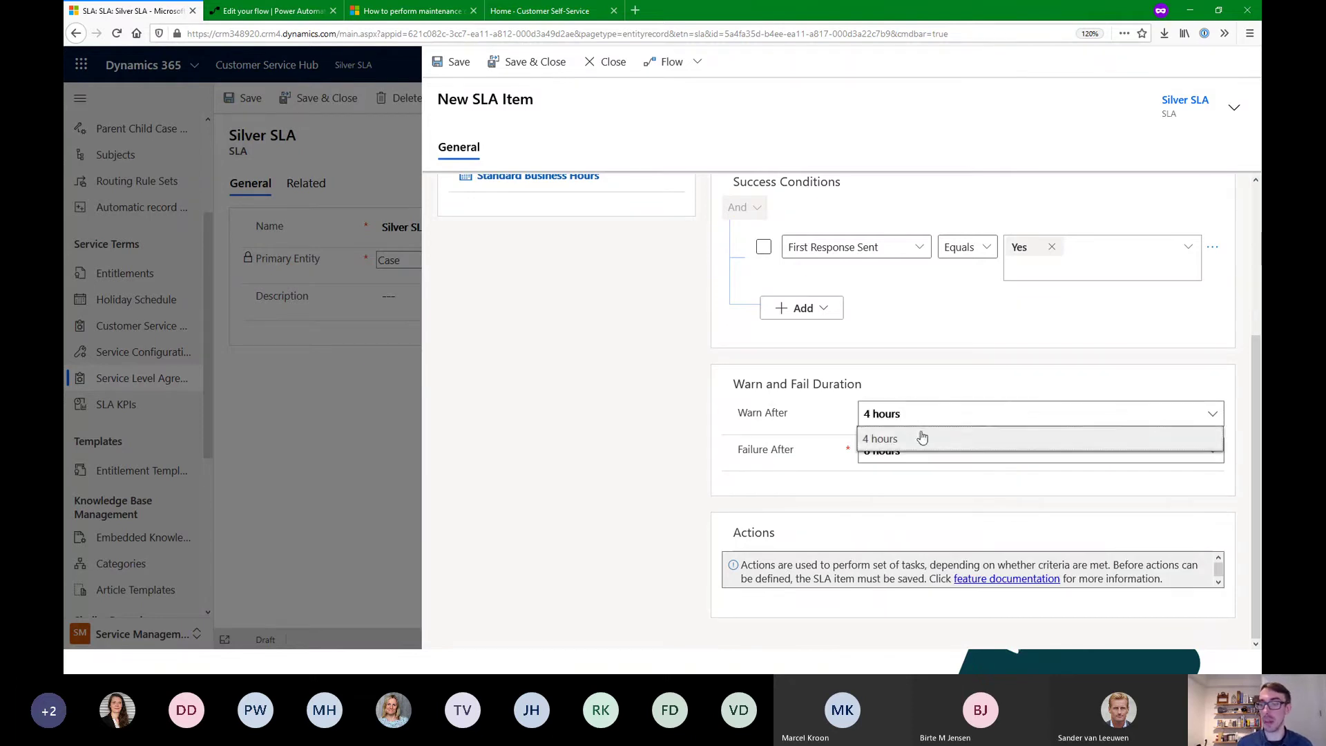
pyautogui.click(921, 436)
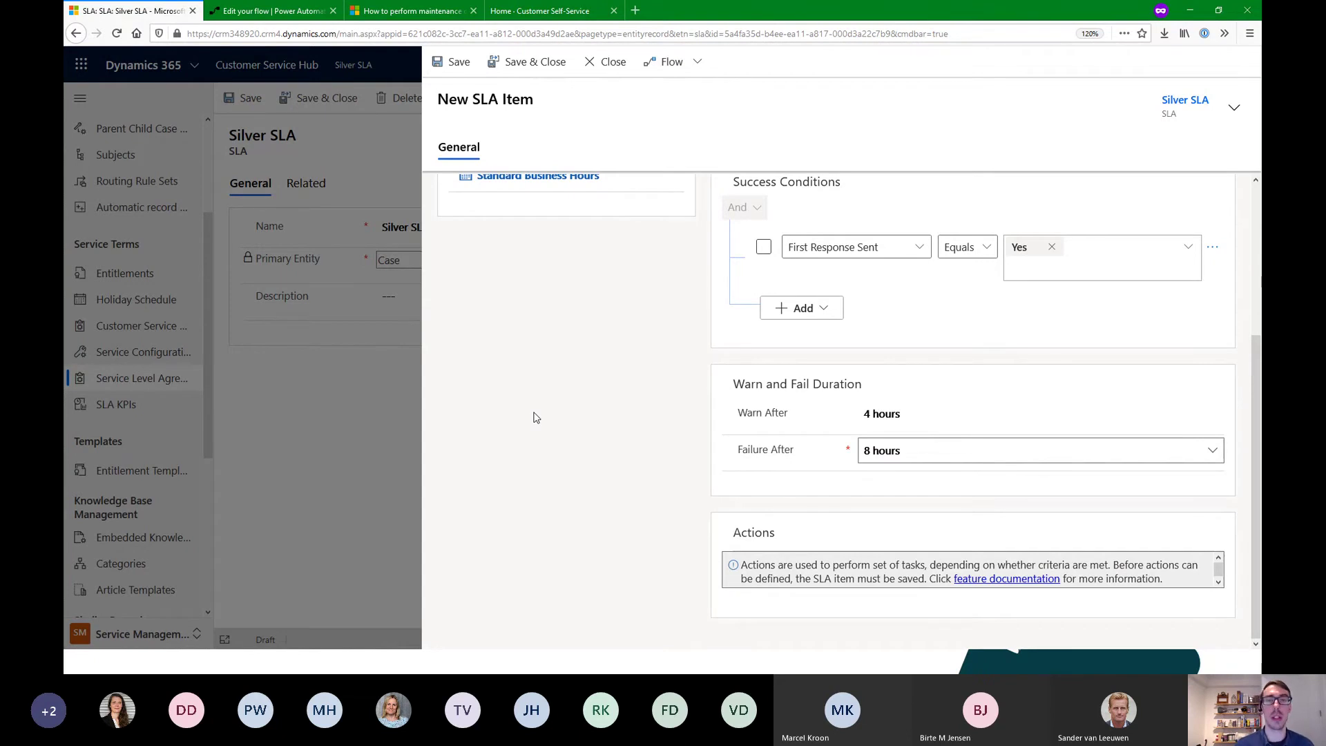
# Save the First Response SLA item and open its action flow in Power Automate using the existing Common Data Service connection
pyautogui.scroll(3, 541, 341)
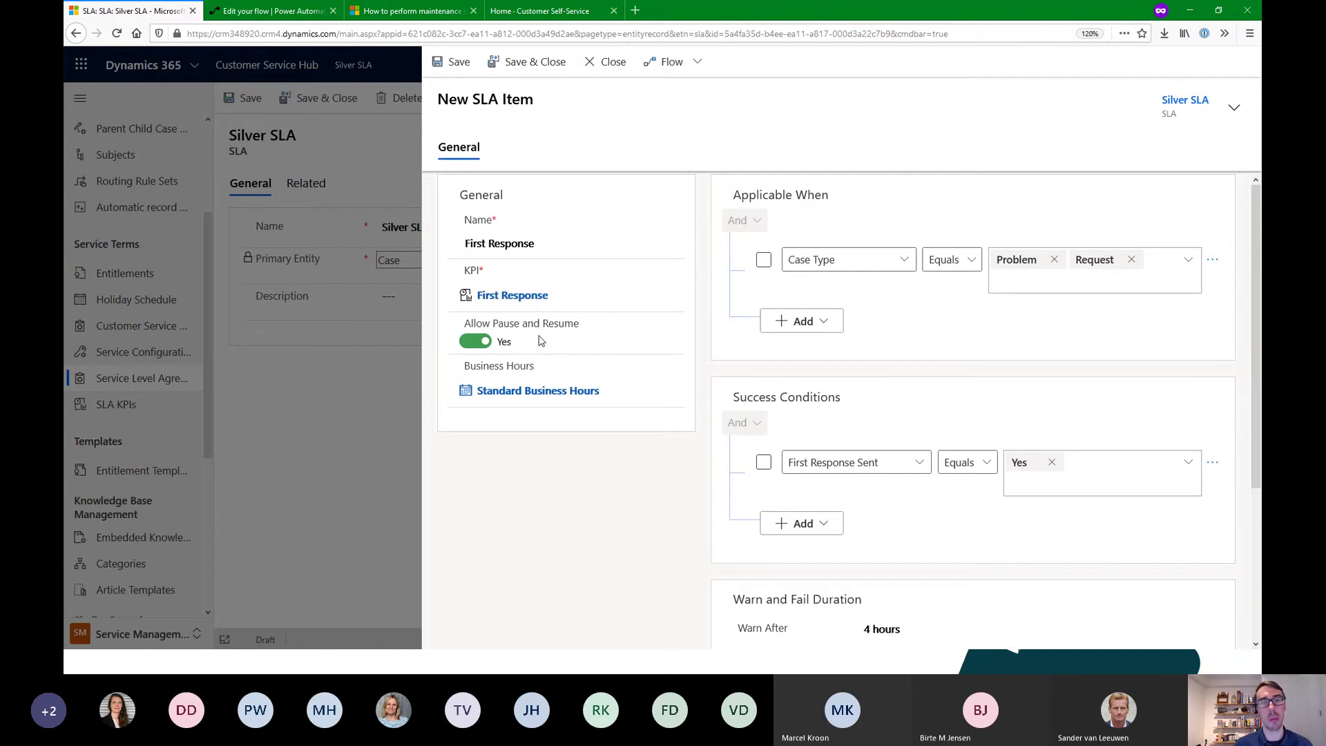
pyautogui.click(459, 59)
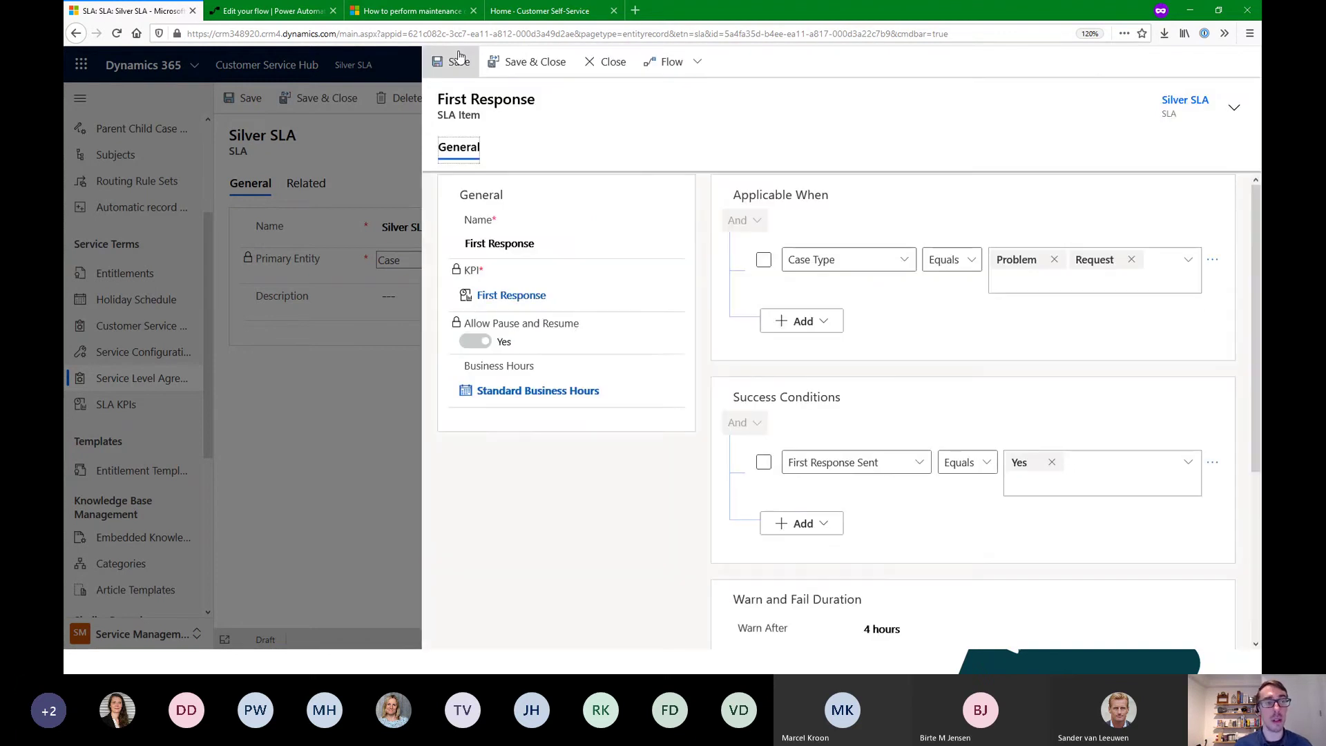
pyautogui.scroll(-5, 589, 266)
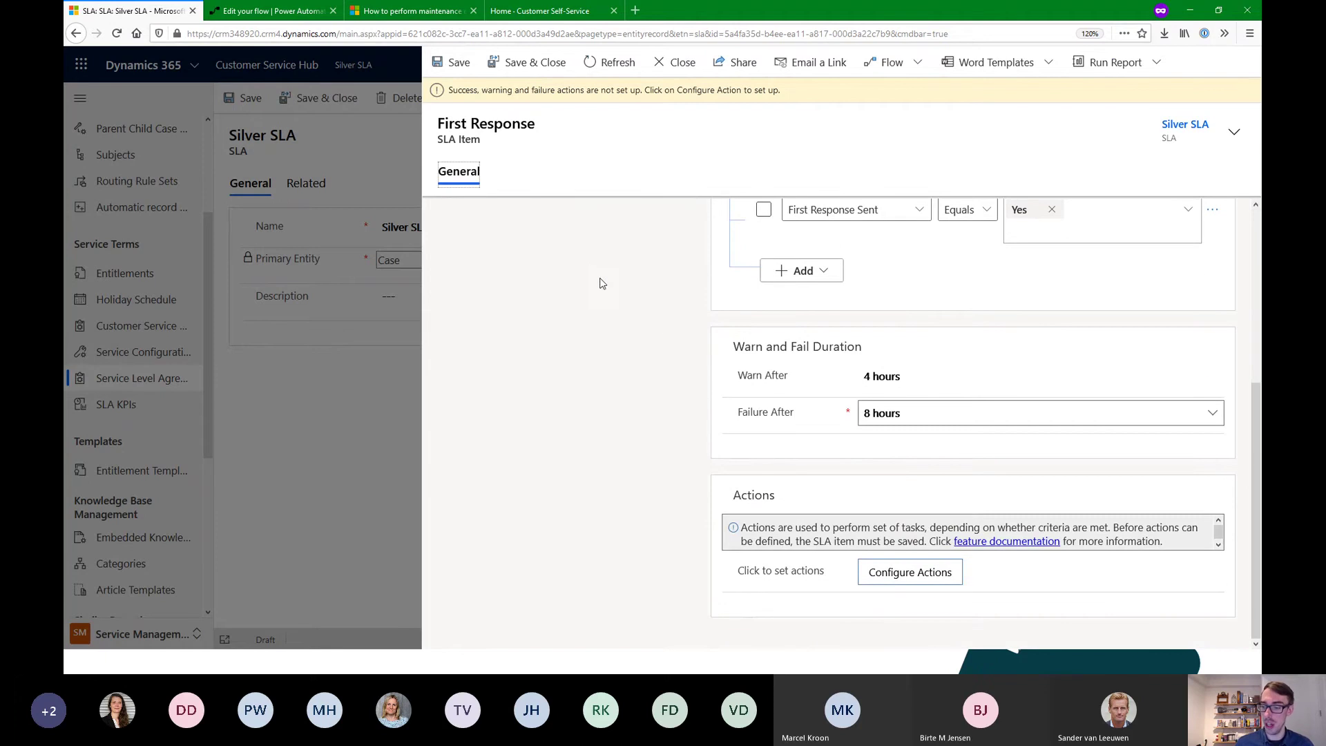
pyautogui.click(901, 571)
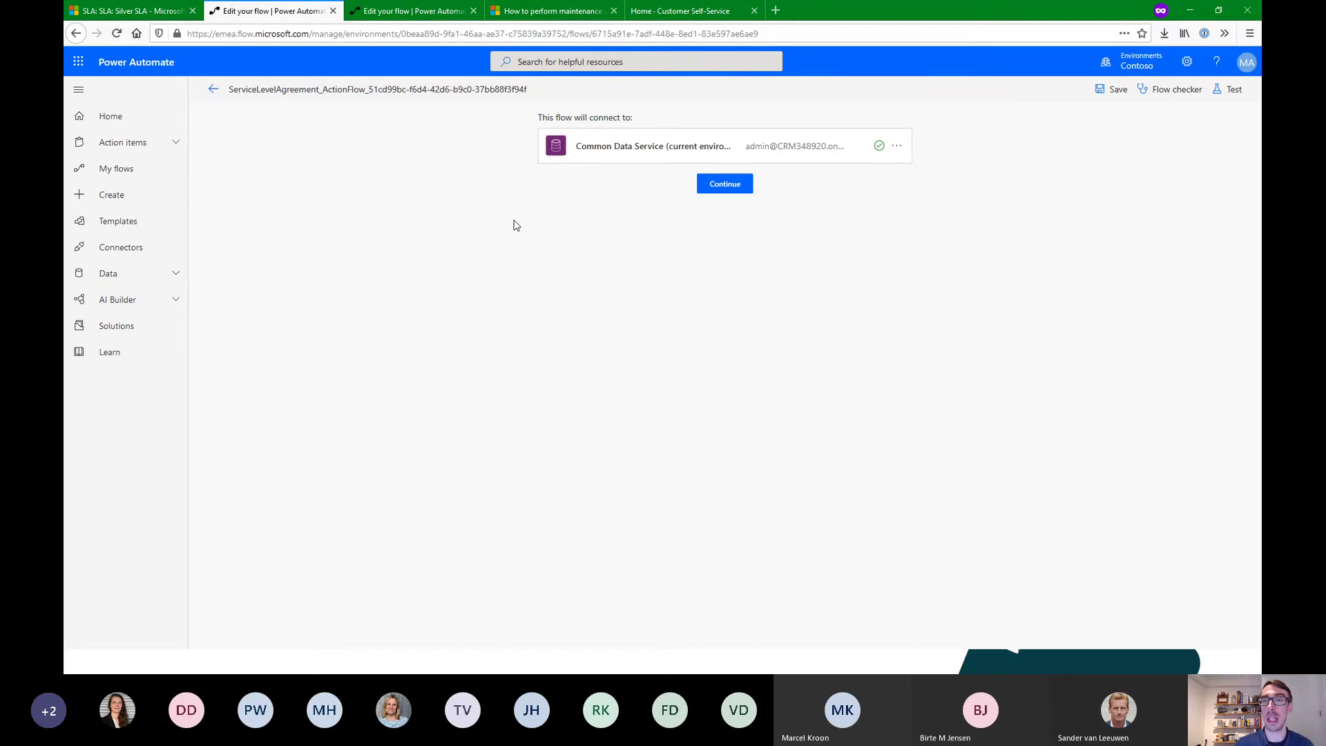
pyautogui.click(718, 185)
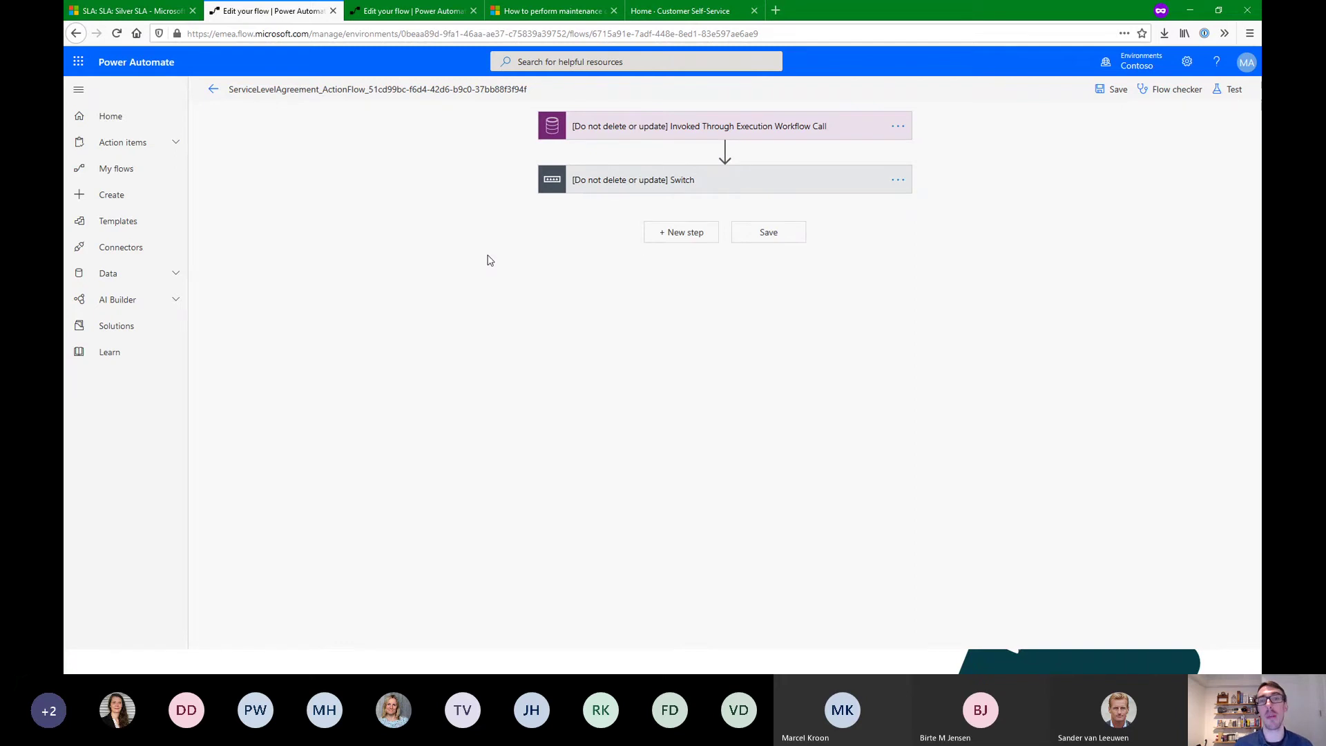
# Expand the flow's Switch and inspect its Is Near Non Compliance, Is Succeeded and Is Non-compliant branches
pyautogui.click(613, 186)
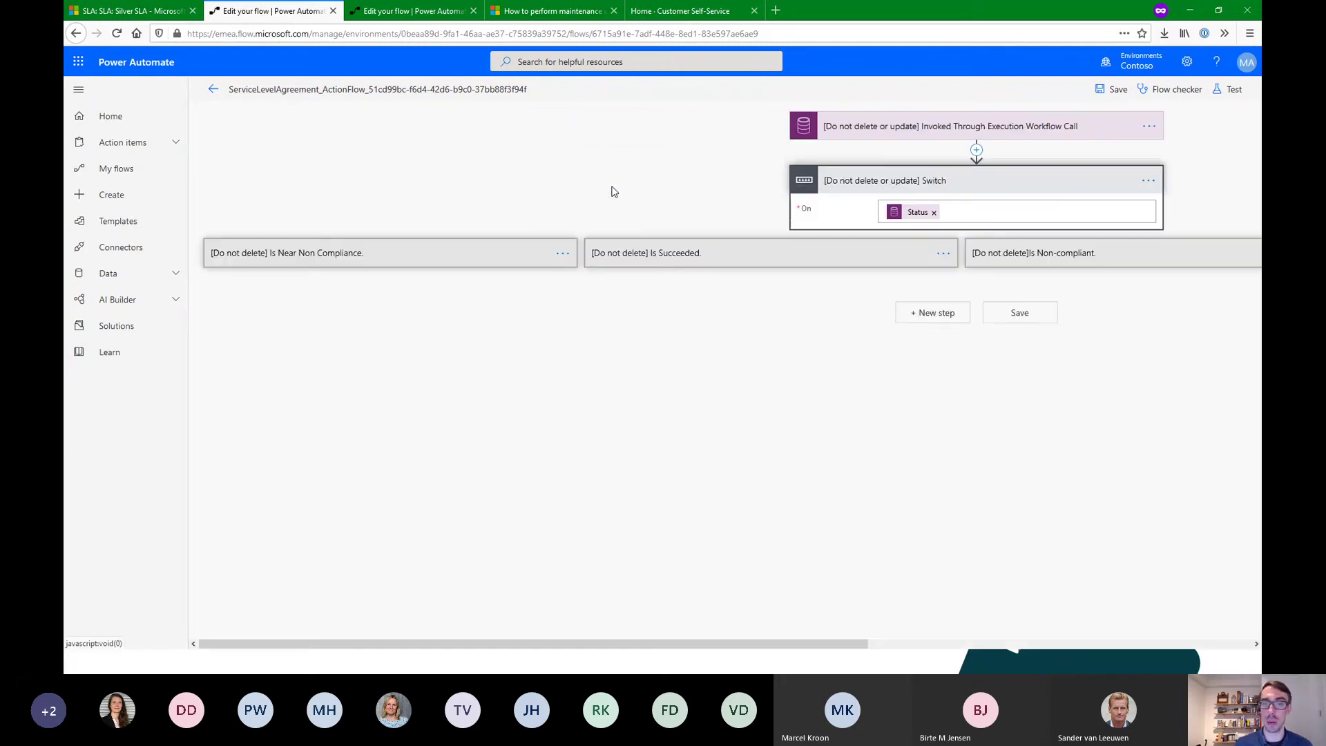
pyautogui.click(324, 263)
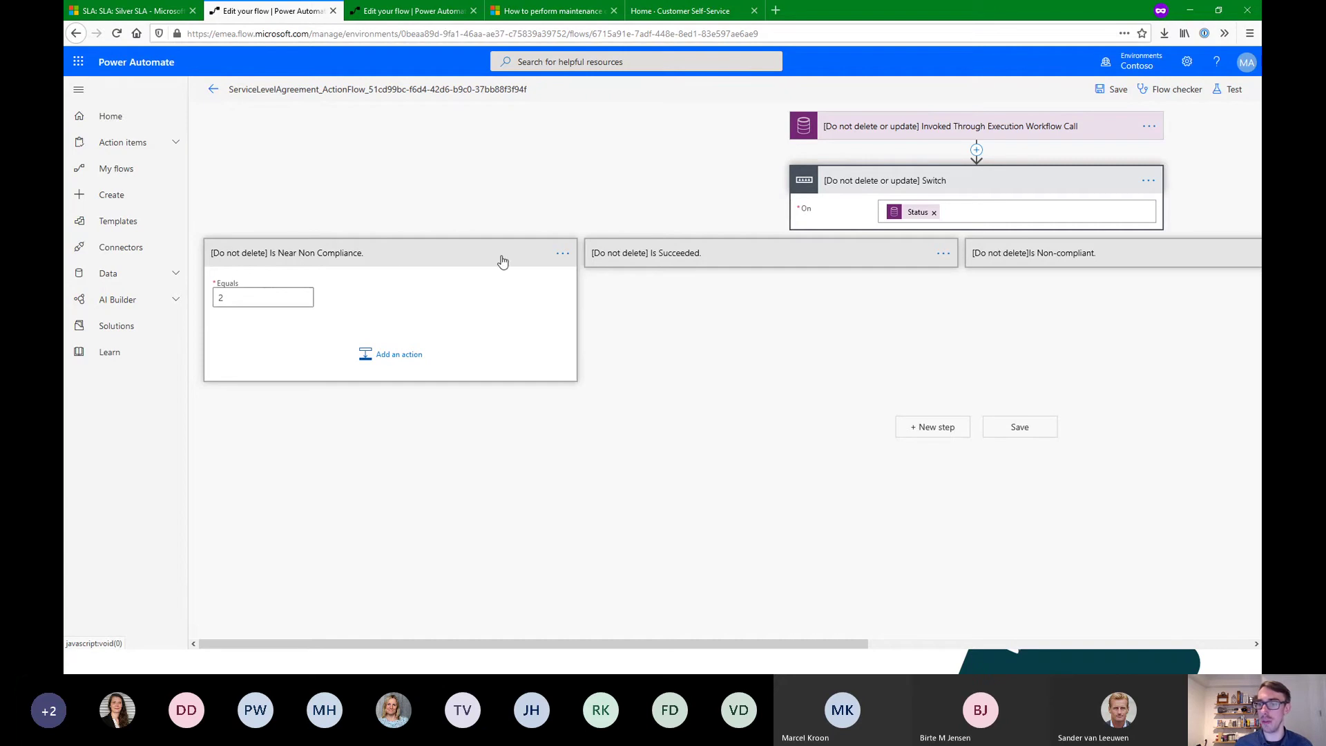
pyautogui.click(650, 254)
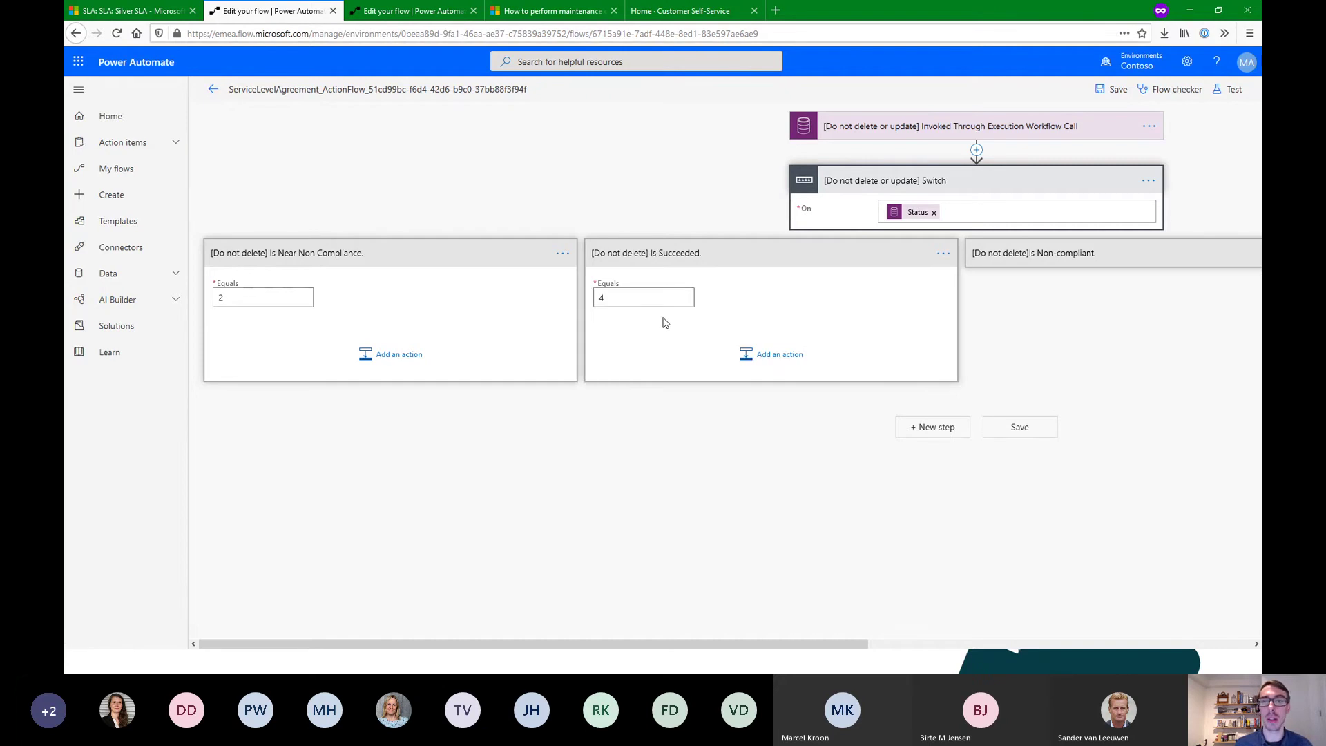
pyautogui.click(1073, 261)
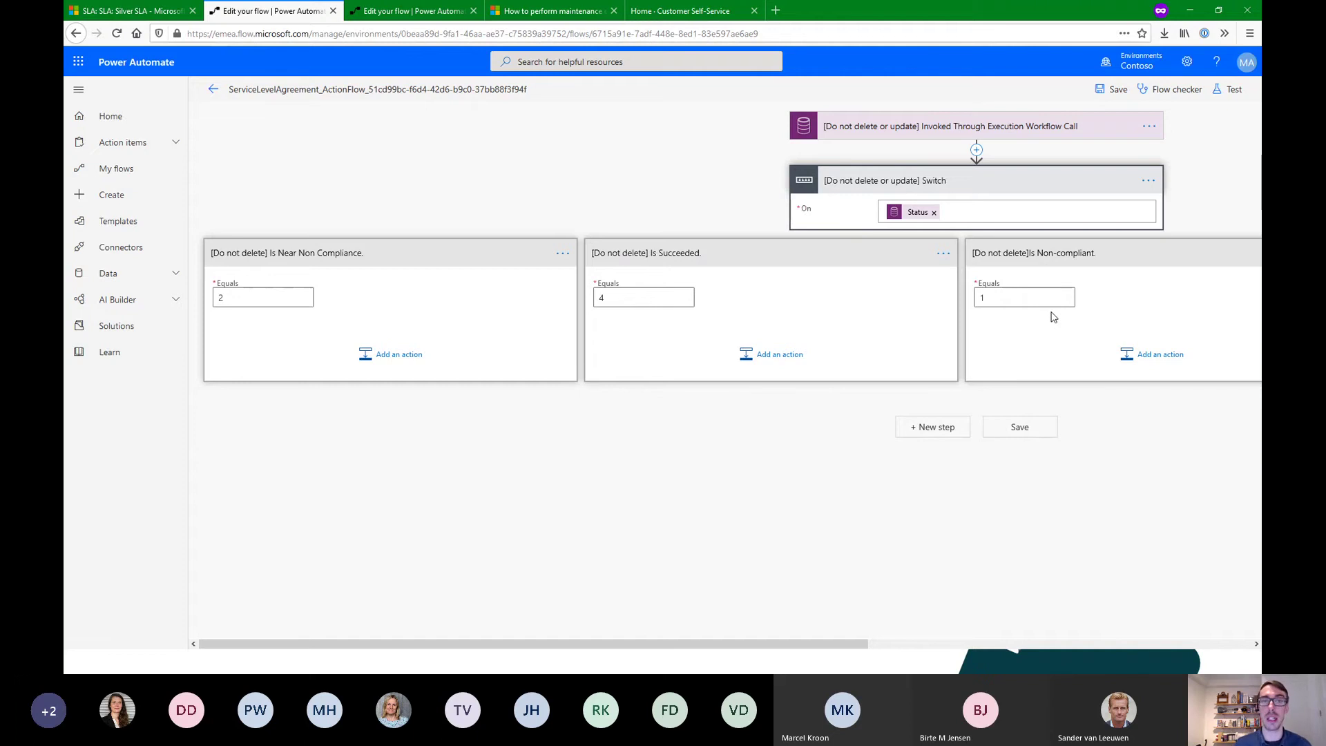
# Switch back to Dynamics 365, close the Silver SLA's First Response item and return to the list of service level agreements
pyautogui.click(125, 10)
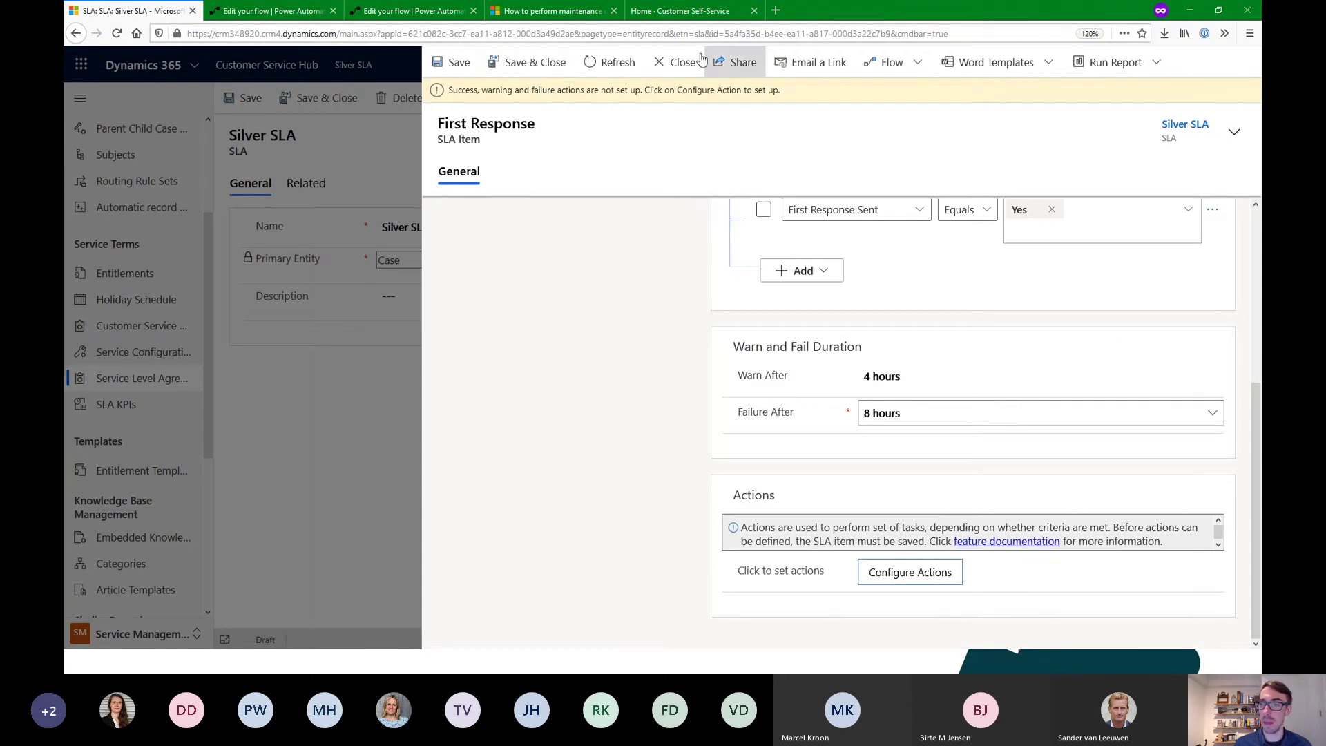
pyautogui.click(676, 62)
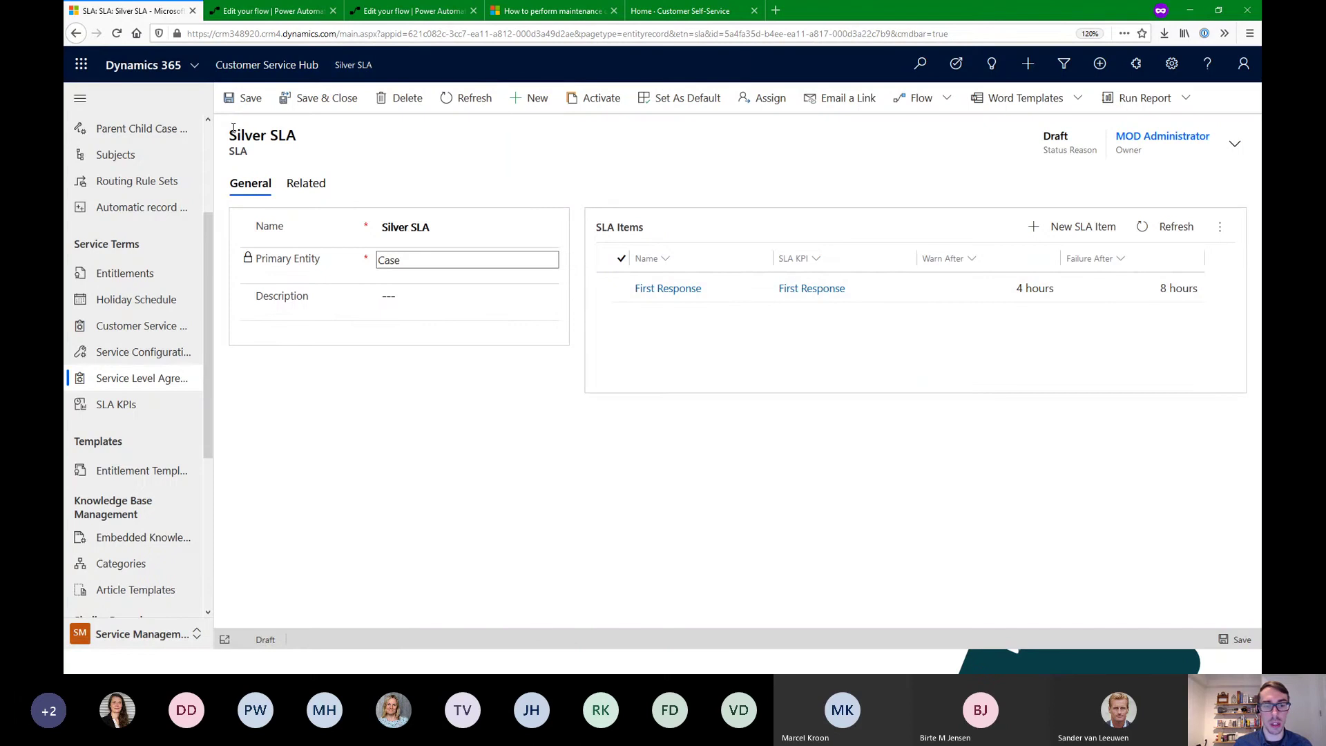
pyautogui.click(107, 382)
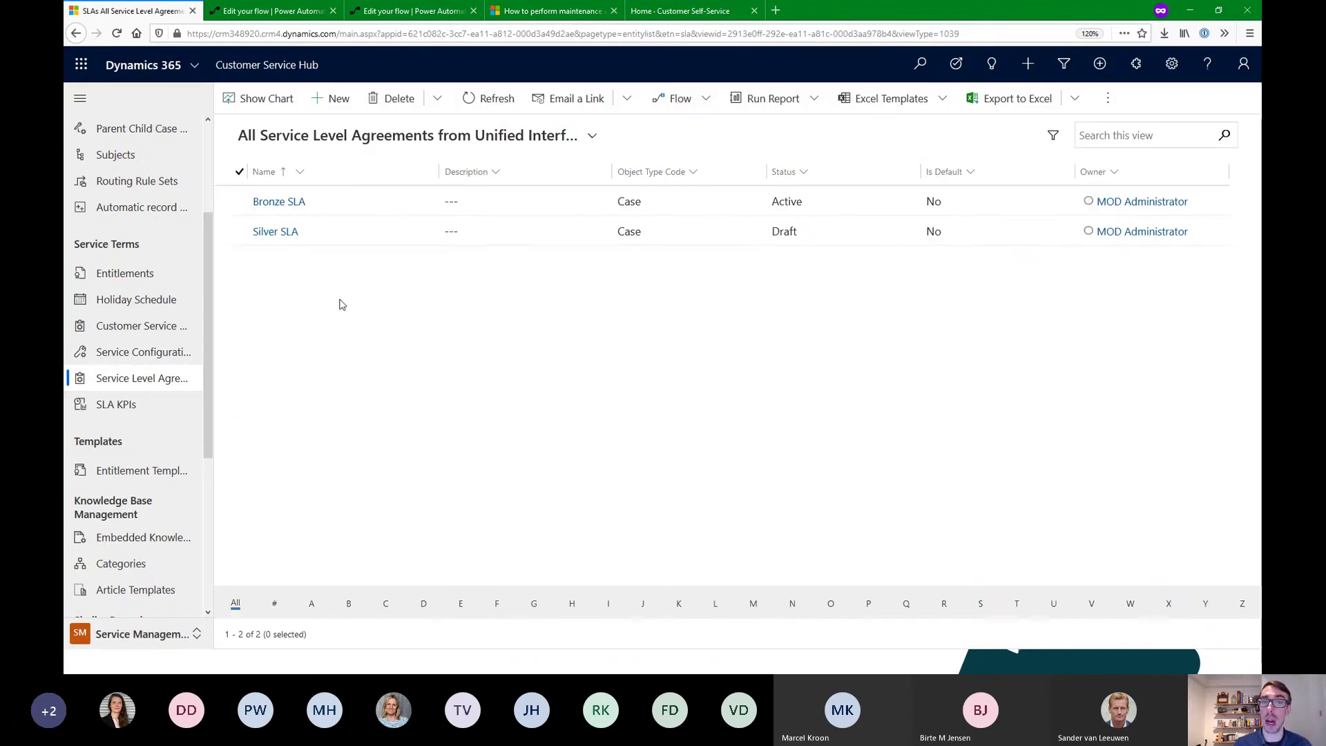
# Open the Bronze SLA's First Response item and review its conditions, warn and fail durations, and actions section
pyautogui.click(288, 206)
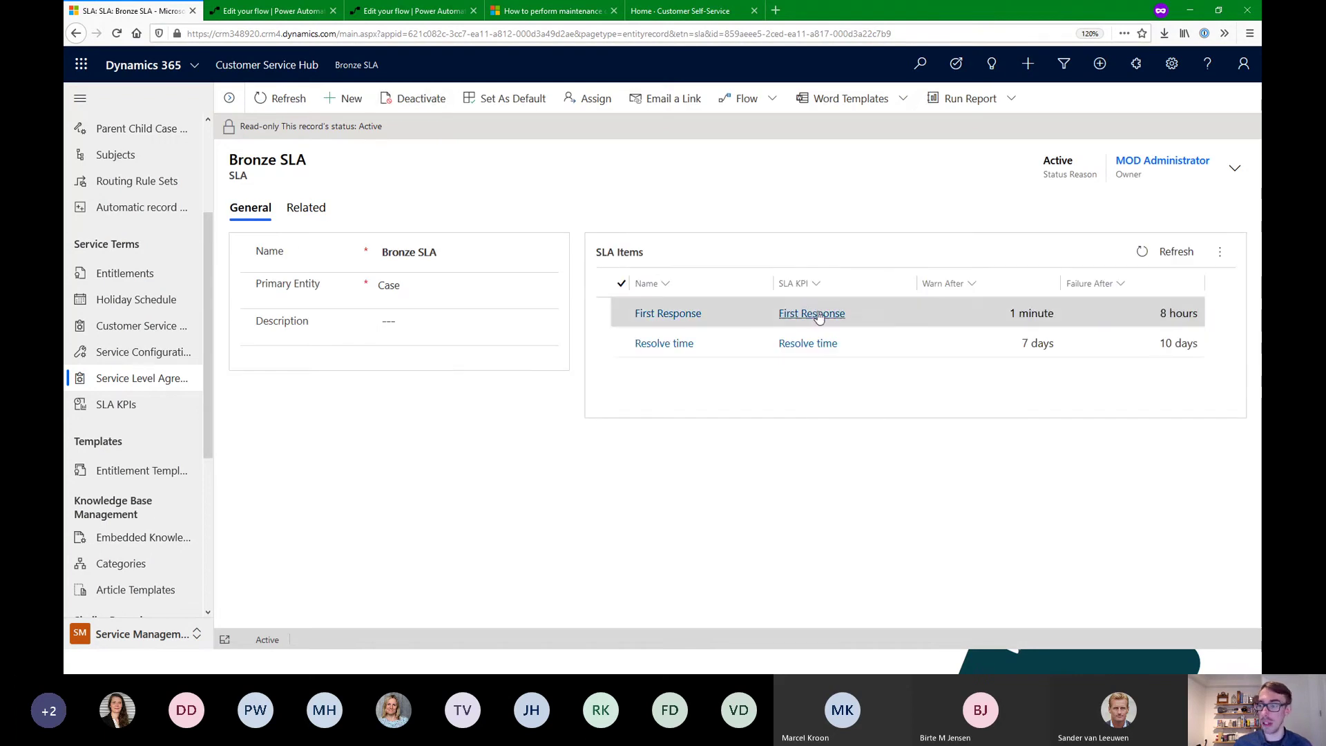
pyautogui.click(882, 314)
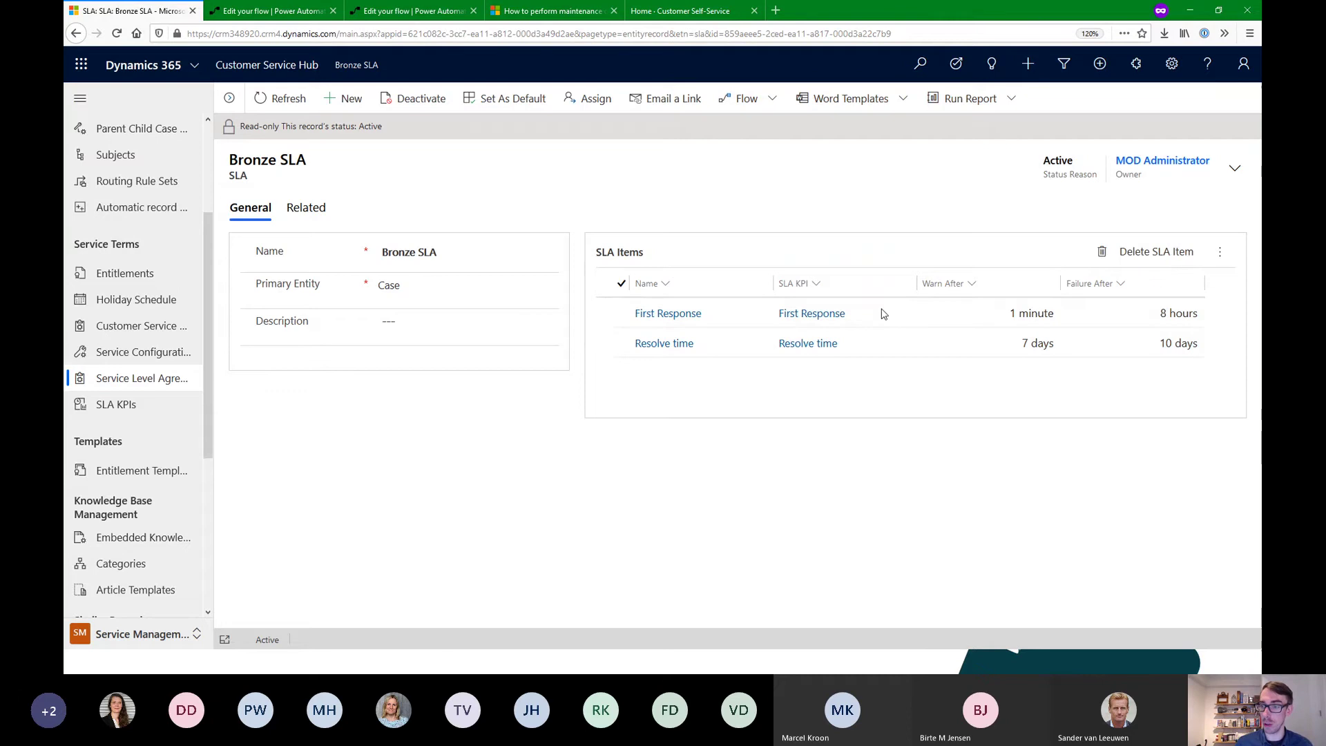
pyautogui.doubleClick(902, 315)
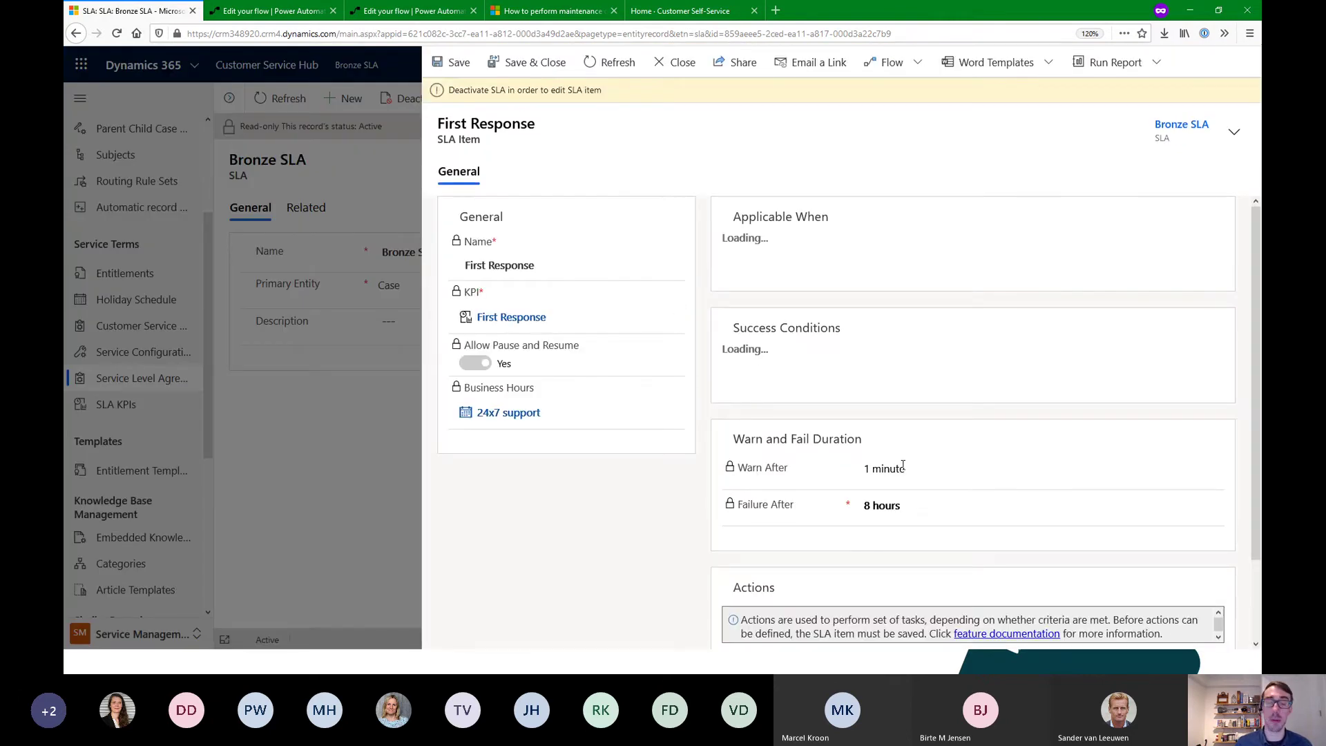
pyautogui.scroll(-1, 855, 493)
pyautogui.scroll(-3, 855, 493)
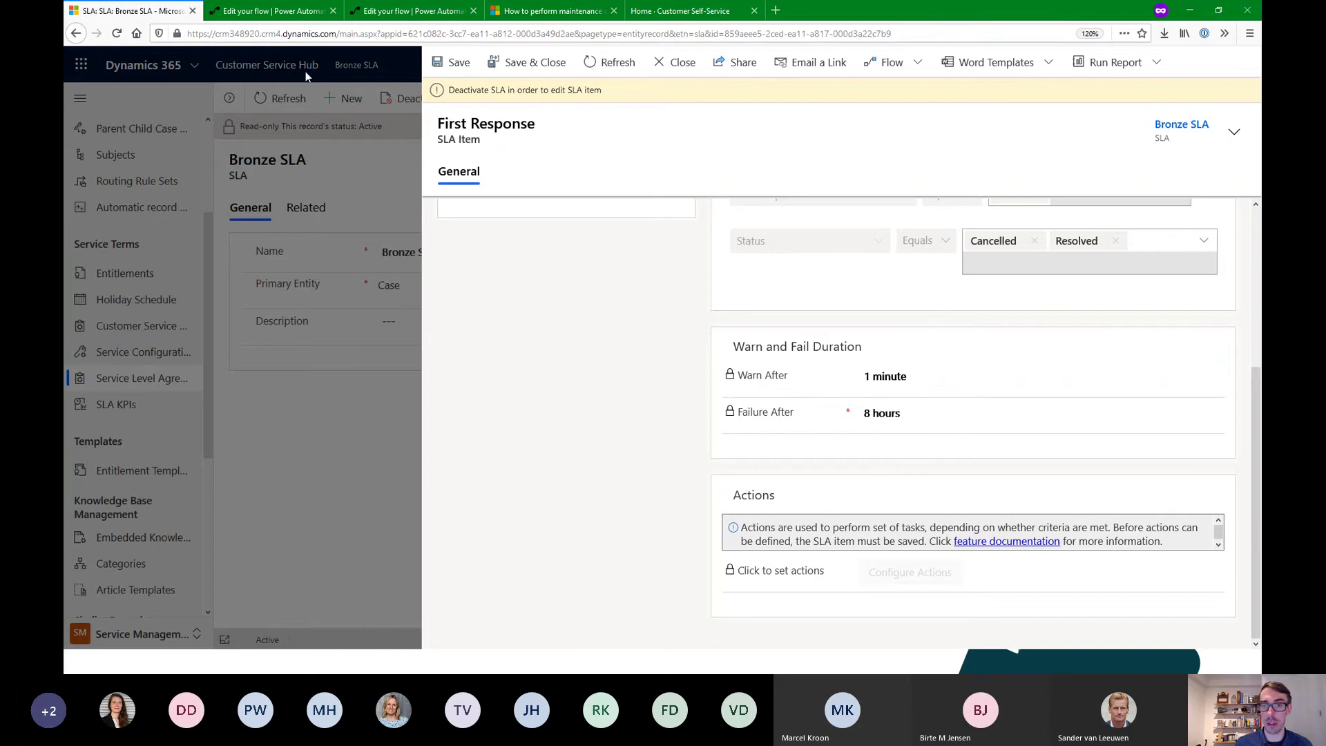
# Switch to Power Automate and show only the Unmanaged solutions
pyautogui.click(409, 11)
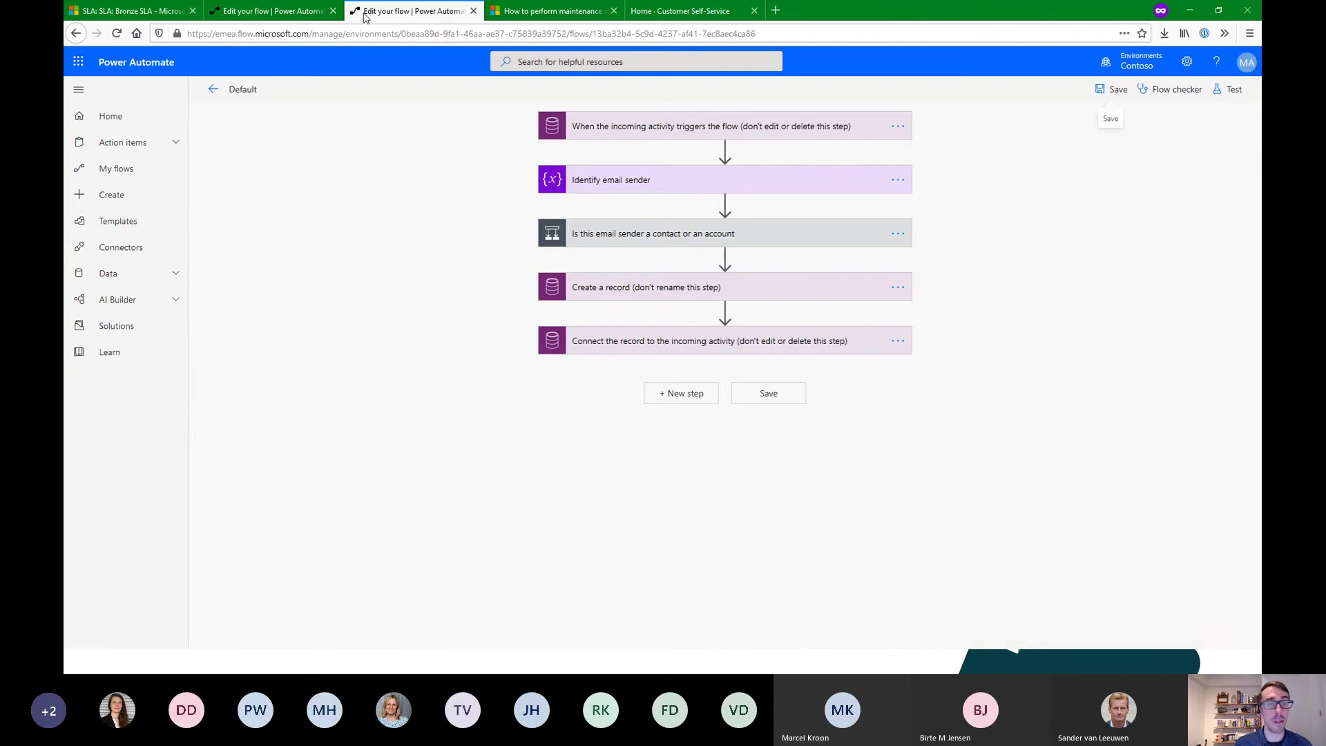
pyautogui.click(129, 335)
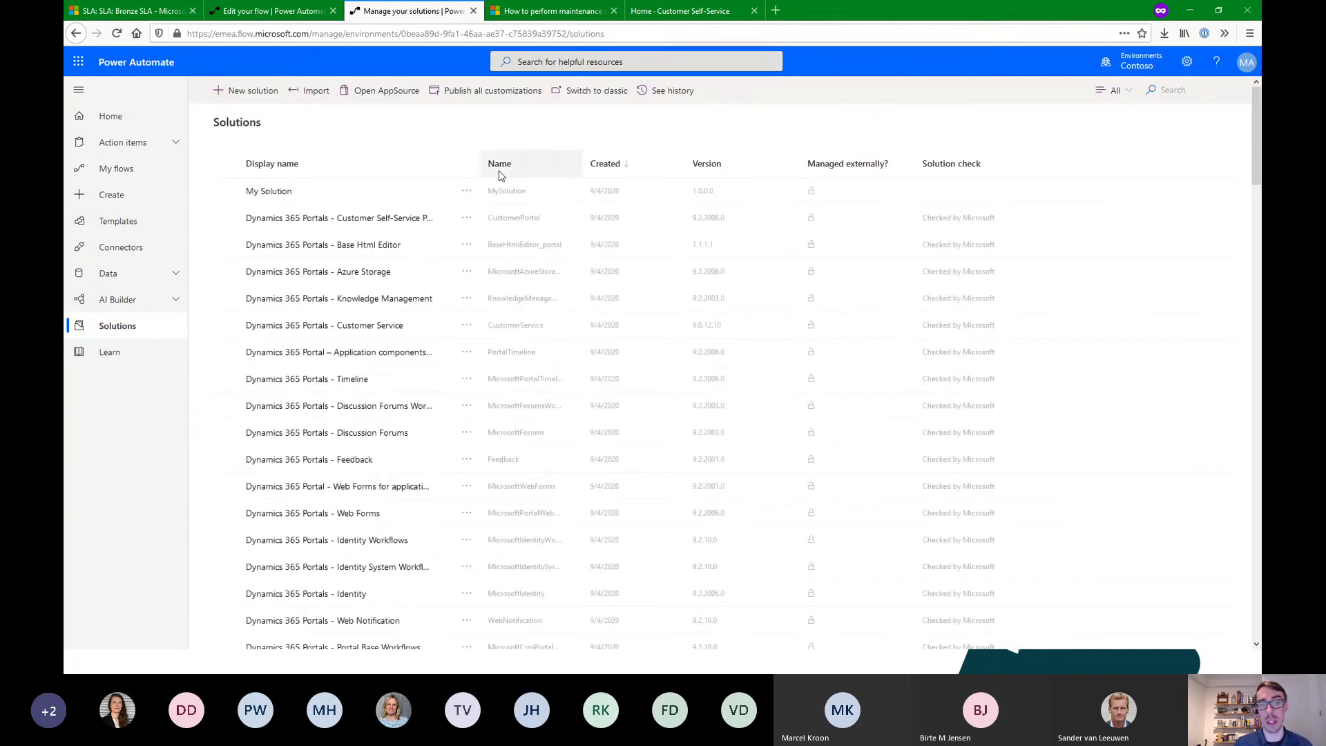
pyautogui.click(1106, 93)
pyautogui.click(1118, 160)
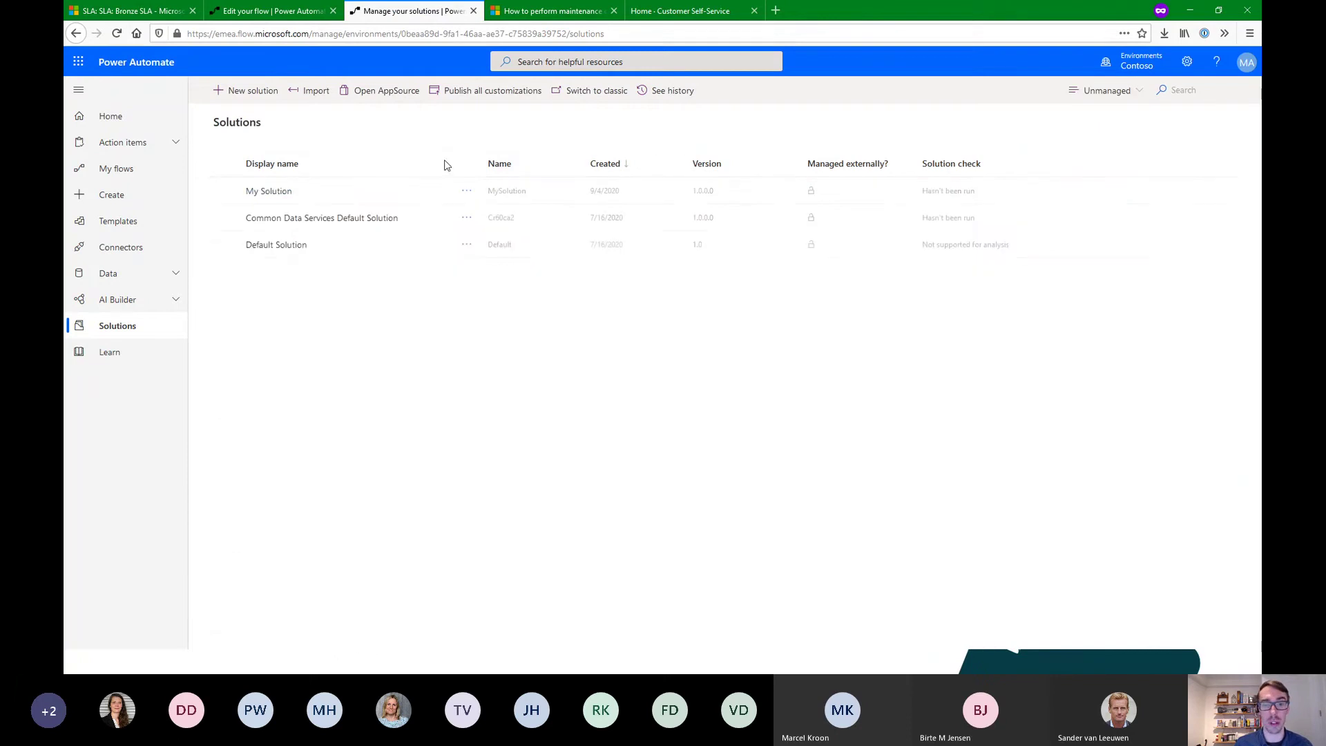
# Open the Default Solution and filter its components to Flow
pyautogui.click(281, 244)
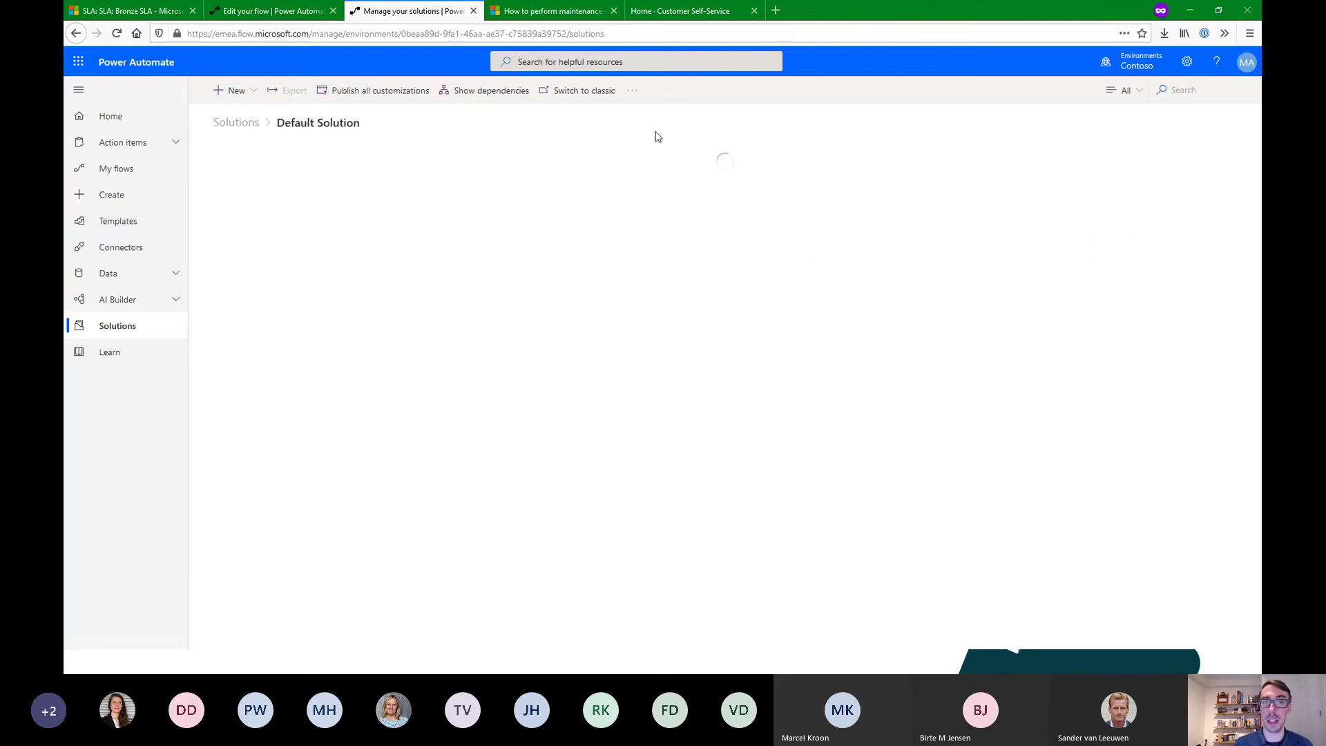
pyautogui.click(1111, 90)
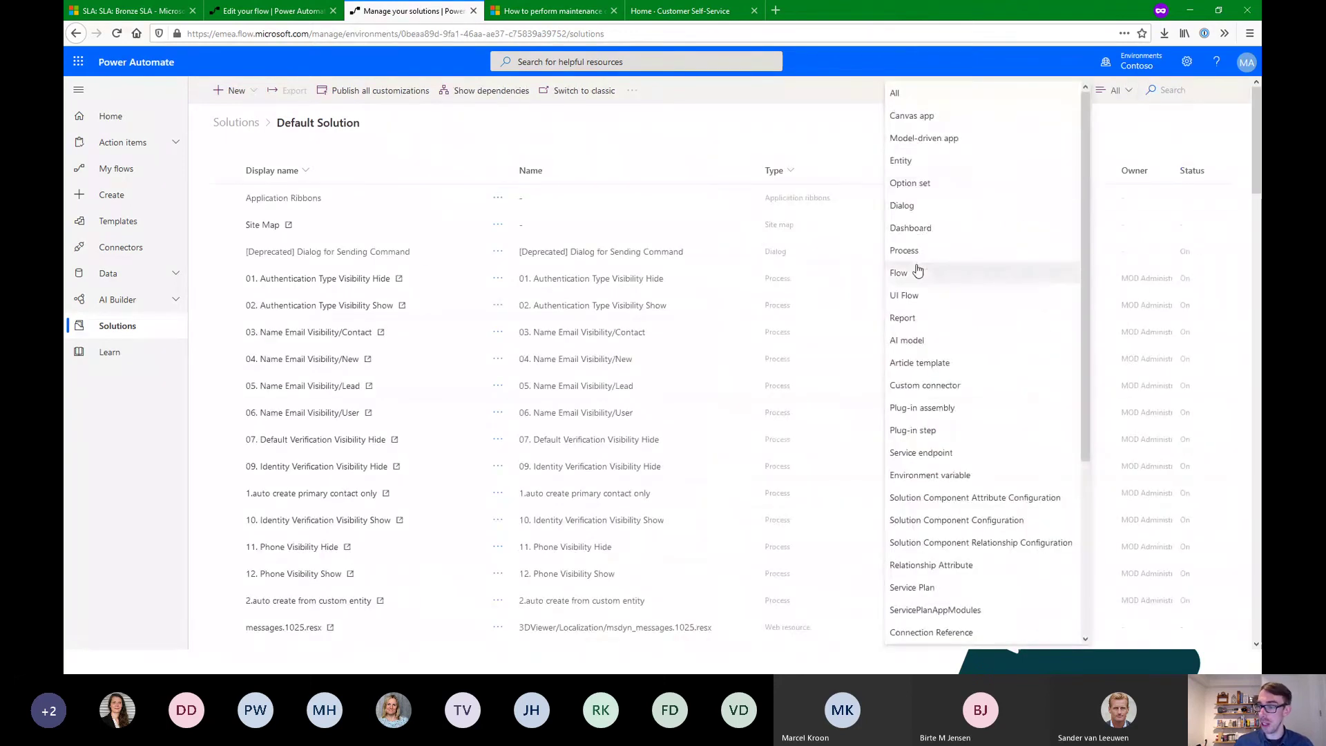
pyautogui.click(916, 274)
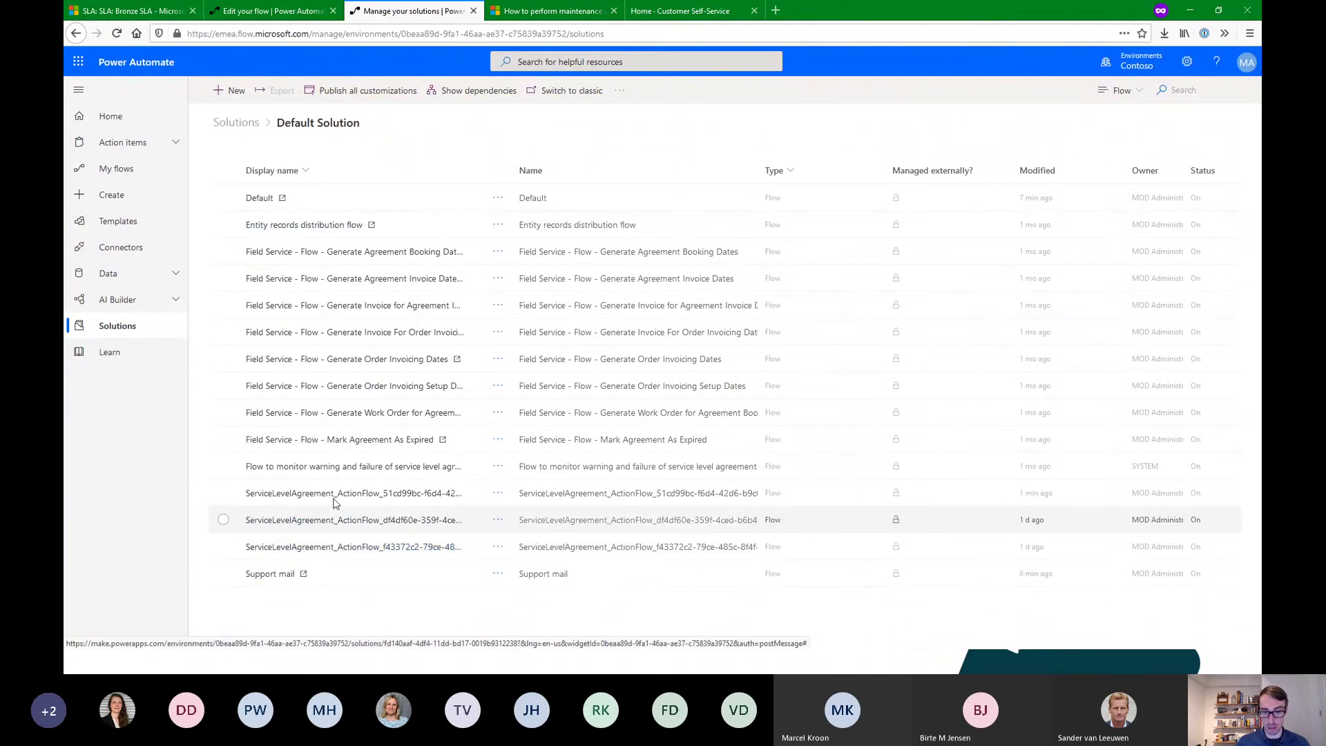
# Open the flow whose name starts with ServiceLevelAgreement_ActionFlow_df4df60e for editing
pyautogui.click(395, 525)
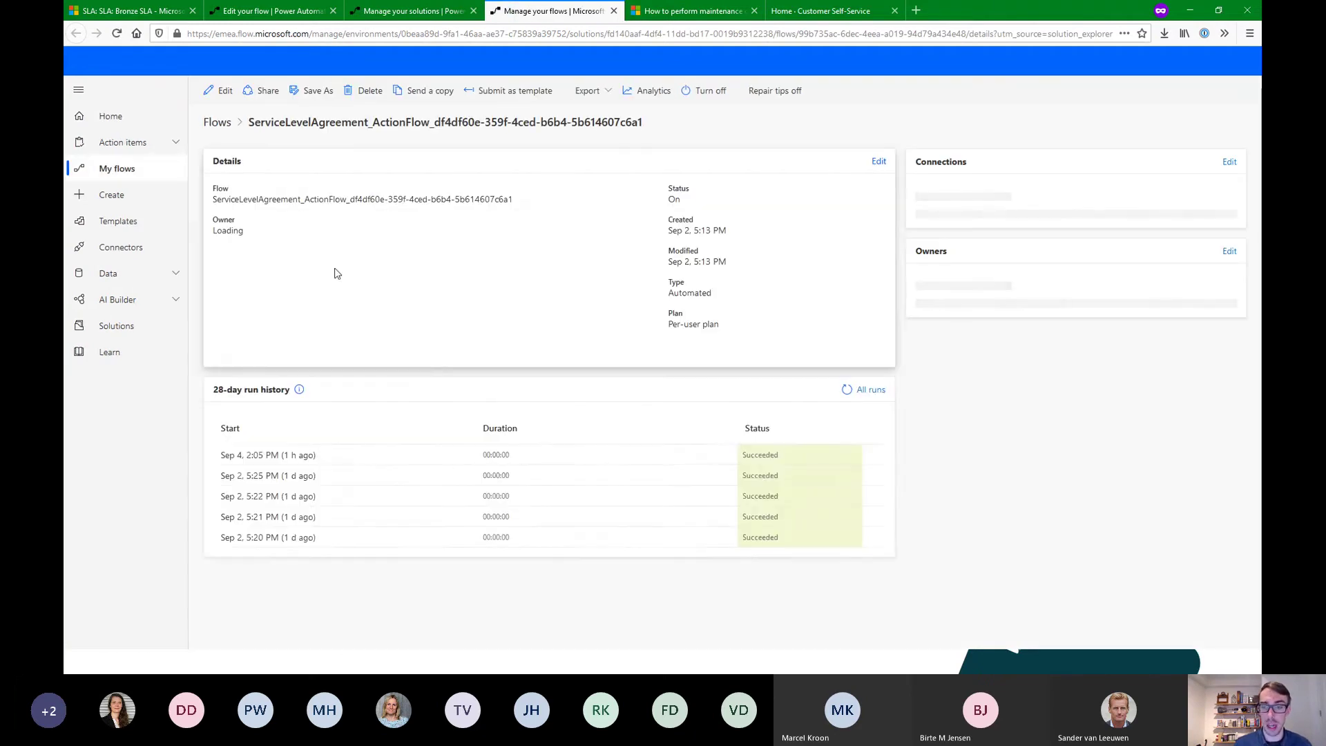
pyautogui.click(219, 90)
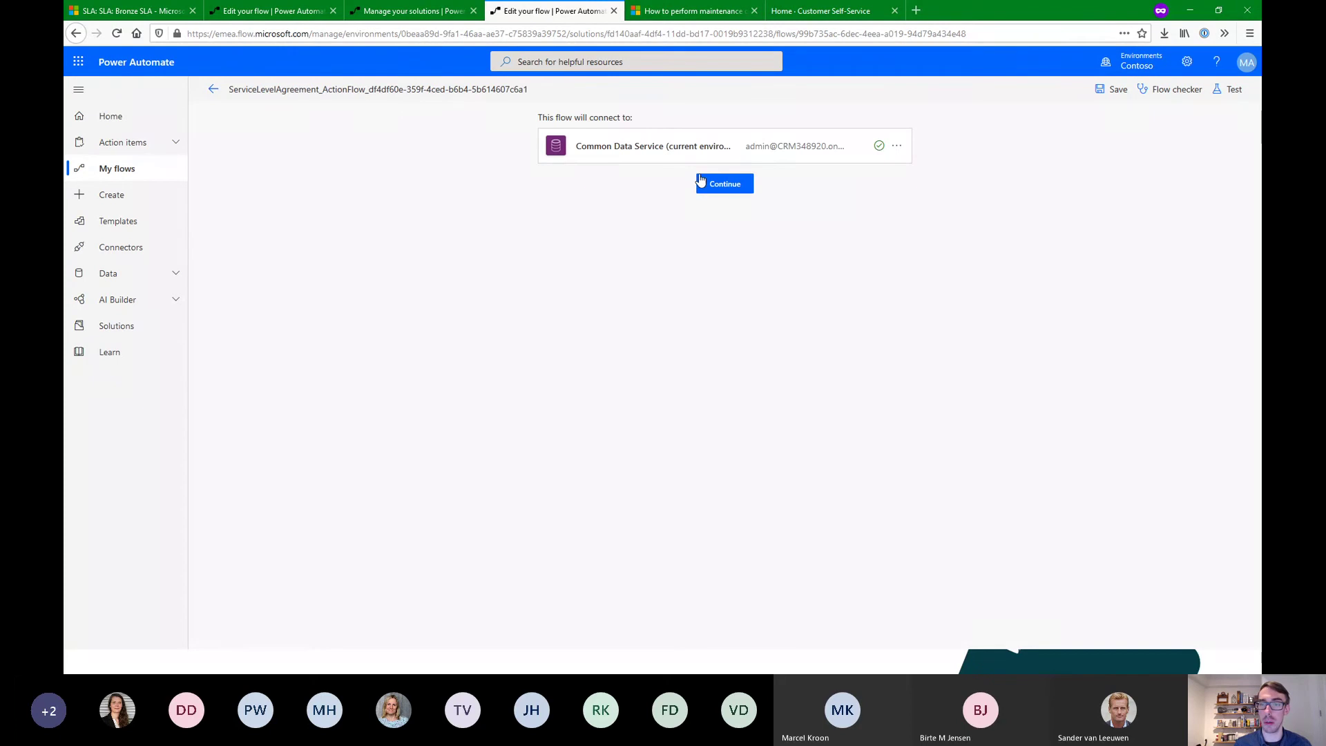
# Return to the Default Solution's flow list and open the flow starting with ServiceLevelAgreement_ActionFlow_f43372c2 for editing
pyautogui.click(448, 11)
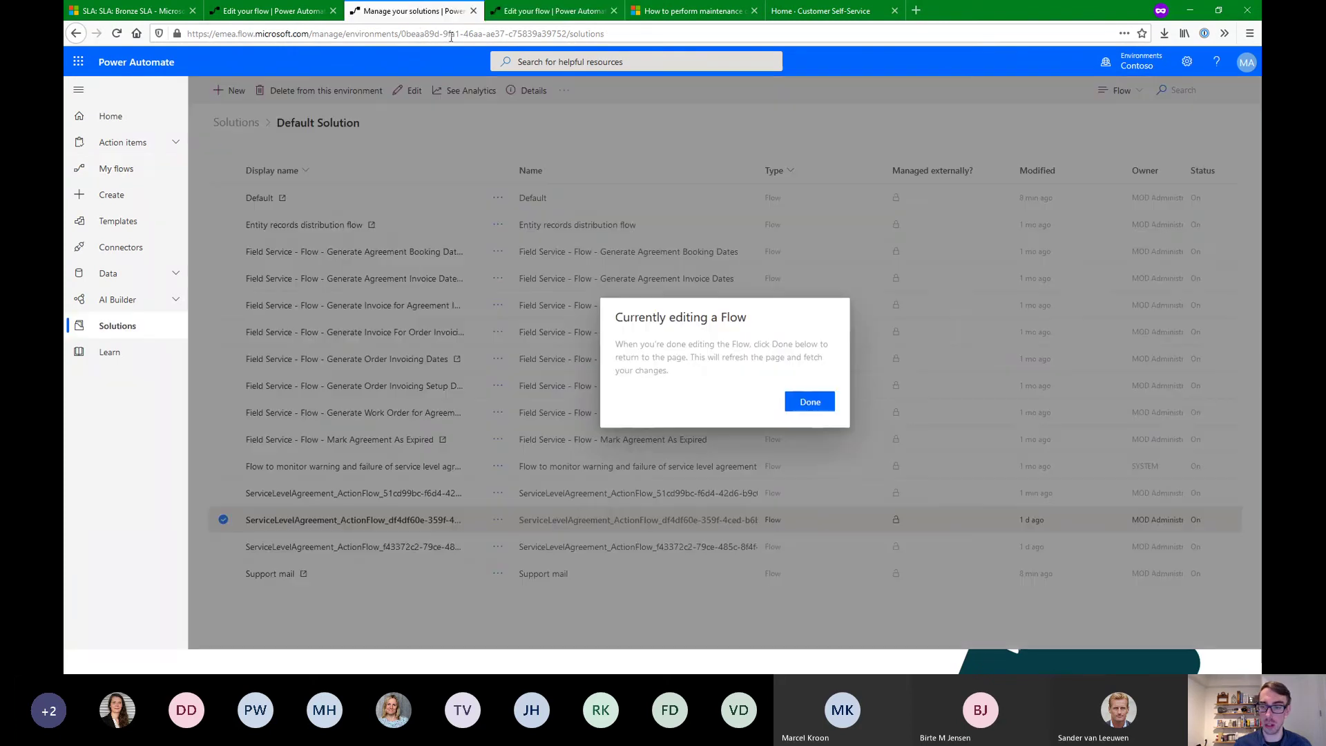
pyautogui.click(794, 395)
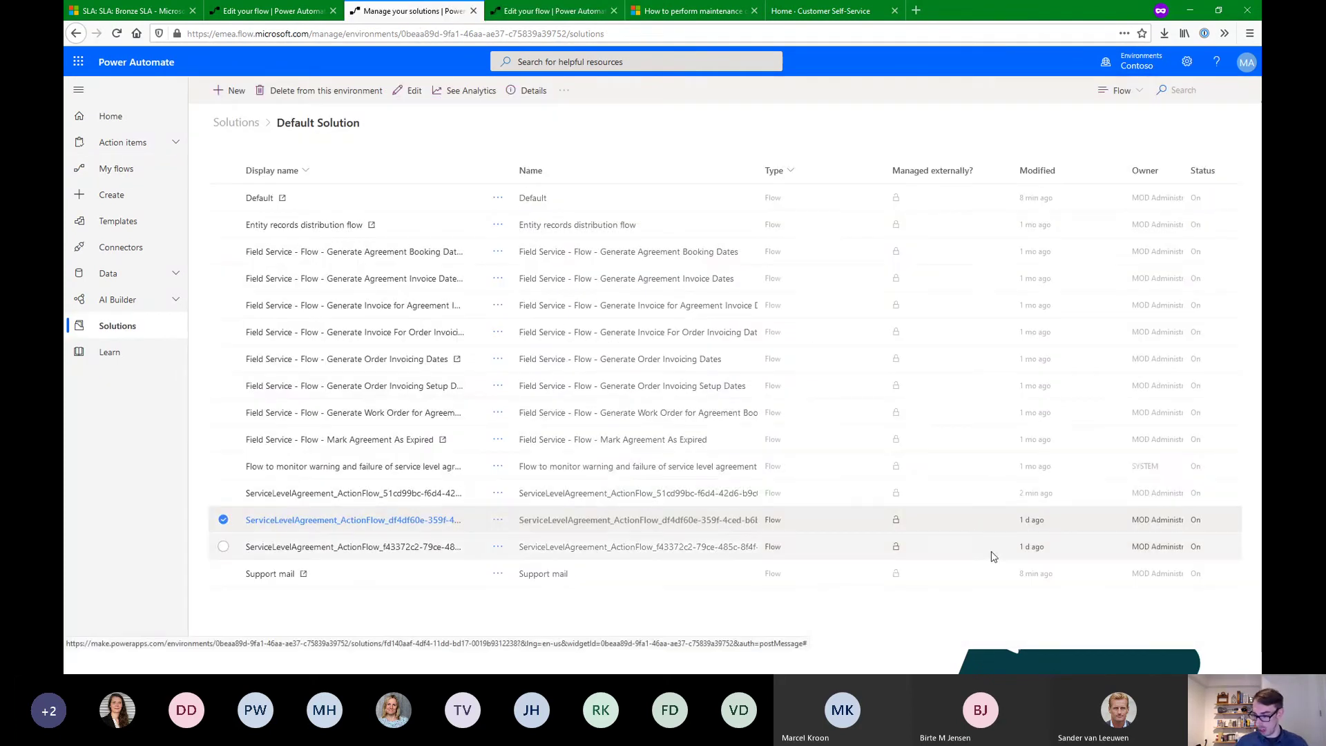
pyautogui.click(497, 548)
pyautogui.click(511, 393)
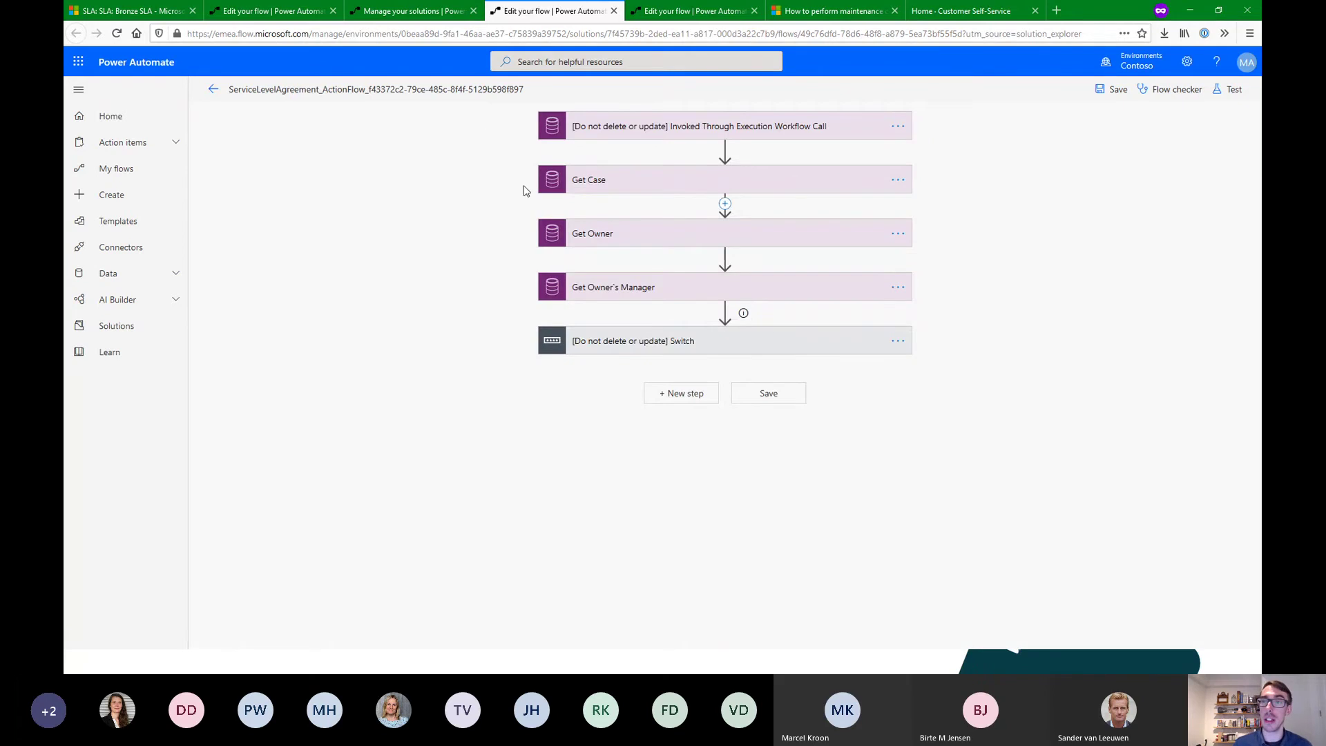
# In the df4df60e action flow, accept the connection and expand the trigger and Switch to inspect their contents
pyautogui.click(634, 16)
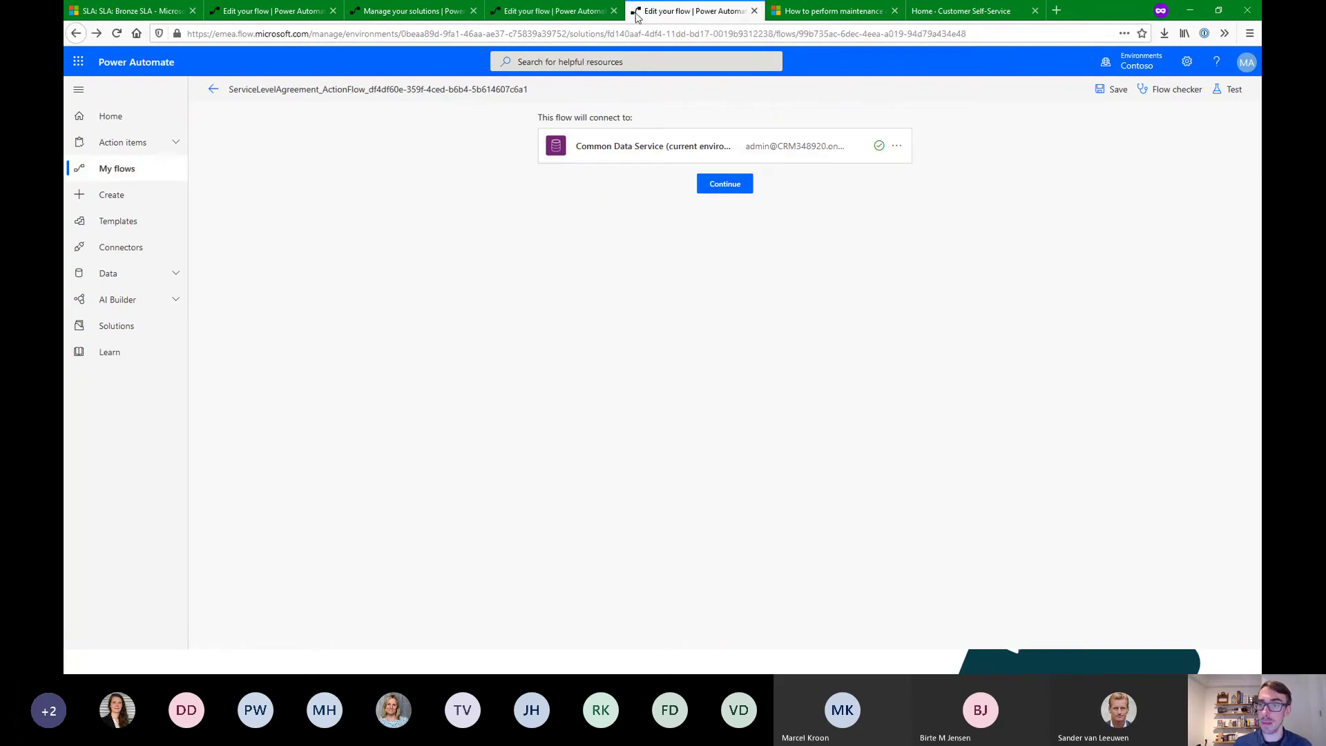
pyautogui.click(734, 193)
pyautogui.click(663, 134)
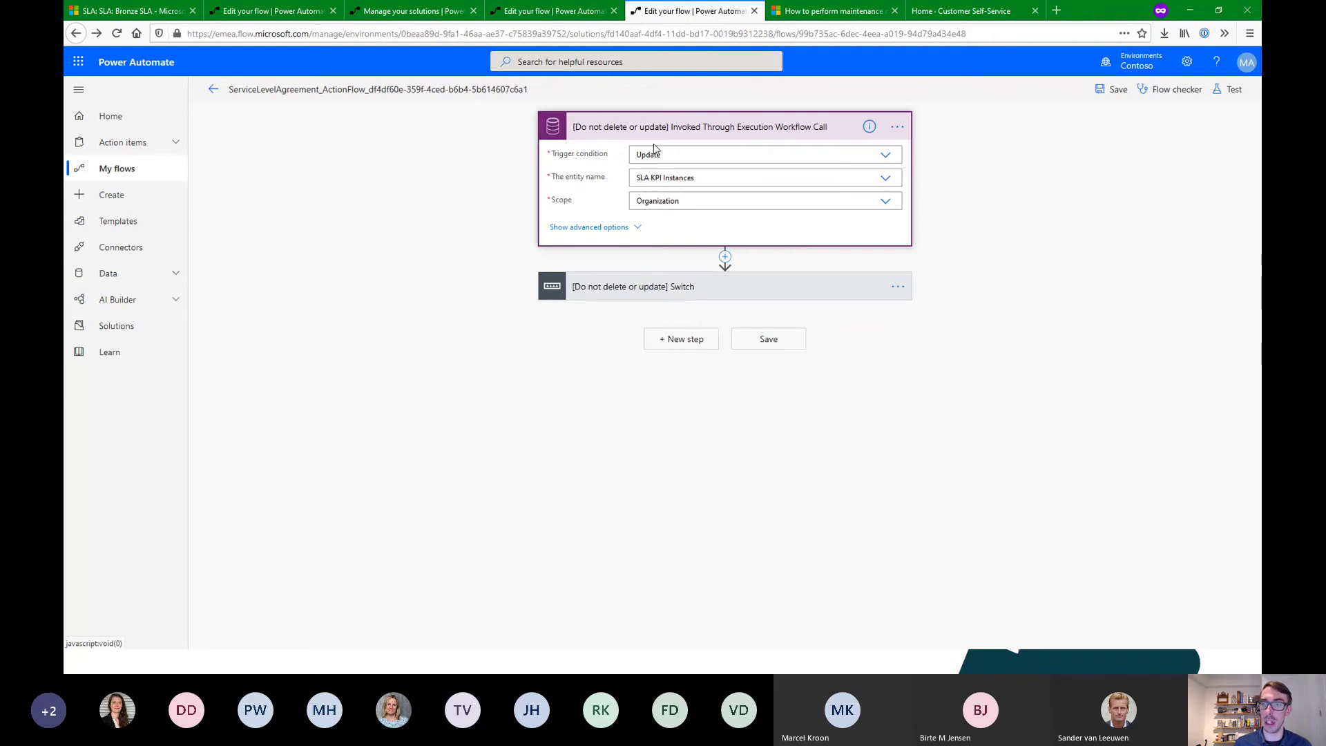
pyautogui.click(675, 292)
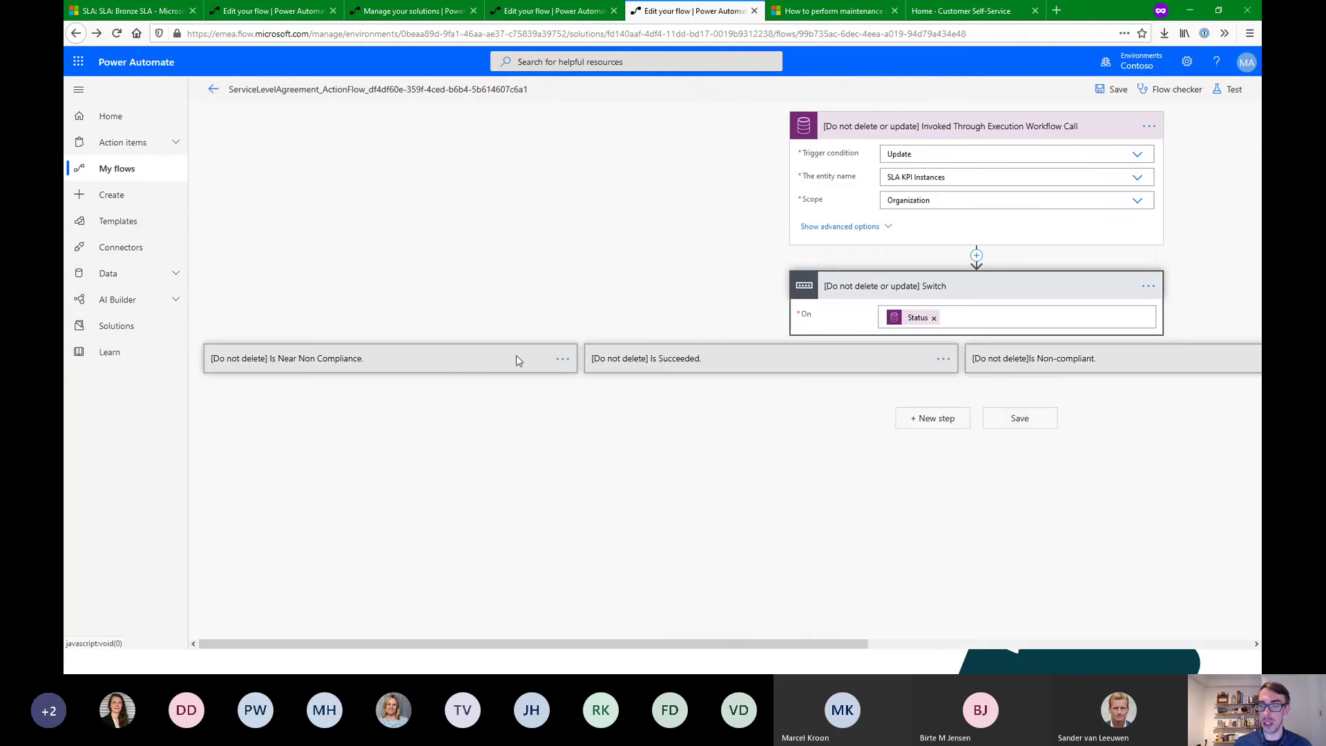
# In the f43372c2 action flow, expand Get Case and Get Owner and examine the entity and Item ID each one uses
pyautogui.click(548, 12)
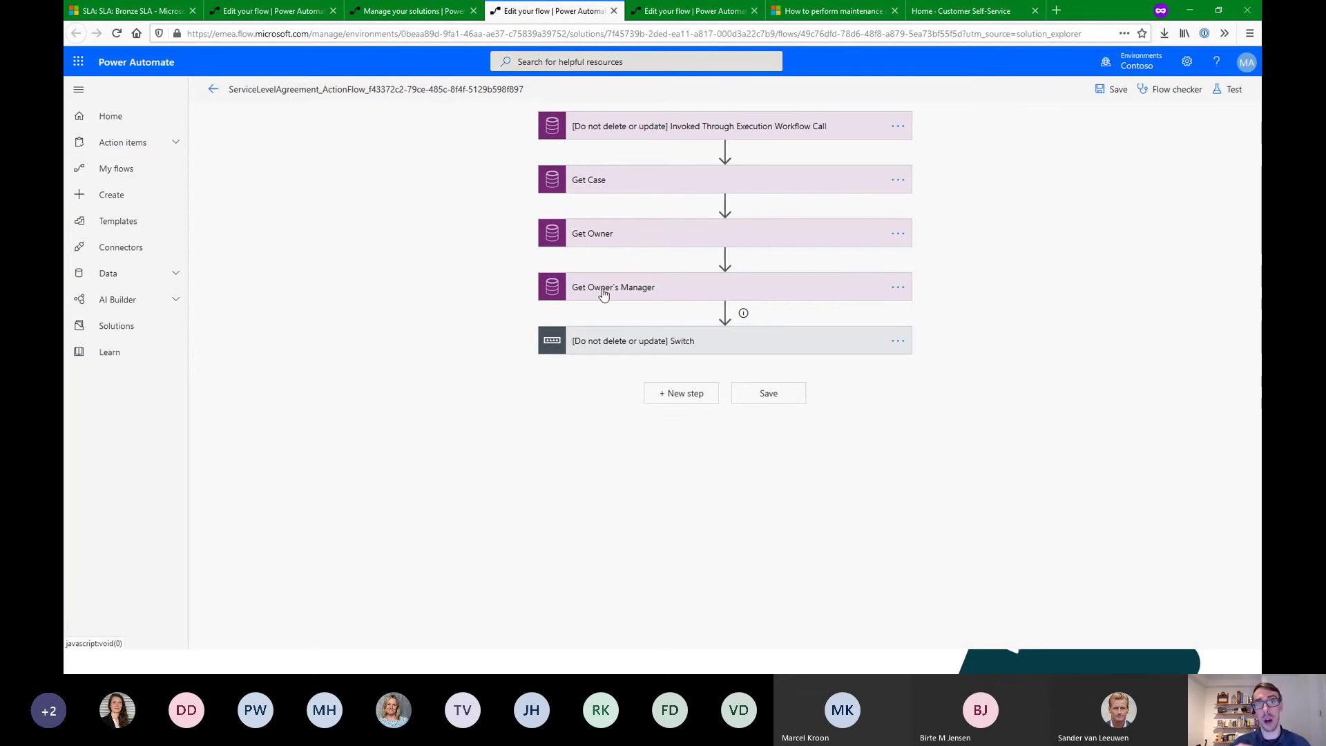
pyautogui.click(627, 181)
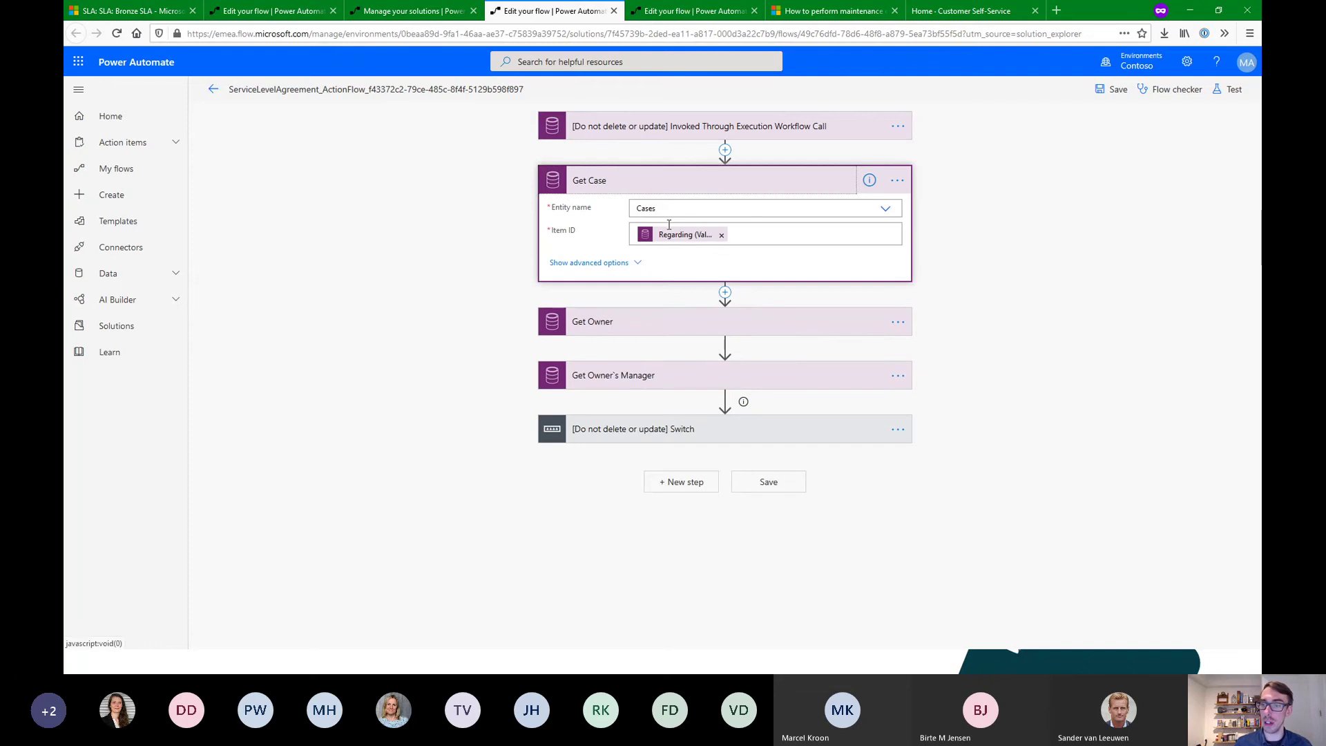
pyautogui.click(720, 131)
pyautogui.click(679, 129)
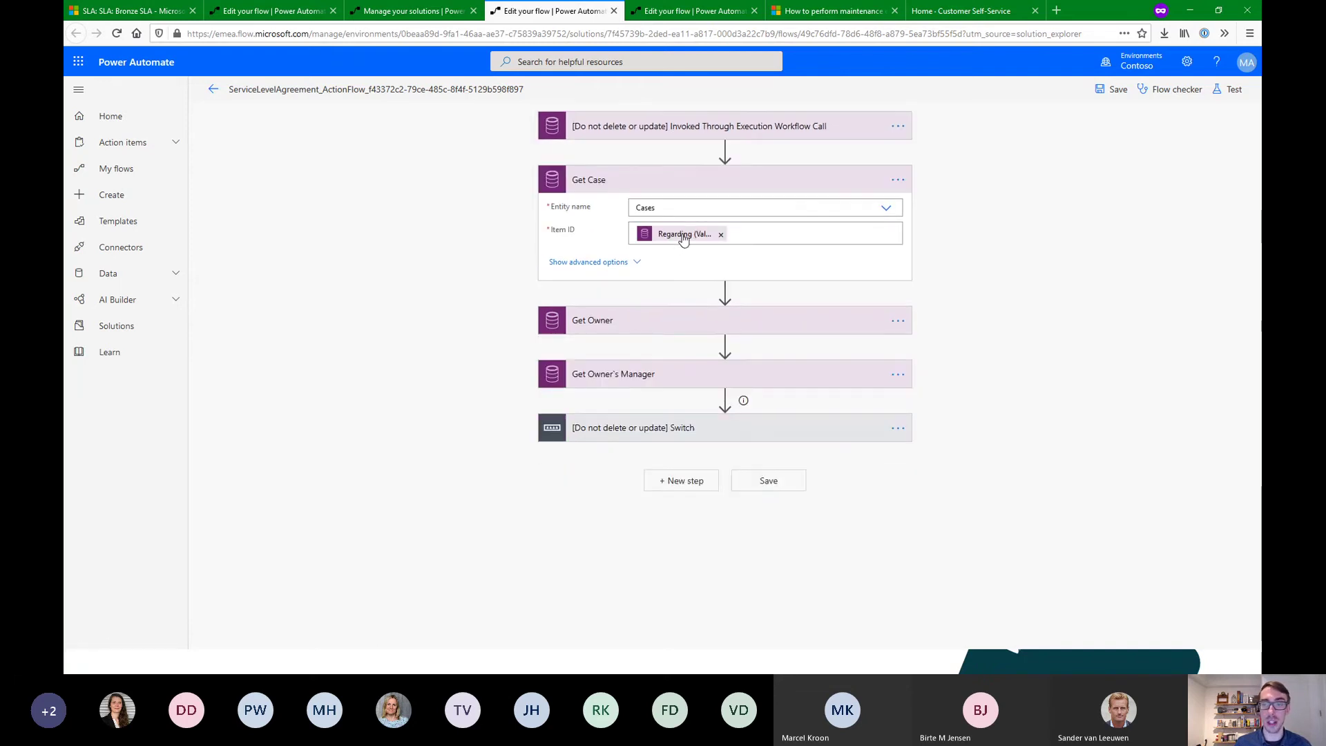
pyautogui.moveTo(683, 239)
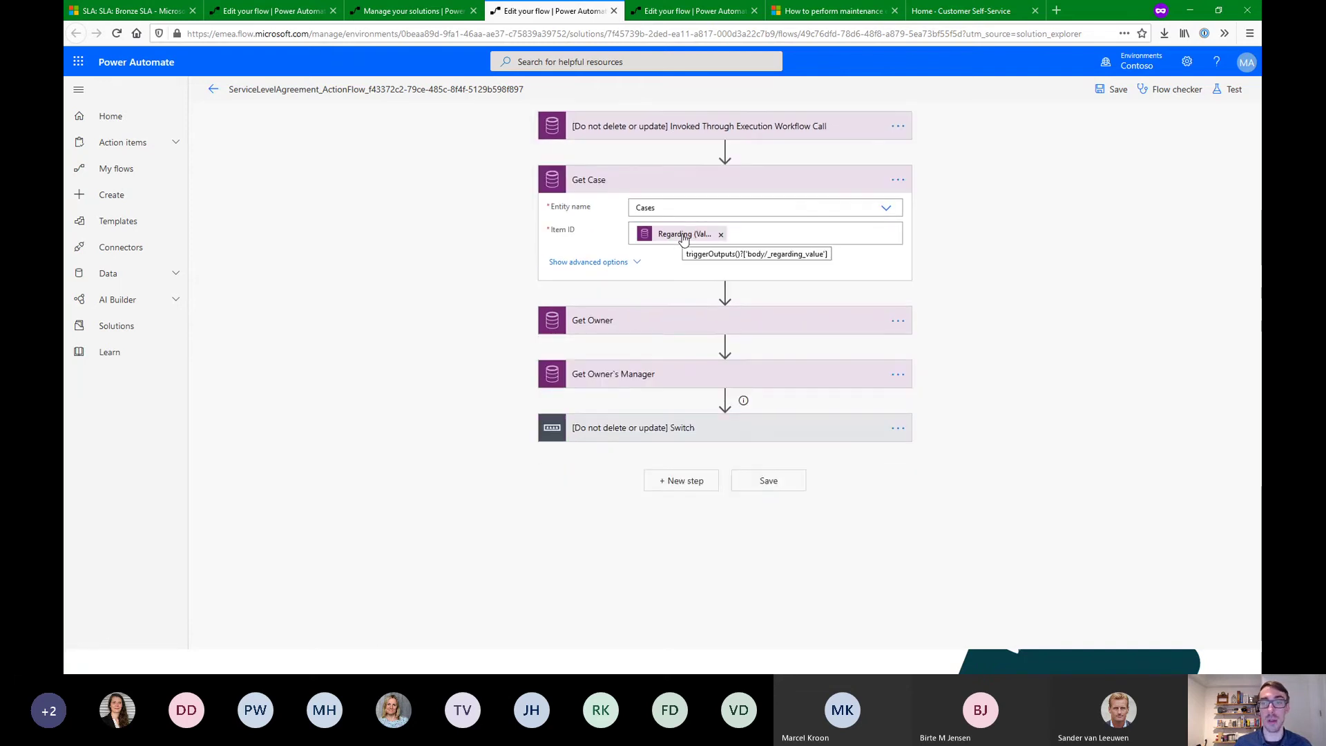
pyautogui.click(657, 327)
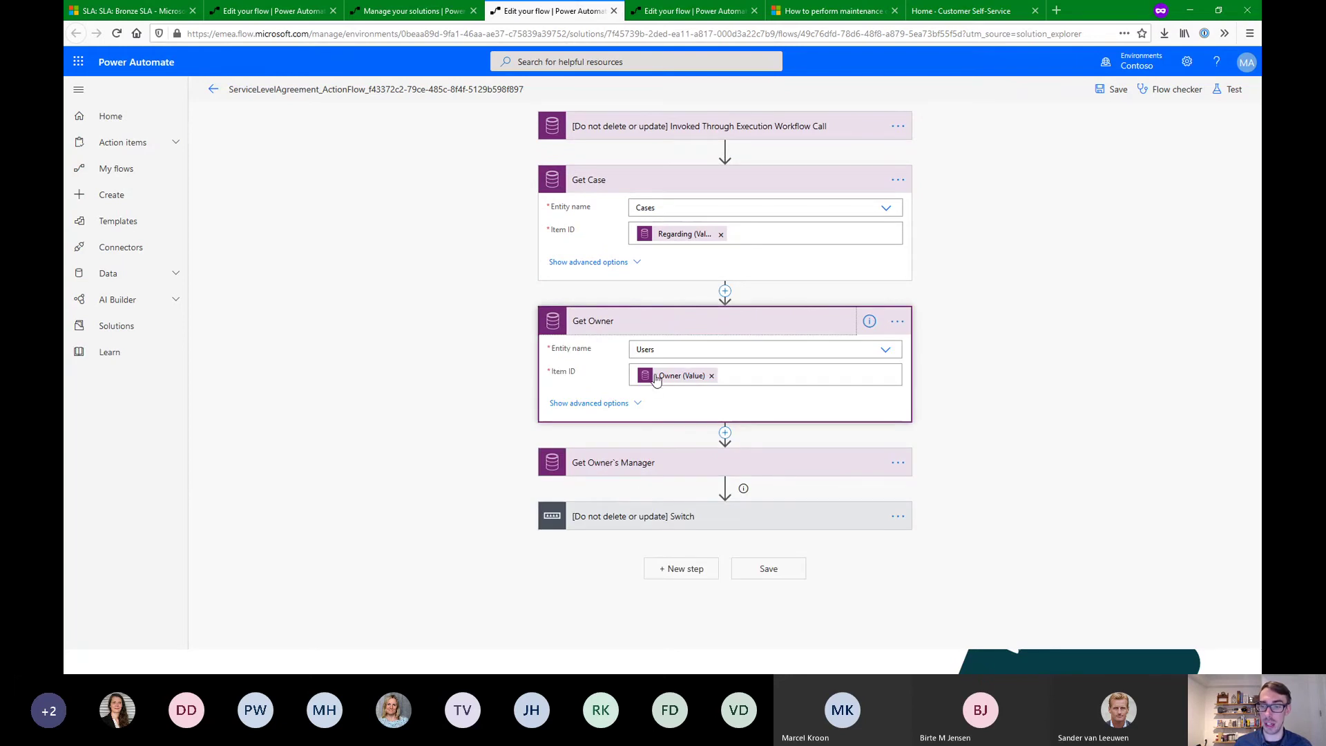
# Expand Get Owner's Manager, the Switch and its Is Near Non Compliance branch, and examine that branch's email recipient, subject and body
pyautogui.click(621, 462)
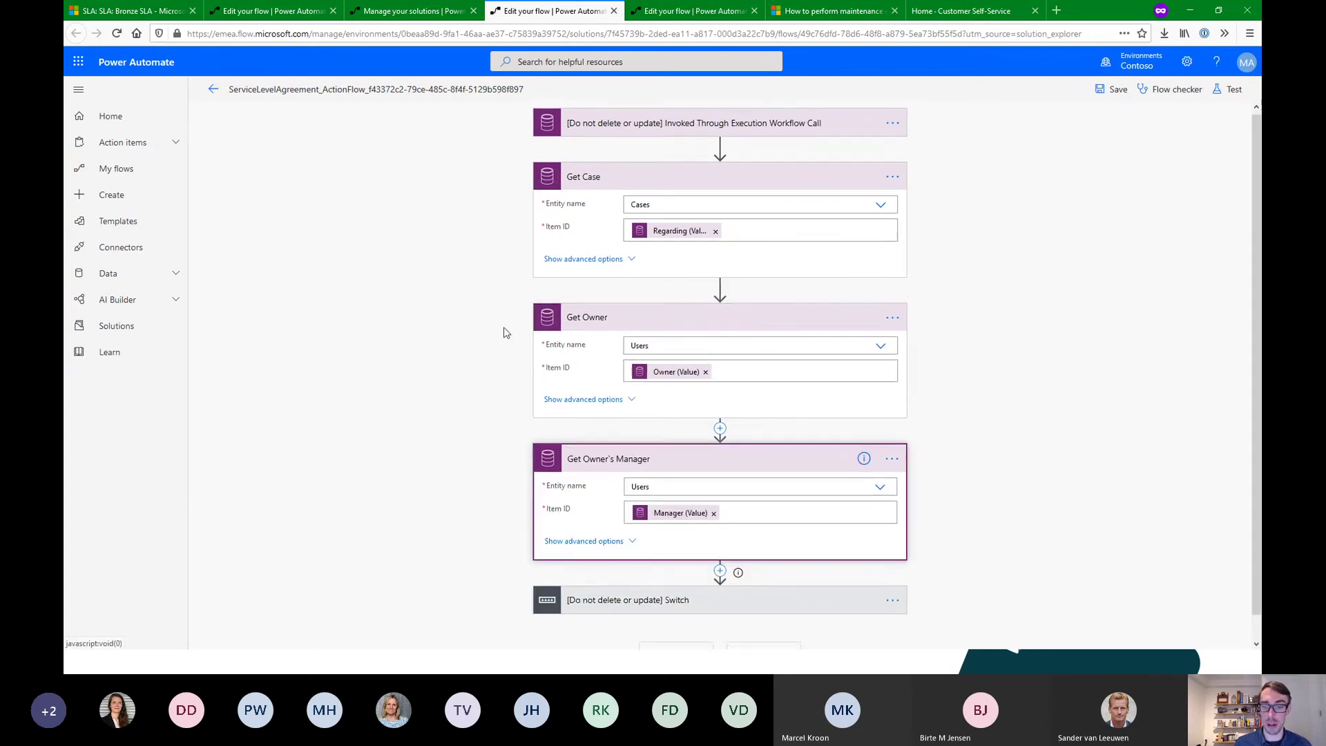
pyautogui.scroll(-1, 504, 332)
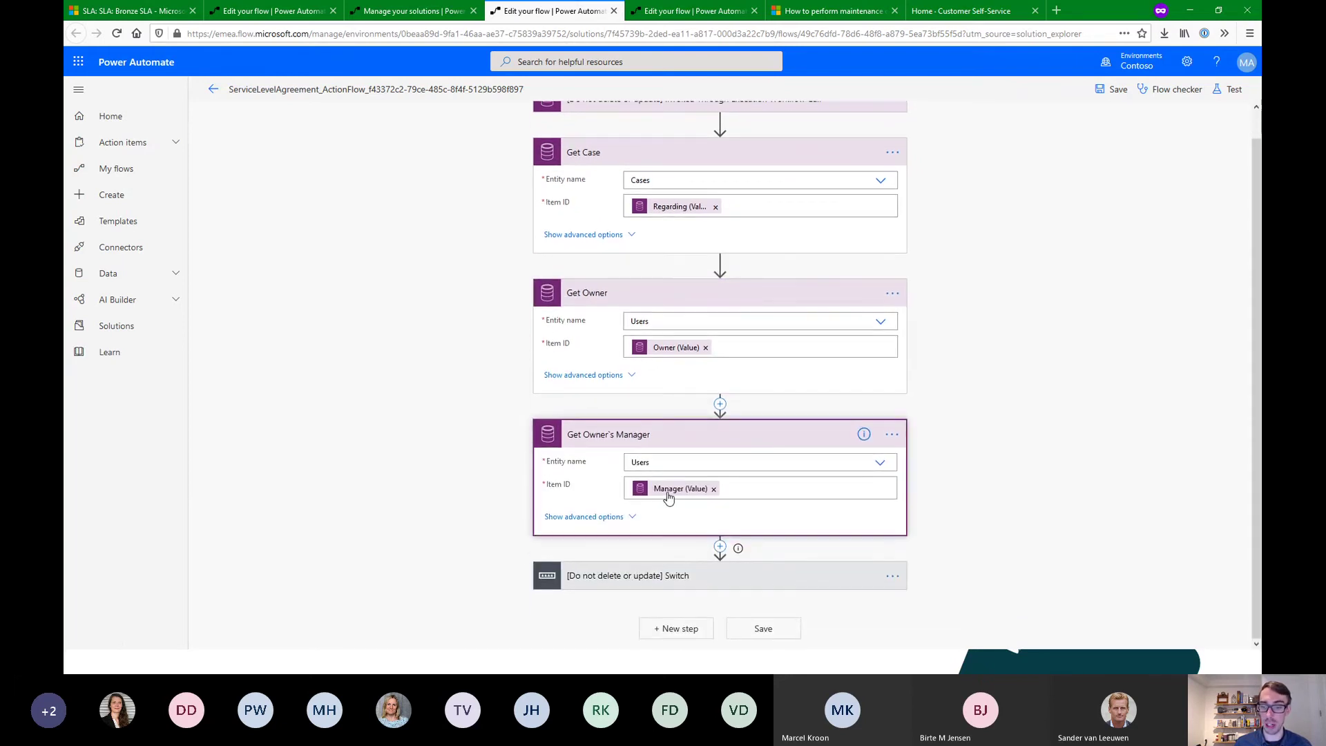
pyautogui.click(593, 577)
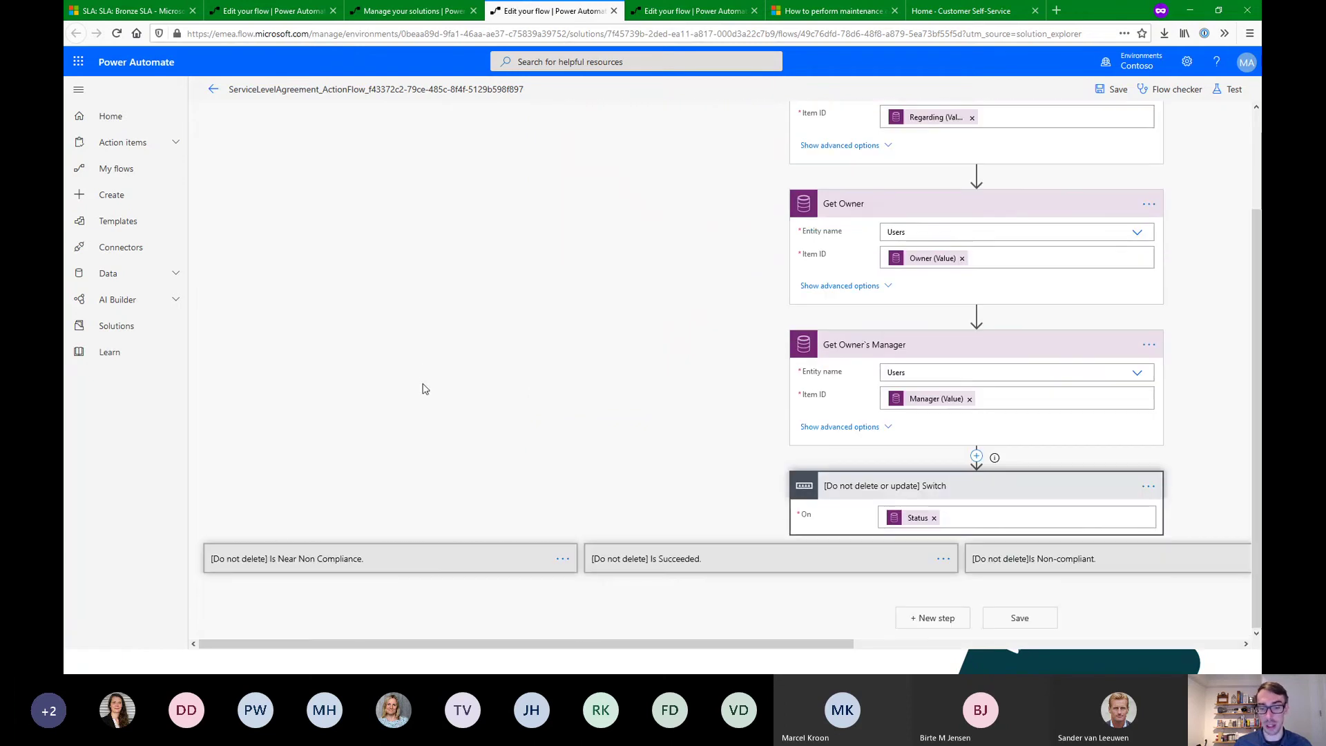
pyautogui.click(435, 559)
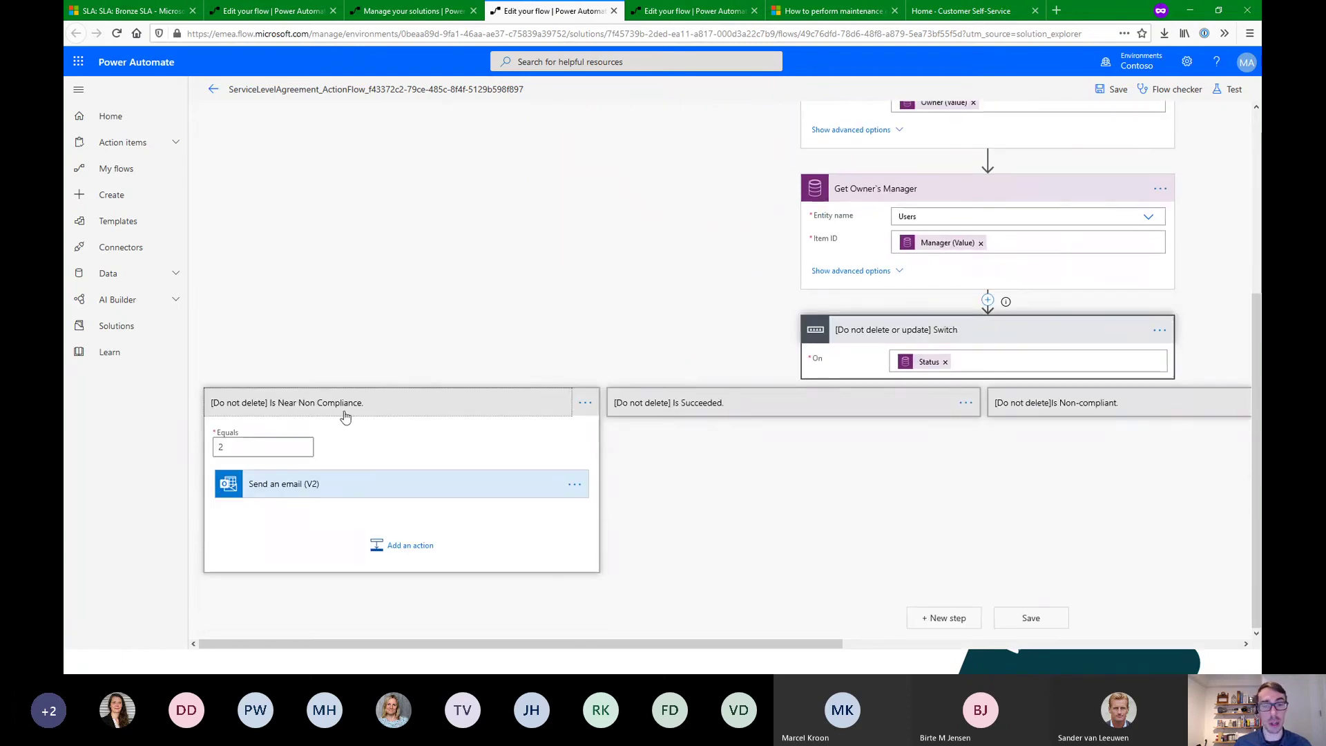
pyautogui.click(331, 493)
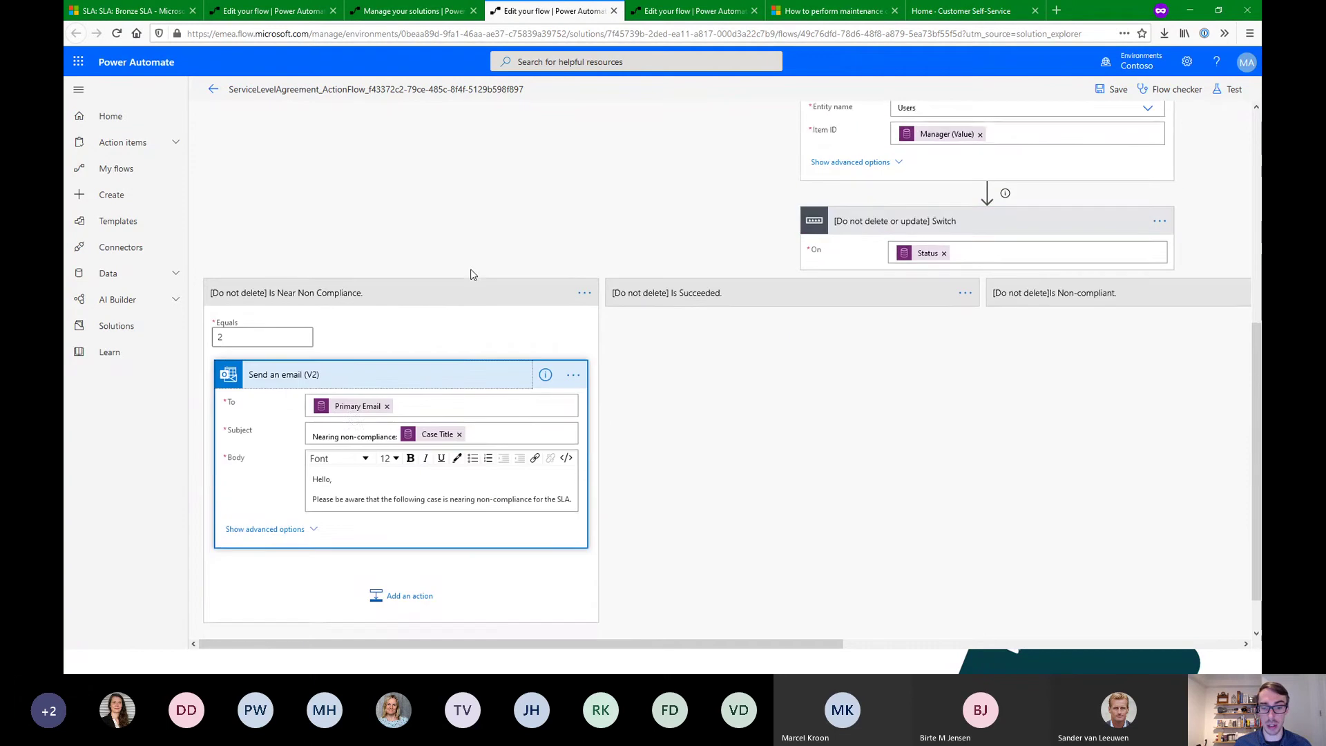
pyautogui.scroll(-1, 414, 304)
pyautogui.moveTo(353, 367)
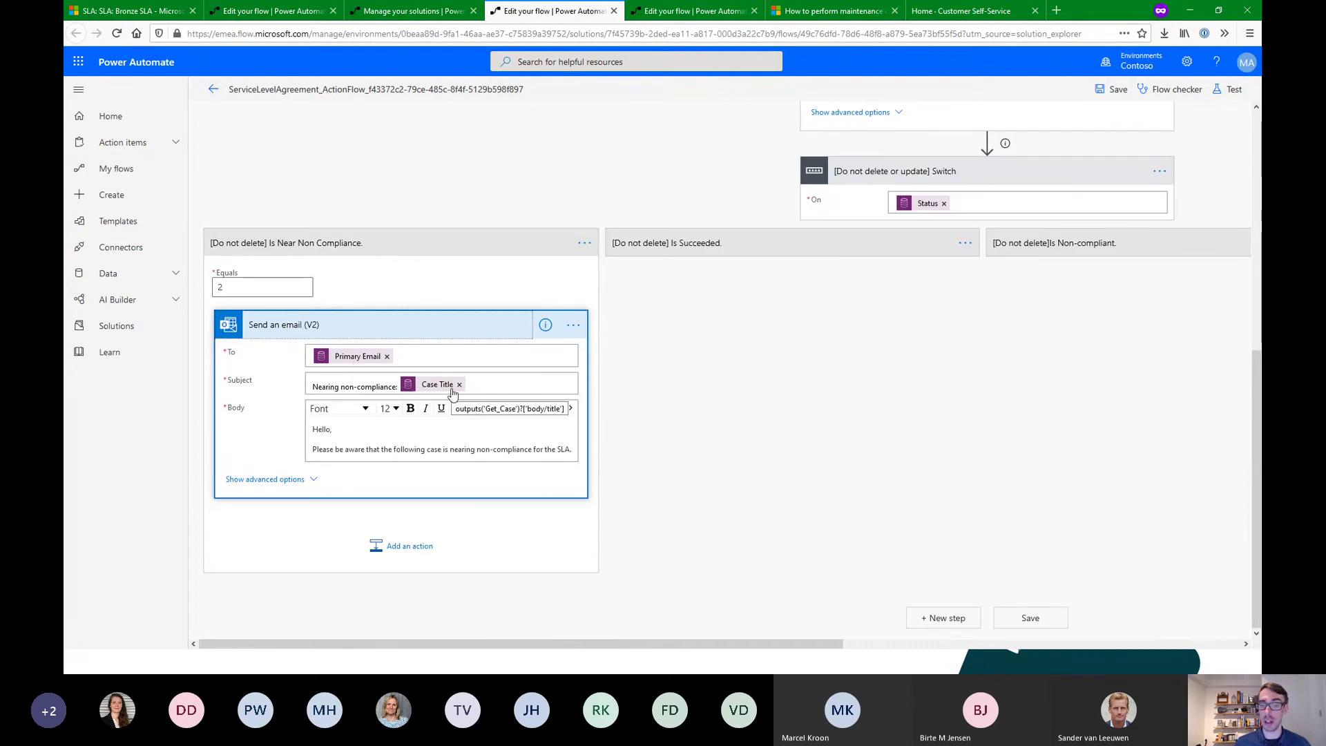
# Expand the Is Succeeded and Is Non-compliant branches and examine the non-compliant email, including its CC and Importance under the advanced options
pyautogui.click(793, 247)
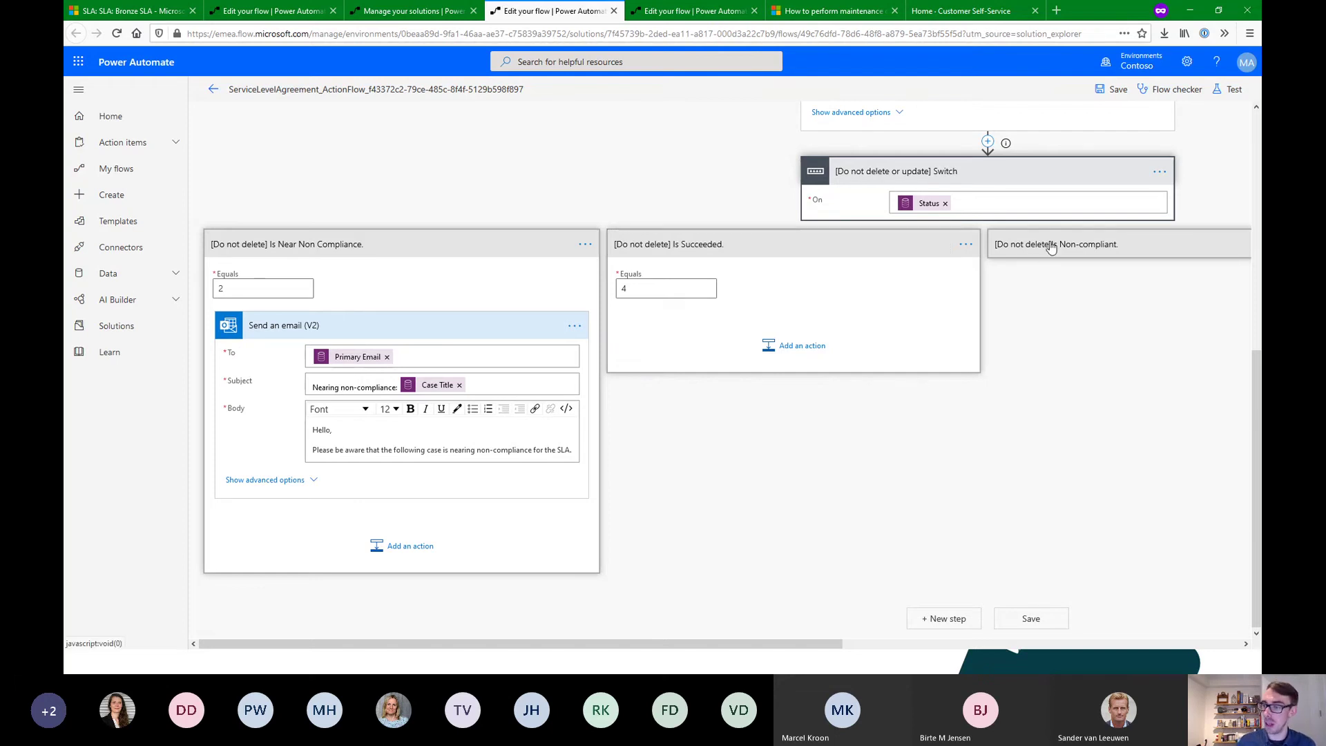
pyautogui.click(1075, 255)
pyautogui.moveTo(774, 643); pyautogui.dragTo(1070, 643)
pyautogui.click(811, 330)
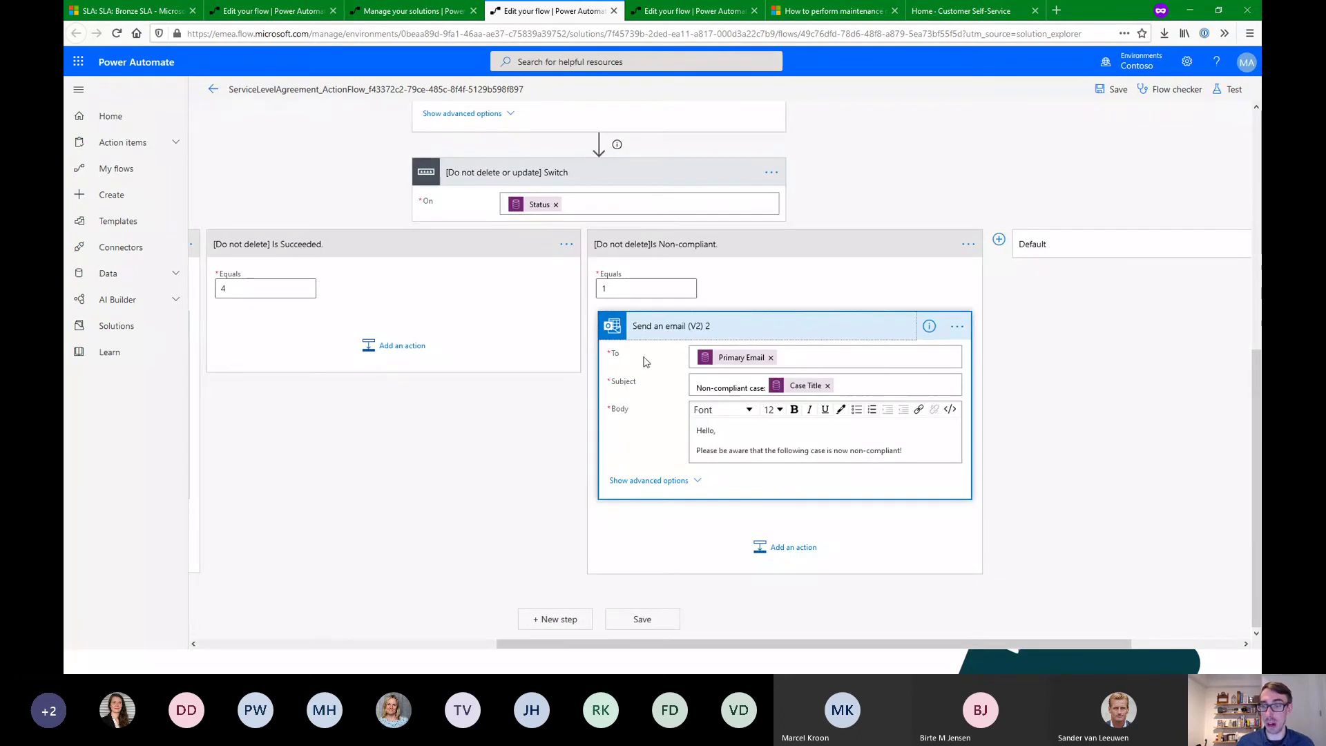
pyautogui.click(685, 481)
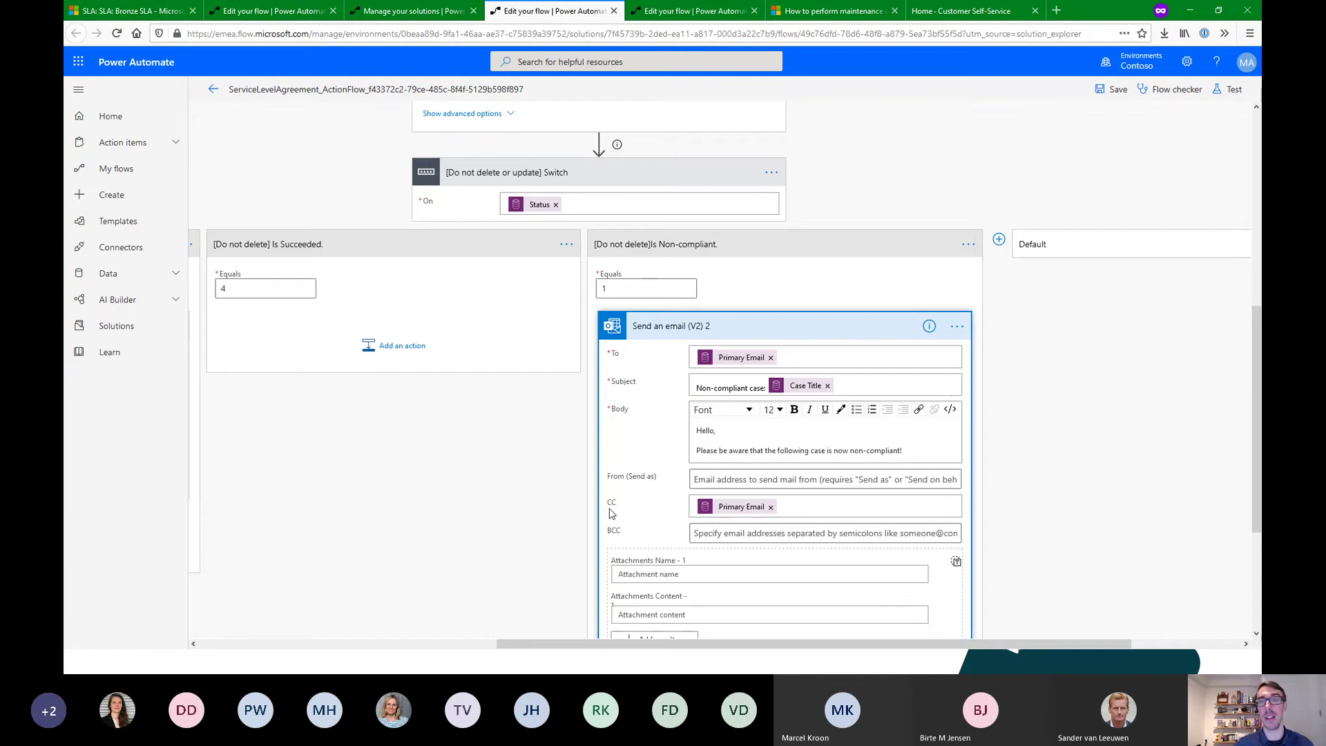
pyautogui.scroll(-3, 741, 309)
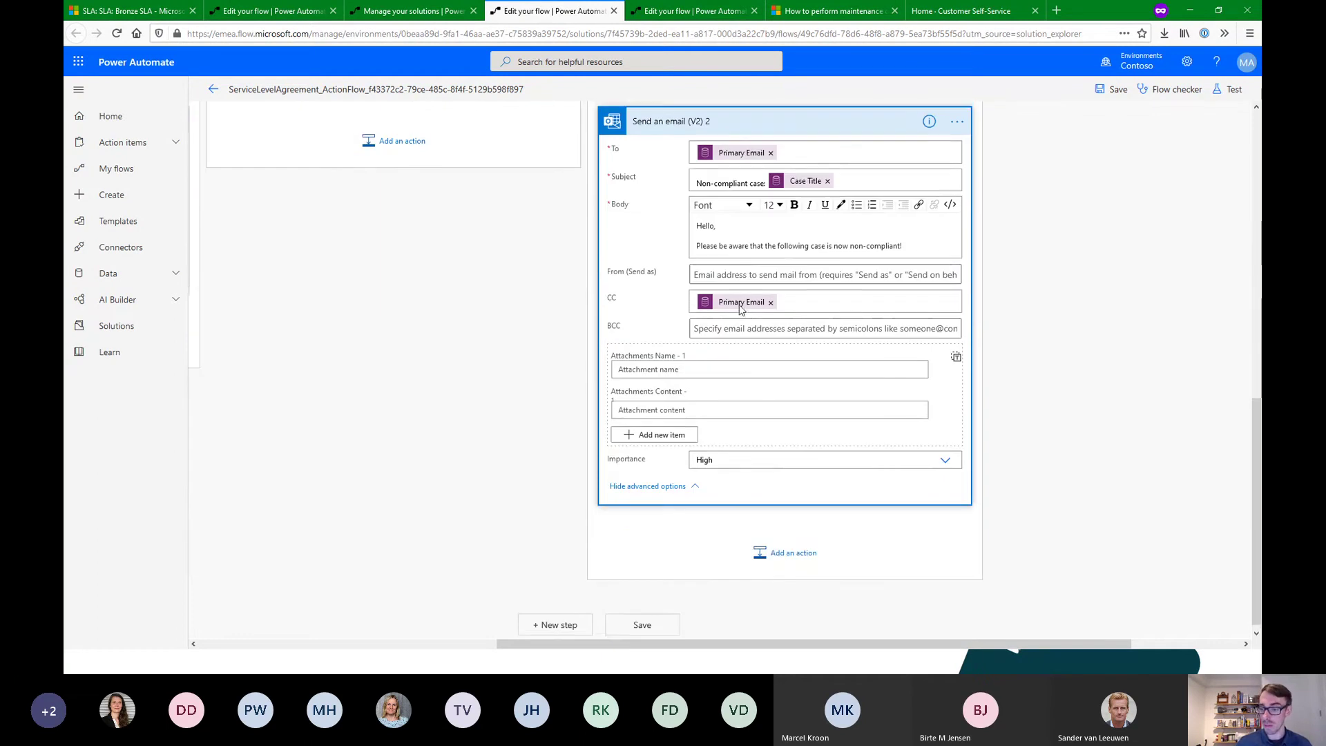
# Add a Common Data Service (current environment) Update a record action after the email in the Is Non-compliant branch
pyautogui.click(804, 546)
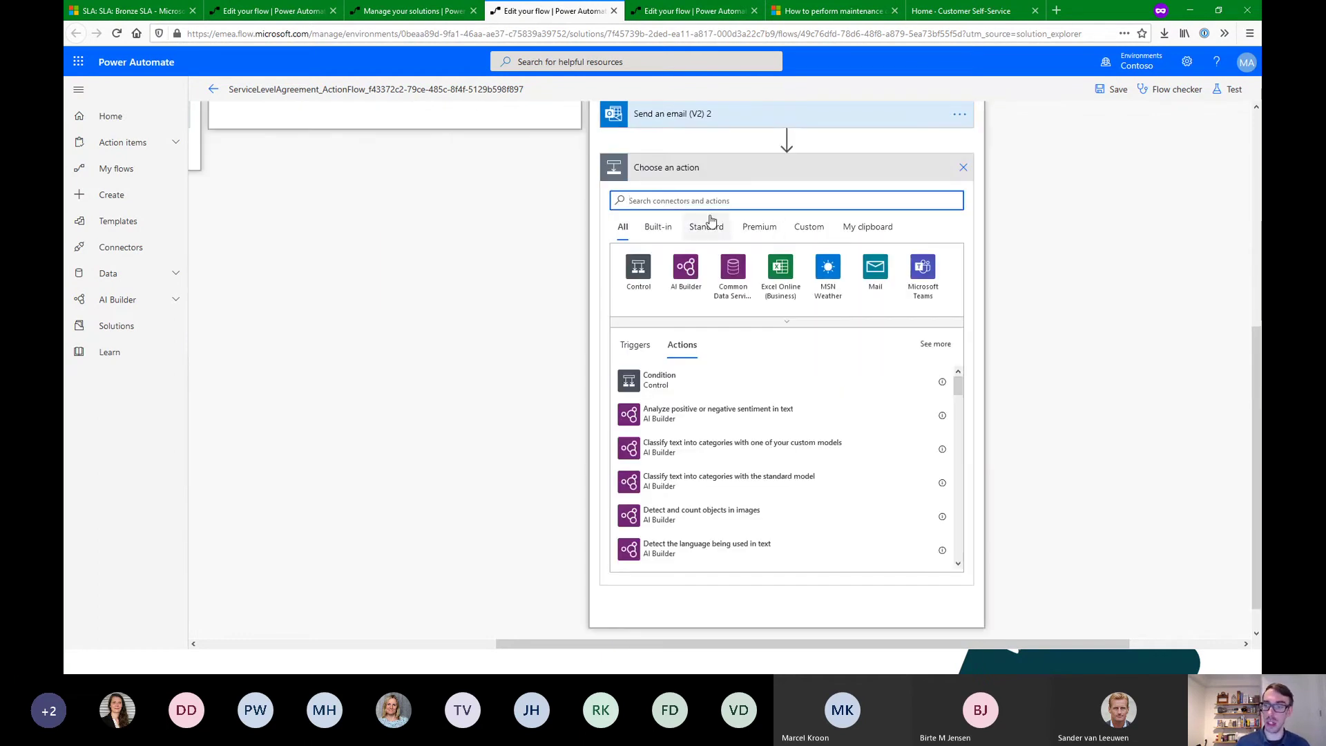
pyautogui.write('current')
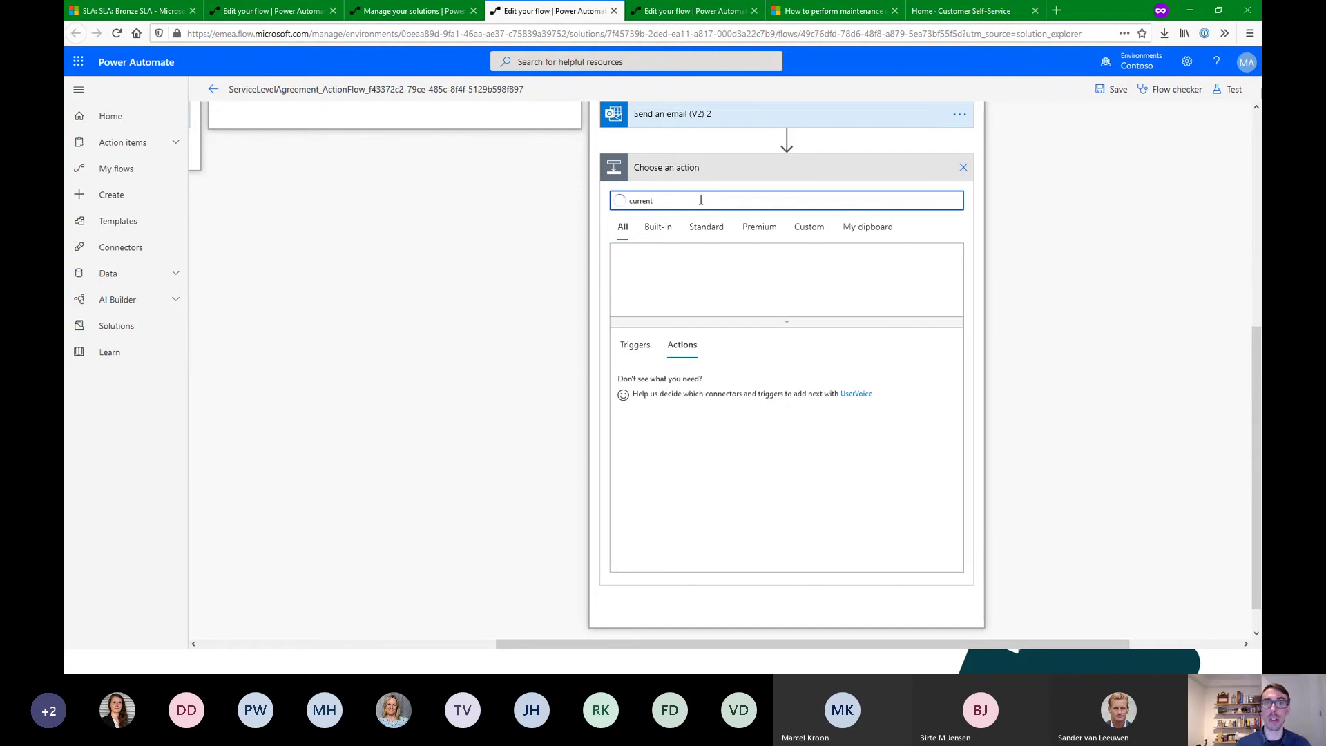
pyautogui.click(636, 280)
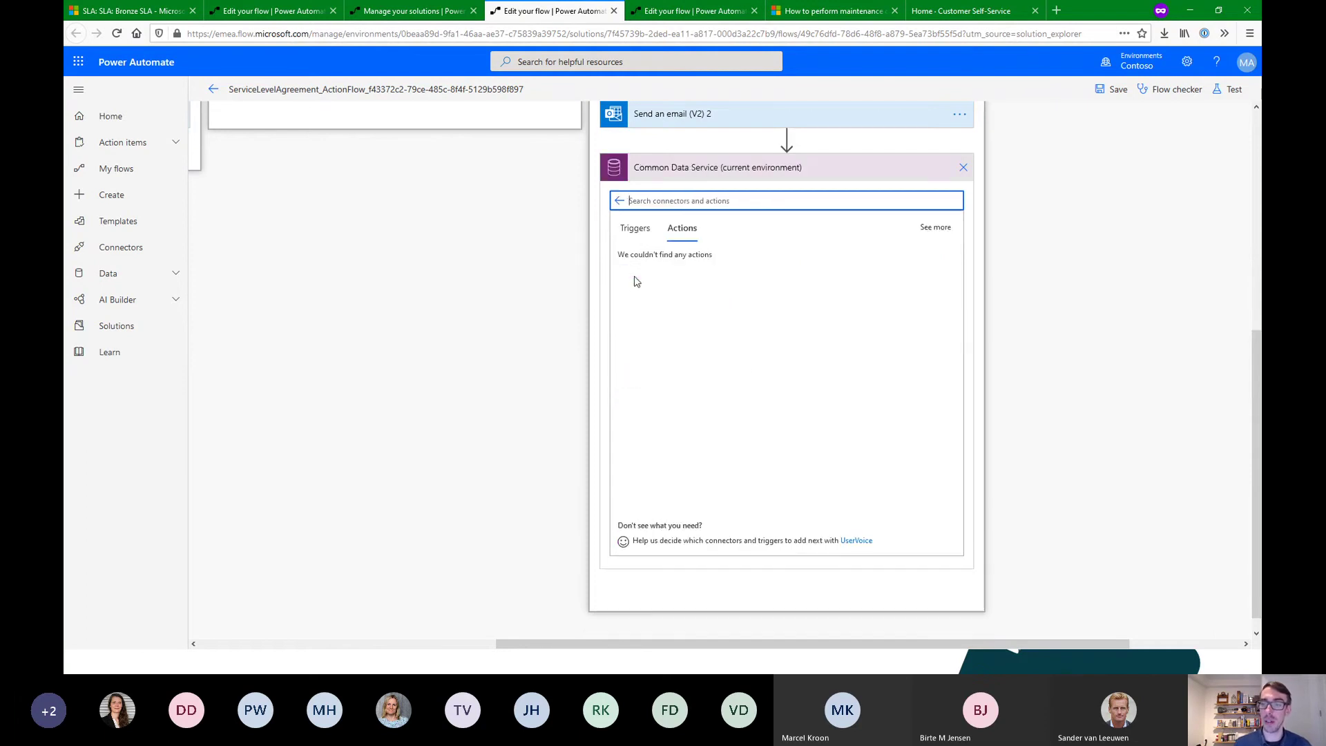
pyautogui.write('update')
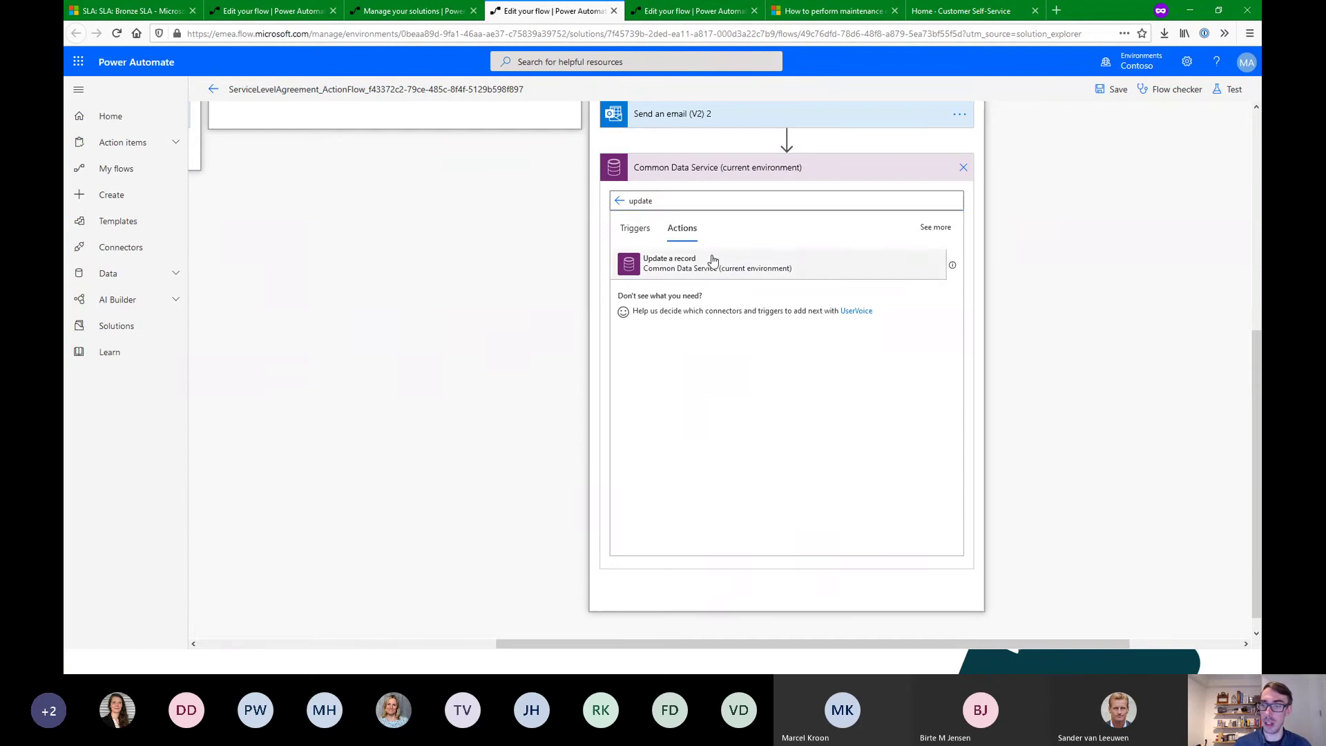
pyautogui.click(713, 261)
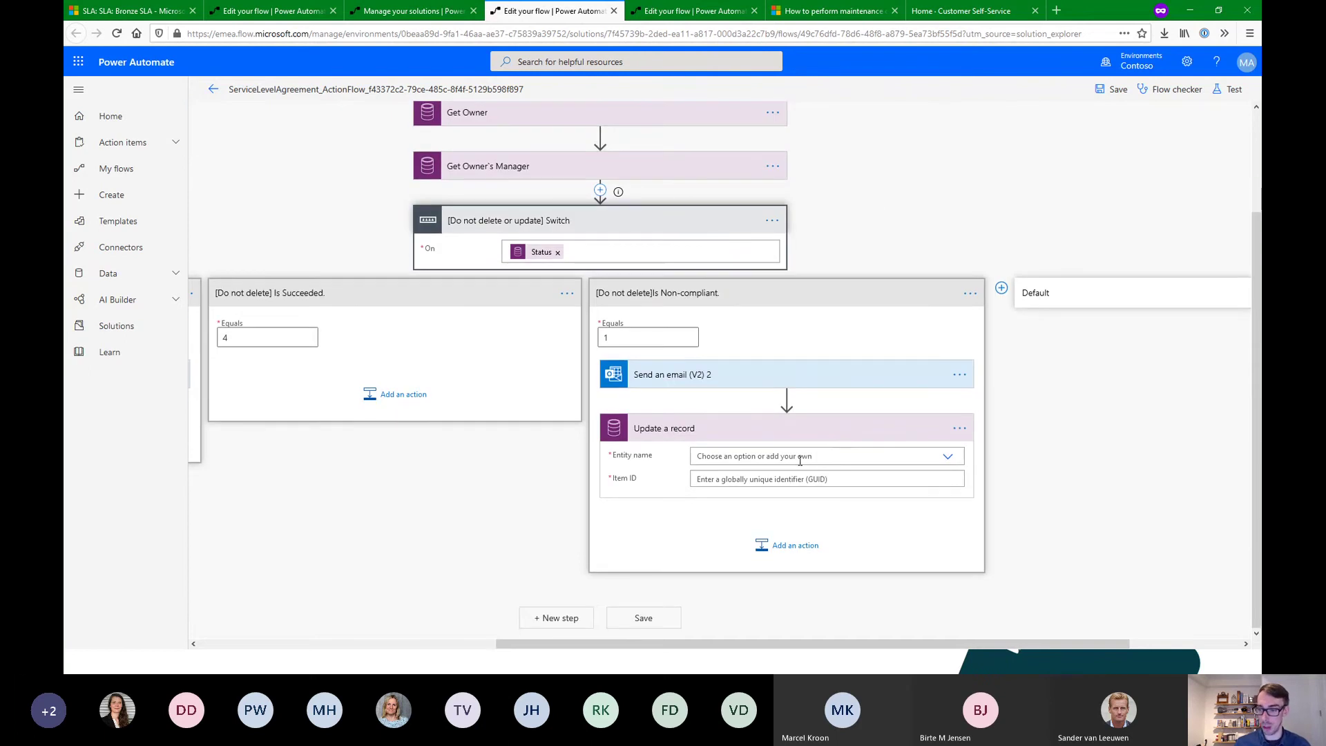
# Set the Update a record action's entity to Cases and its Item ID to the Case unique identifier from Get Case
pyautogui.click(800, 457)
pyautogui.write('case')
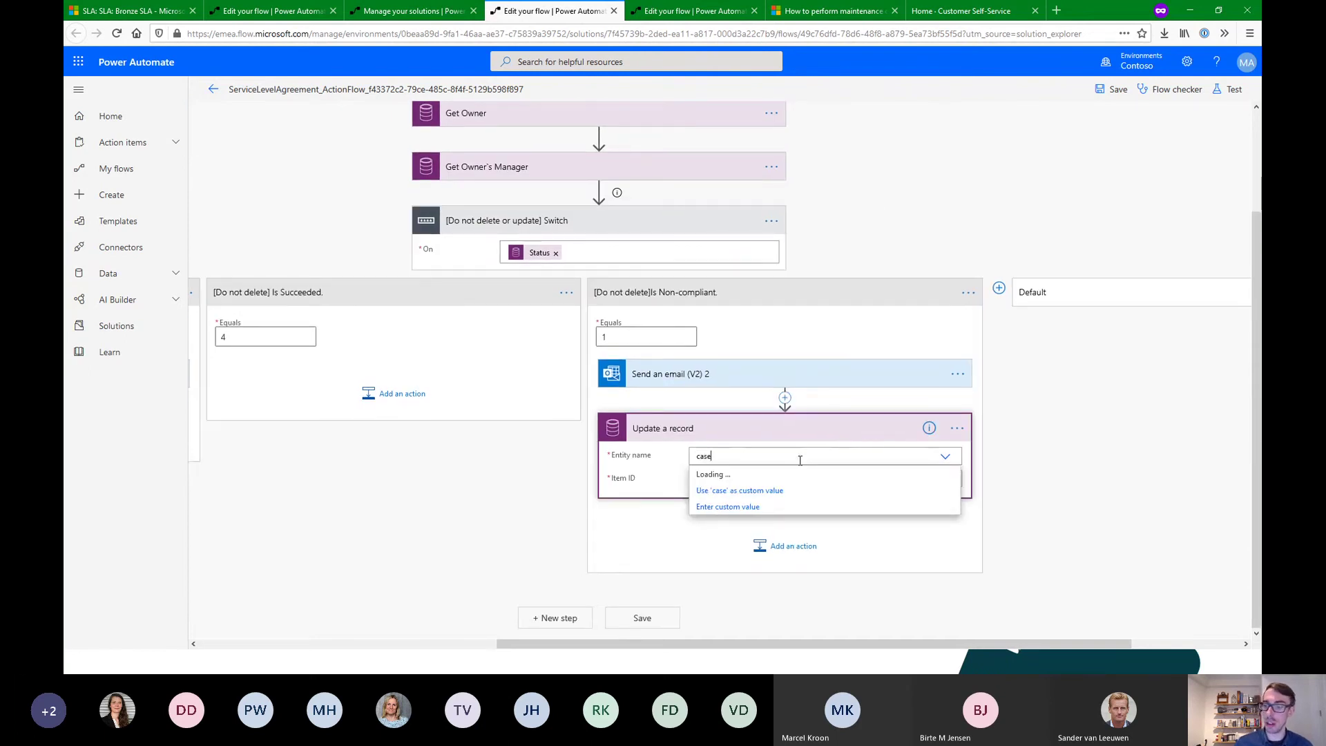
pyautogui.click(721, 547)
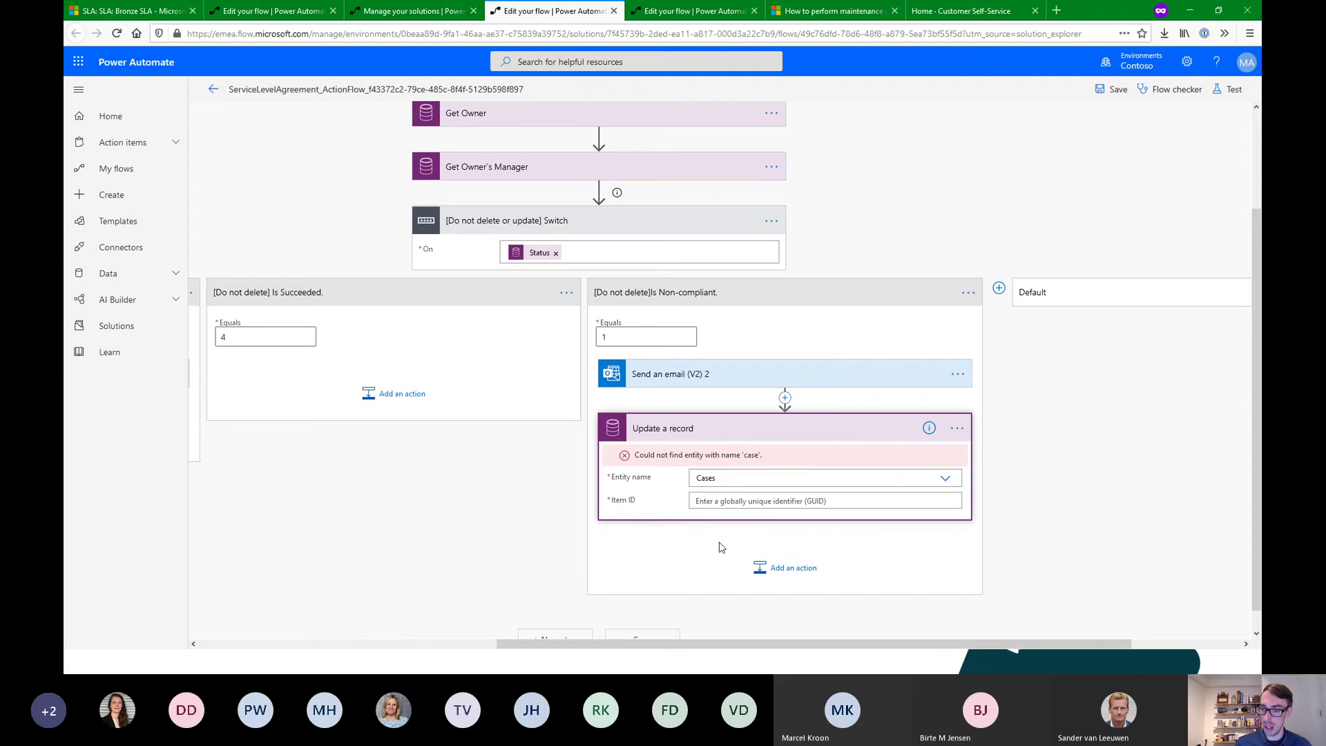
pyautogui.click(732, 499)
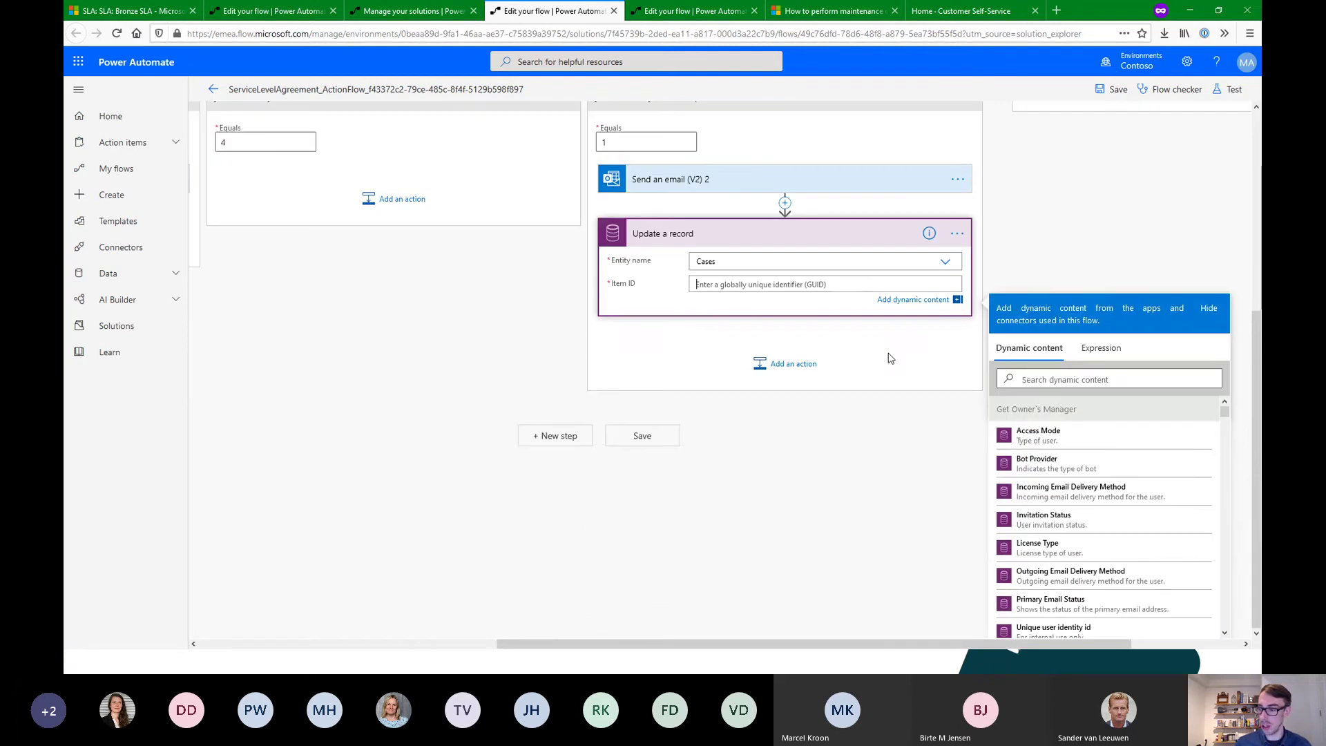
pyautogui.click(1056, 378)
pyautogui.write('case')
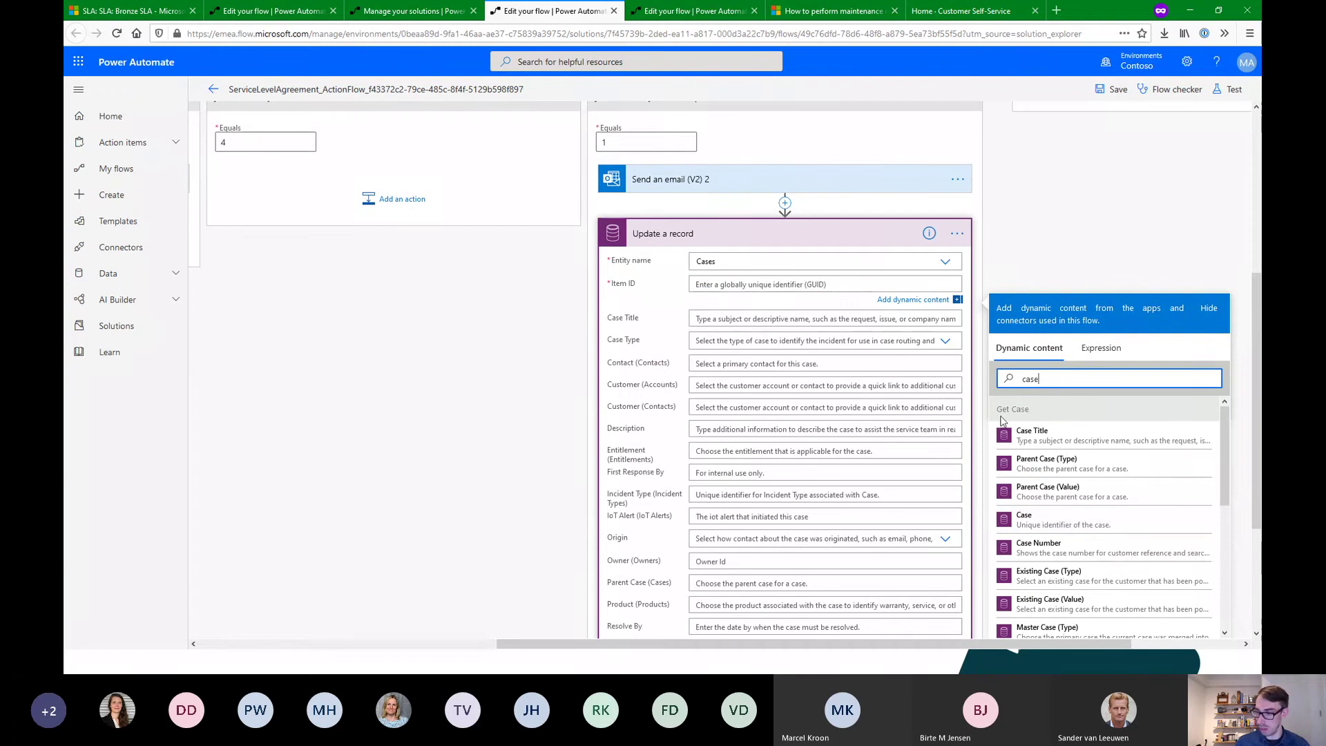
pyautogui.moveTo(1003, 410); pyautogui.dragTo(1027, 411)
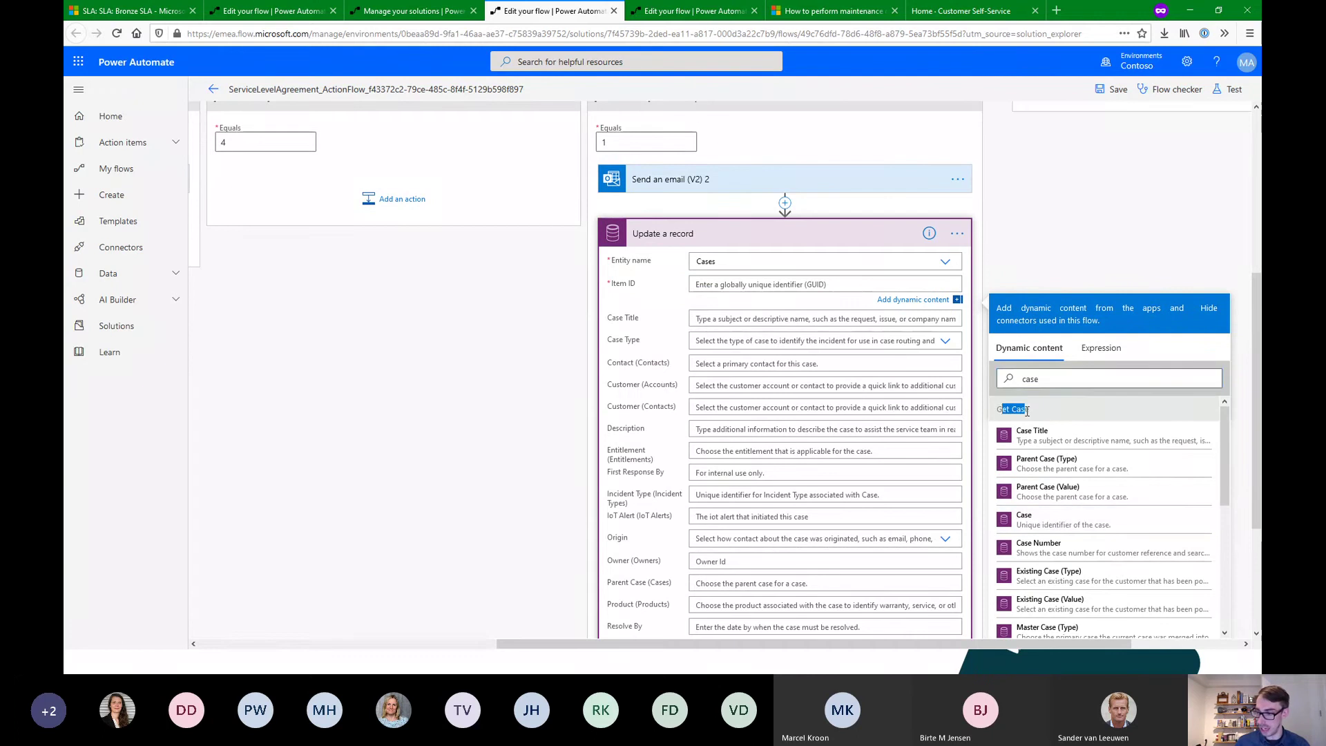
pyautogui.click(1033, 522)
# Show the update action's advanced options, find the Is Escalated field and set it to Yes
pyautogui.scroll(-3, 663, 470)
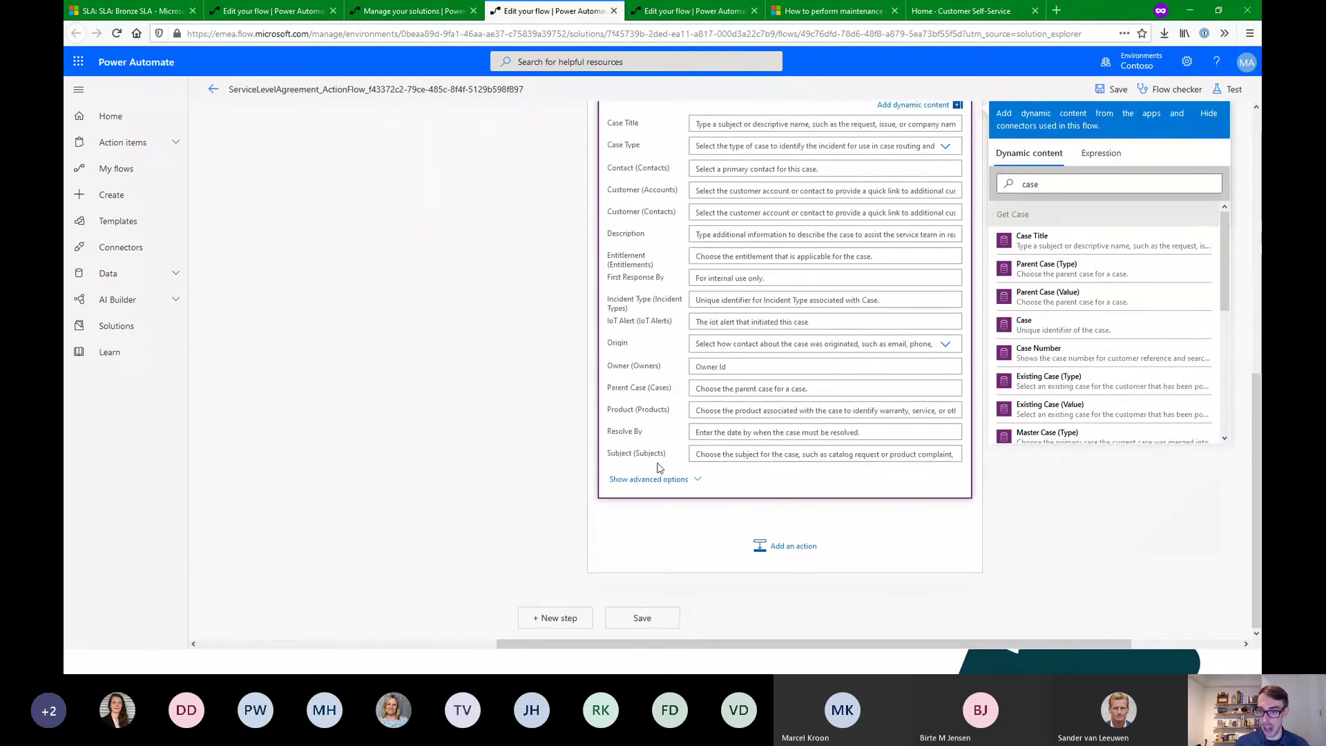
pyautogui.click(659, 480)
pyautogui.scroll(-1, 643, 456)
pyautogui.hotkey('ctrl', 'f')
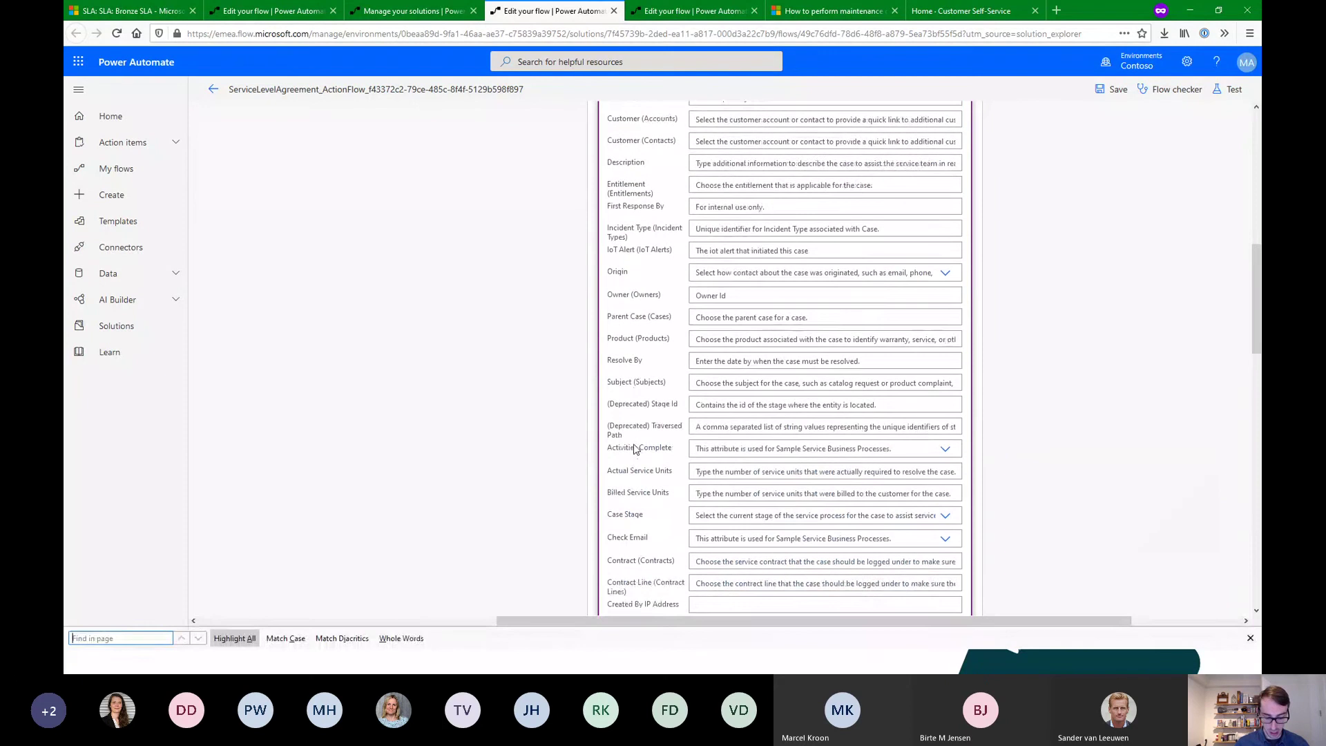
pyautogui.write('esca')
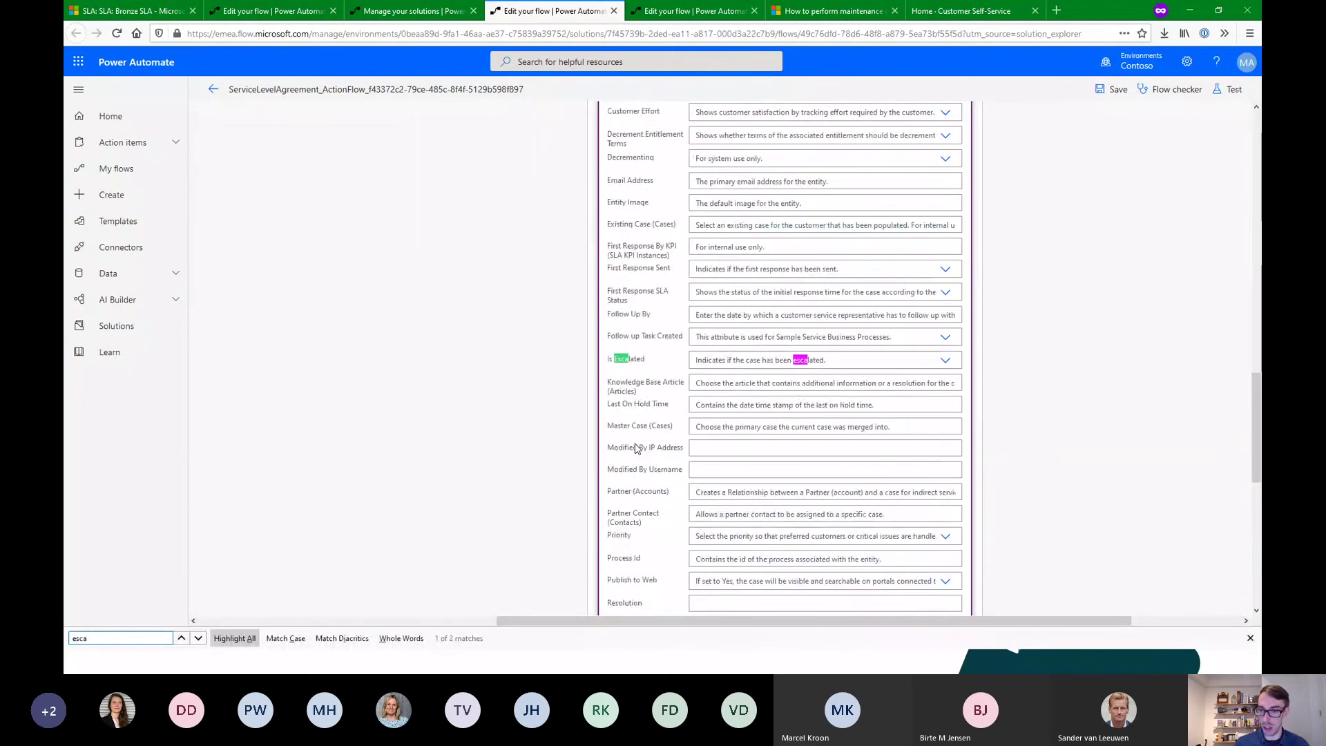
pyautogui.click(945, 360)
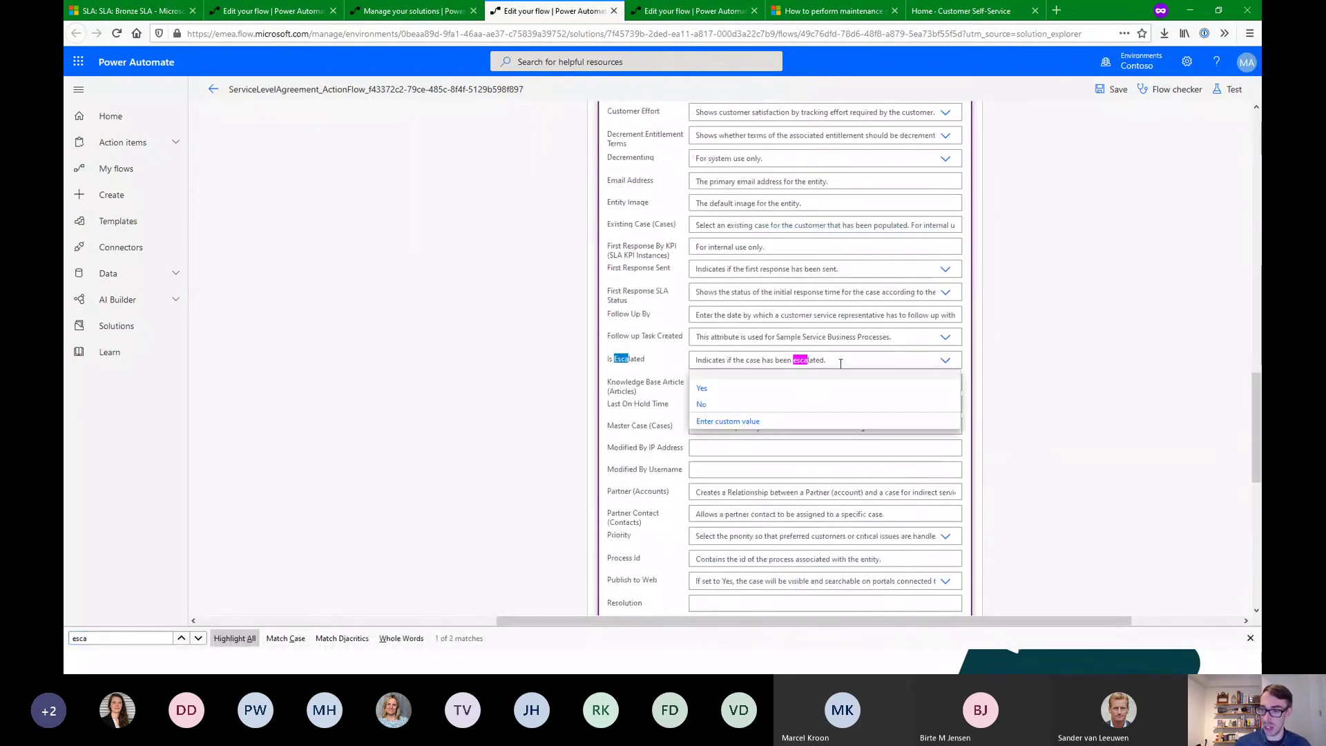
pyautogui.click(735, 388)
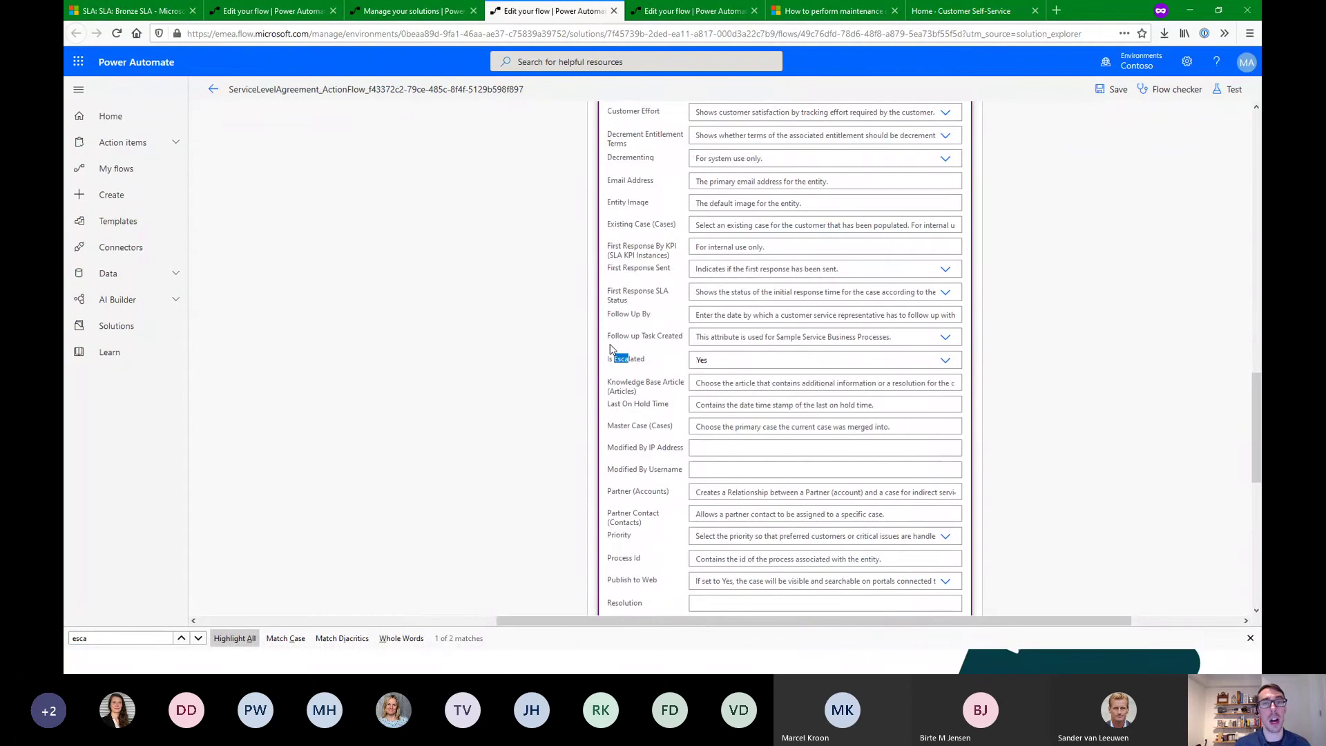
# Rename the Update a record action to Escalate case and save the flow
pyautogui.scroll(10, 610, 349)
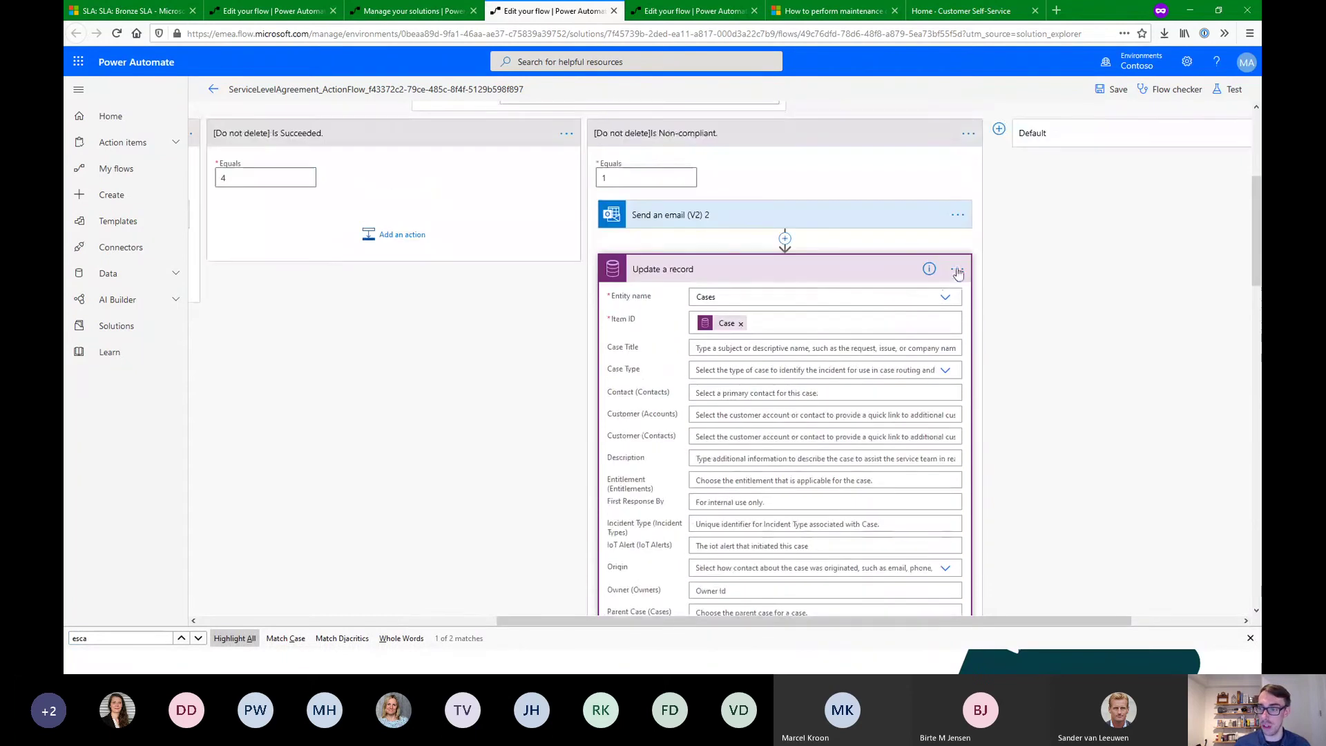
pyautogui.click(958, 271)
pyautogui.click(1003, 290)
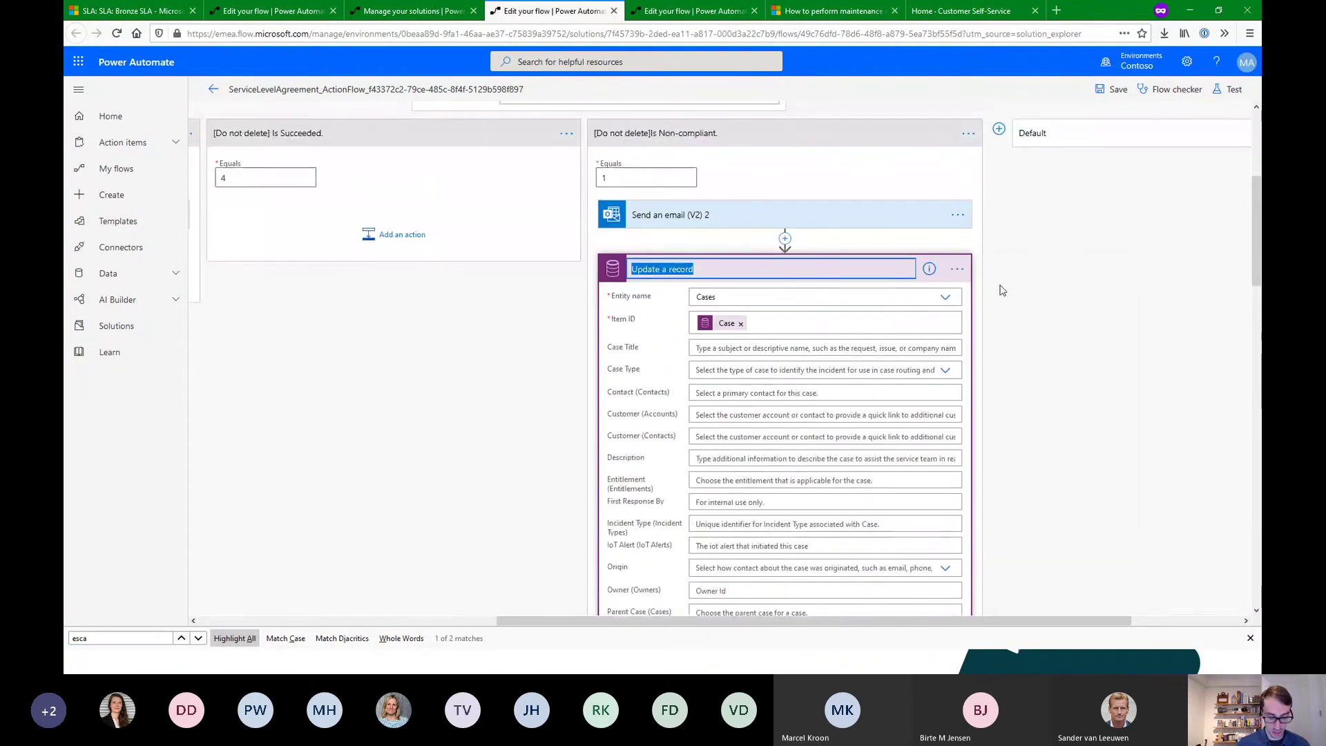
pyautogui.write('Escalate case')
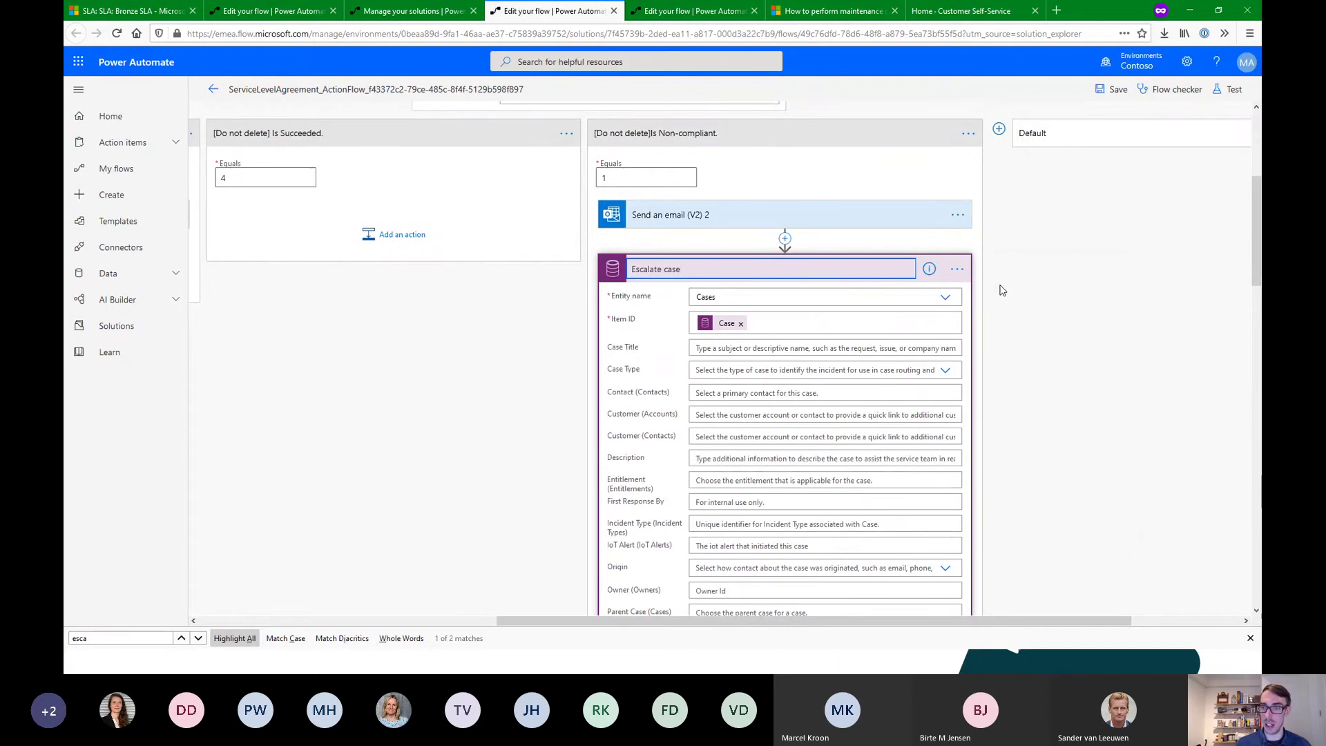
pyautogui.press('Return')
pyautogui.scroll(3, 645, 138)
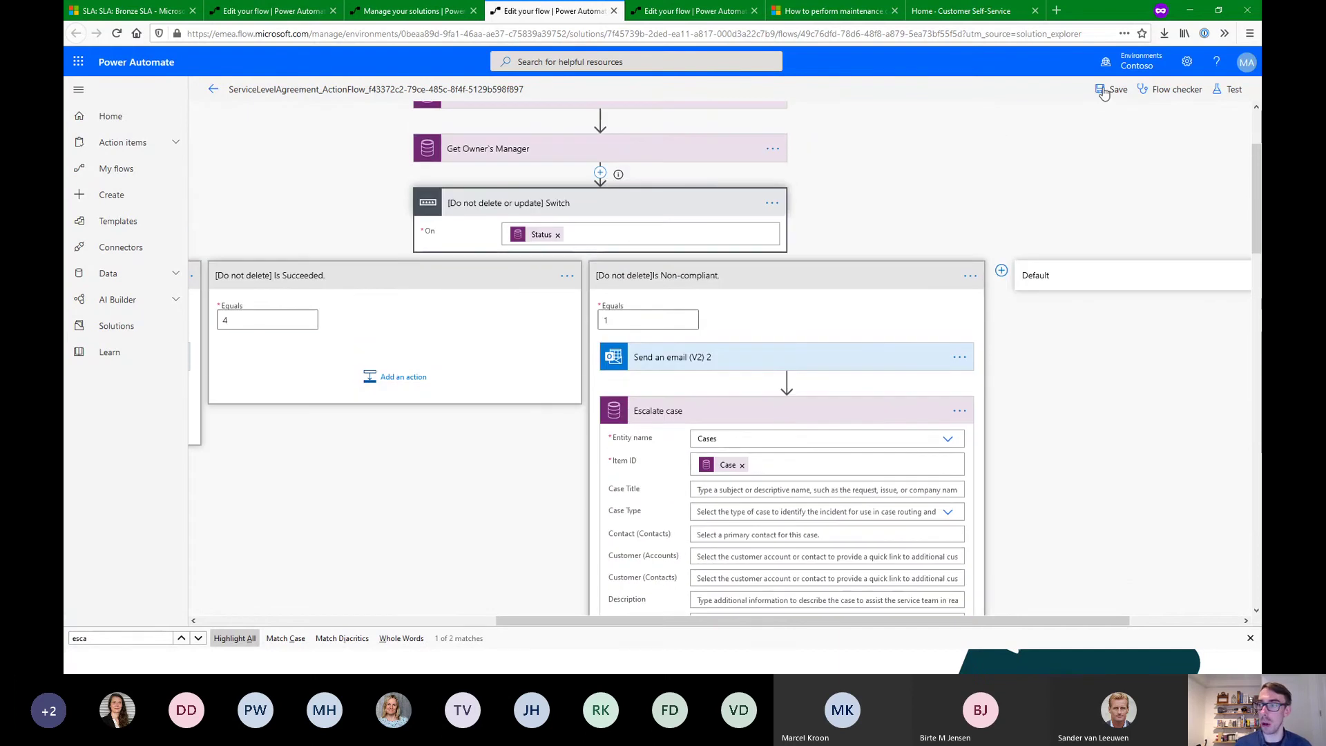
pyautogui.click(1104, 92)
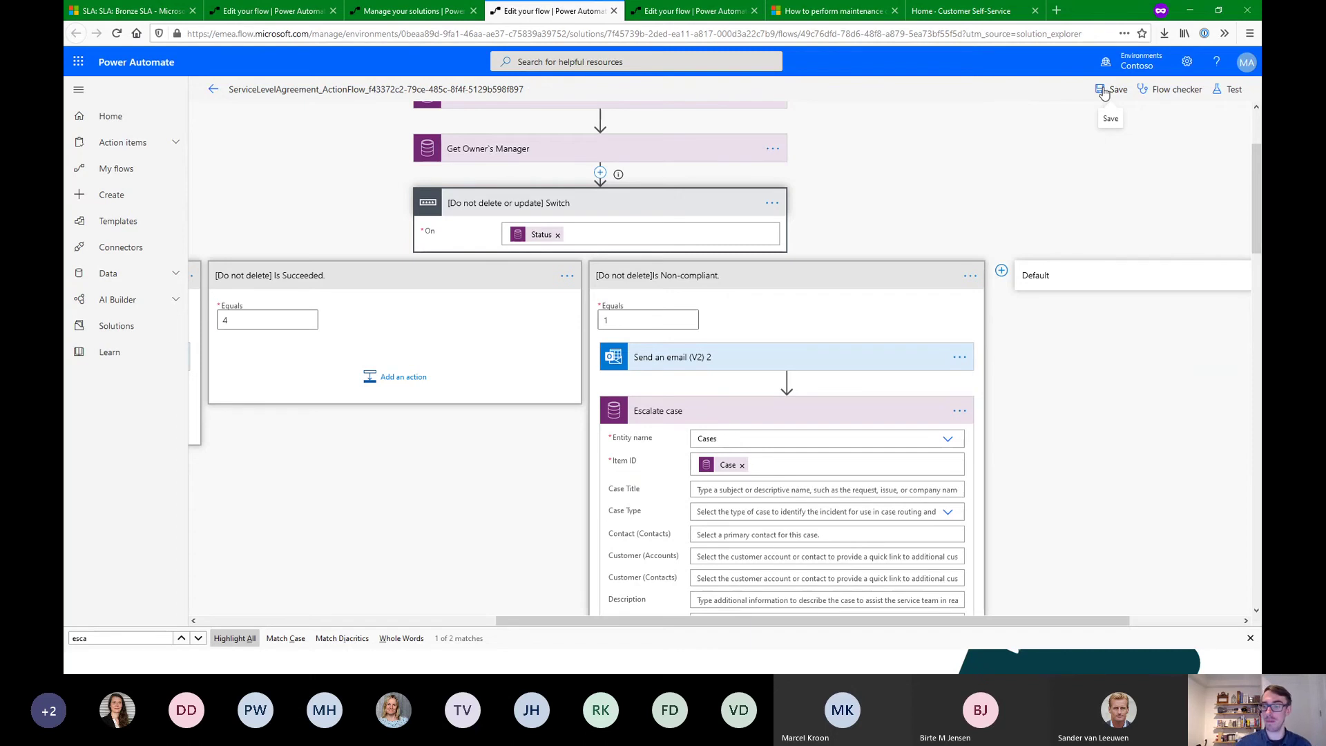
# Switch to Customer Service Hub, close the Bronze SLA's First Response item, and open the Cases list in the Service area
pyautogui.click(289, 12)
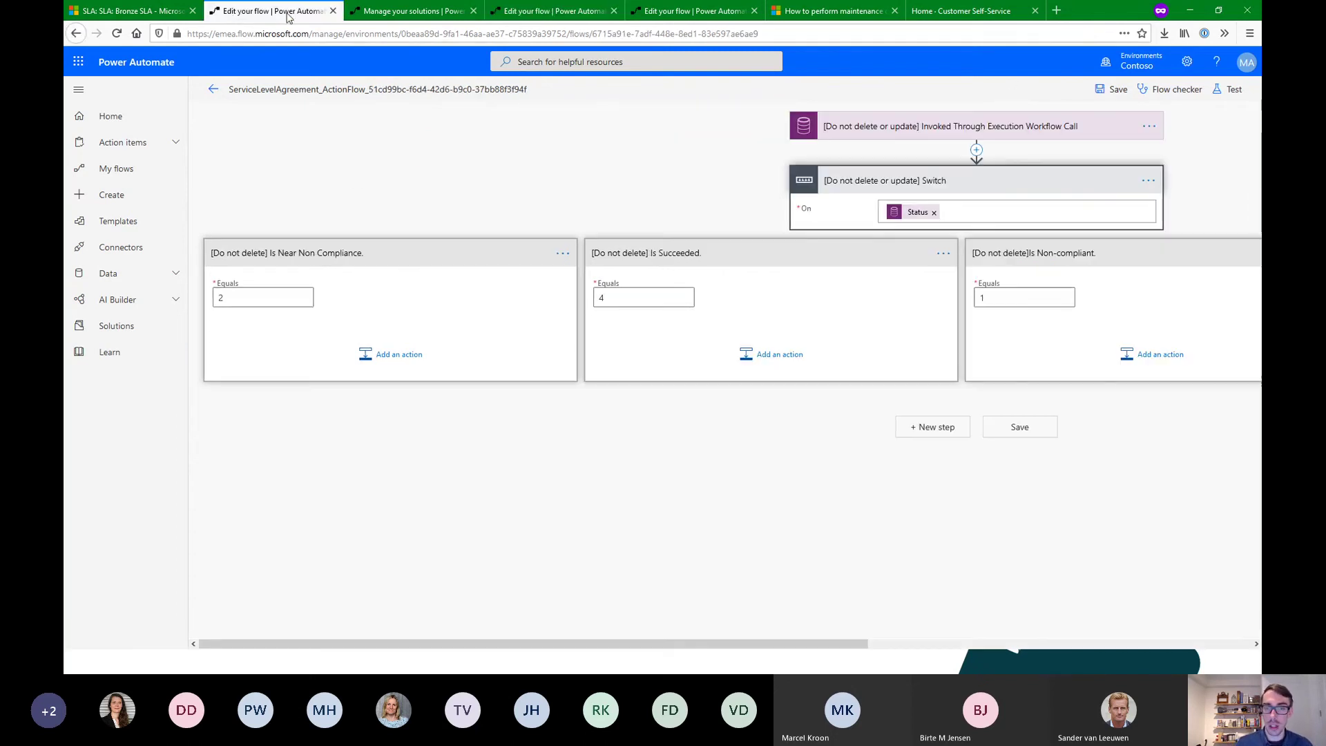
pyautogui.click(138, 11)
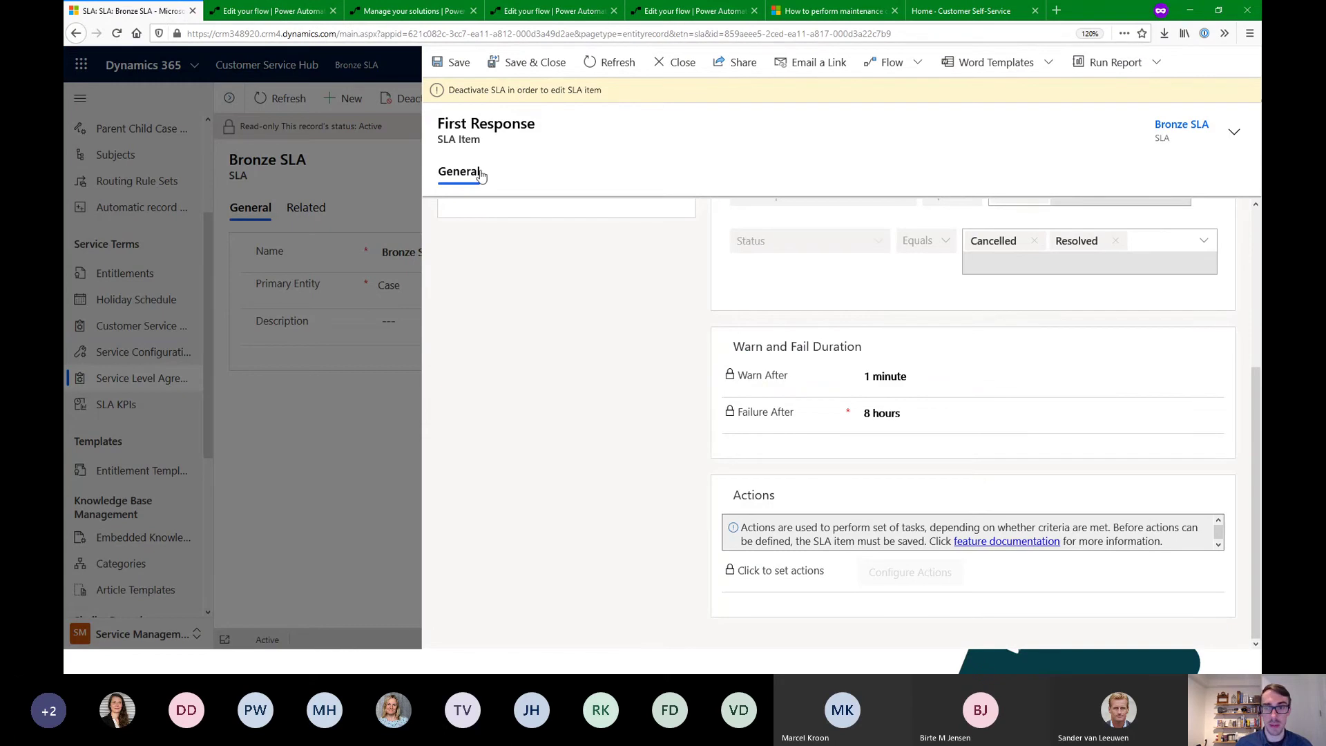
pyautogui.click(689, 67)
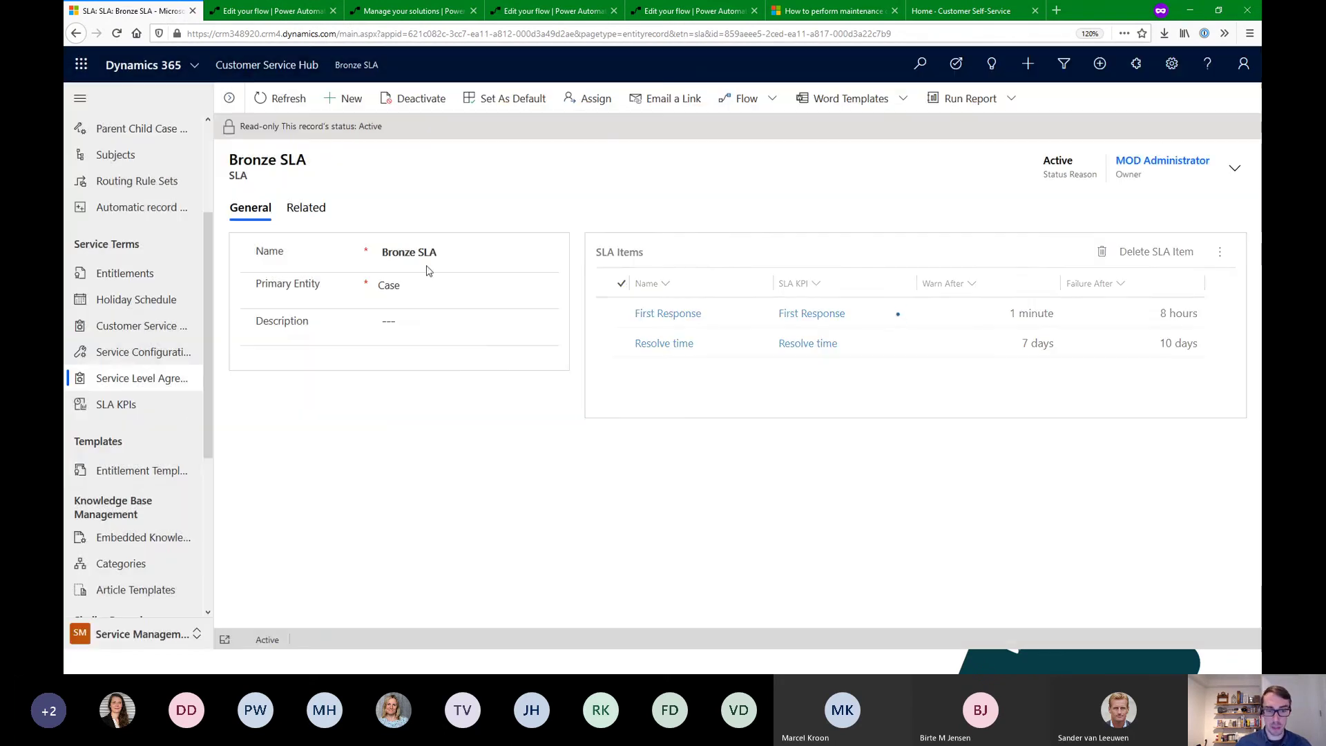
pyautogui.click(141, 641)
pyautogui.click(136, 537)
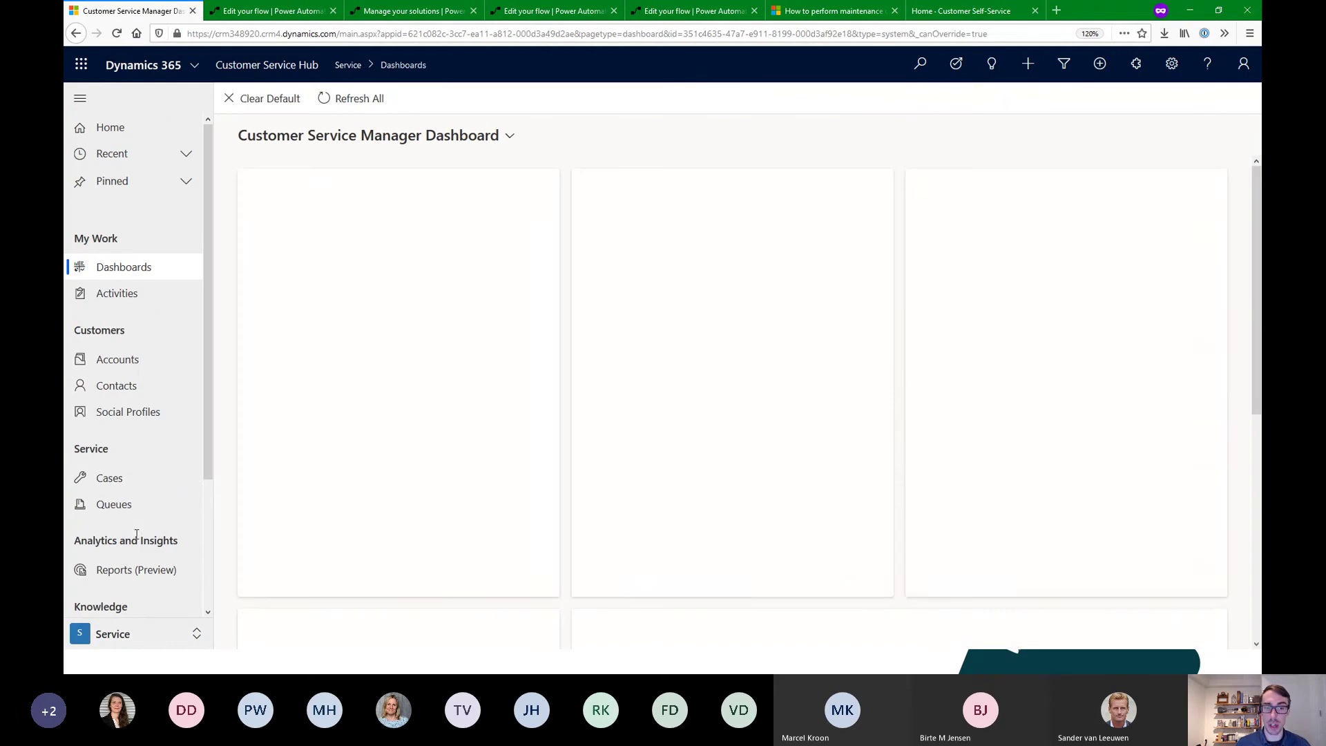
pyautogui.click(124, 478)
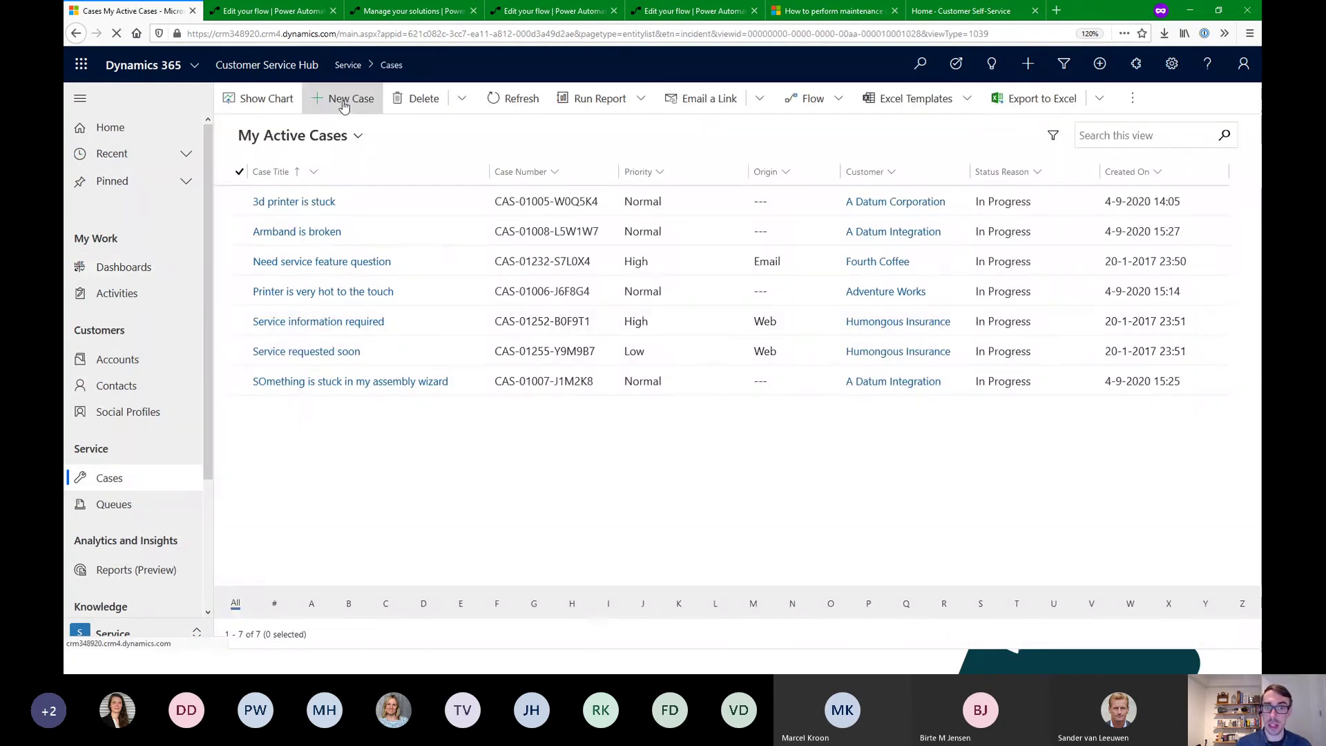
# Create a new case titled Get me some help with A. Datum Corporation (sample) as the customer
pyautogui.click(344, 99)
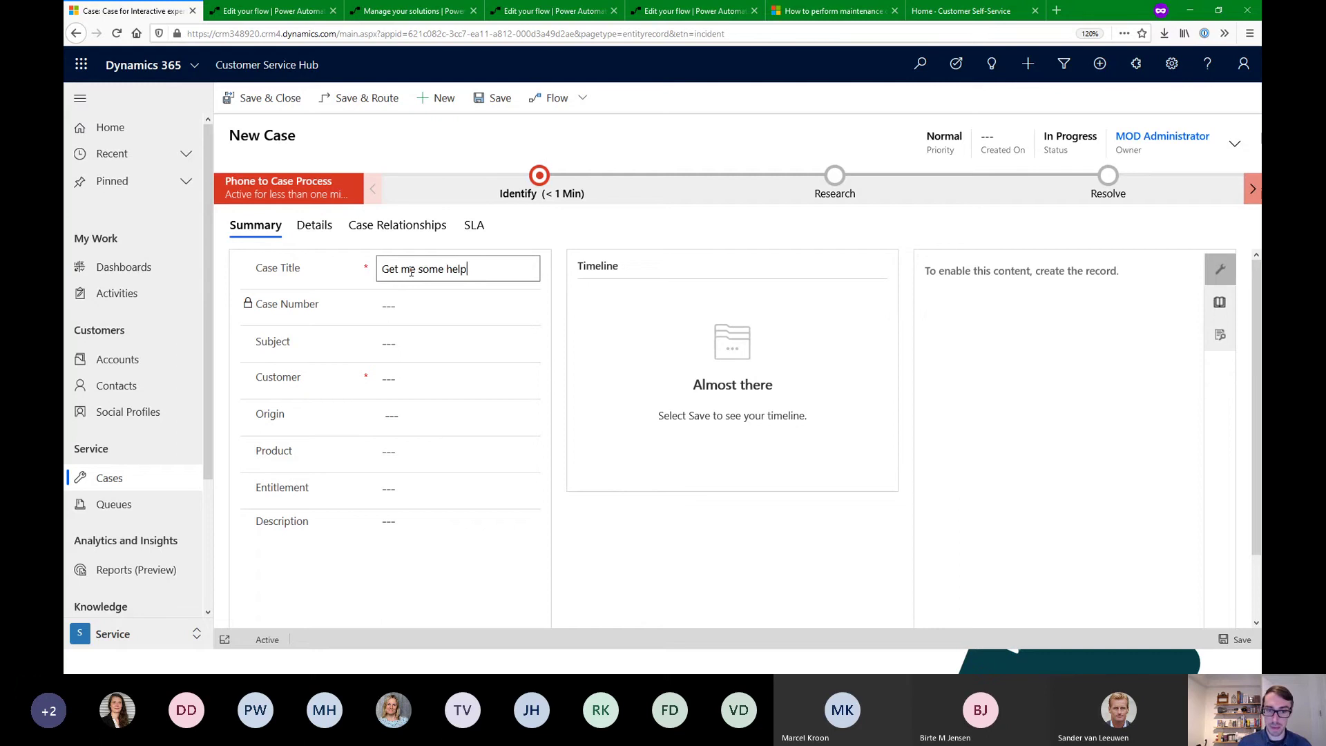
pyautogui.click(527, 384)
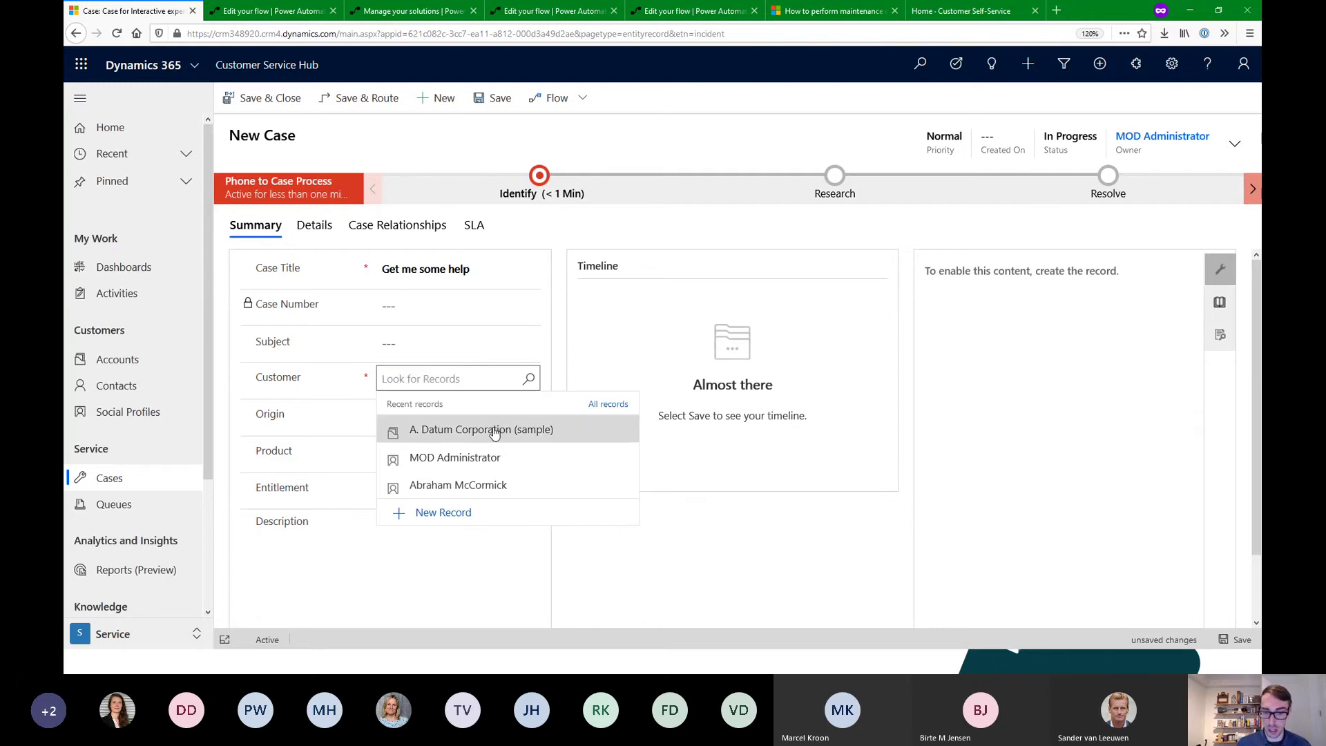
pyautogui.click(529, 379)
pyautogui.click(460, 445)
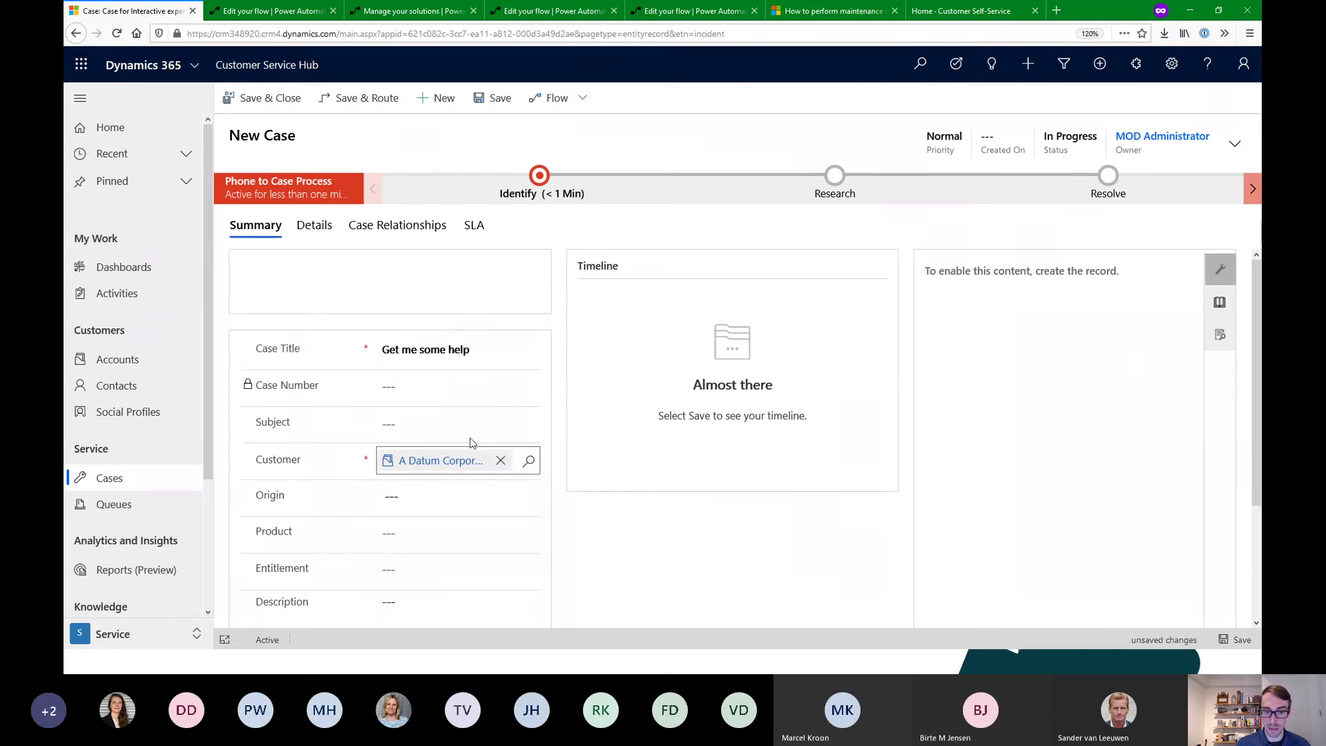
# Set the case's entitlement to Bronze for A. Datum and save the case
pyautogui.scroll(-3, 553, 501)
pyautogui.click(536, 448)
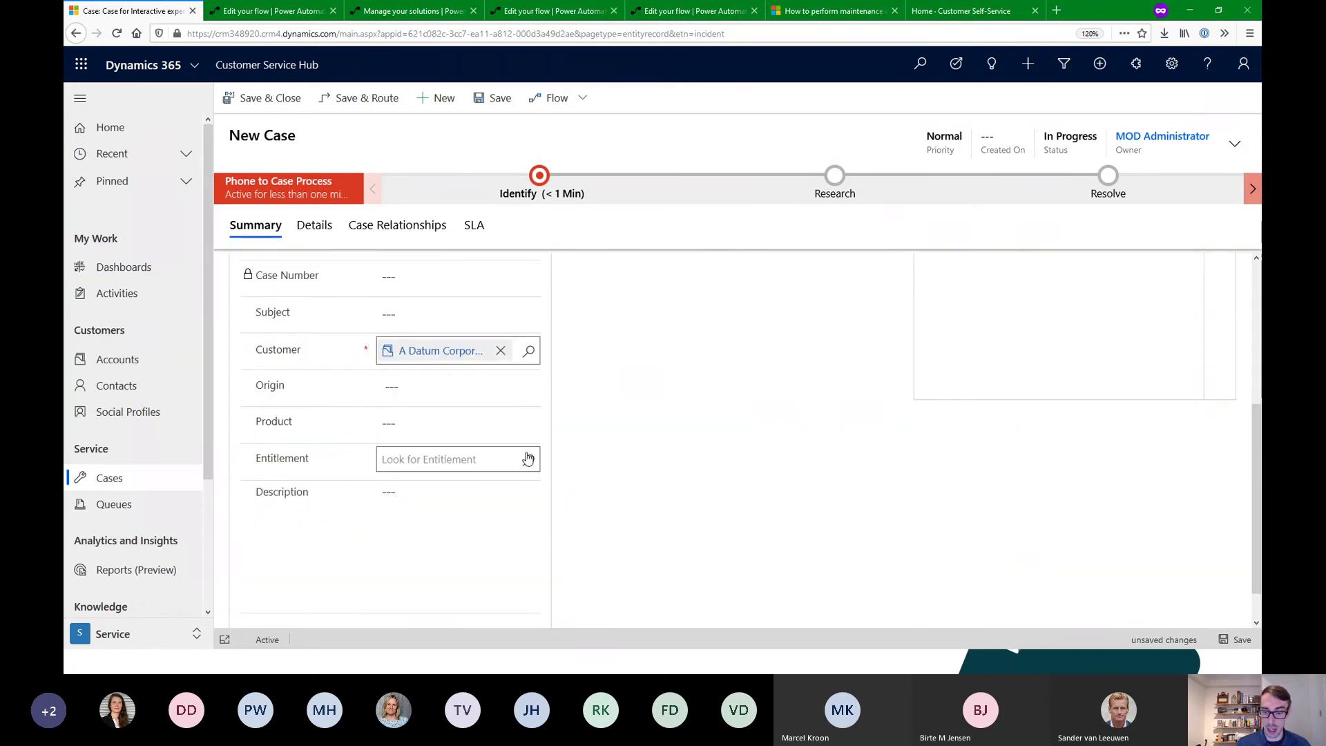
pyautogui.click(528, 461)
pyautogui.click(435, 514)
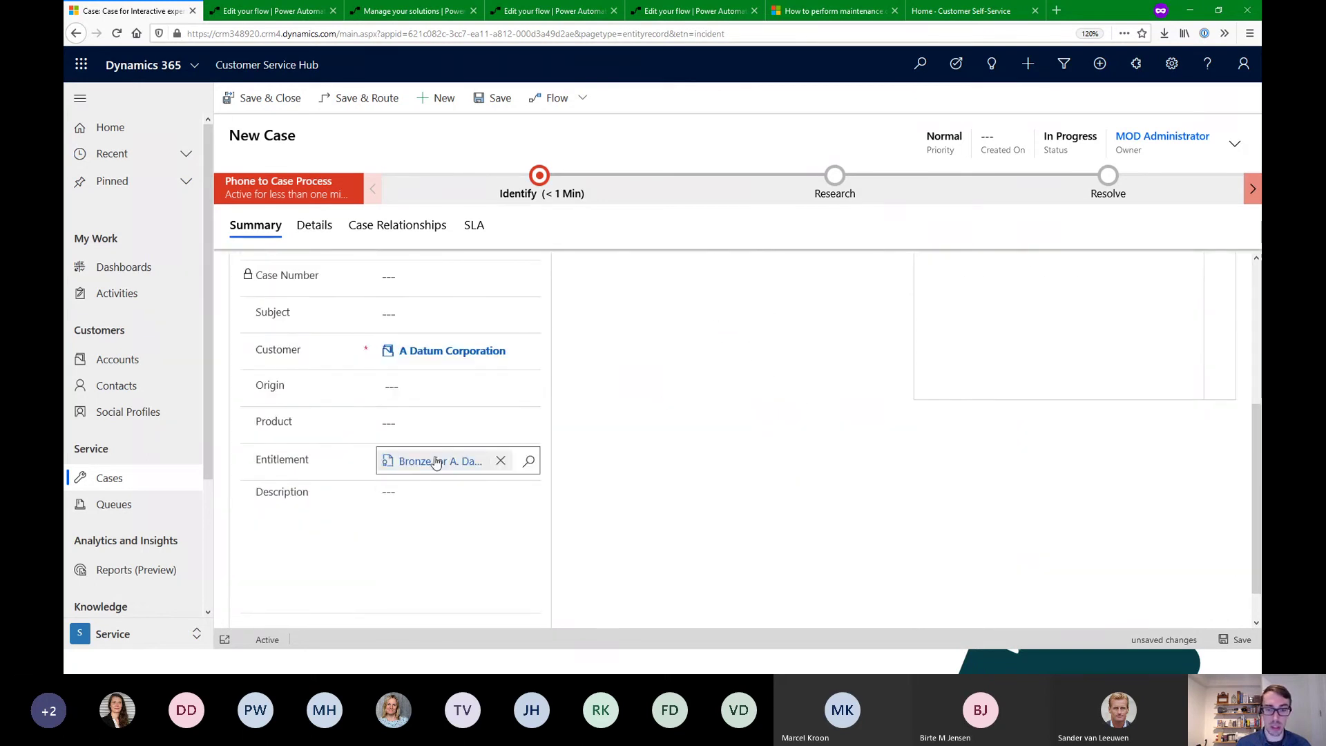
pyautogui.scroll(-1, 636, 395)
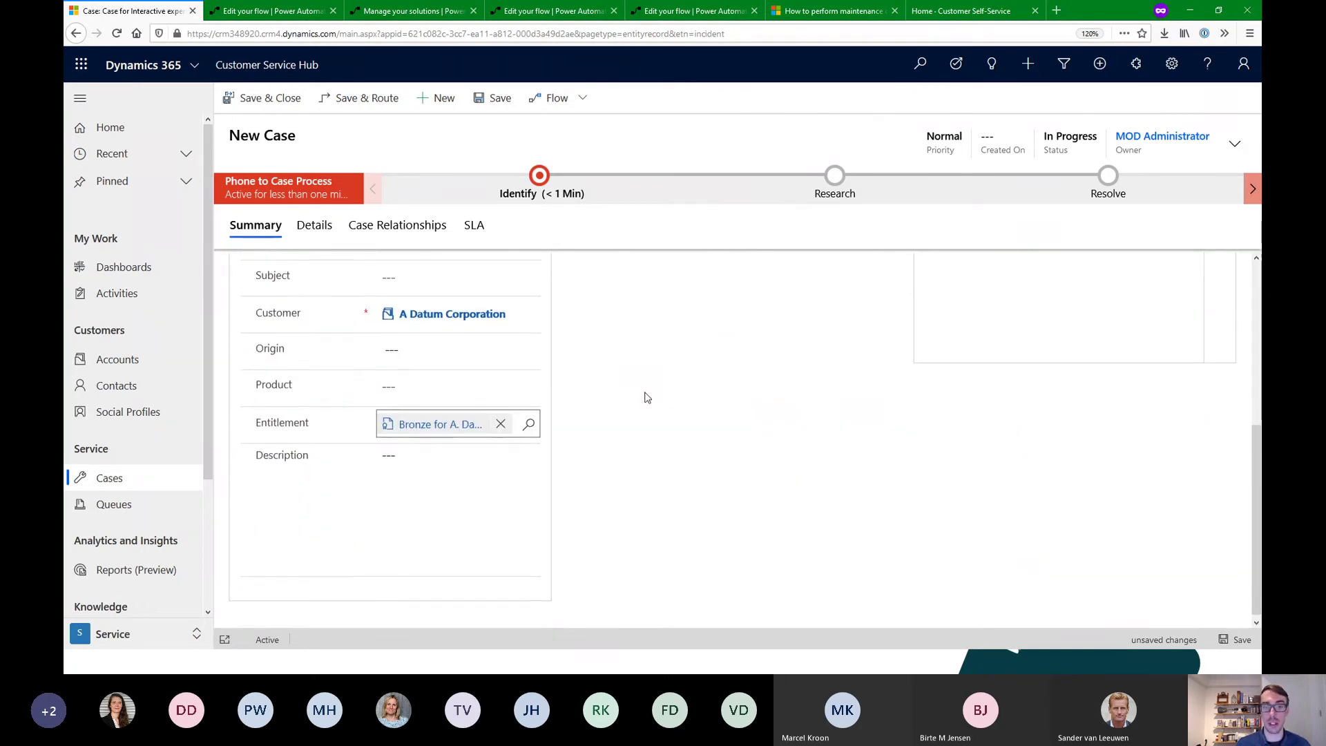
pyautogui.click(491, 99)
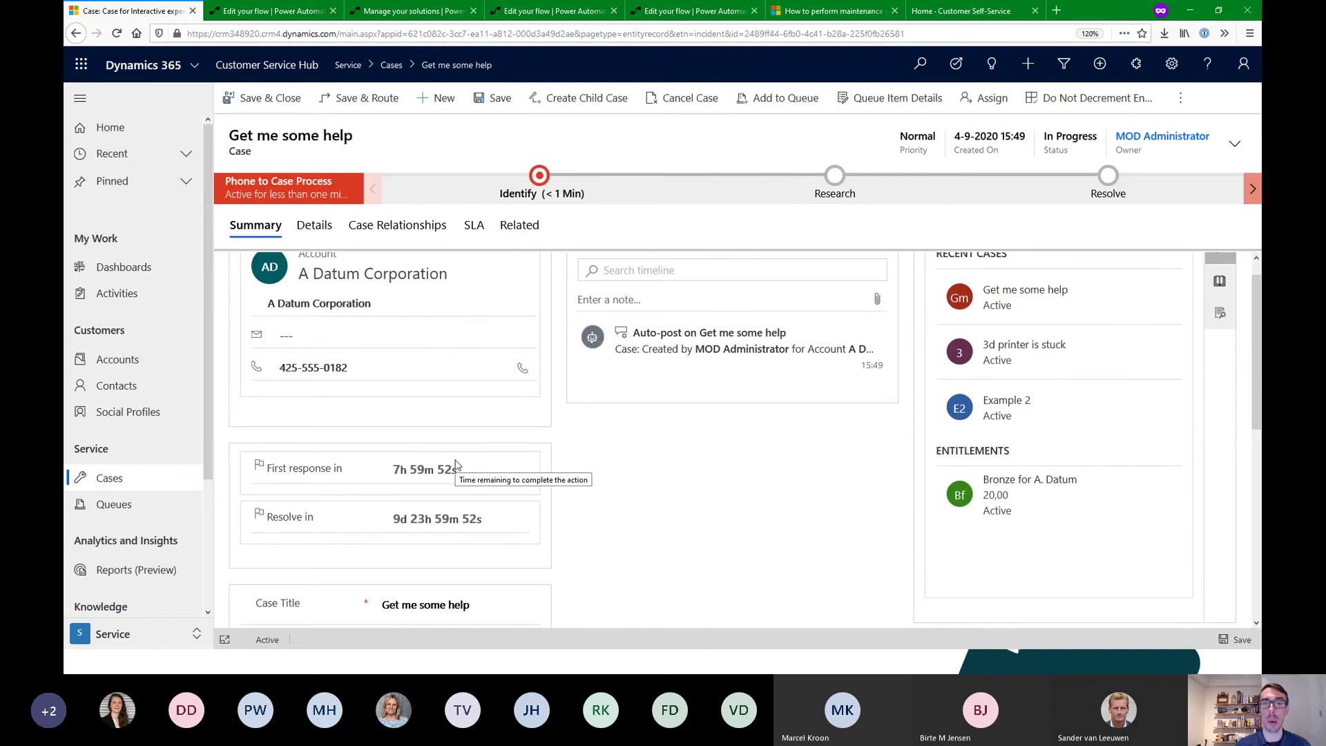
# Examine the case's First response and Resolve timers and its SLA KPI instances, and switch to the presentation slide
pyautogui.scroll(-2, 600, 459)
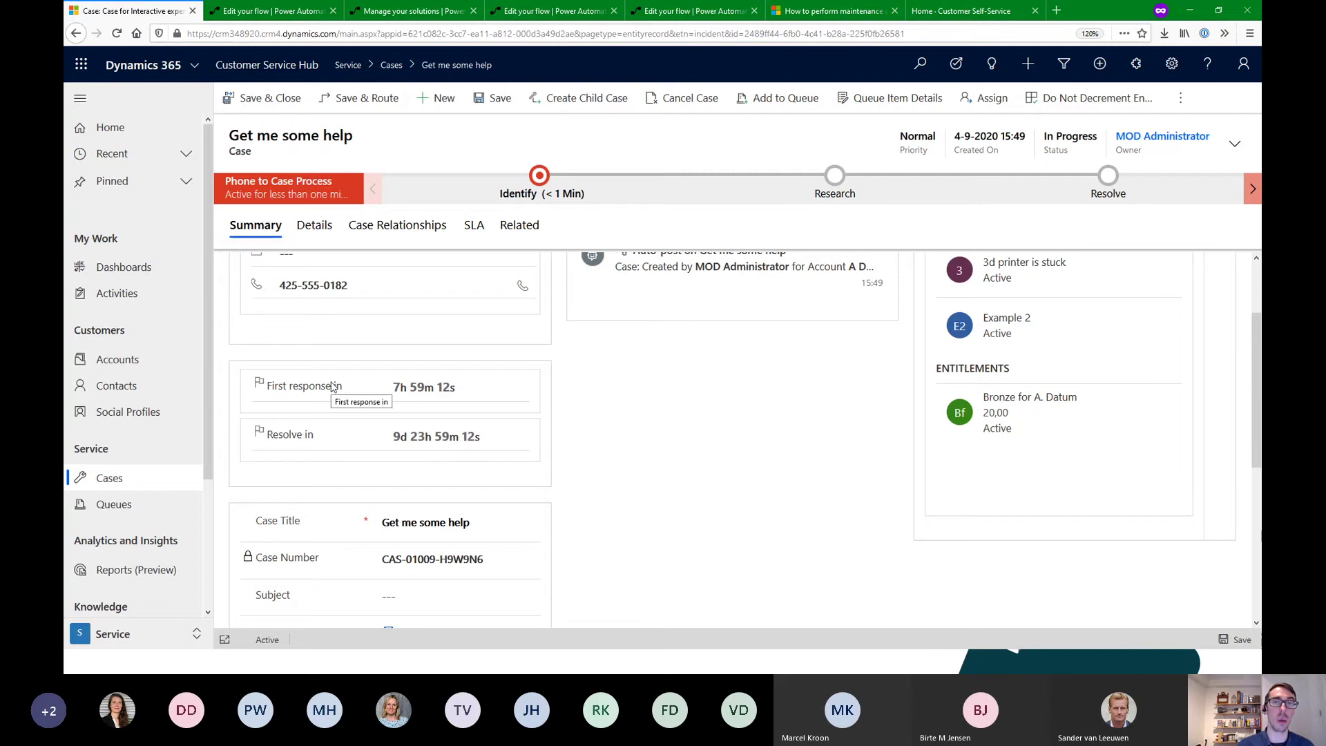
pyautogui.scroll(2, 444, 256)
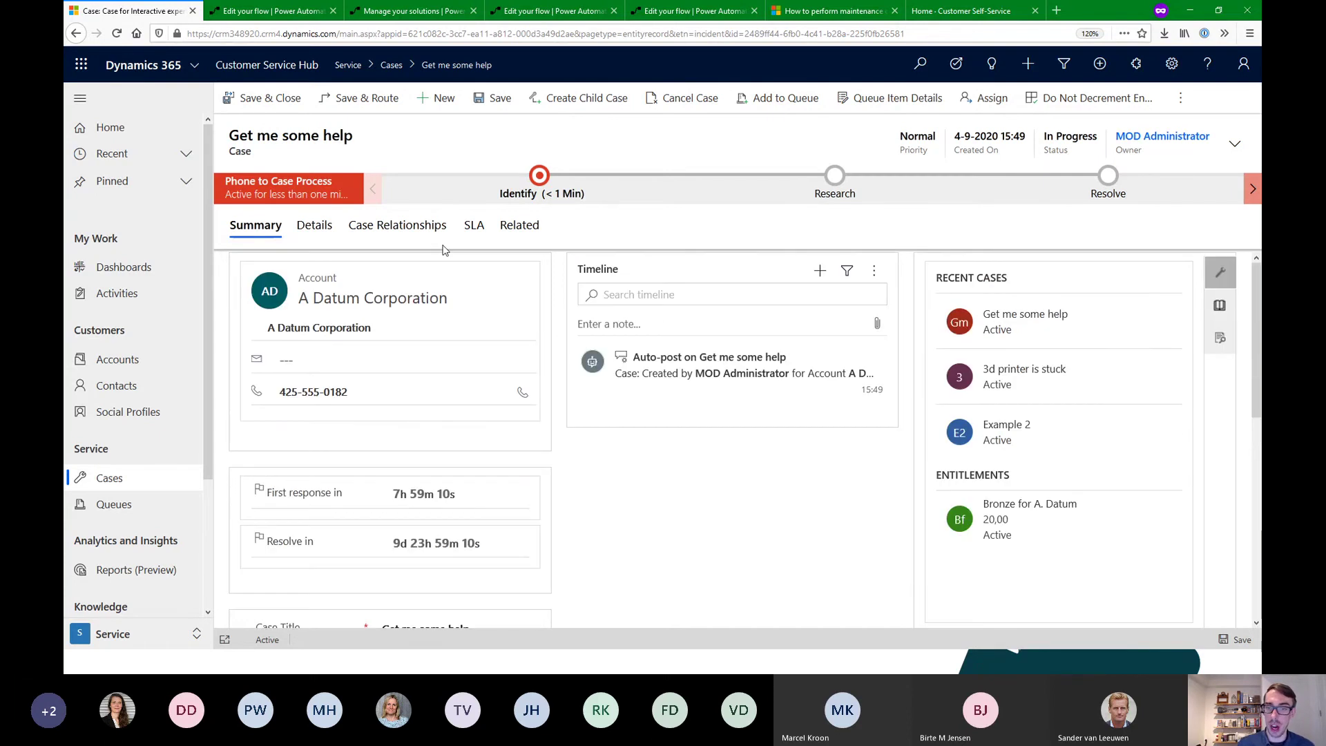
pyautogui.click(474, 228)
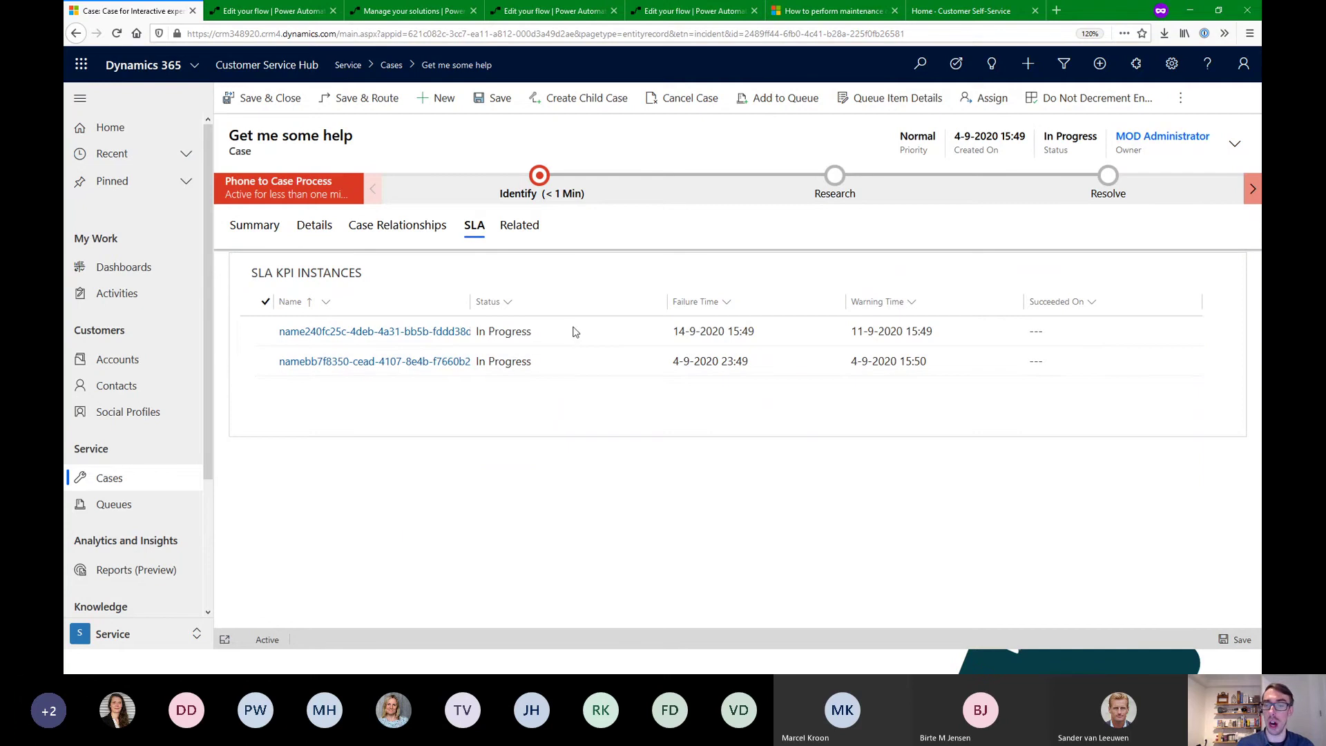
pyautogui.click(261, 231)
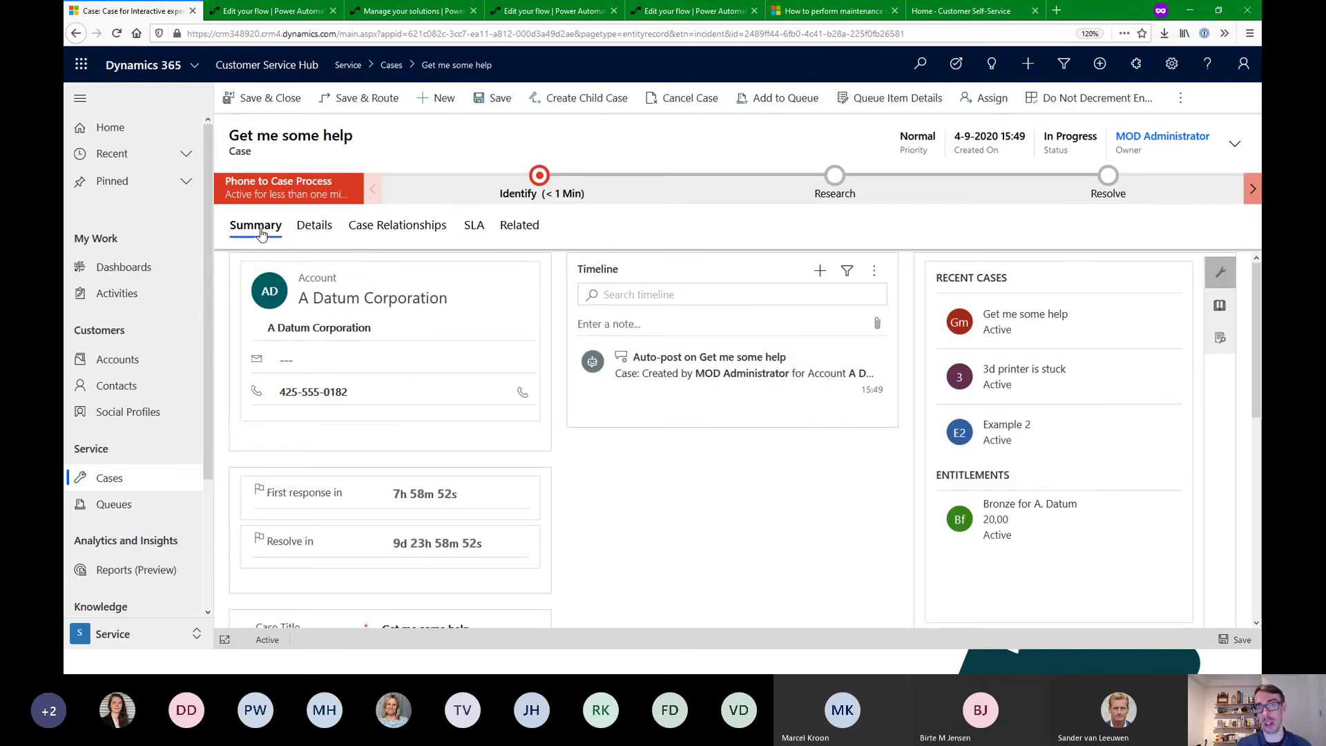
pyautogui.hotkey('alt', 'Tab')
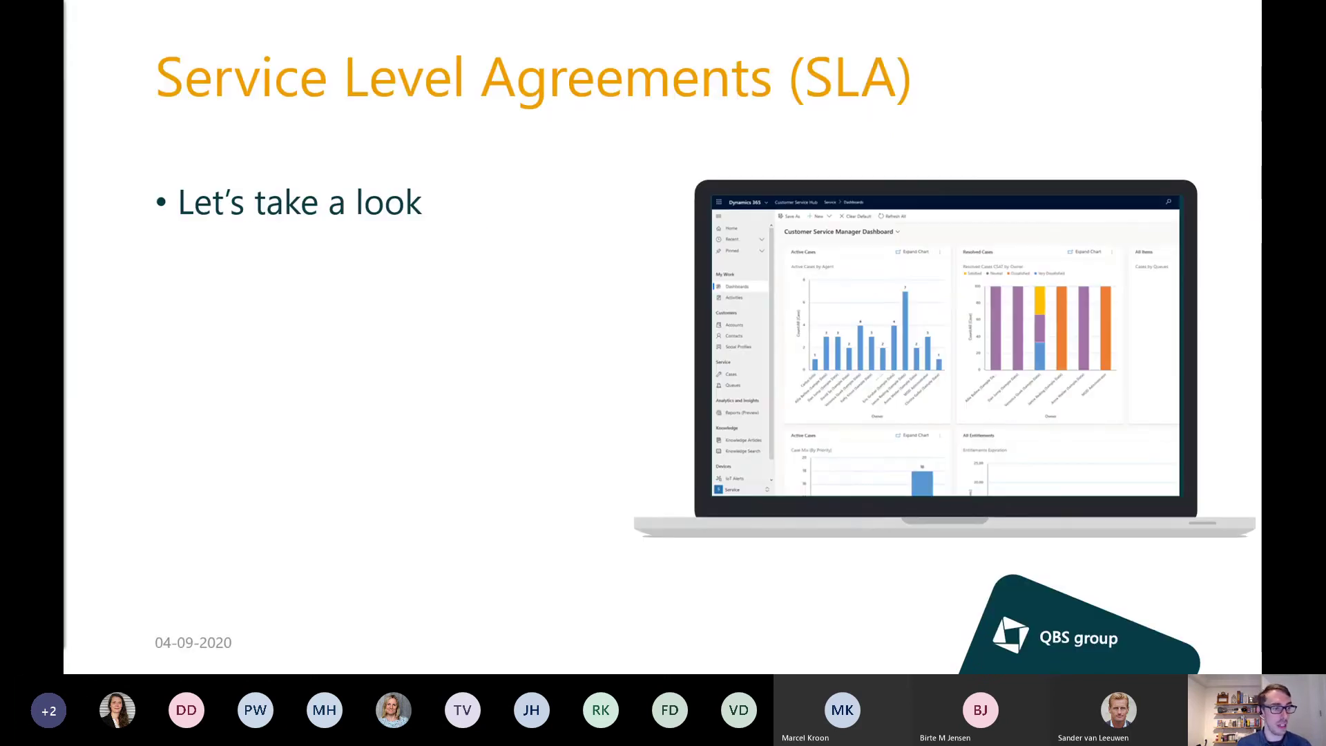
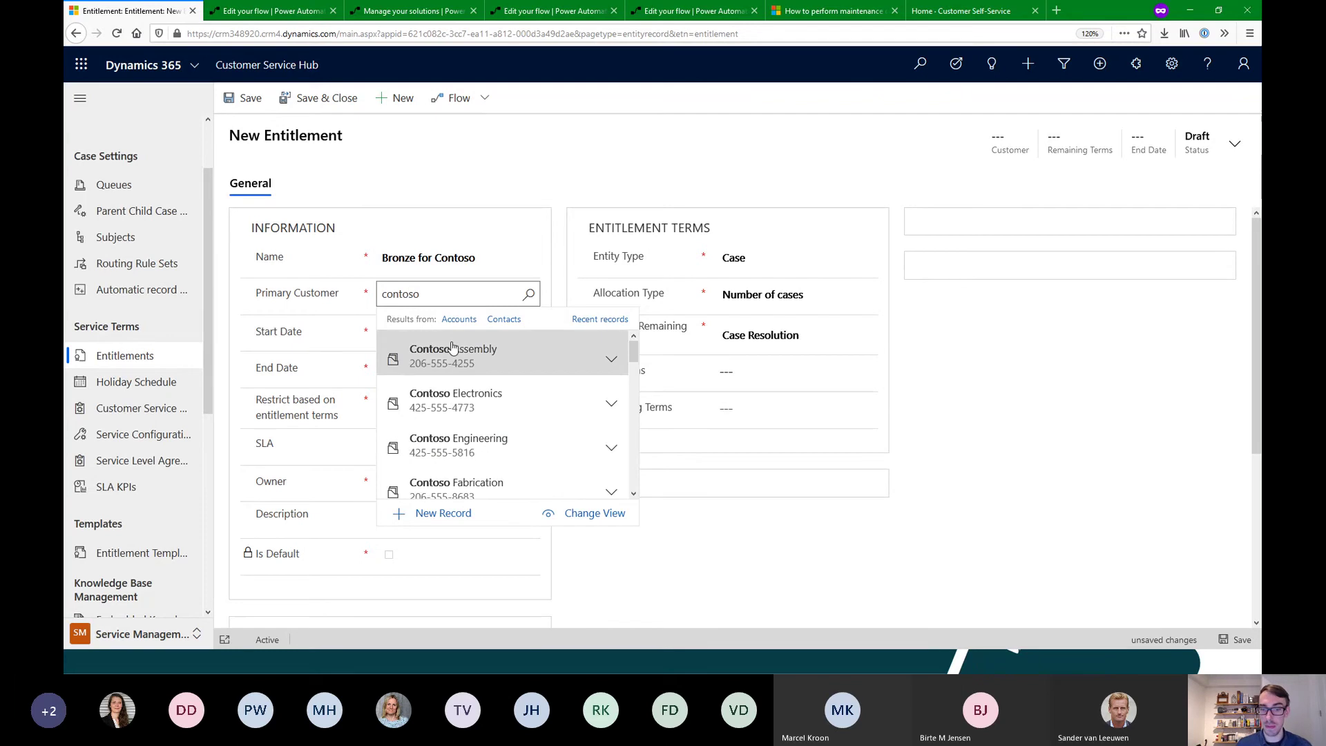
# Set the new Bronze for Contoso entitlement's primary customer to Contoso Assembly and its start date to 1-1-2021
pyautogui.click(452, 346)
pyautogui.click(482, 337)
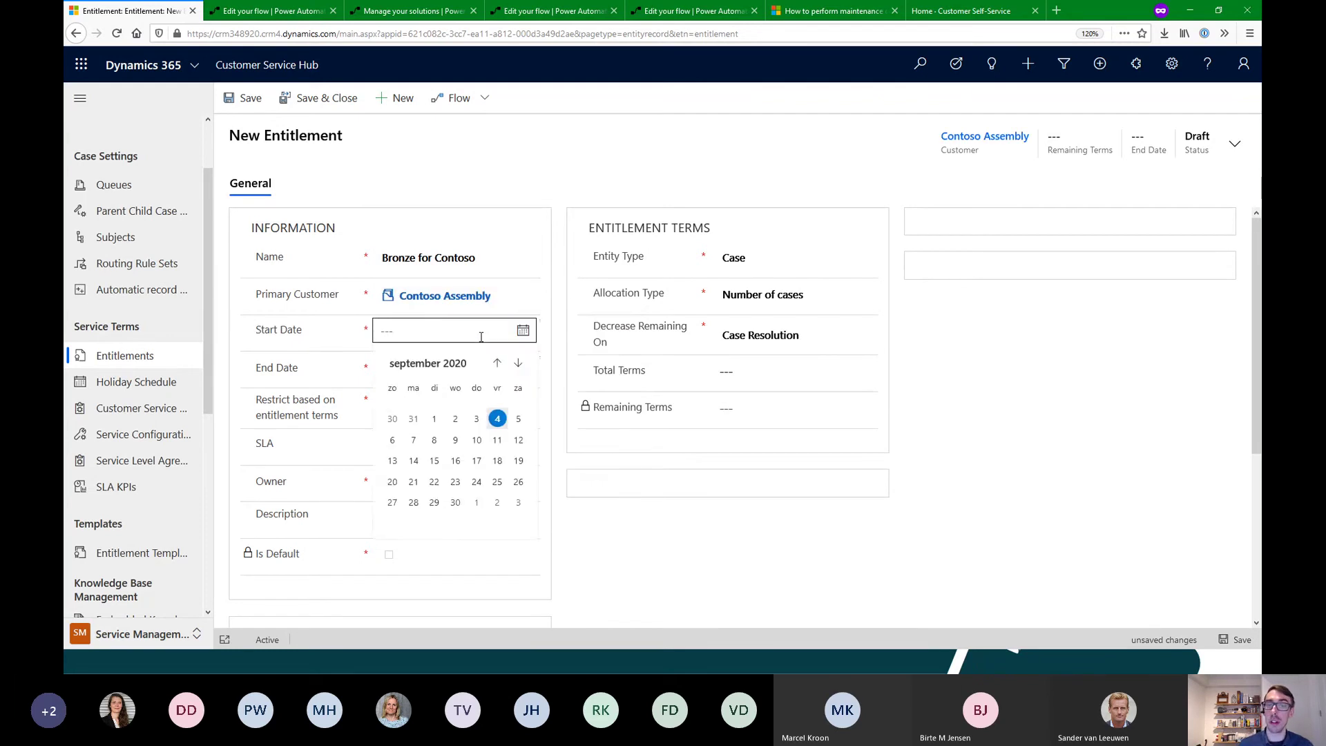
pyautogui.click(482, 336)
pyautogui.write('1-')
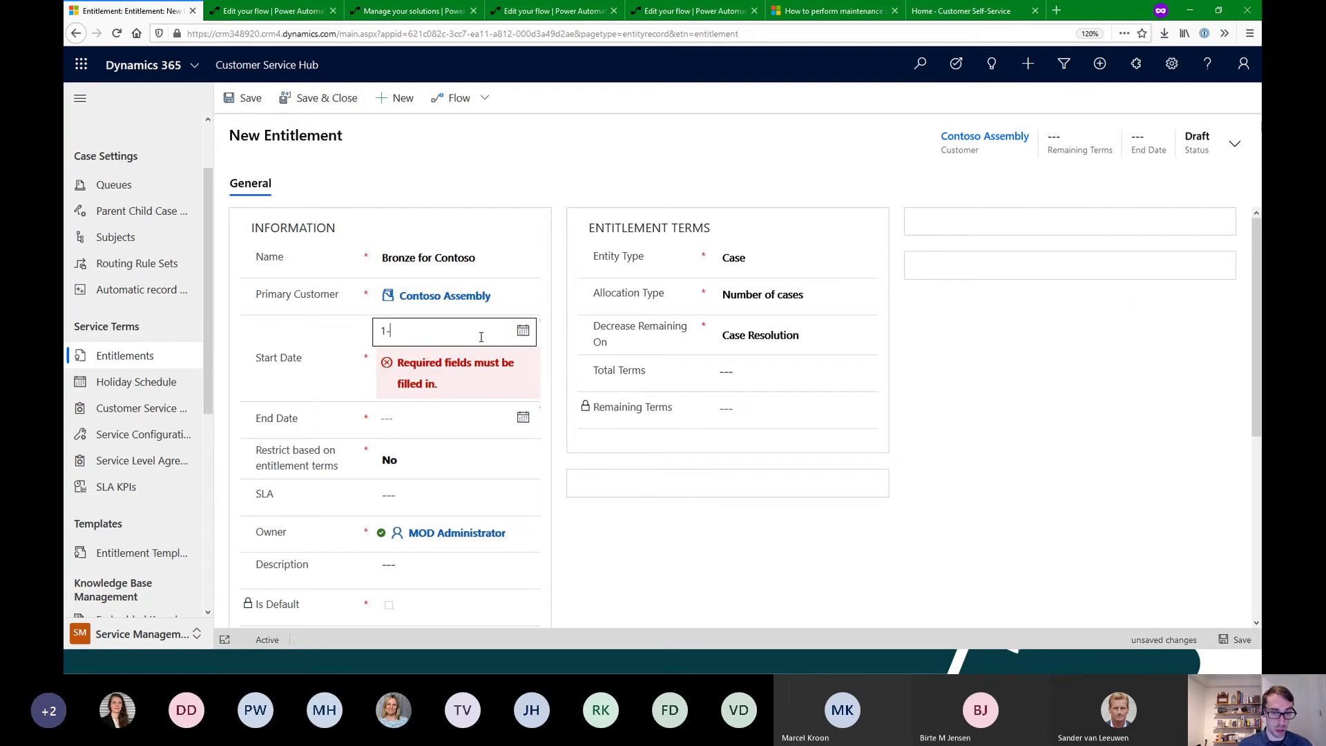
pyautogui.write('1-202')
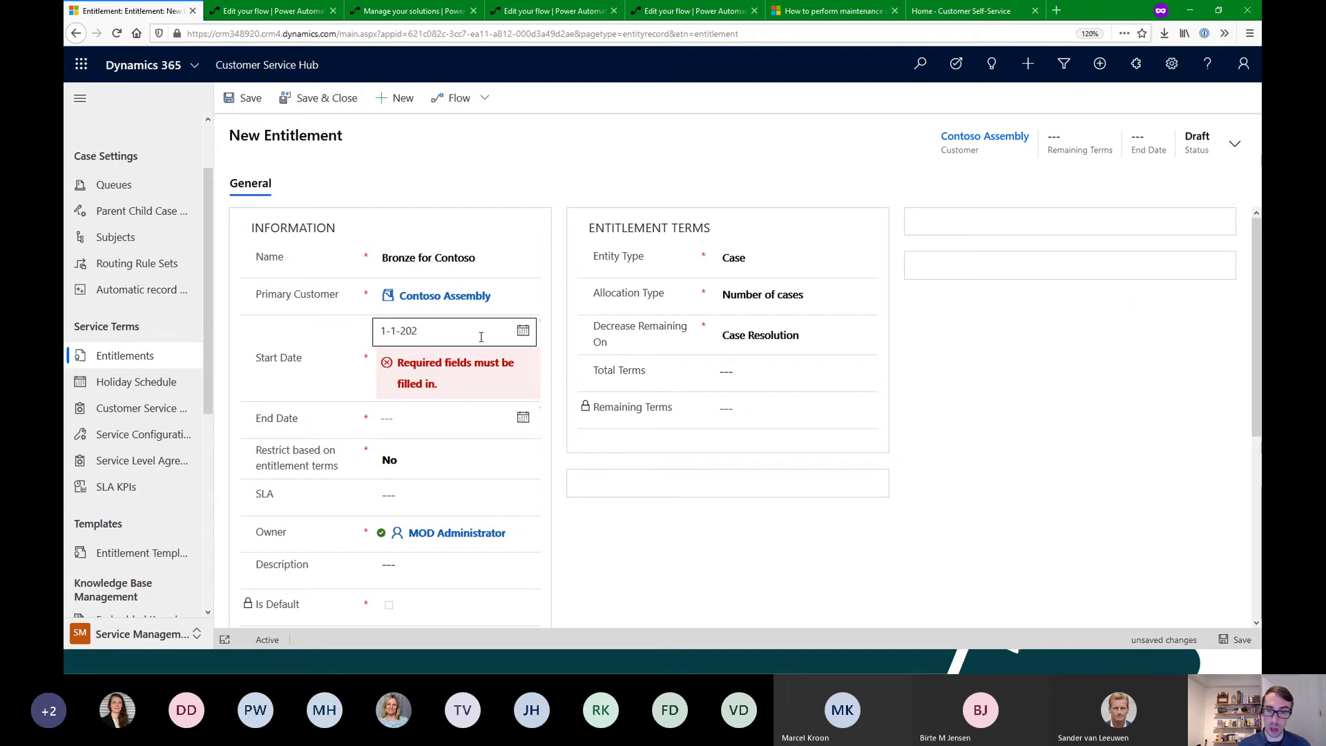
pyautogui.write('1')
# Set the entitlement's end date to 1-1-2022 and assign the Bronze SLA to it
pyautogui.click(484, 360)
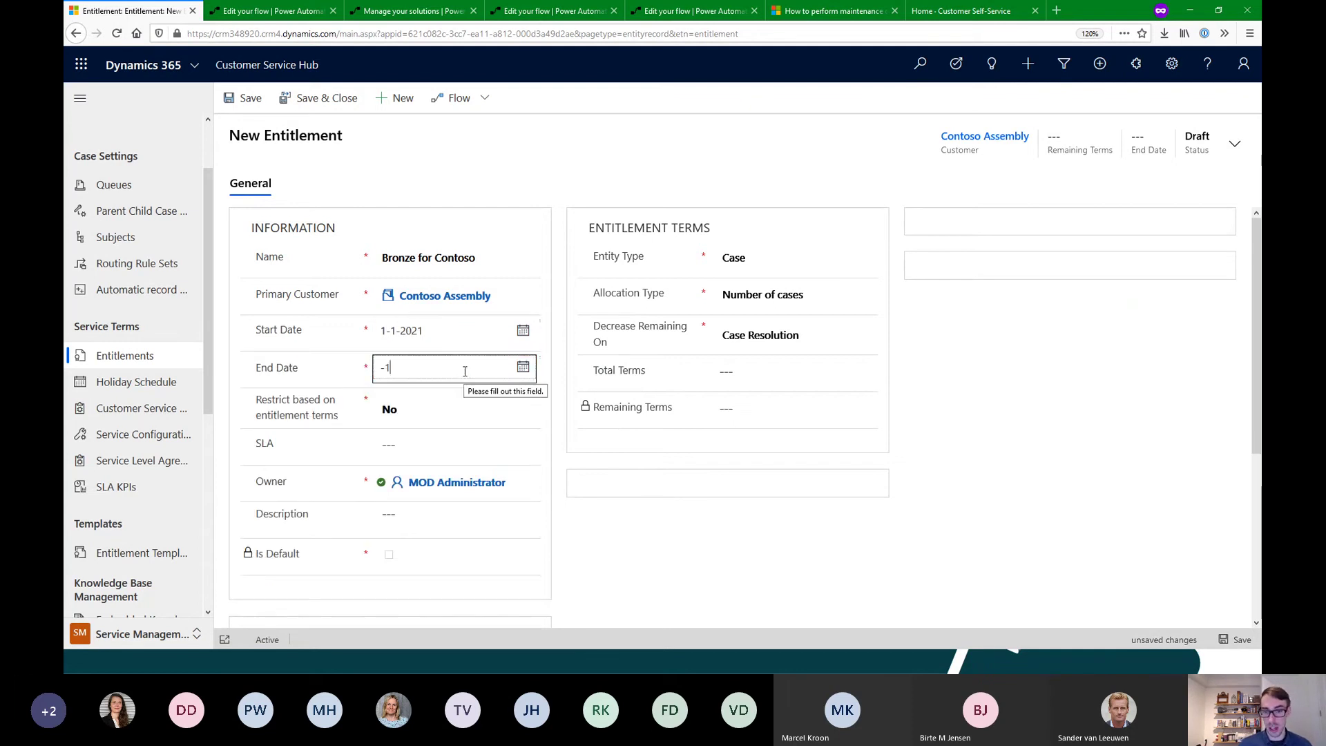
pyautogui.write('1')
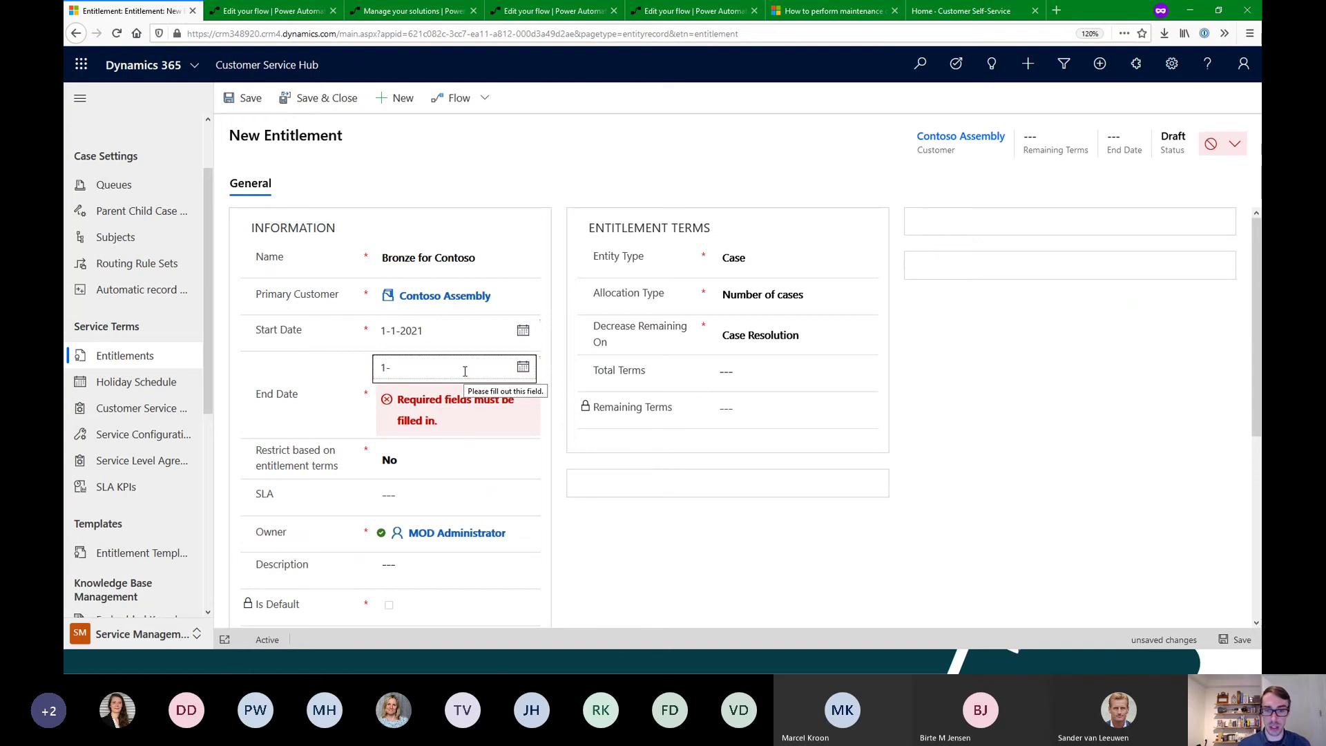
pyautogui.write('-1-2')
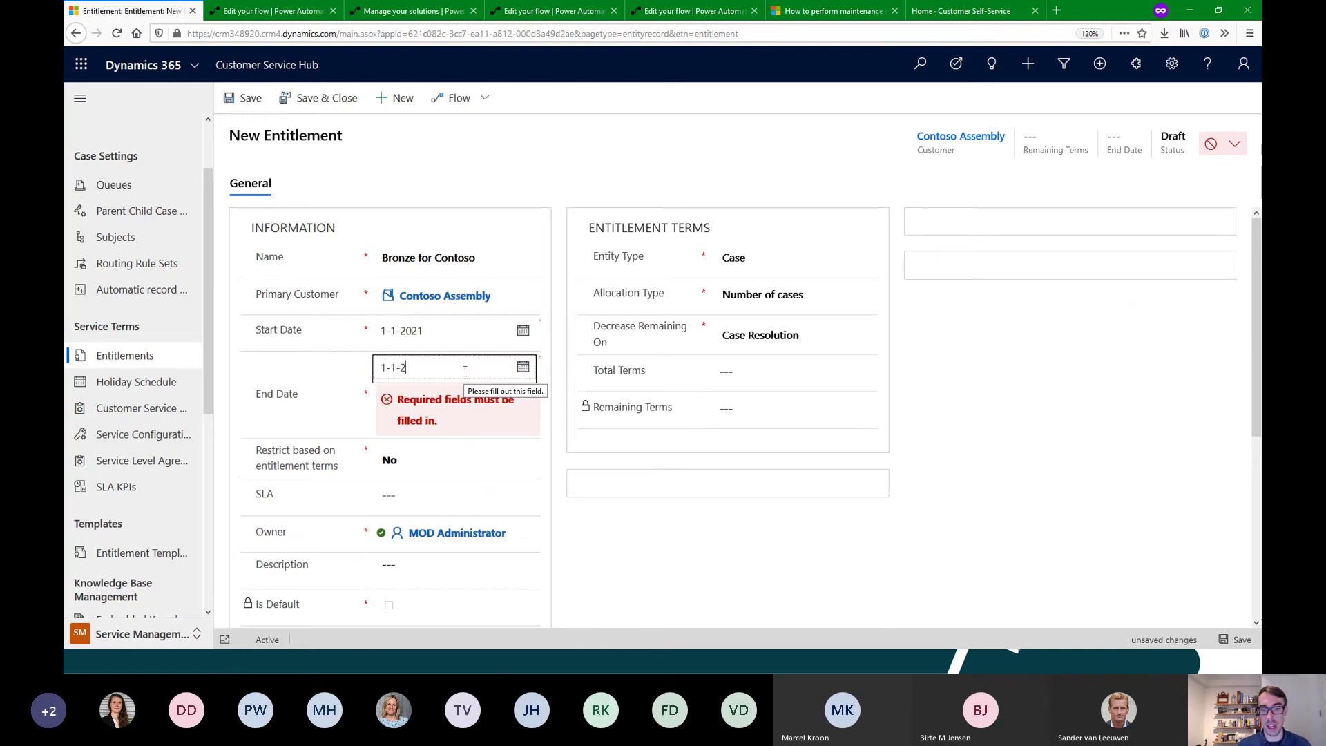
pyautogui.write('022')
pyautogui.click(704, 465)
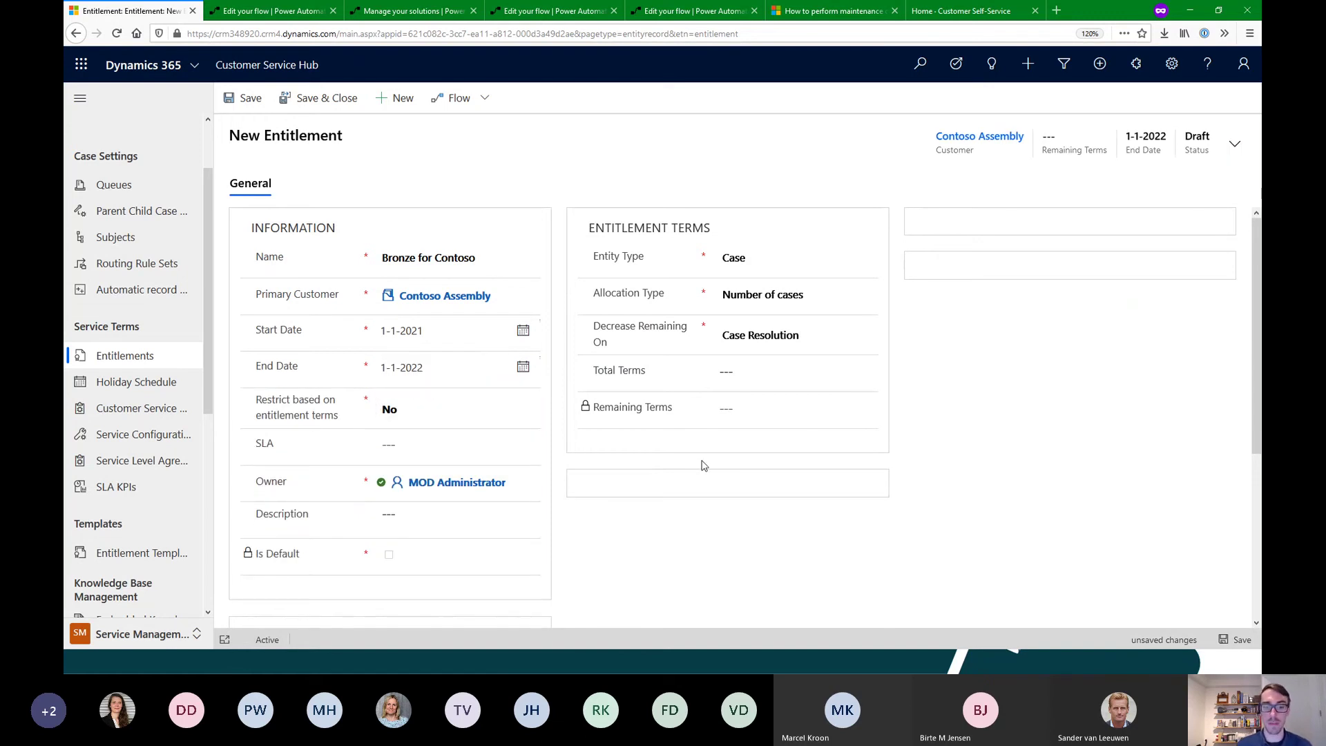
pyautogui.click(509, 442)
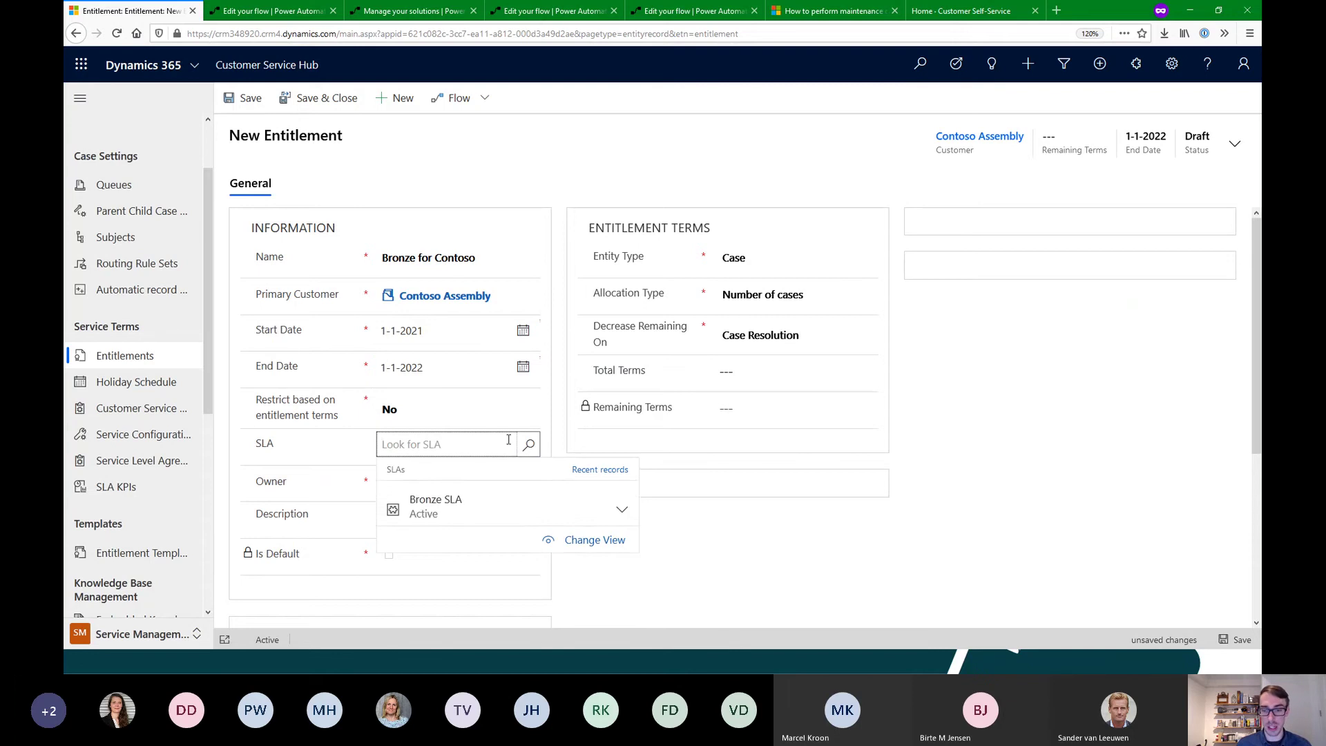
pyautogui.click(423, 503)
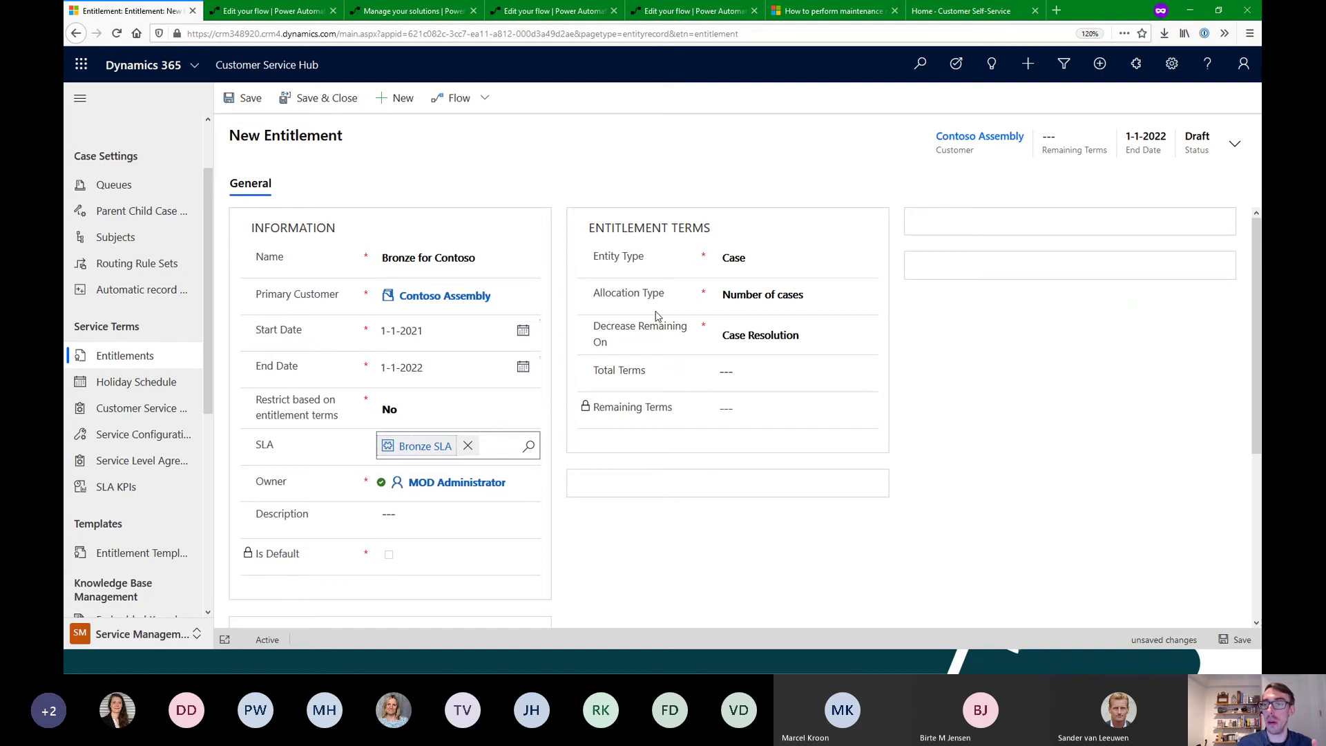
# Keep Case as the entity type and try Number of hours as the allocation type before returning to Number of cases
pyautogui.click(764, 265)
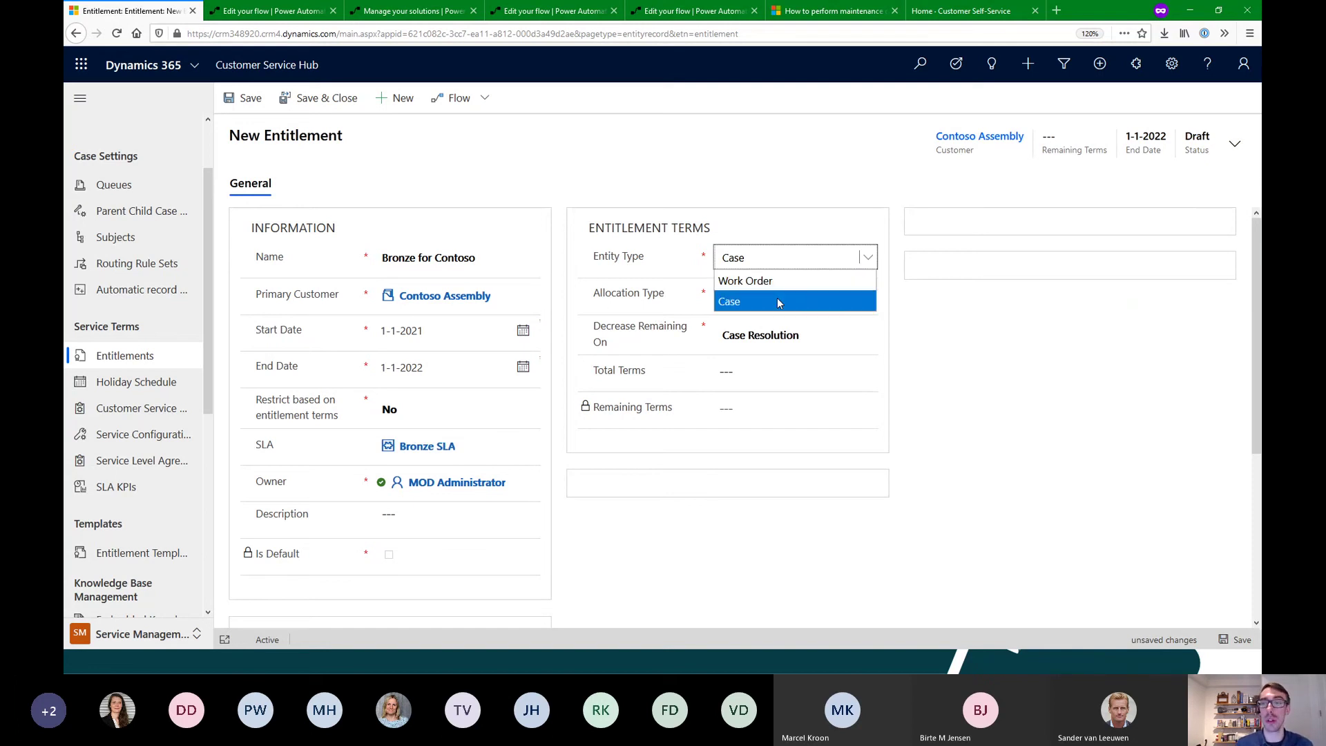
pyautogui.click(777, 300)
pyautogui.click(760, 297)
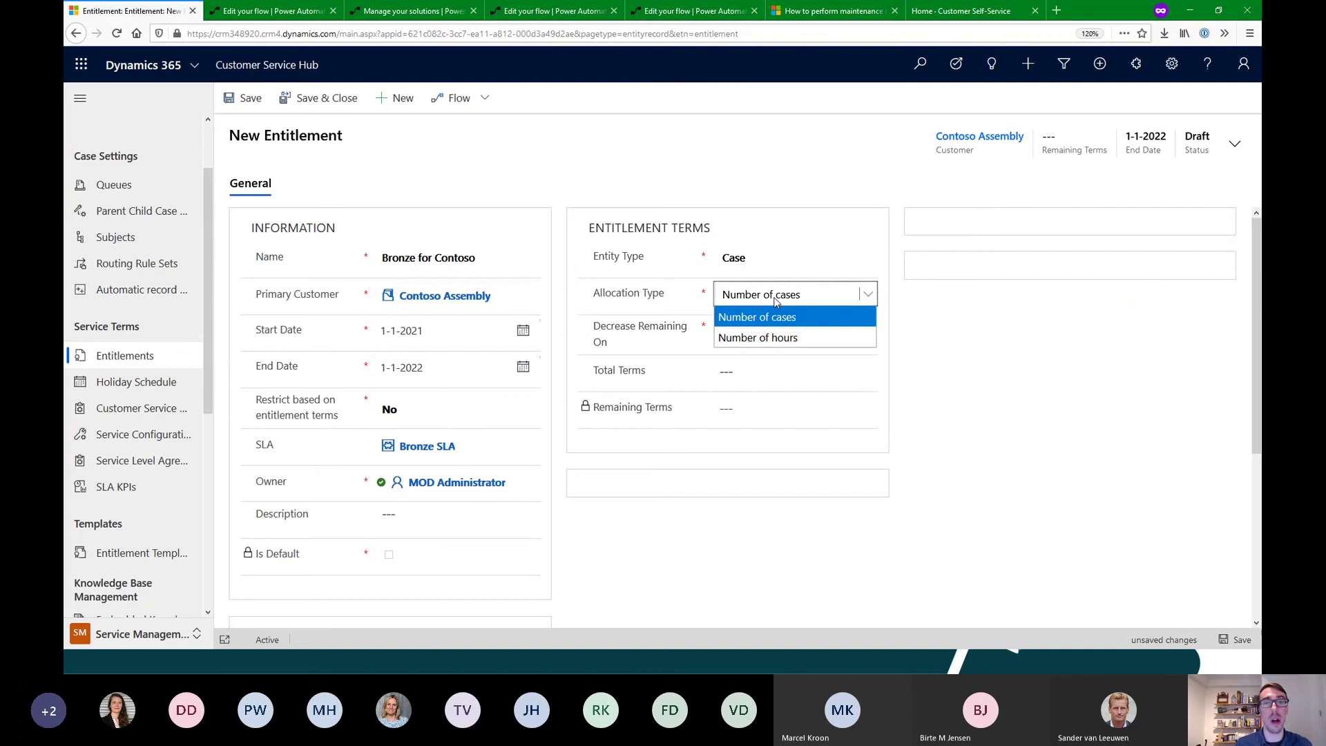
pyautogui.press('Down')
pyautogui.press('Return')
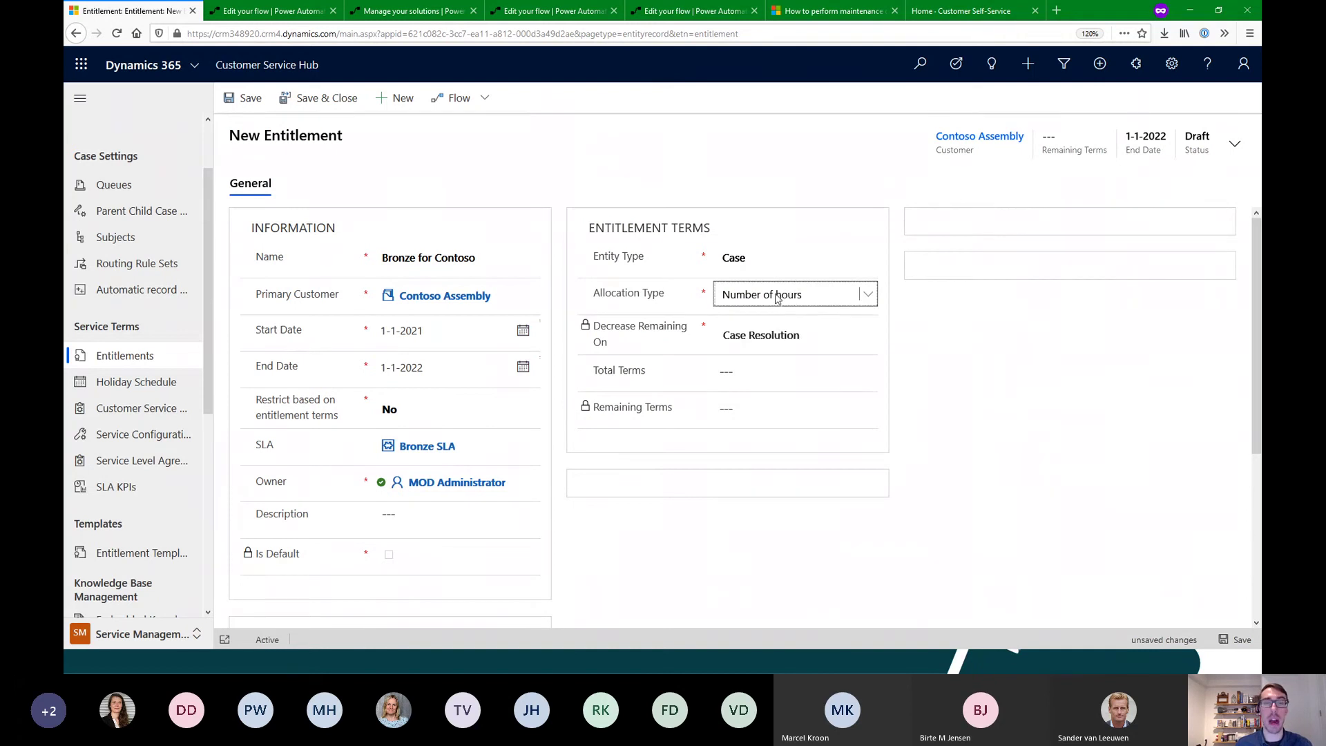
pyautogui.click(778, 298)
pyautogui.click(787, 316)
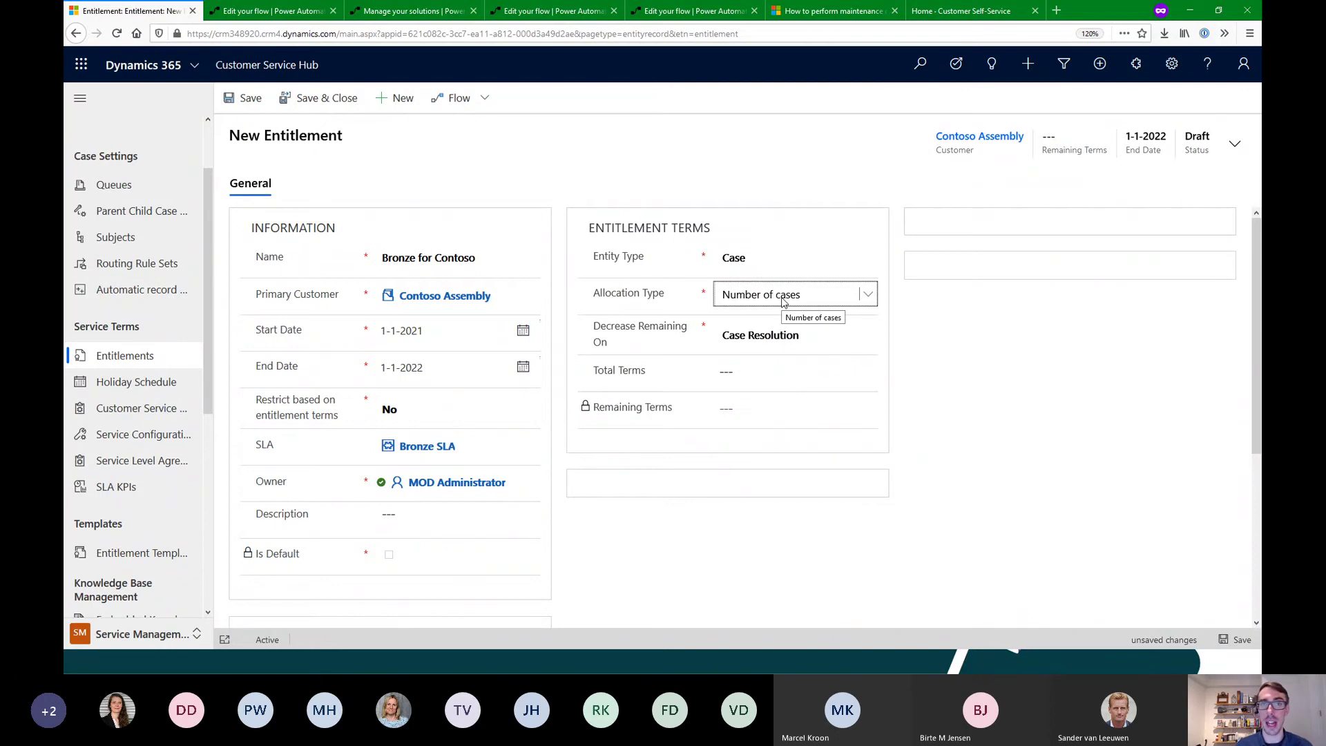
pyautogui.click(785, 301)
pyautogui.click(794, 330)
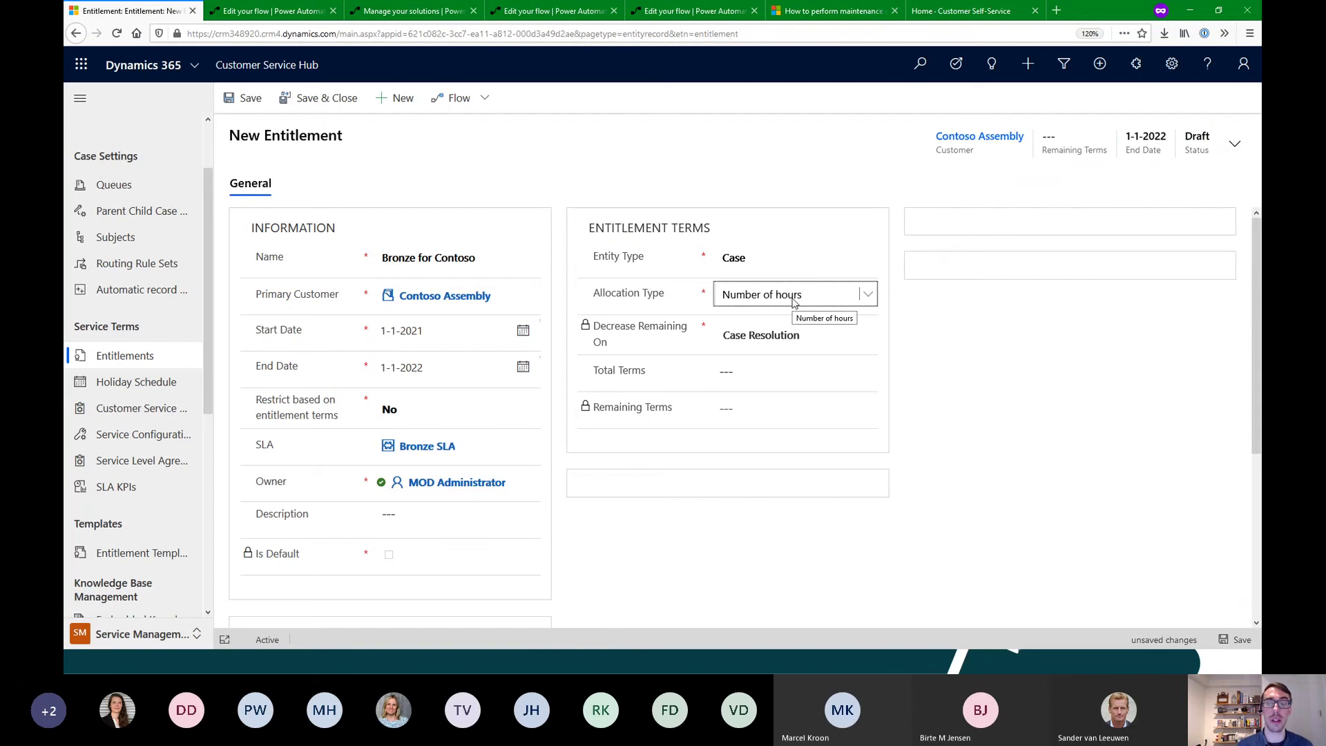
pyautogui.click(795, 302)
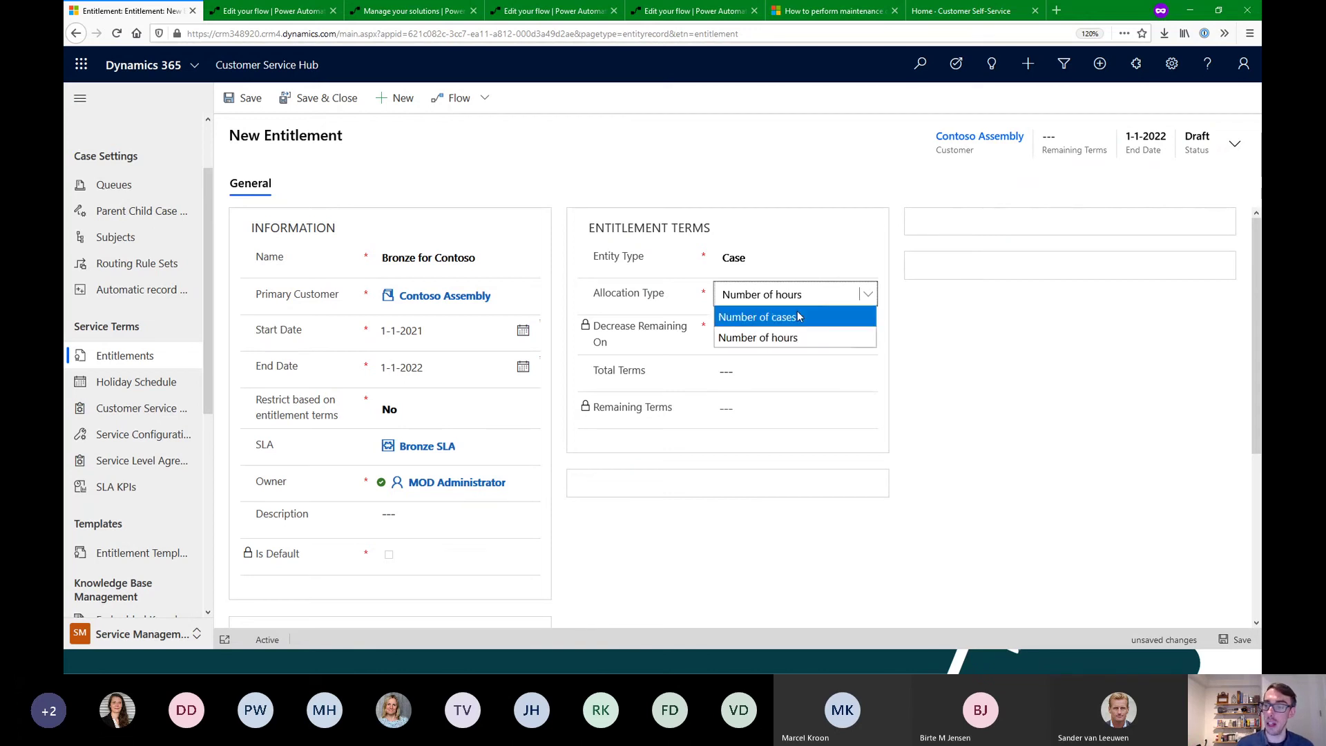
pyautogui.click(798, 314)
# Set the entitlement's total terms to 20 with Case Resolution as the decrease trigger, and save the entitlement
pyautogui.click(744, 370)
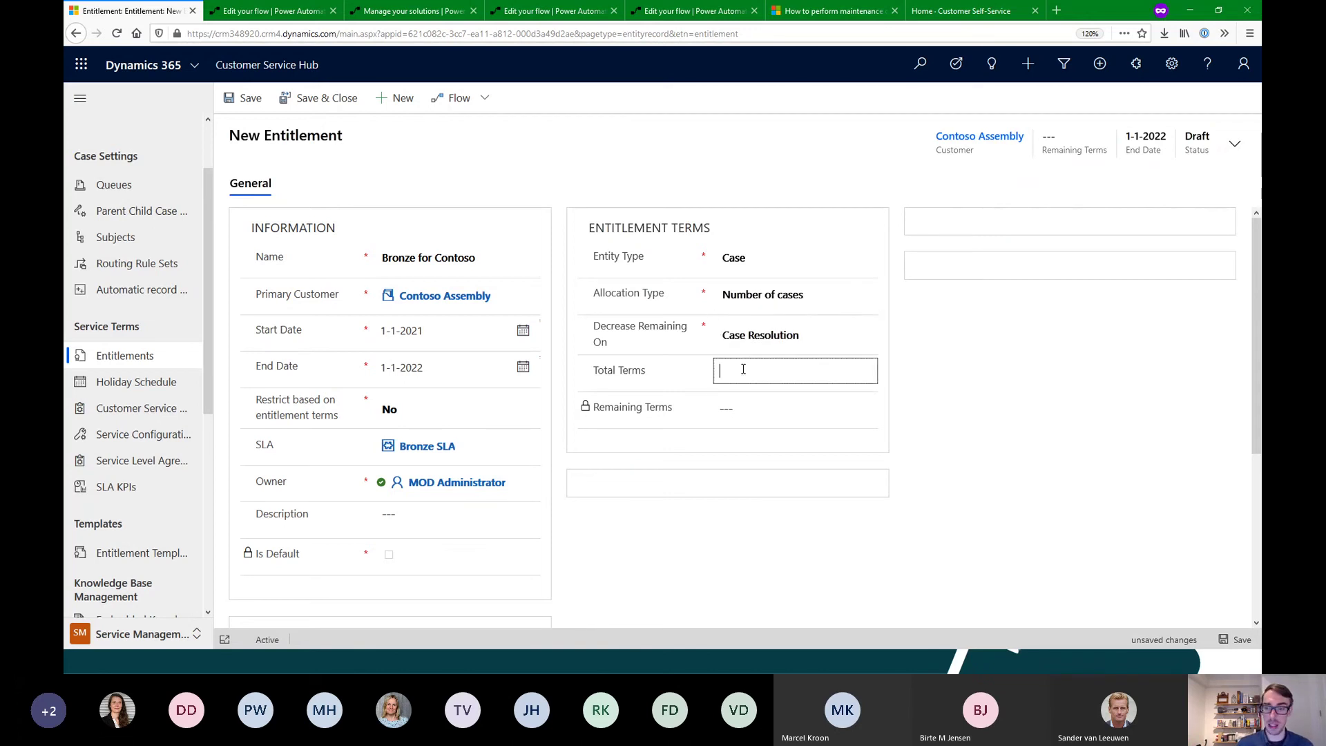
pyautogui.write('20')
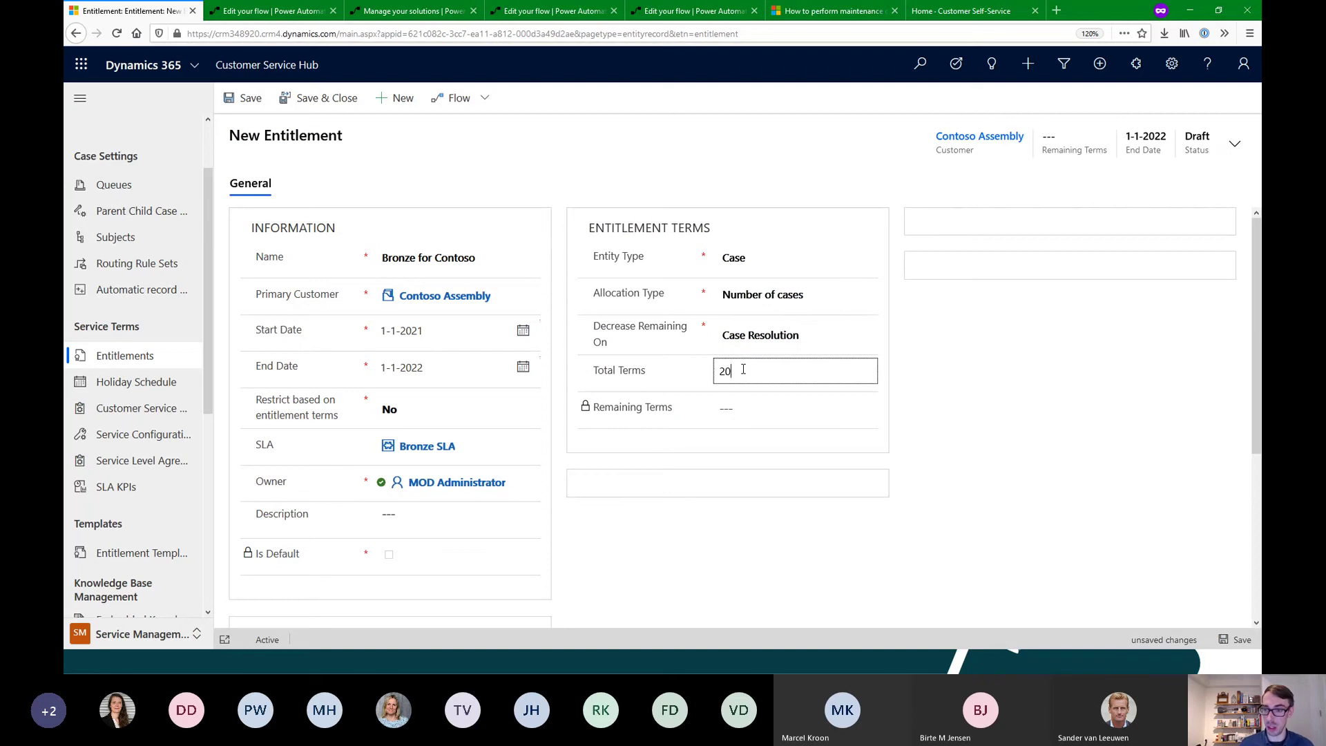
pyautogui.click(987, 381)
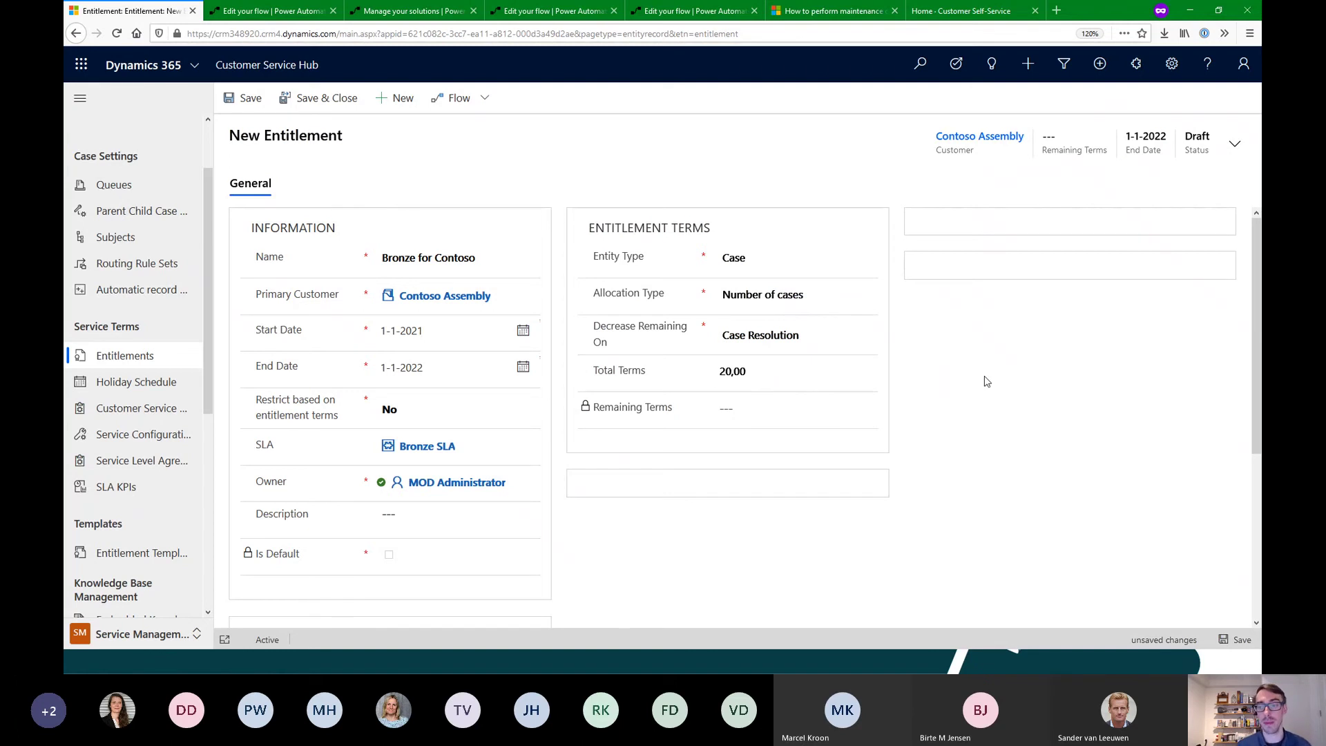
pyautogui.click(758, 336)
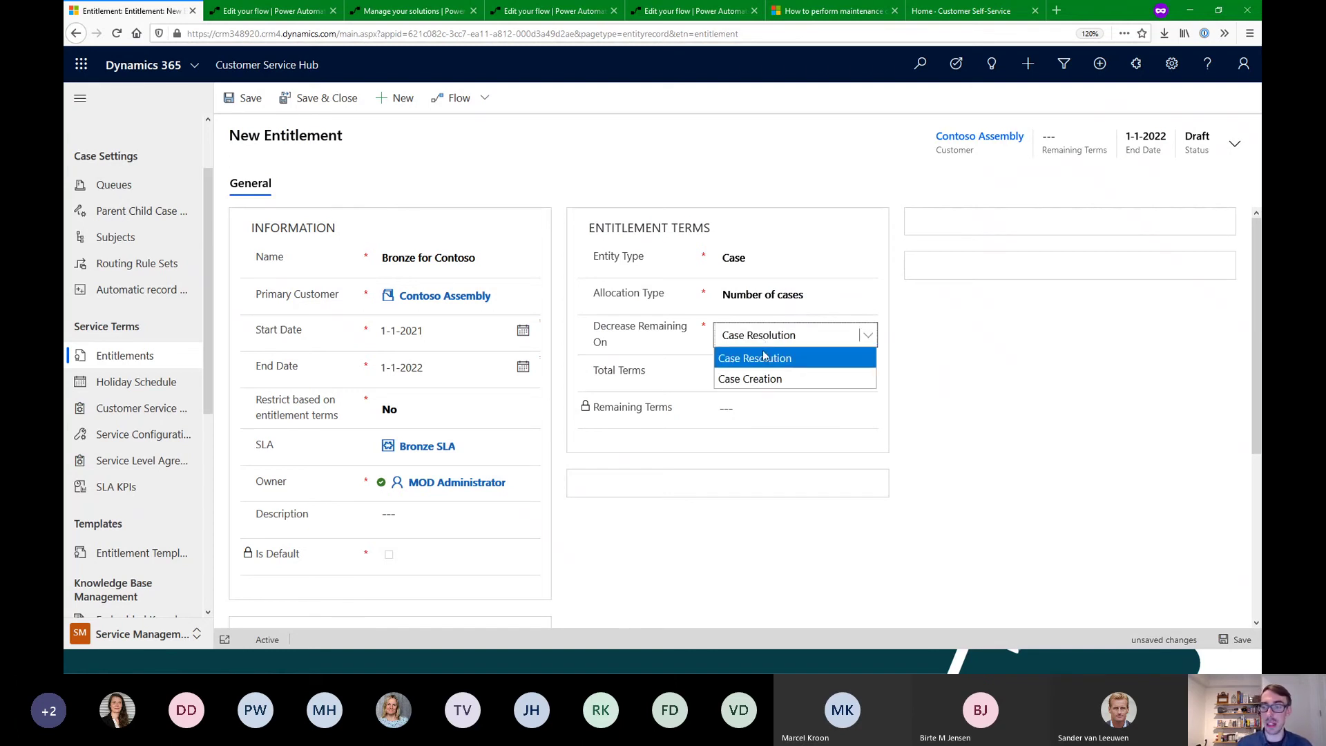
pyautogui.click(810, 354)
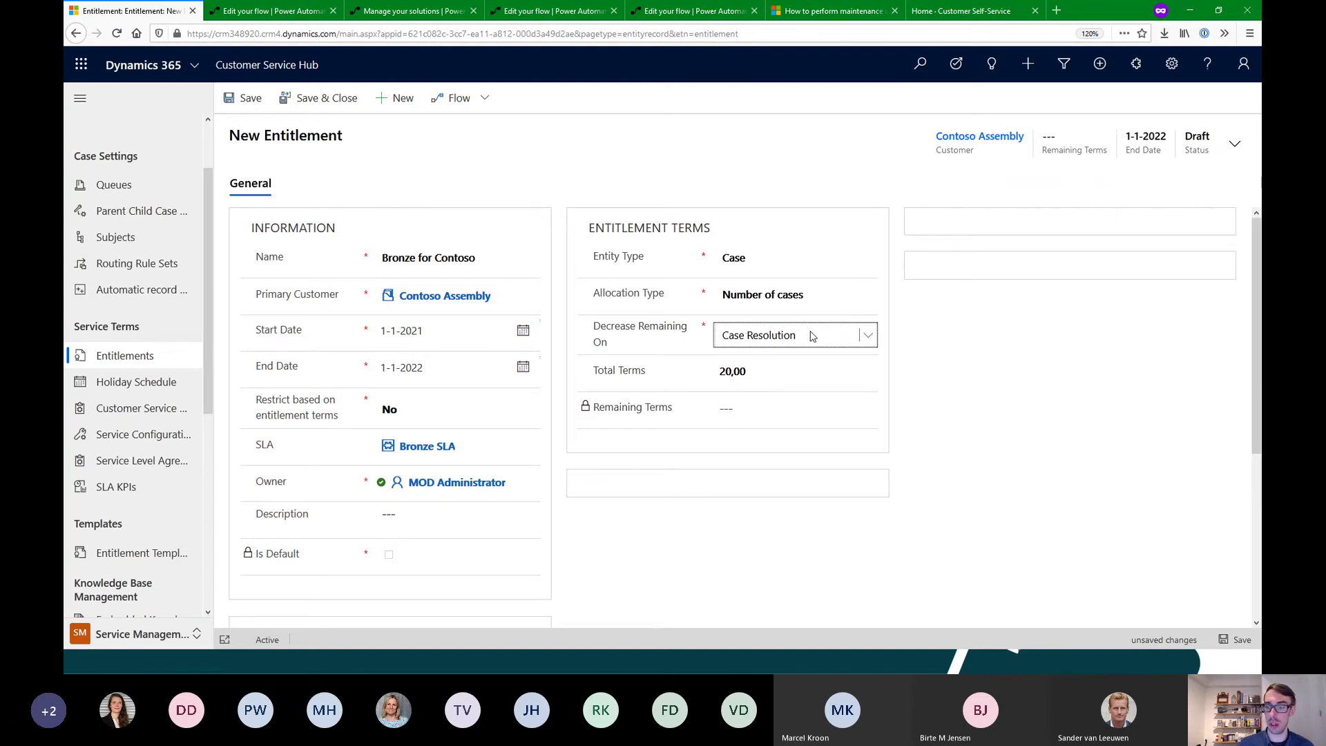
pyautogui.click(238, 98)
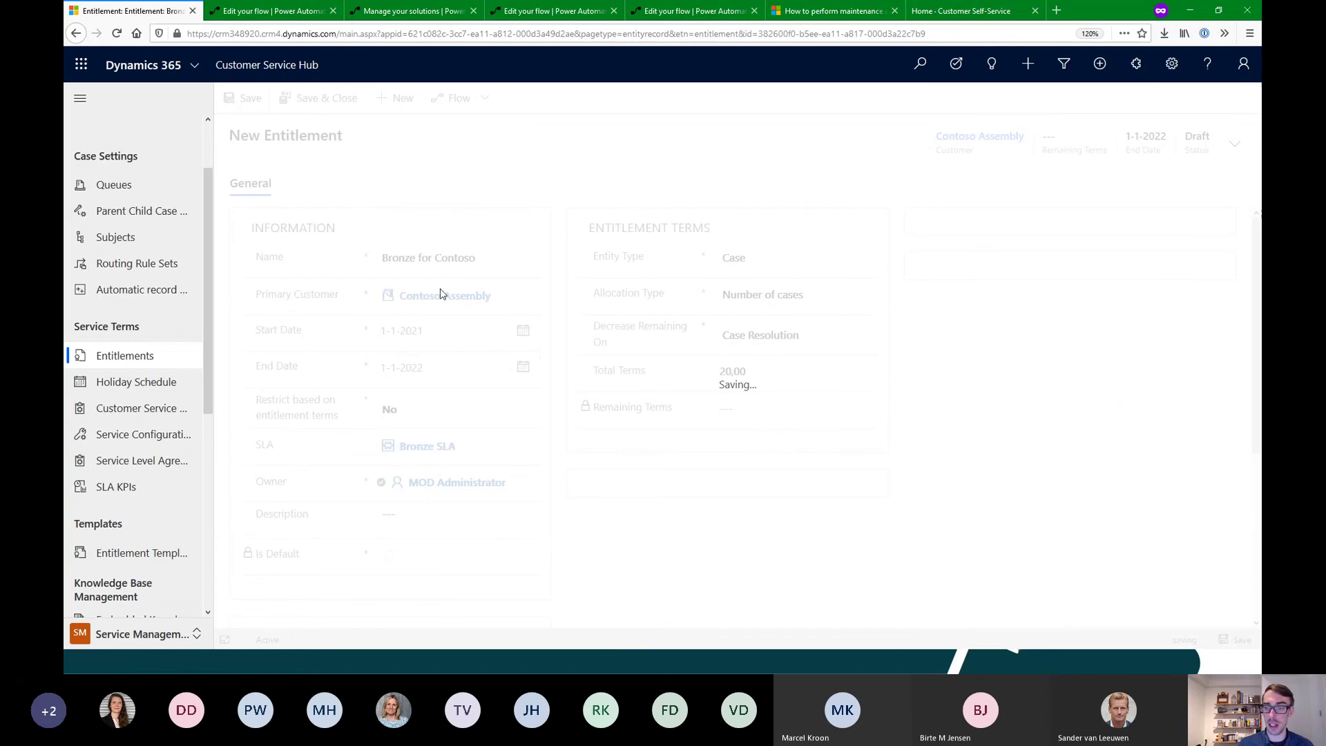
pyautogui.scroll(-1, 797, 405)
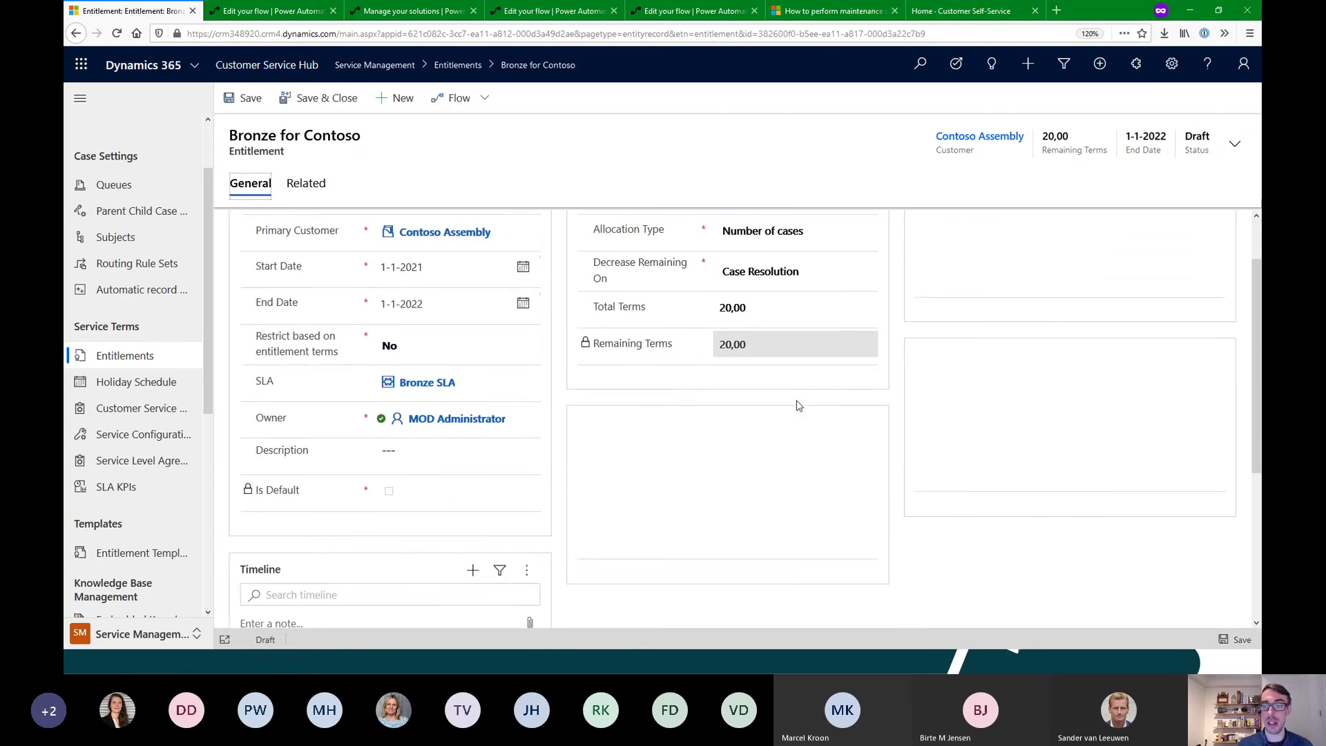
# Add a Phone entitlement channel with 5 total terms to the Bronze for Contoso entitlement, saving and closing the channel record
pyautogui.scroll(-2, 798, 406)
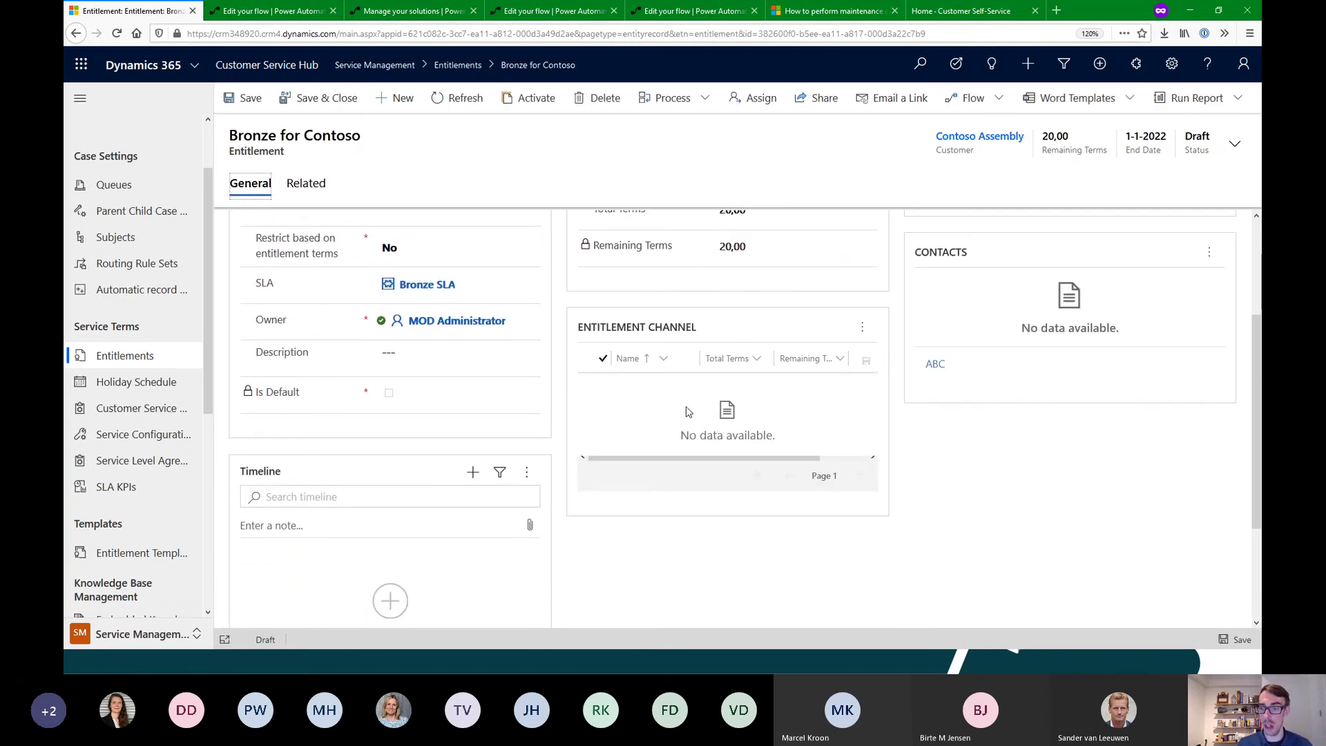
pyautogui.click(862, 327)
pyautogui.click(891, 366)
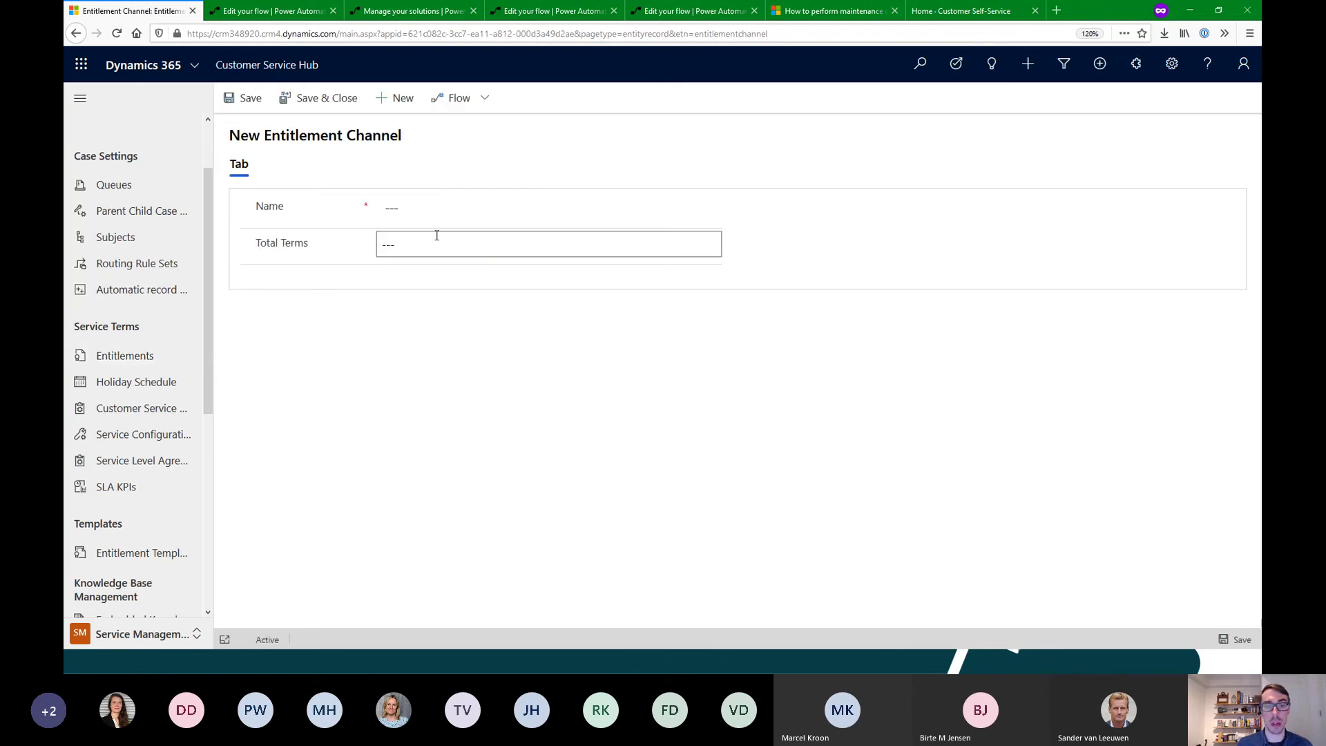
pyautogui.click(429, 207)
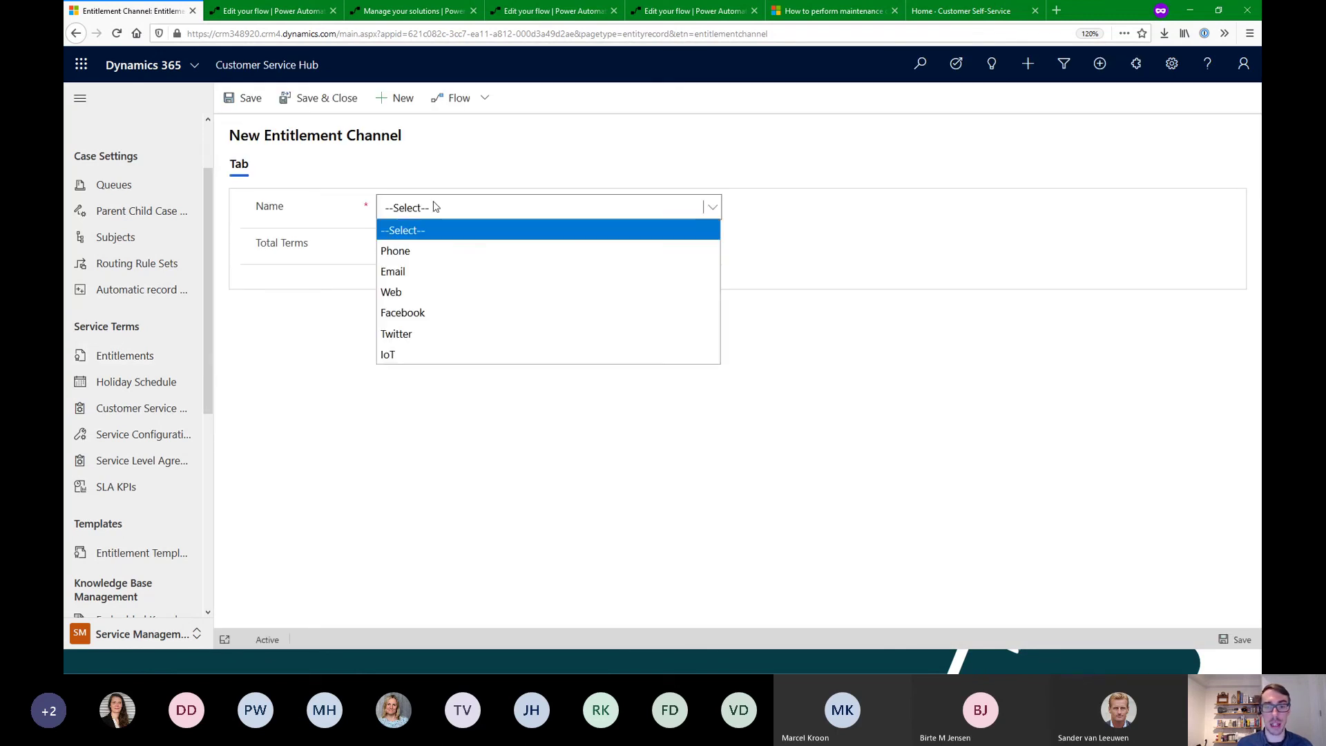
pyautogui.click(427, 256)
pyautogui.click(429, 245)
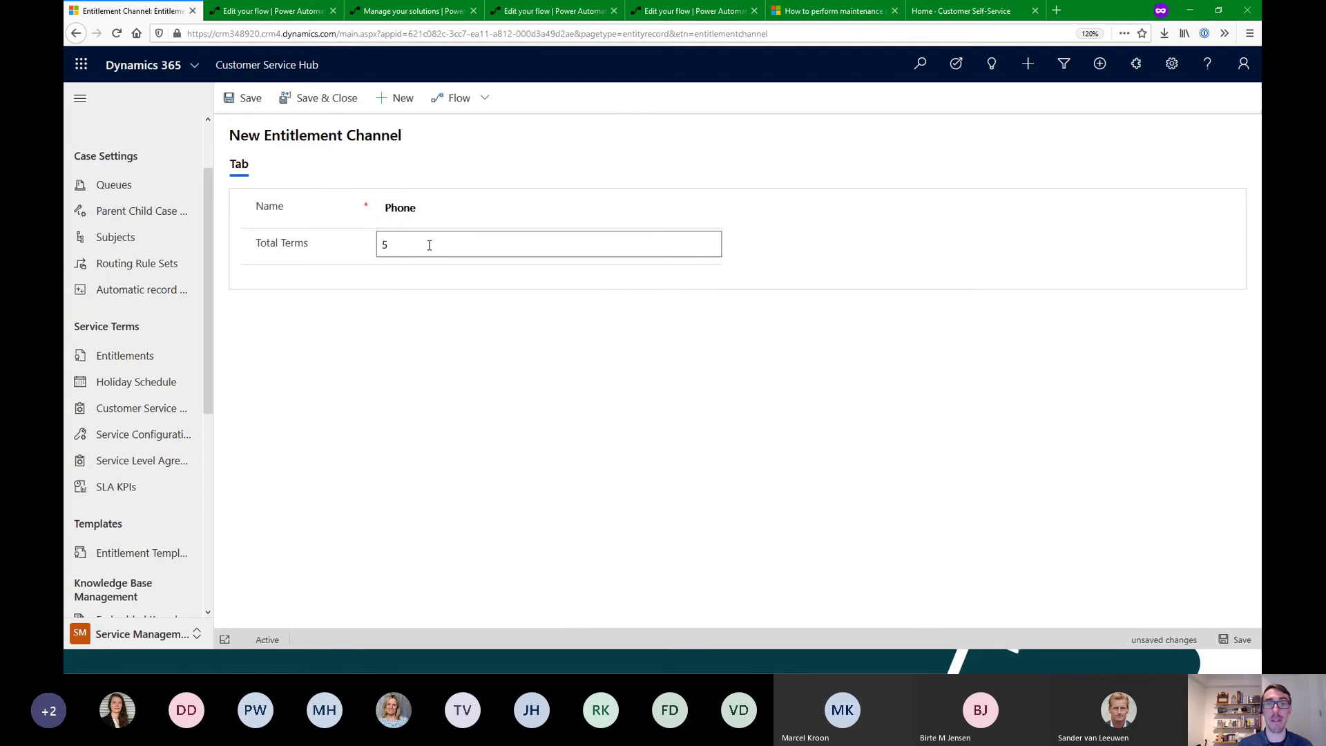
pyautogui.click(324, 99)
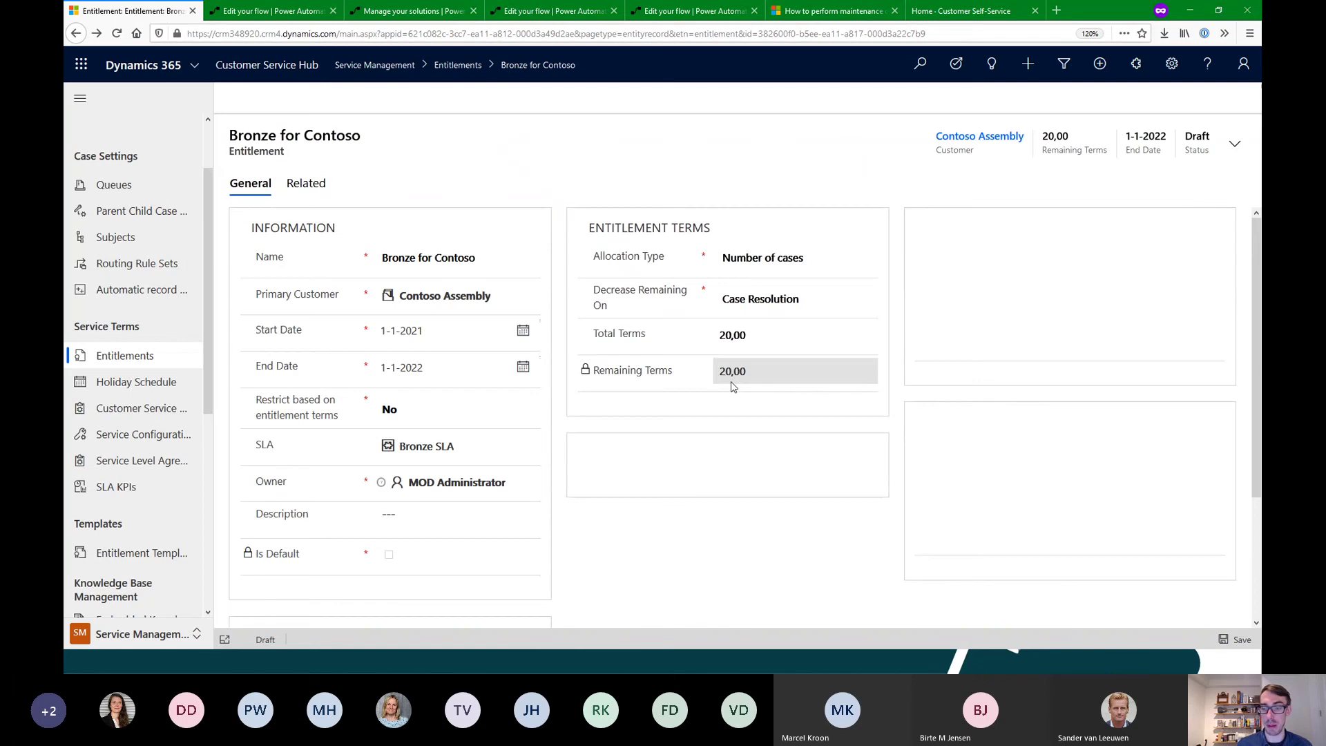
pyautogui.scroll(-2, 734, 477)
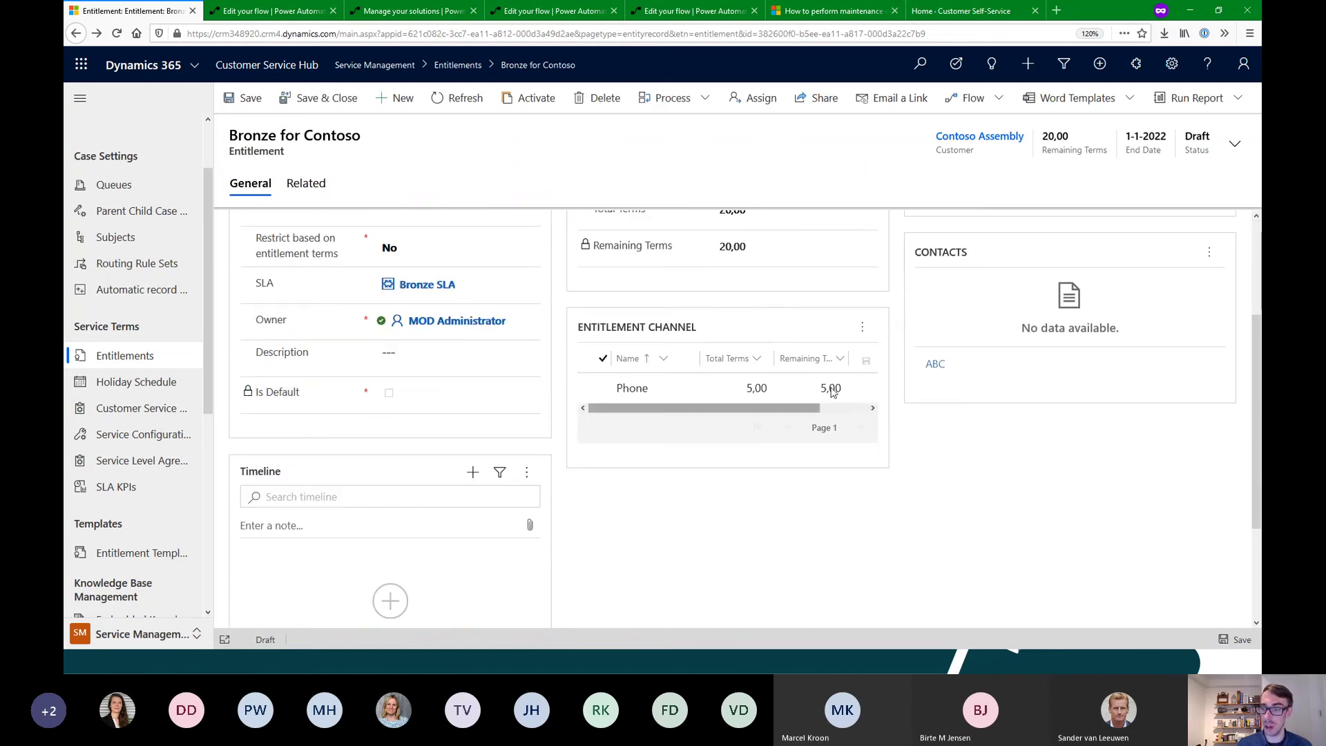
# Add the products ArmBand 100, ArmBand 150 and ArmBand Install (Flat Hourly Rate) to the entitlement
pyautogui.scroll(1, 749, 255)
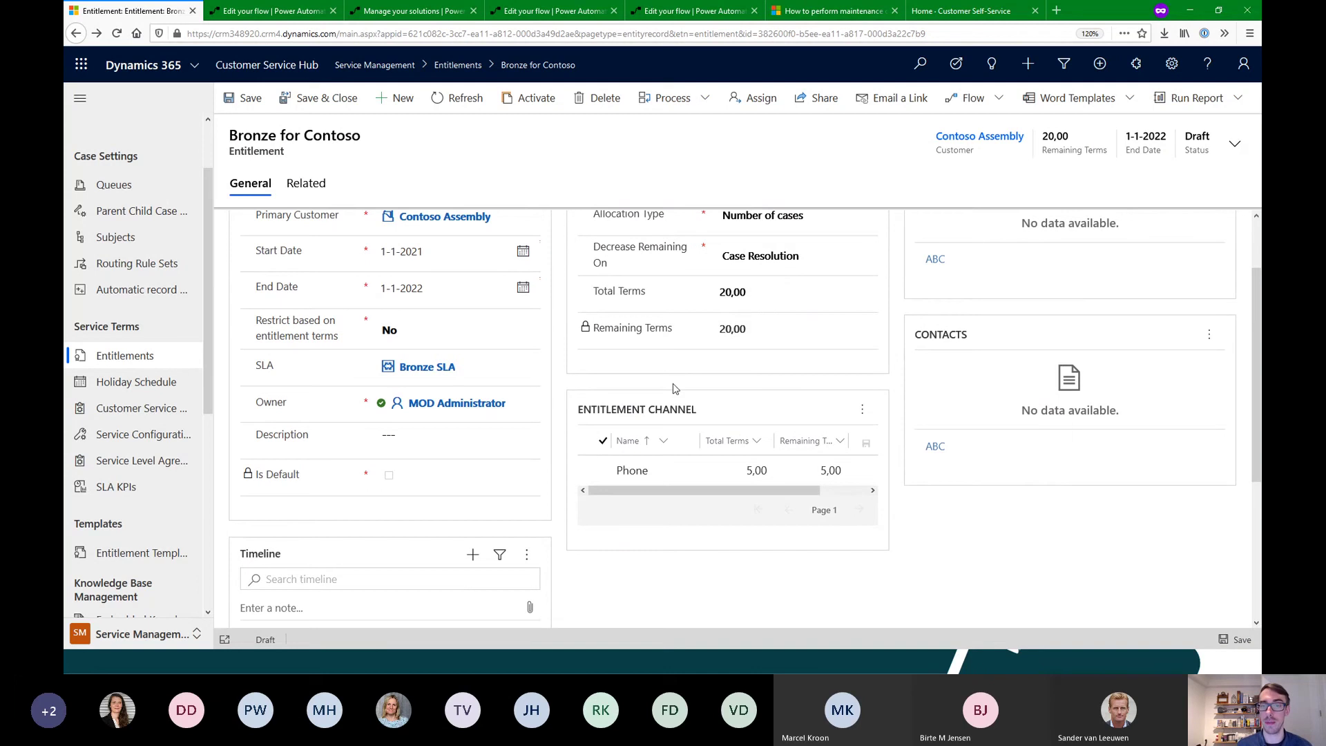
pyautogui.scroll(1, 676, 386)
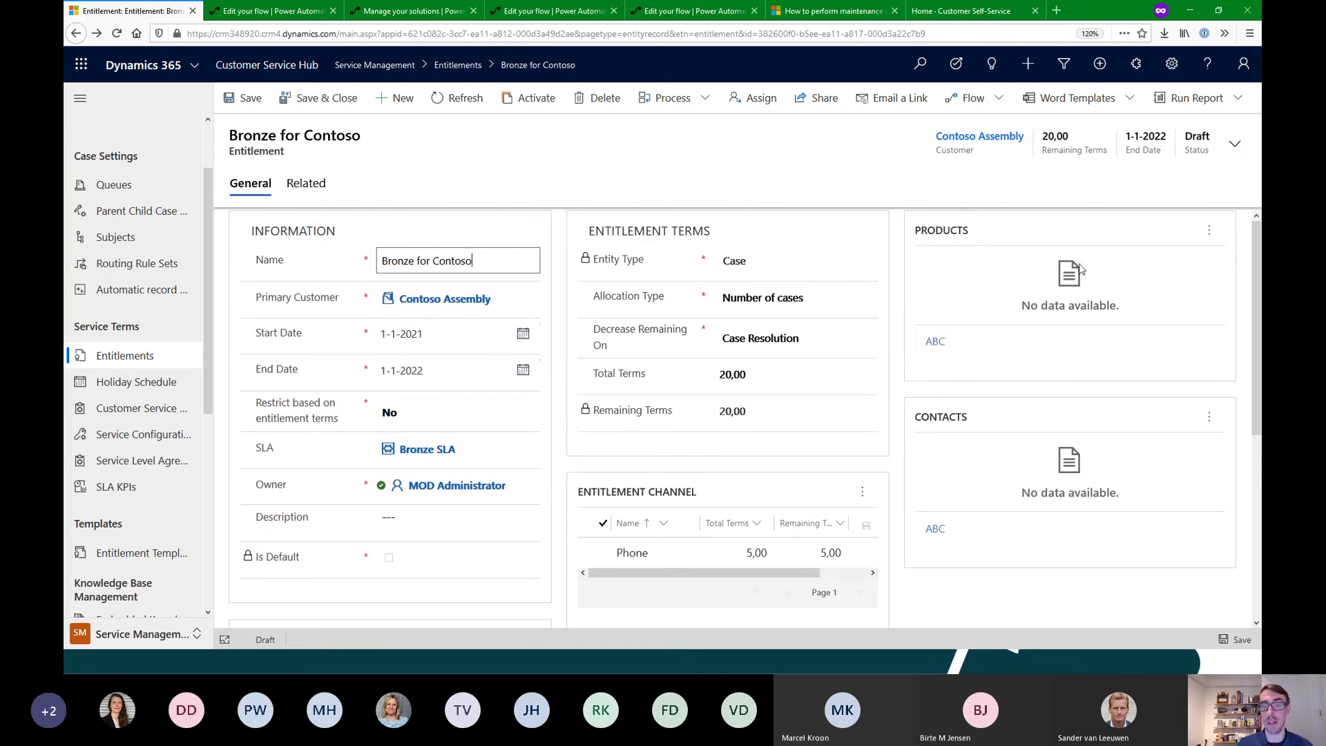
pyautogui.click(1209, 230)
pyautogui.click(1120, 295)
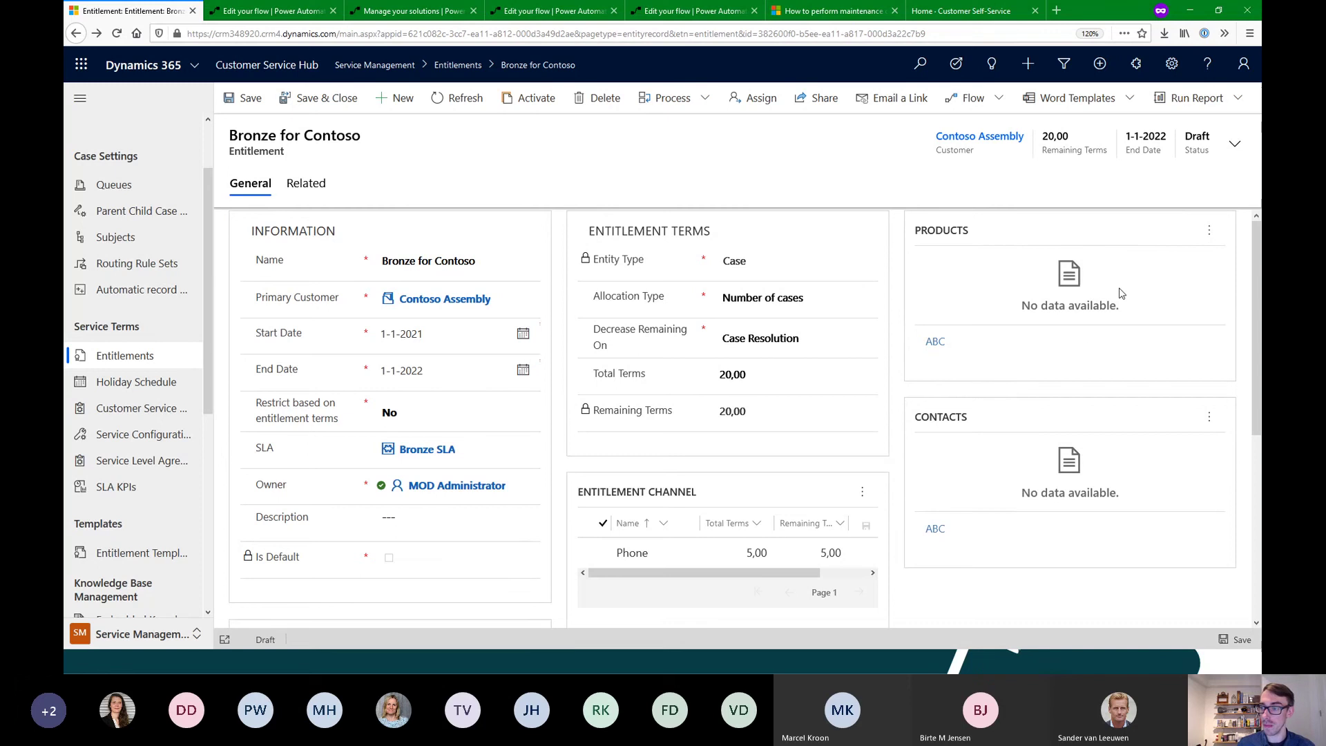
pyautogui.write('armband')
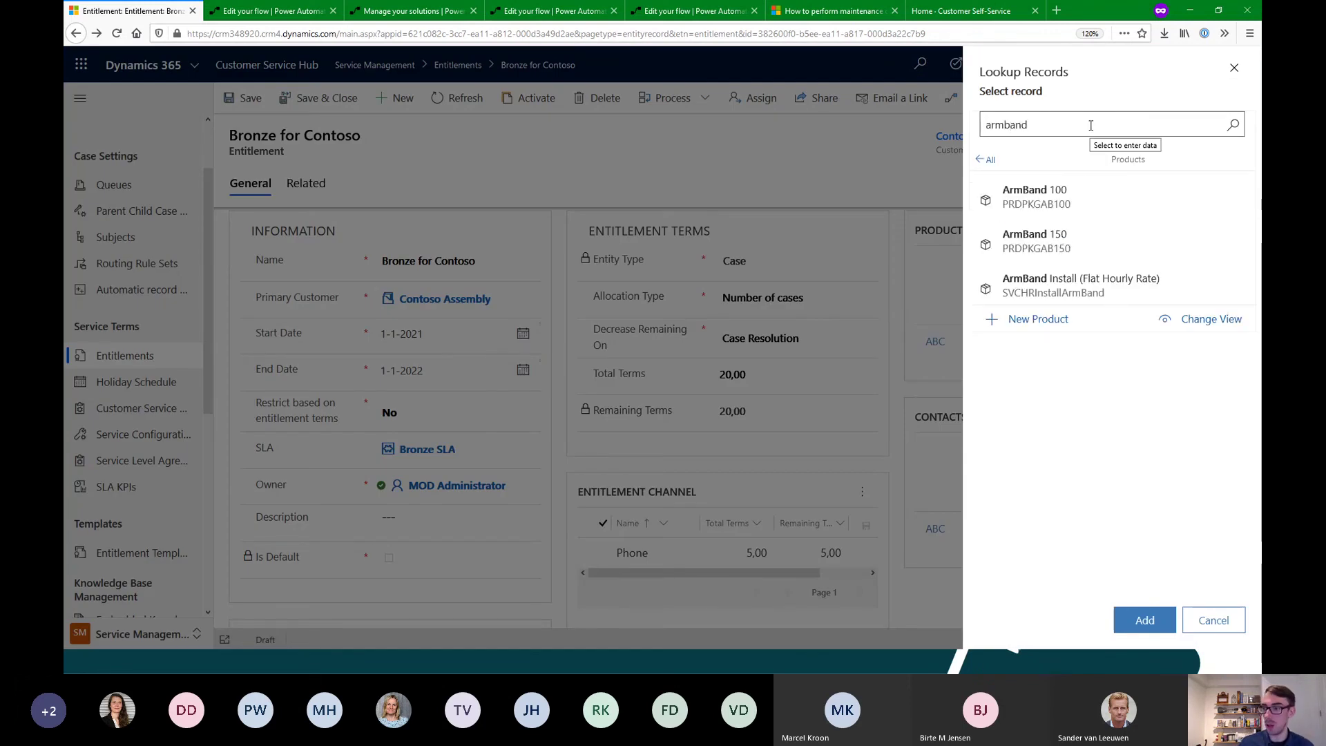
pyautogui.click(1081, 195)
pyautogui.click(1086, 254)
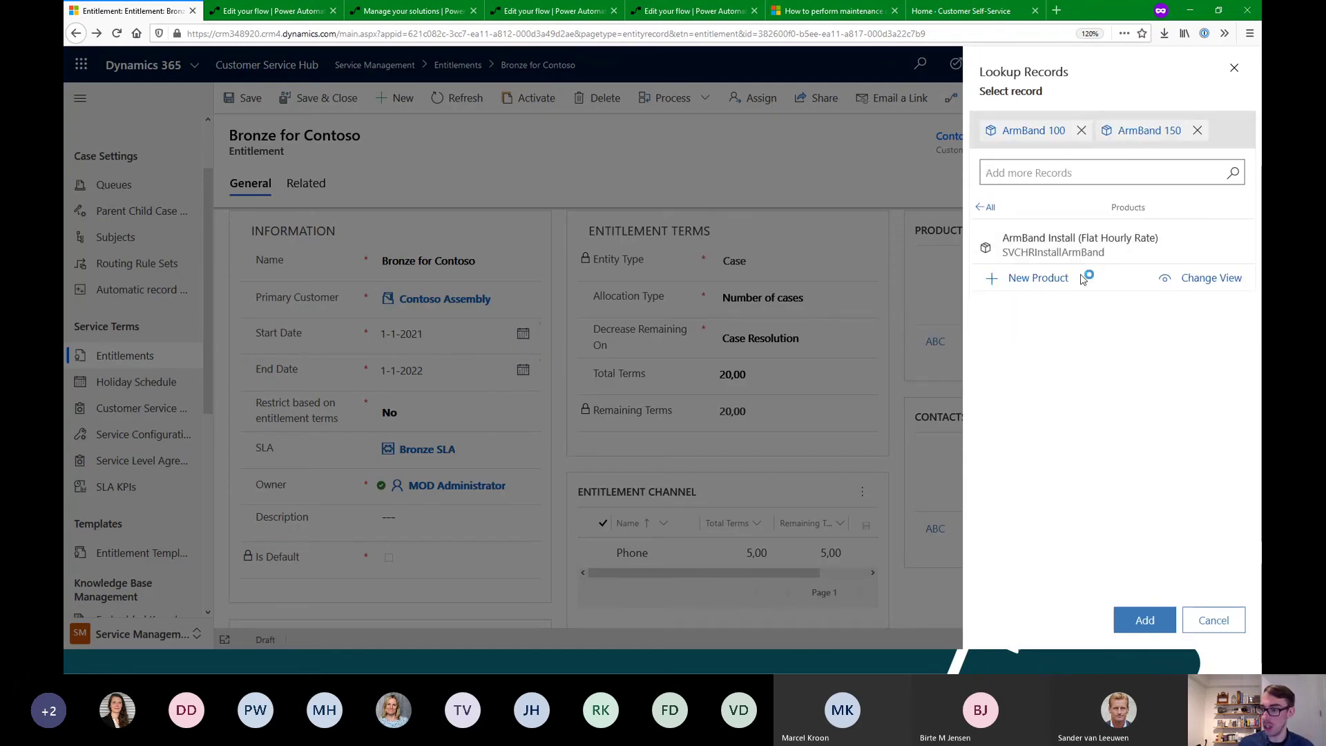
pyautogui.click(1144, 619)
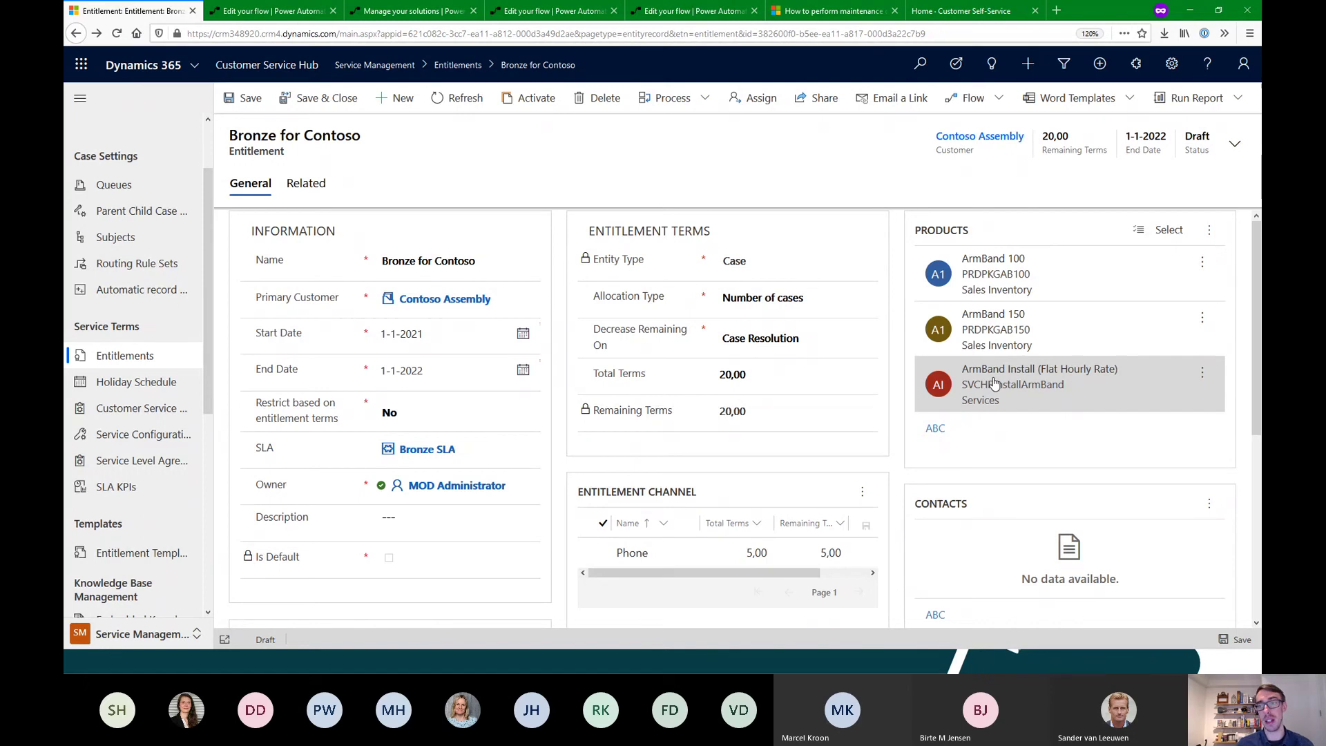
# Save the Bronze for Contoso entitlement and activate it
pyautogui.scroll(-2, 995, 384)
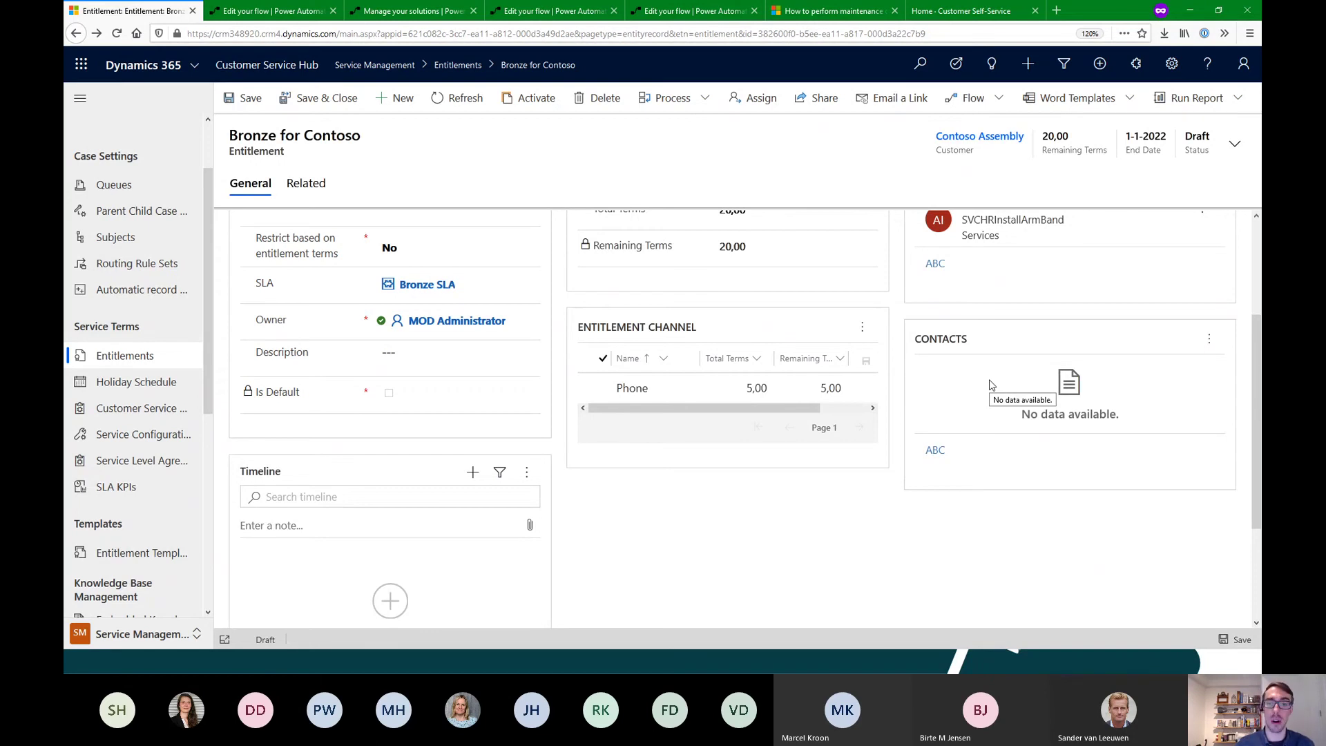
pyautogui.scroll(3, 989, 380)
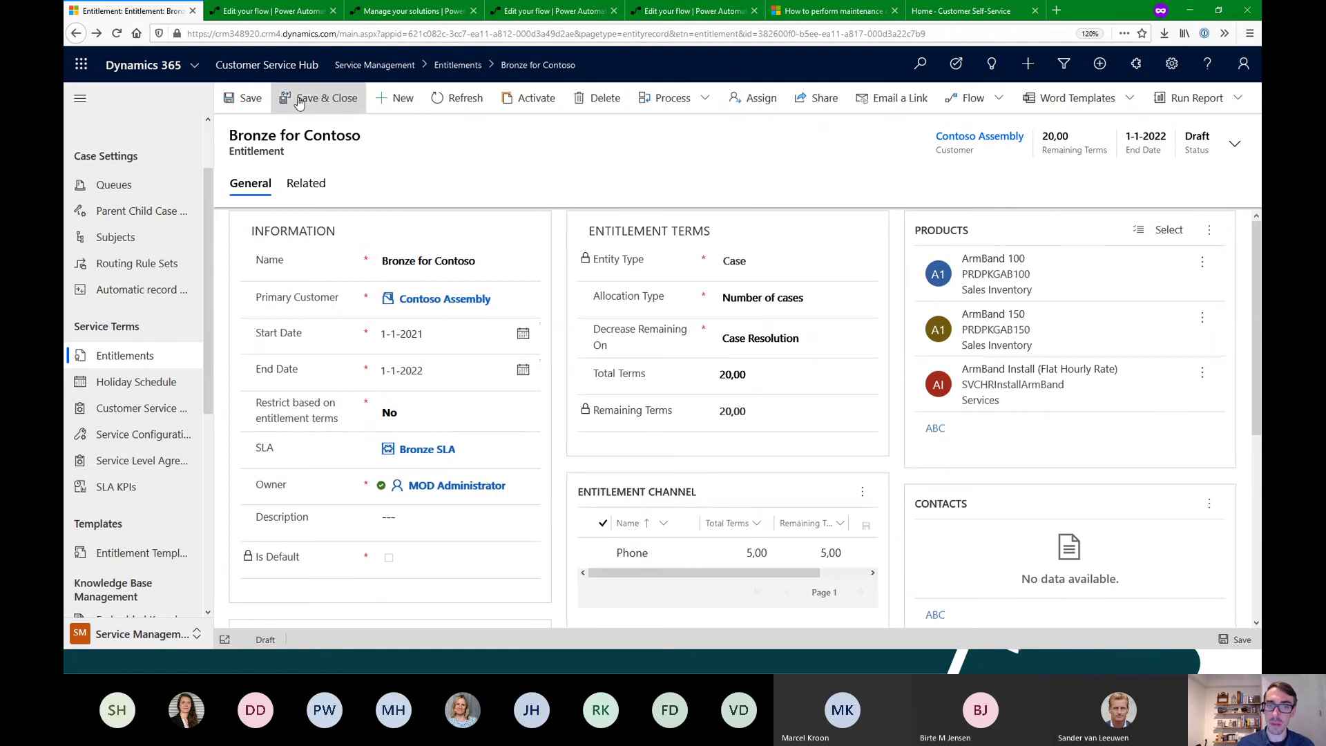
pyautogui.click(234, 103)
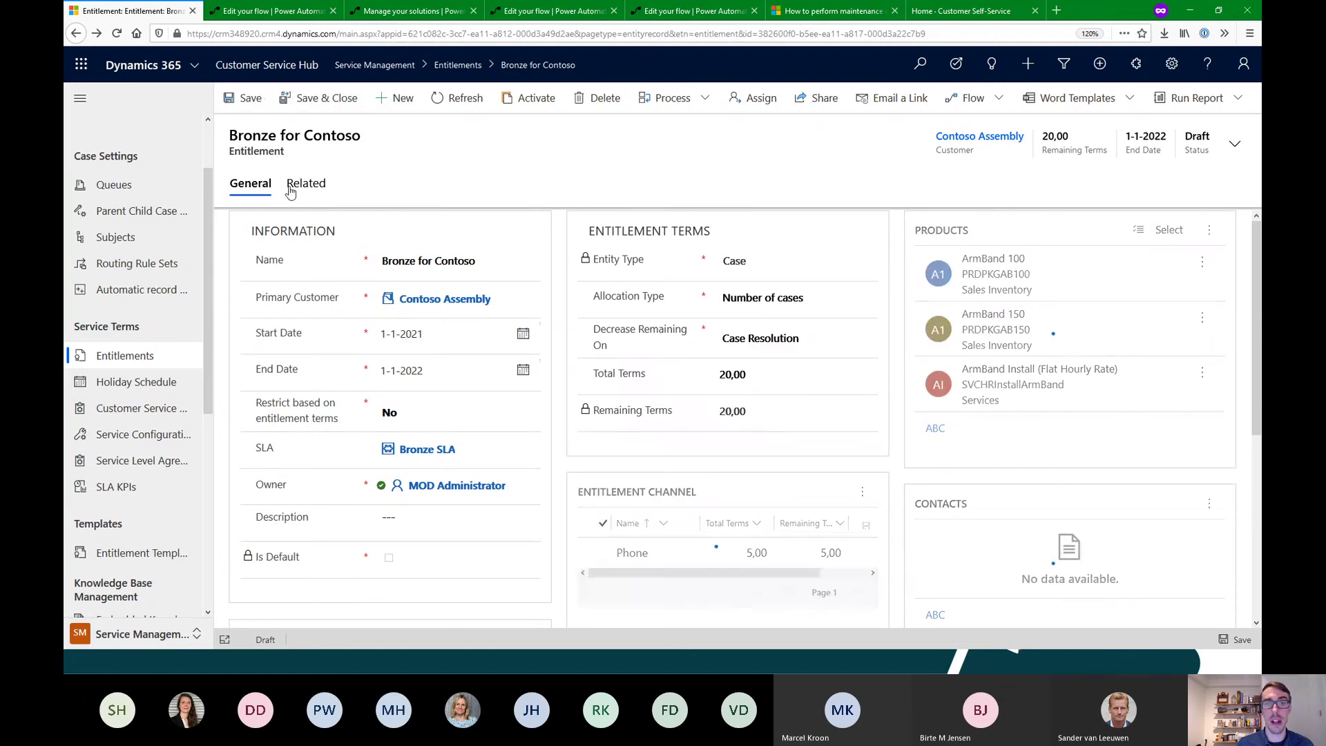
pyautogui.click(519, 96)
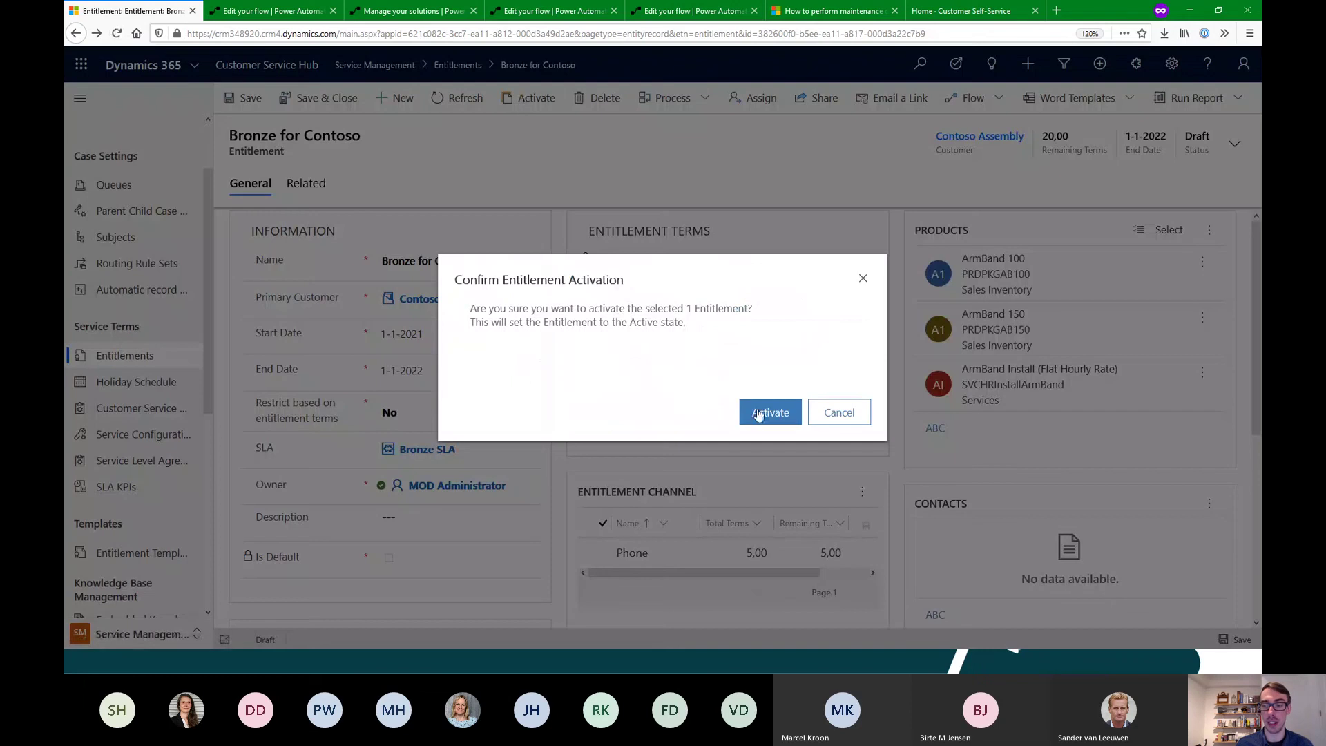
pyautogui.click(760, 413)
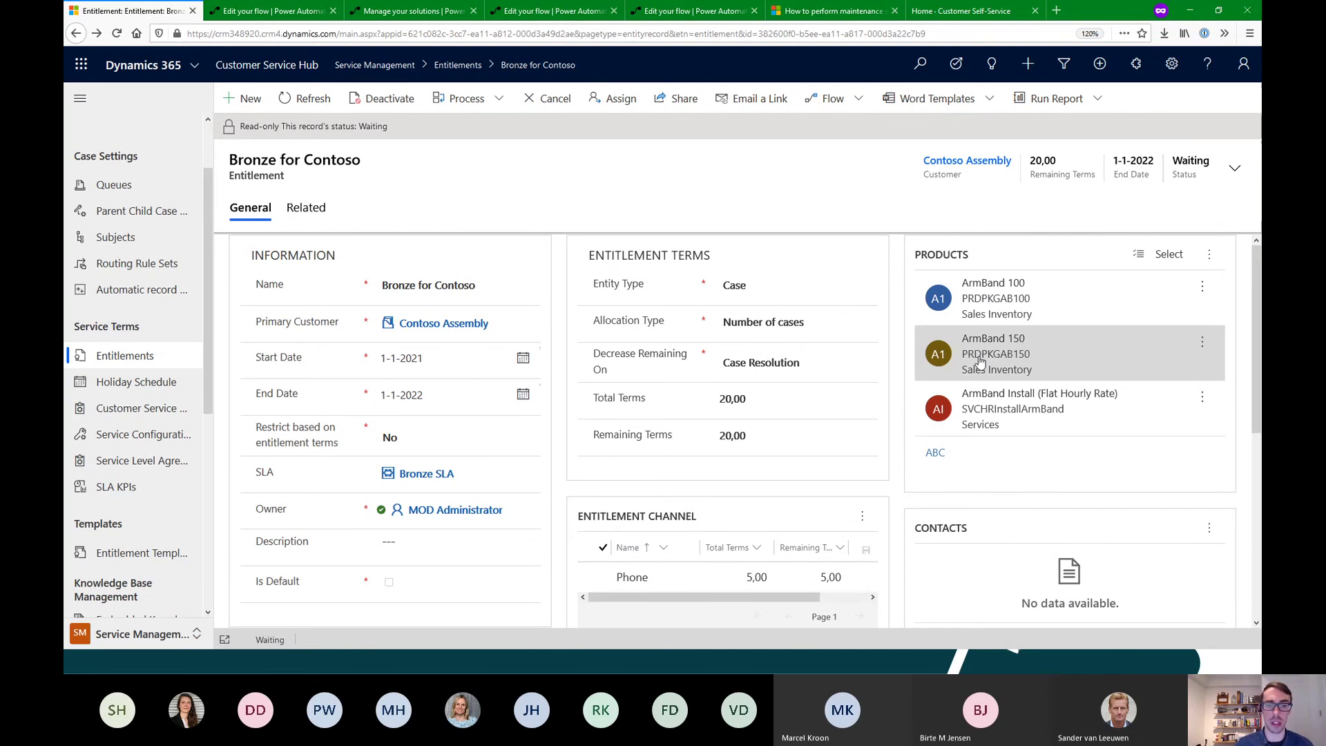
# Switch to the Service area and start a new case from the Cases list
pyautogui.click(144, 634)
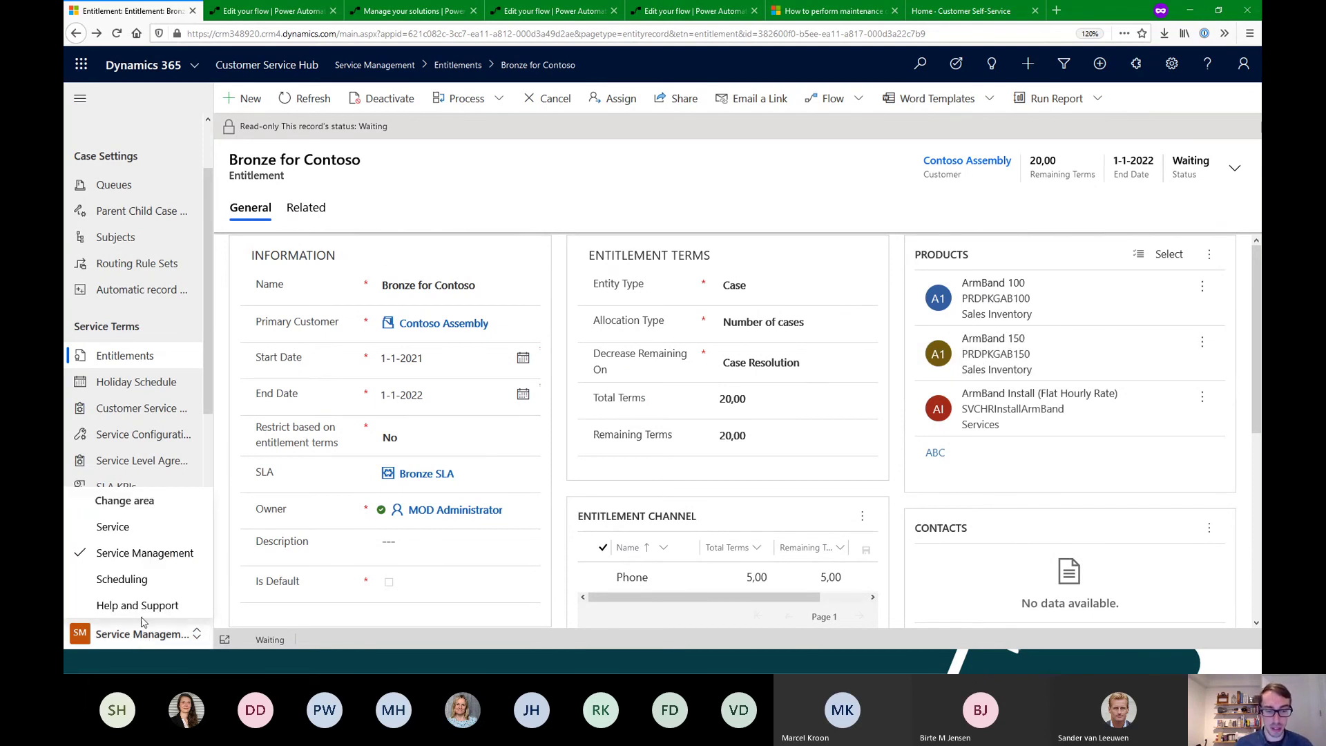
pyautogui.click(131, 531)
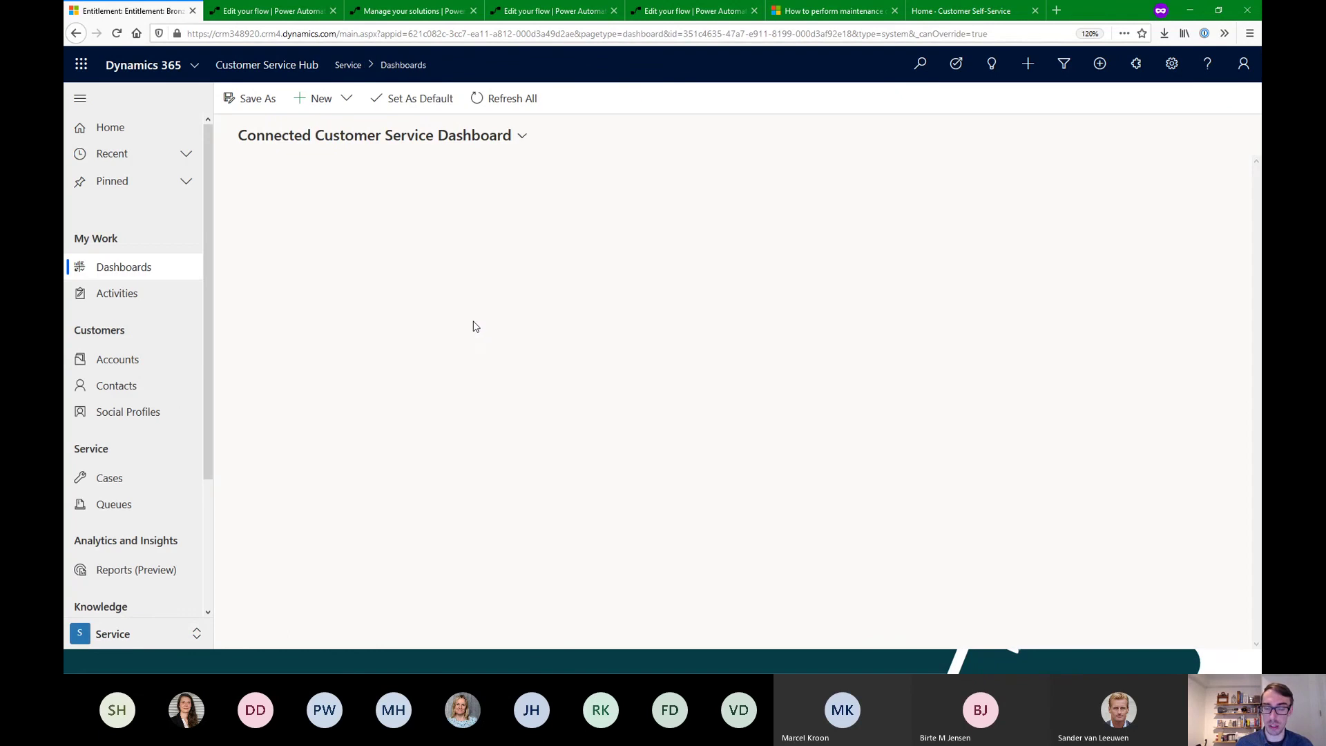
pyautogui.click(118, 477)
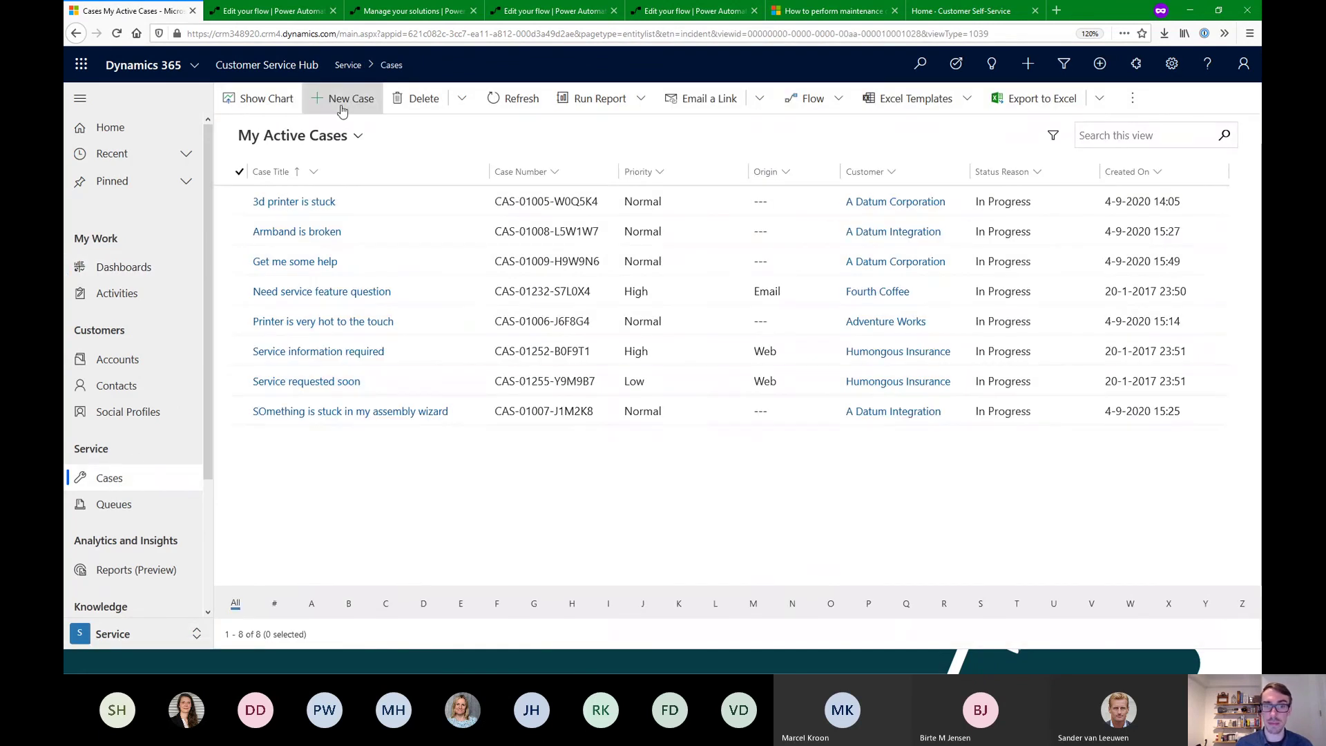
pyautogui.click(341, 108)
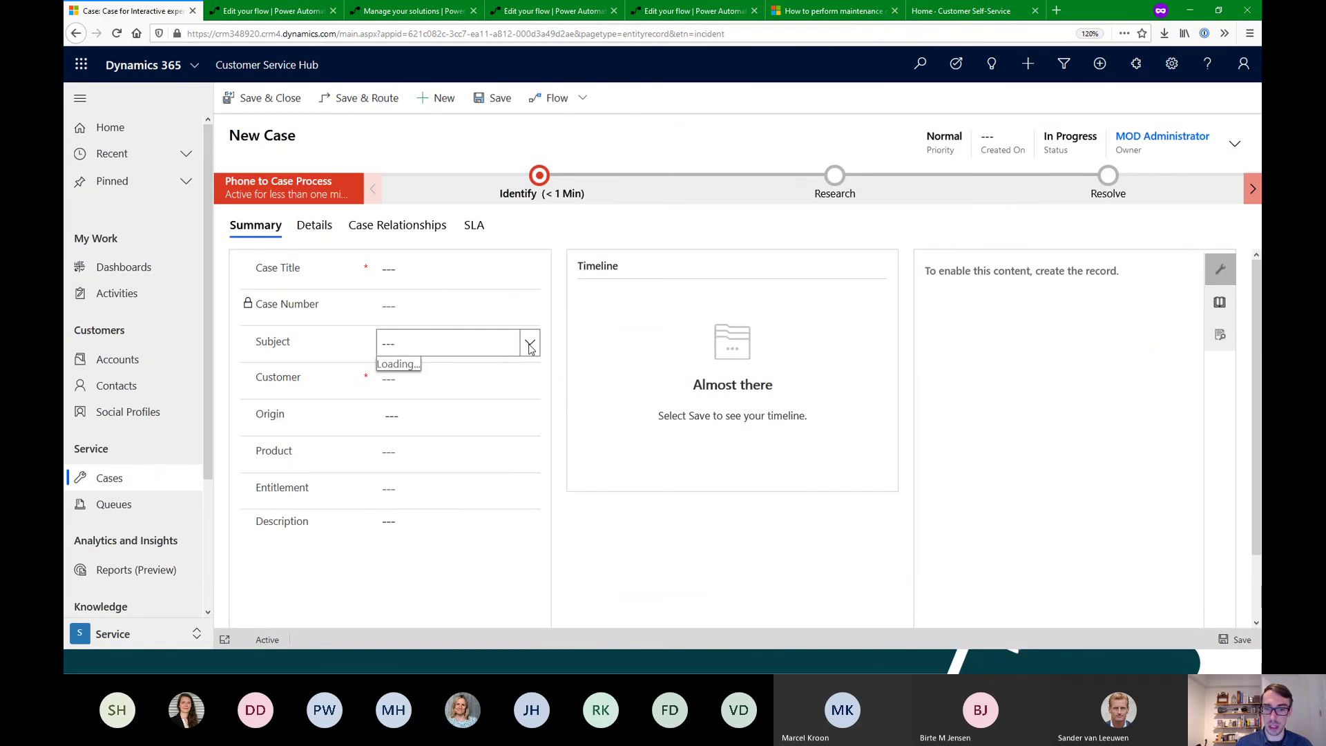
# Set the new case's customer to the Contoso Assembly account
pyautogui.click(530, 347)
pyautogui.click(577, 358)
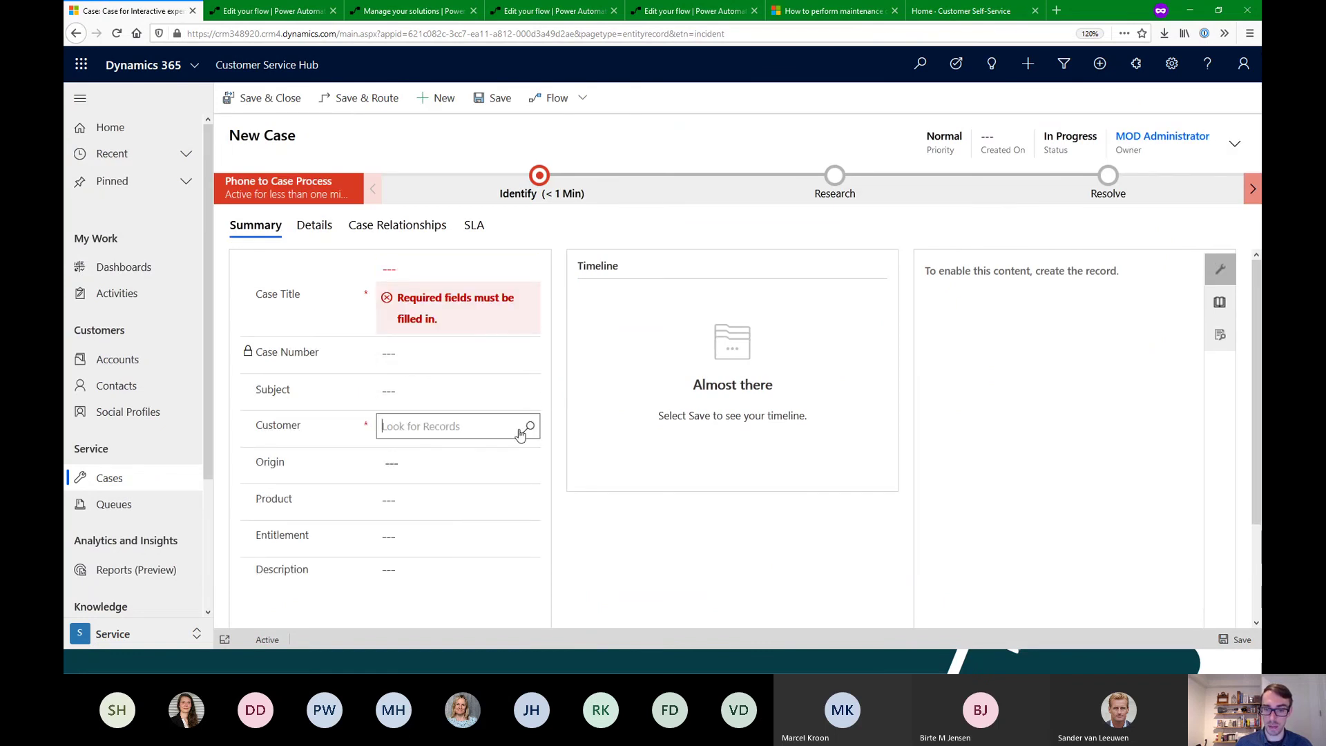
pyautogui.click(442, 429)
pyautogui.write('contoso')
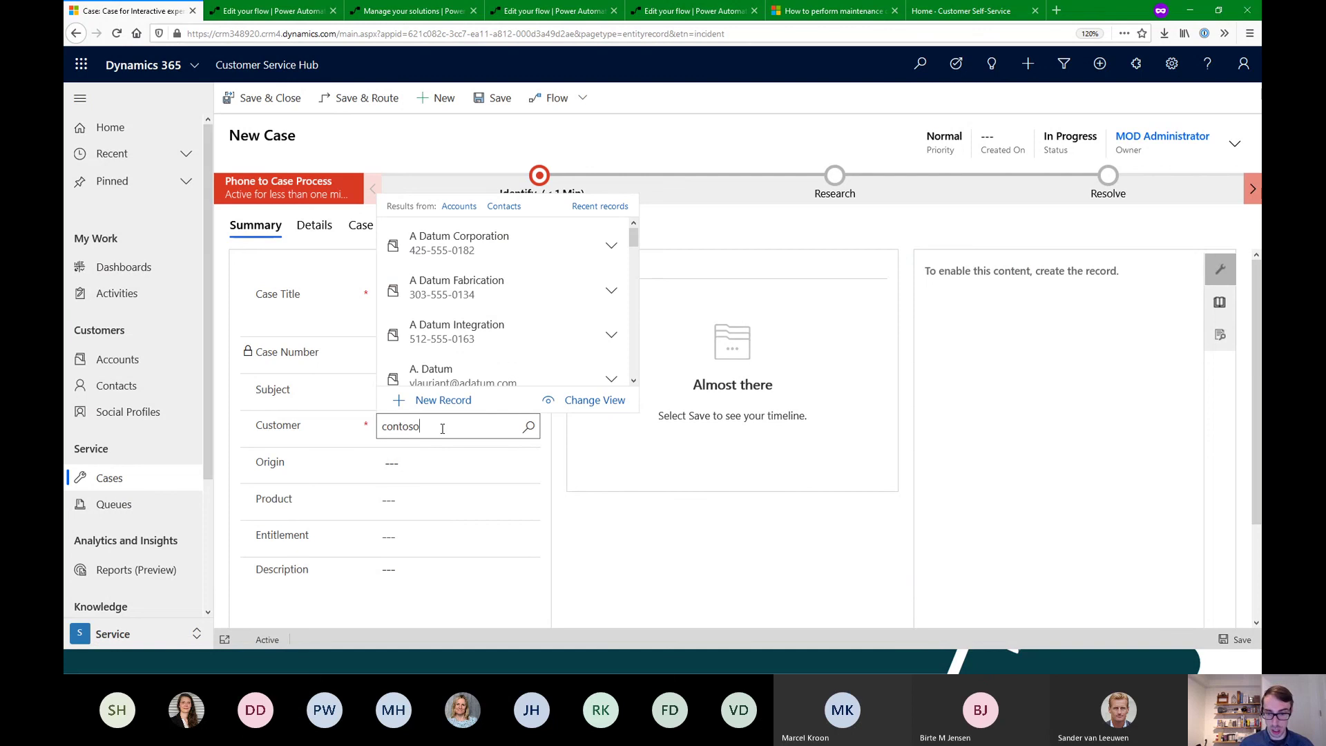
pyautogui.write(' assem')
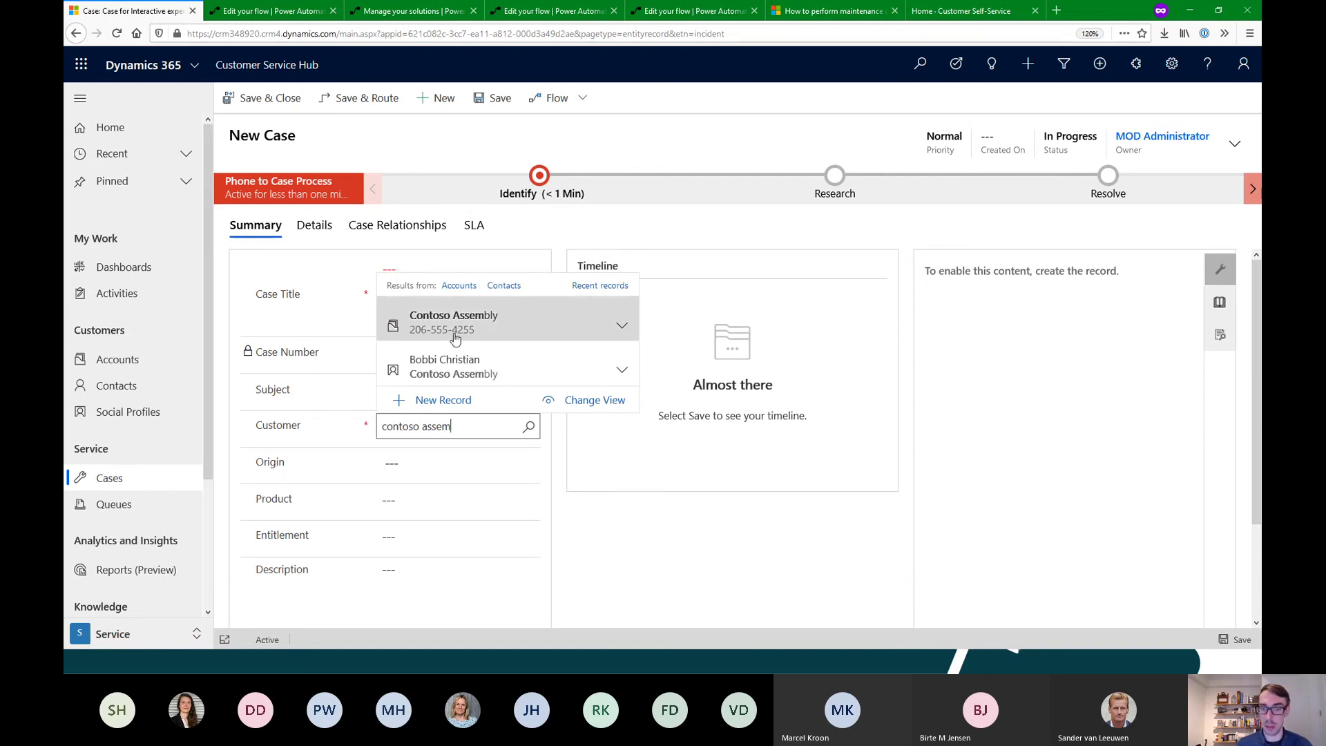
pyautogui.click(456, 329)
# Check which entitlements the case offers, and set its product to ArmBand 100
pyautogui.scroll(-3, 606, 504)
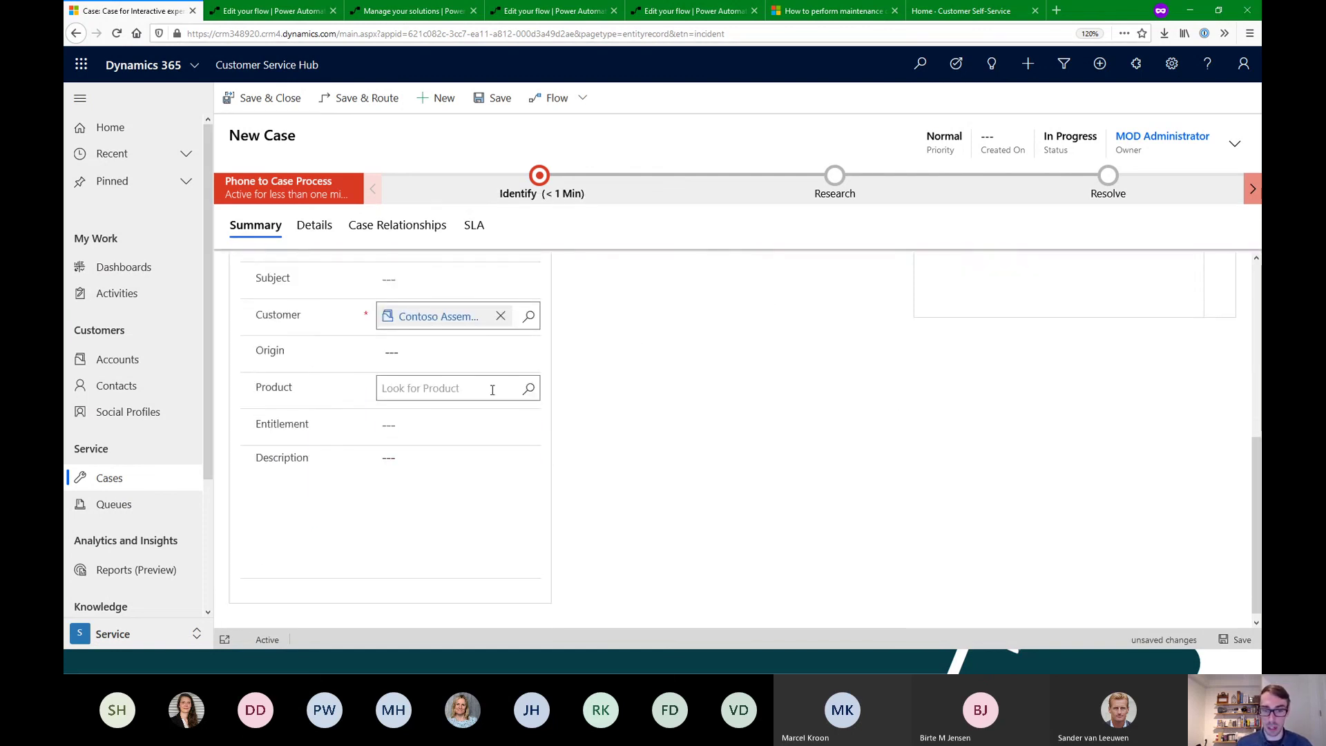
pyautogui.click(528, 426)
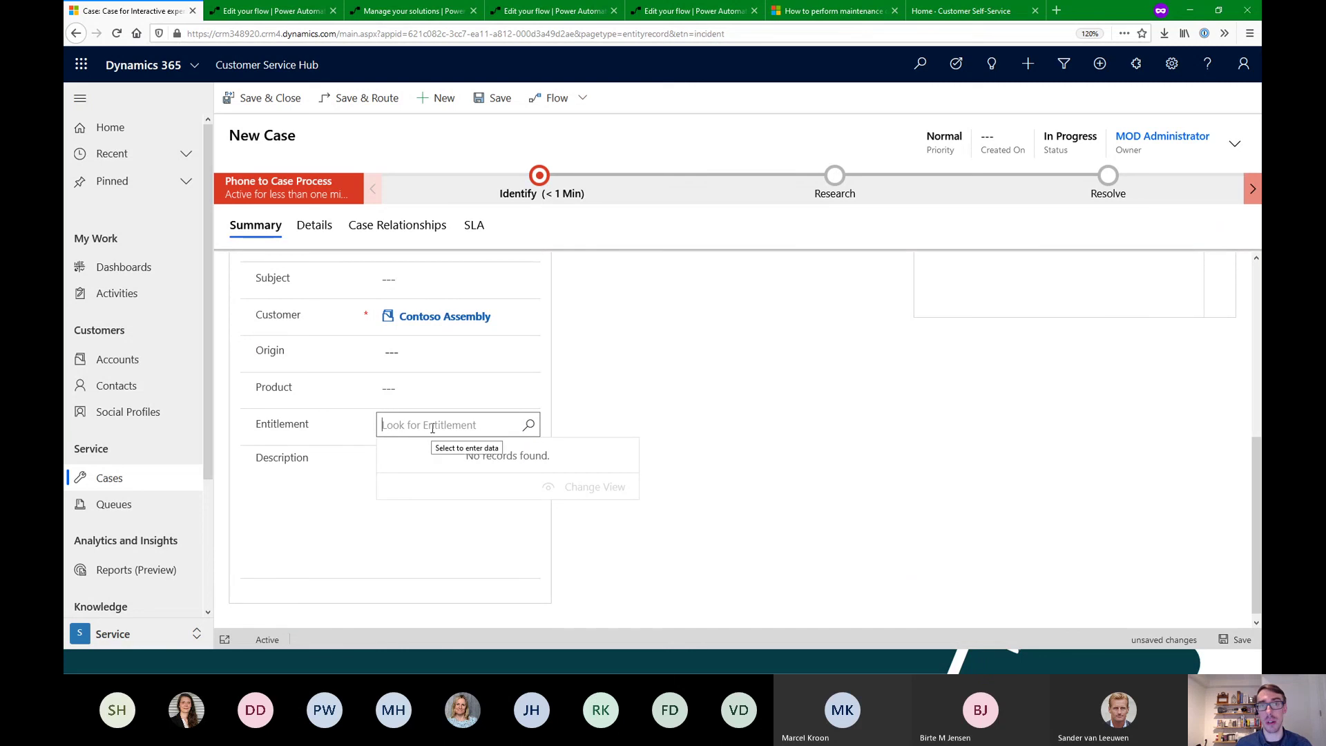
pyautogui.click(424, 396)
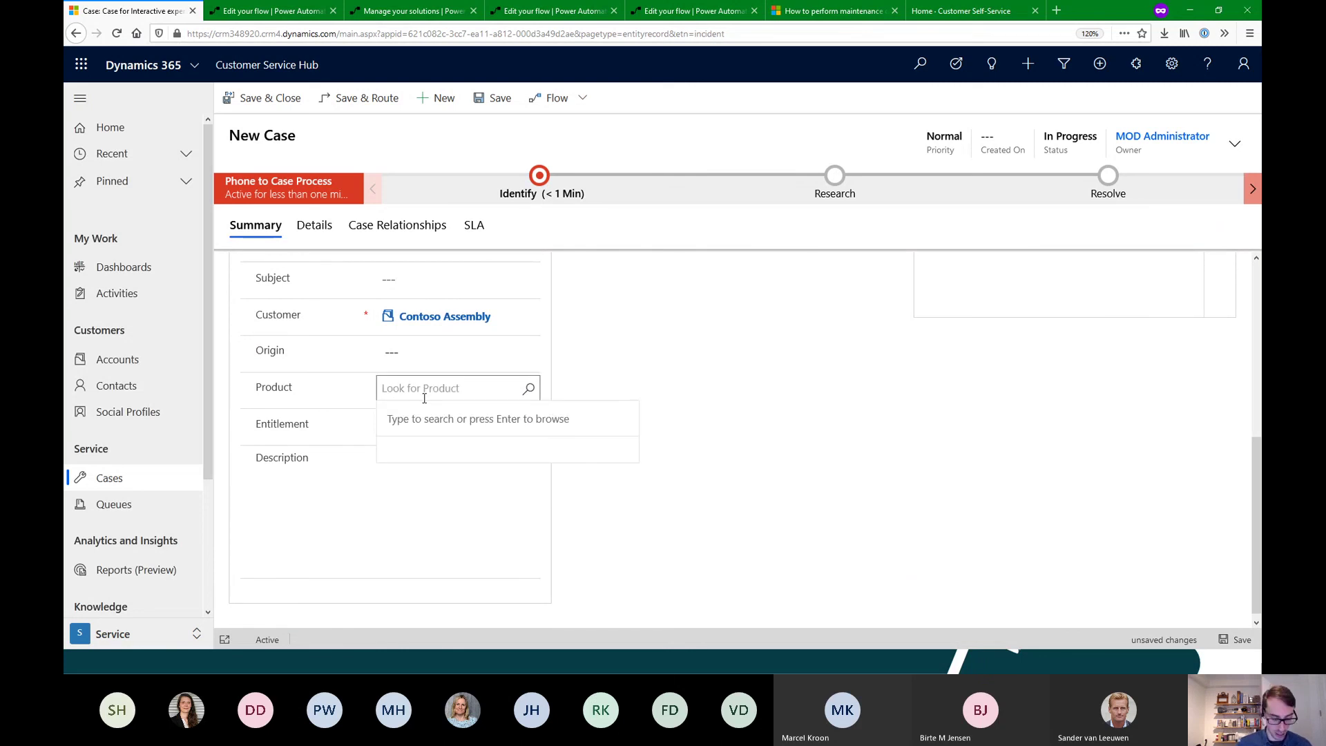
pyautogui.write('arm')
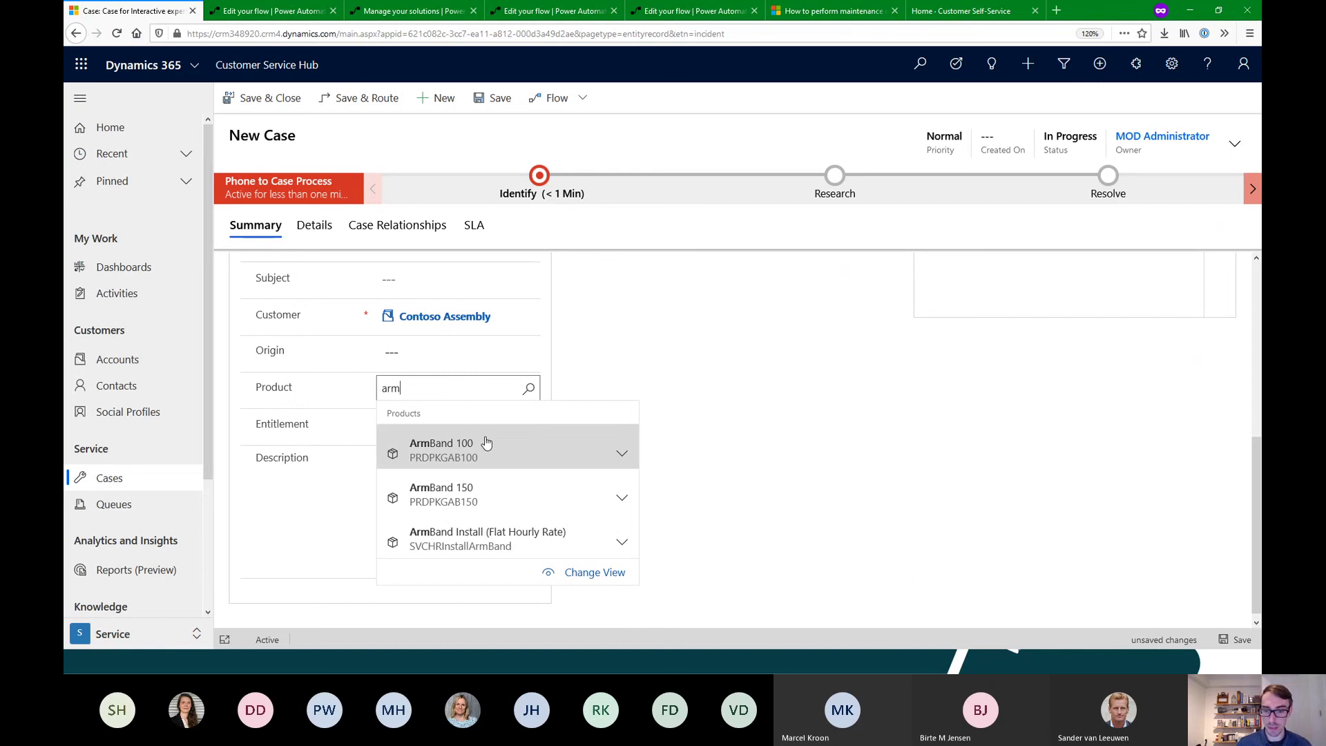
pyautogui.click(487, 444)
# Look up entitlements for the case with the customer and product filled in
pyautogui.click(528, 424)
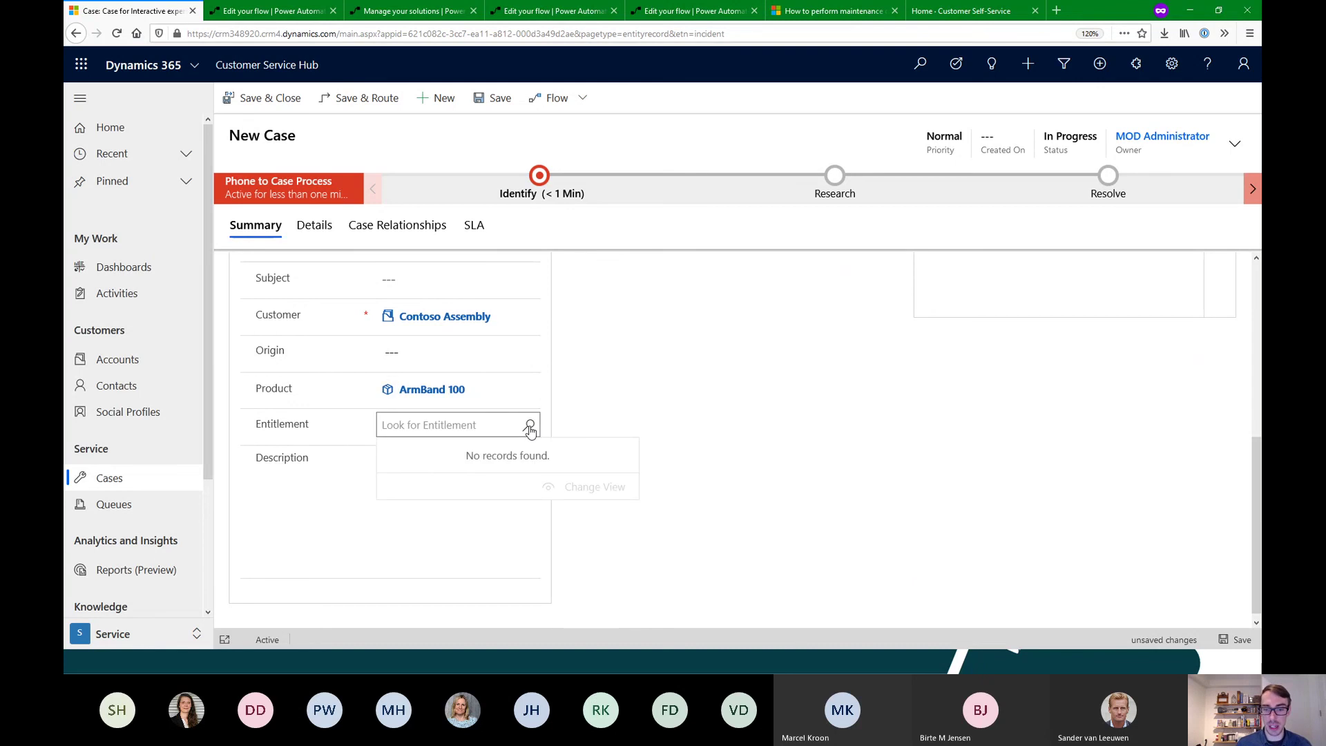
pyautogui.click(557, 408)
pyautogui.click(528, 426)
pyautogui.click(586, 405)
pyautogui.scroll(2, 560, 414)
pyautogui.scroll(-2, 536, 503)
# Set the case's origin to Phone and look up its available entitlements again
pyautogui.click(474, 361)
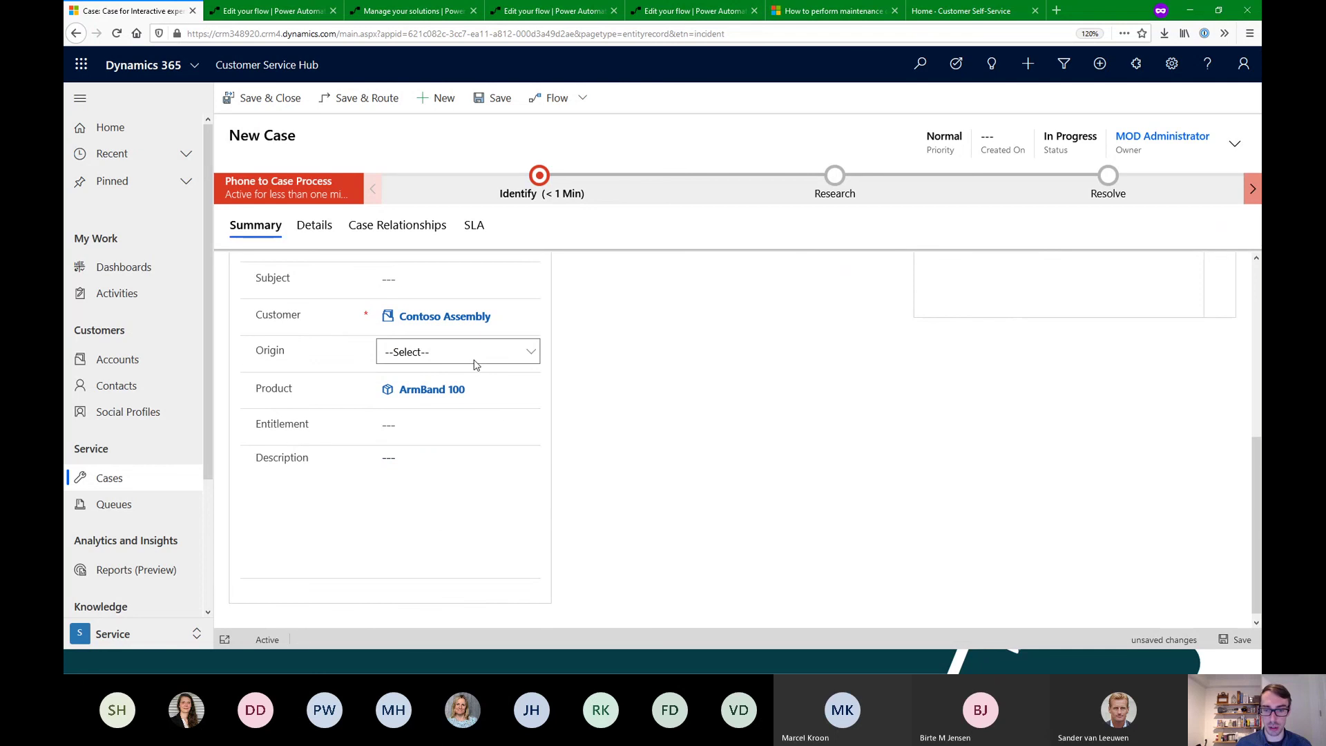
pyautogui.click(472, 361)
pyautogui.click(459, 396)
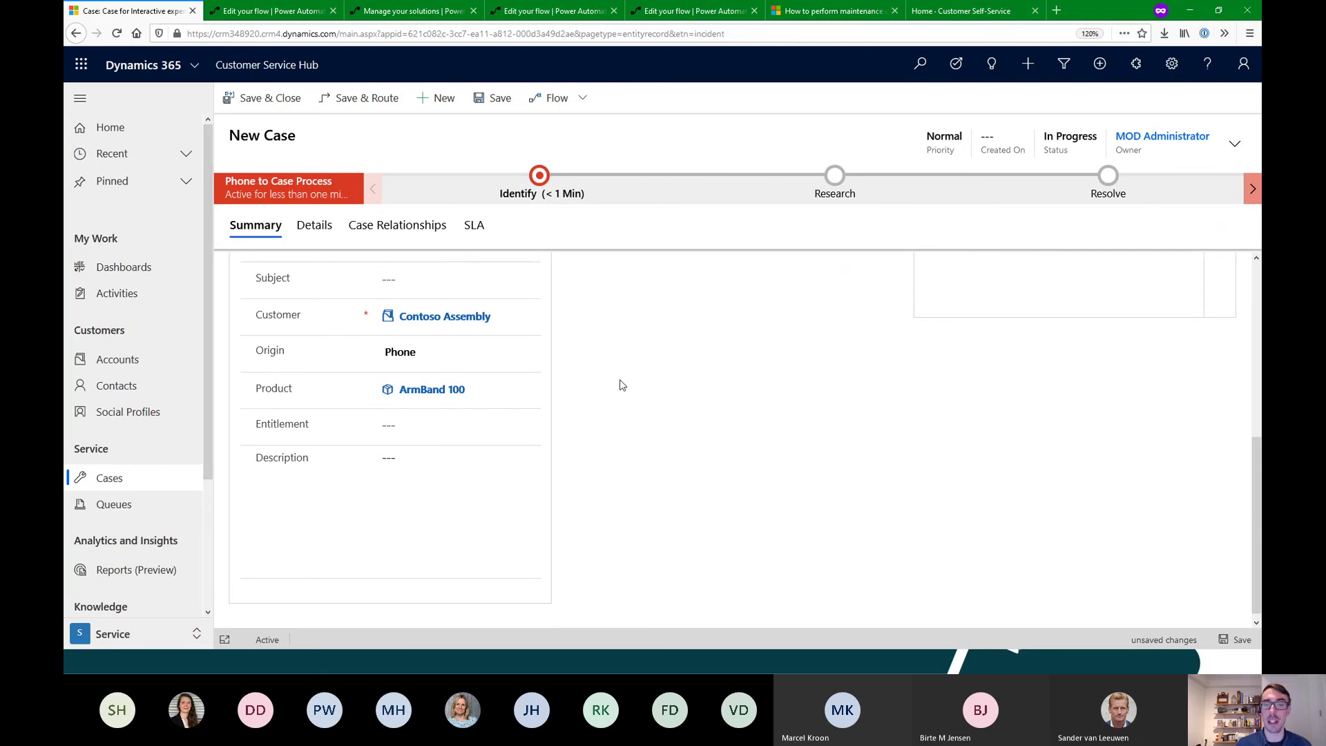
pyautogui.click(529, 426)
pyautogui.click(553, 424)
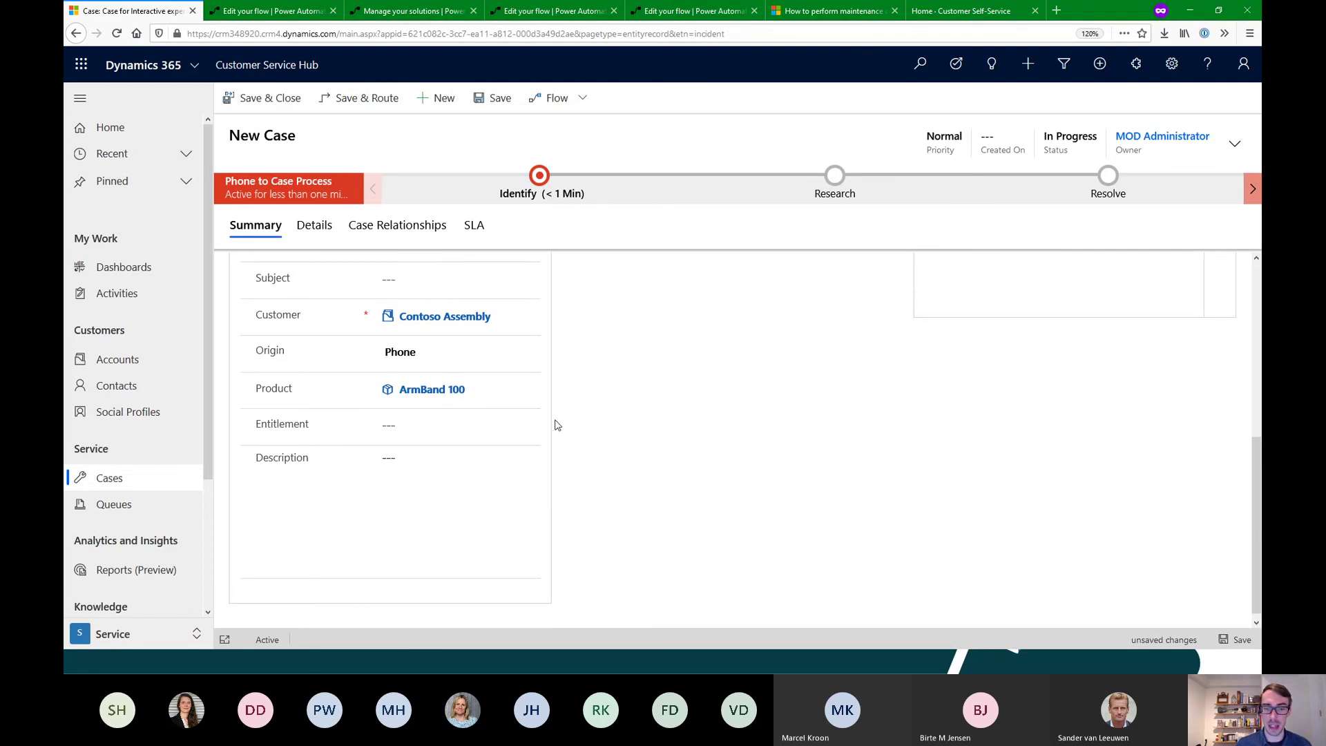
# Title the case Example, save it and review its entitlement field
pyautogui.scroll(4, 504, 425)
pyautogui.scroll(1, 458, 427)
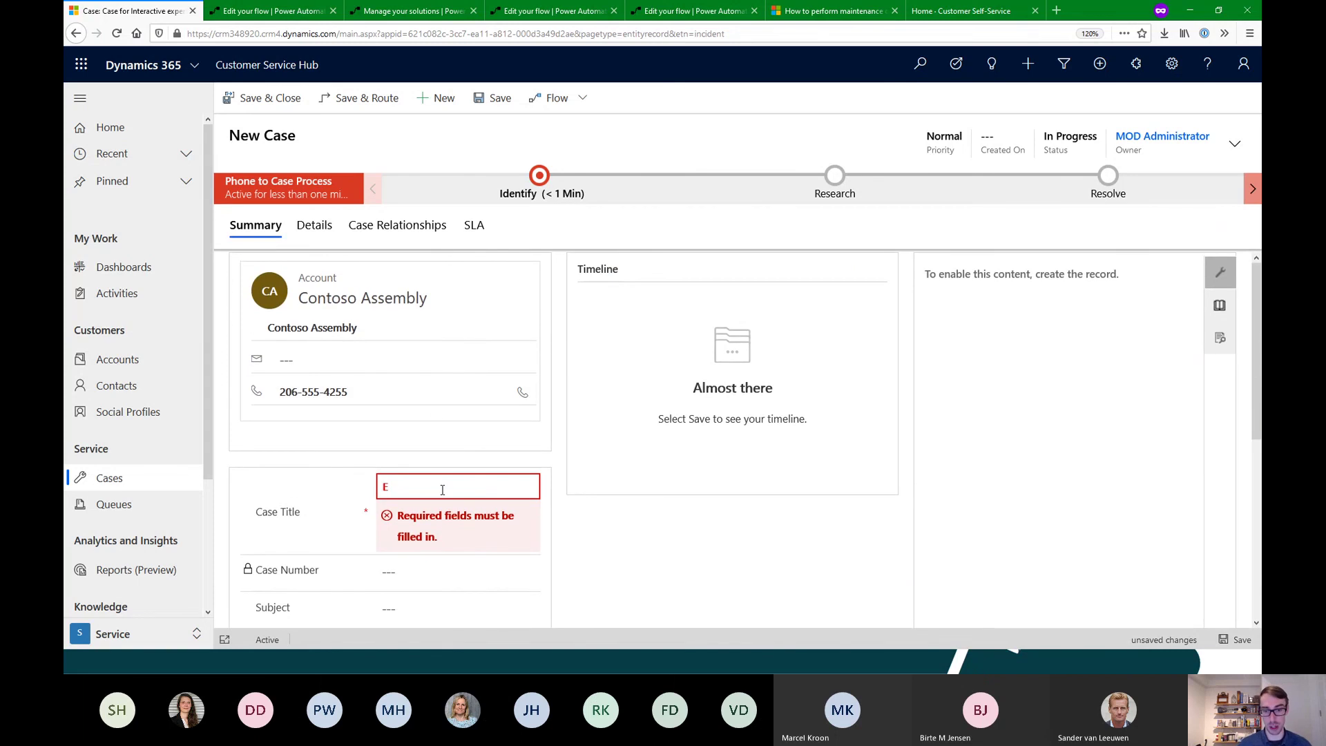
pyautogui.hotkey('ctrl', 's')
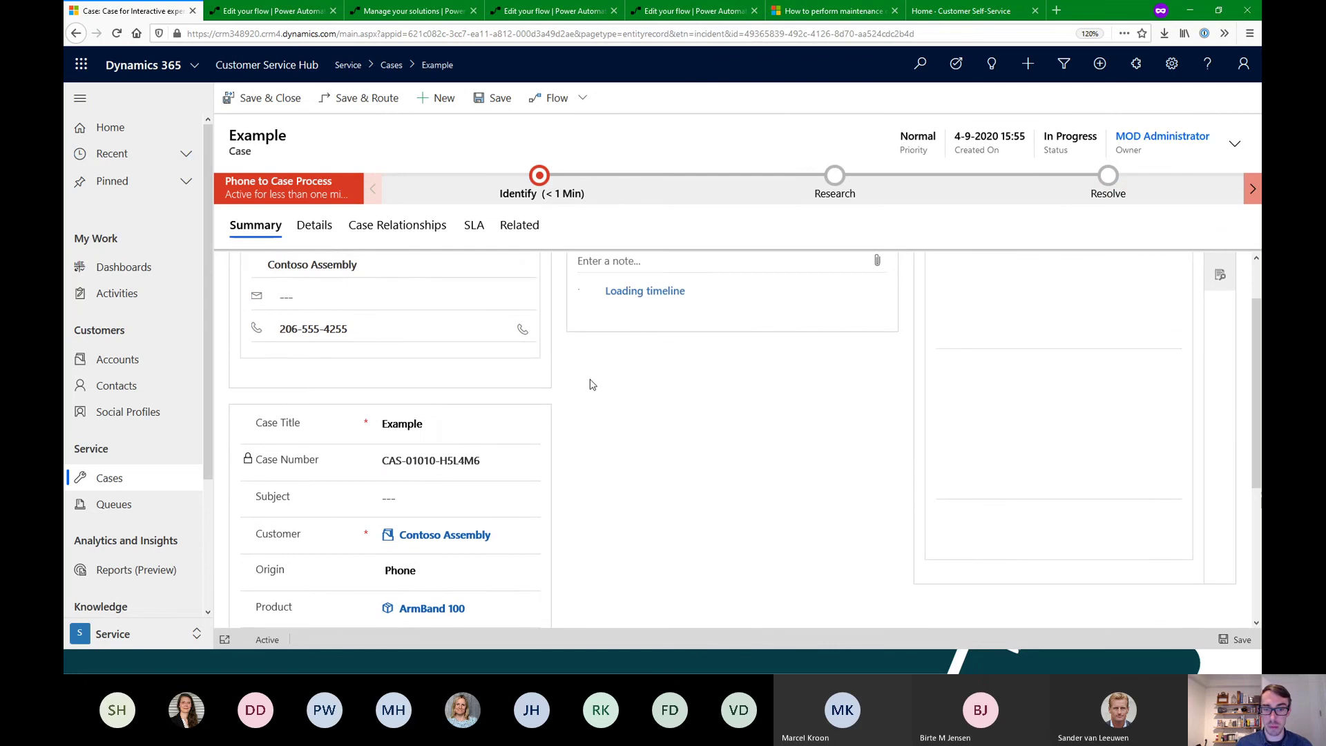
pyautogui.scroll(-5, 591, 384)
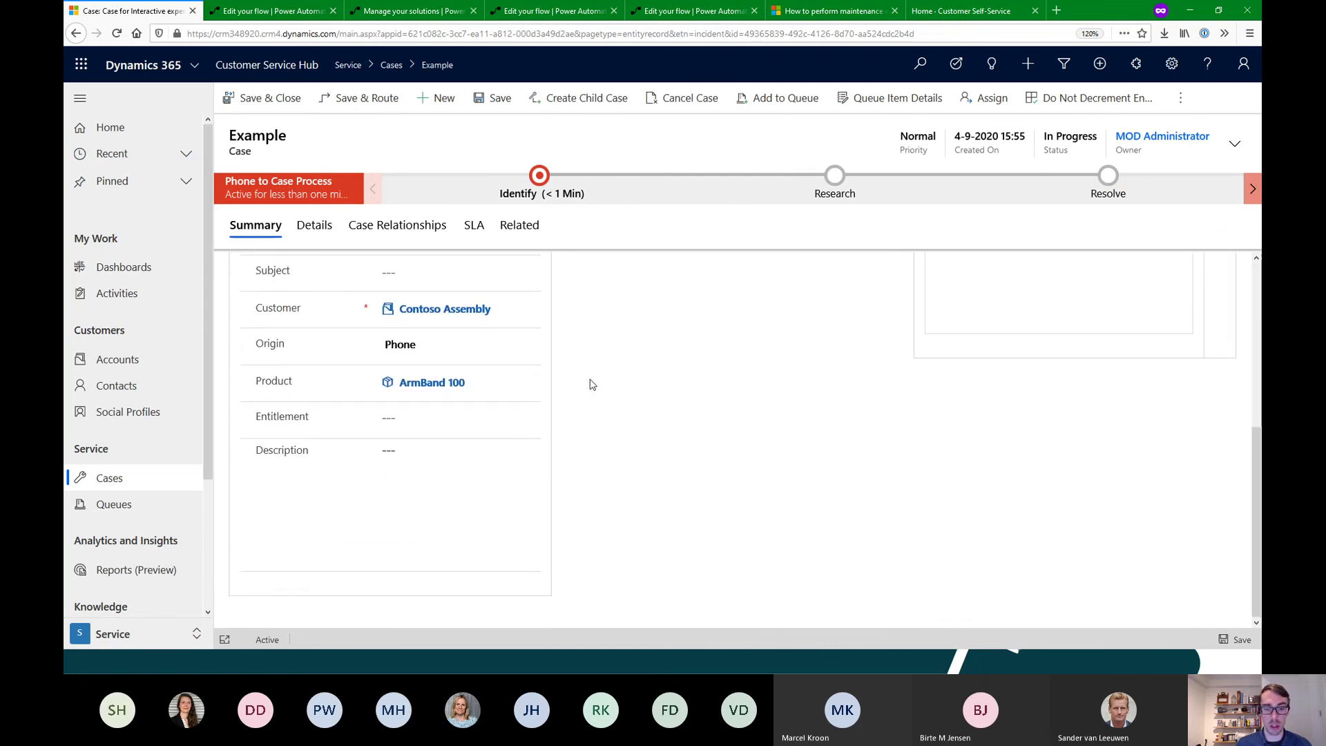
# Open the Bronze for Contoso entitlement from the Service Management area and check its status and start date
pyautogui.click(518, 433)
pyautogui.scroll(2, 609, 398)
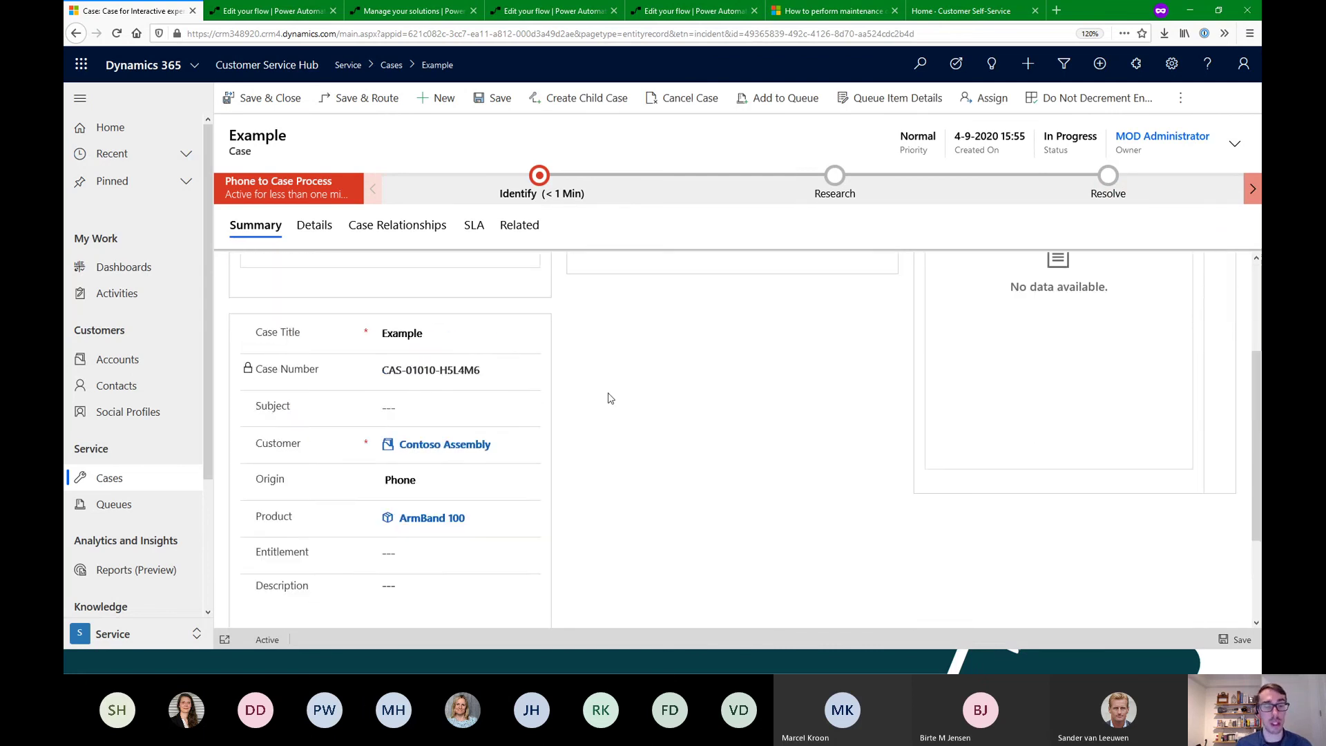
pyautogui.scroll(3, 609, 398)
pyautogui.click(163, 634)
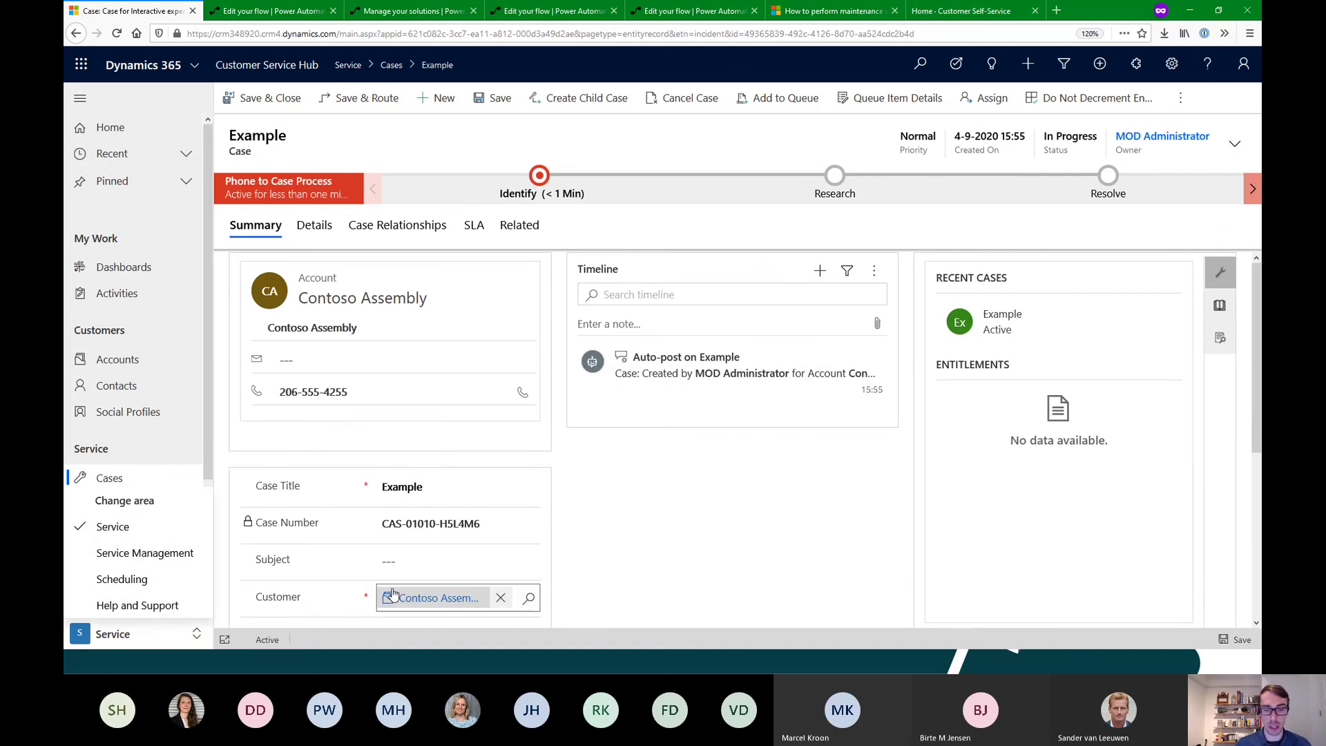
pyautogui.click(153, 554)
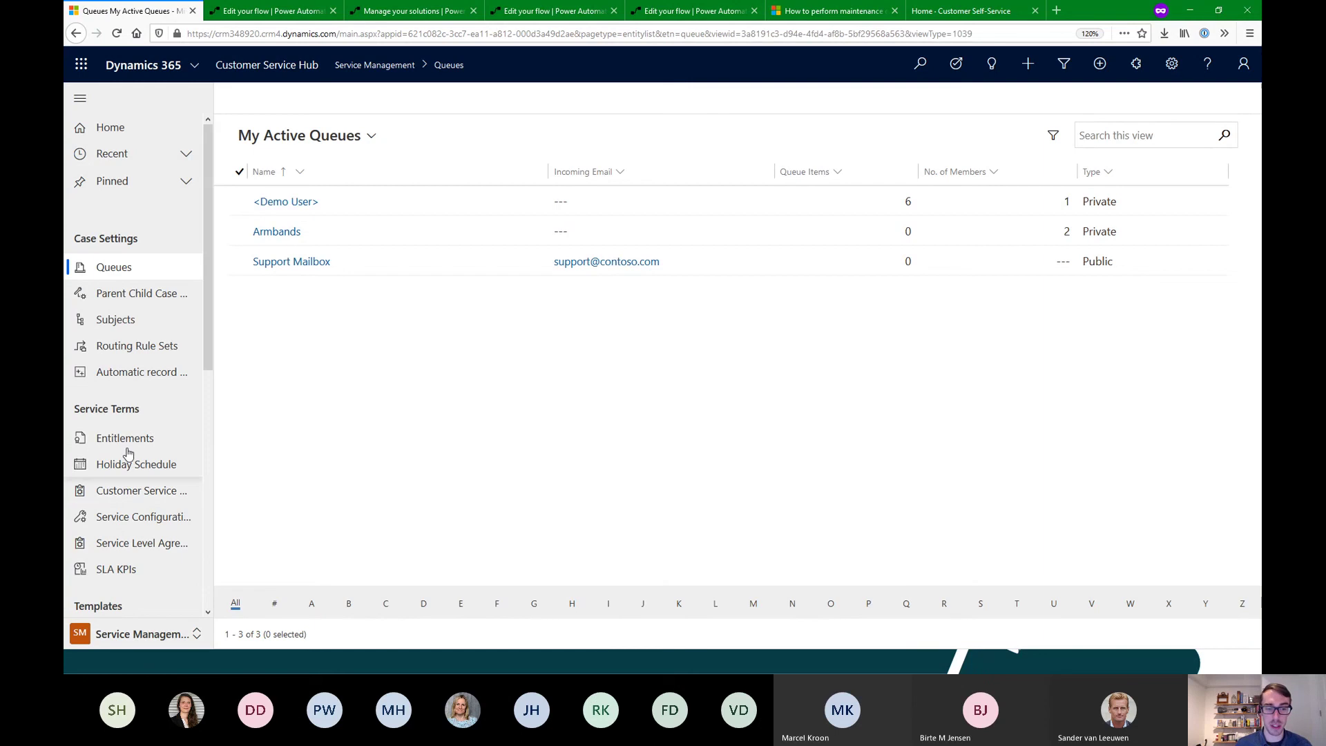
pyautogui.click(129, 439)
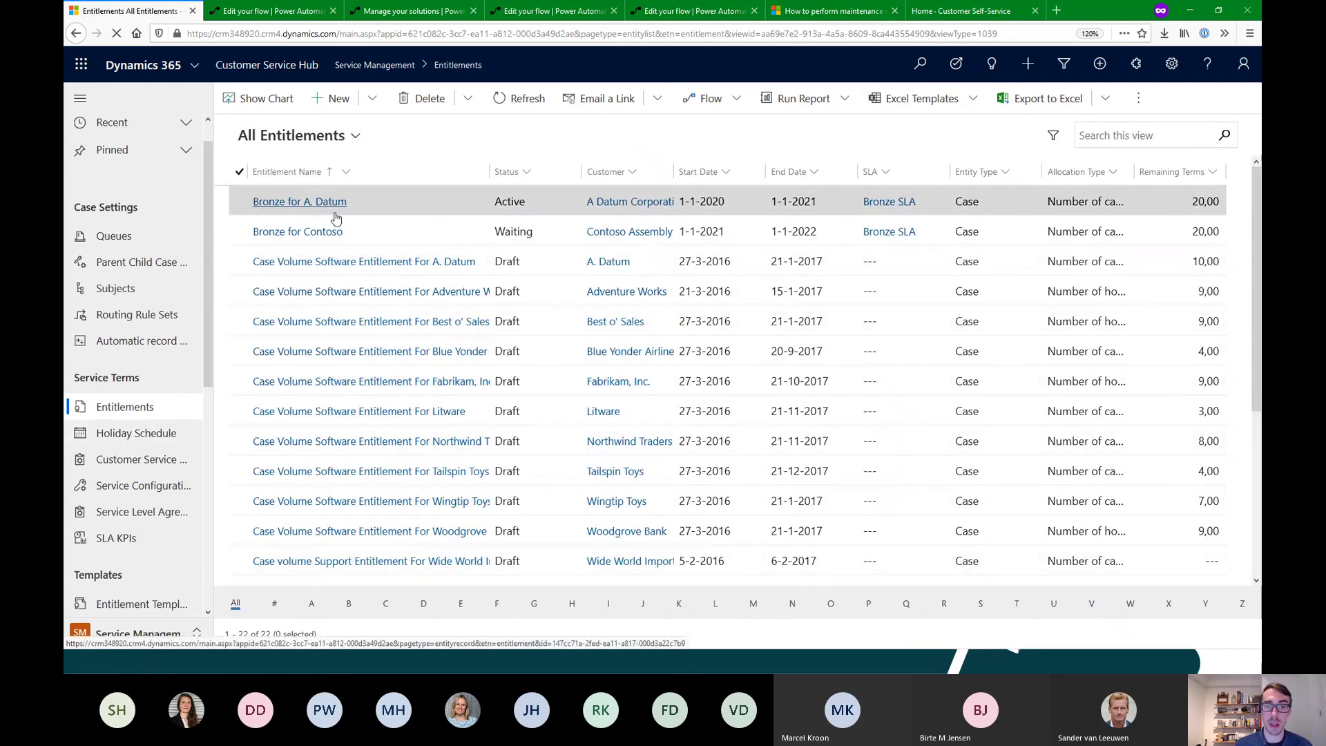
pyautogui.click(333, 232)
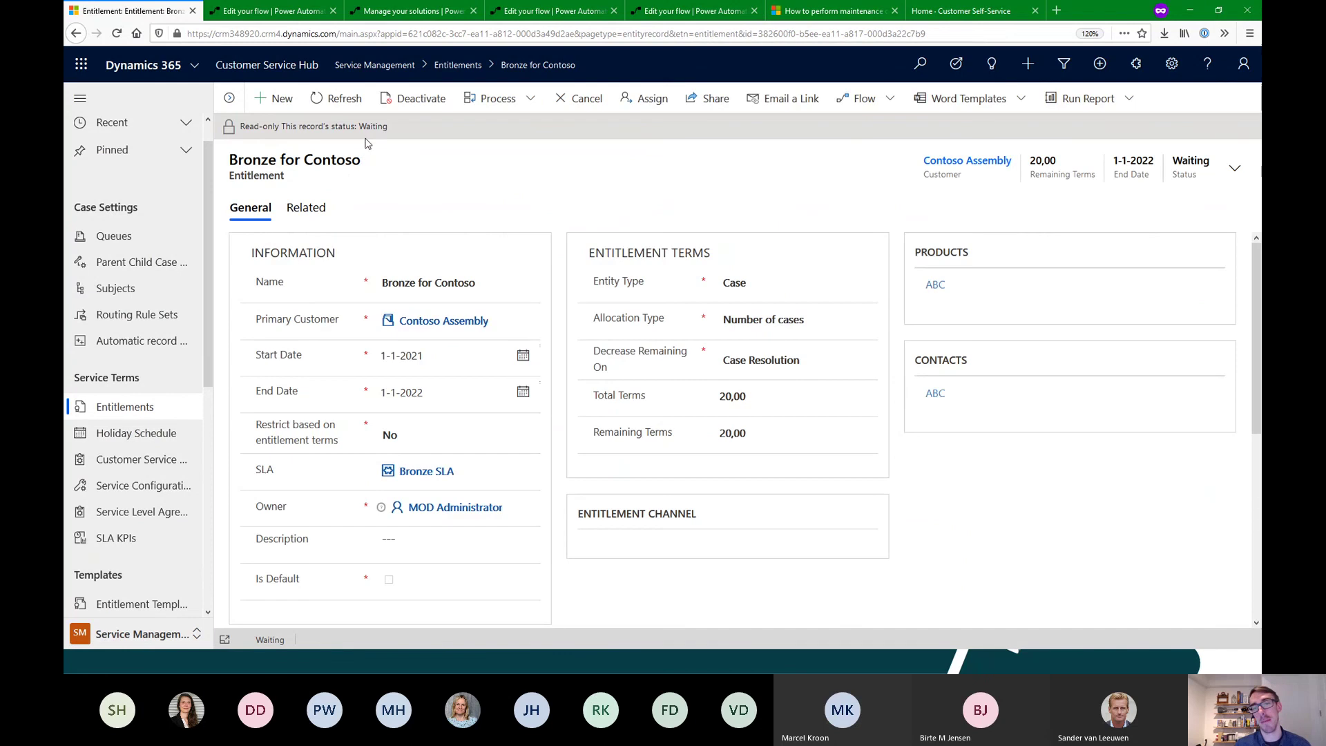
pyautogui.moveTo(436, 364); pyautogui.dragTo(380, 358)
pyautogui.click(436, 364)
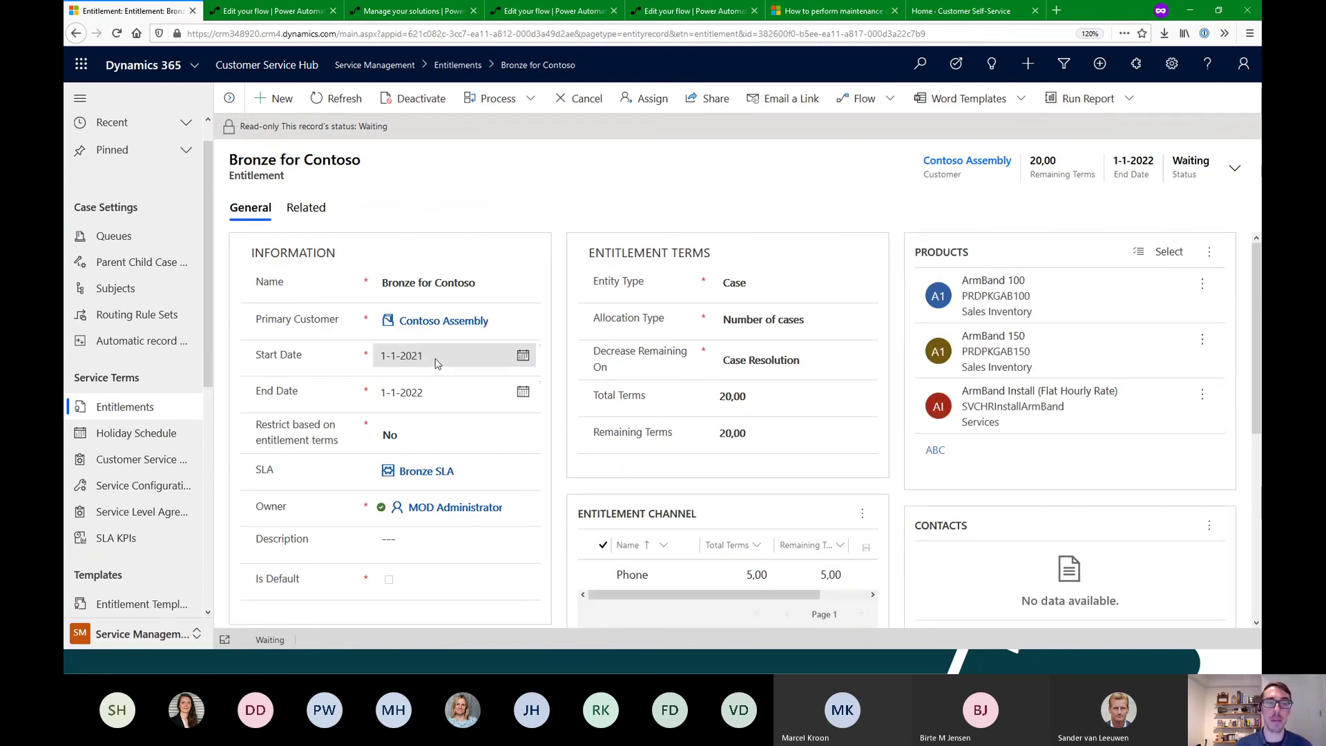
# Return to the Service area's cases, open the case "3d printer is stuck" and check its entitlement field
pyautogui.click(107, 638)
pyautogui.click(145, 532)
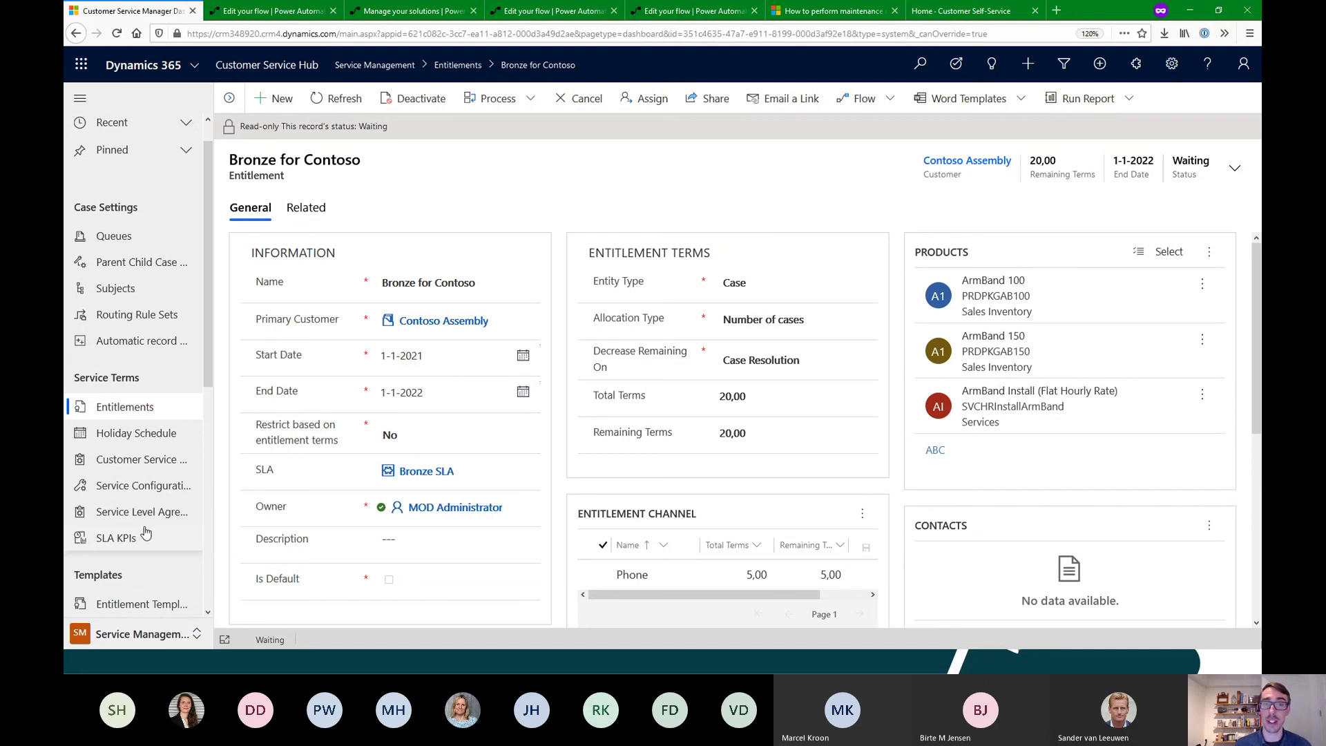
pyautogui.click(114, 477)
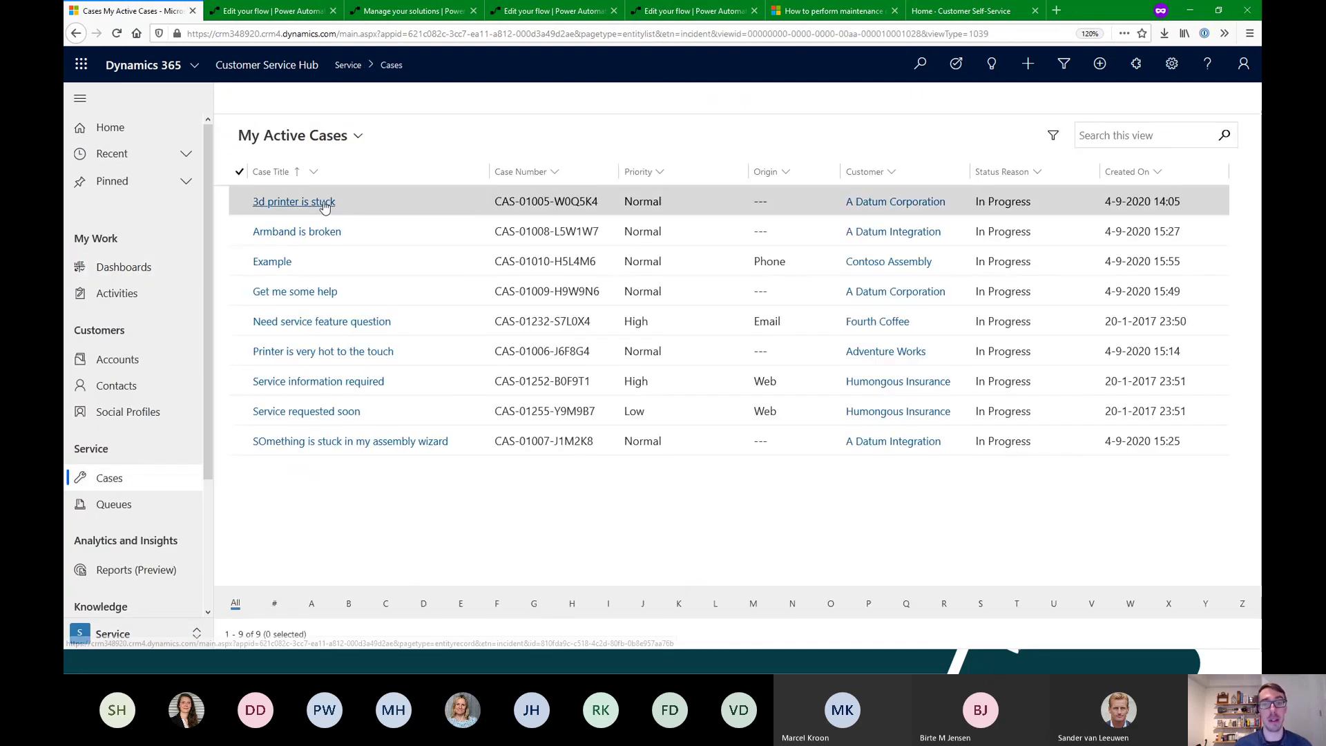
pyautogui.click(324, 205)
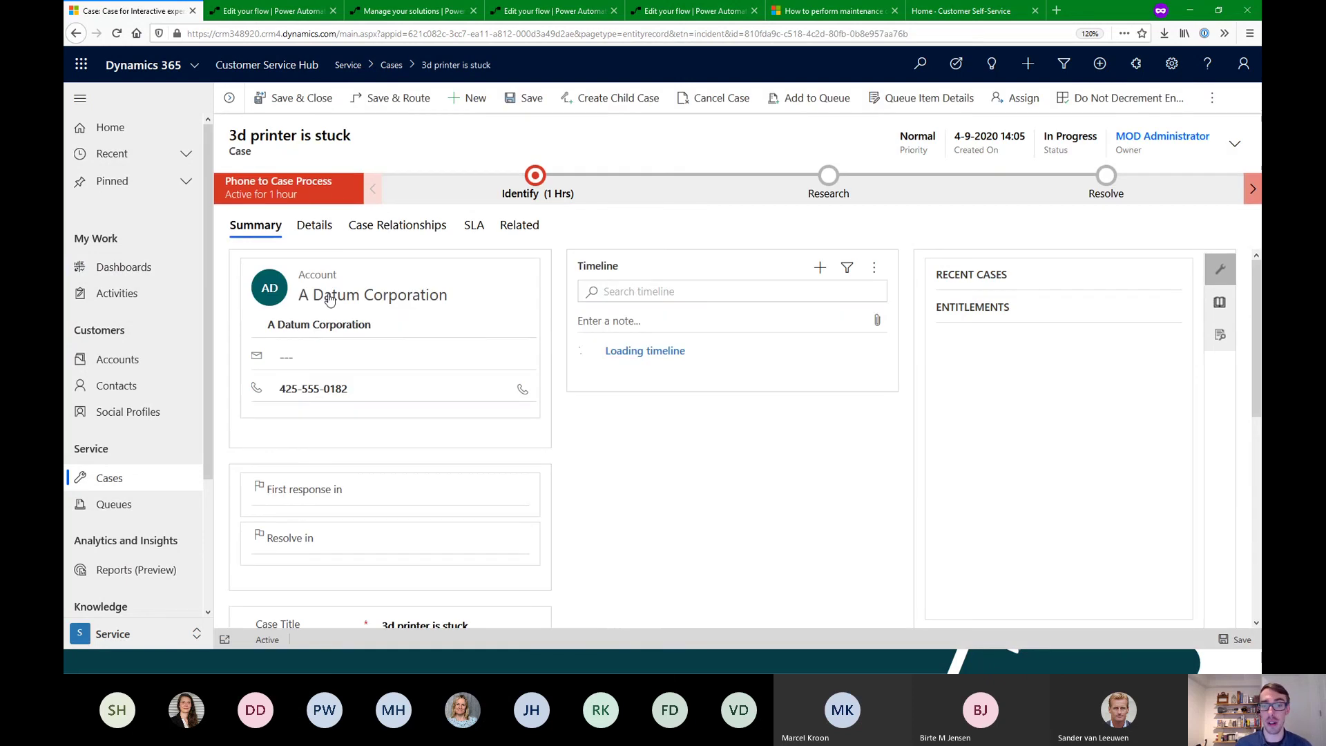
pyautogui.scroll(-2, 565, 442)
pyautogui.scroll(-5, 565, 443)
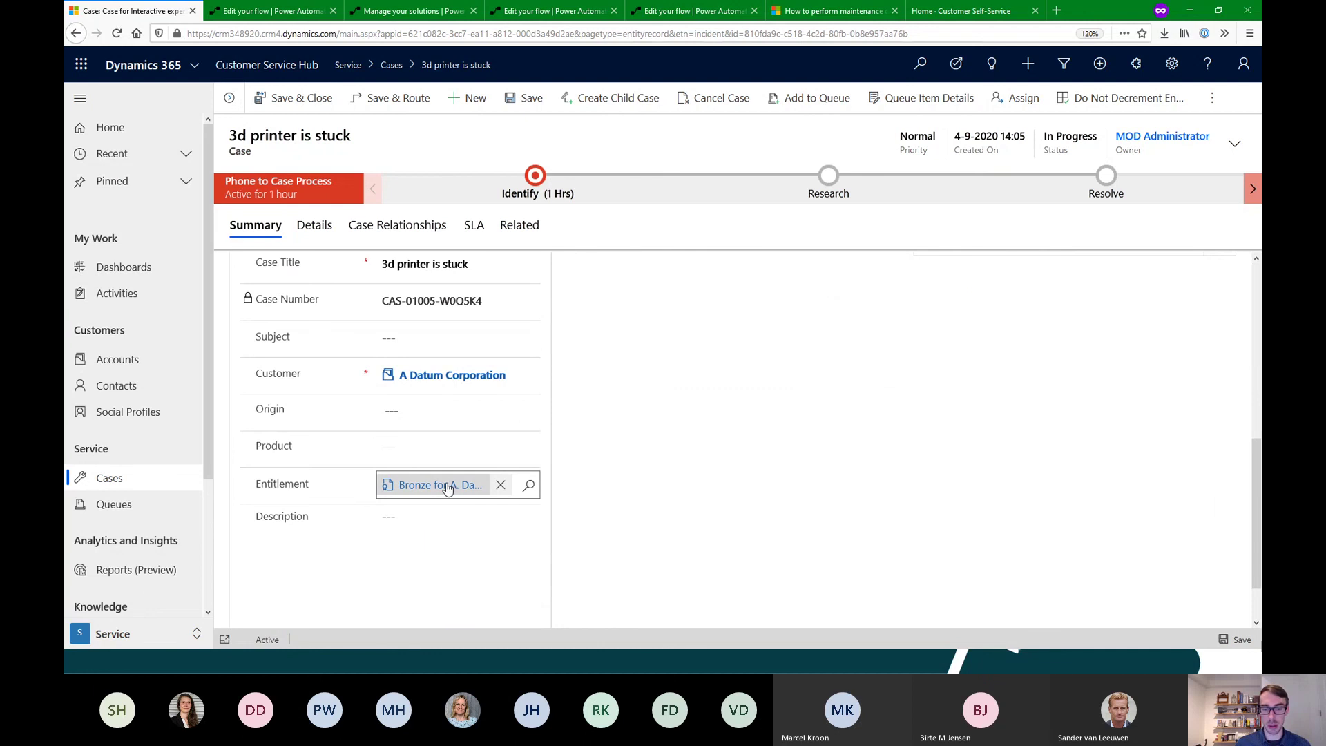
pyautogui.click(449, 447)
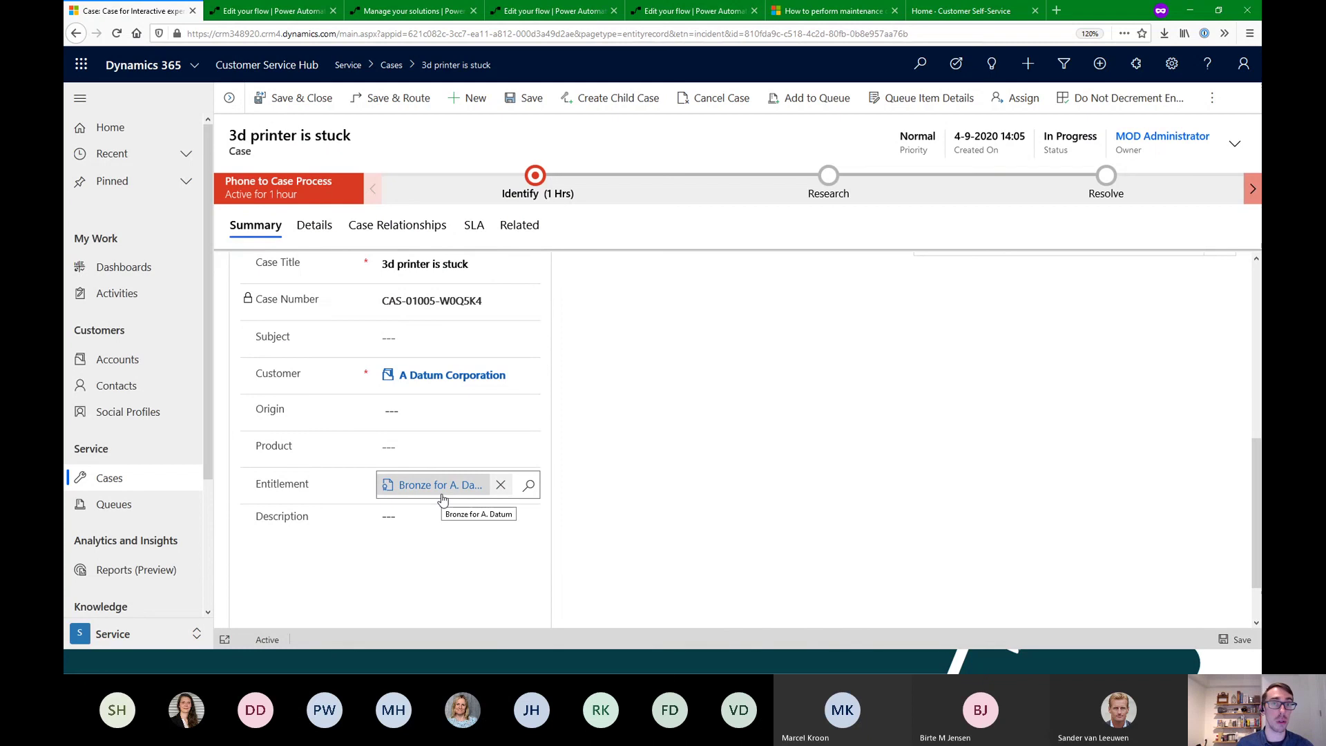
# Review the First response in and Resolve in SLA timers on the "3d printer is stuck" case
pyautogui.scroll(1, 349, 489)
pyautogui.scroll(5, 349, 489)
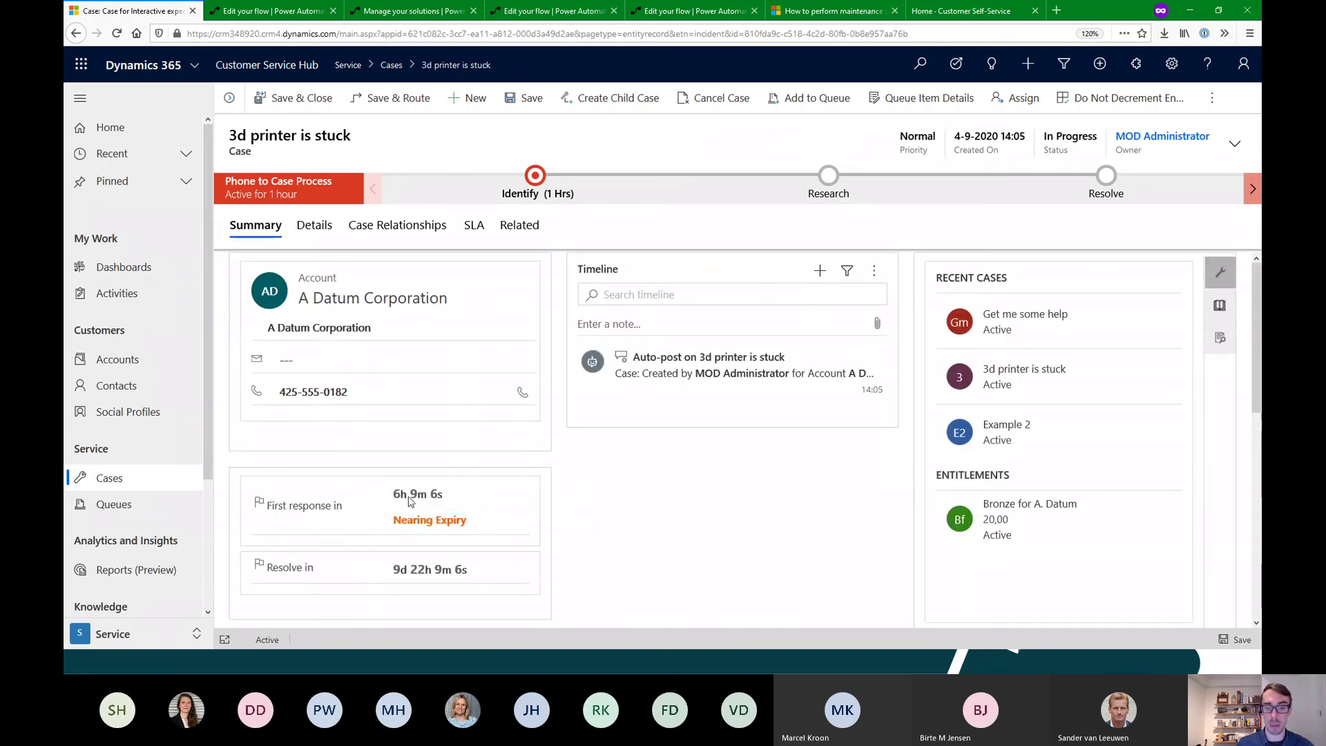
pyautogui.scroll(-2, 442, 396)
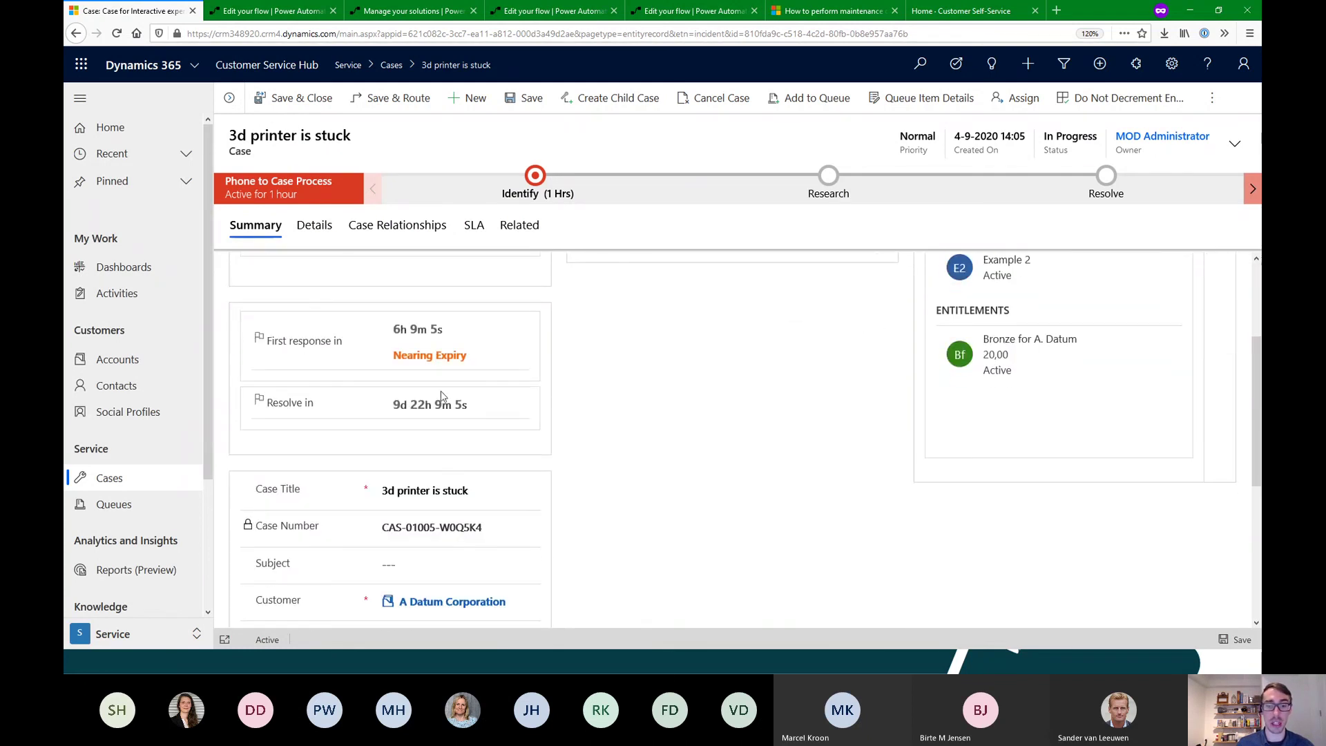
pyautogui.tripleClick(422, 352)
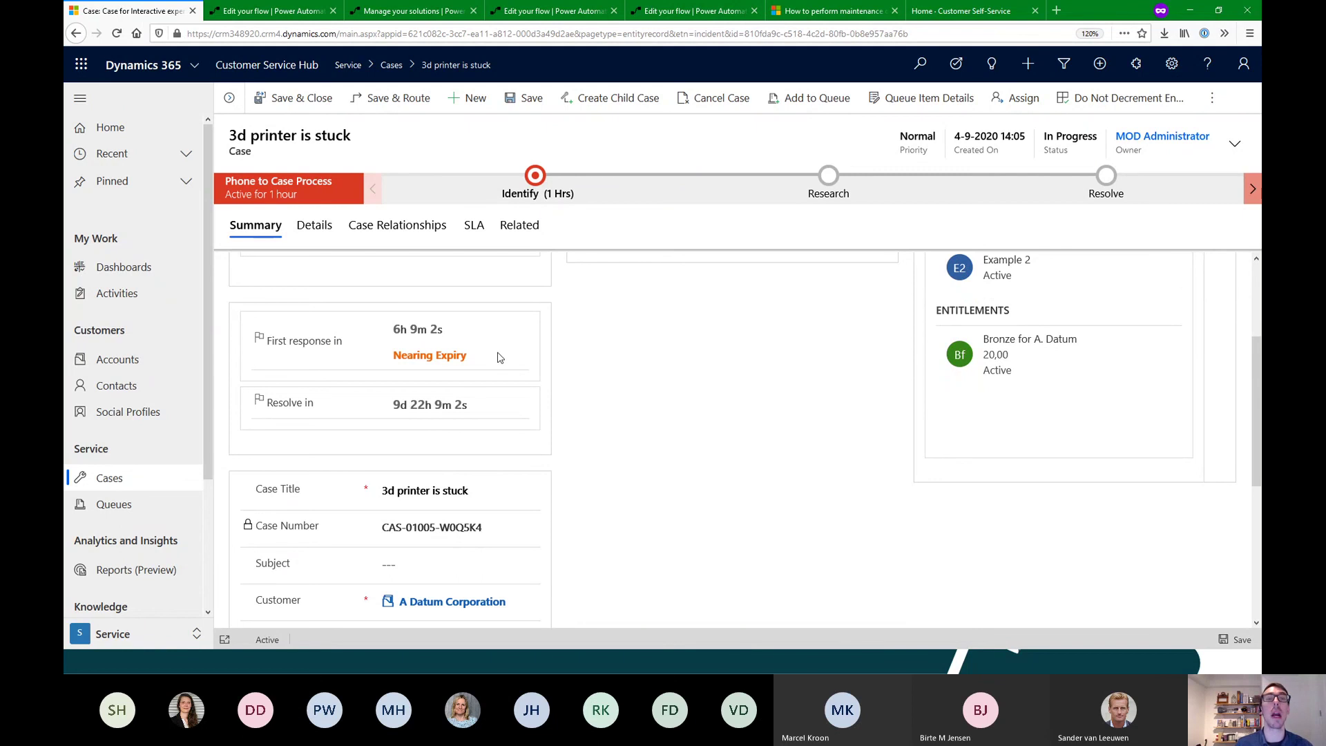